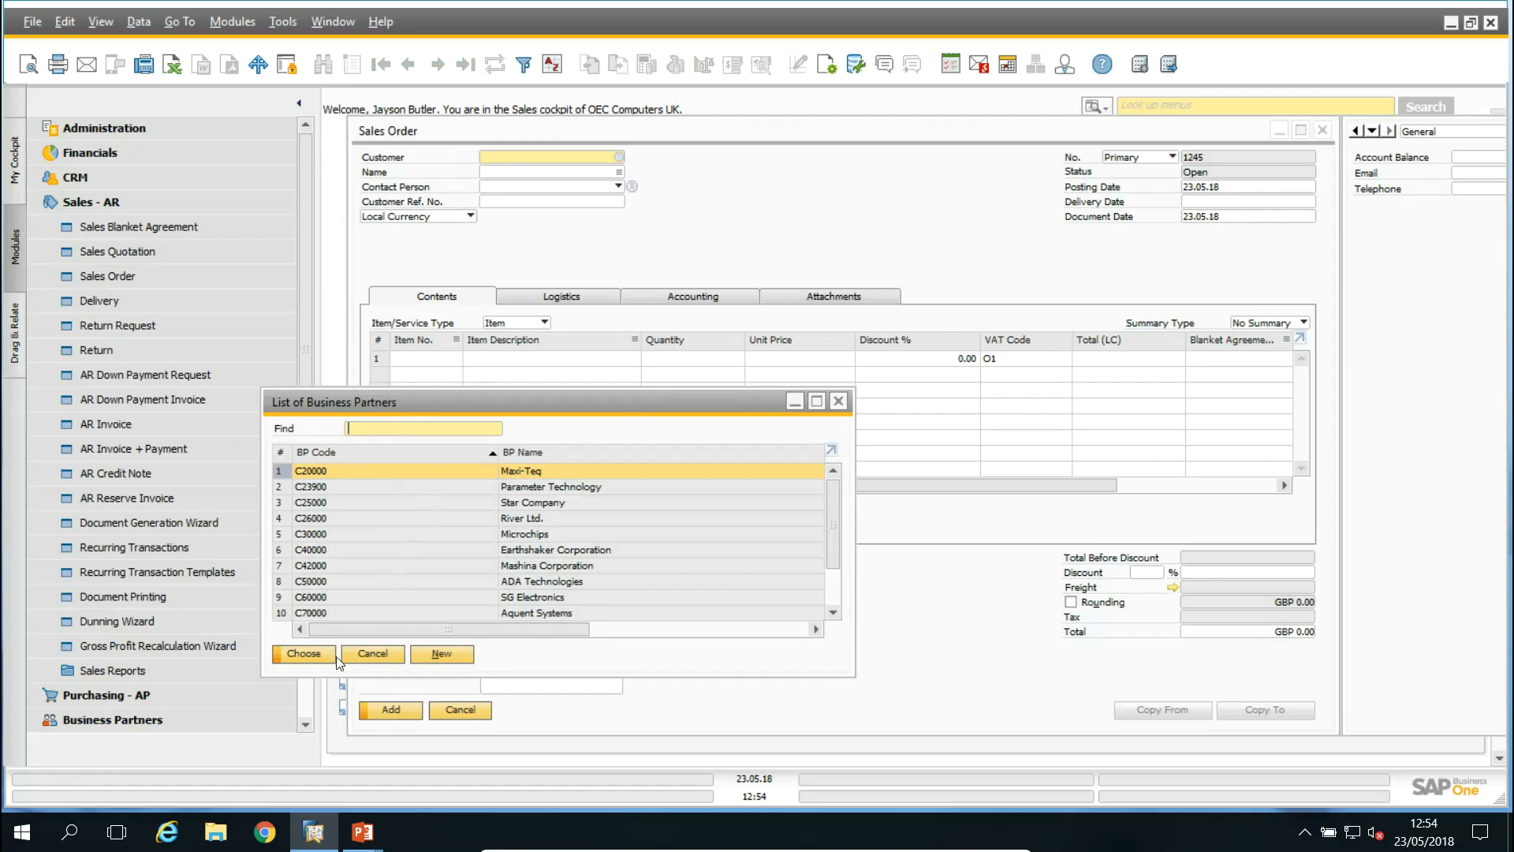
# Choose the customer Maxi-Teq for the sales order and set its delivery date to 24.05.18
pyautogui.click(305, 653)
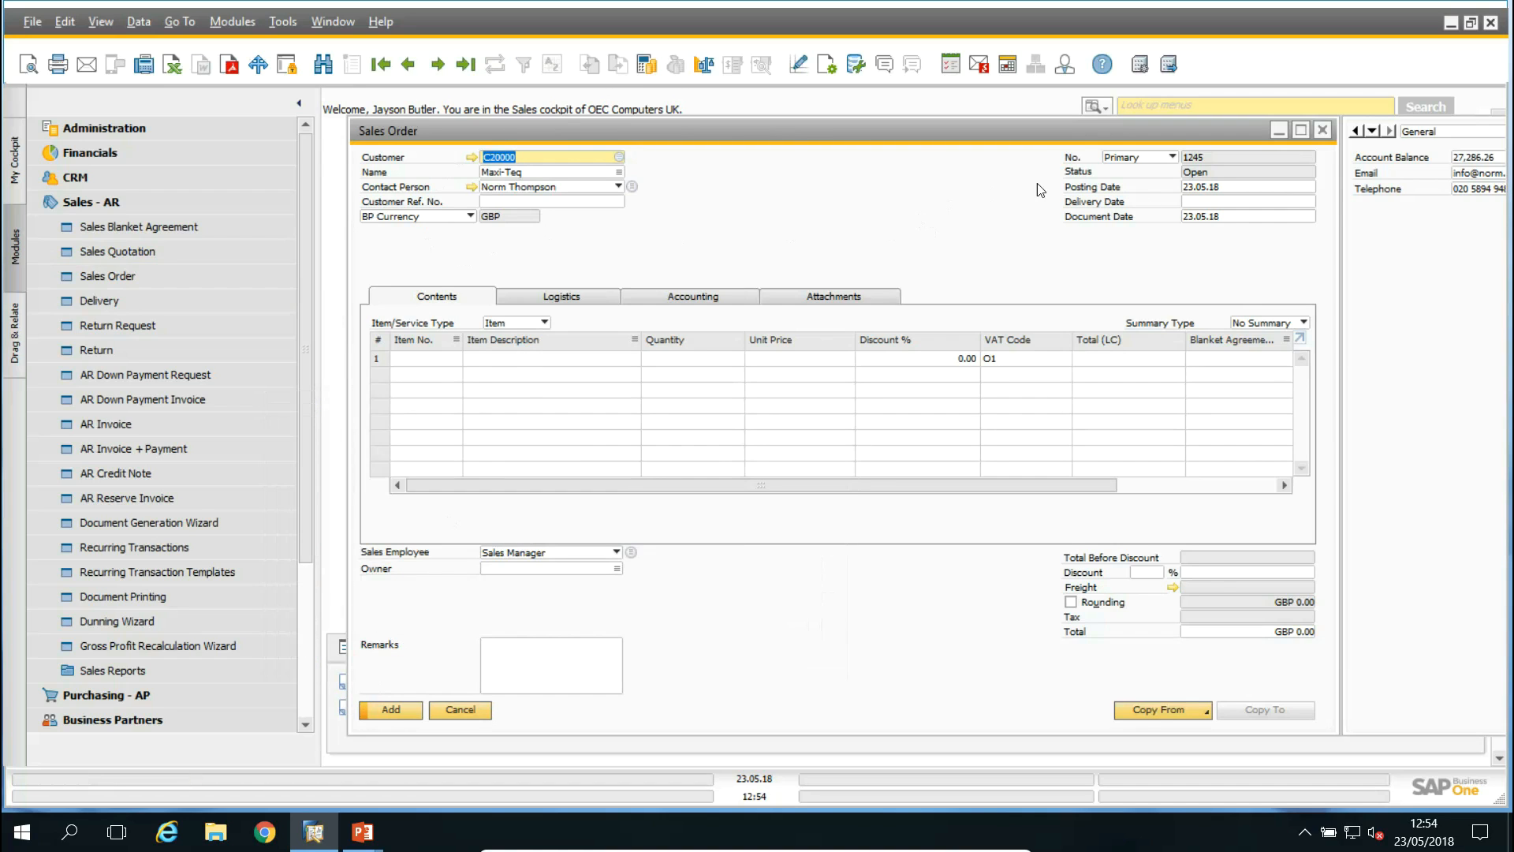
pyautogui.click(1206, 201)
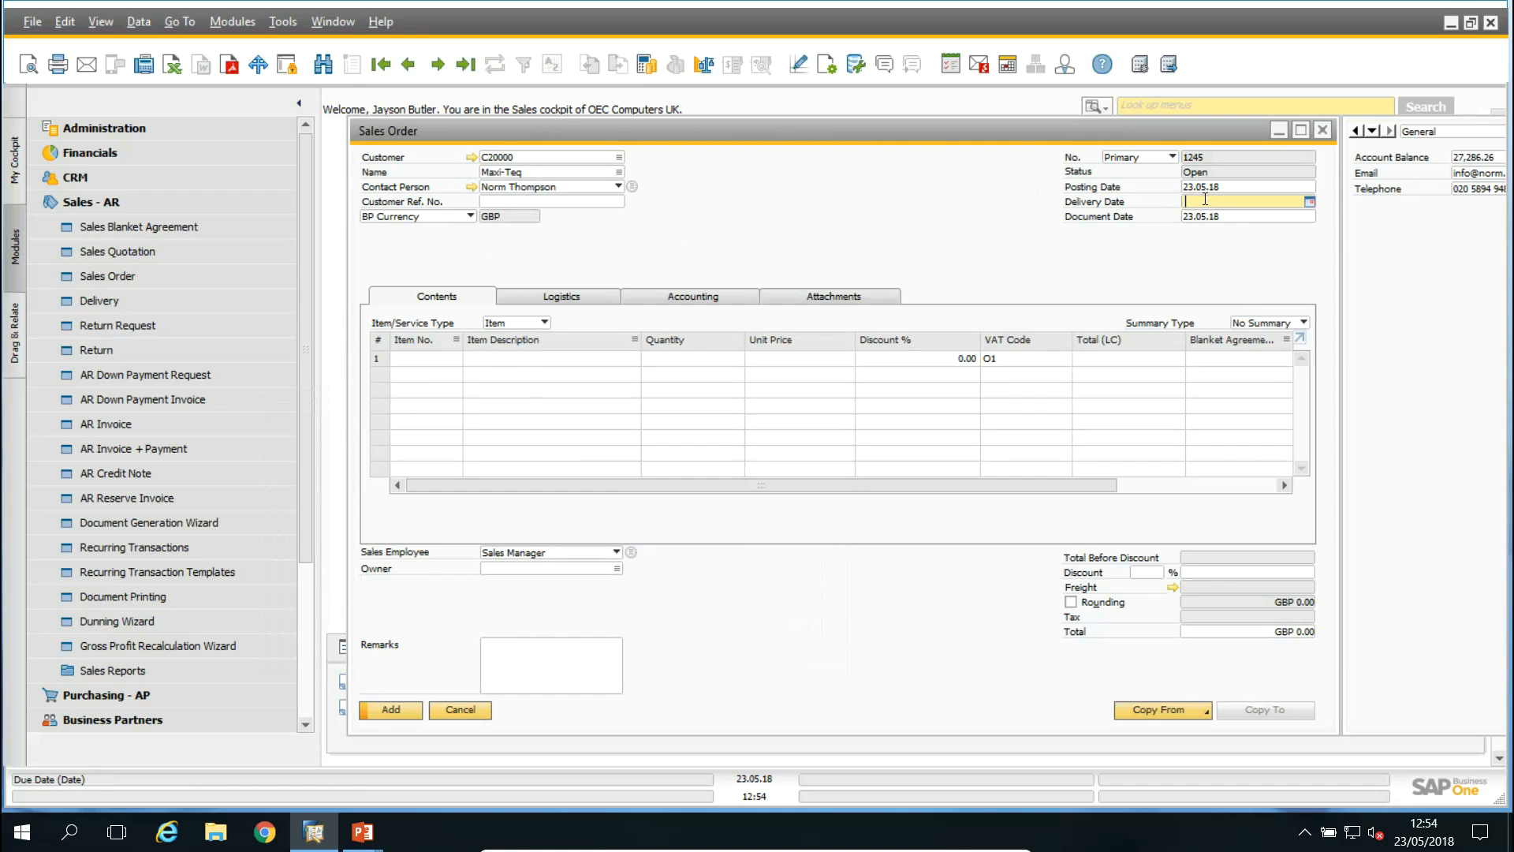
pyautogui.moveTo(1081, 133); pyautogui.dragTo(967, 136)
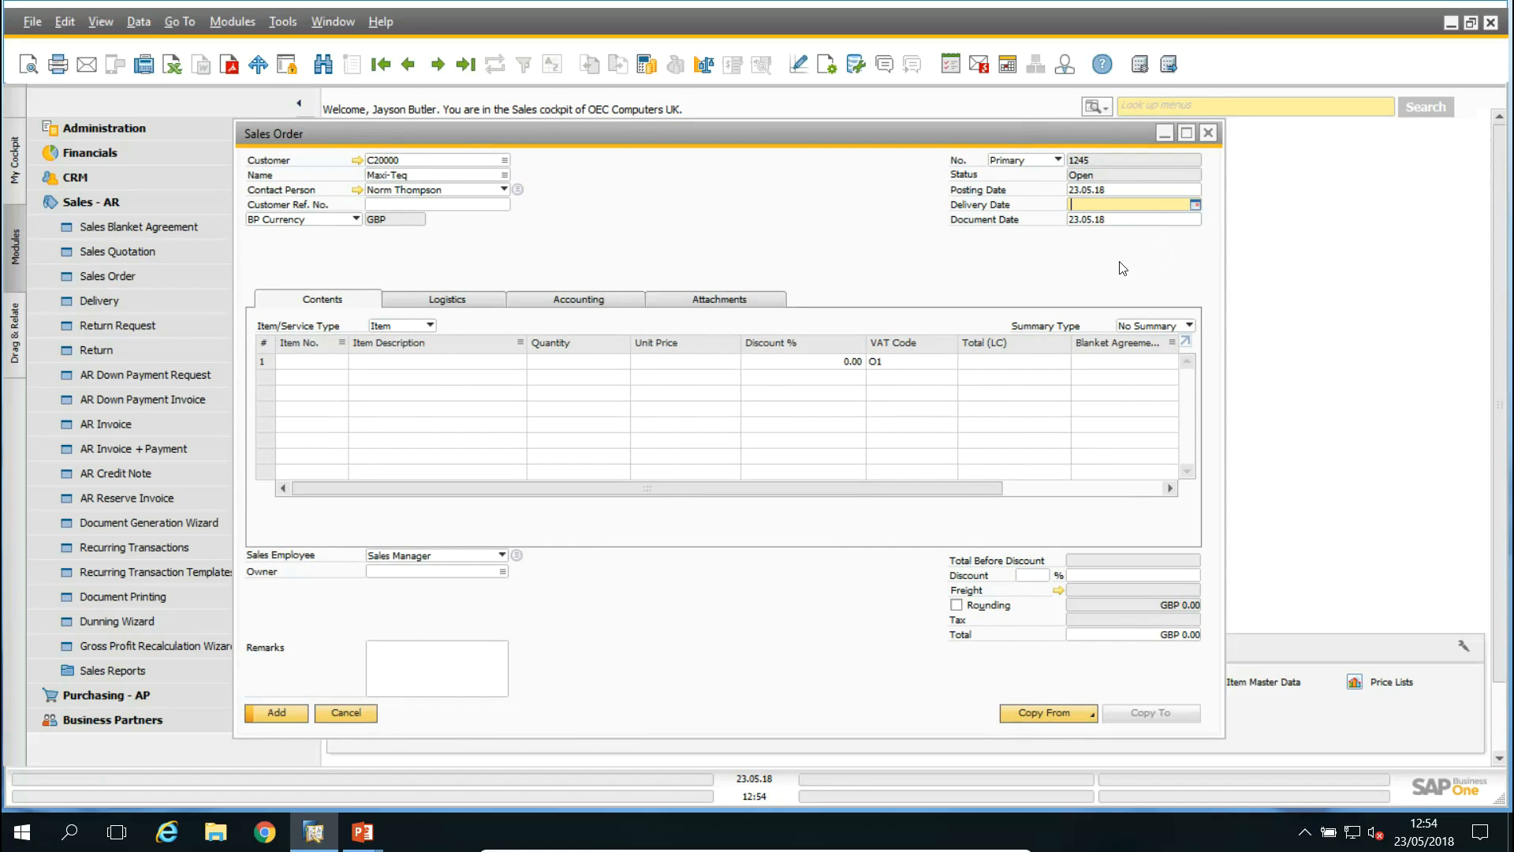
pyautogui.click(1196, 205)
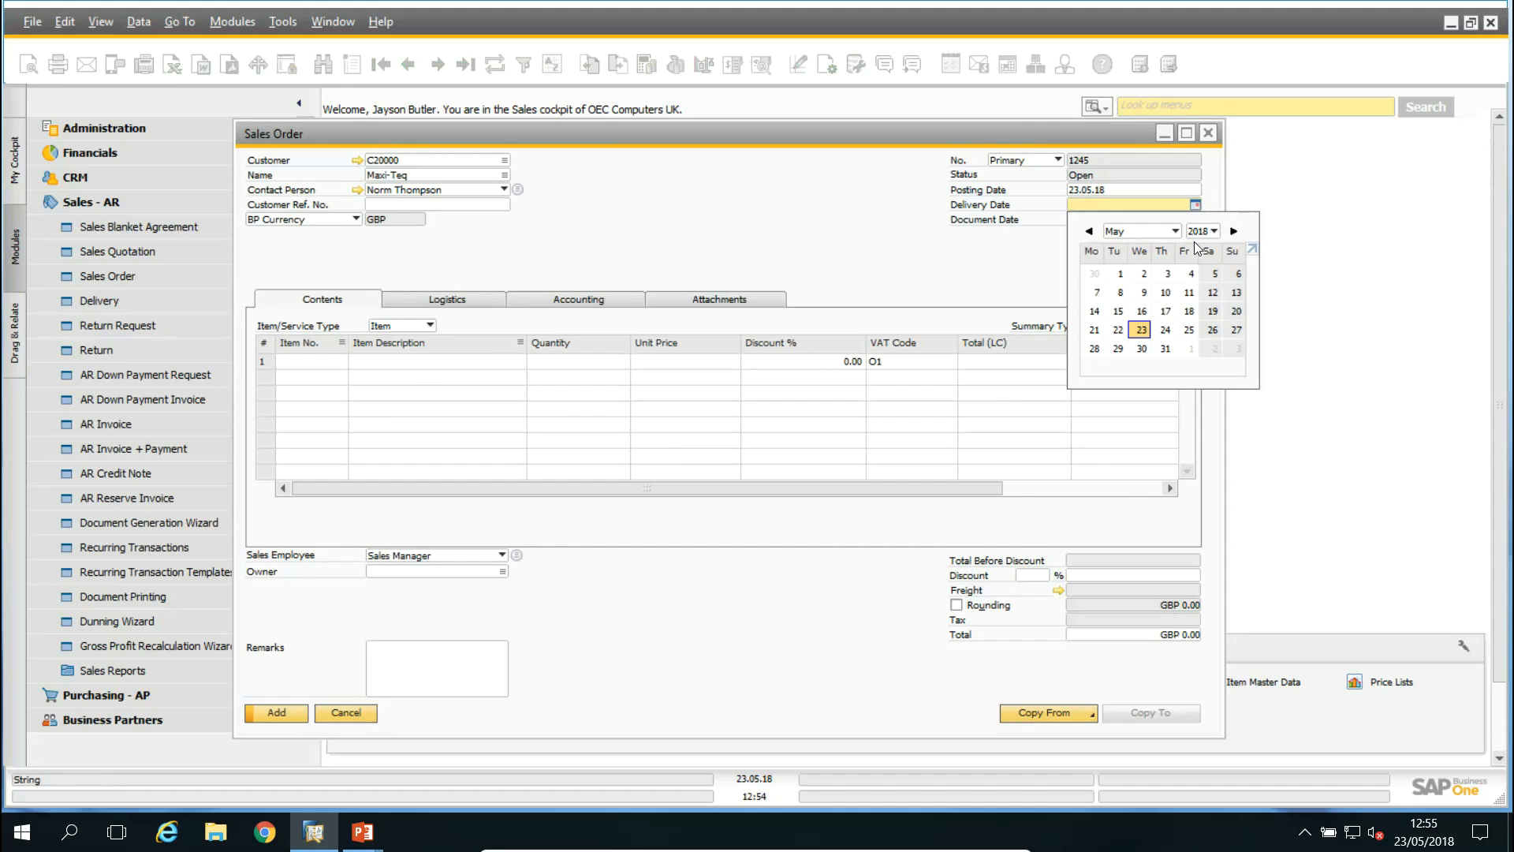
pyautogui.click(1165, 330)
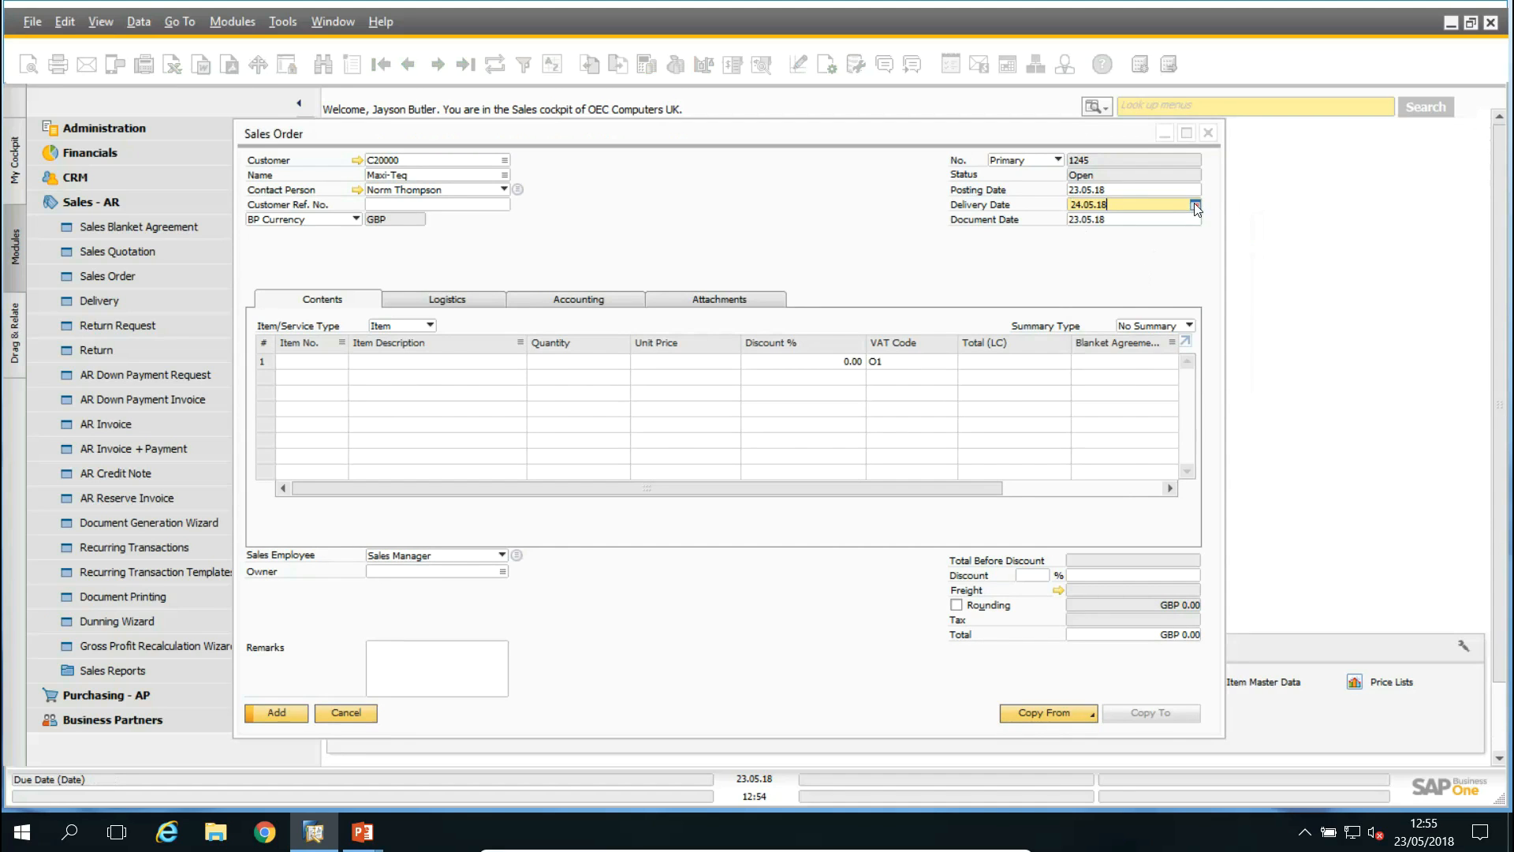
# Look through the delivery date calendar's months and set the delivery date to today with the shorthand t
pyautogui.click(1195, 205)
pyautogui.click(1167, 232)
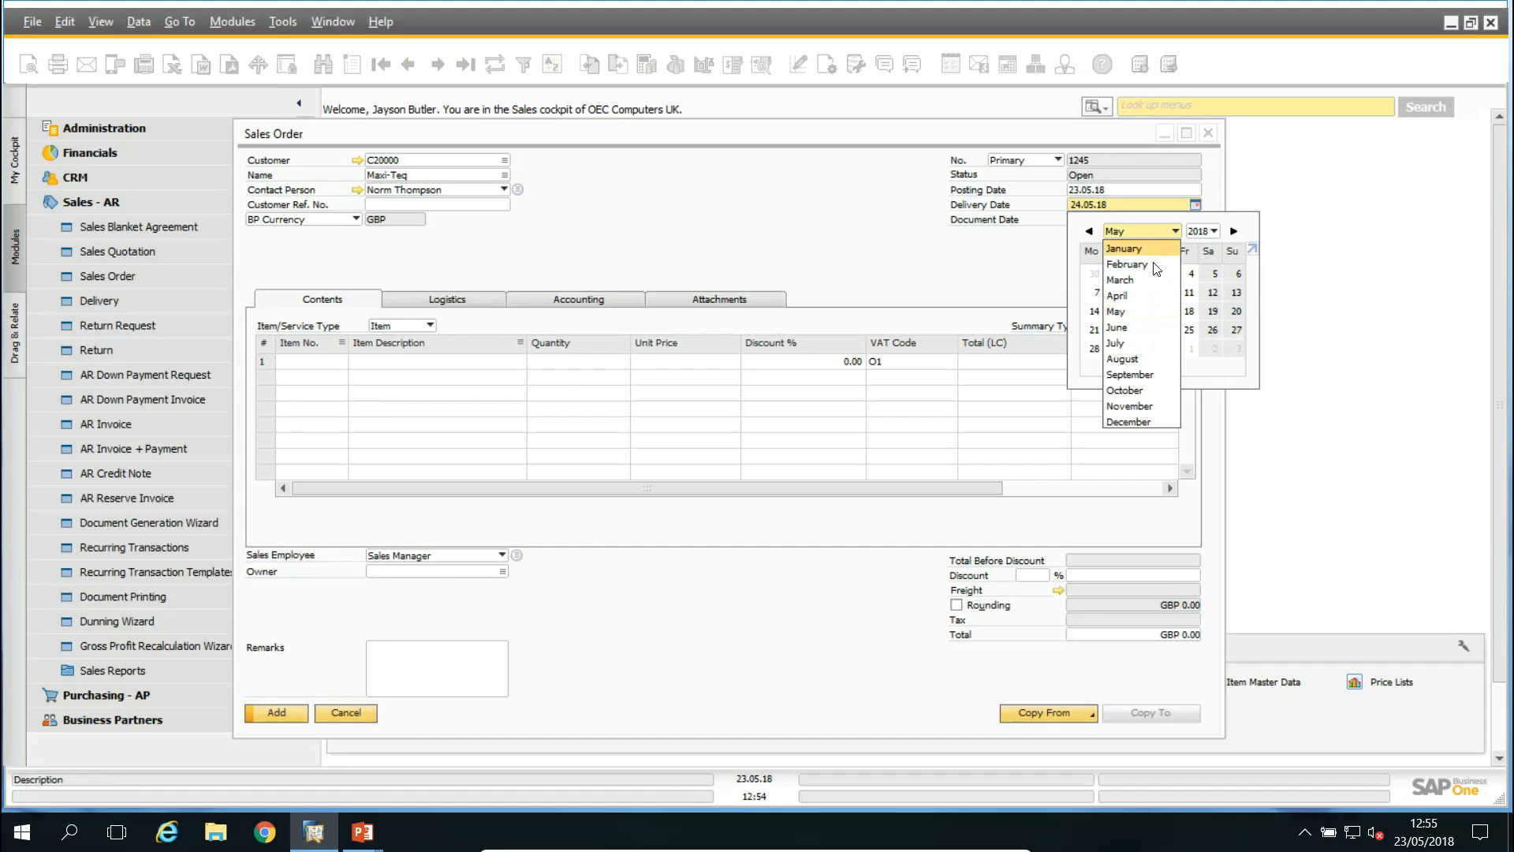
pyautogui.click(1116, 312)
pyautogui.click(884, 271)
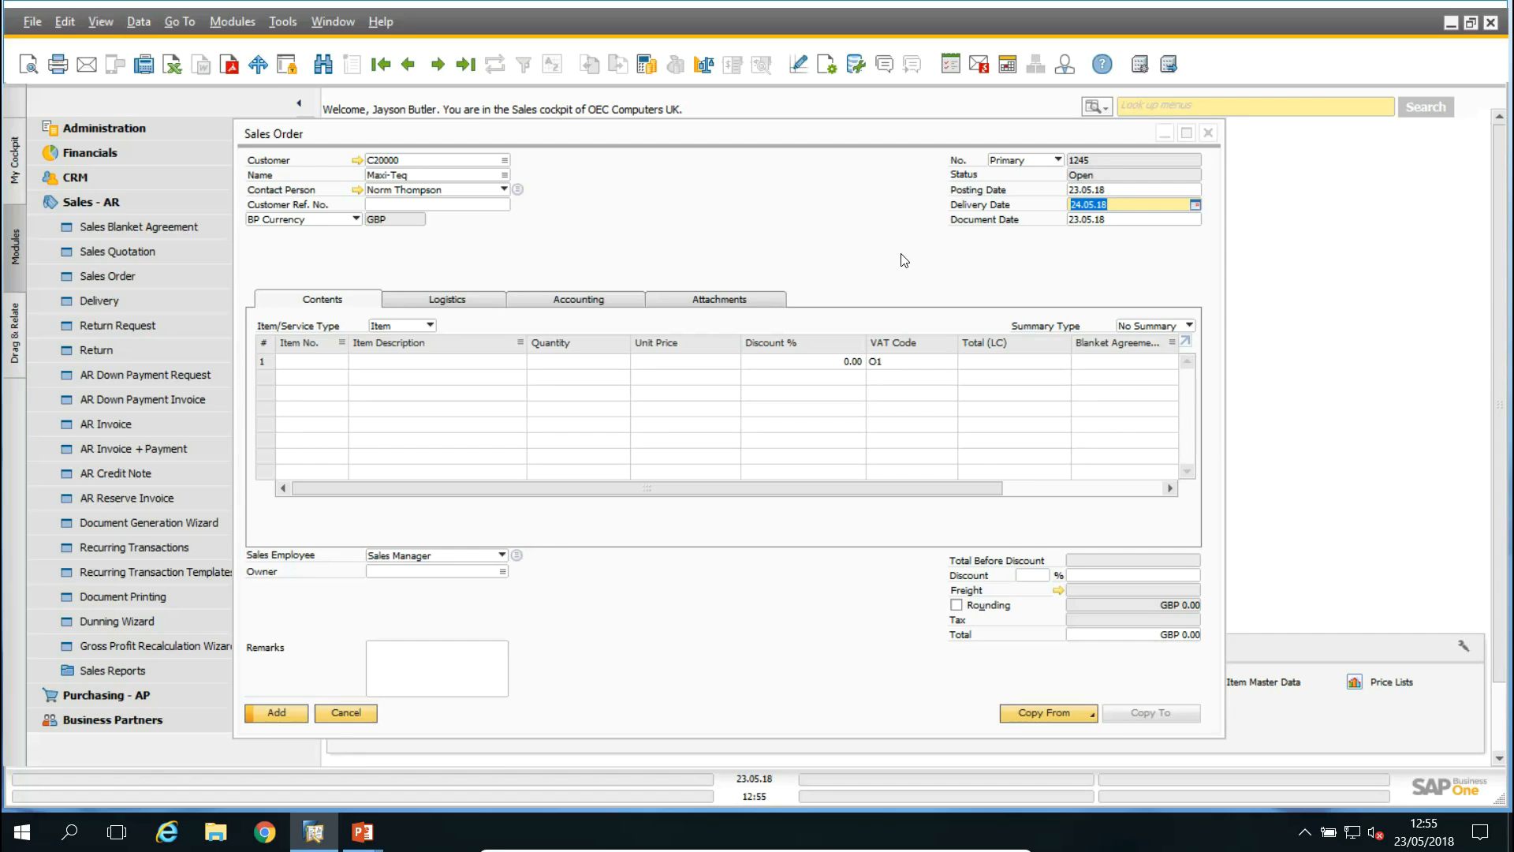
pyautogui.write('t')
pyautogui.press('Tab')
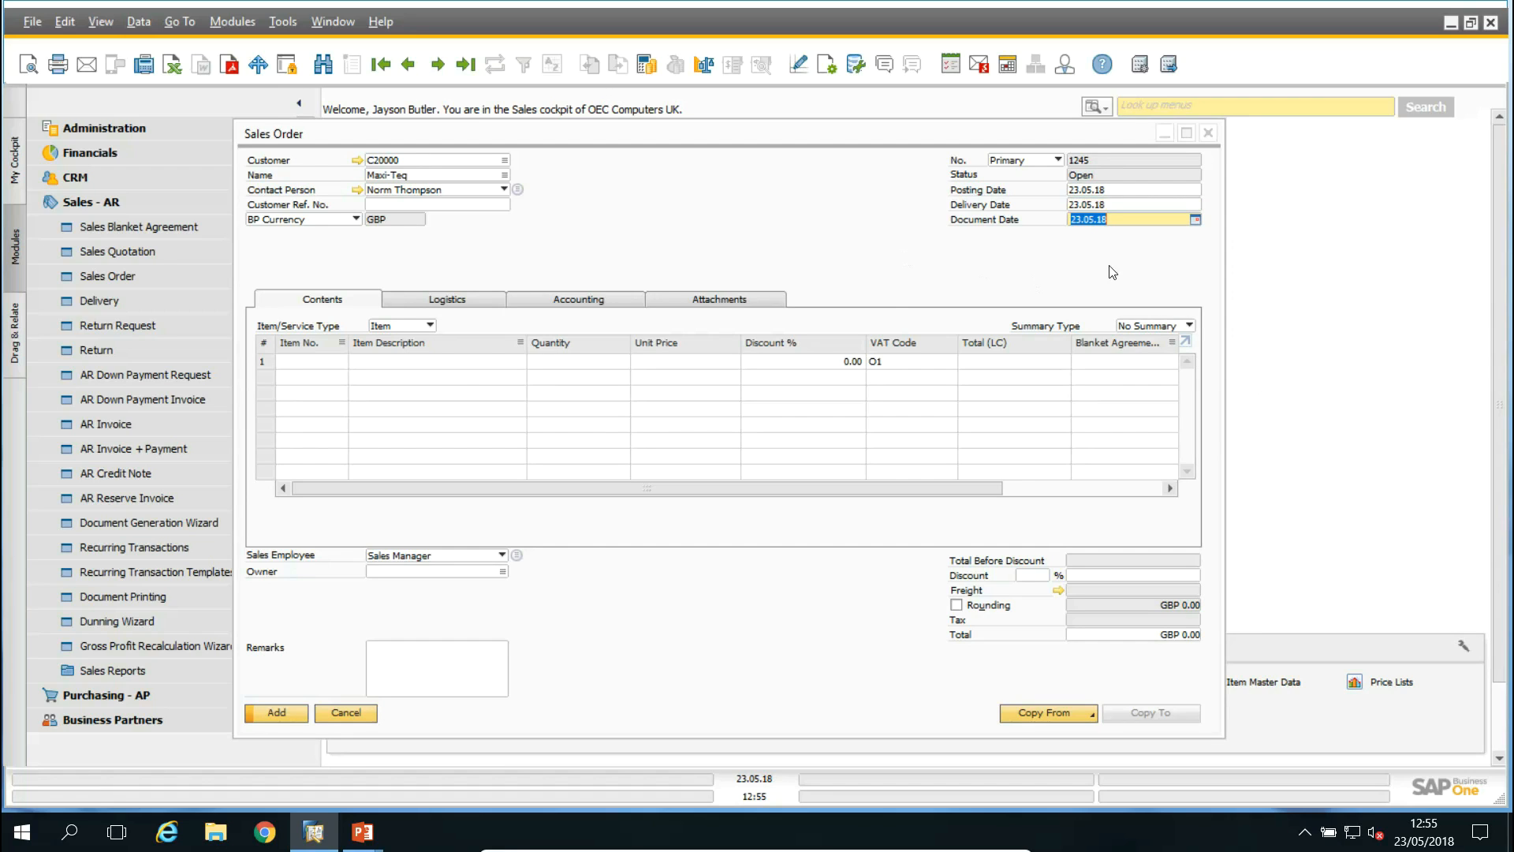
# Pick 31.05.18 from the calendar as the sales order's delivery date
pyautogui.click(1120, 204)
pyautogui.click(1196, 204)
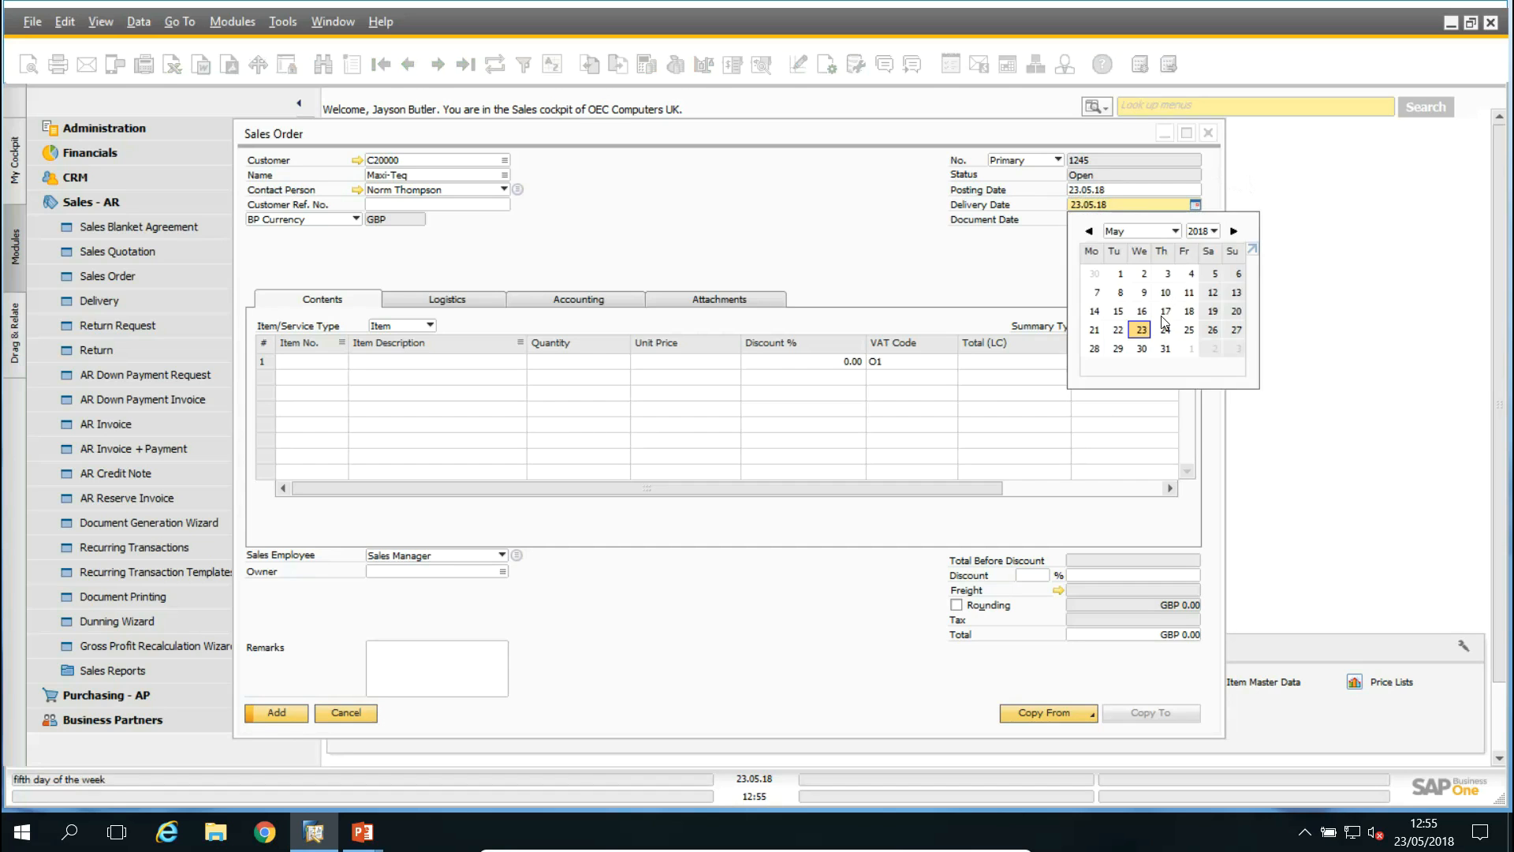
pyautogui.click(1165, 351)
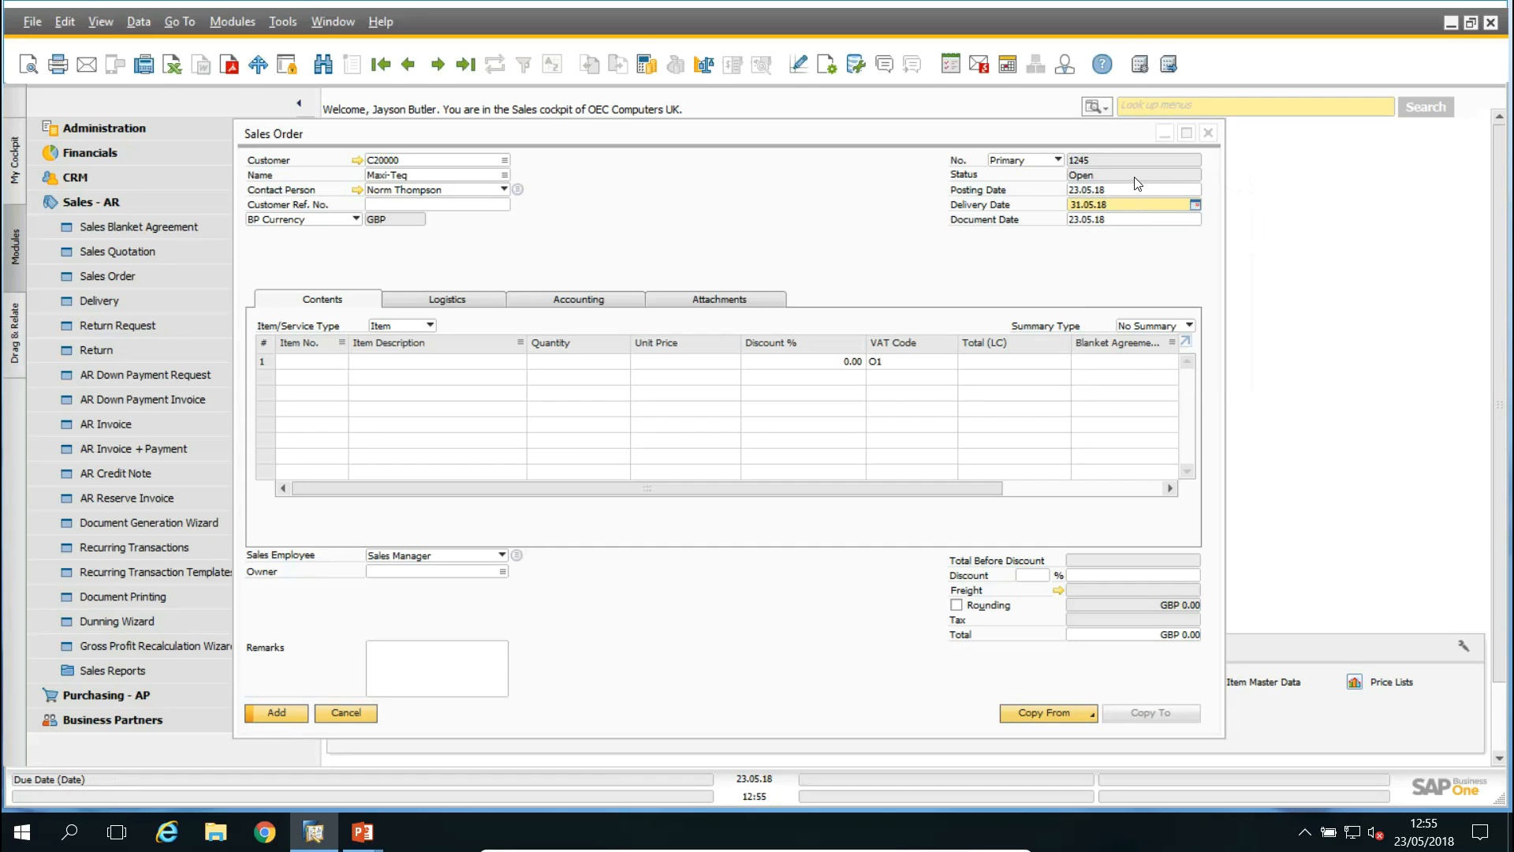
# Reset the delivery date to today with the shorthand t, and pick 23.05.18 again from its calendar
pyautogui.moveTo(1149, 205); pyautogui.dragTo(1020, 209)
pyautogui.write('t')
pyautogui.press('Tab')
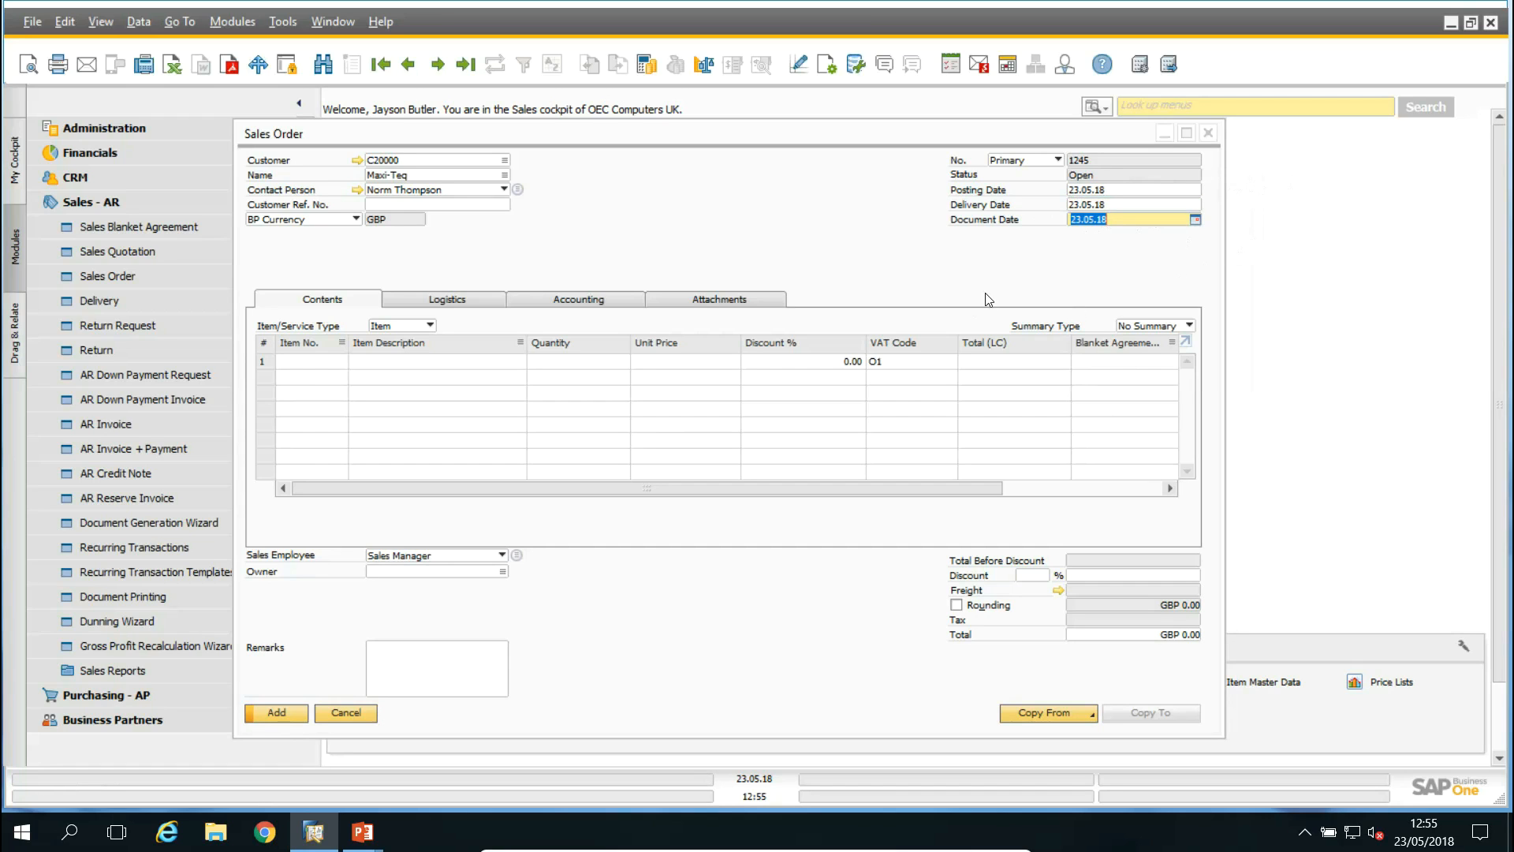
pyautogui.click(1191, 209)
pyautogui.click(1196, 205)
pyautogui.click(1138, 331)
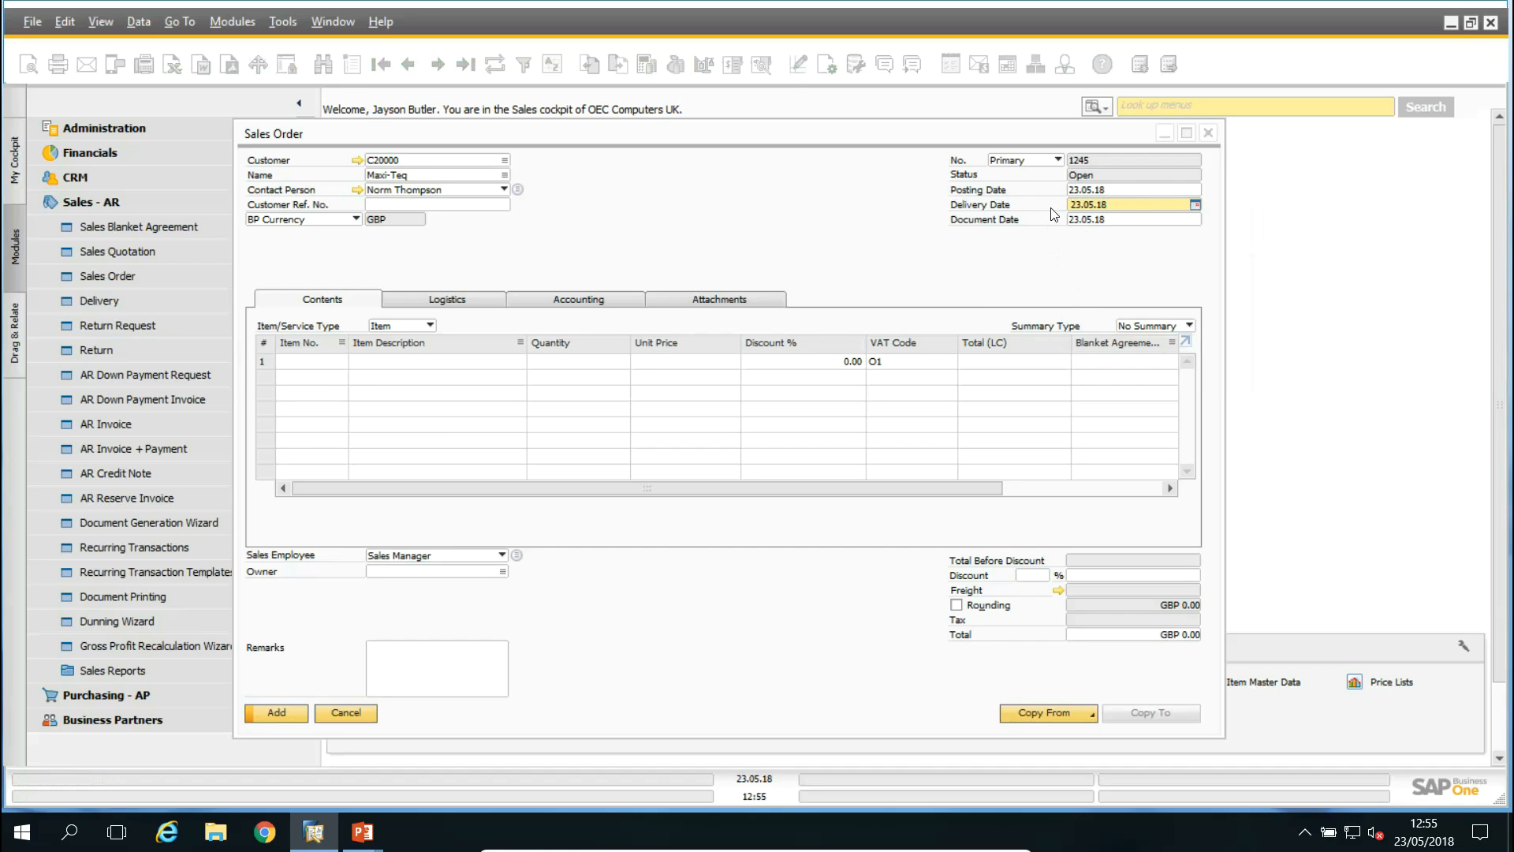
# Set the delivery date to seven days from today with the relative entry +7
pyautogui.moveTo(1129, 204); pyautogui.dragTo(1054, 203)
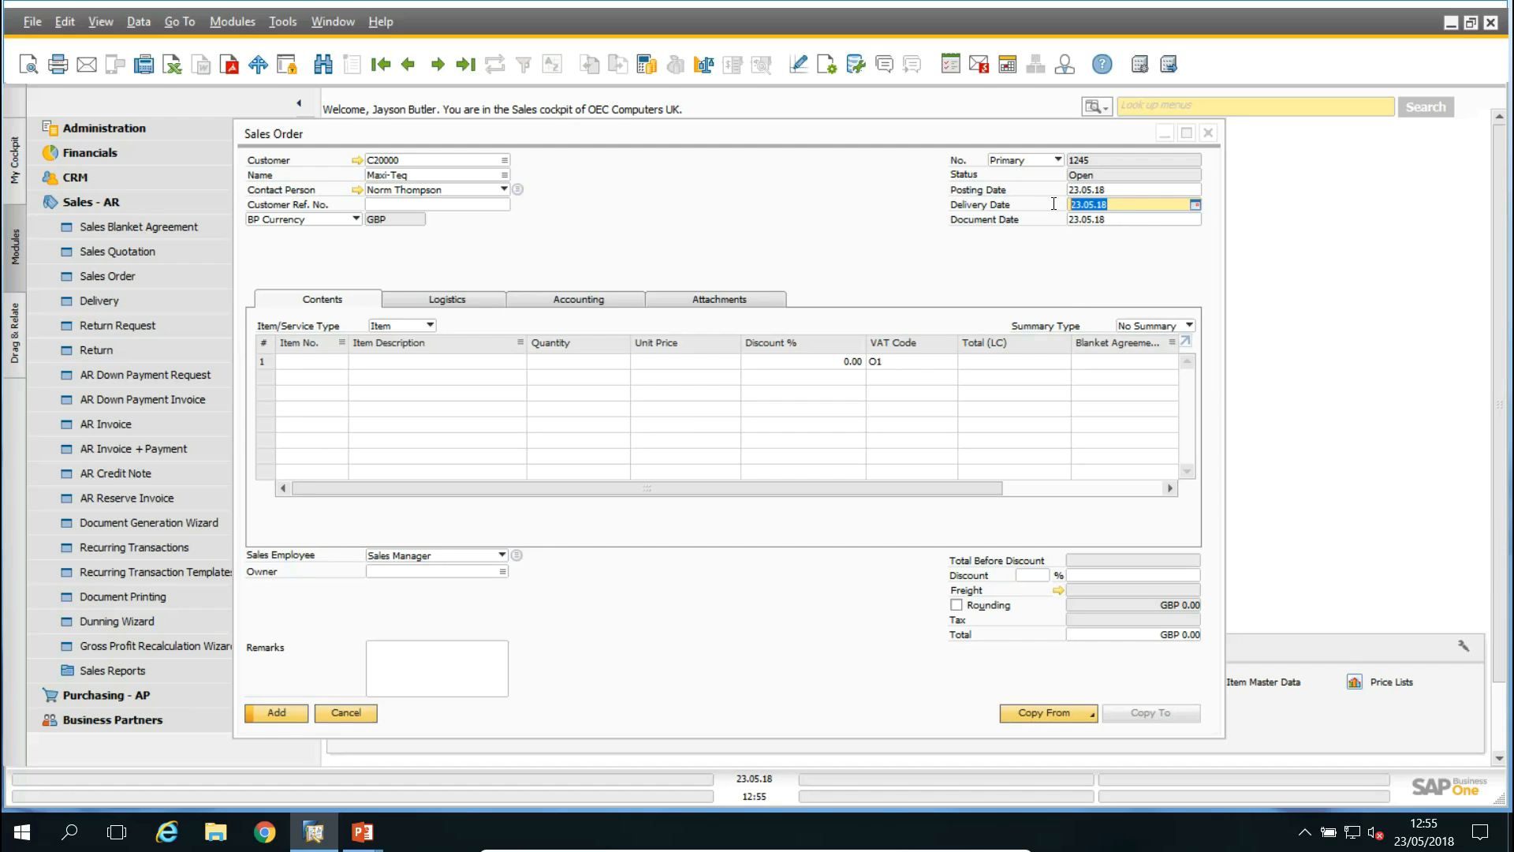
pyautogui.write('+7')
pyautogui.press('Tab')
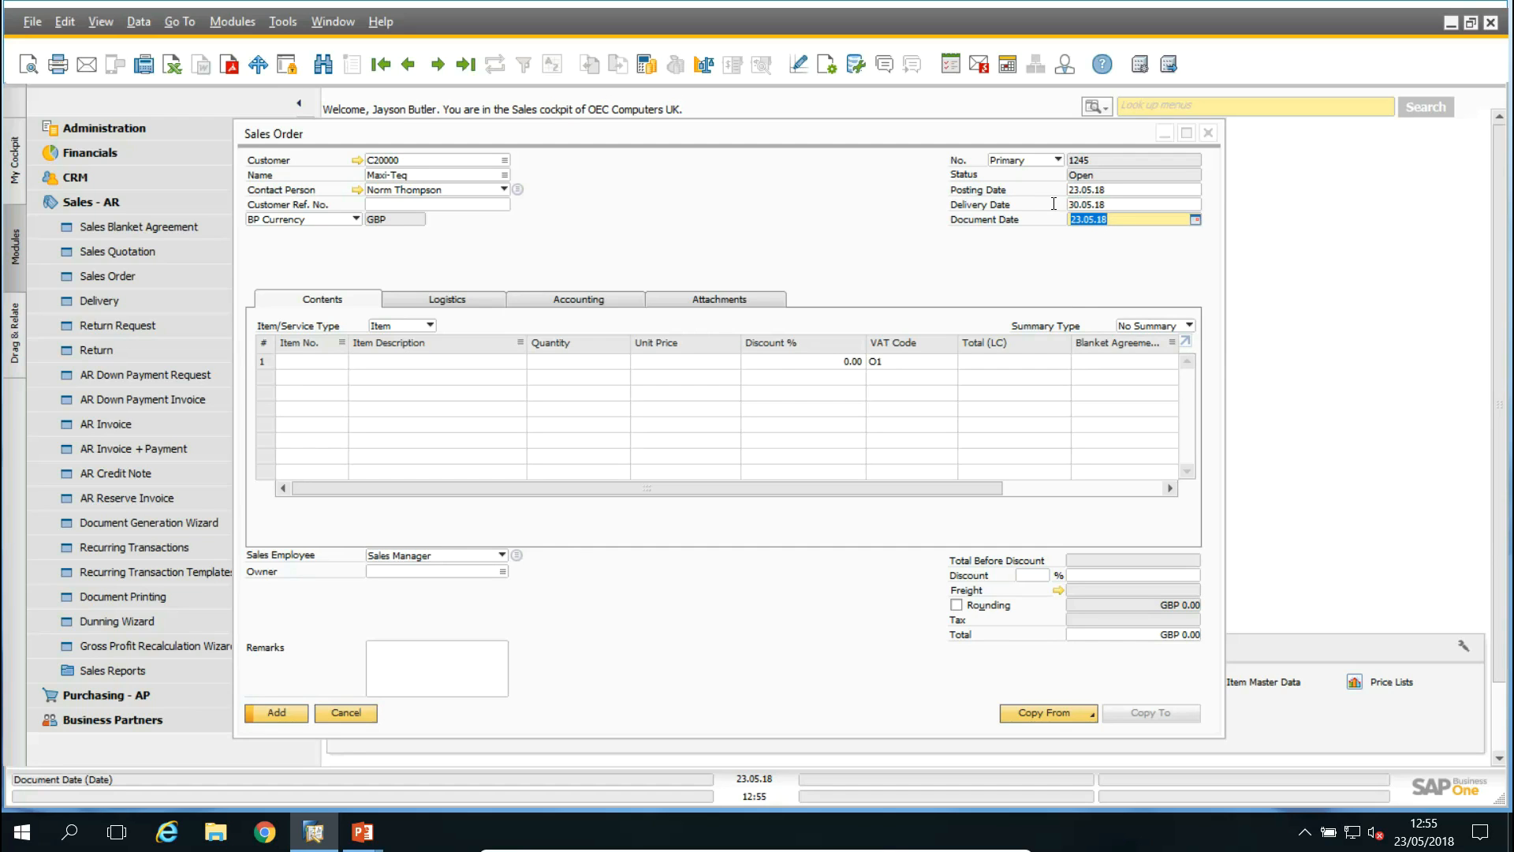
# Set the delivery date to 31 days from today with the relative entry +31
pyautogui.click(1109, 205)
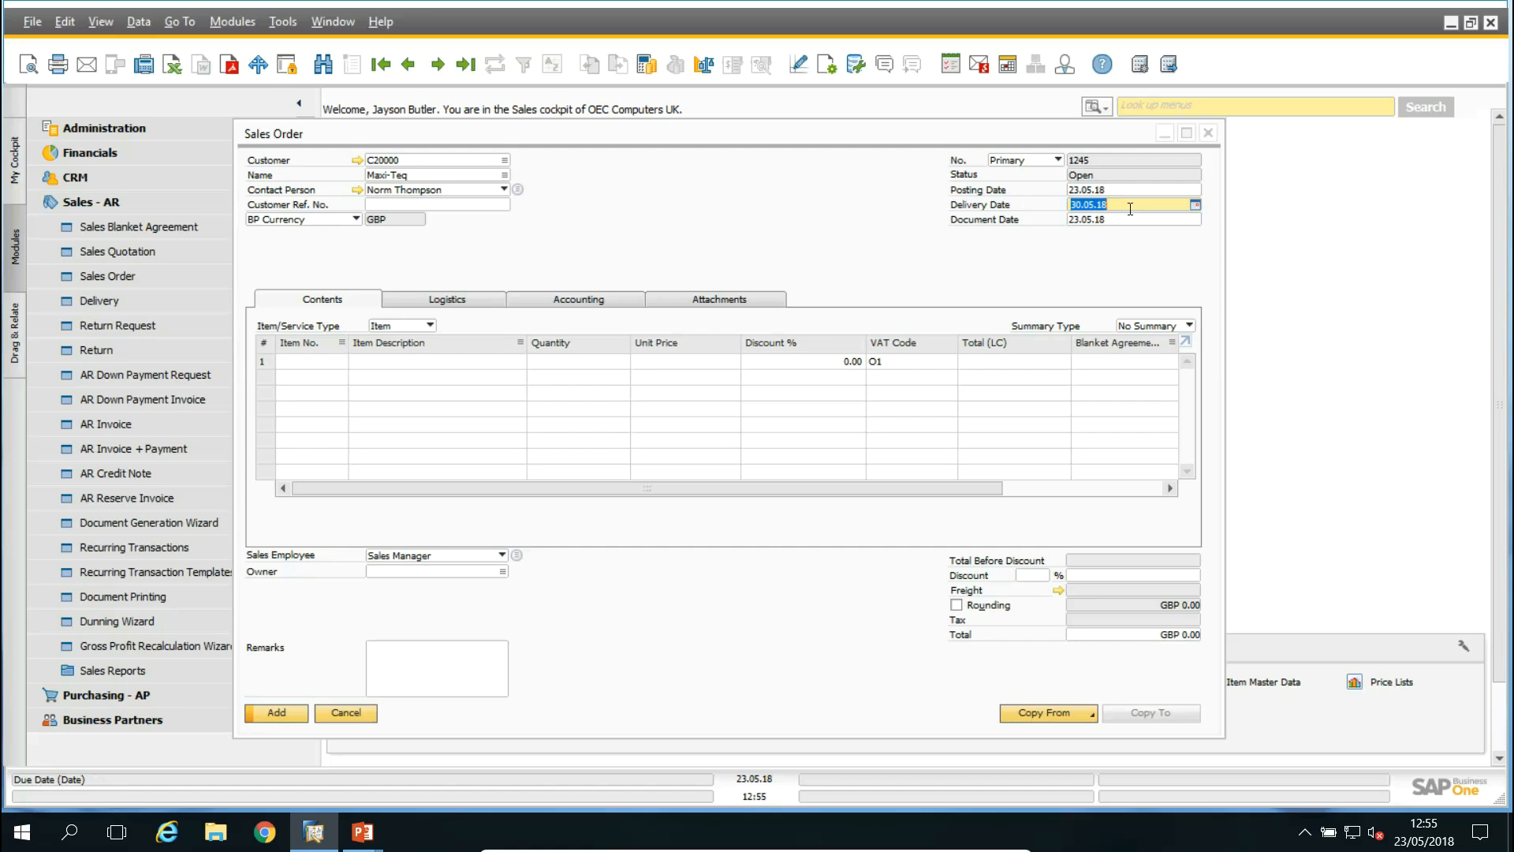
pyautogui.write('+31')
pyautogui.press('Tab')
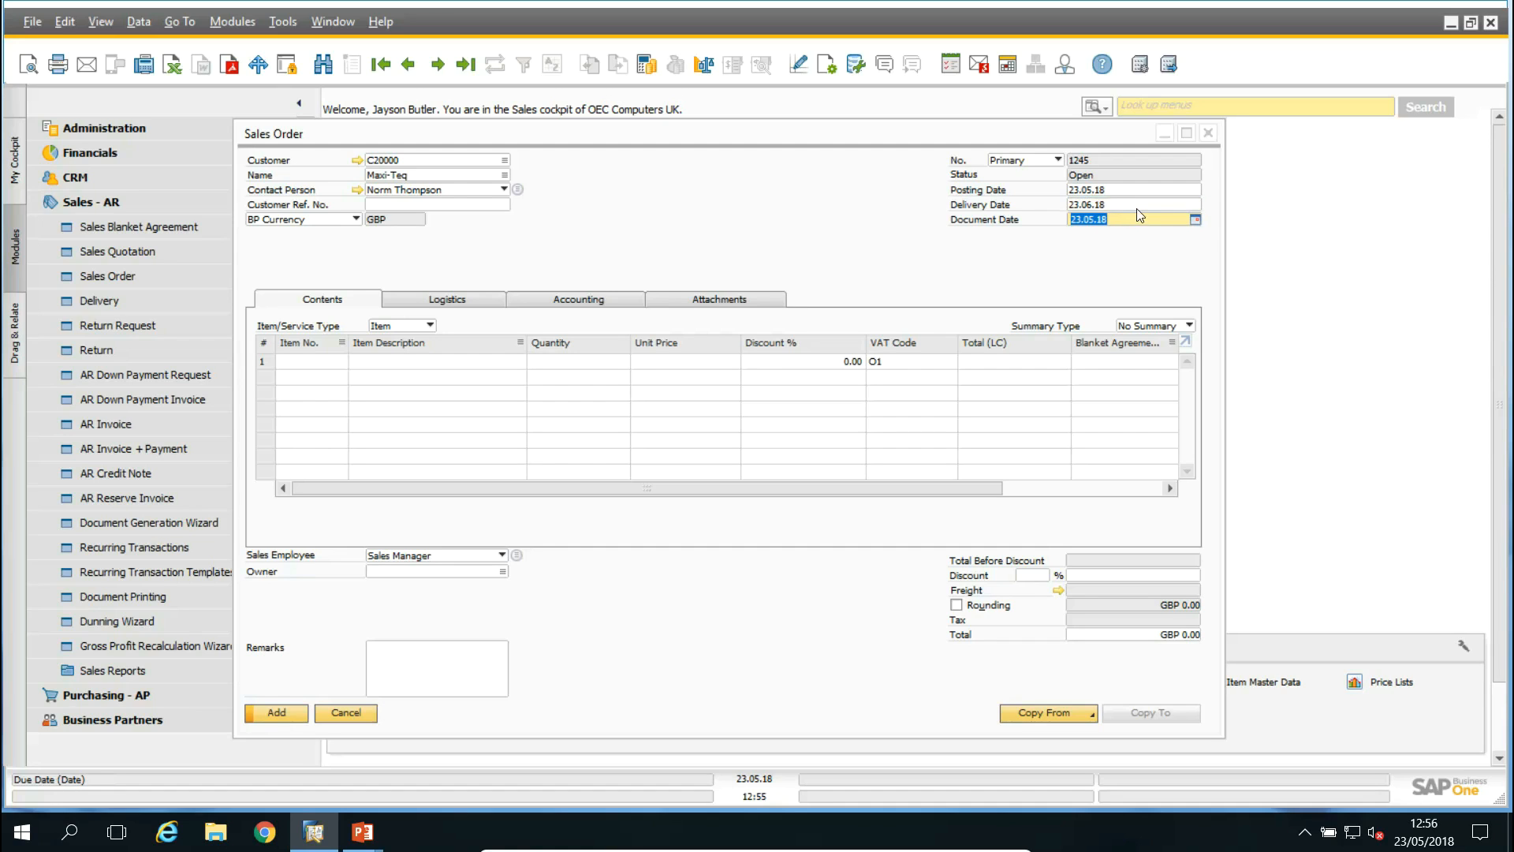
# Look through the delivery date calendar's years and set the date one year ahead with the relative entry +365
pyautogui.click(1133, 205)
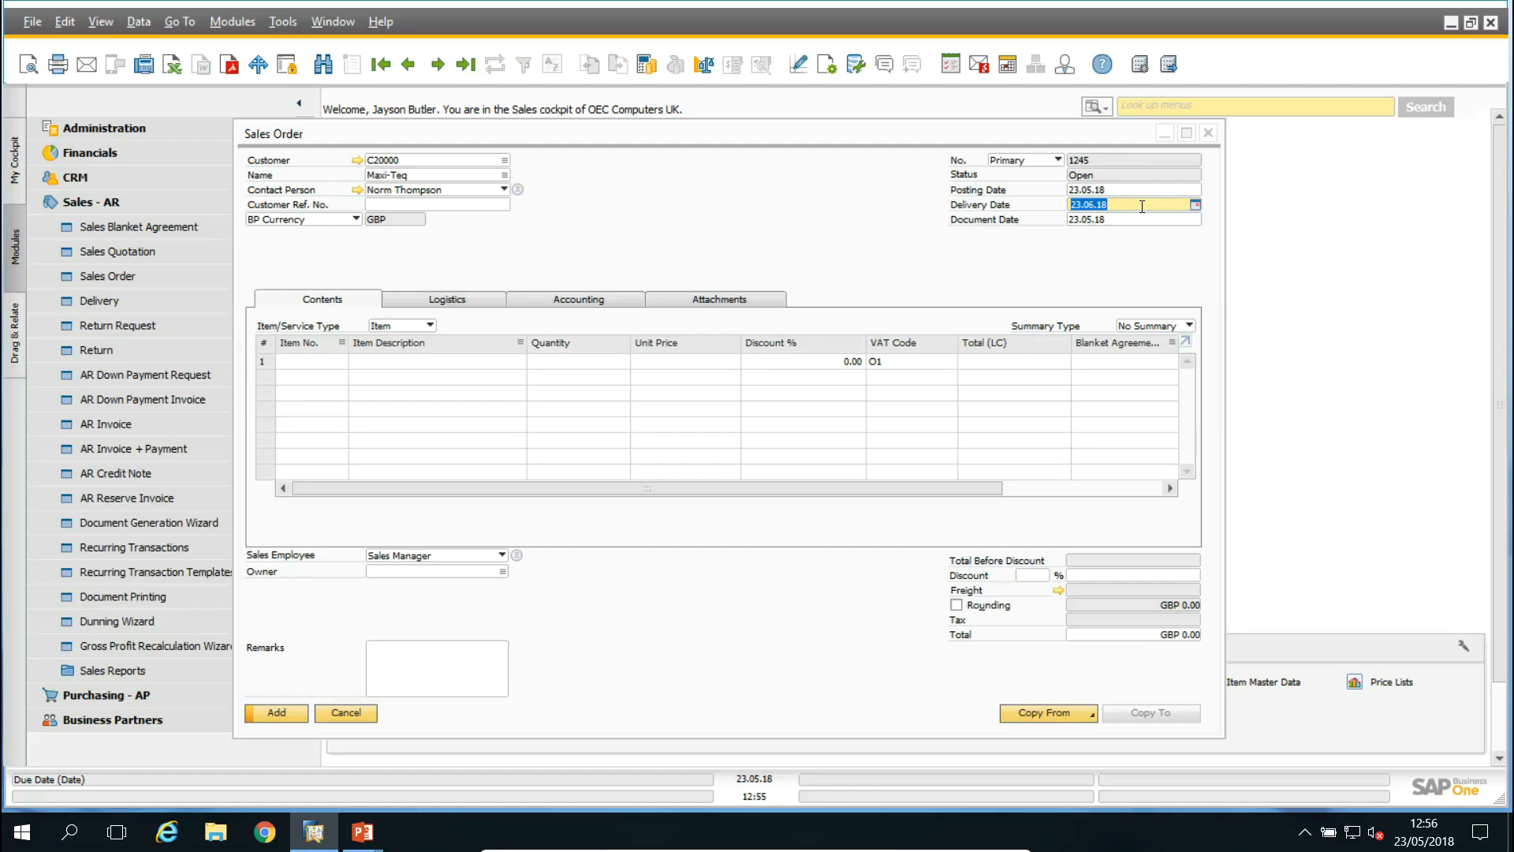
pyautogui.click(1196, 205)
pyautogui.click(1209, 232)
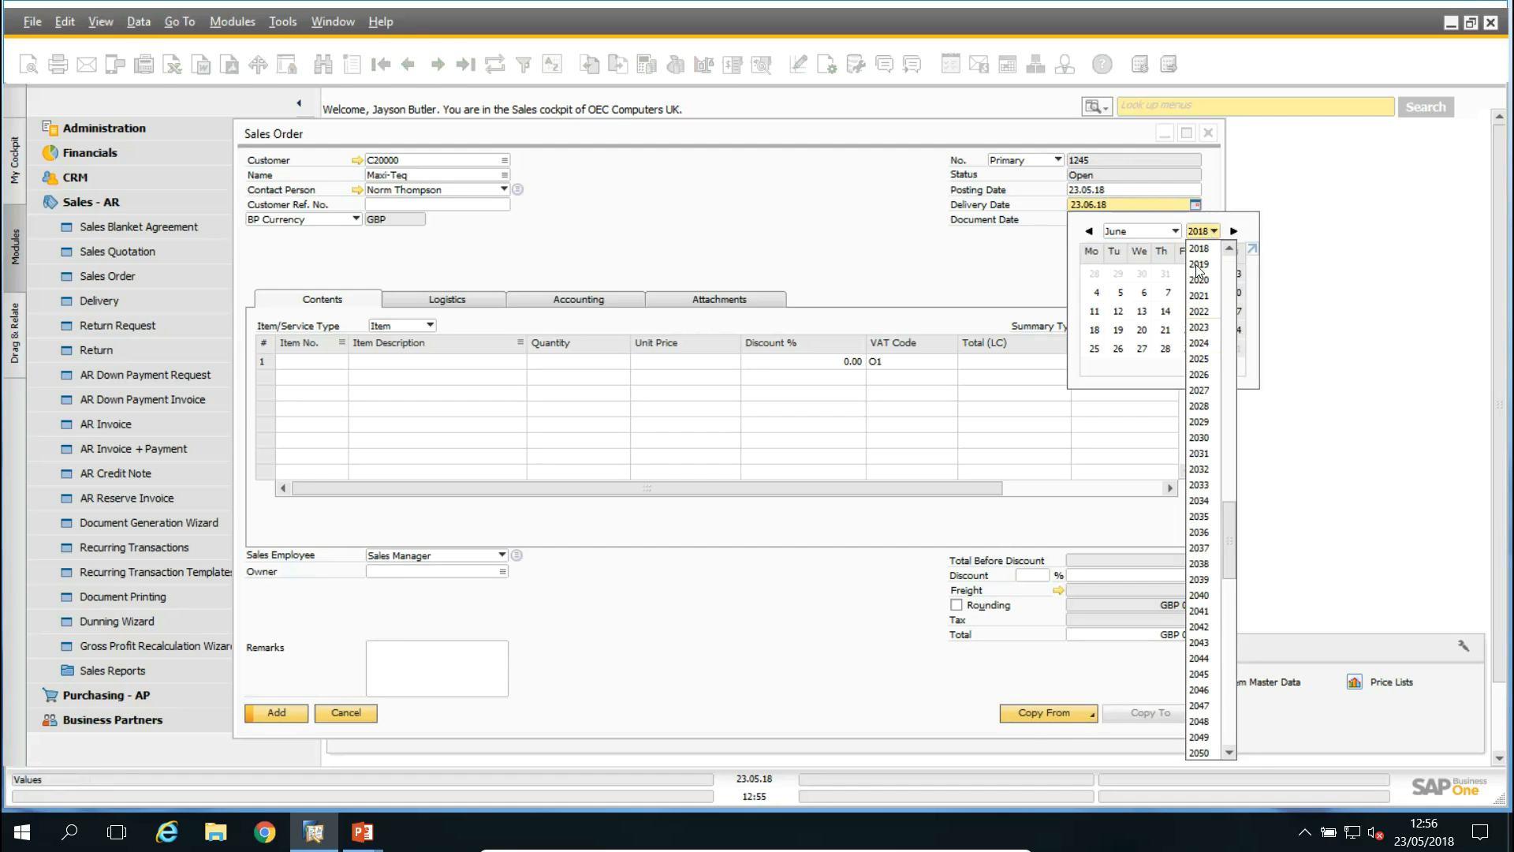
pyautogui.click(1203, 246)
pyautogui.click(984, 249)
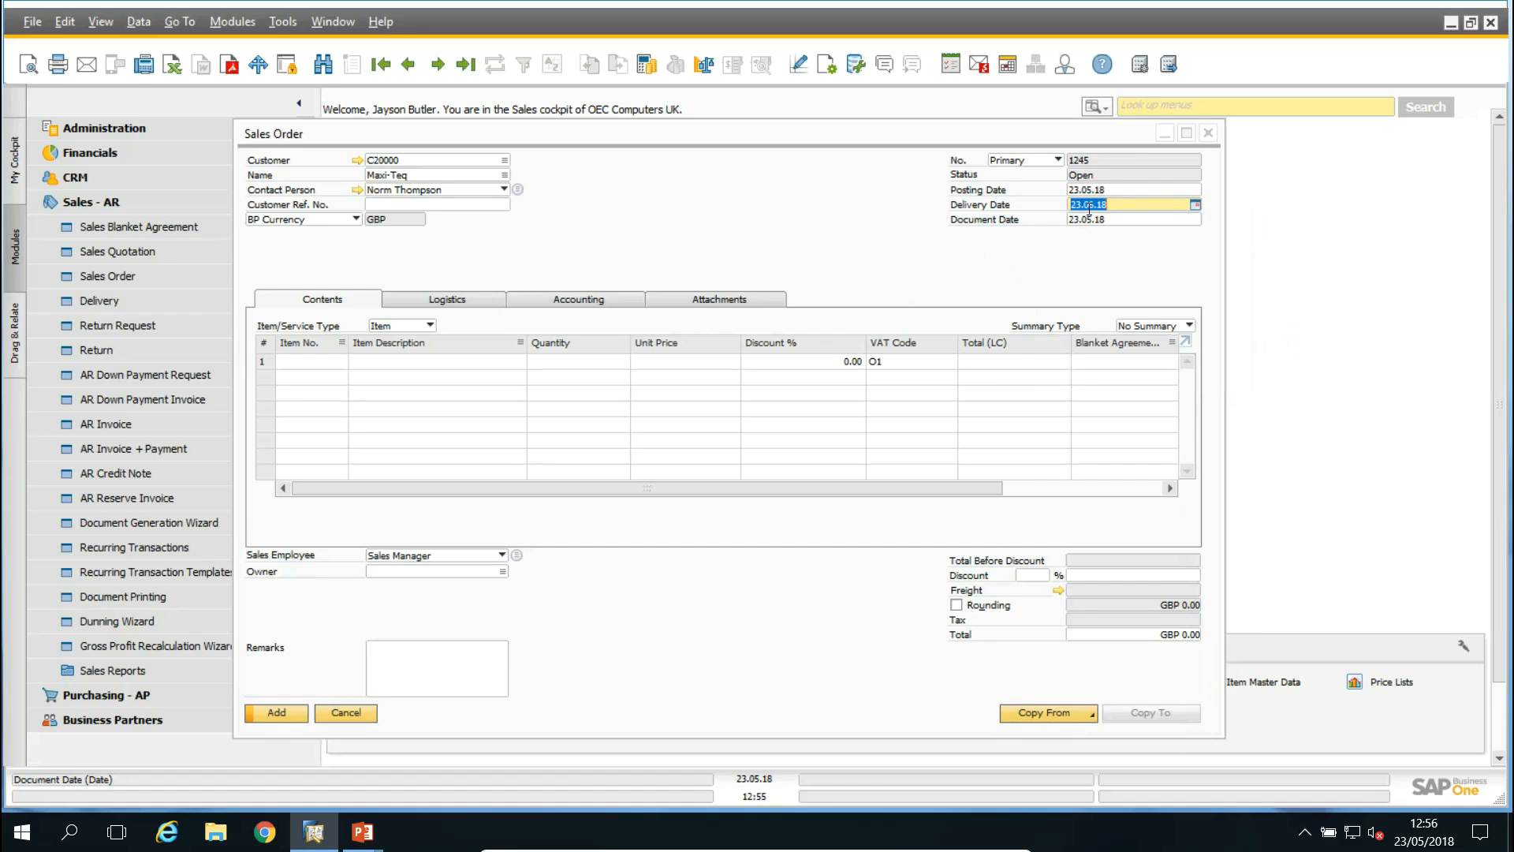
pyautogui.write('+365')
pyautogui.press('Tab')
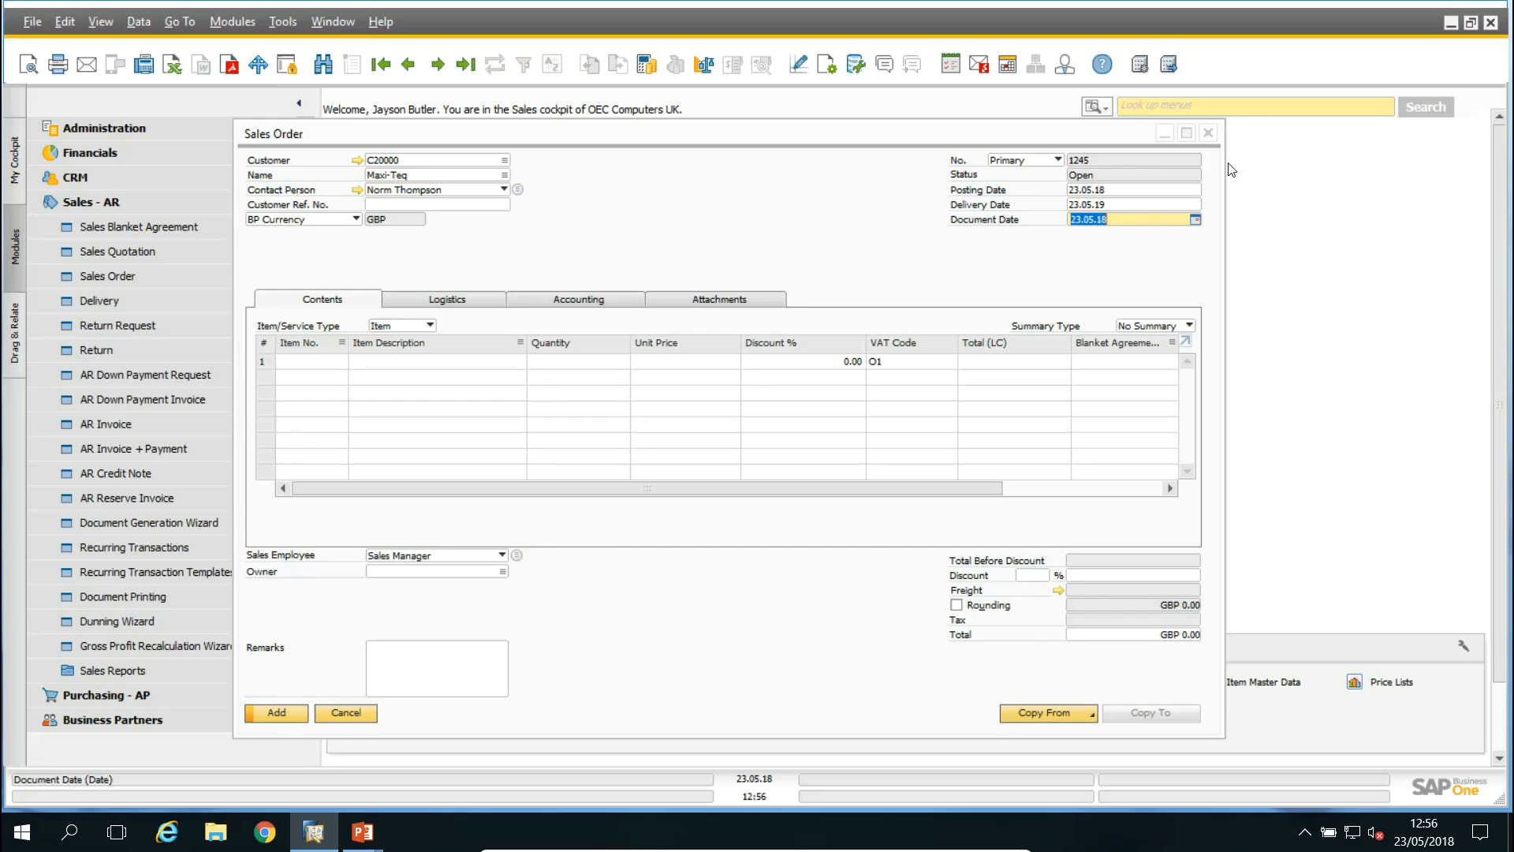
# Set the delivery date to 25.06.18 with the short entry 2506, and close the sales order without saving it
pyautogui.click(1129, 204)
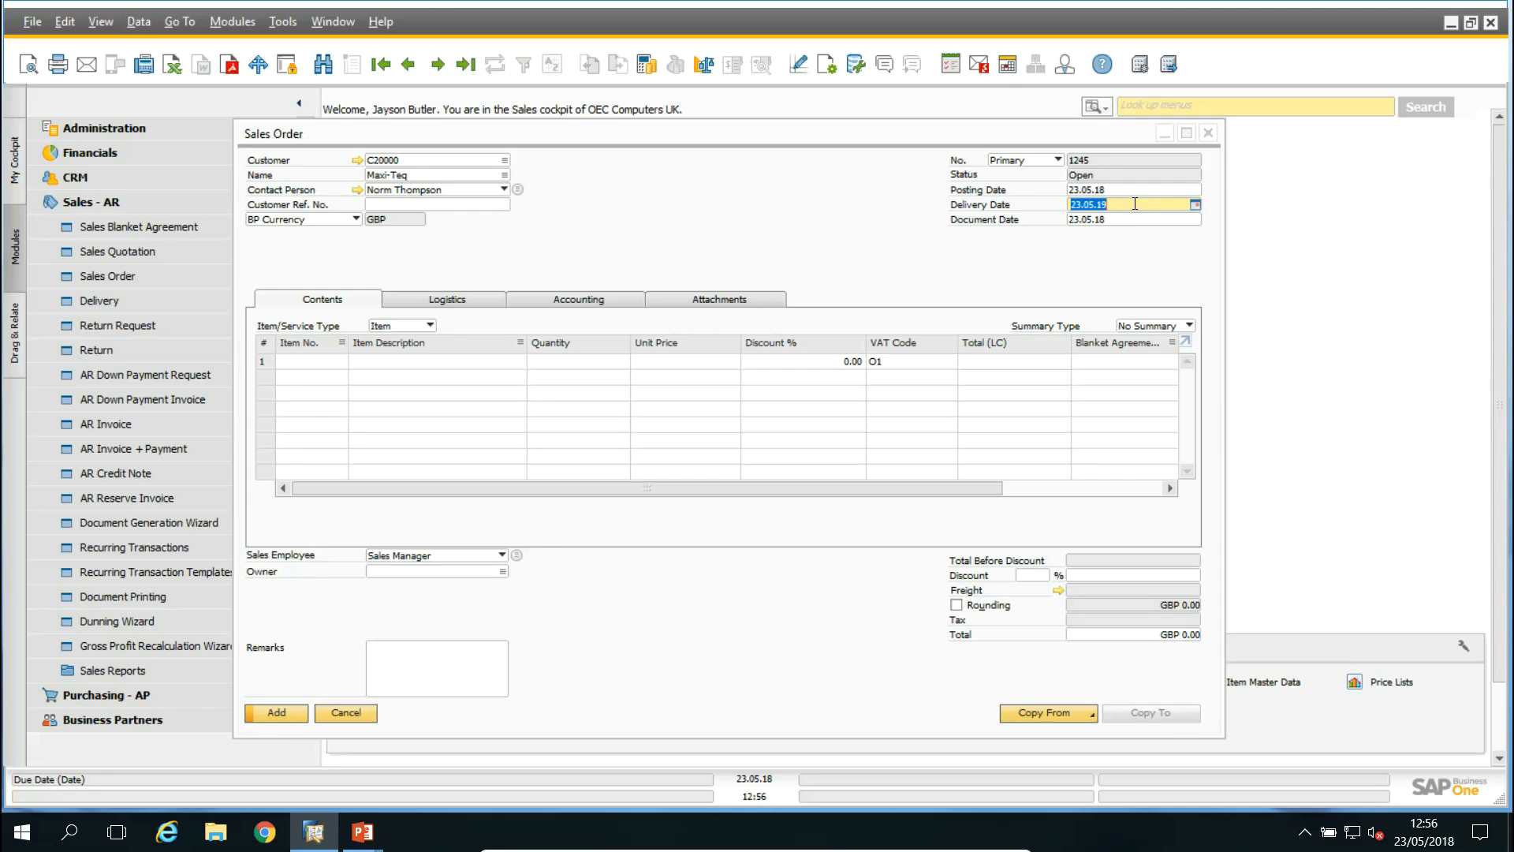
pyautogui.write('2506')
pyautogui.press('Tab')
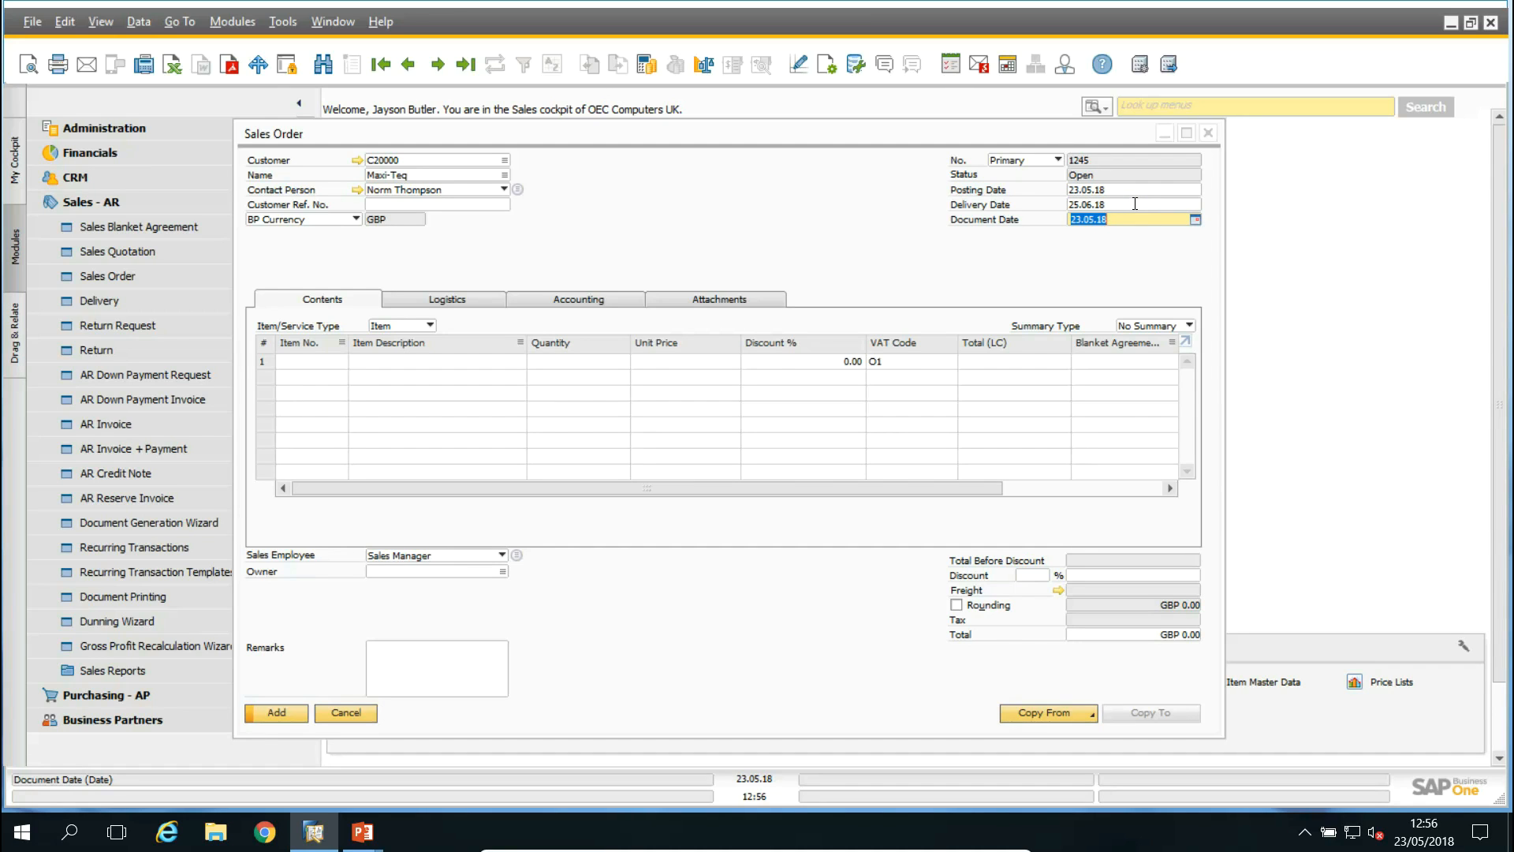
pyautogui.click(1210, 133)
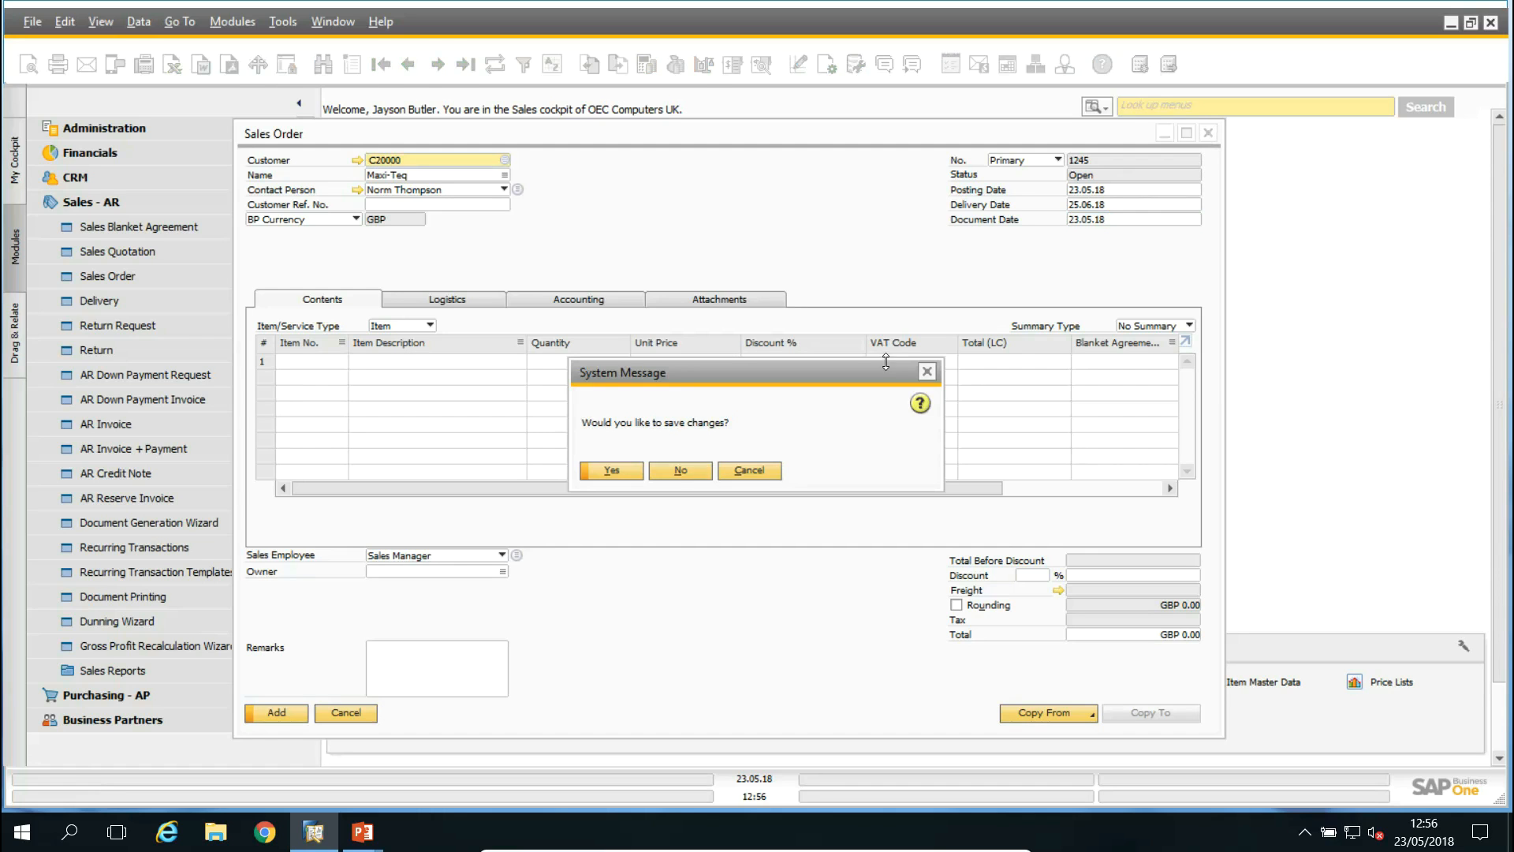
pyautogui.click(692, 471)
# Customise the personal shortcuts by allocating F2 to the Journal Entry window of the Financials module
pyautogui.click(282, 21)
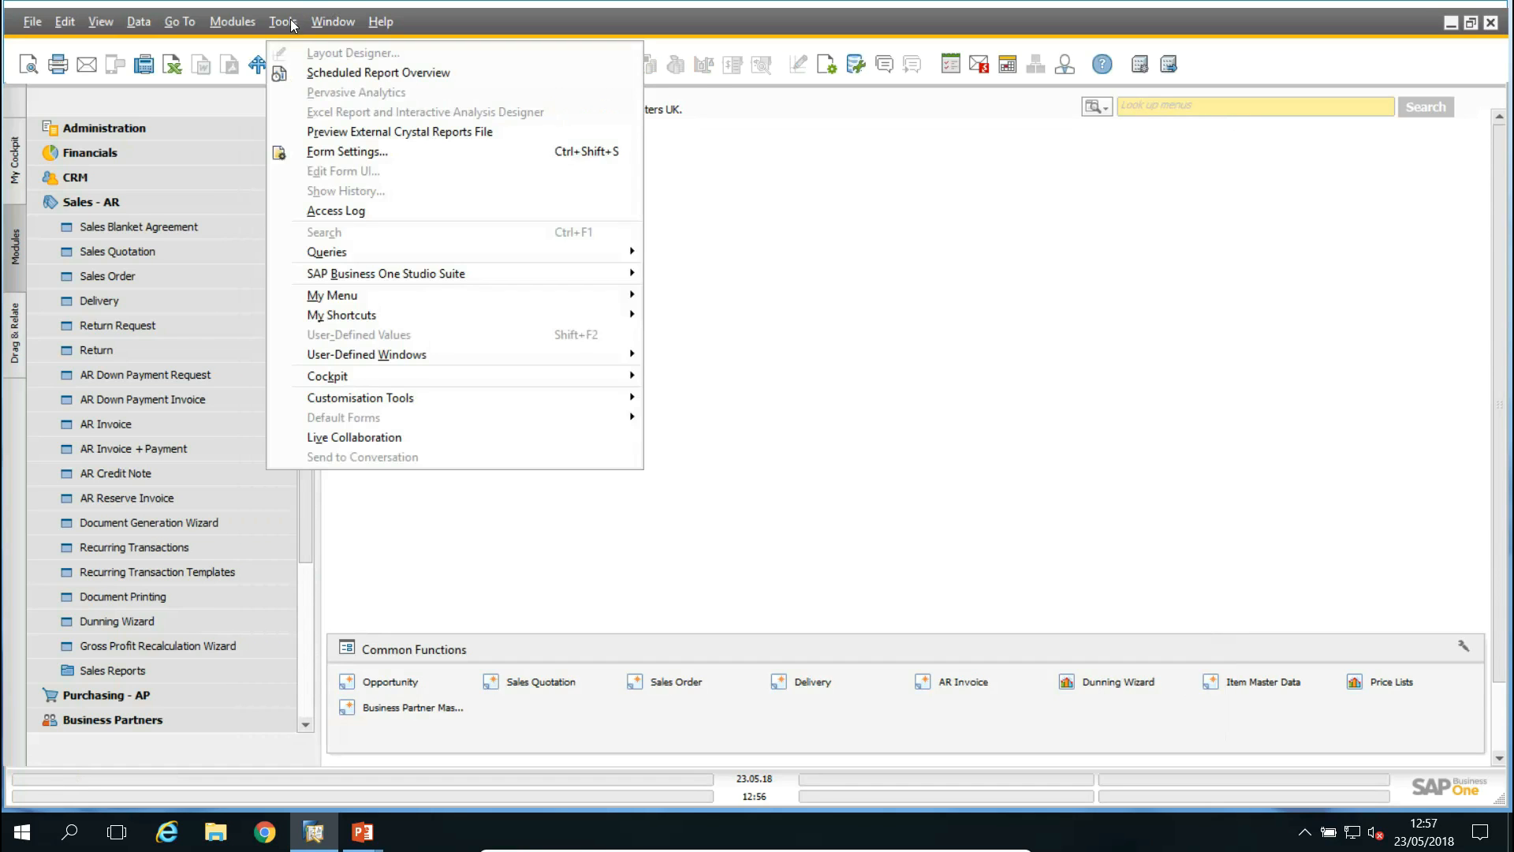
pyautogui.moveTo(450, 319)
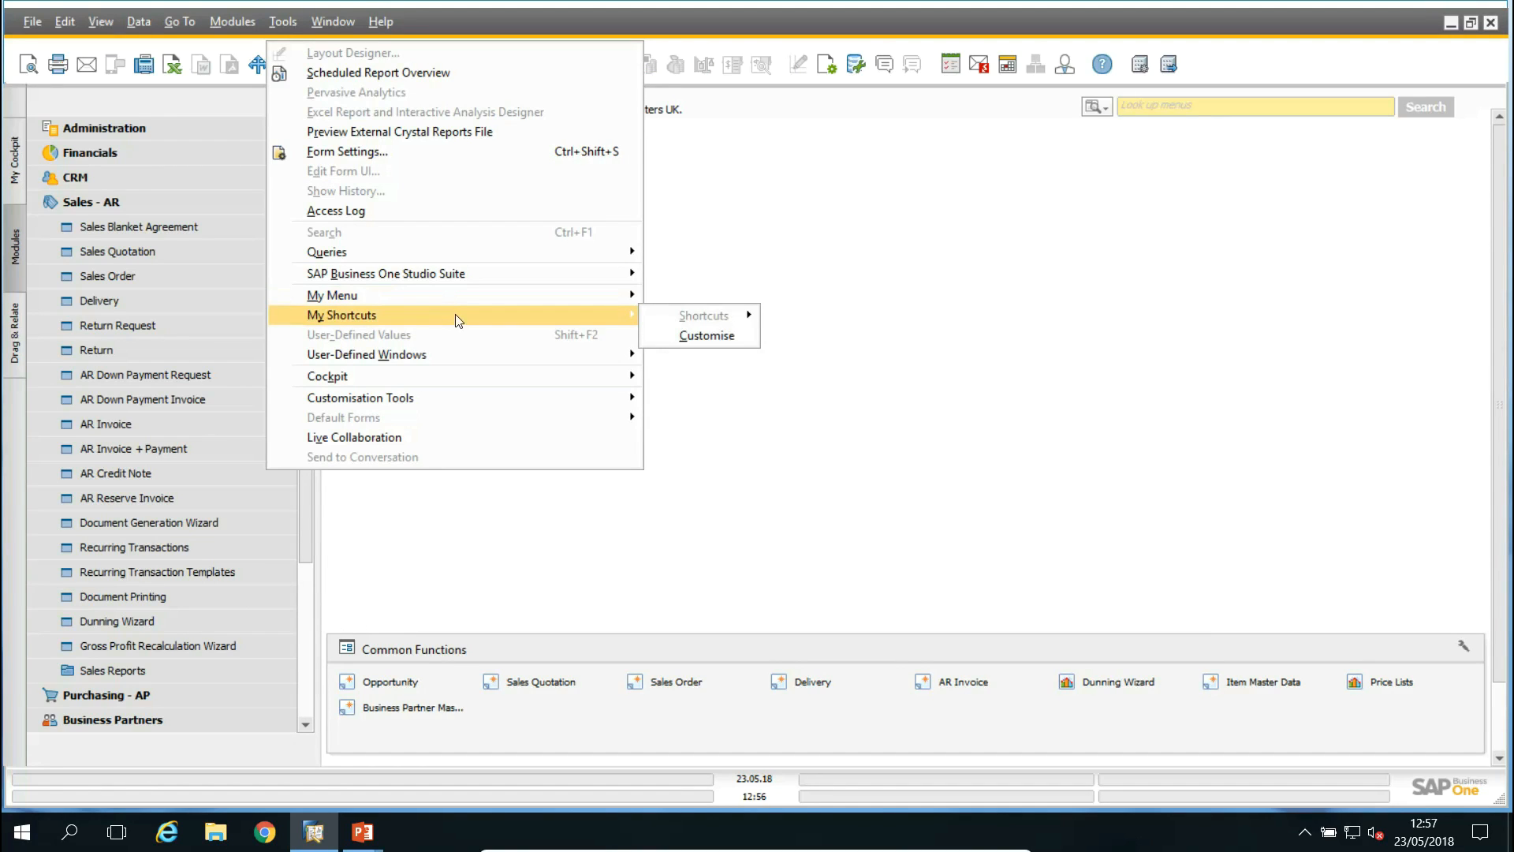
pyautogui.click(708, 334)
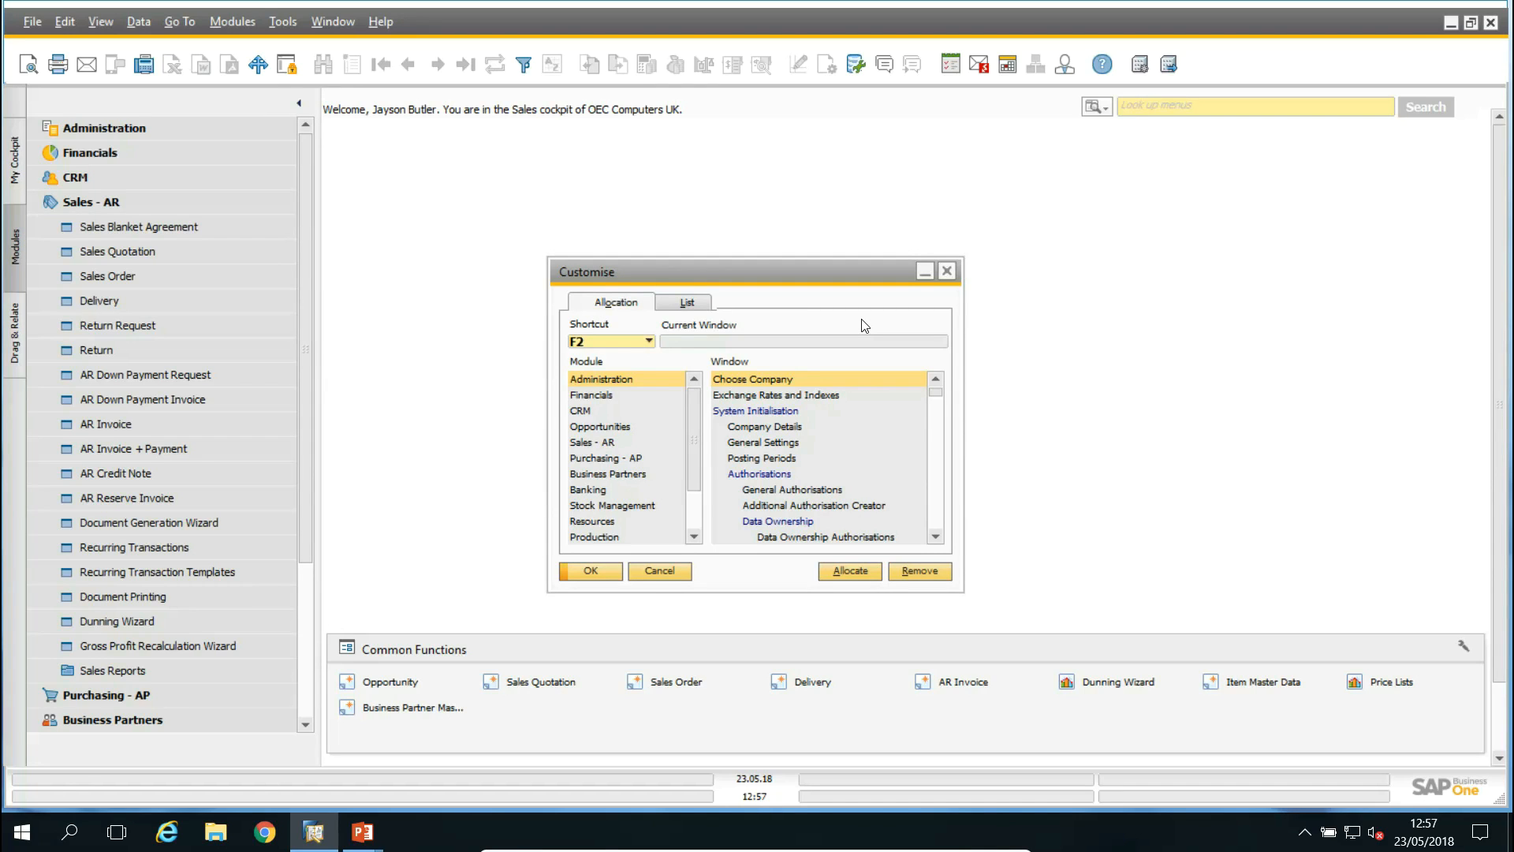
pyautogui.click(600, 341)
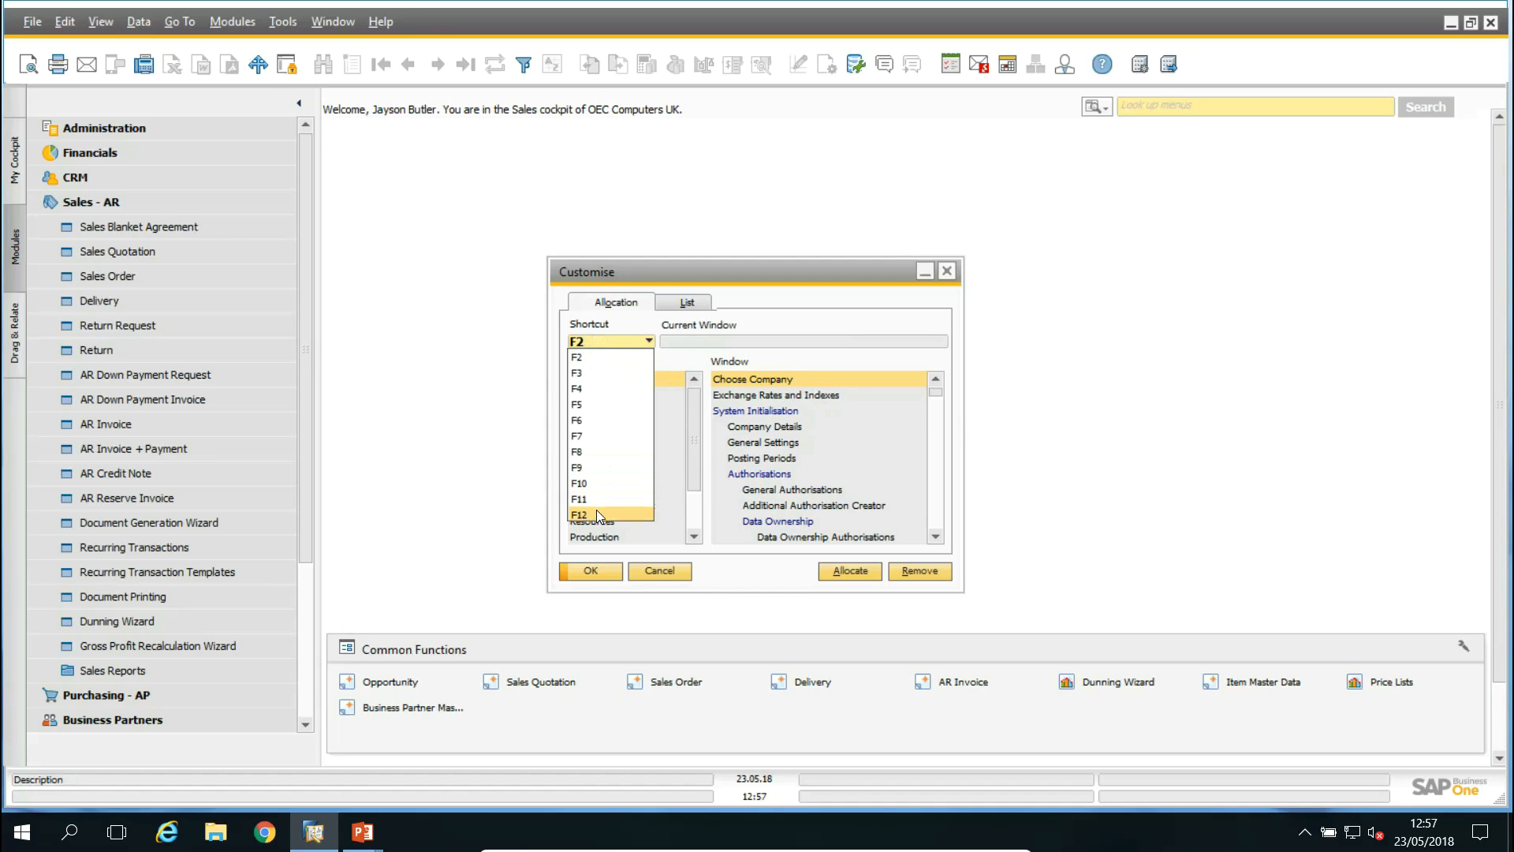
pyautogui.click(699, 413)
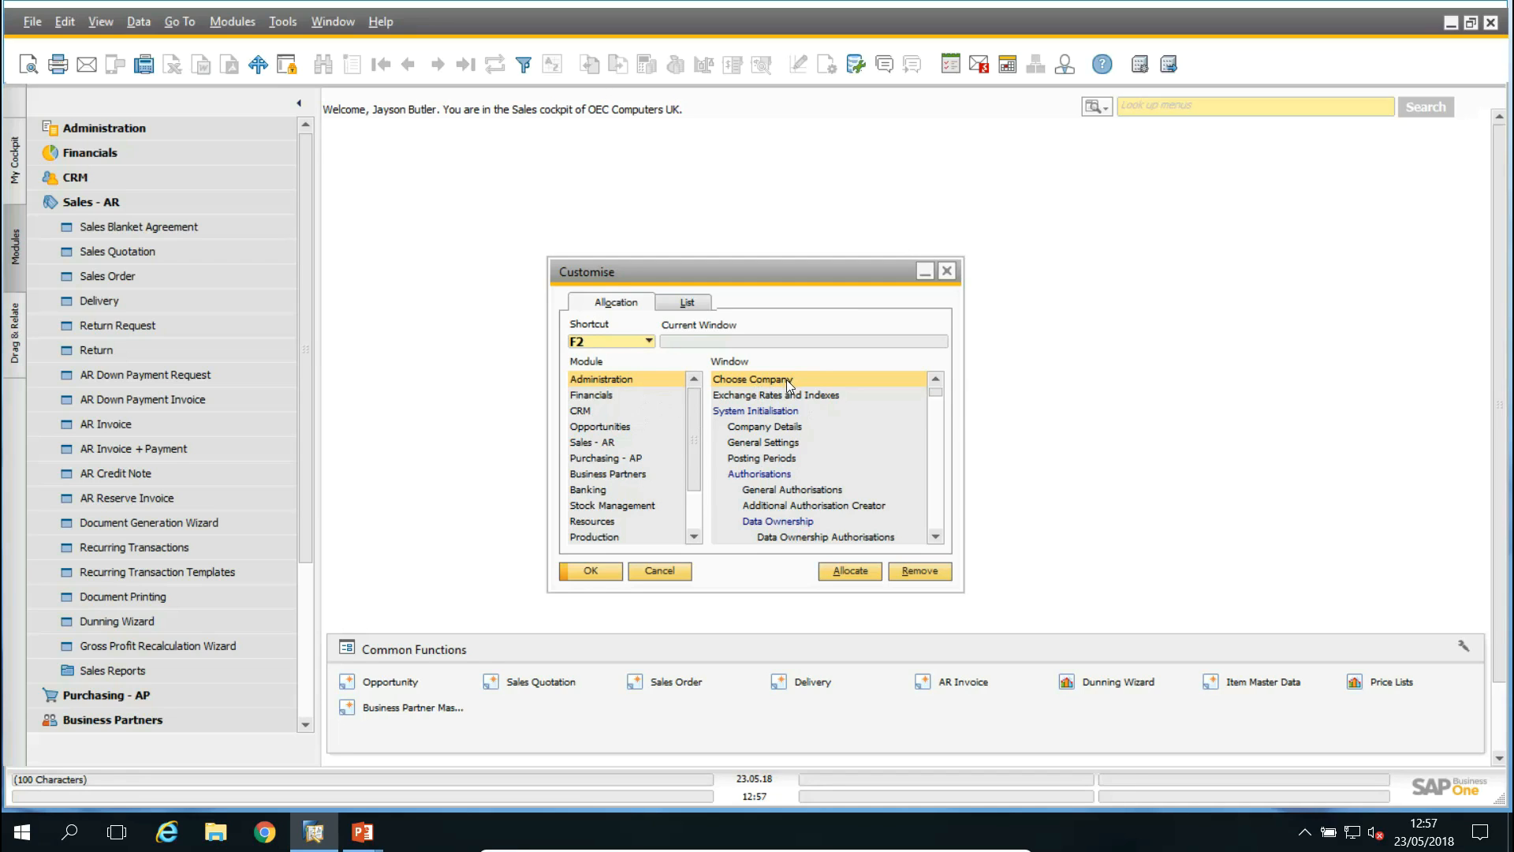
pyautogui.click(603, 396)
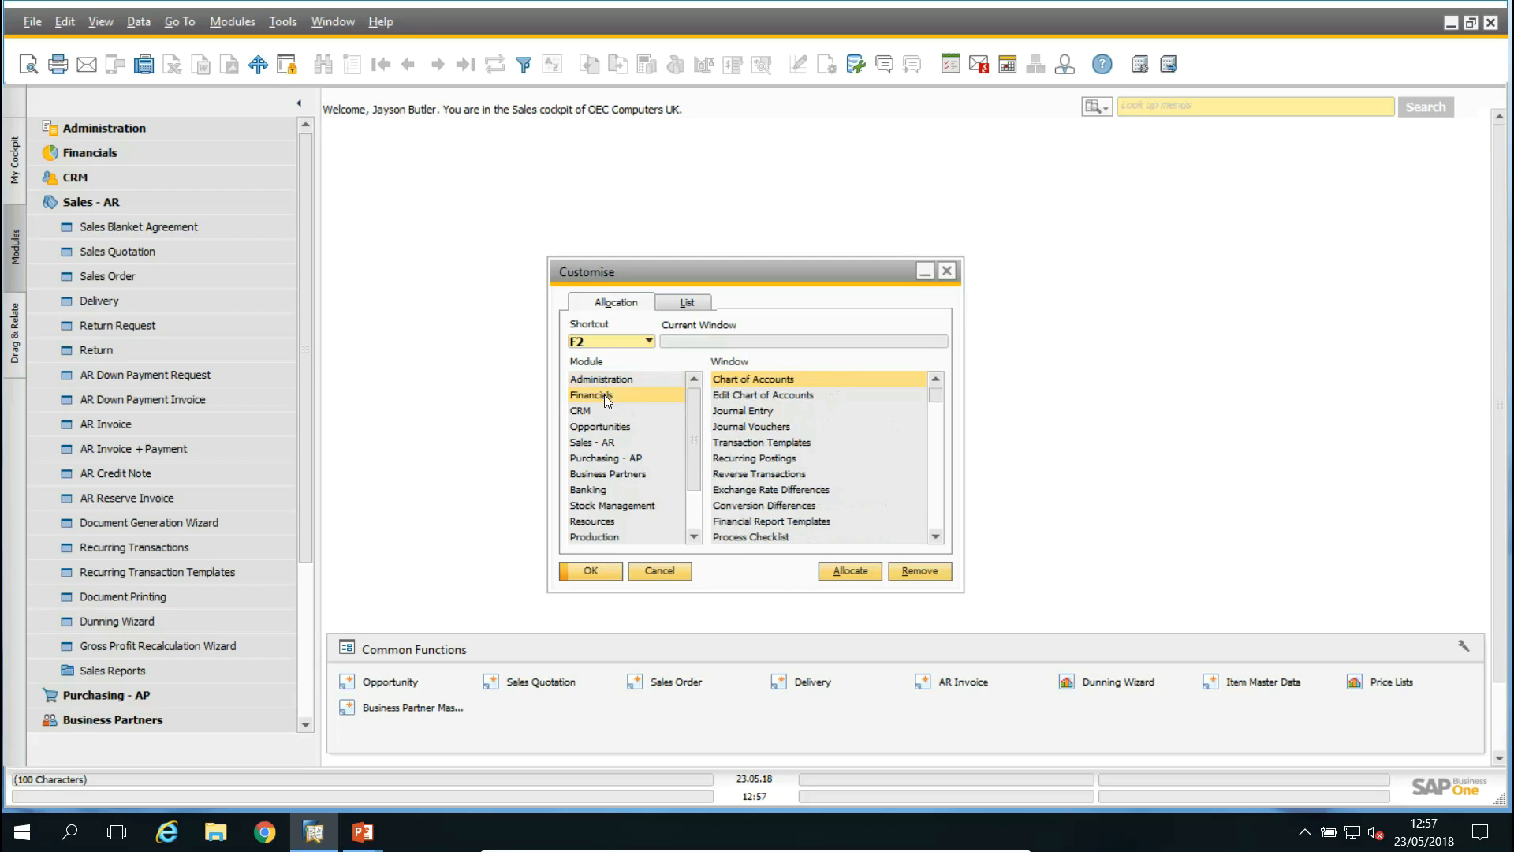
pyautogui.click(759, 411)
pyautogui.click(840, 572)
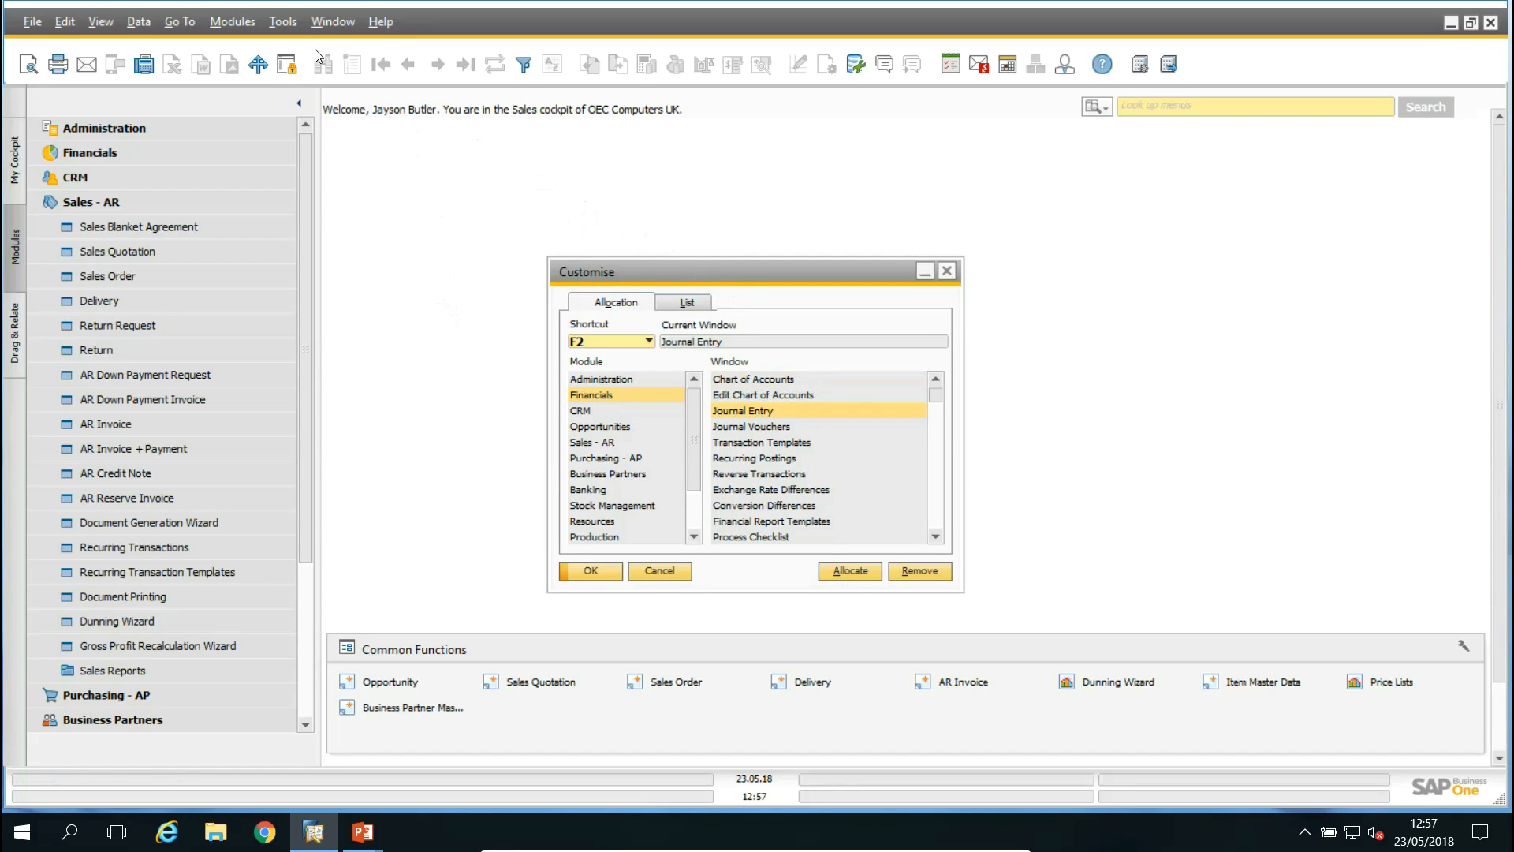
# Check the list of allocated personal shortcuts
pyautogui.click(281, 22)
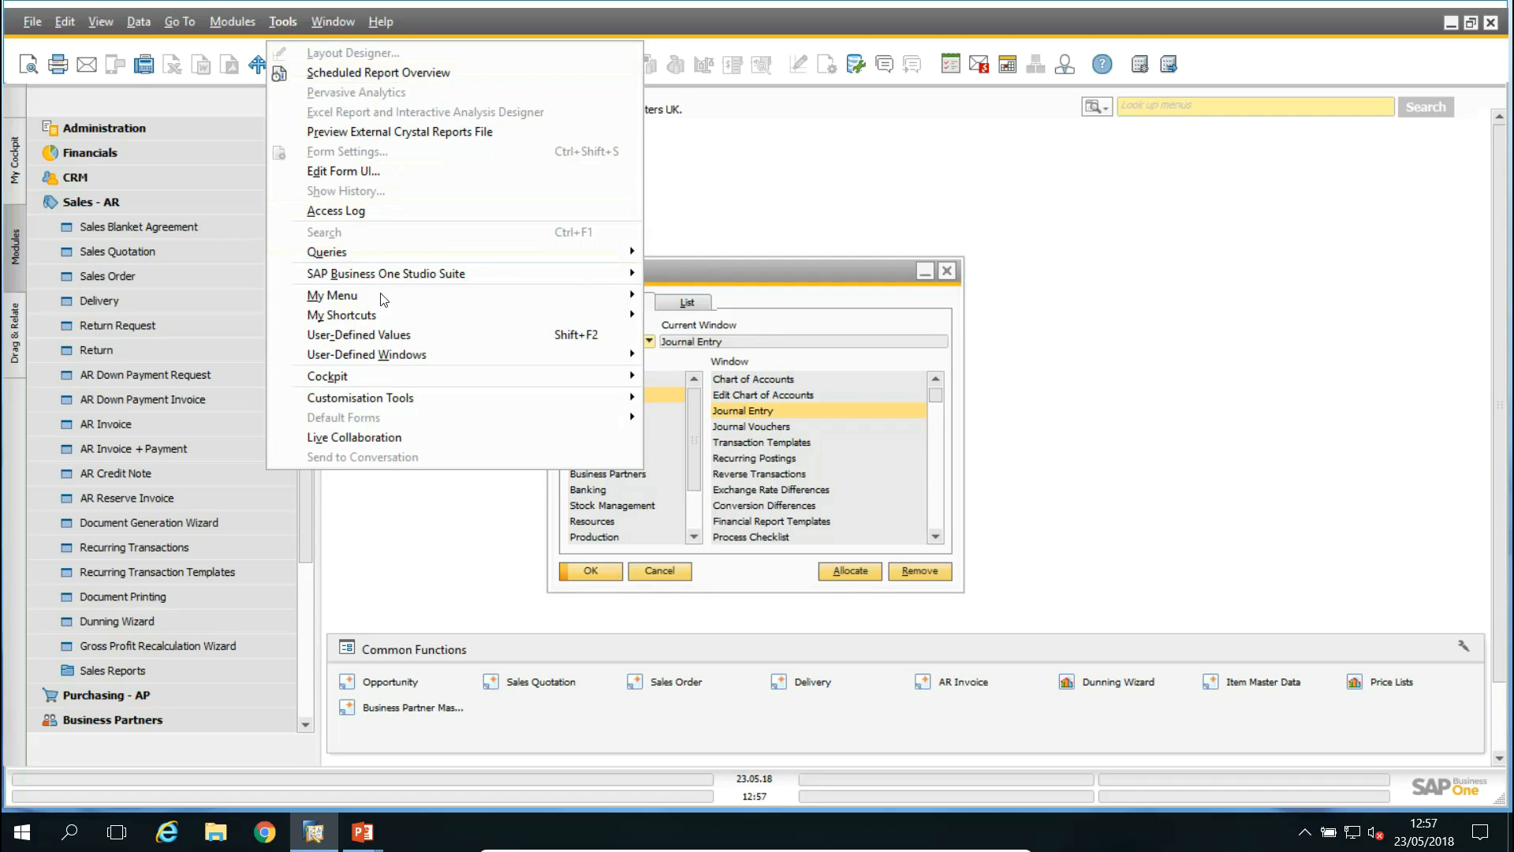
pyautogui.moveTo(390, 319)
pyautogui.moveTo(712, 311)
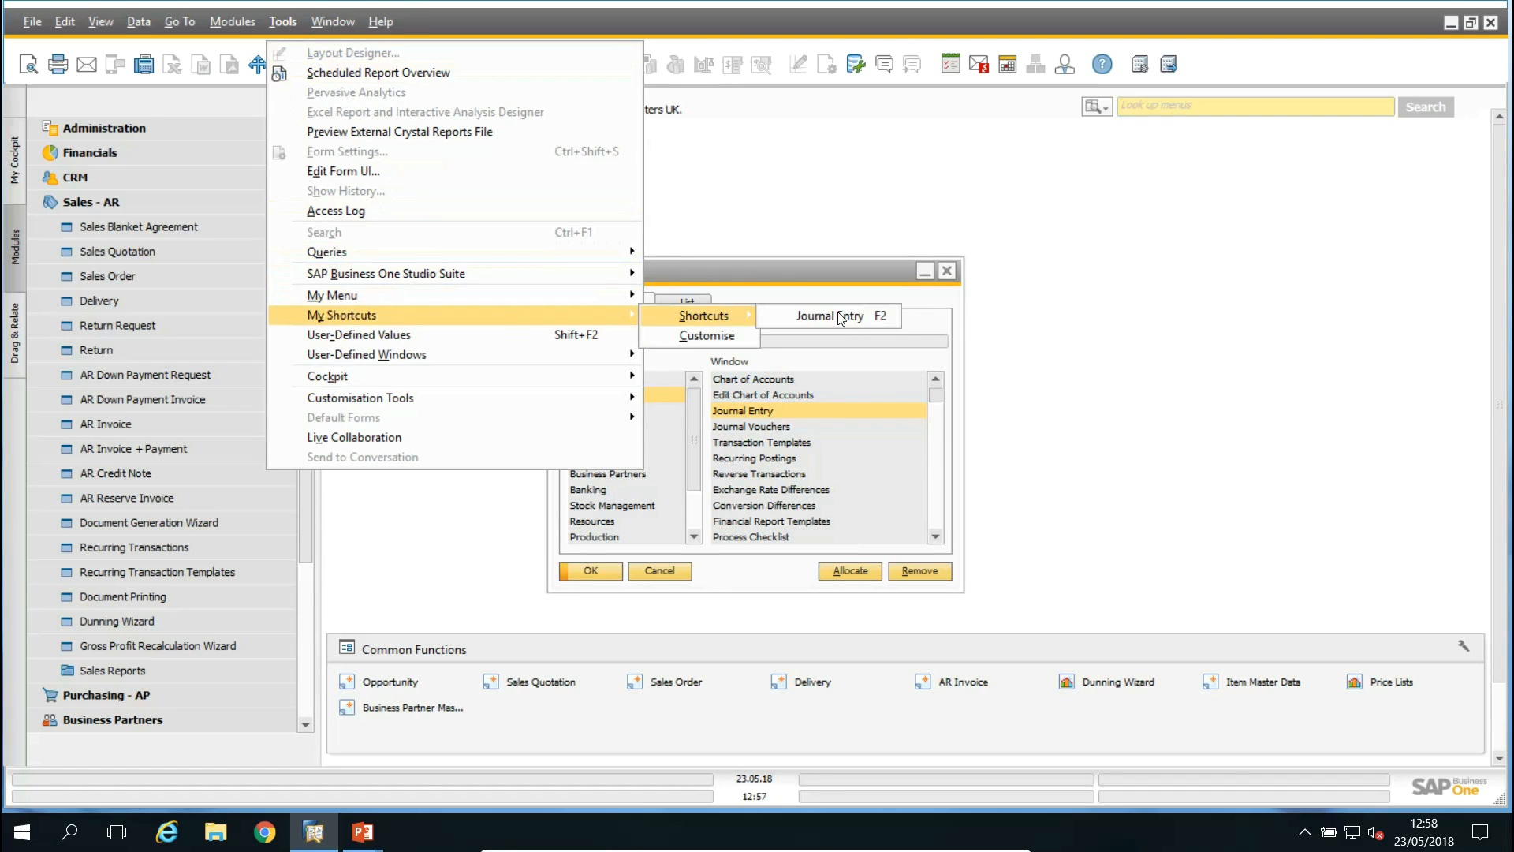
pyautogui.click(907, 368)
# Allocate the F3 shortcut to the Chart of Accounts window of the Financials module and accept the customisation
pyautogui.click(648, 340)
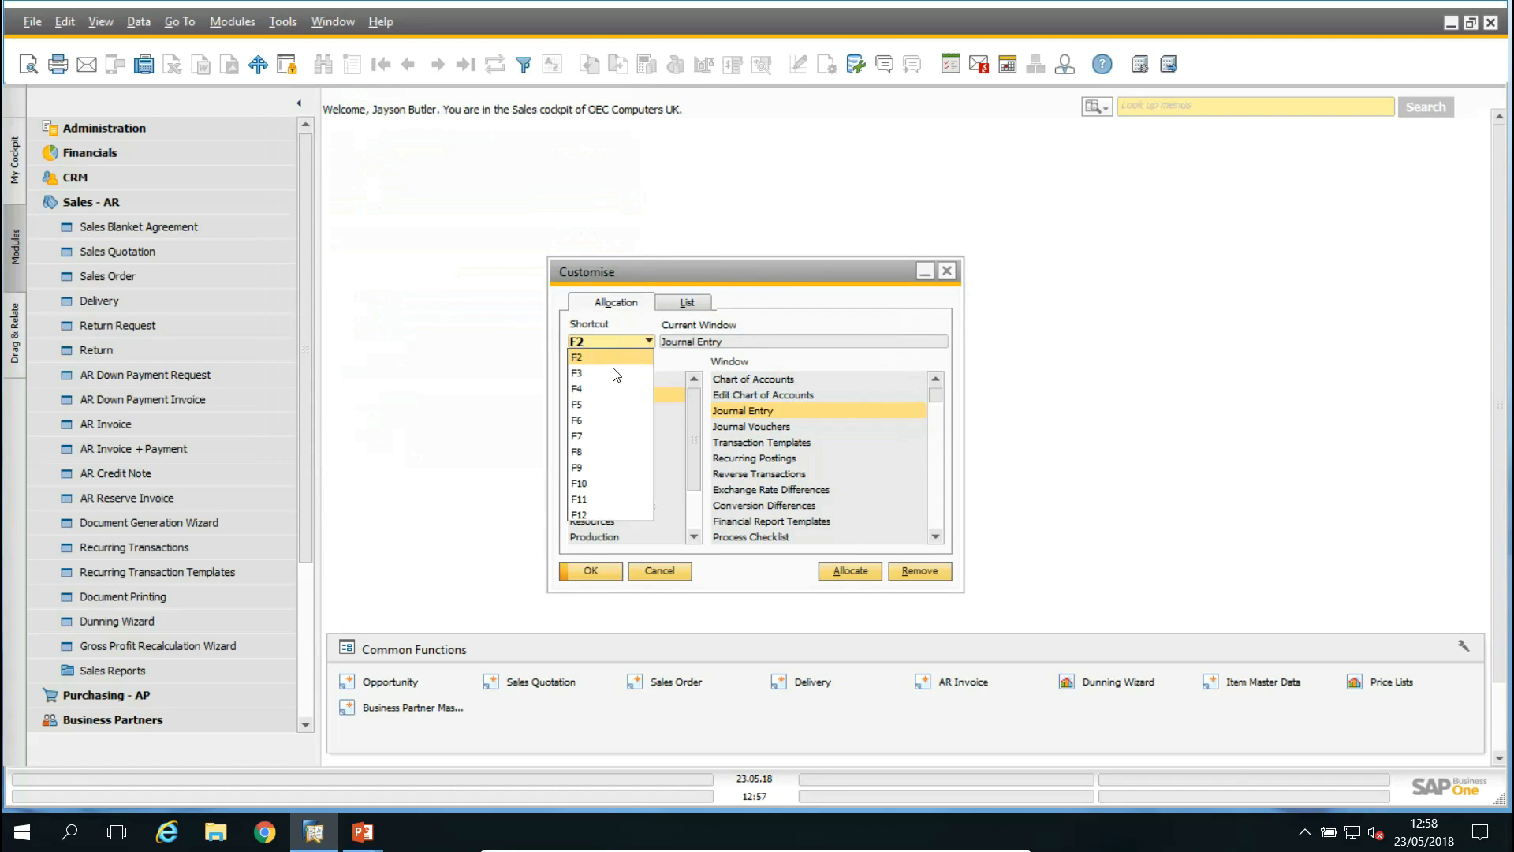
pyautogui.click(594, 368)
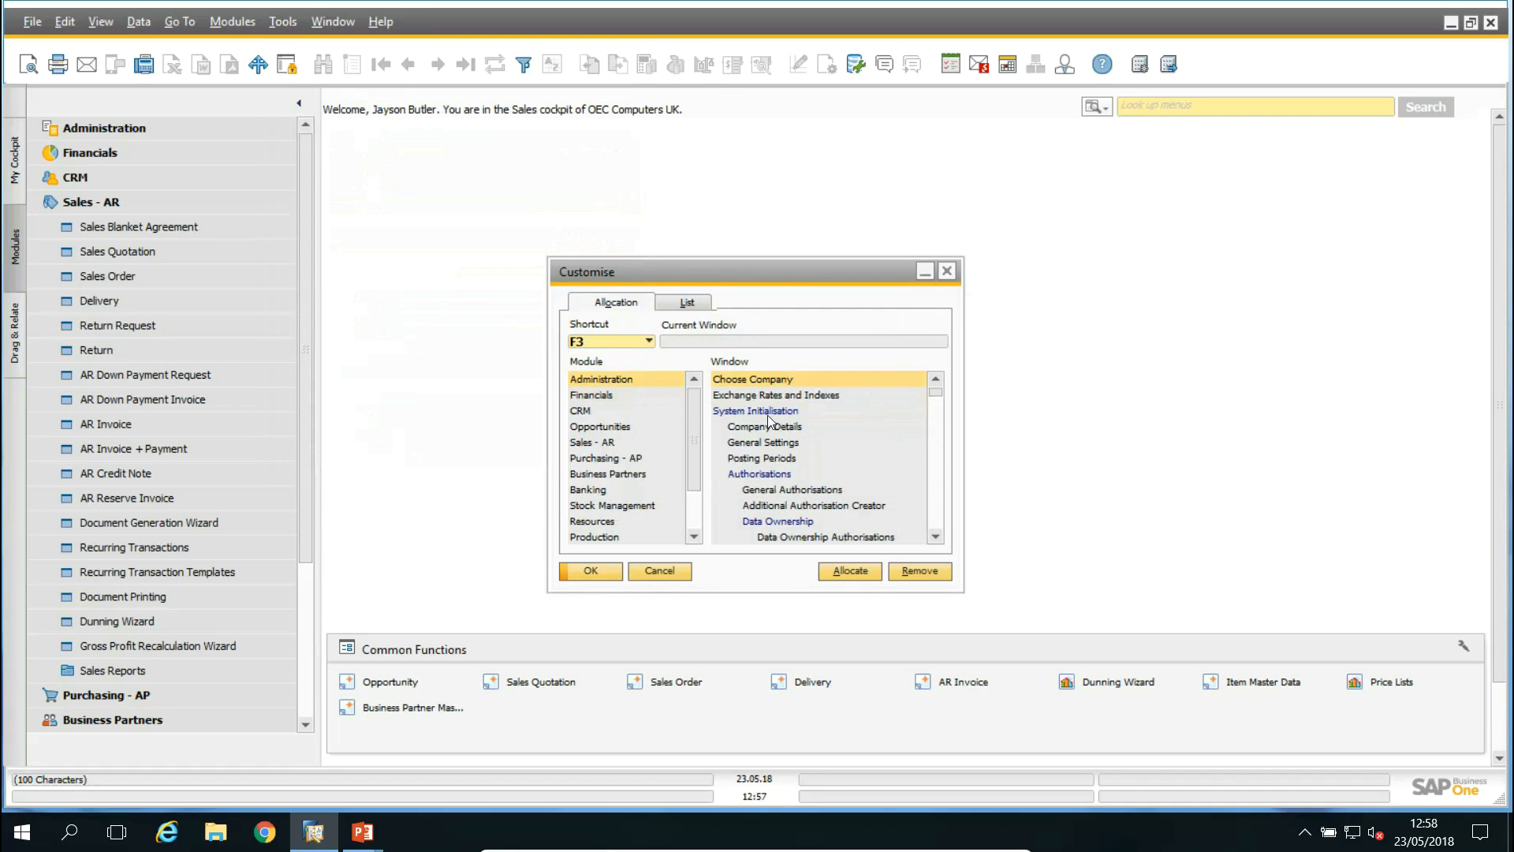
pyautogui.click(592, 395)
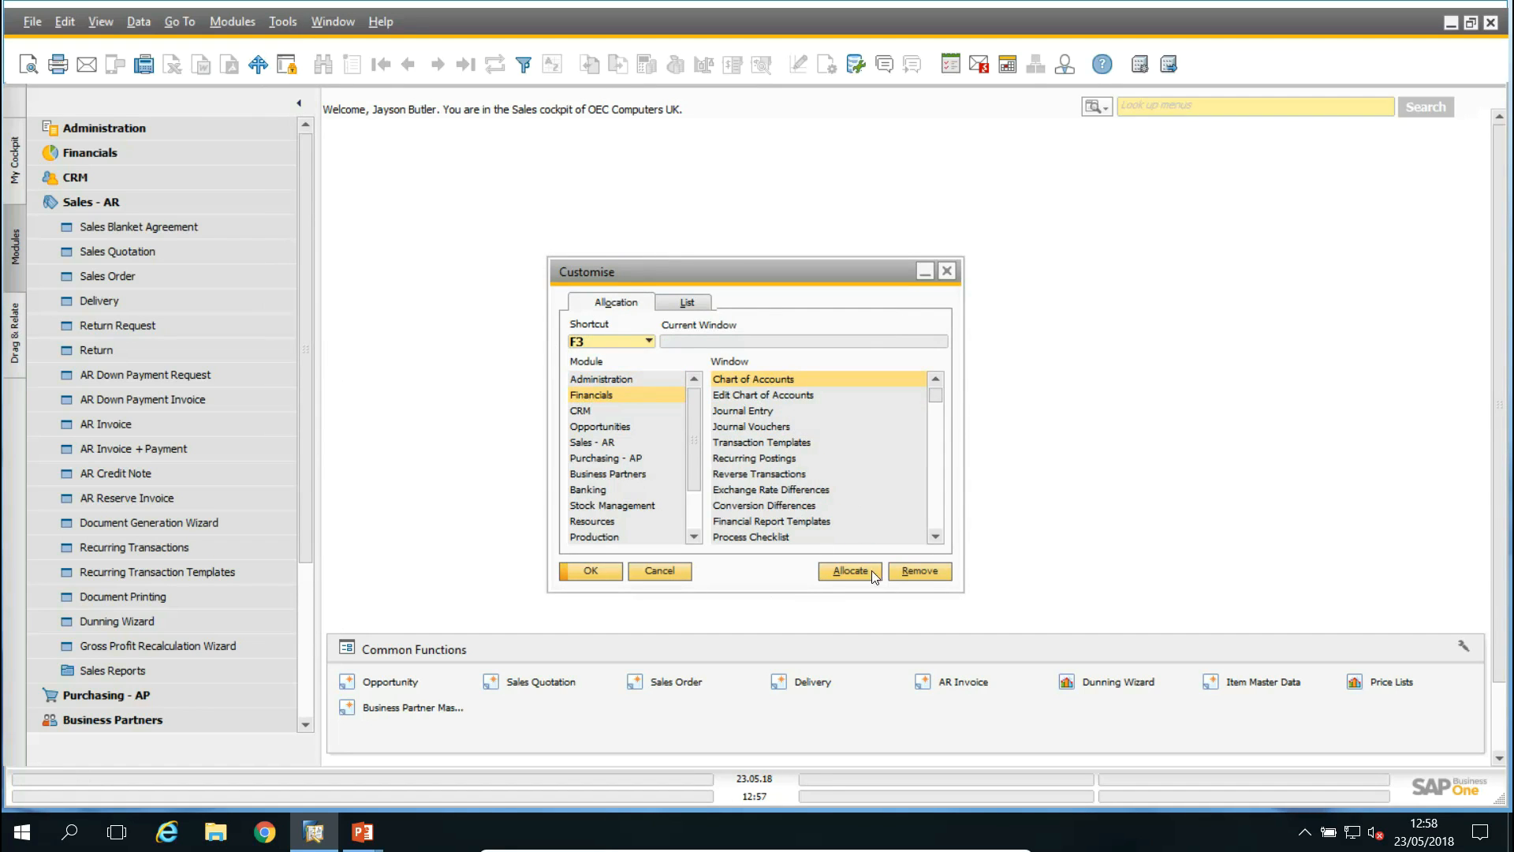
pyautogui.click(846, 572)
pyautogui.click(593, 571)
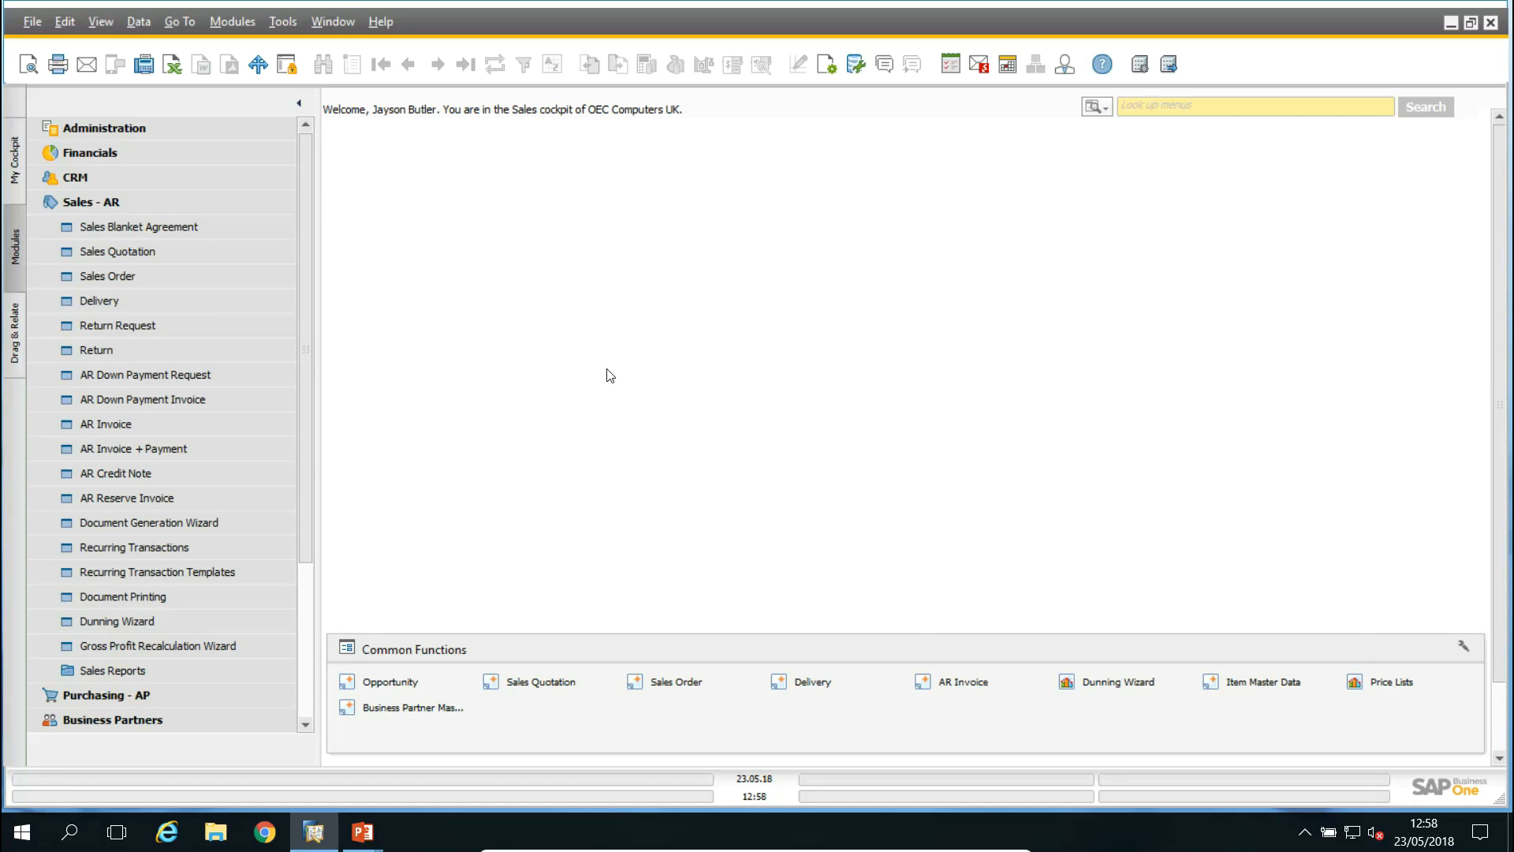
# Test the allocated personal shortcuts by opening the Journal Entry and Chart of Accounts windows, closing each one again
pyautogui.press('F2')
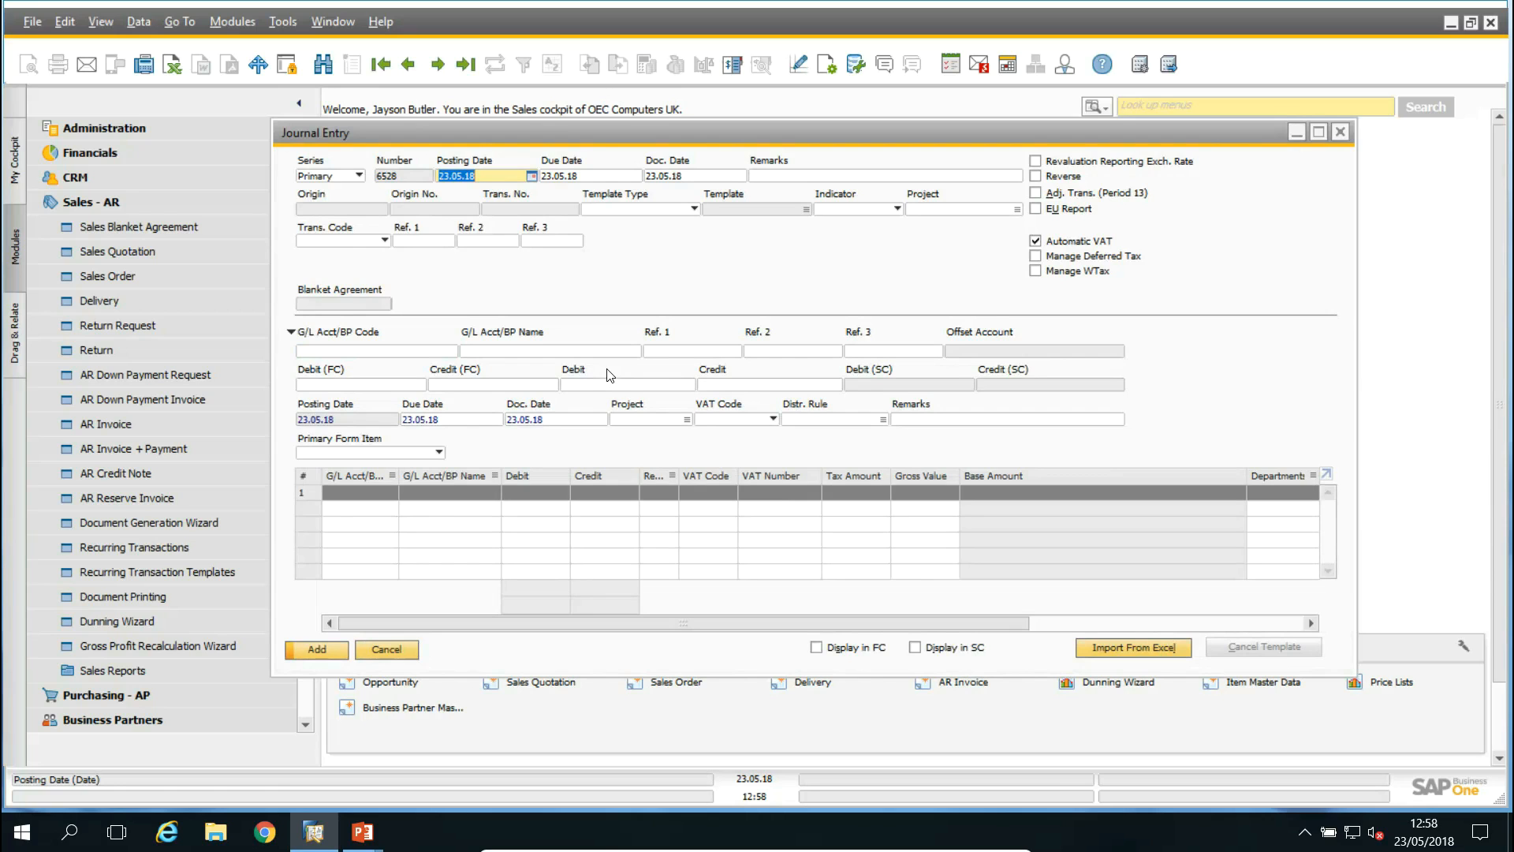
pyautogui.click(386, 648)
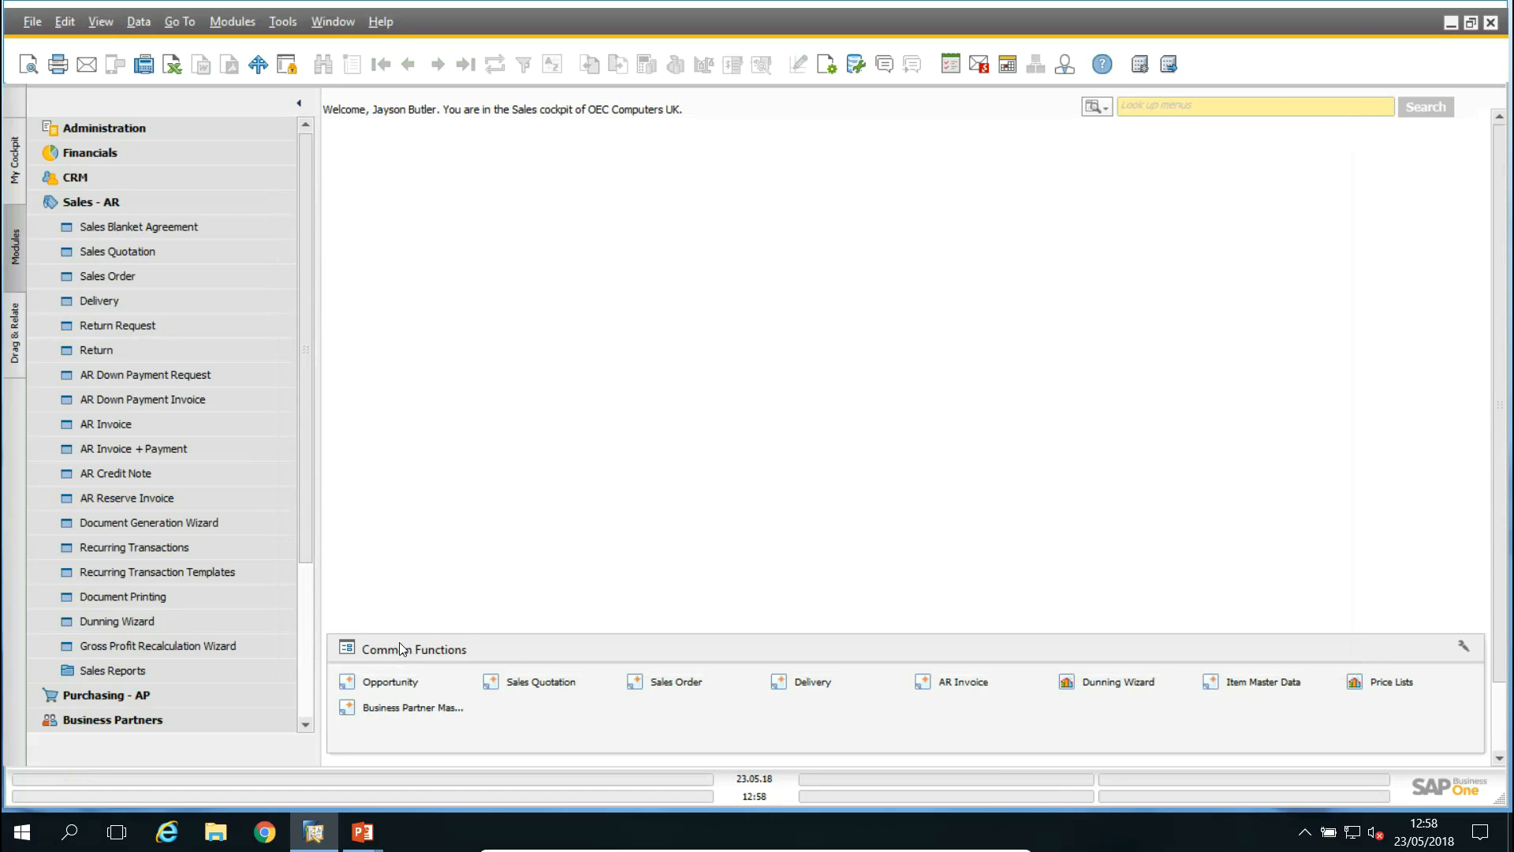
pyautogui.press('F3')
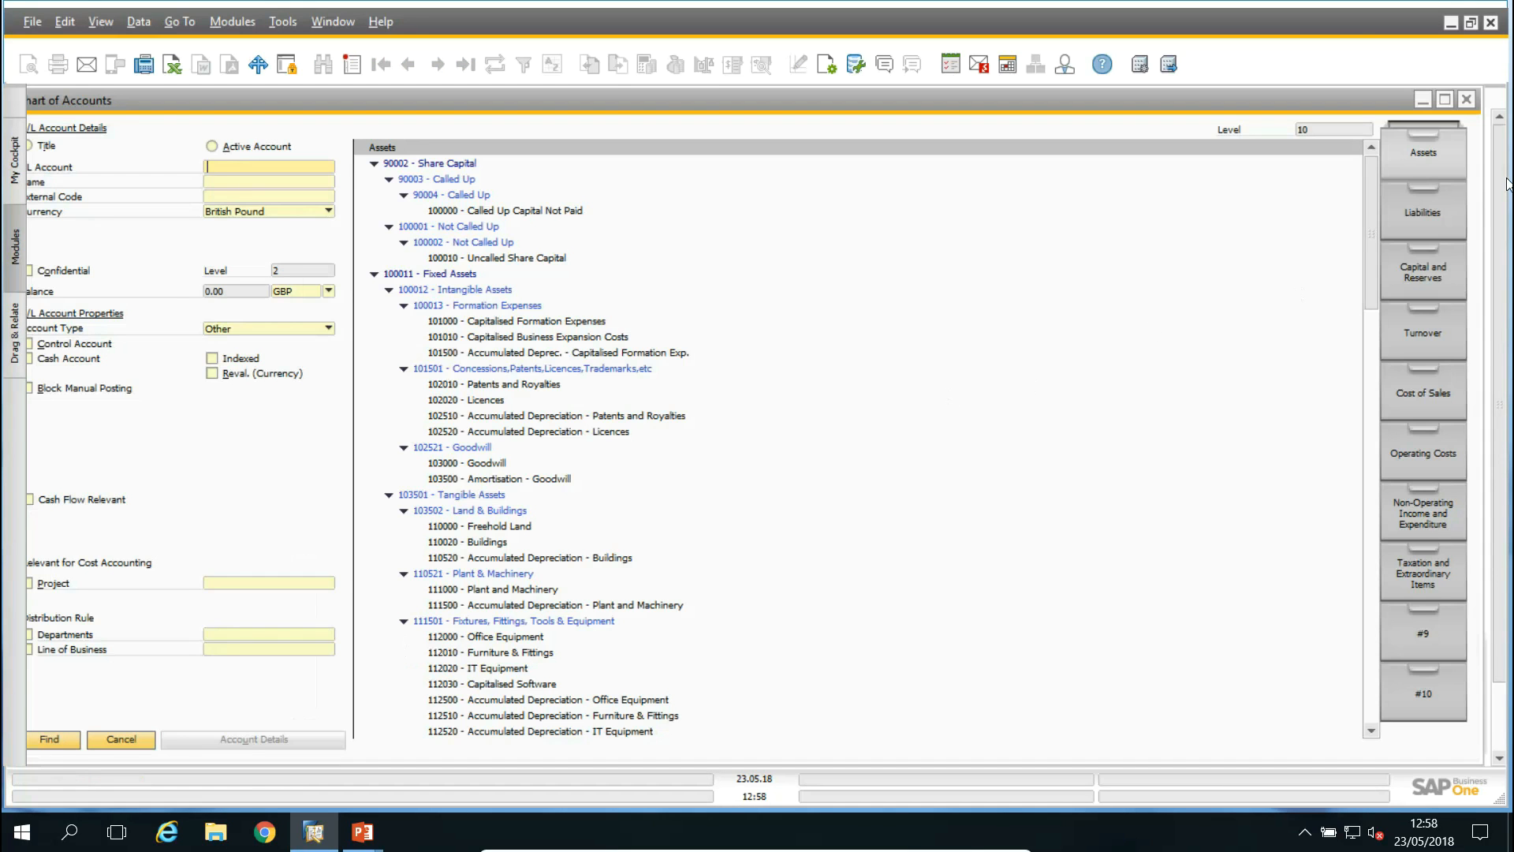
pyautogui.click(1466, 99)
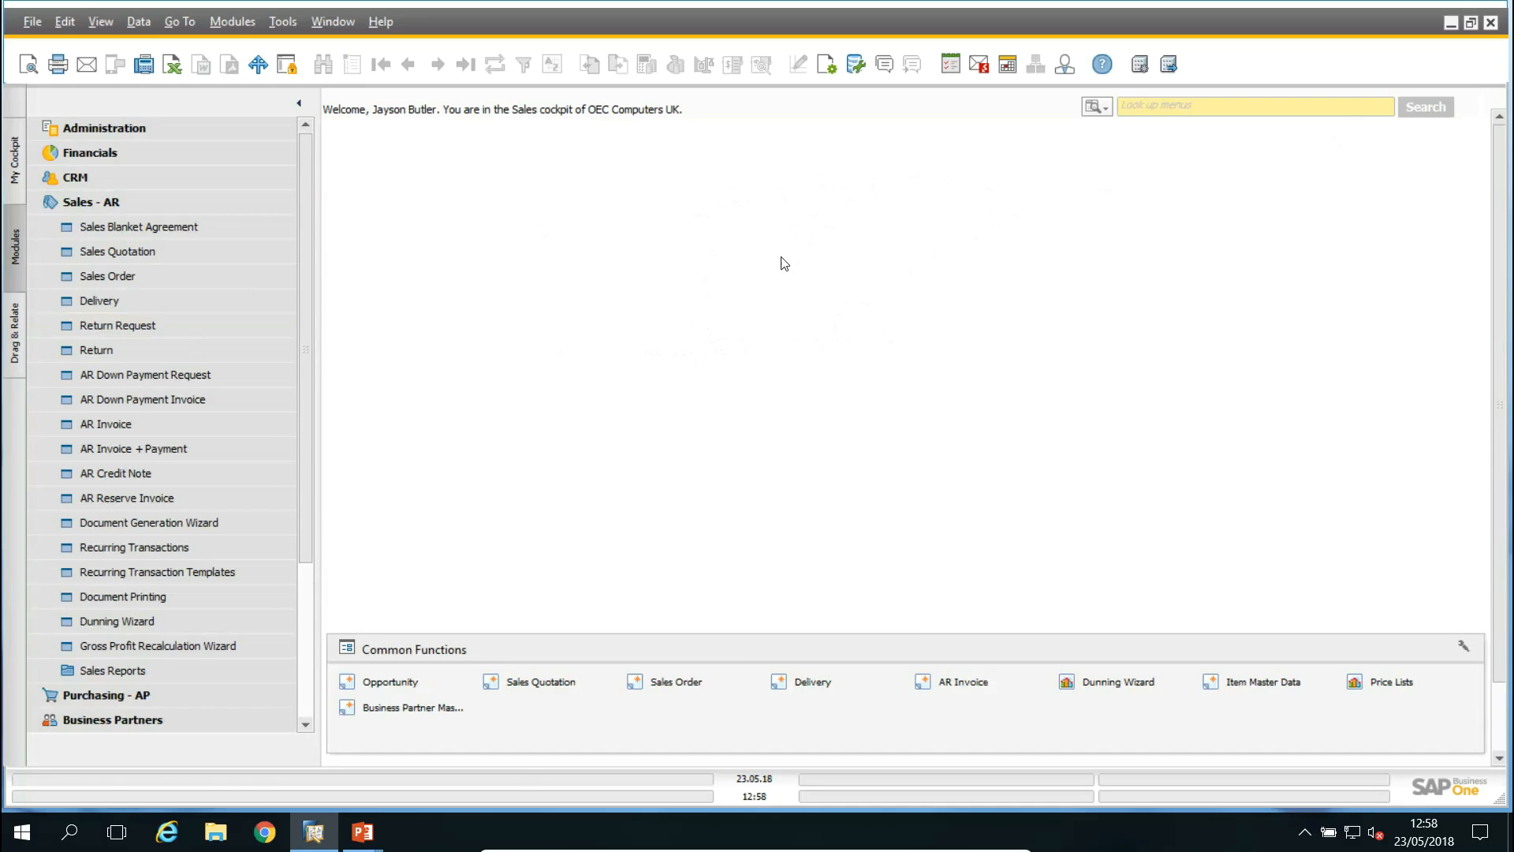
# Open four Journal Entry windows through the personal shortcut and spread them out across the workspace
pyautogui.press('F4')
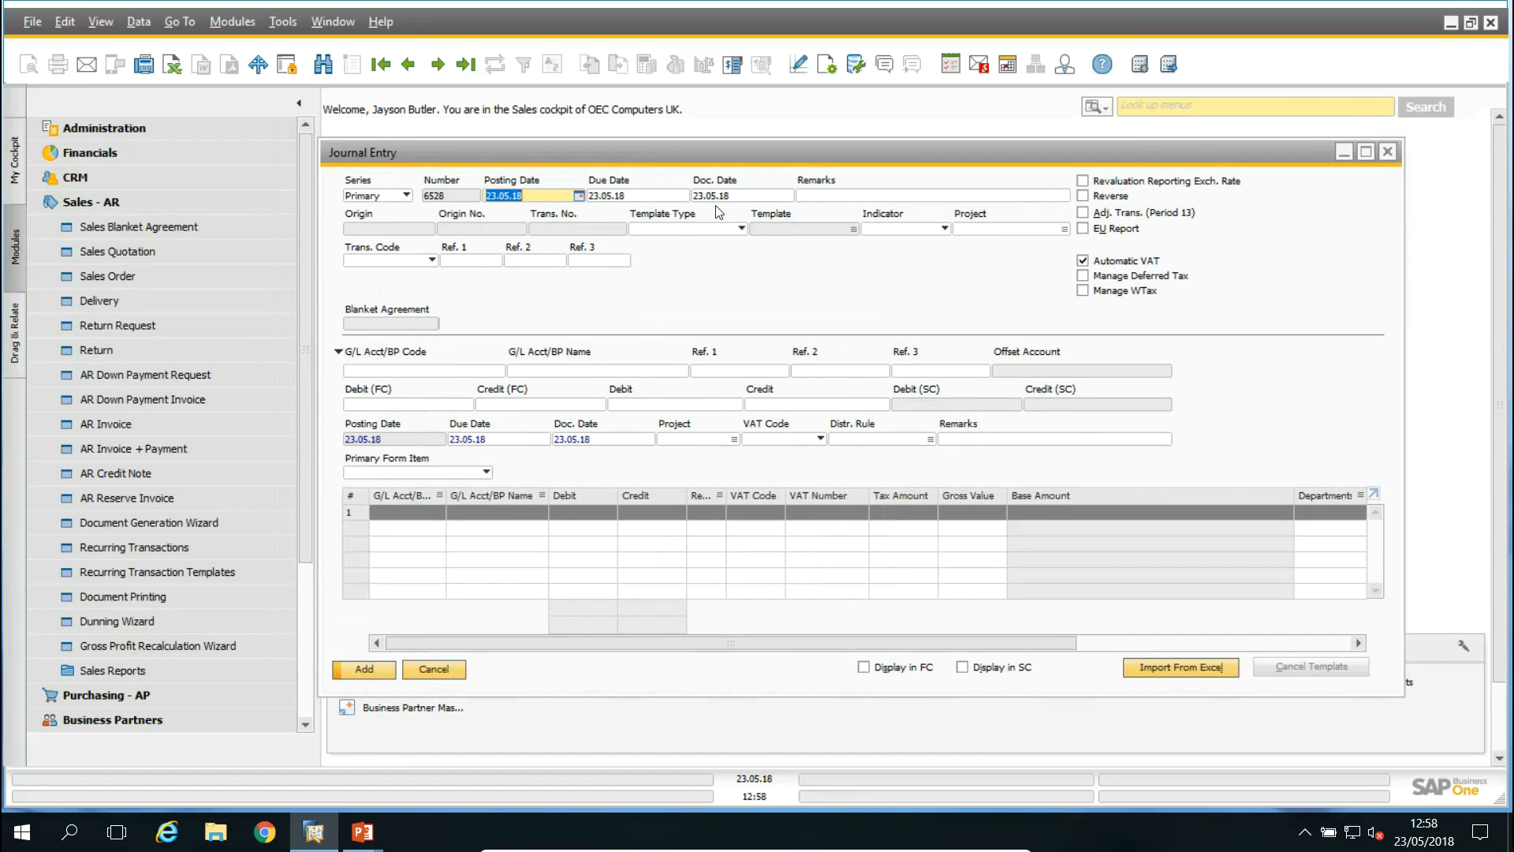
pyautogui.moveTo(708, 158); pyautogui.dragTo(769, 195)
pyautogui.press('F4')
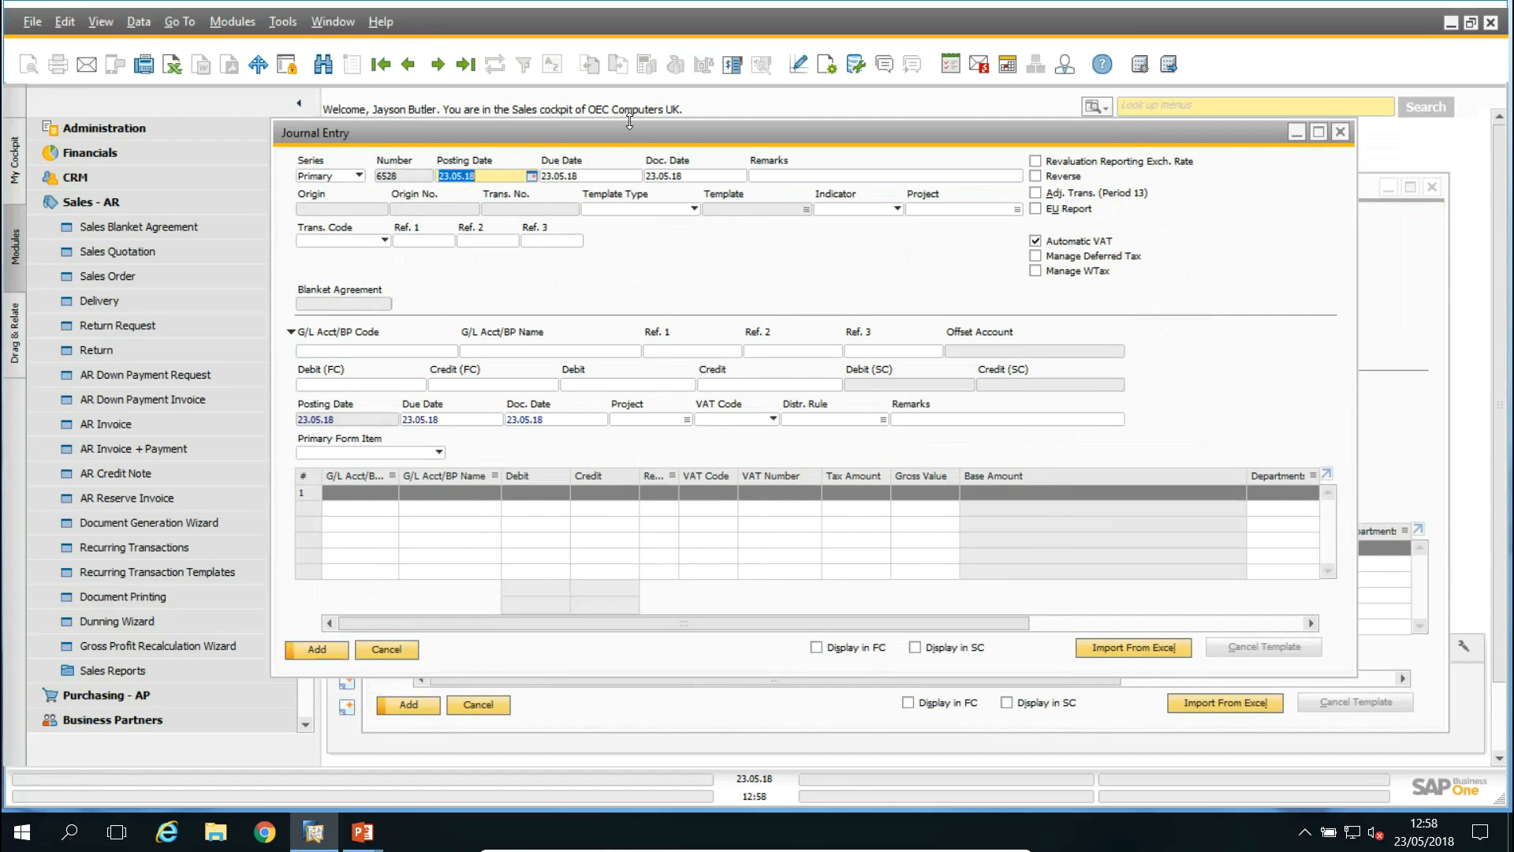
pyautogui.moveTo(632, 133); pyautogui.dragTo(570, 156)
pyautogui.press('F4')
pyautogui.press('F4')
pyautogui.moveTo(660, 141); pyautogui.dragTo(776, 201)
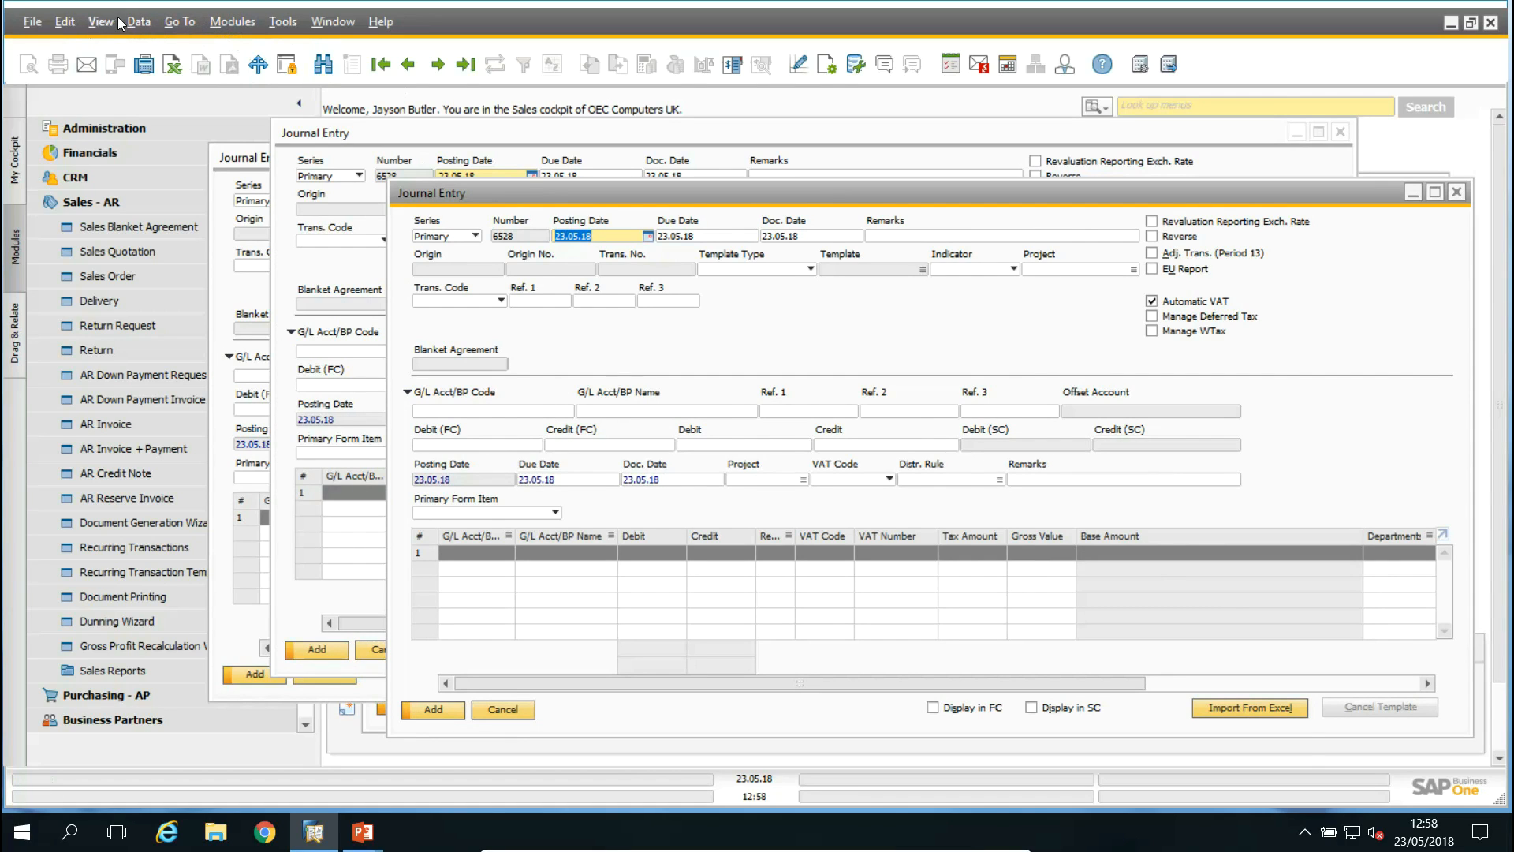
# Close all Journal Entry windows except the topmost in one go, and close the remaining one
pyautogui.click(331, 22)
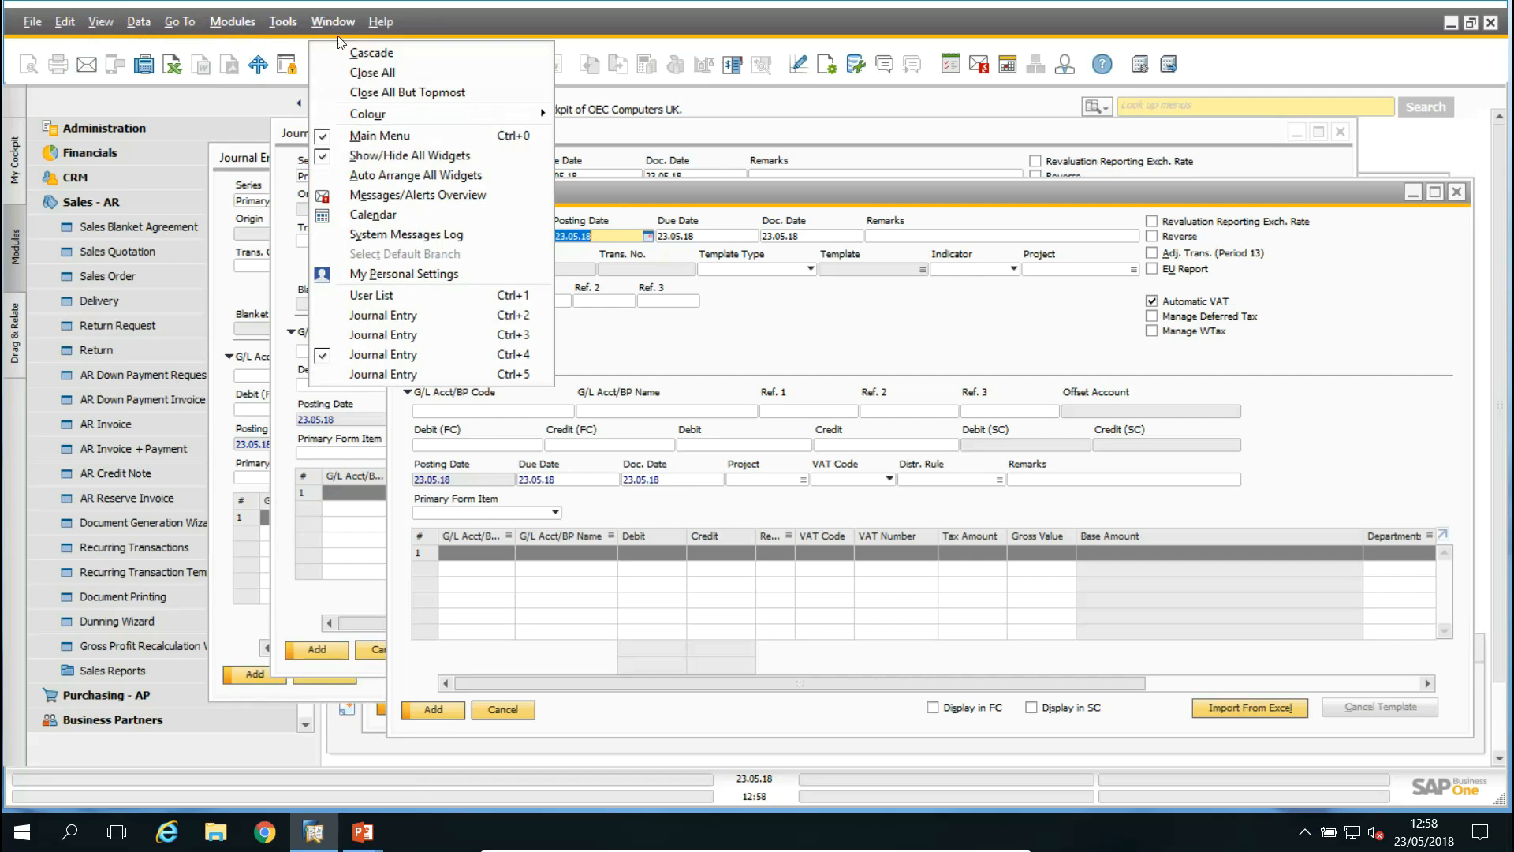
pyautogui.click(388, 93)
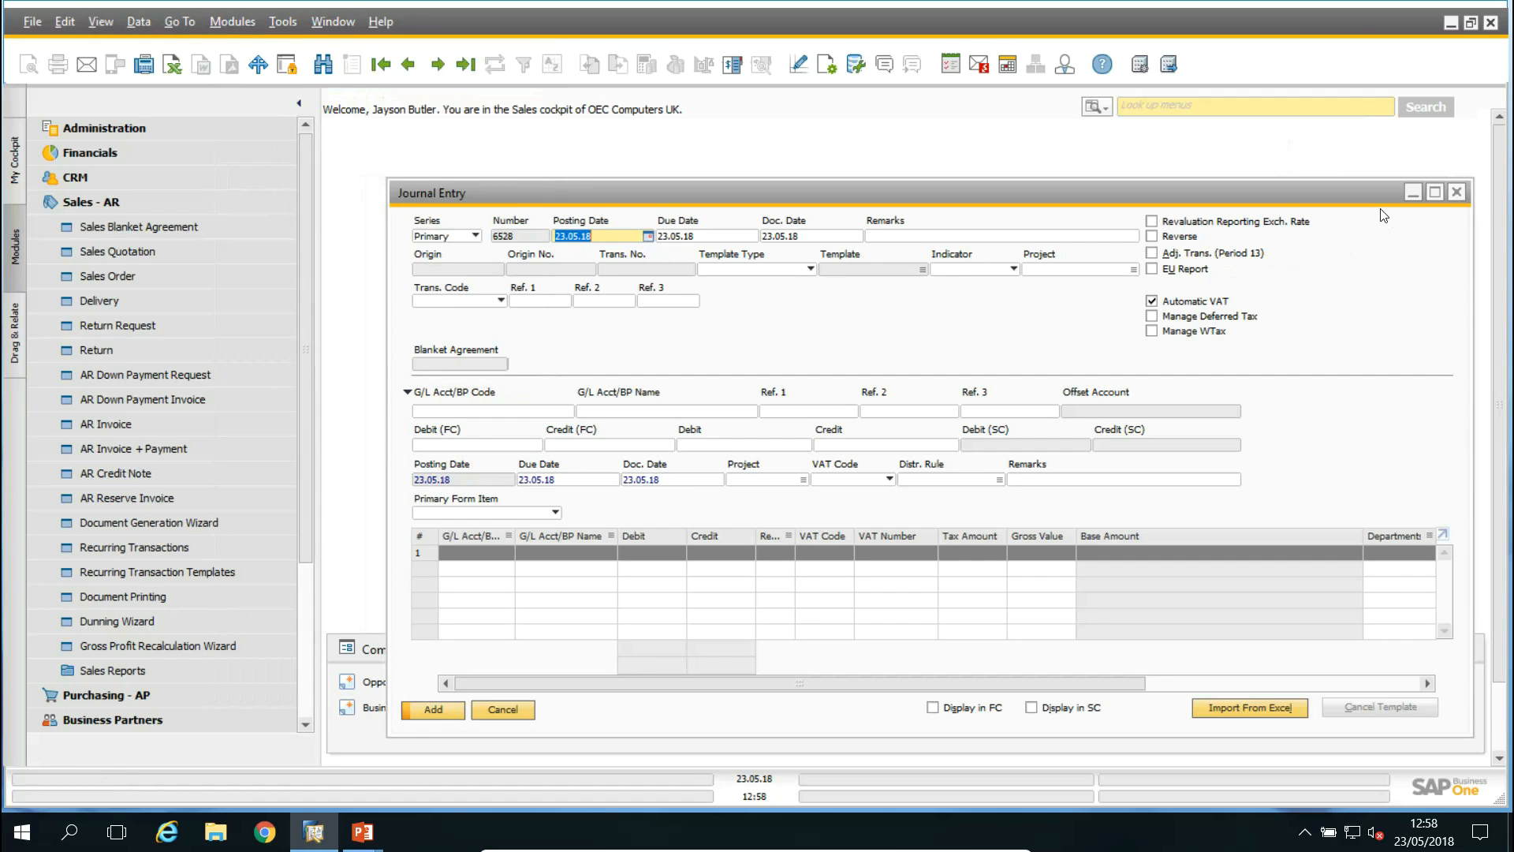
pyautogui.click(1457, 194)
# List all customers in a new sales order with the wildcard *, and close the order without saving it
pyautogui.click(113, 202)
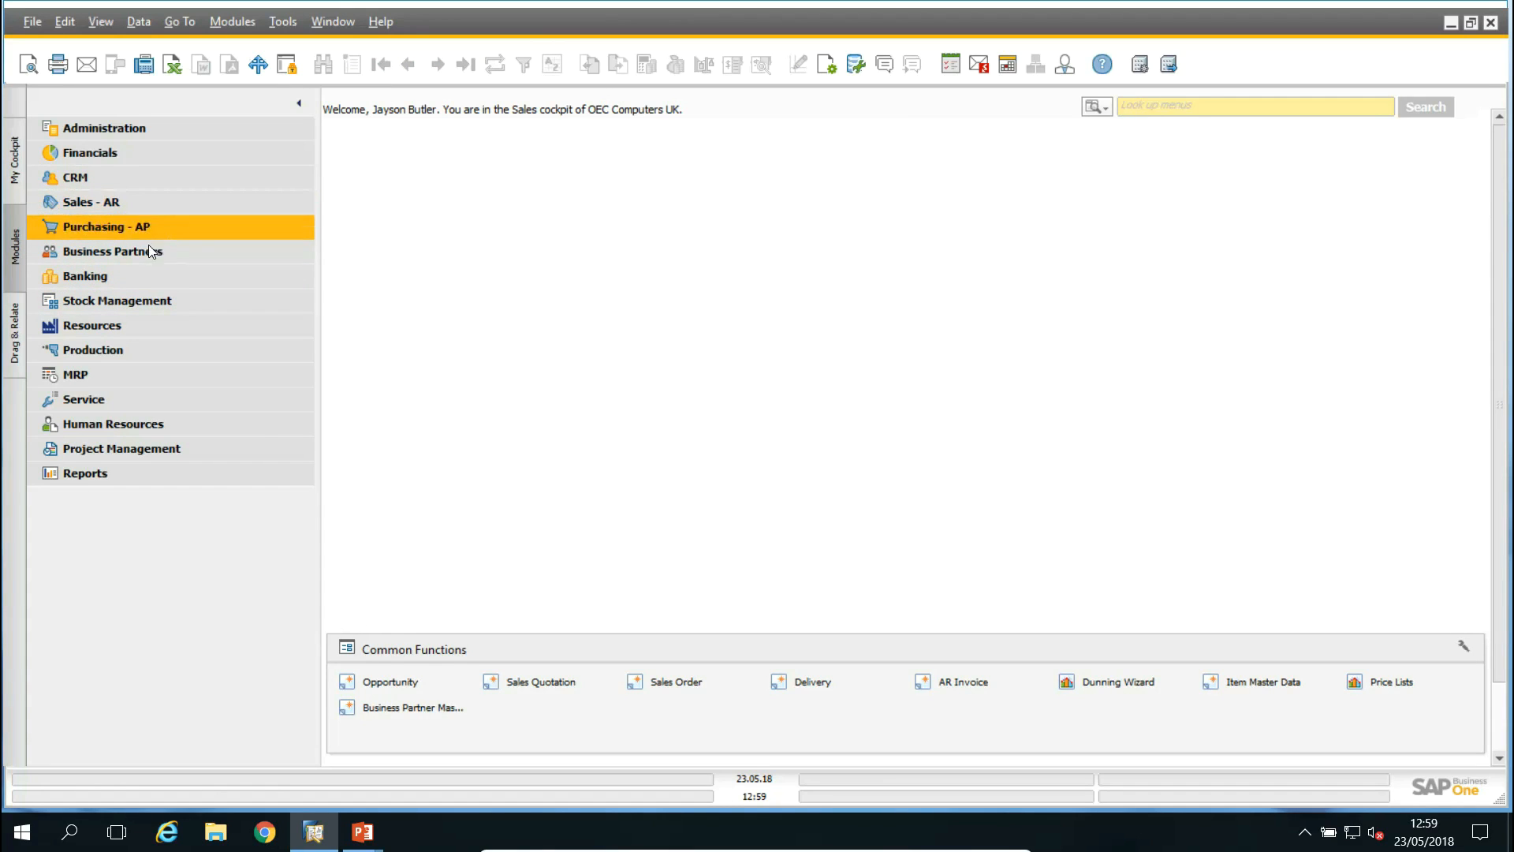
pyautogui.click(139, 207)
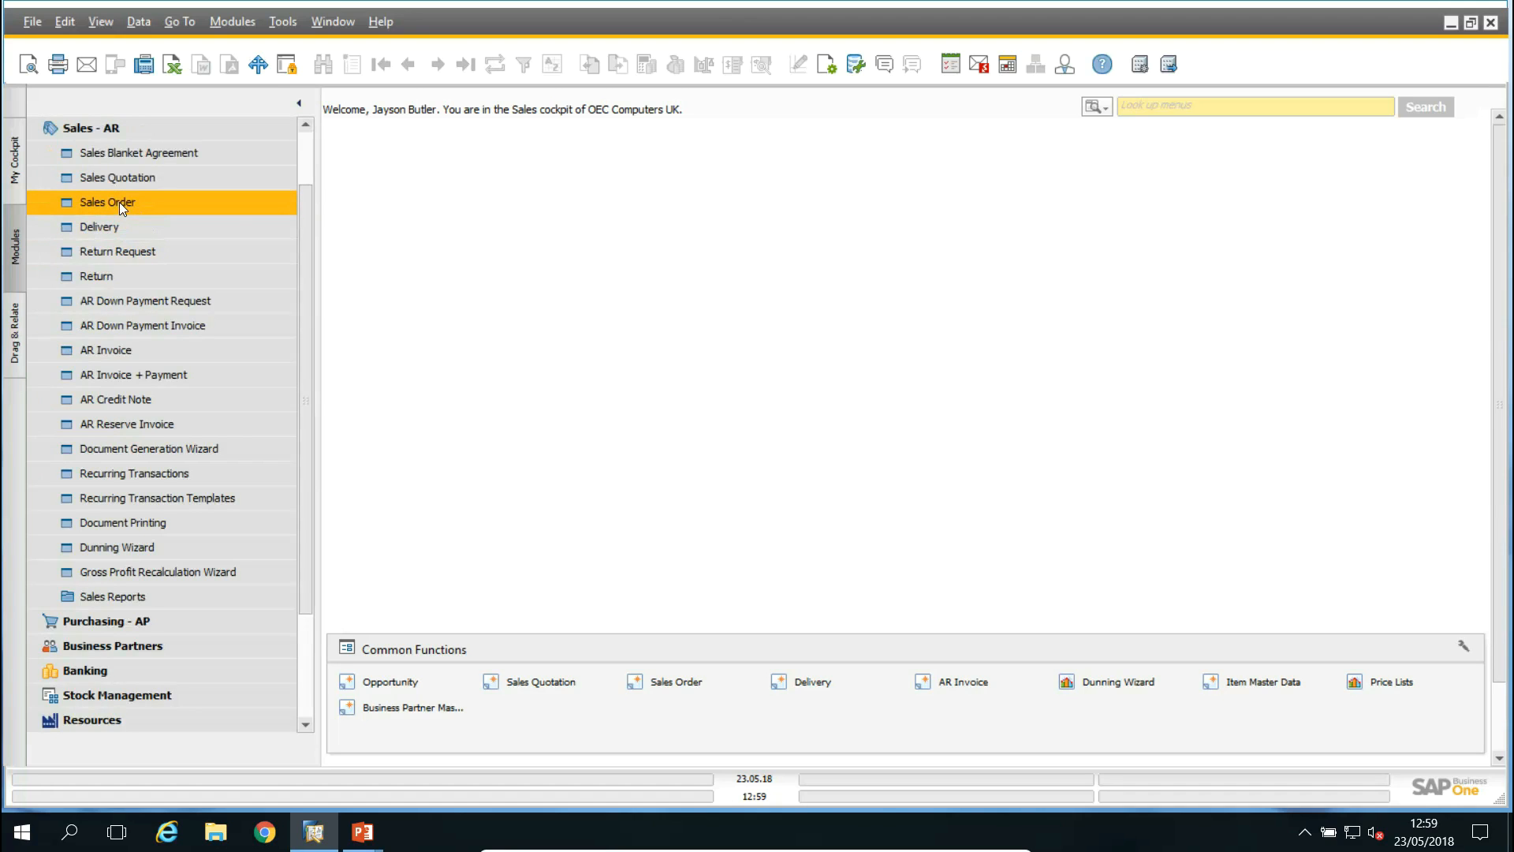
pyautogui.click(123, 202)
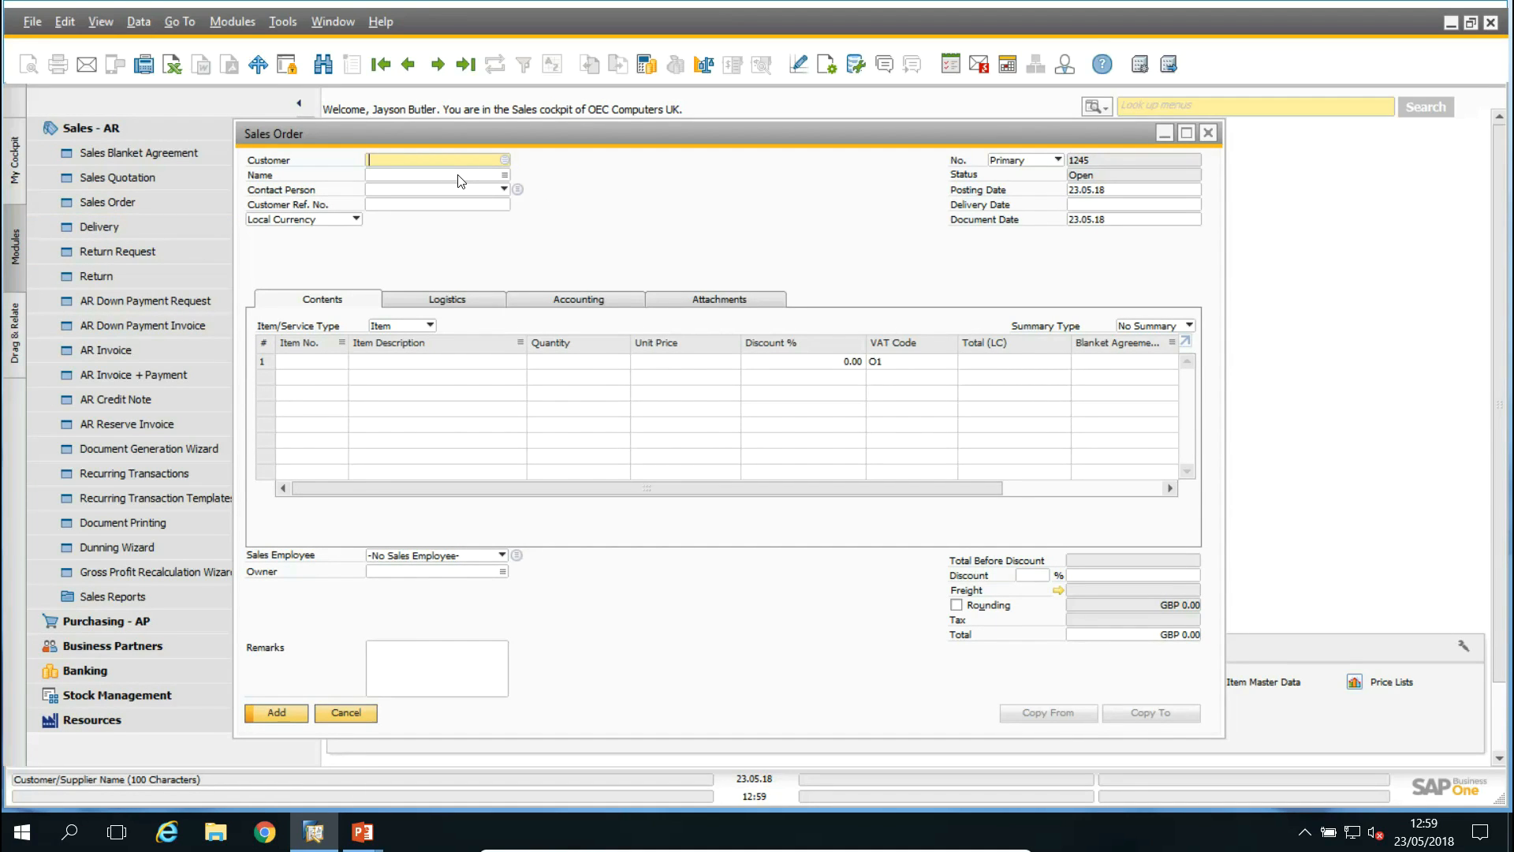
pyautogui.write('*')
pyautogui.press('Tab')
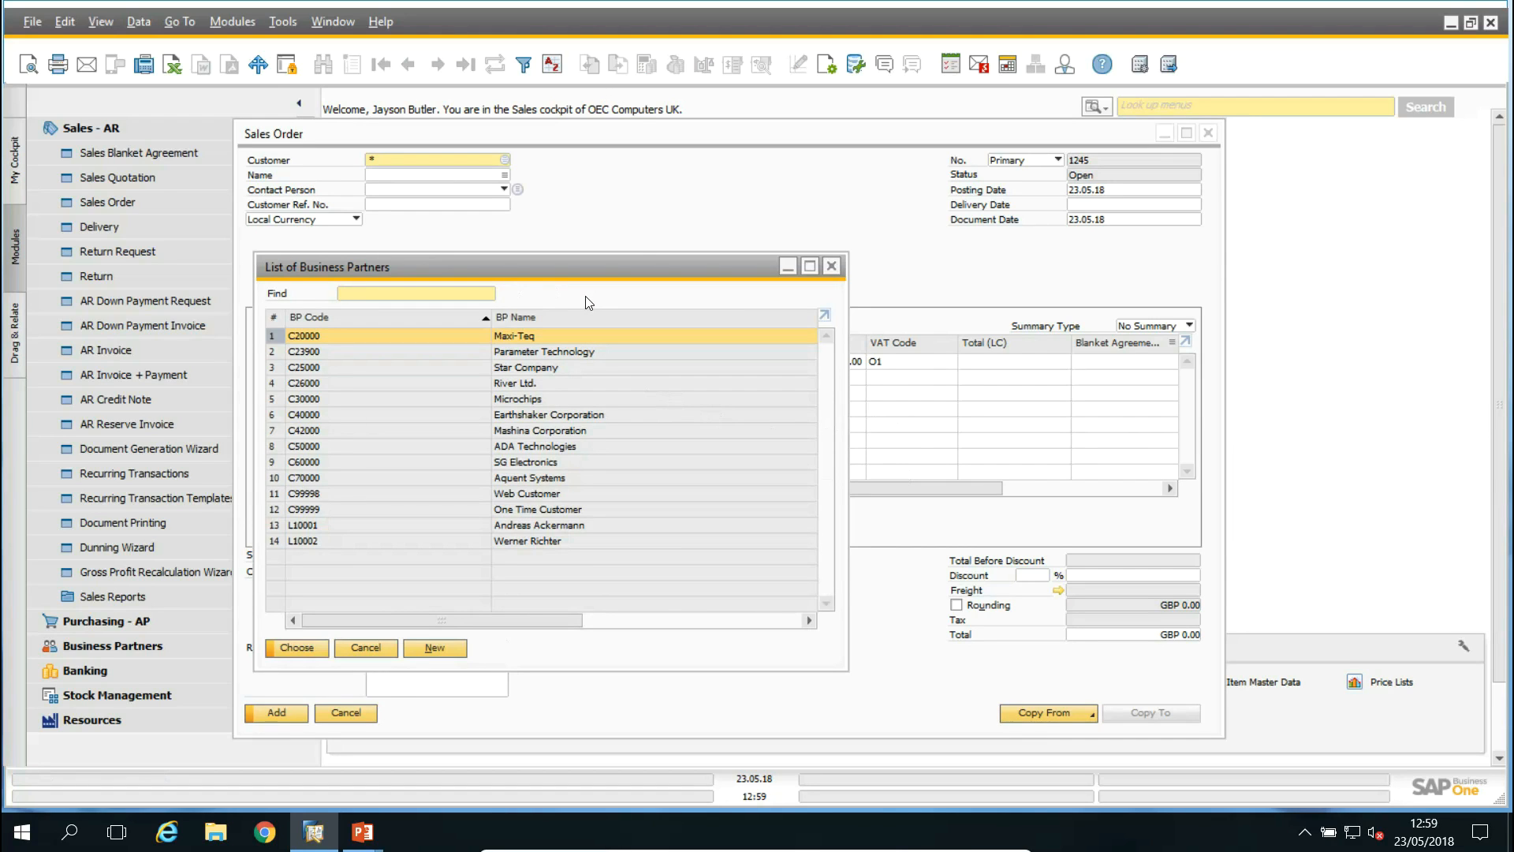
pyautogui.click(830, 266)
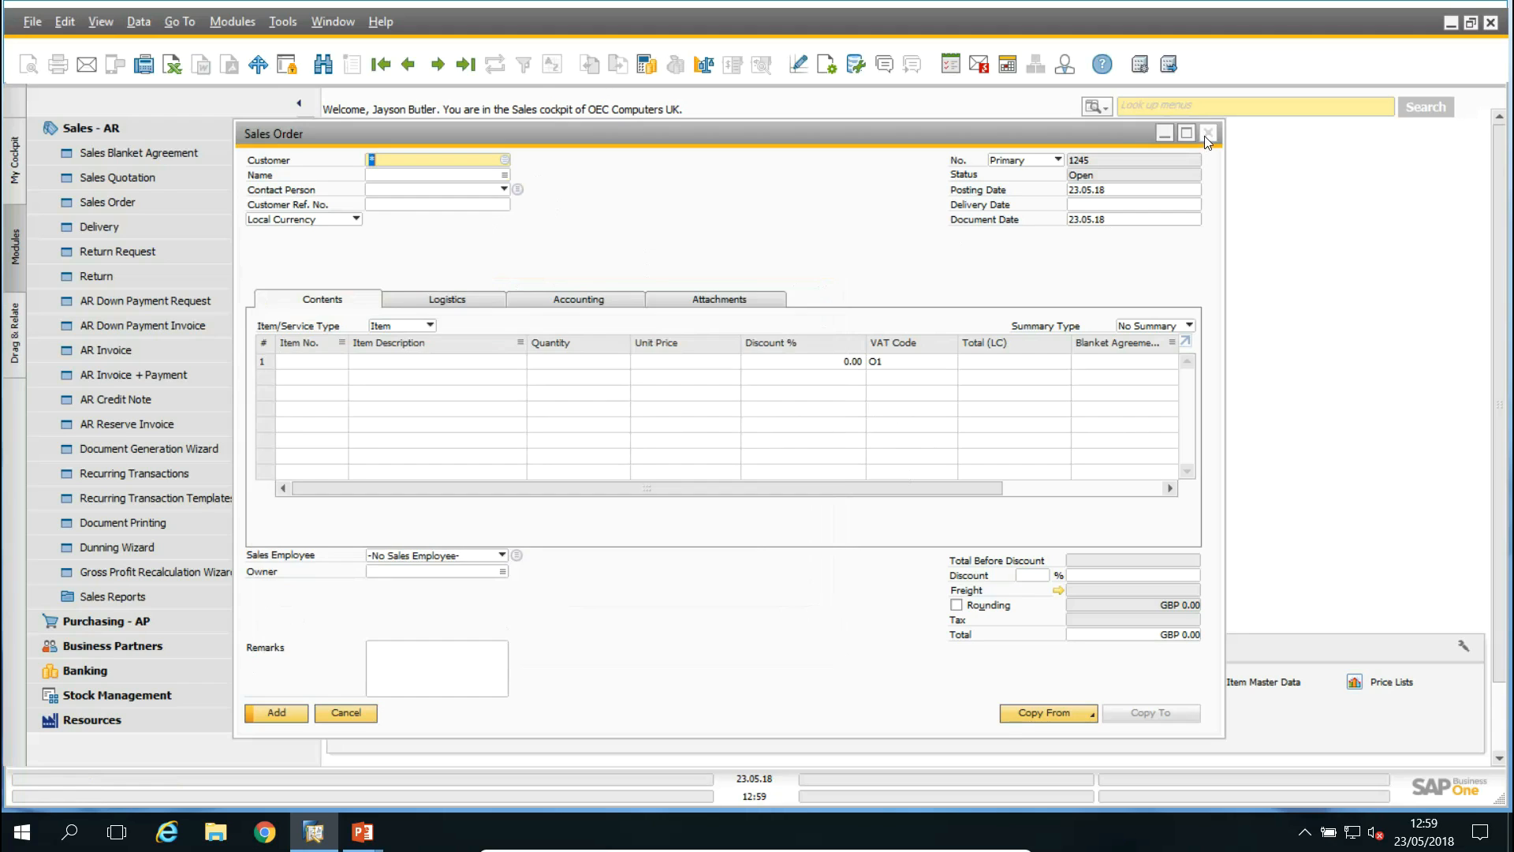
pyautogui.press('Tab')
pyautogui.click(366, 648)
pyautogui.click(351, 712)
# List all business partners in Business Partner Master Data with the wildcard *, look through the list and close it
pyautogui.click(130, 652)
pyautogui.click(102, 276)
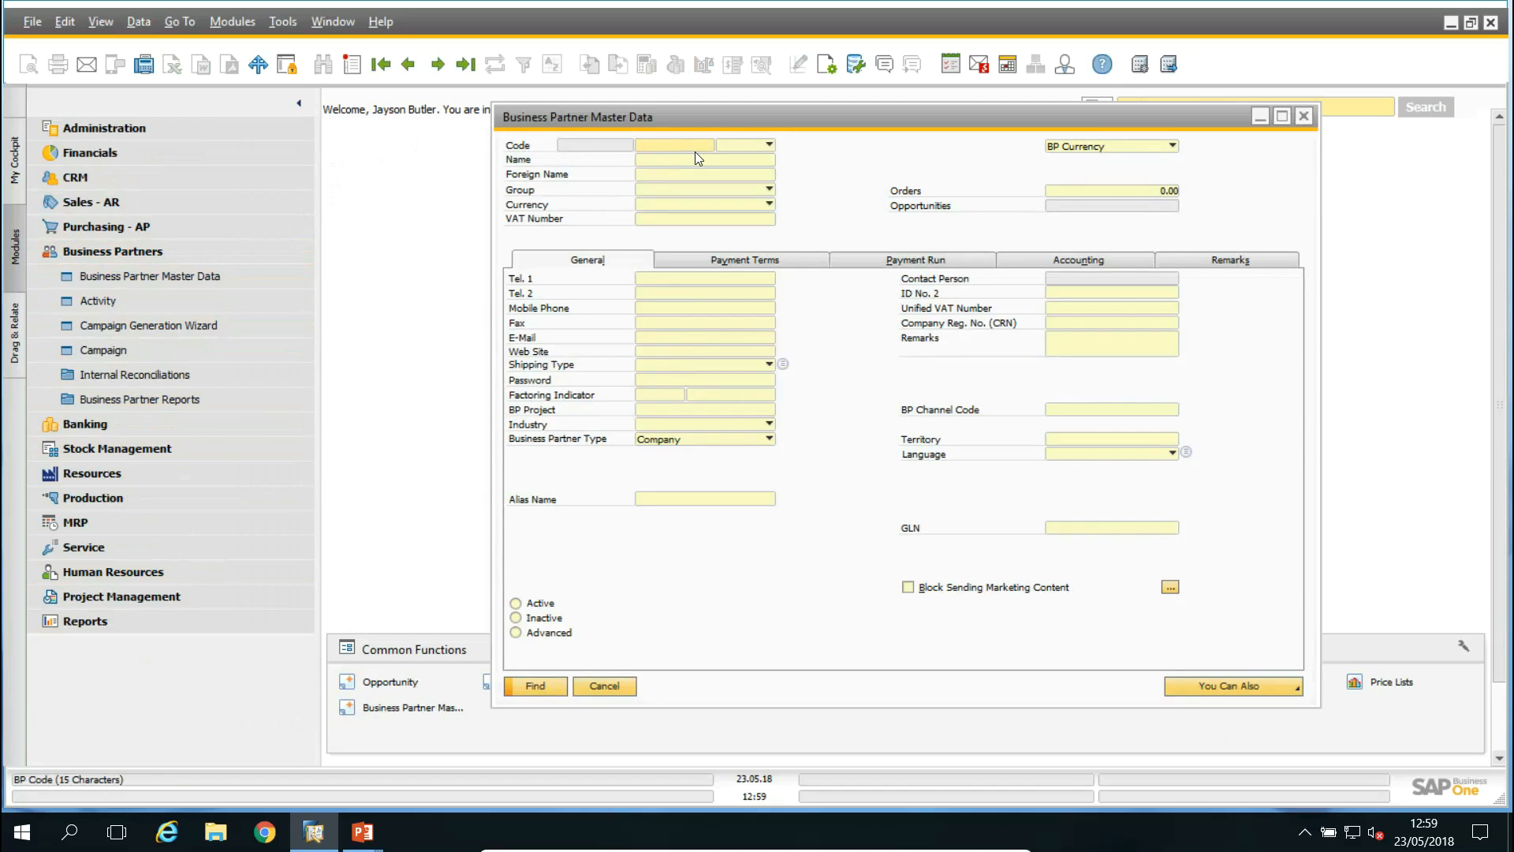
pyautogui.write('*')
pyautogui.press('Tab')
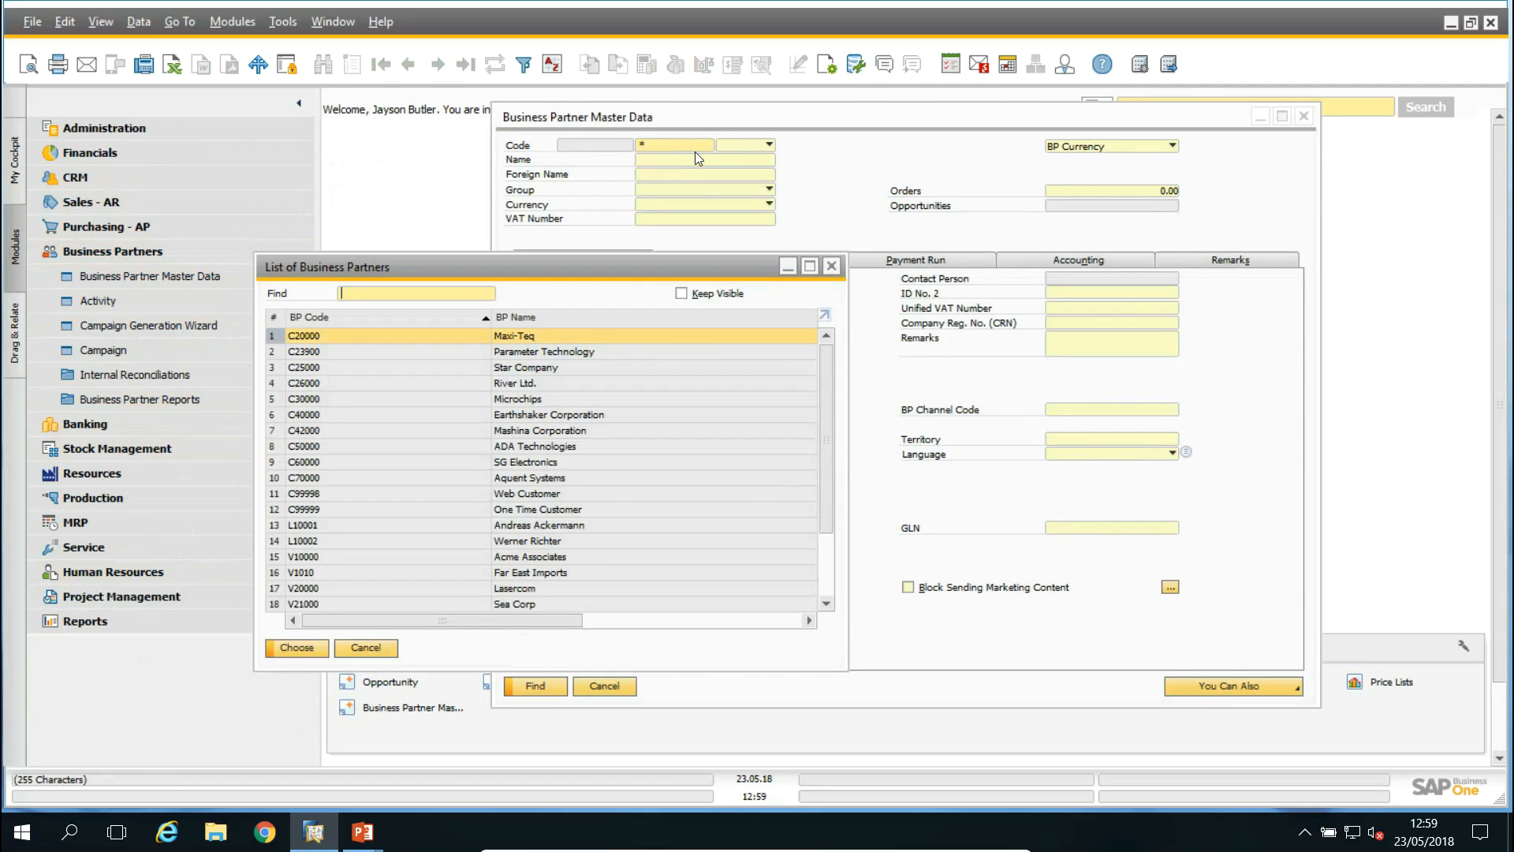
pyautogui.scroll(-3, 773, 469)
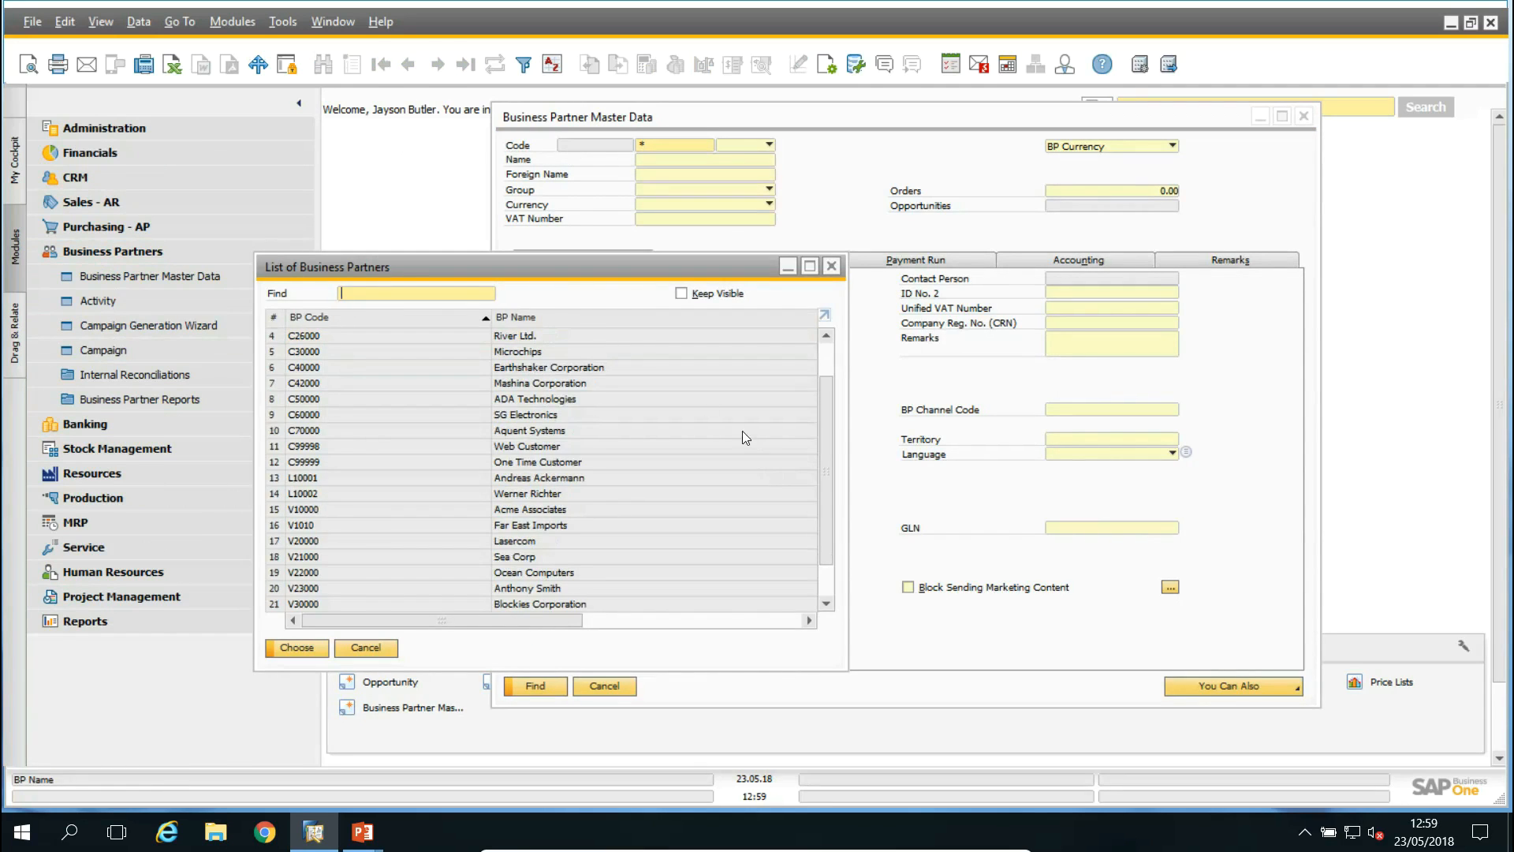
pyautogui.click(831, 266)
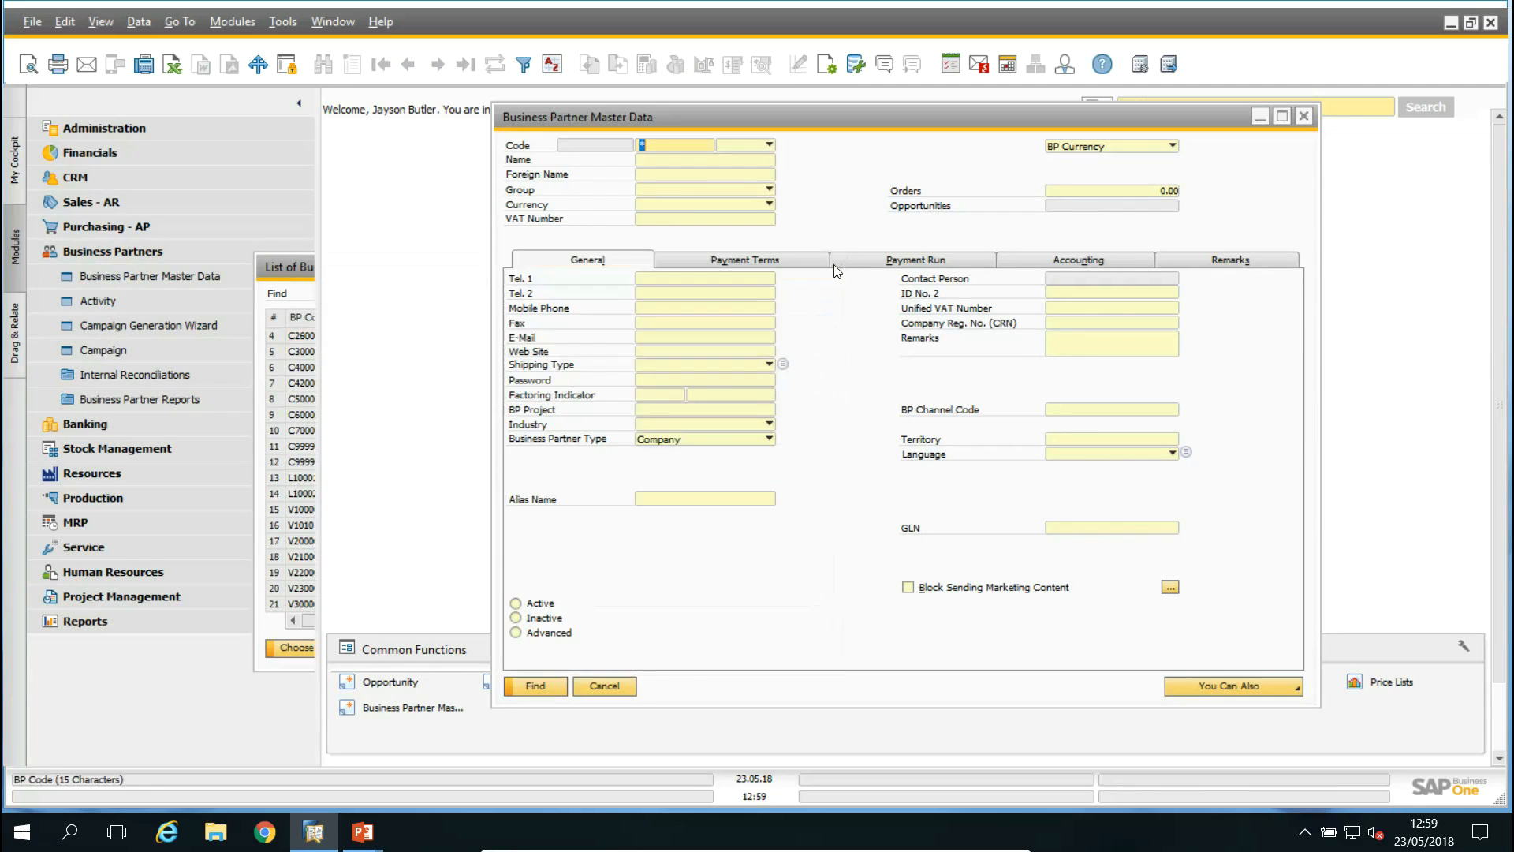
# Browse forward through the business partner records up to Star Company and close the master data
pyautogui.click(437, 65)
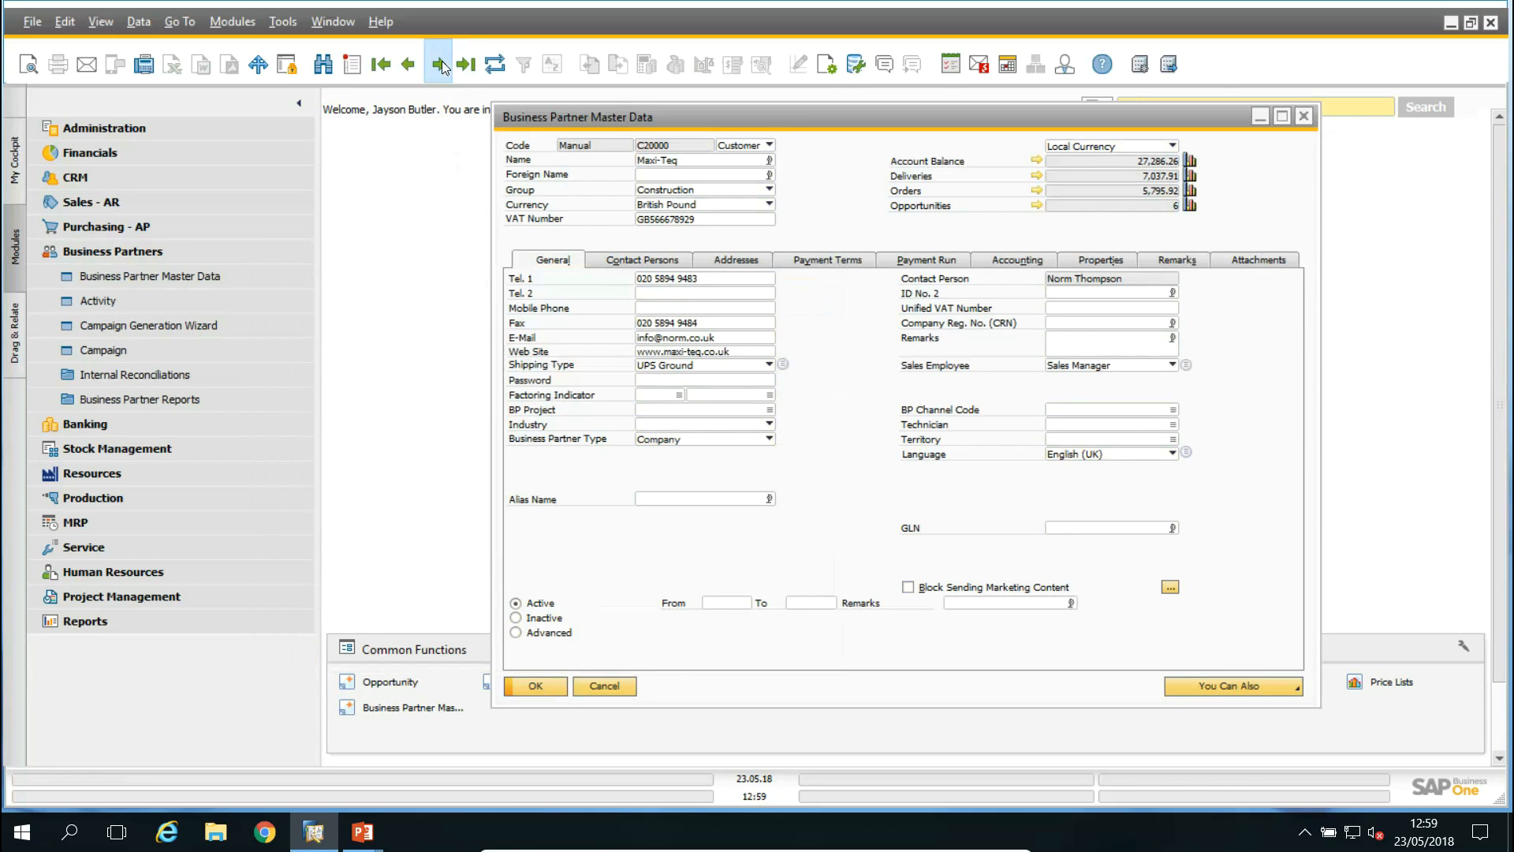
pyautogui.click(437, 67)
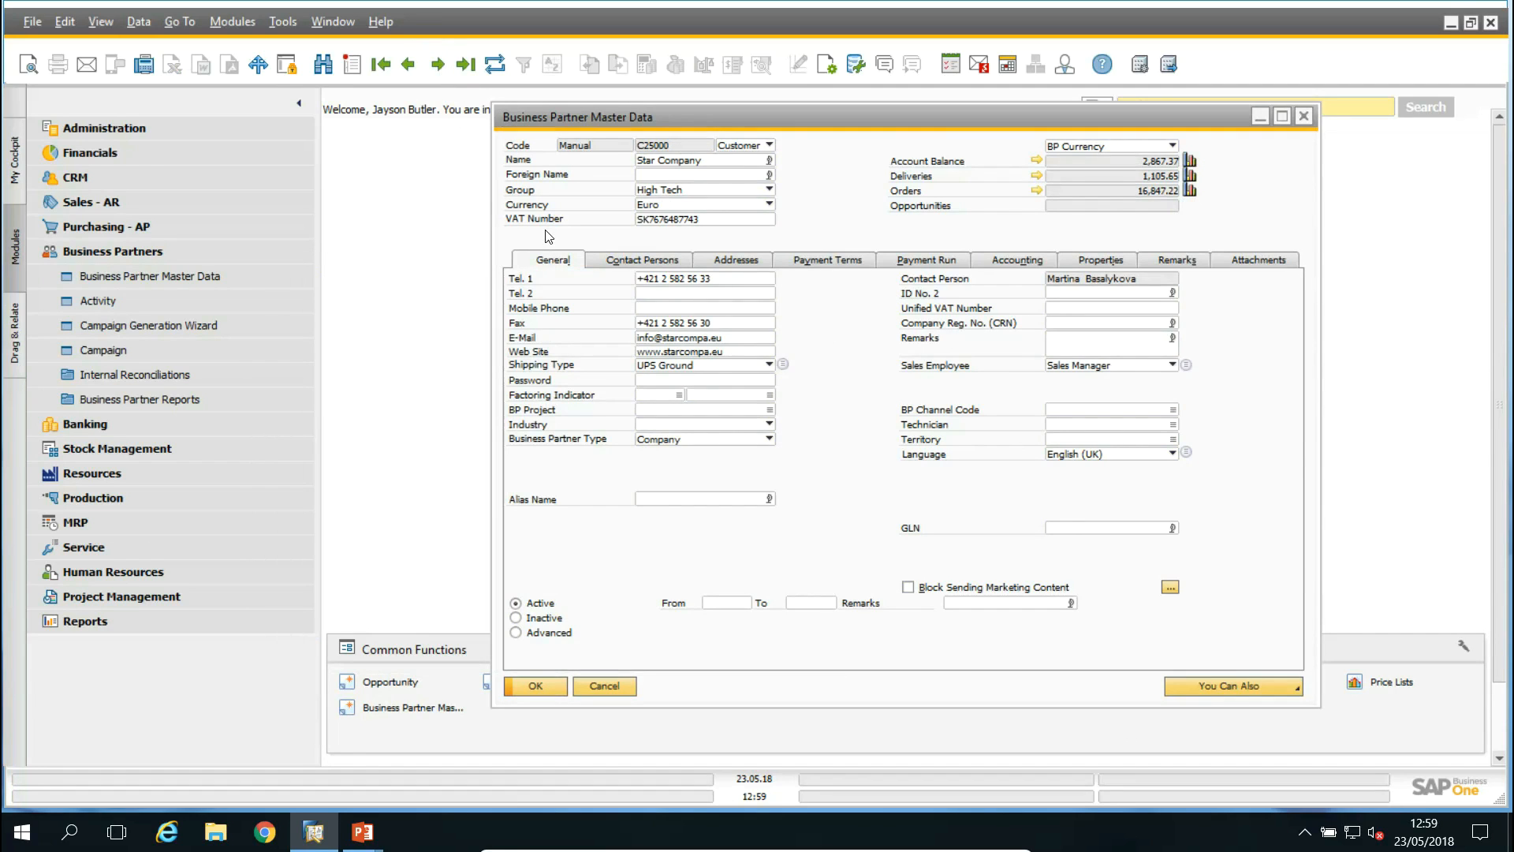
pyautogui.click(1303, 116)
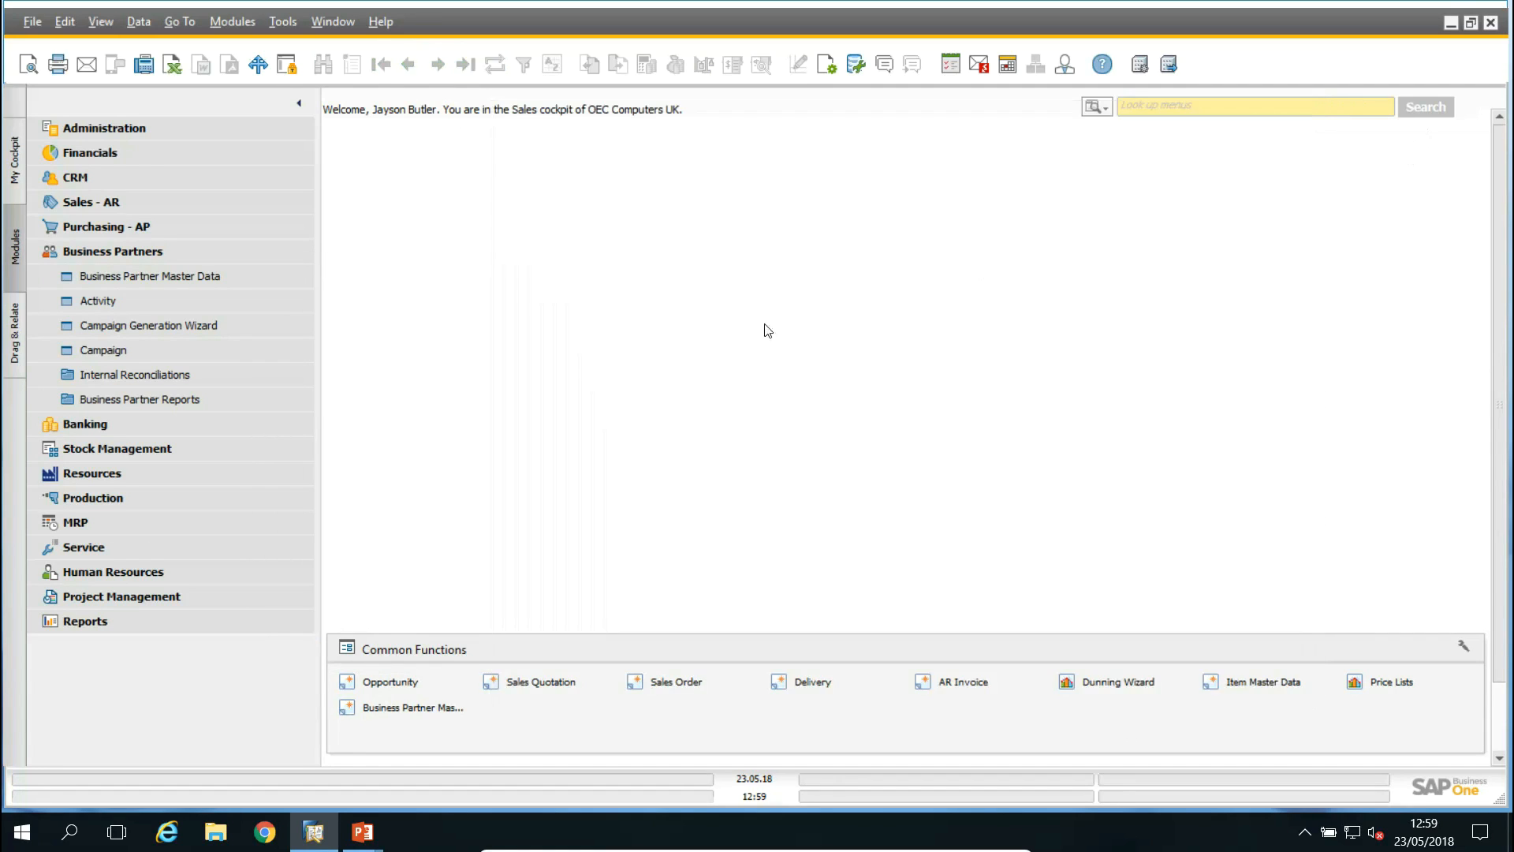
# List all items in Item Master Data with the wildcard *, look through them and close both windows
pyautogui.click(140, 451)
pyautogui.click(135, 326)
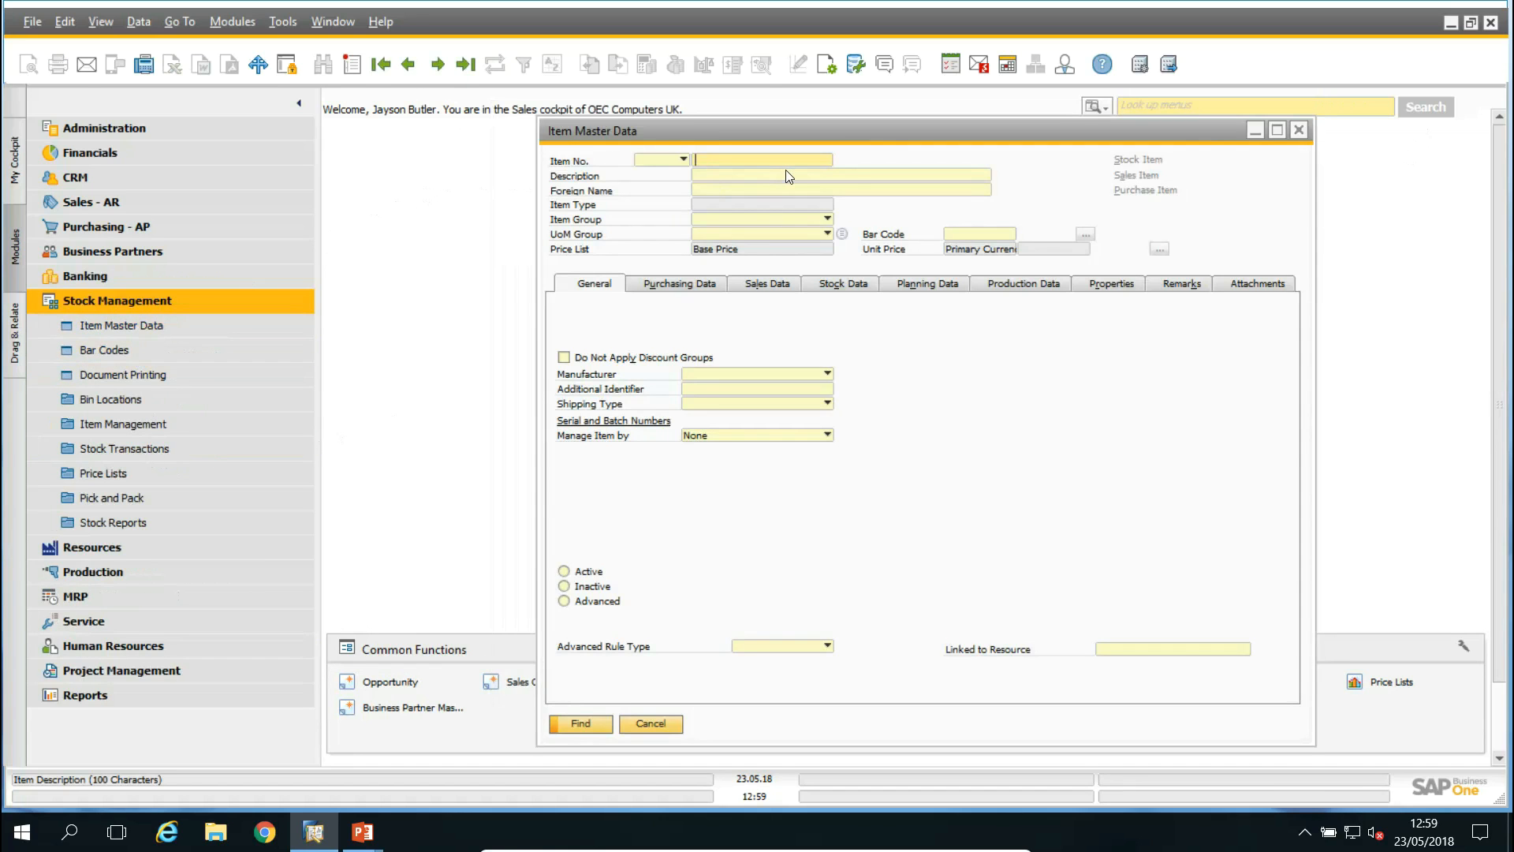
pyautogui.press('Tab')
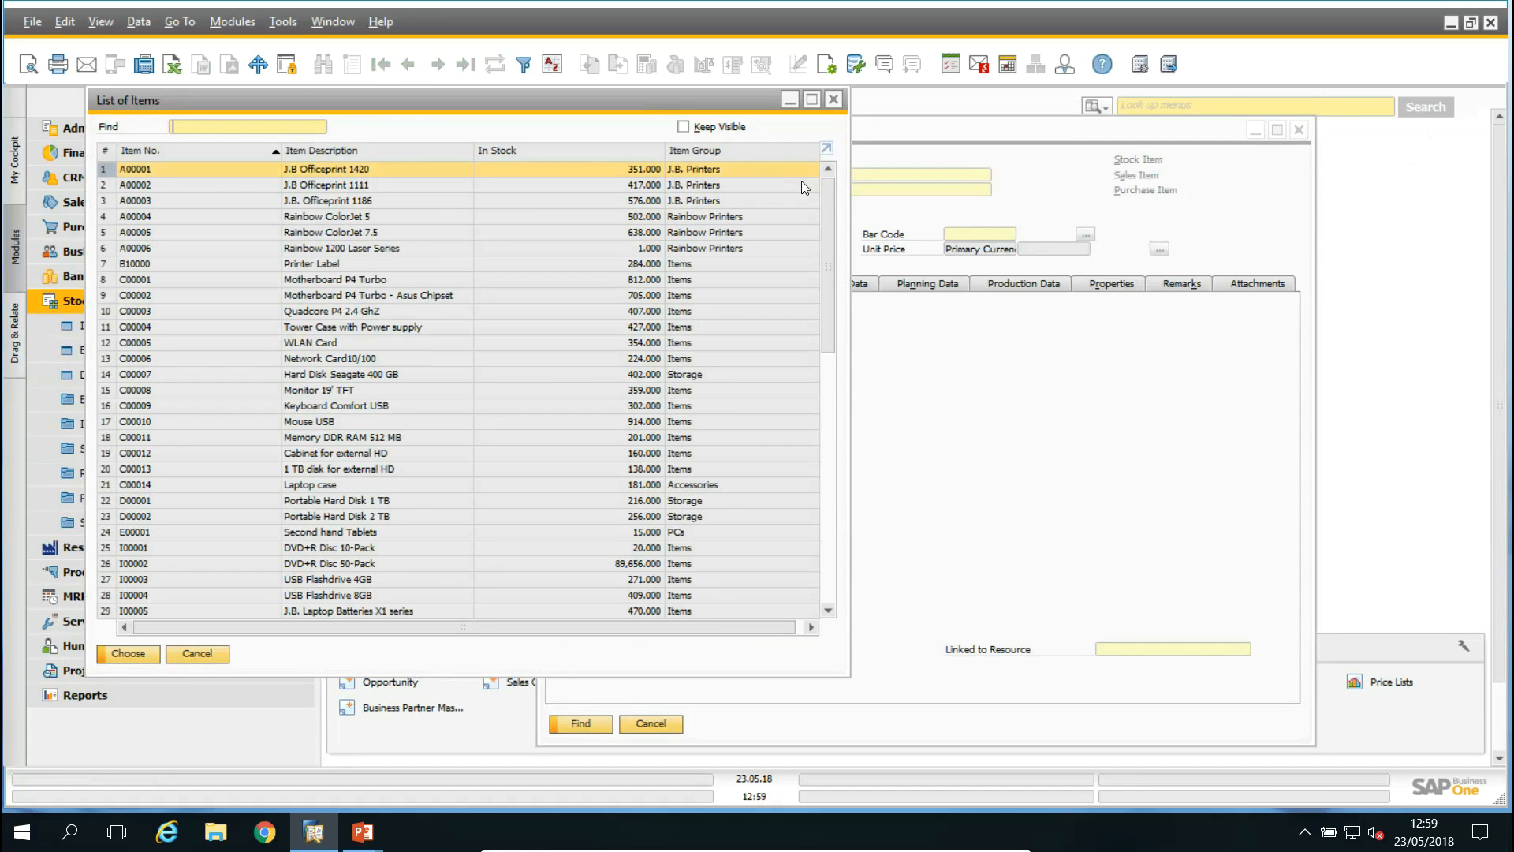
pyautogui.moveTo(834, 233); pyautogui.dragTo(807, 443)
pyautogui.scroll(-4, 807, 442)
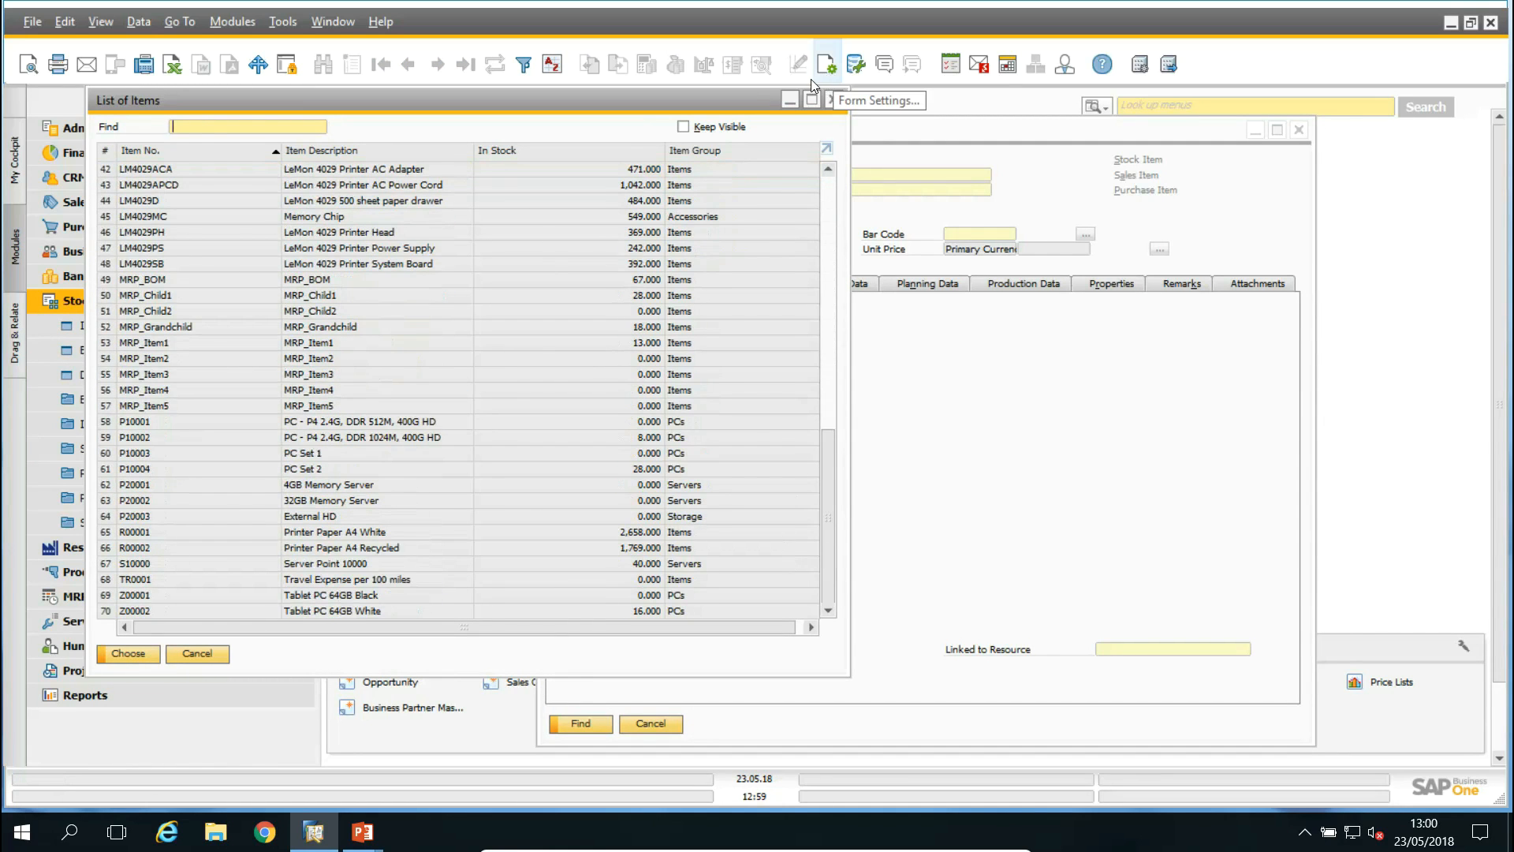
pyautogui.press('Escape')
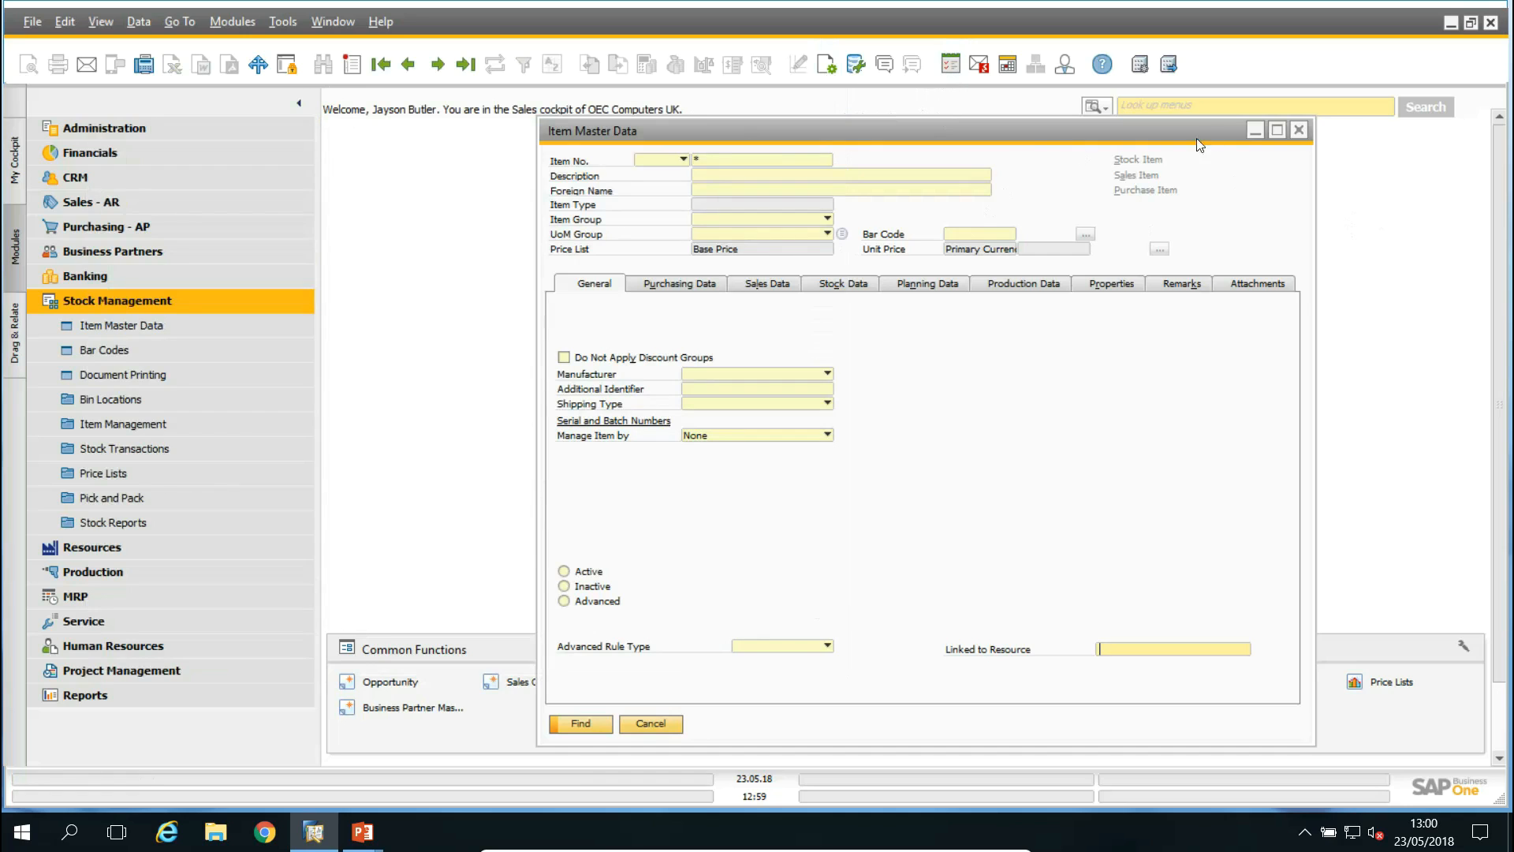
pyautogui.click(1298, 129)
# Start a new sales order and choose Maxi-Teq as the customer from the list of business partners
pyautogui.click(126, 204)
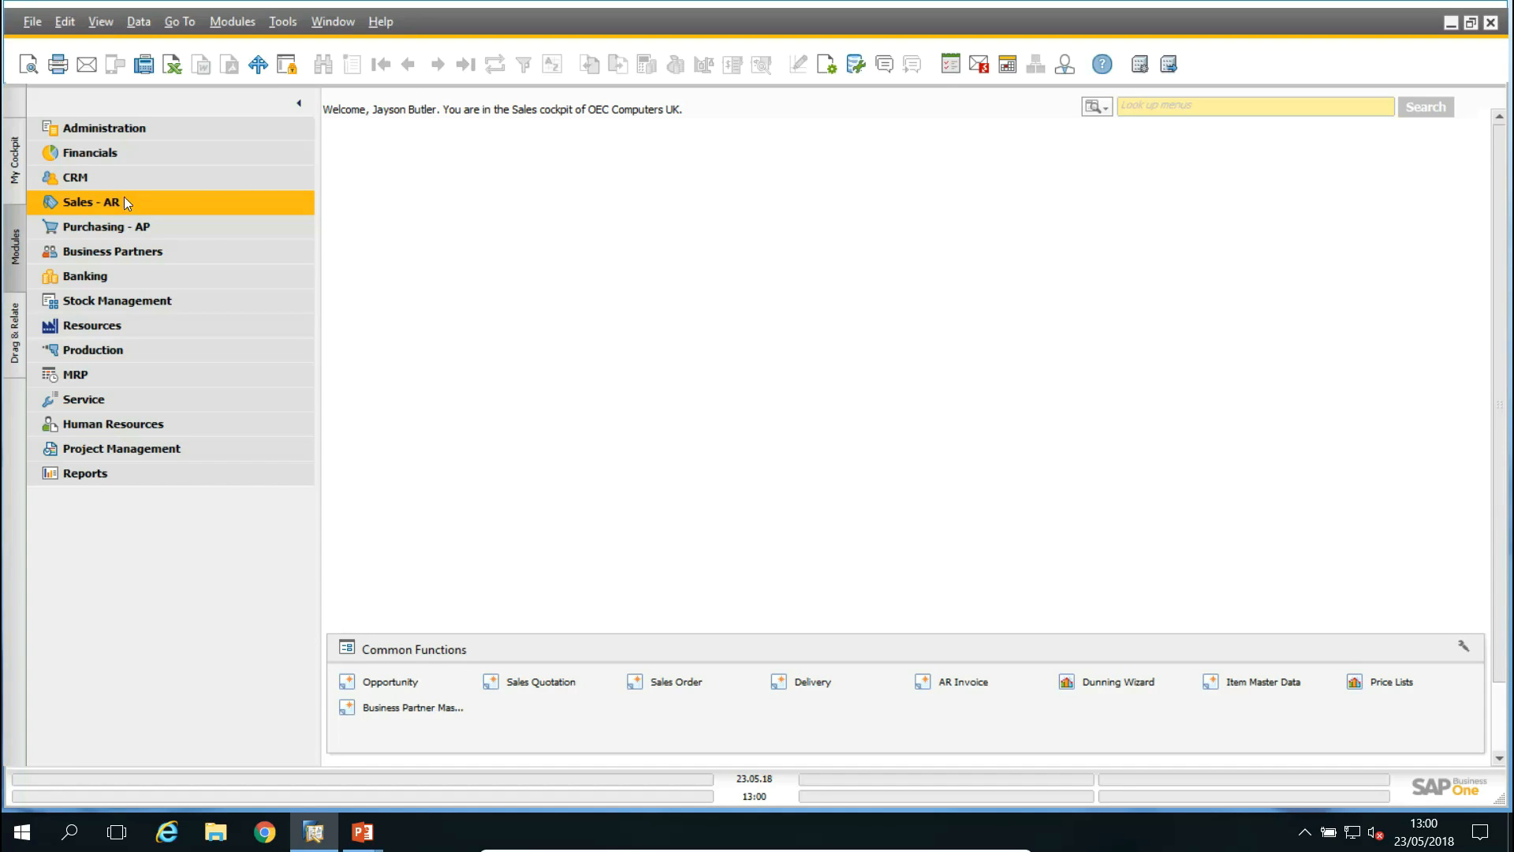
pyautogui.click(129, 201)
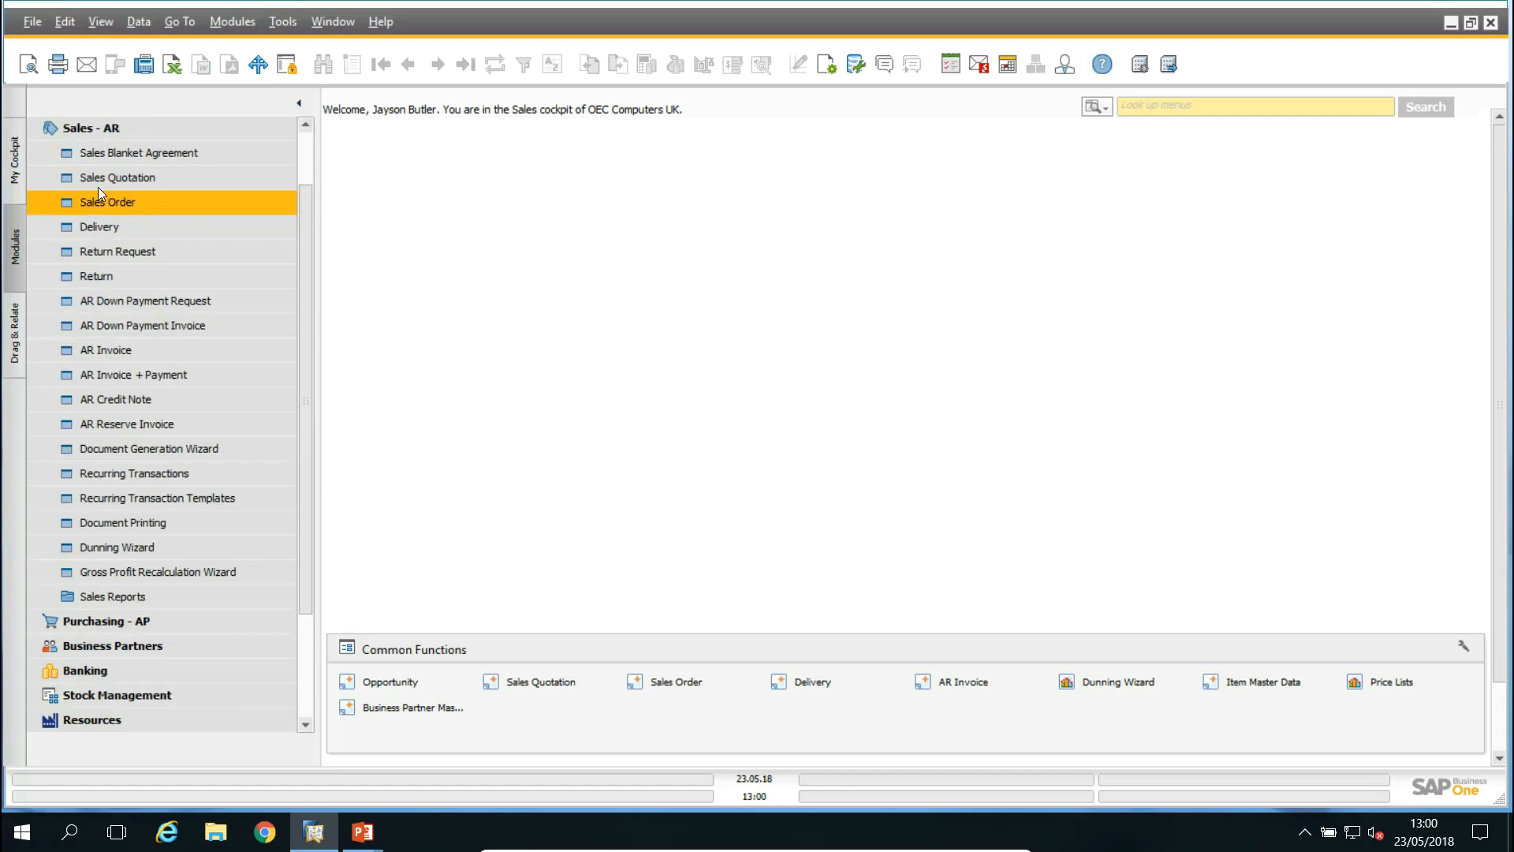
pyautogui.click(143, 199)
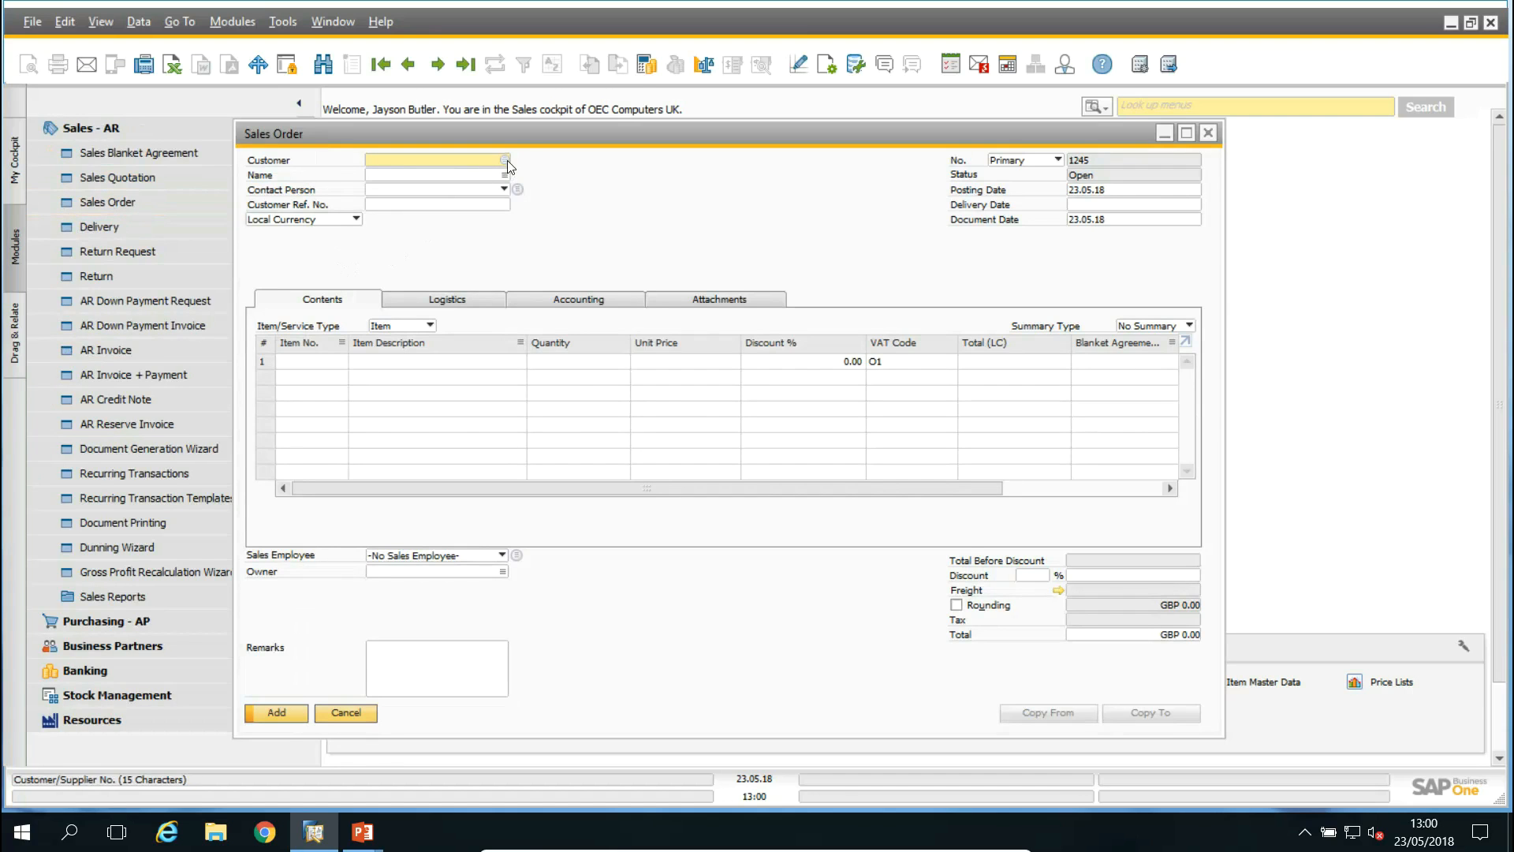
pyautogui.click(505, 160)
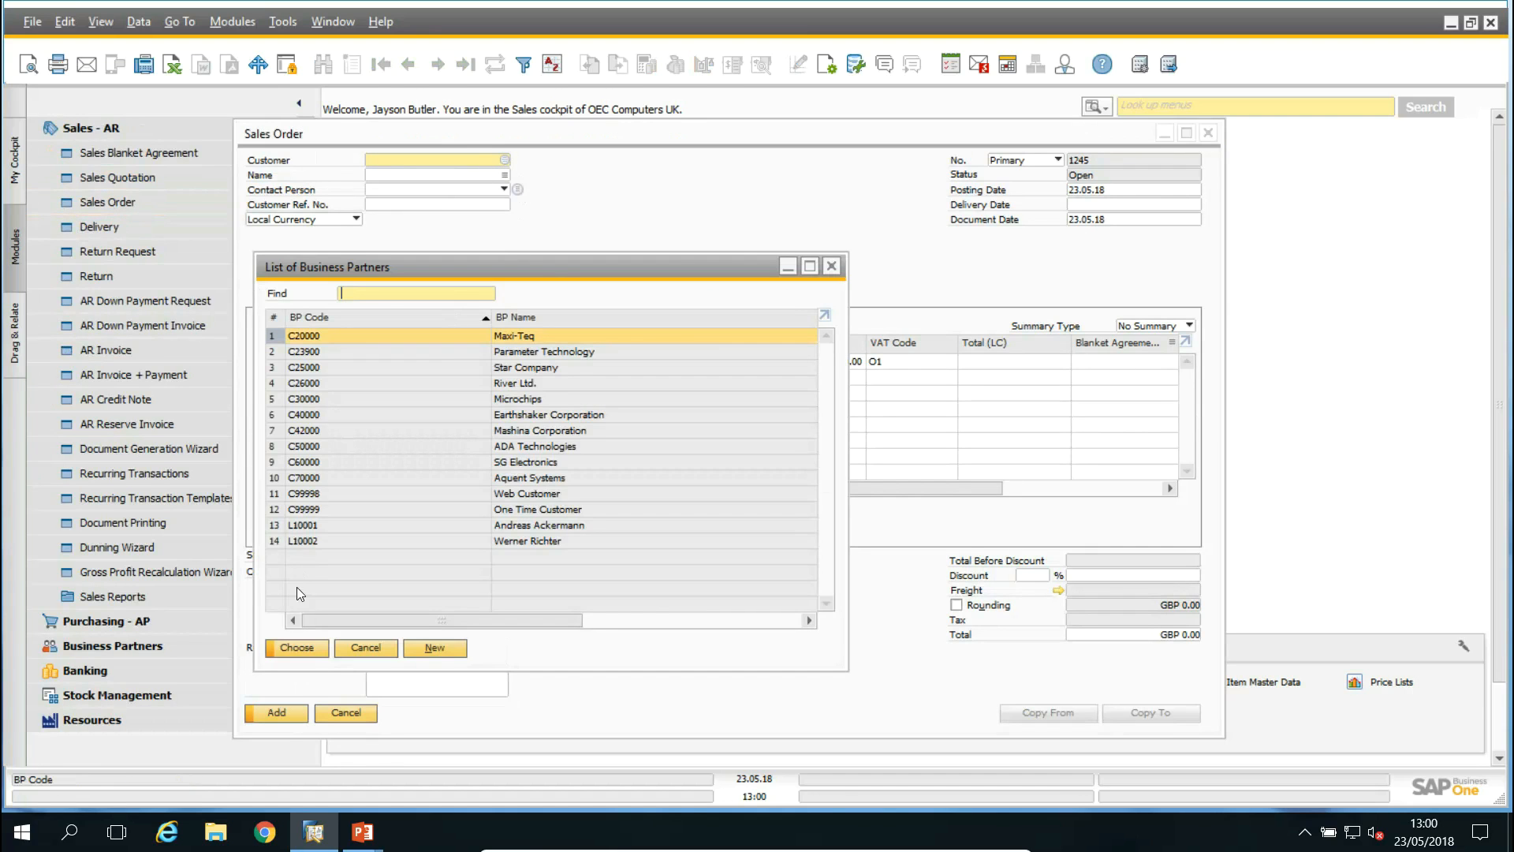
pyautogui.click(310, 646)
# Add all items from A00001 through C00003 to the sales order at once from the list of items
pyautogui.click(307, 363)
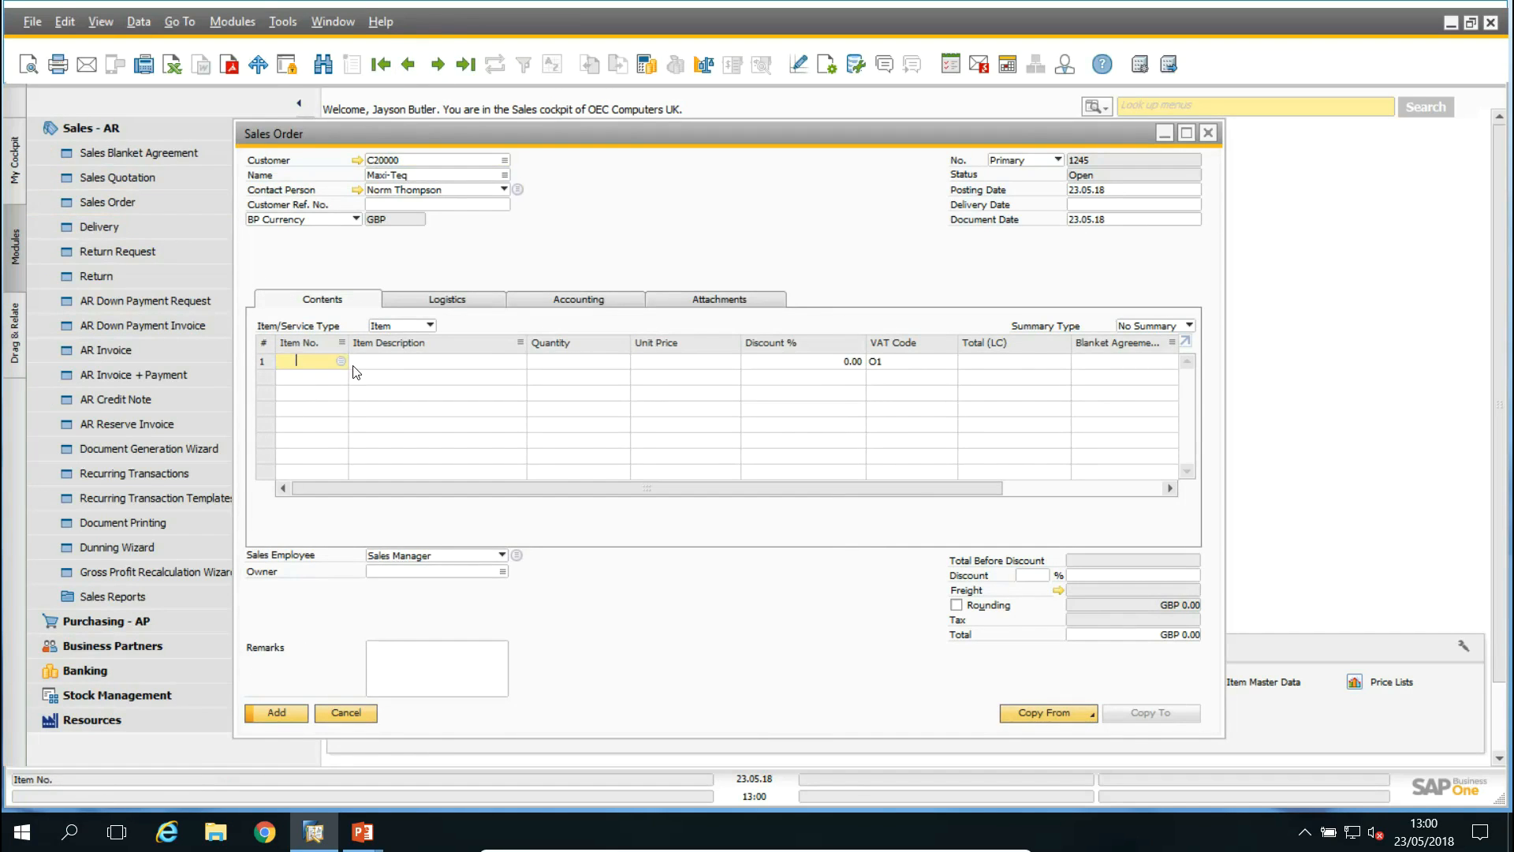
pyautogui.click(341, 363)
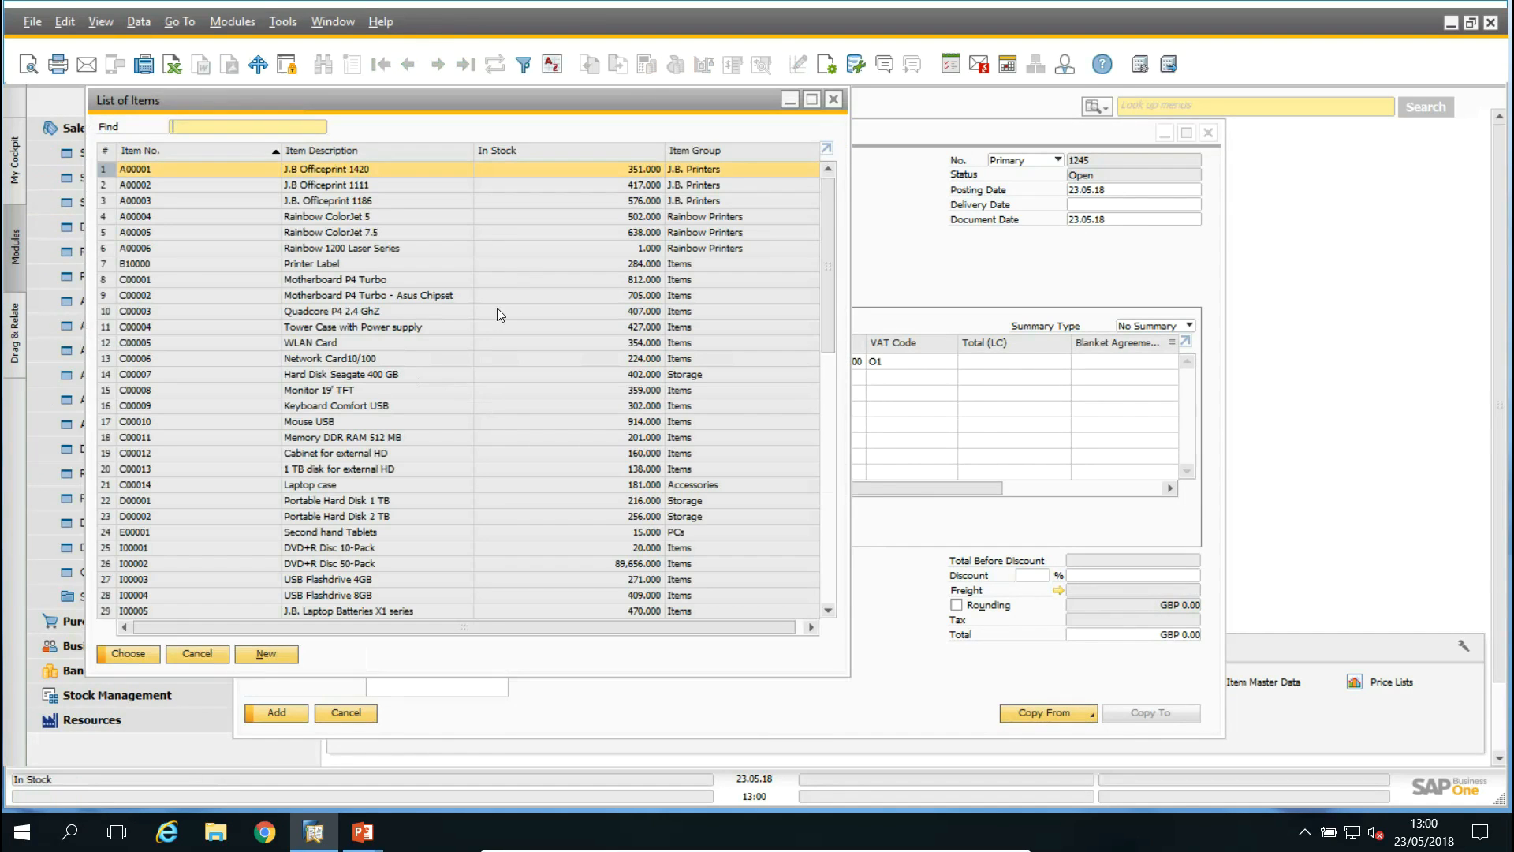
pyautogui.keyDown('shift'); pyautogui.click(136, 311); pyautogui.keyUp('shift')
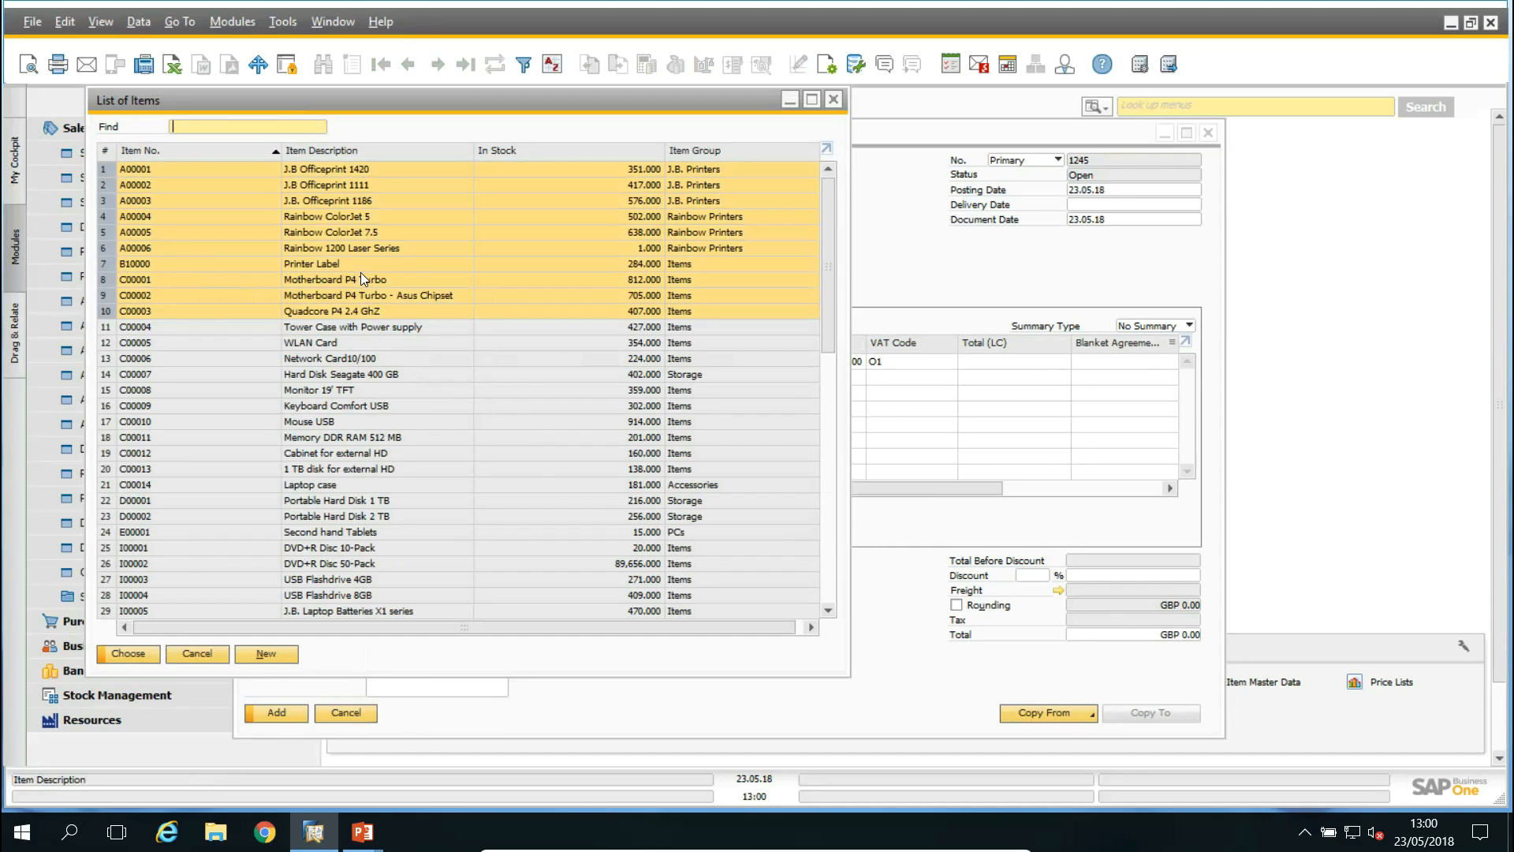
pyautogui.click(128, 654)
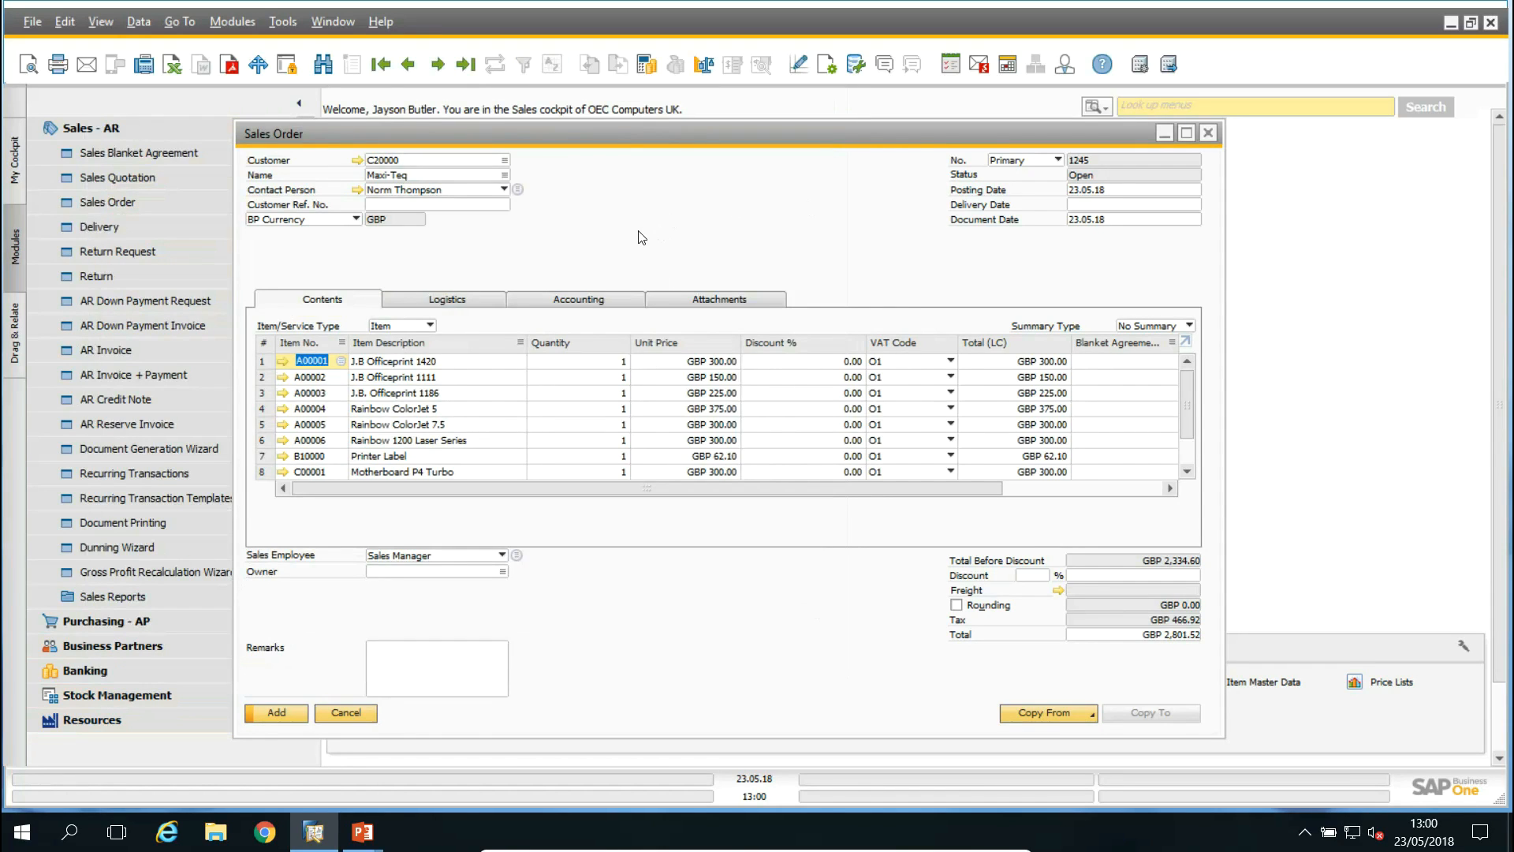
# Save the Maxi-Teq sales order as a draft and close the blank sales order form
pyautogui.rightClick(641, 235)
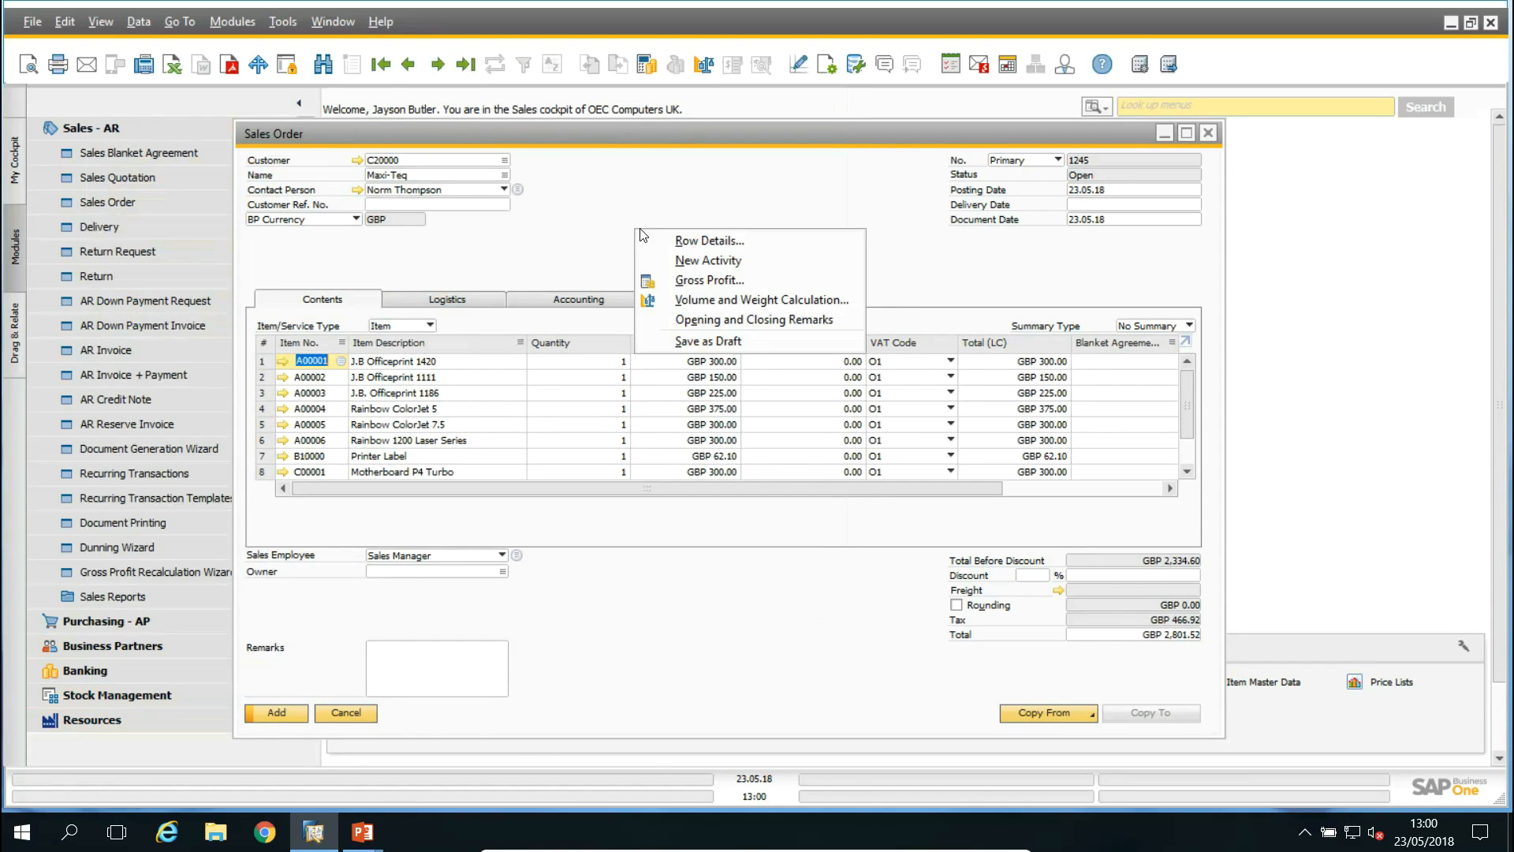
pyautogui.click(688, 342)
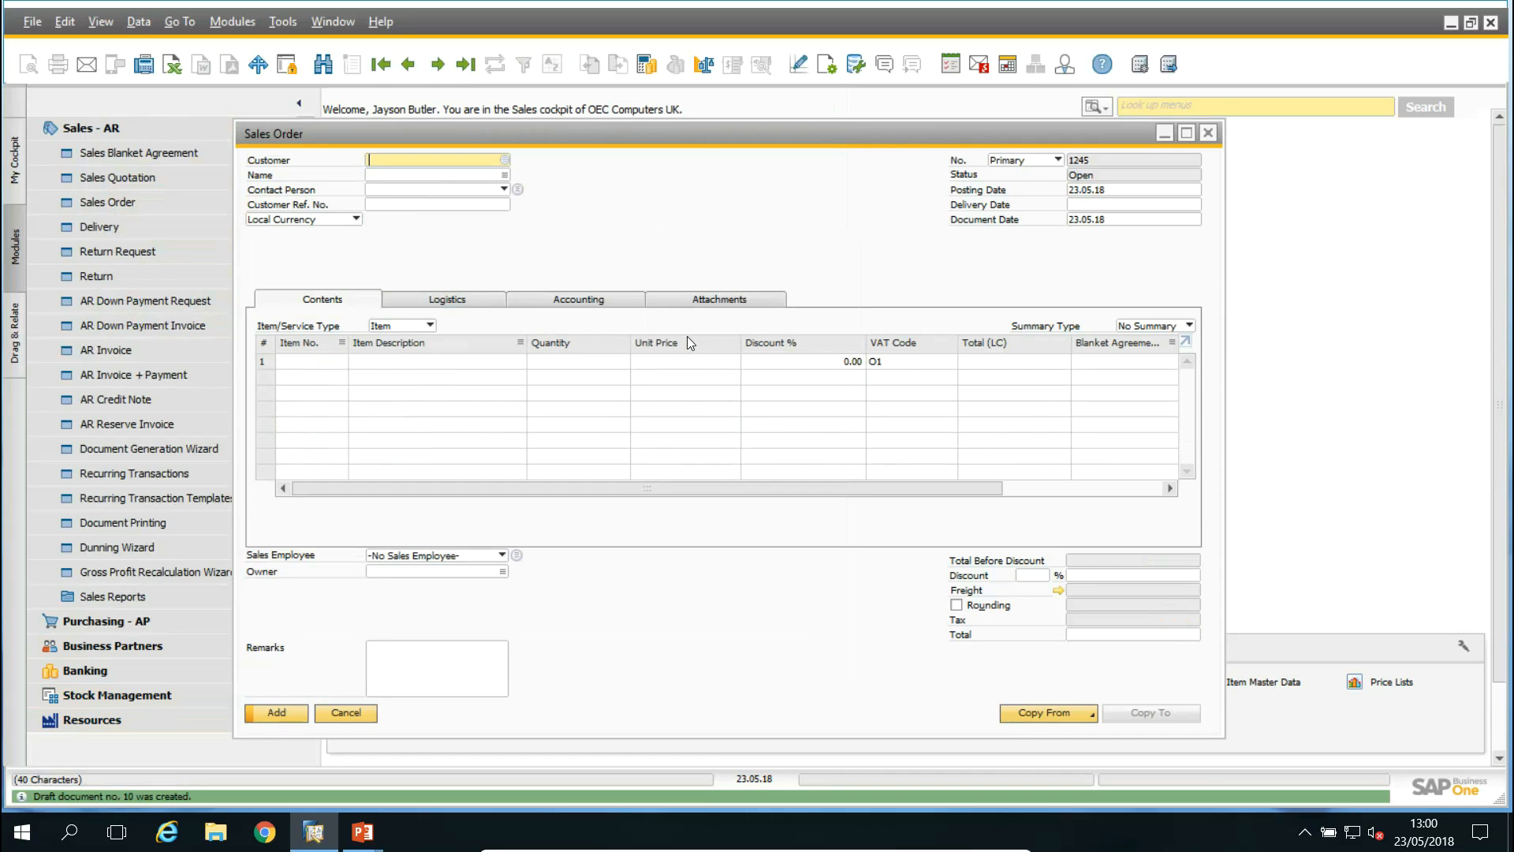
pyautogui.click(343, 711)
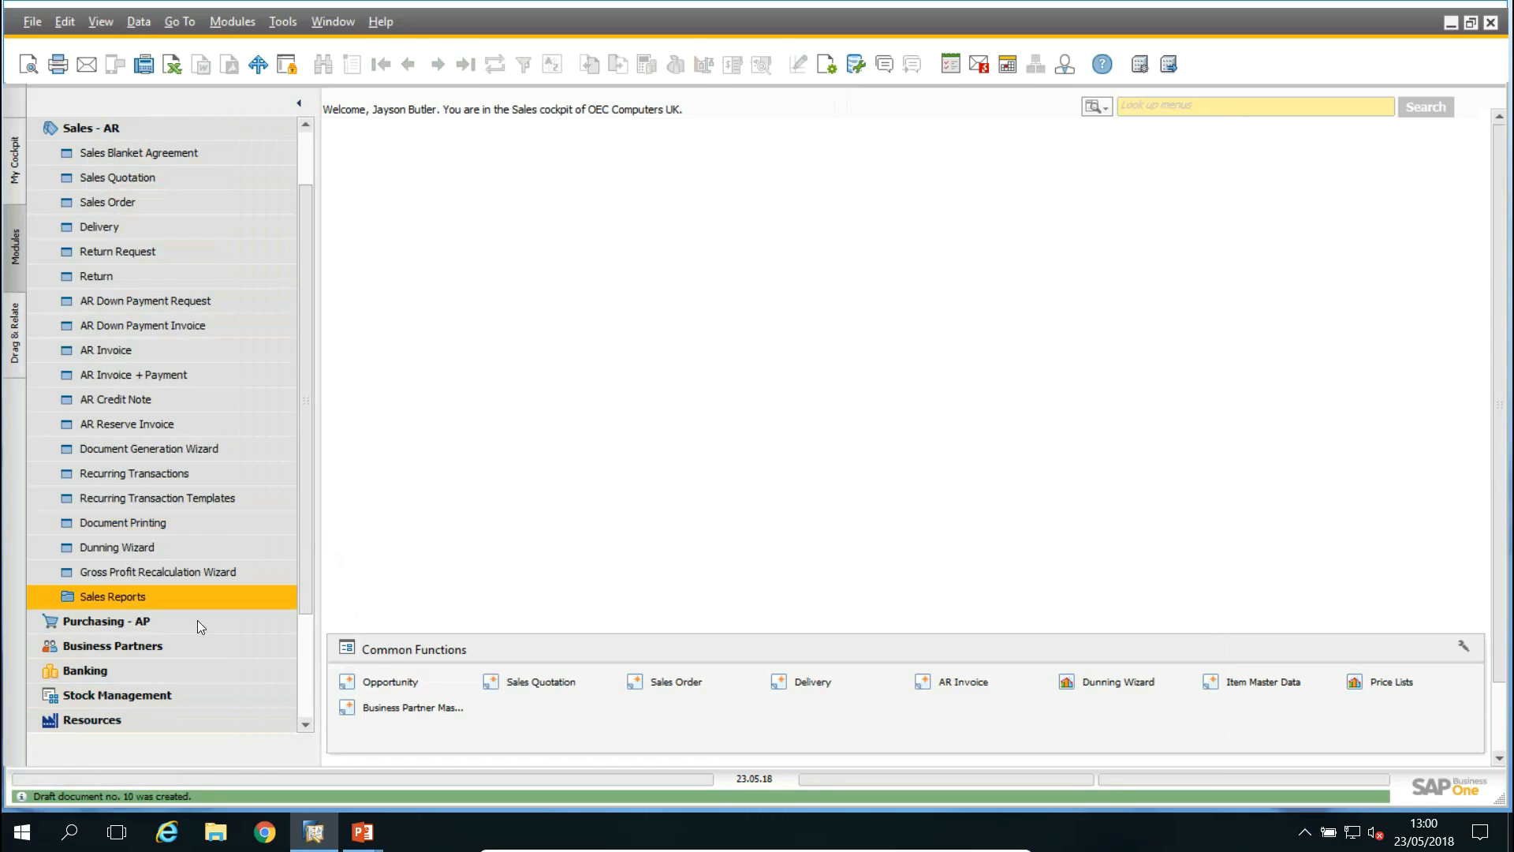
# Run the Document Drafts Report for Sales - AR only, excluding Stock Counting Transactions, Stock and Purchasing - AP
pyautogui.click(185, 594)
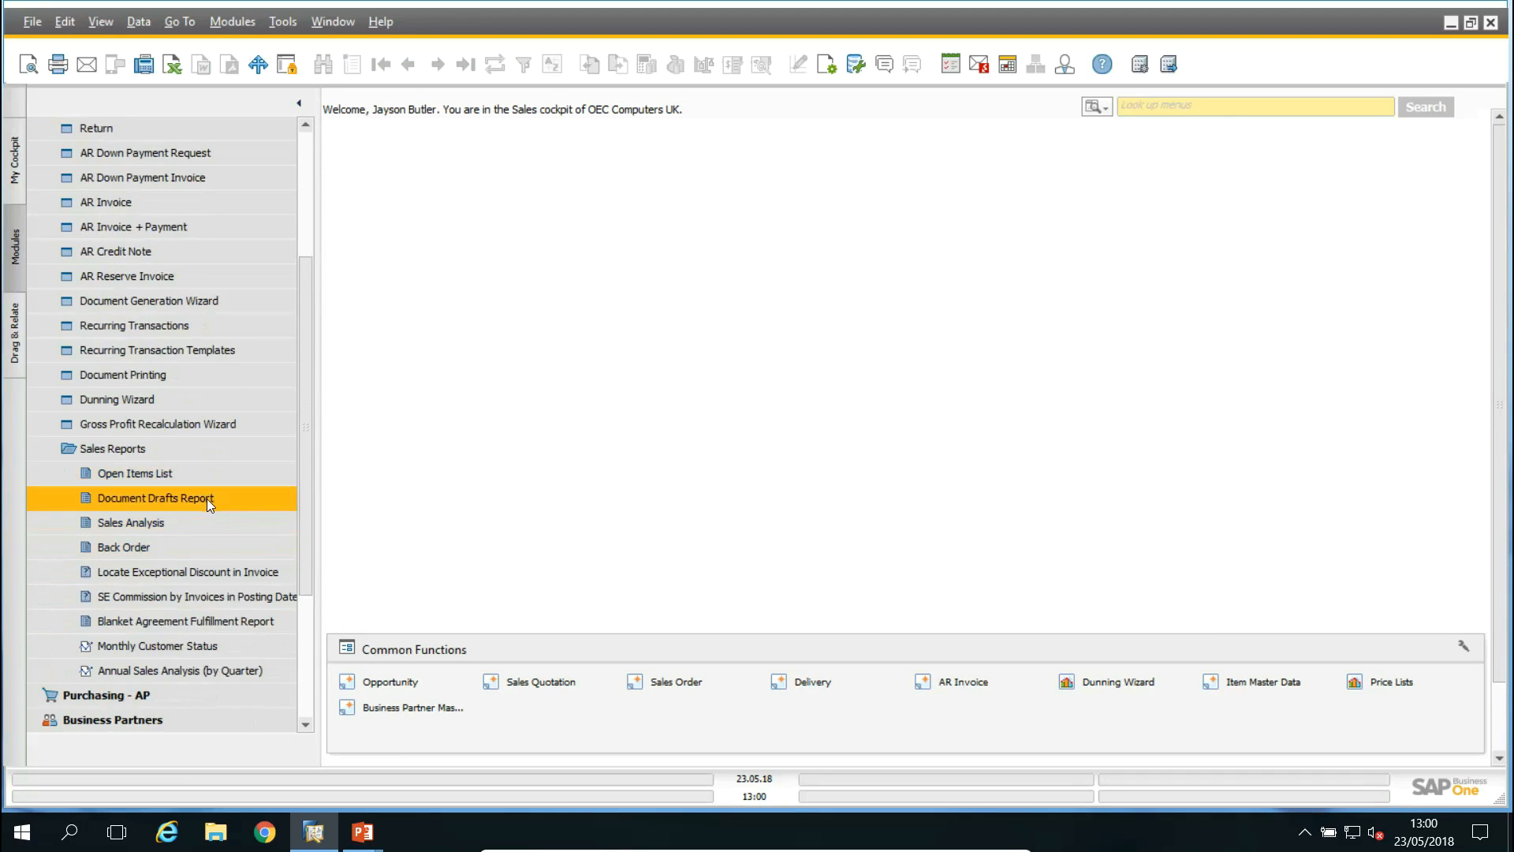
pyautogui.click(203, 498)
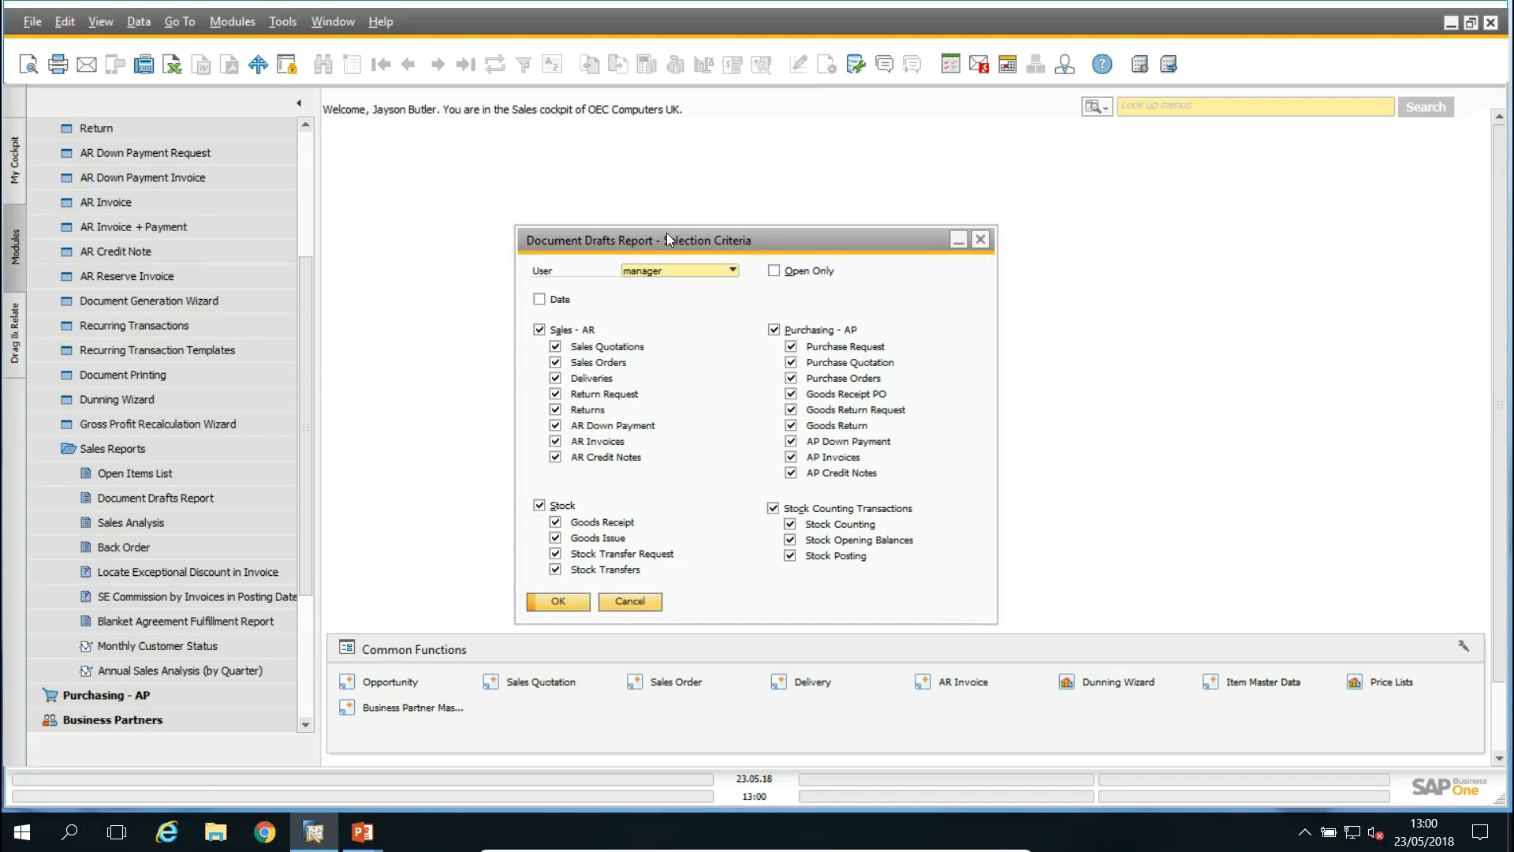
pyautogui.click(773, 508)
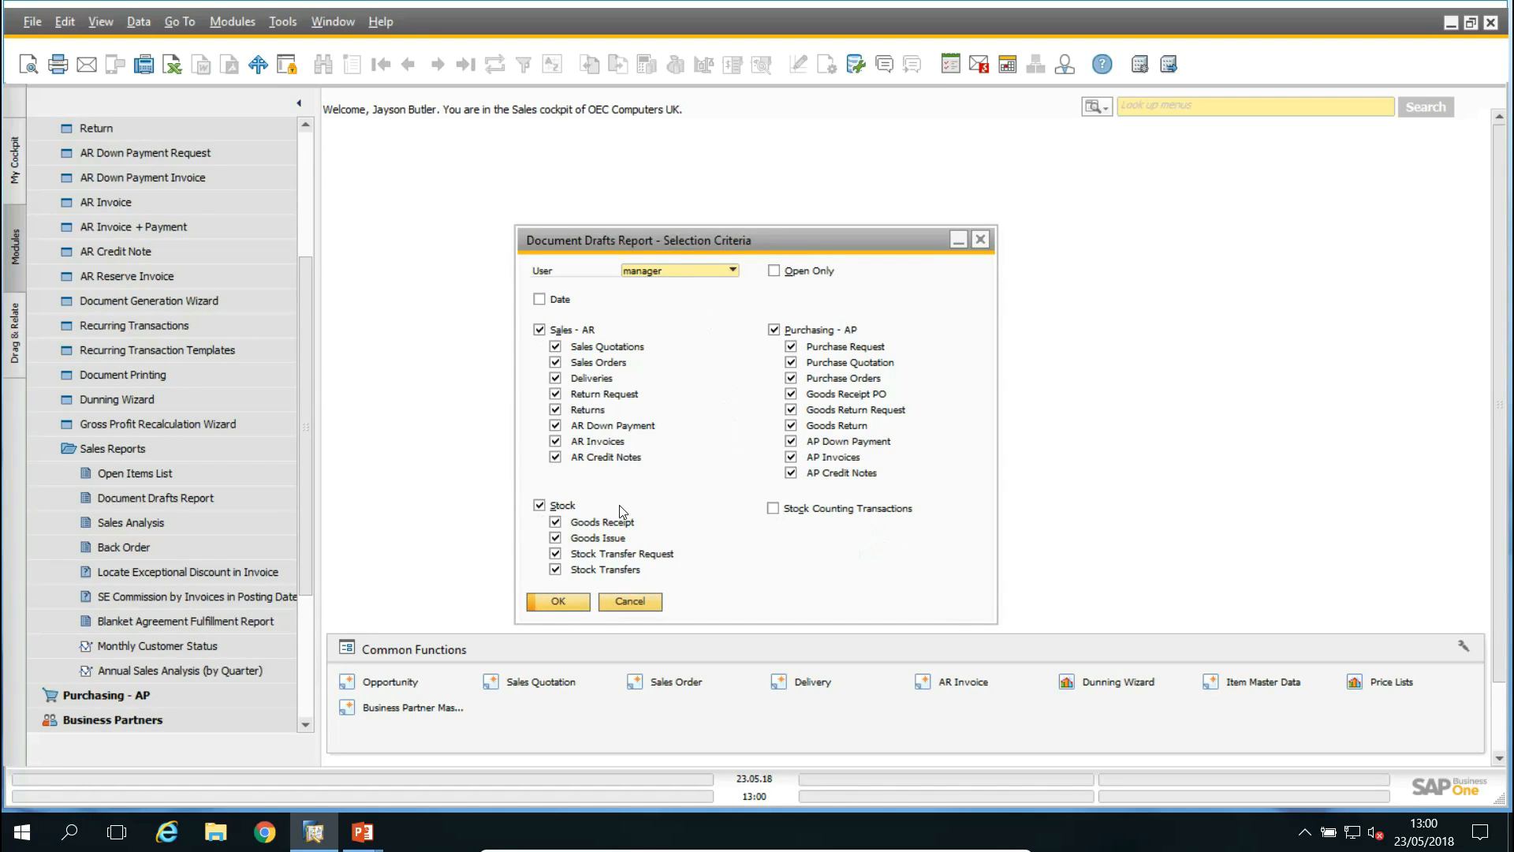
pyautogui.click(542, 507)
pyautogui.click(775, 330)
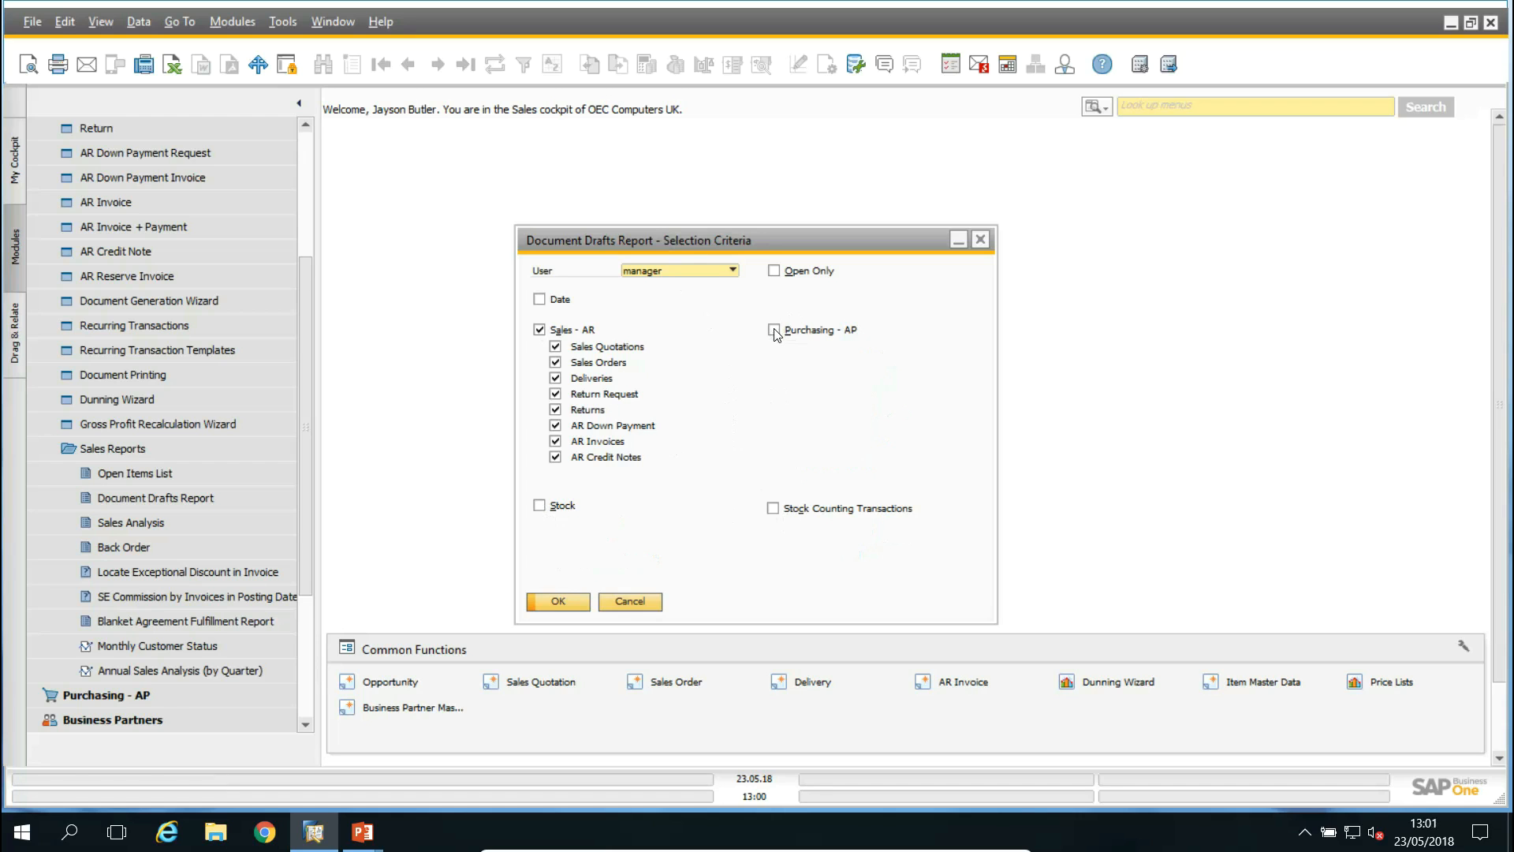
pyautogui.click(562, 601)
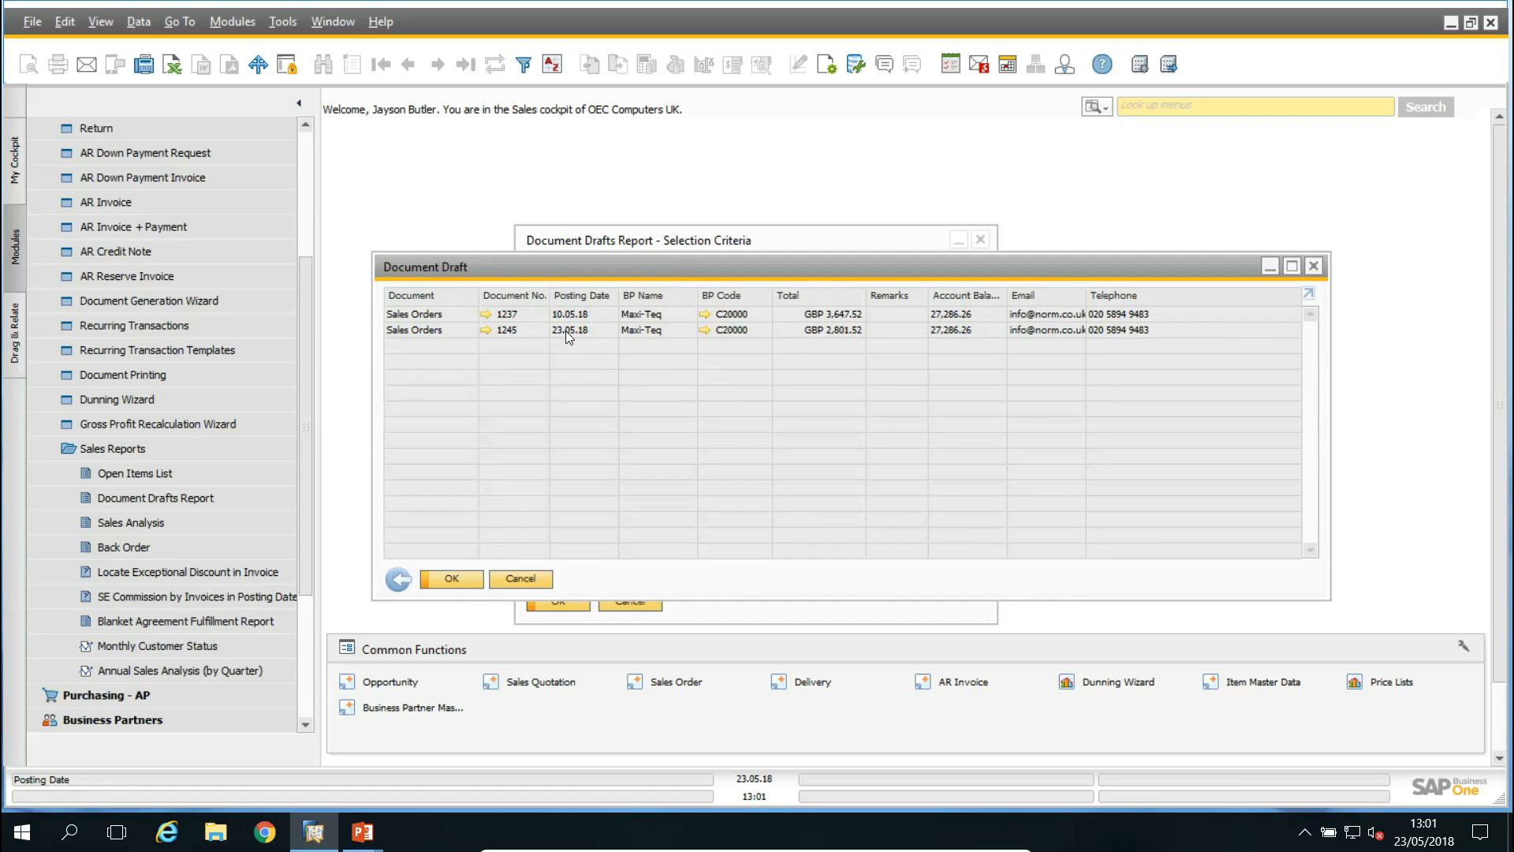
# Open the sales order draft dated 23.05.18 and set the quantities of its first three rows to 2, 3 and 54
pyautogui.click(487, 330)
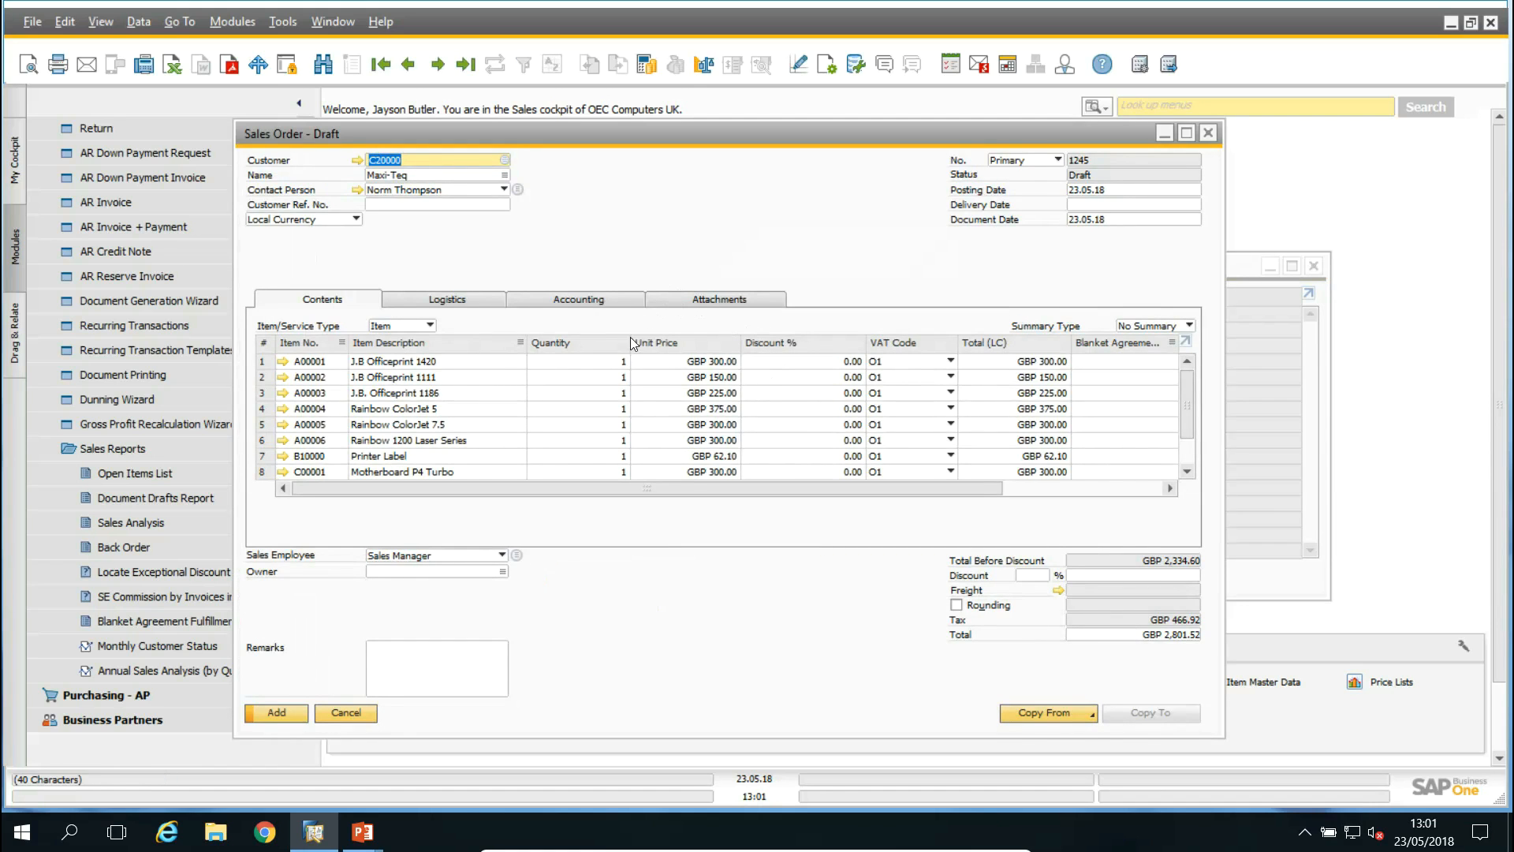
pyautogui.scroll(-2, 753, 411)
pyautogui.scroll(2, 754, 410)
pyautogui.write('2')
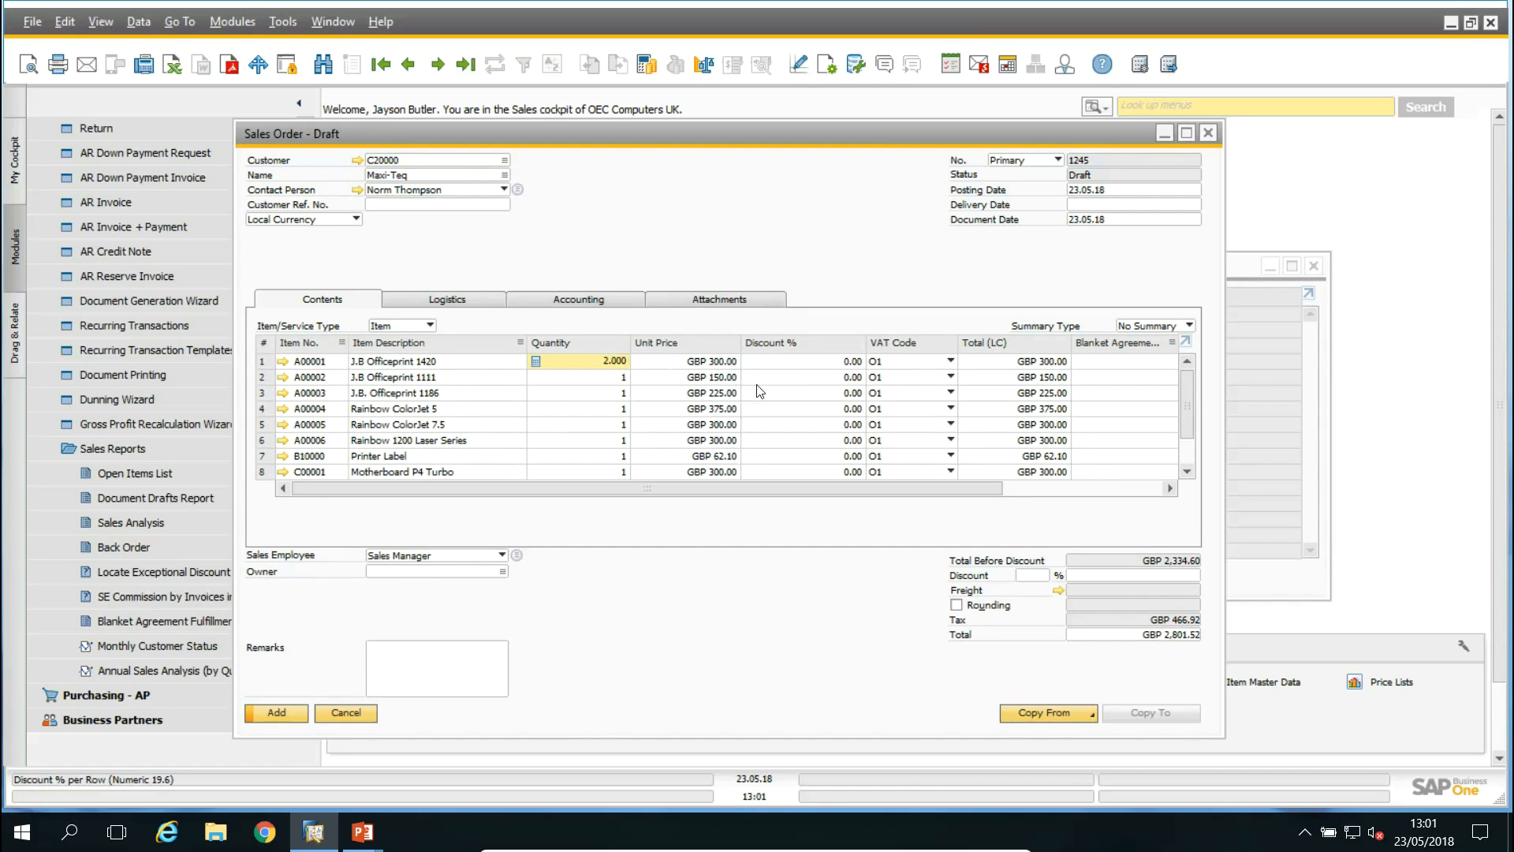
pyautogui.press('Down')
pyautogui.write('3')
pyautogui.press('Down')
pyautogui.write('54')
pyautogui.press('Down')
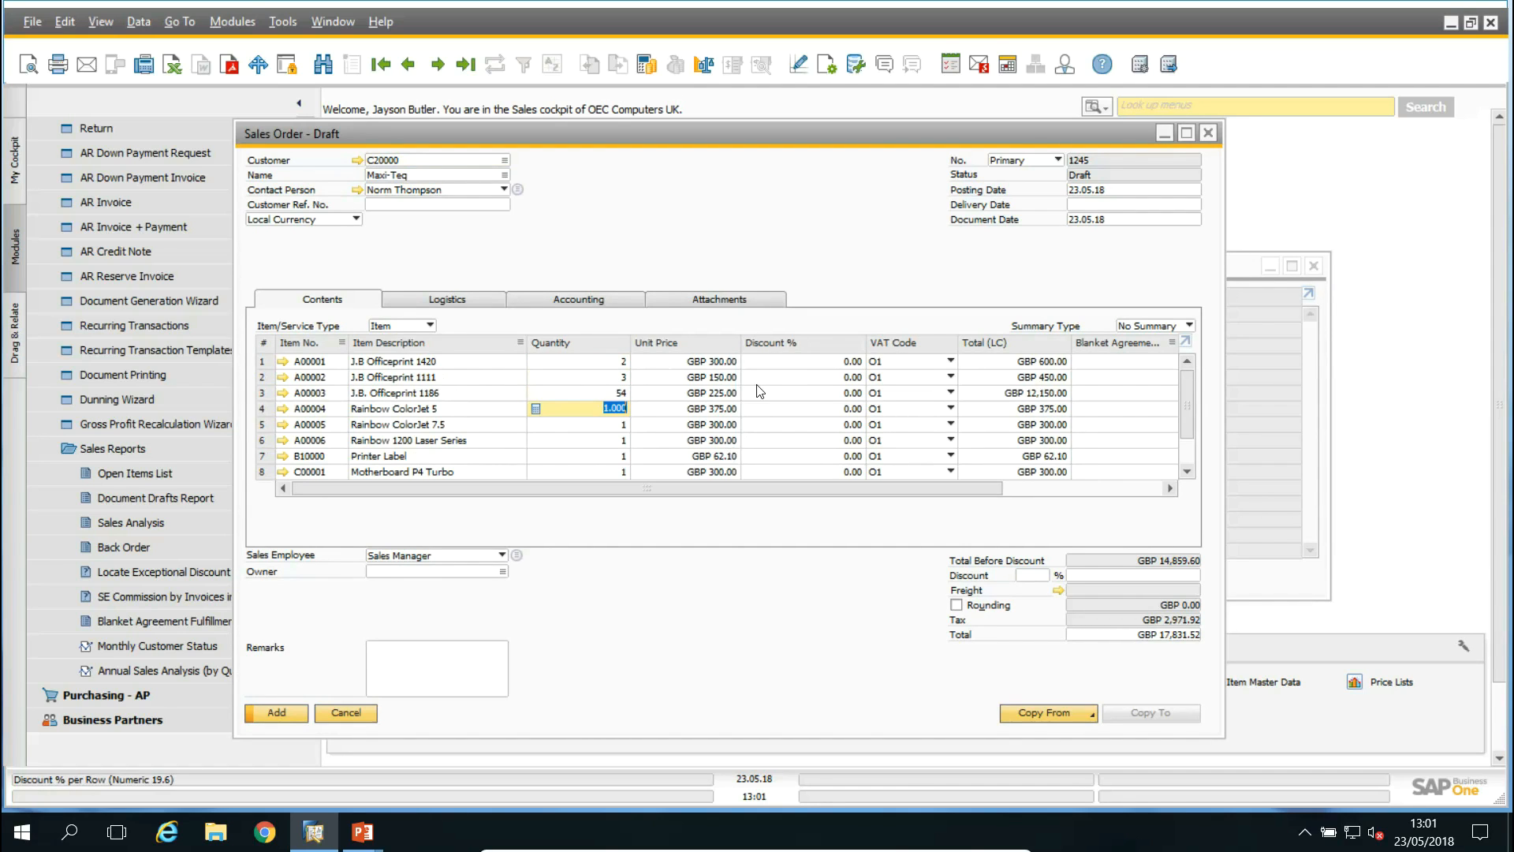
# Set the quantity of Rainbow ColorJet 5 to 5 and of Rainbow 1200 Laser Series to 6, continuing past the availability check
pyautogui.write('5')
pyautogui.press('Down')
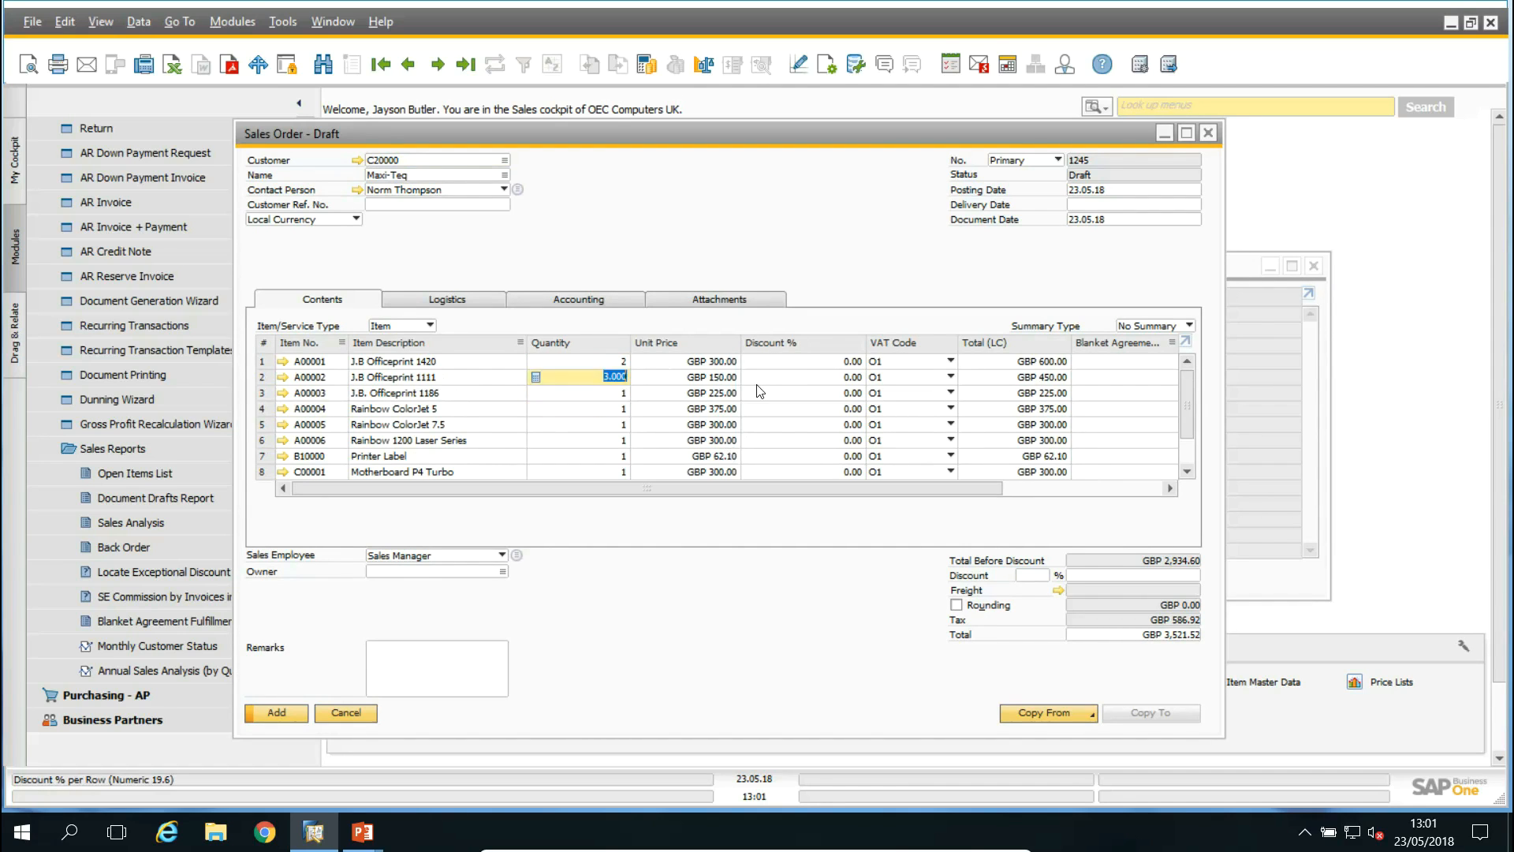
pyautogui.write('3')
pyautogui.press('Down')
pyautogui.write('54')
pyautogui.press('Down')
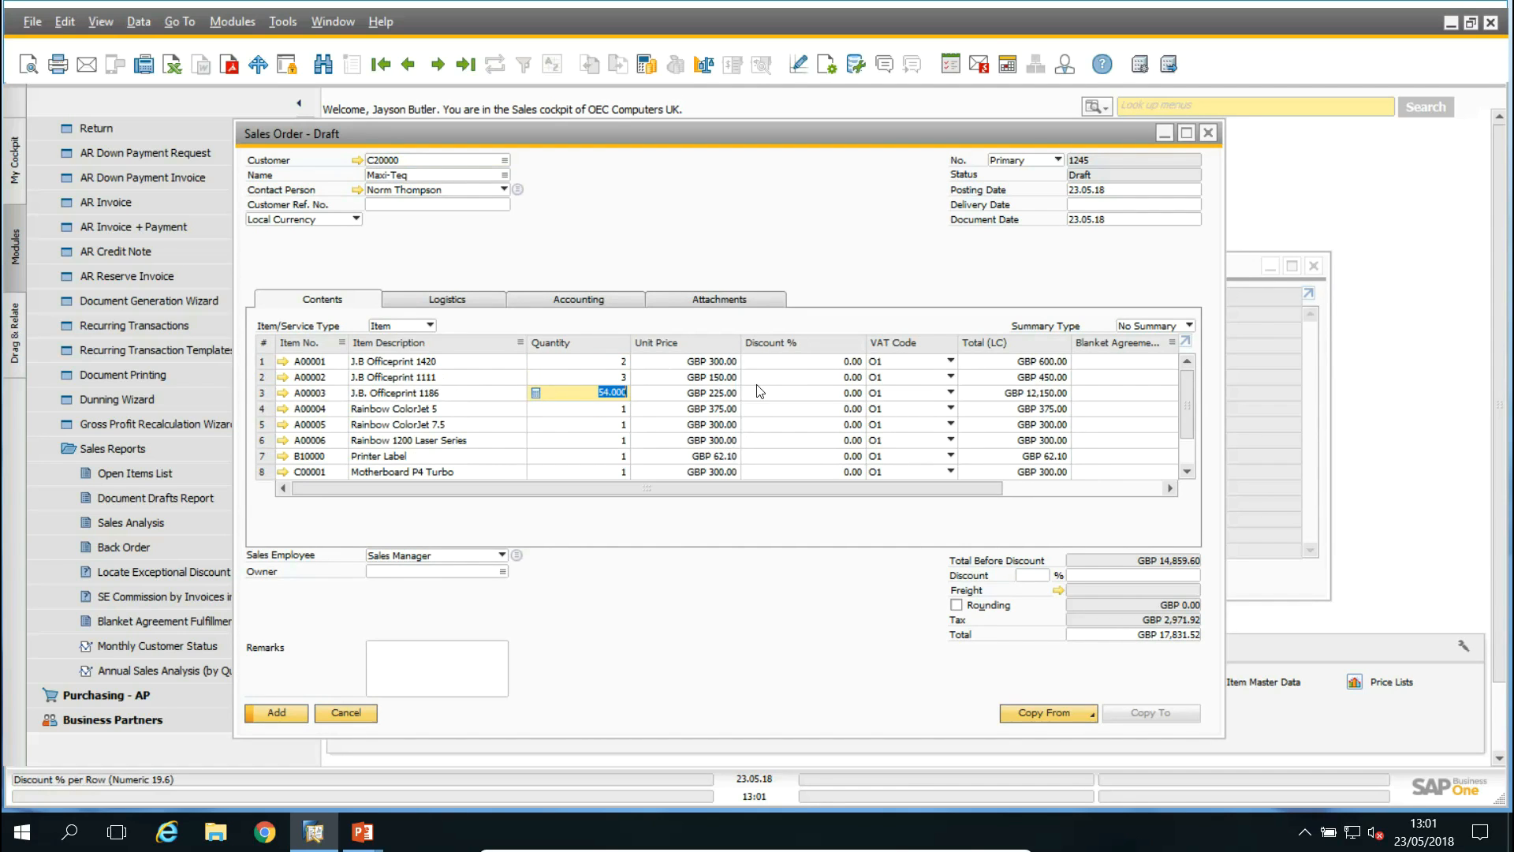
pyautogui.write('5')
pyautogui.press('Down')
pyautogui.press('Down')
pyautogui.write('6')
pyautogui.press('Down')
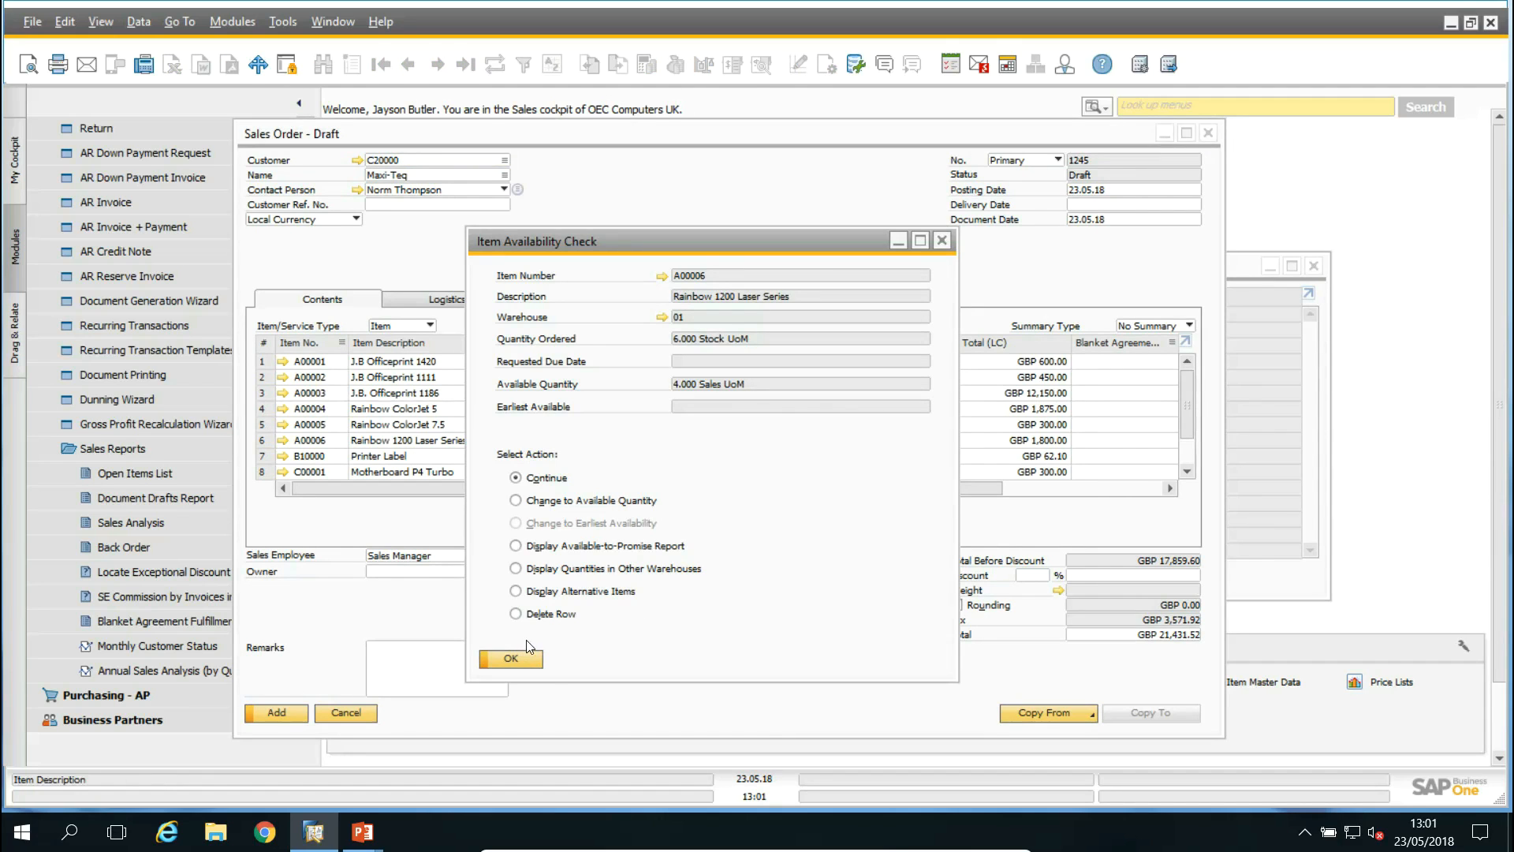
pyautogui.click(521, 660)
# Set the quantity of J.B. Officeprint 1186 to 5 and check the remaining item rows
pyautogui.click(608, 393)
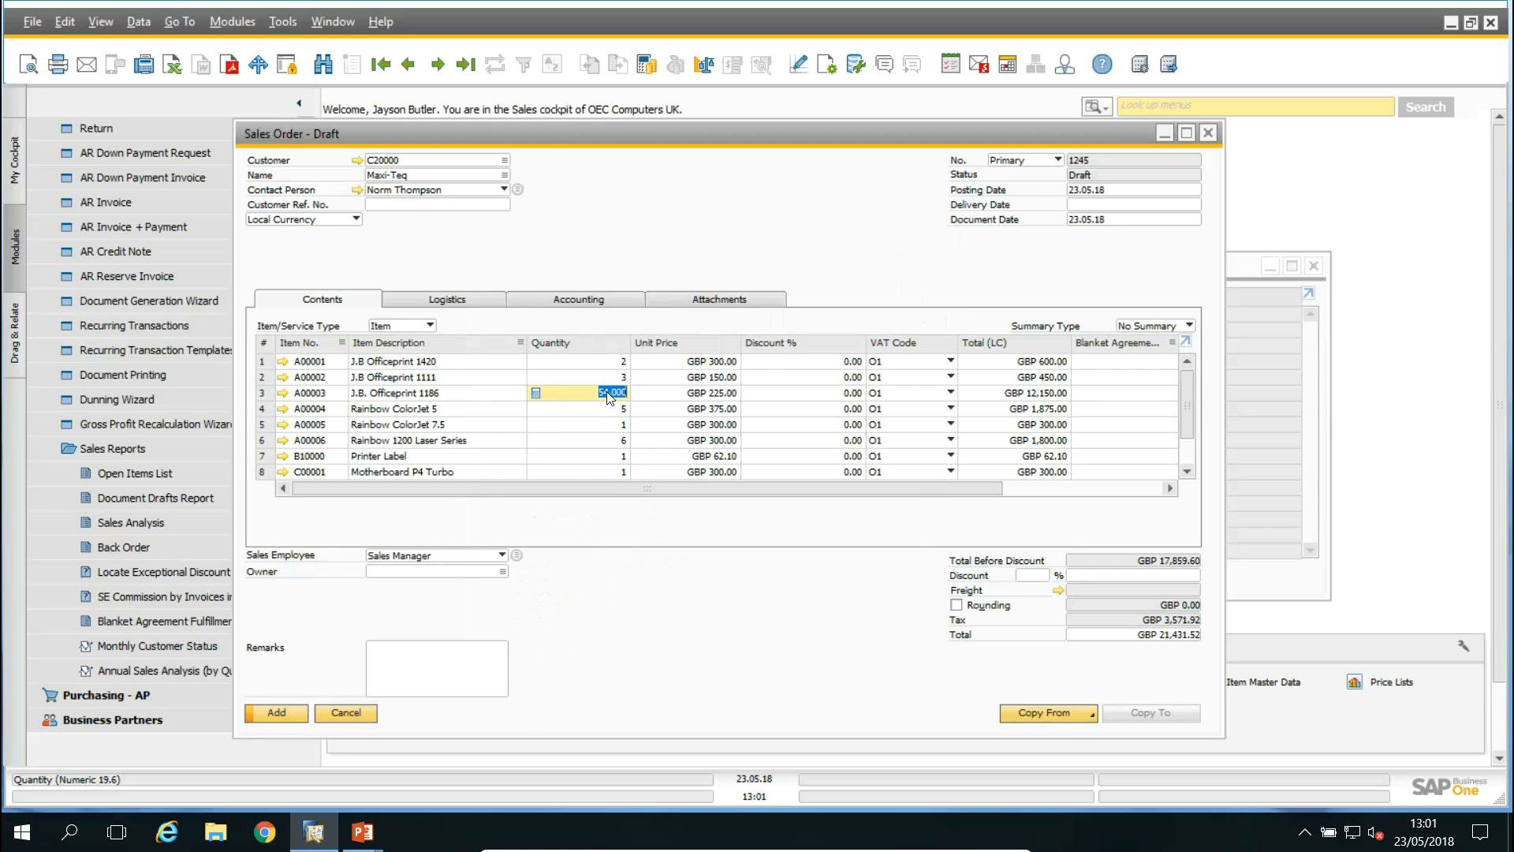
pyautogui.write('5')
pyautogui.moveTo(1190, 402); pyautogui.dragTo(1190, 437)
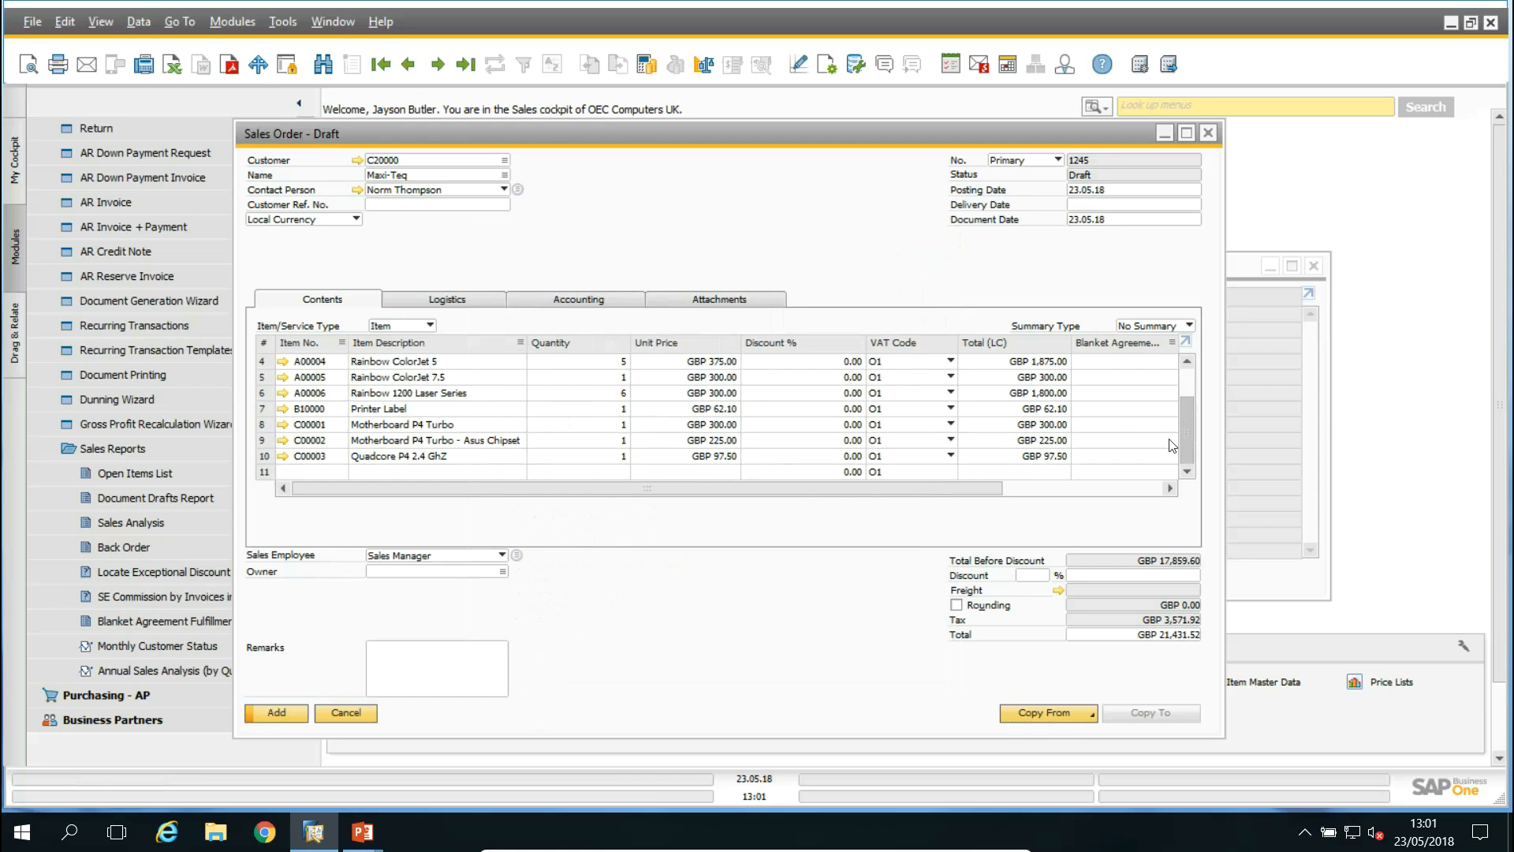
# Set the delivery date to 23.05.18 with the today shortcut and apply it to the existing rows
pyautogui.click(1087, 205)
pyautogui.write('t')
pyautogui.press('Tab')
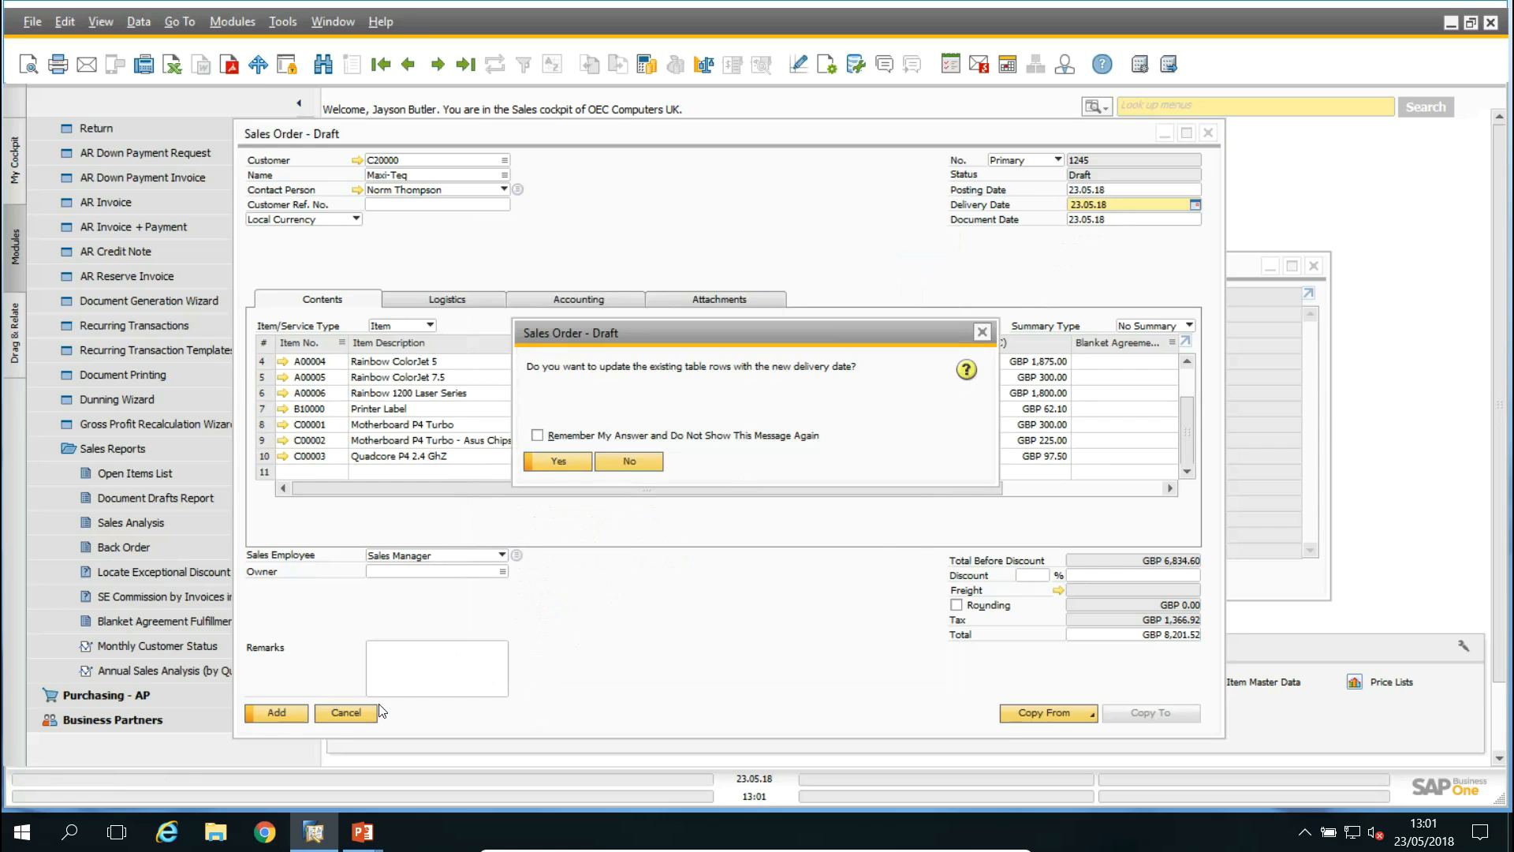
pyautogui.click(564, 461)
# Add the sales order from the draft, then close the blank order form and the drafts list
pyautogui.click(276, 713)
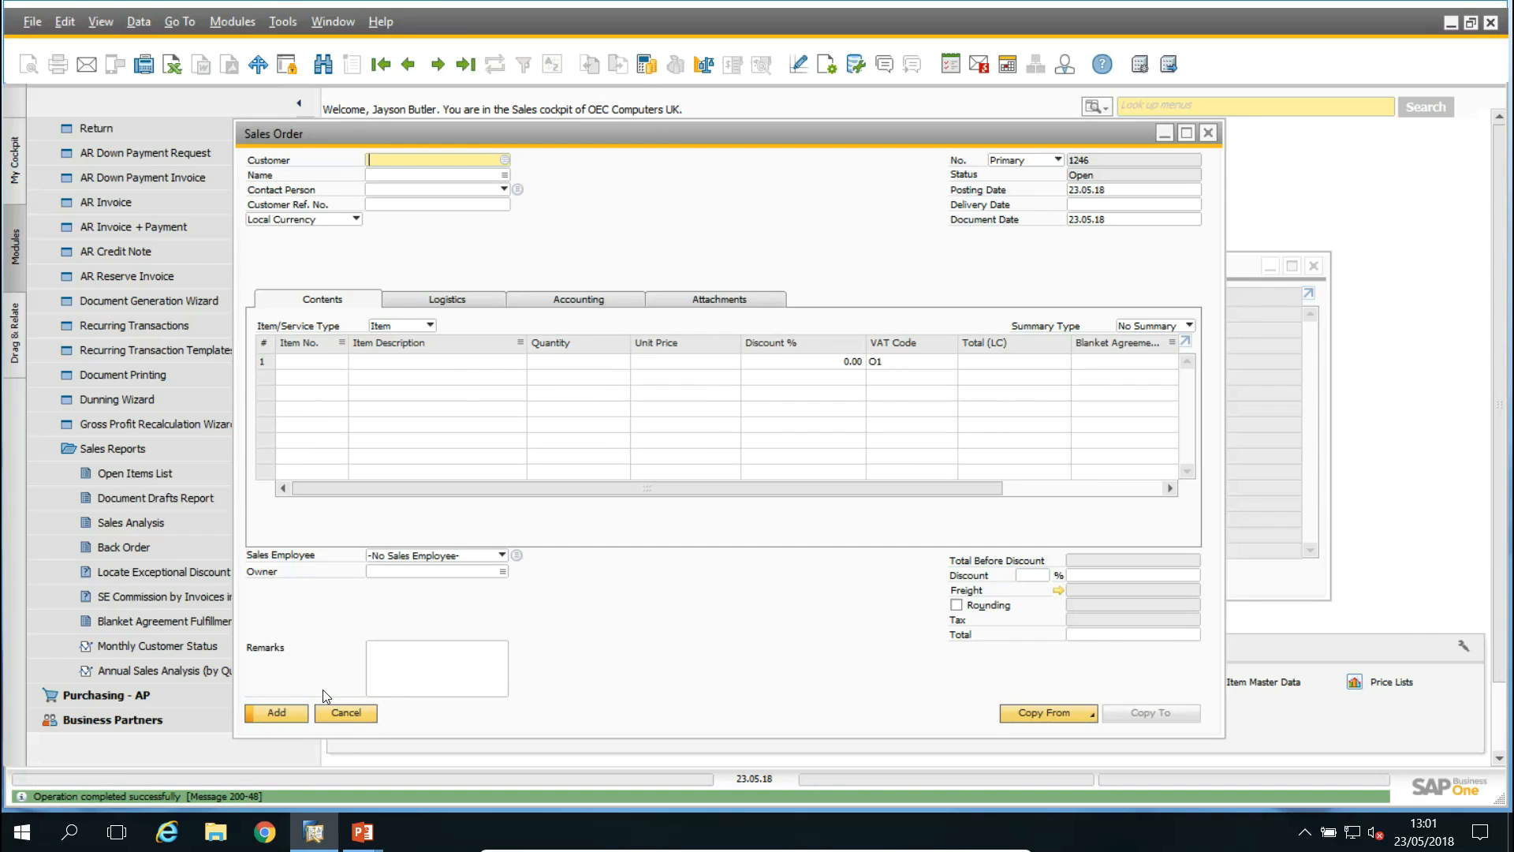
pyautogui.click(344, 713)
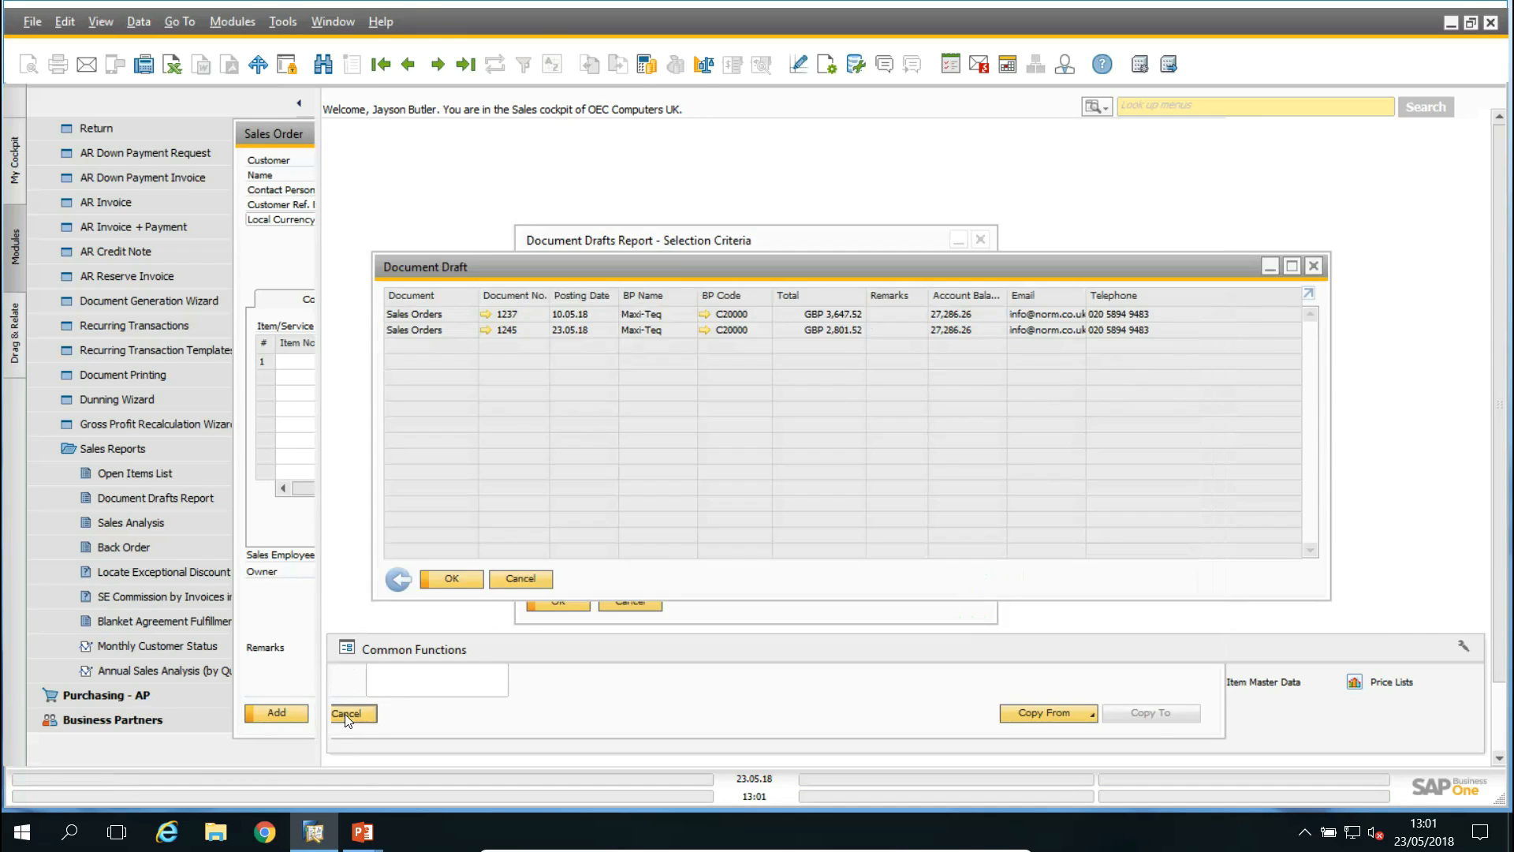
pyautogui.click(454, 574)
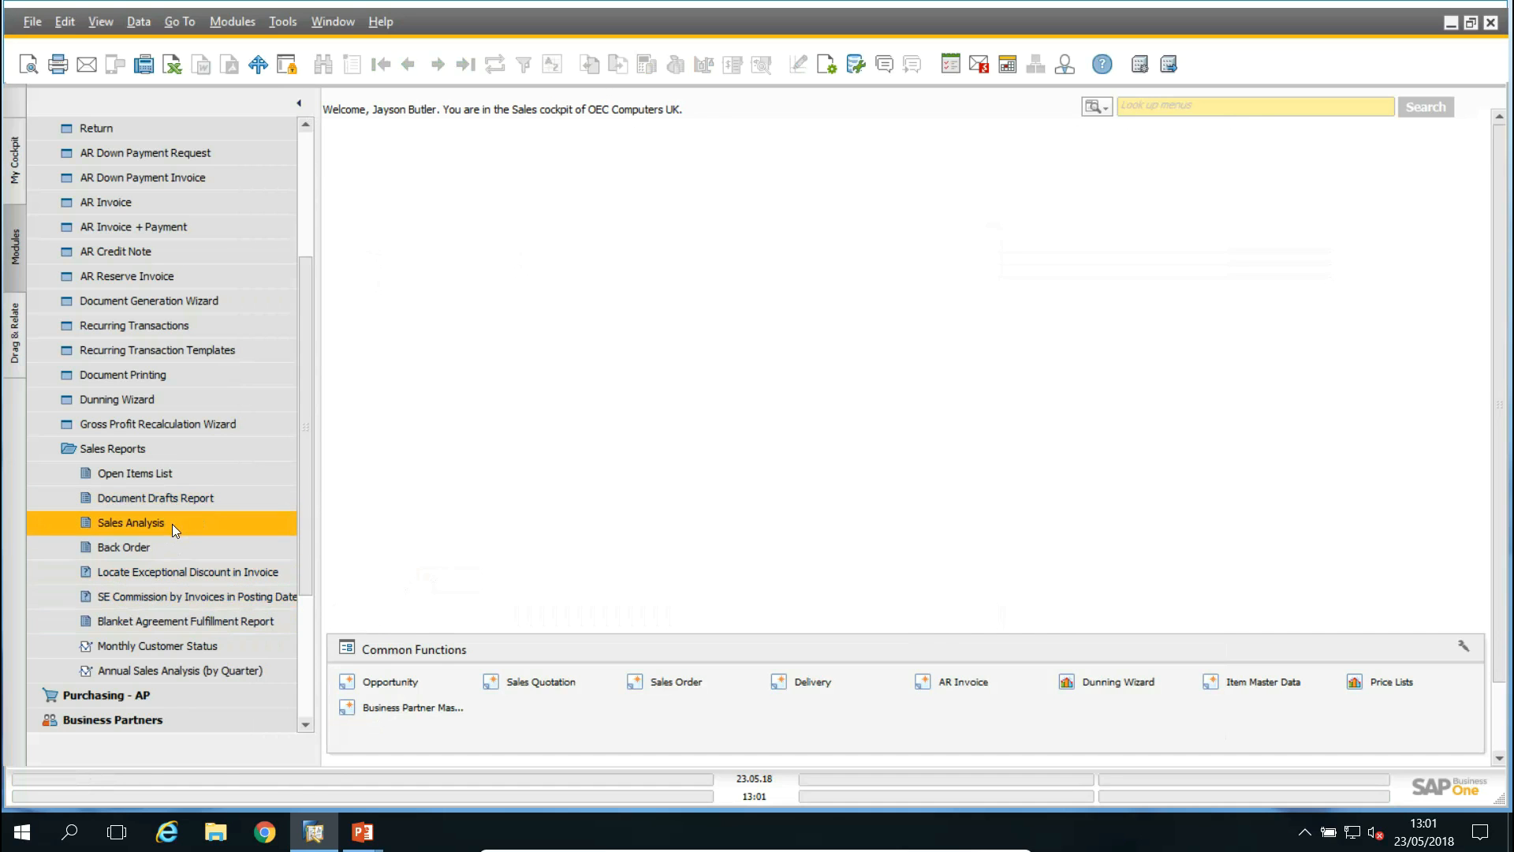
# Run the Document Drafts Report again and reopen the Maxi-Teq sales order draft dated 23.05.18
pyautogui.click(168, 499)
pyautogui.click(580, 603)
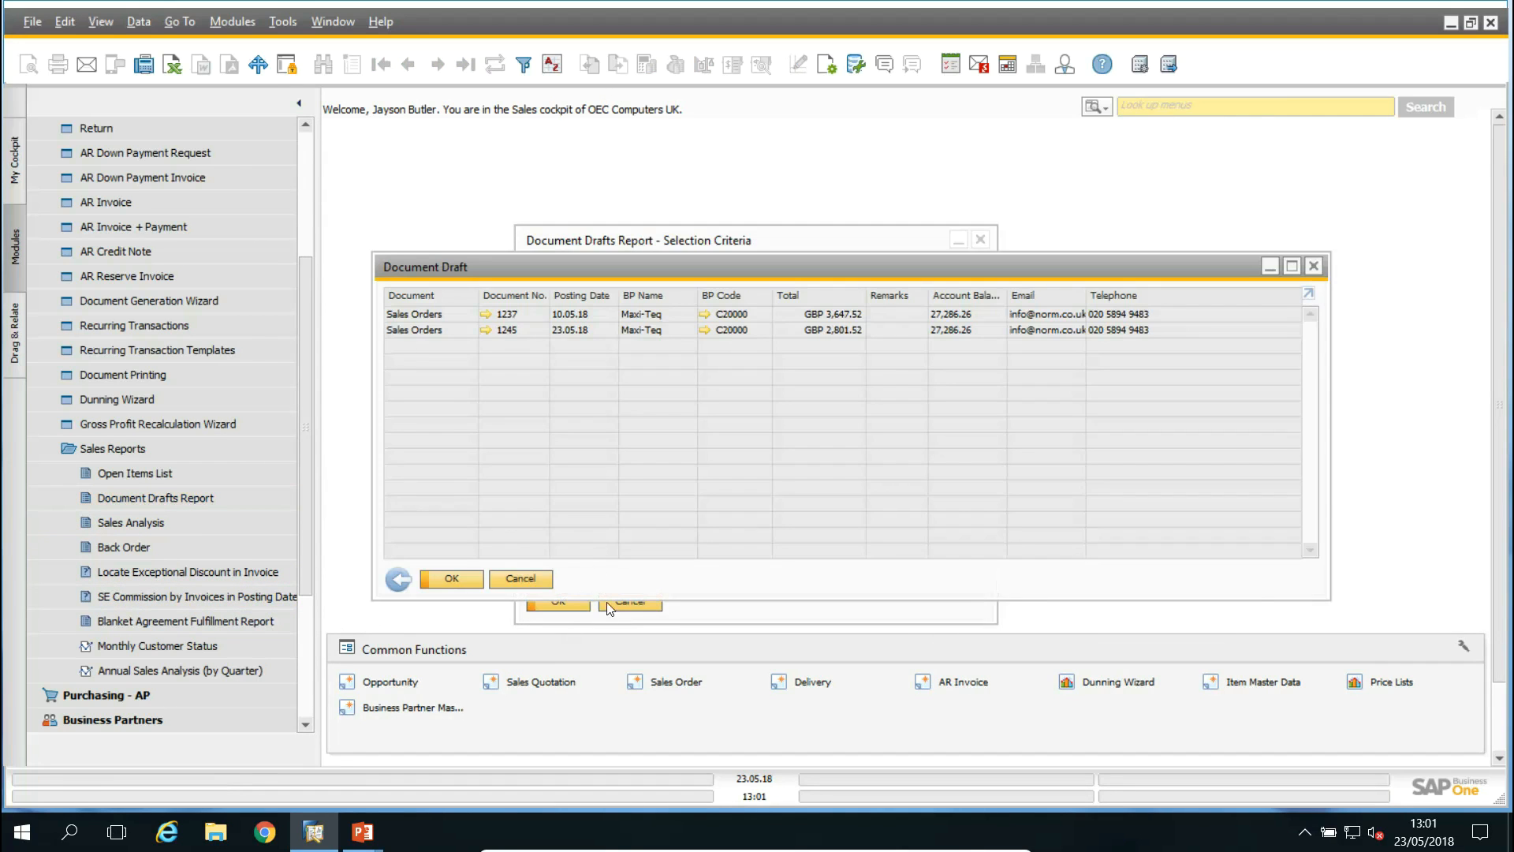
pyautogui.click(486, 330)
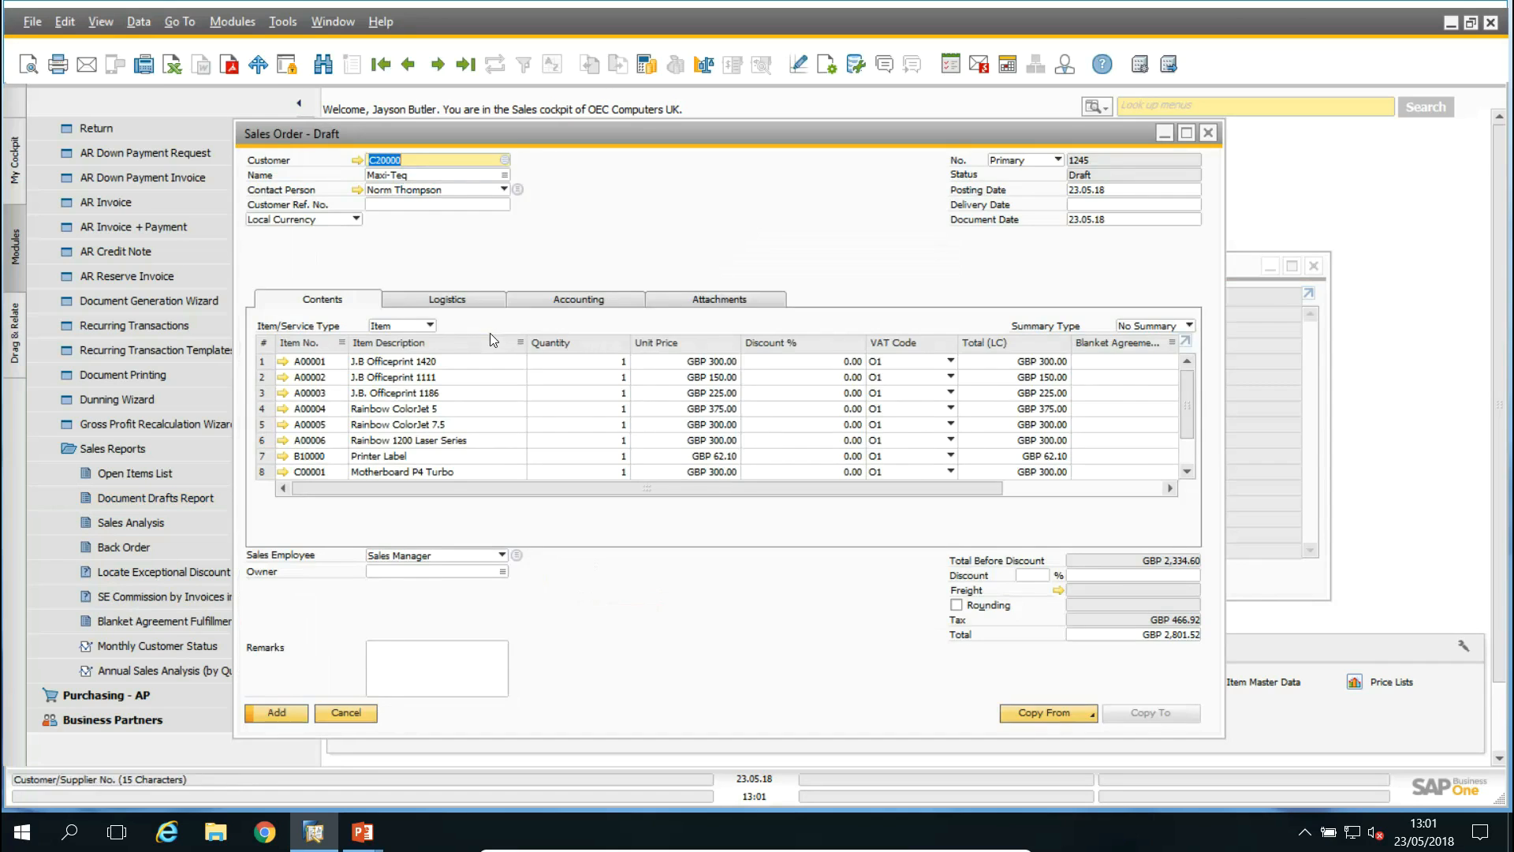
# Delete the rows for items C00001 and C00002 from the draft sales order
pyautogui.scroll(-1, 1188, 404)
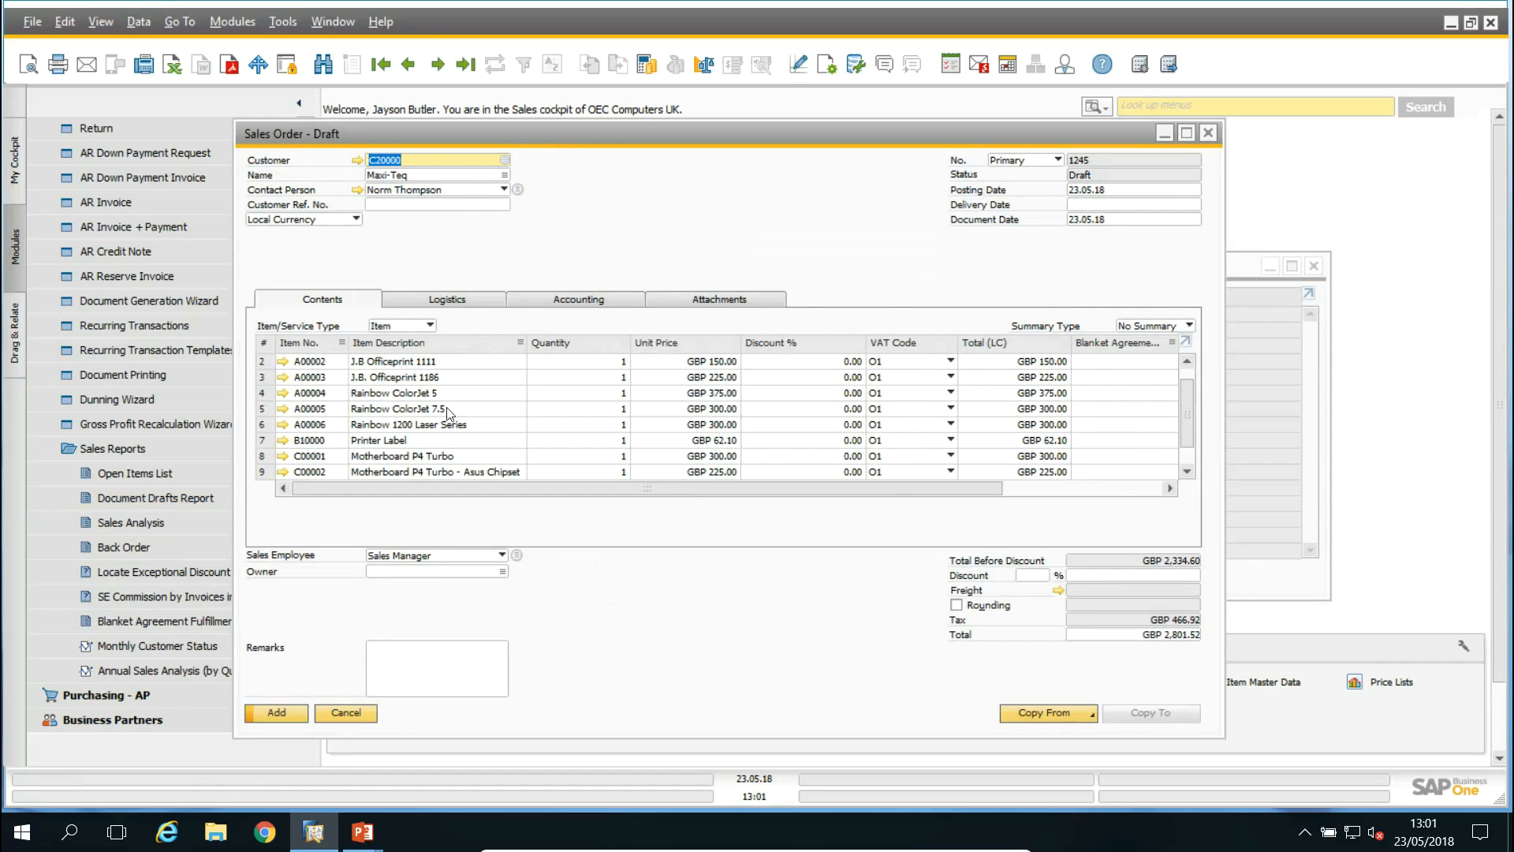
pyautogui.click(289, 455)
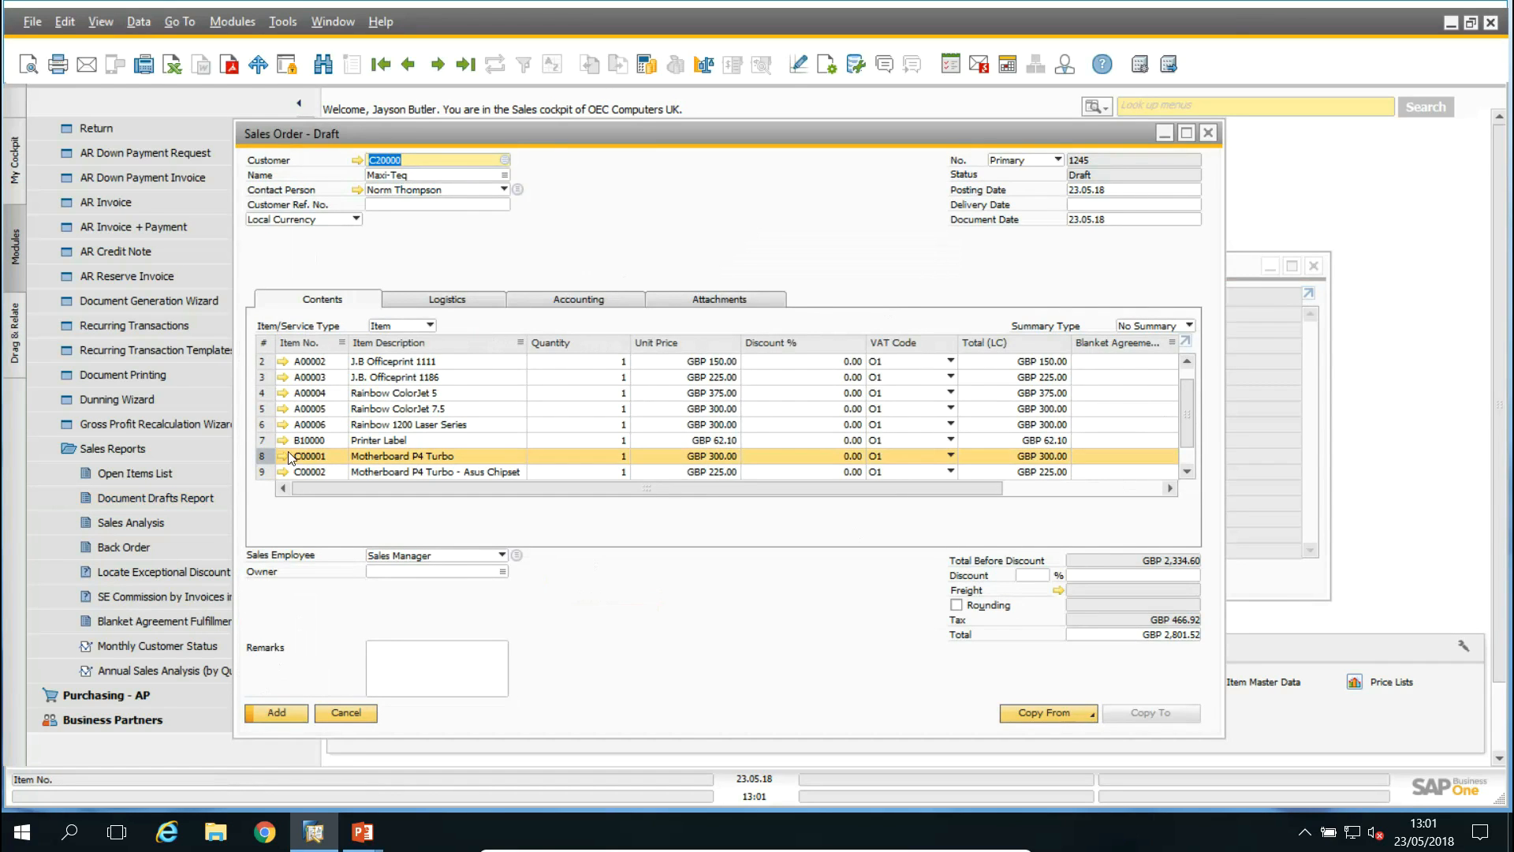
pyautogui.hotkey('ctrl', 'k')
pyautogui.hotkey('ctrl', 'k')
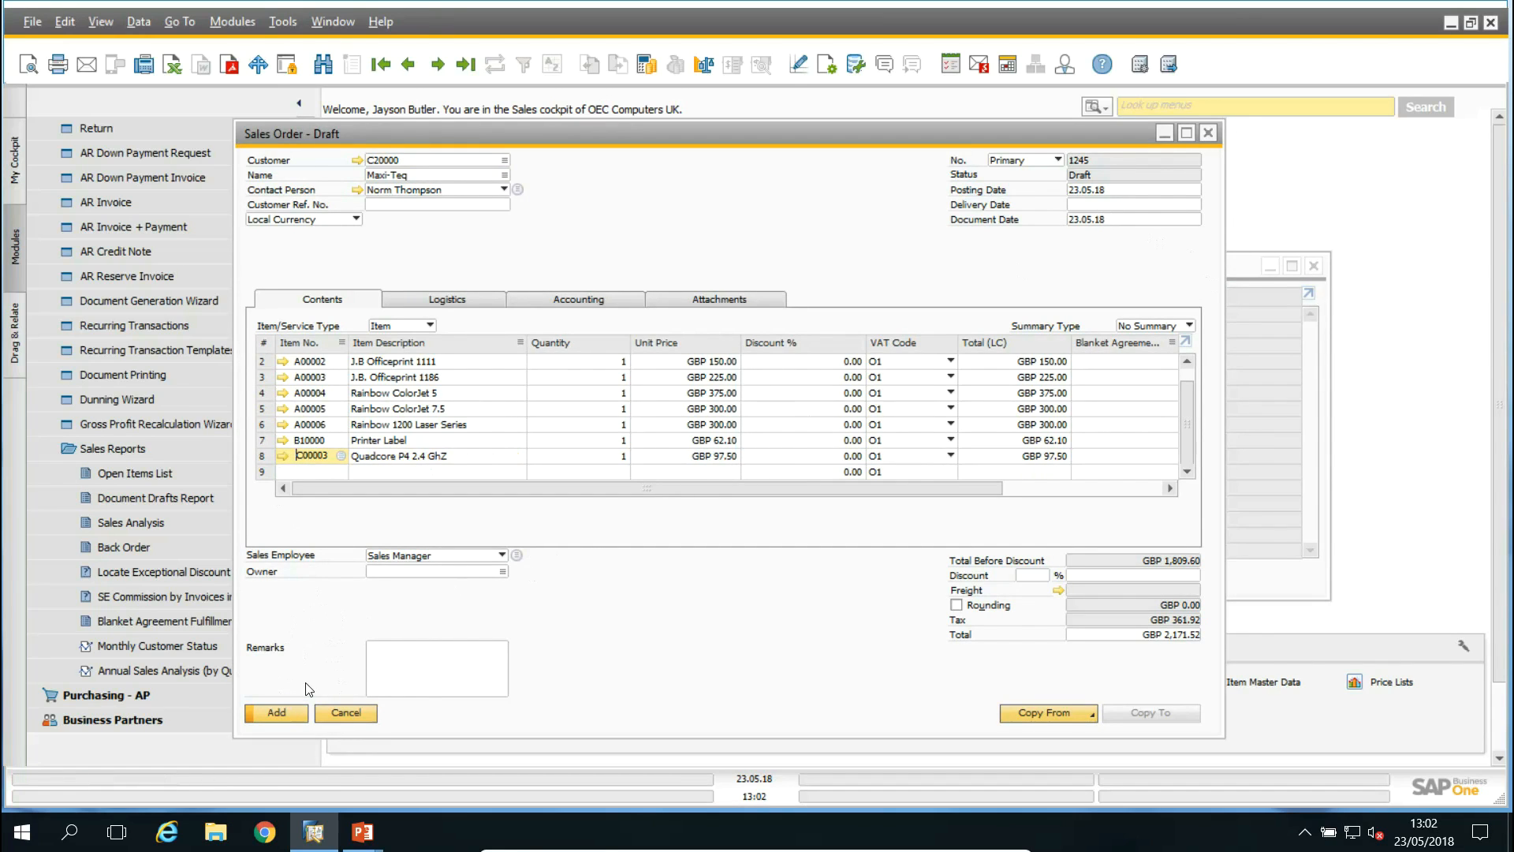
# Try to generate another order from the closed draft, and enter 23.05.18 as its delivery date
pyautogui.click(276, 713)
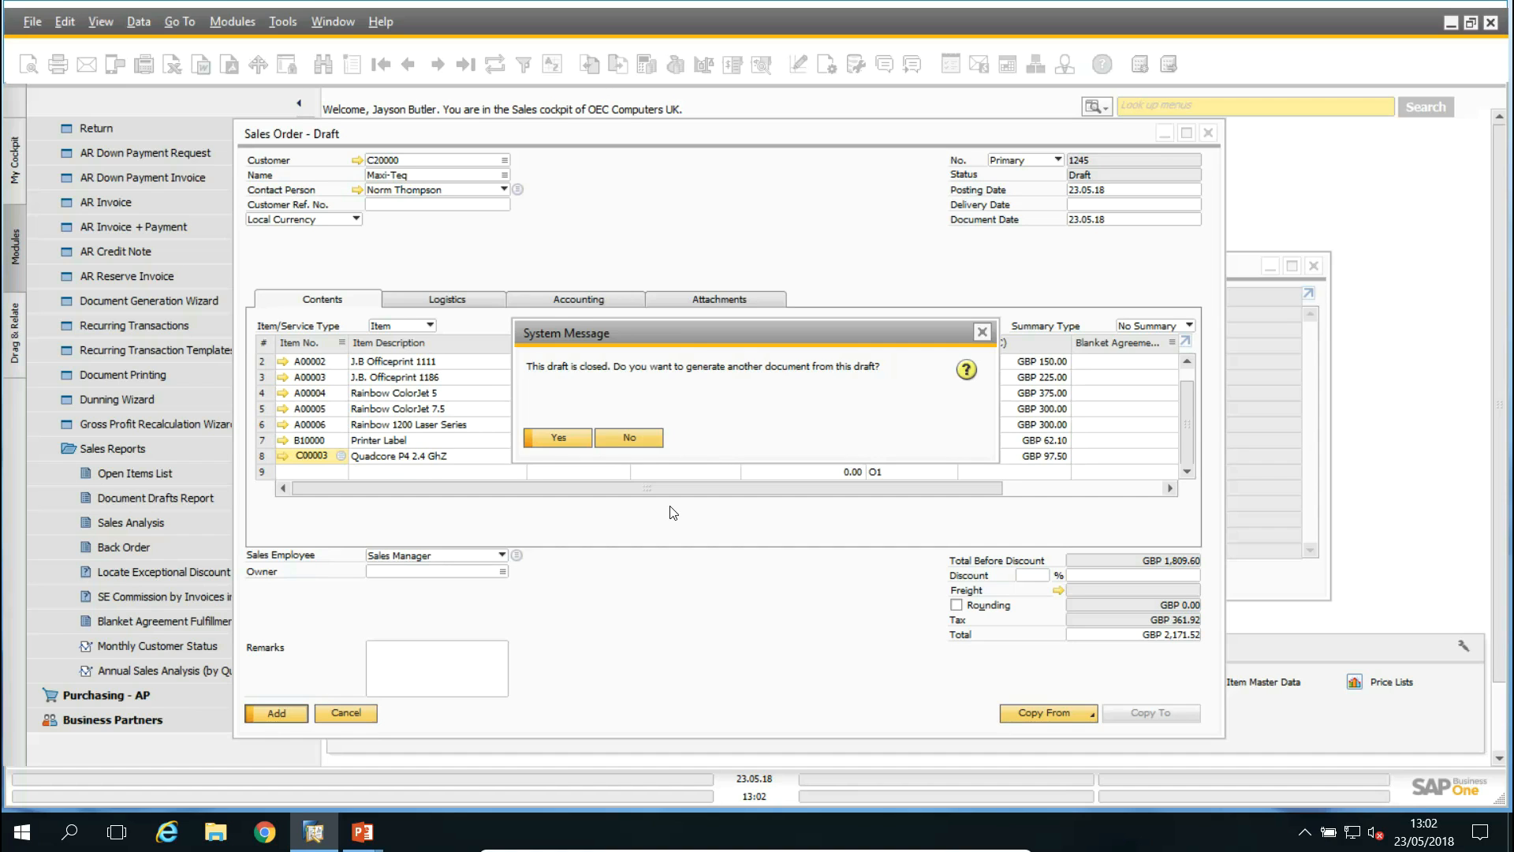
pyautogui.click(559, 439)
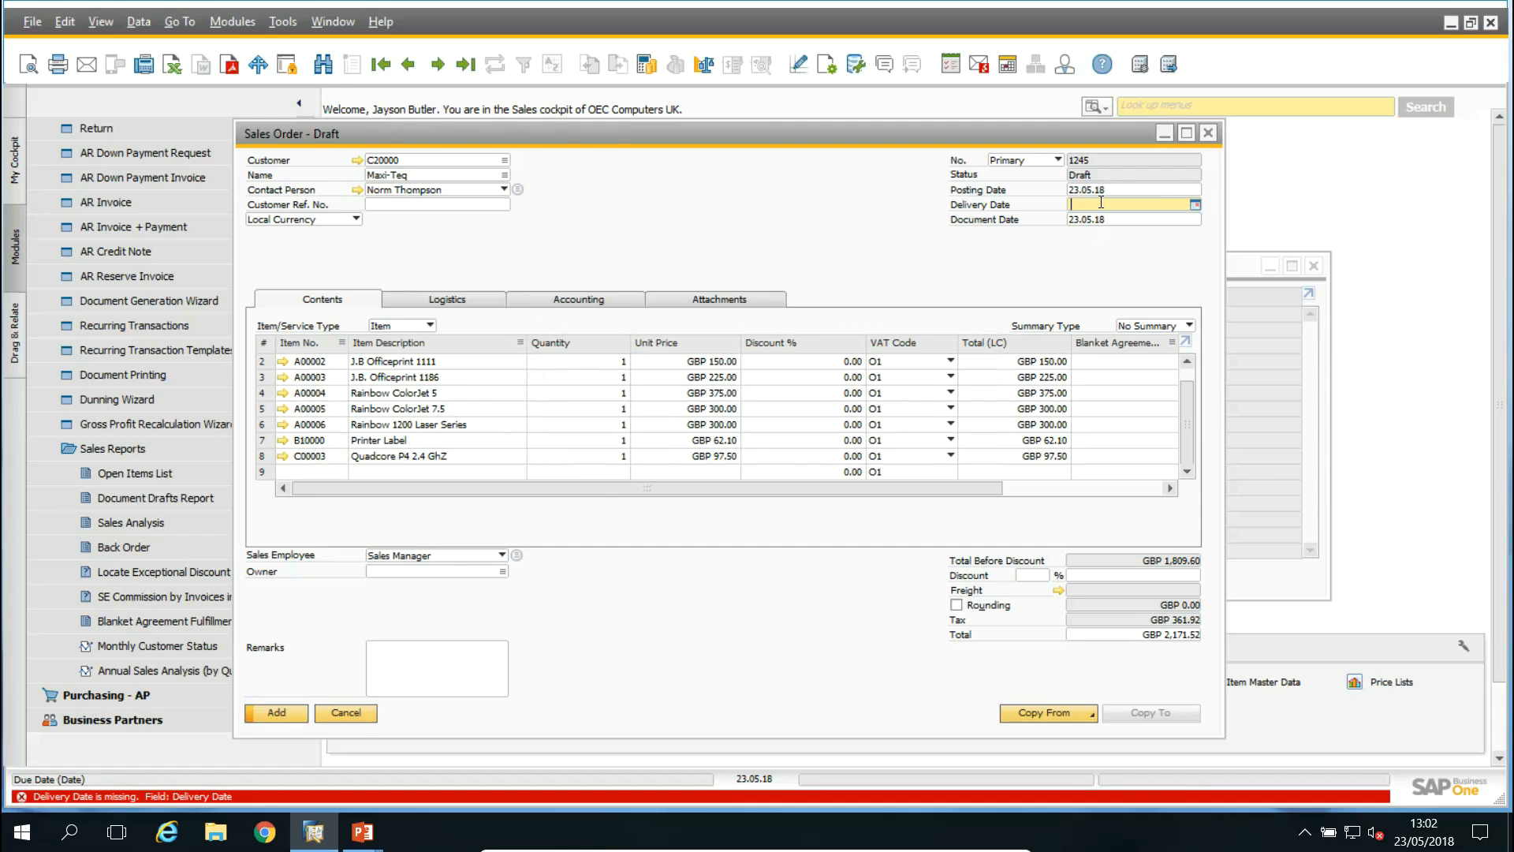
pyautogui.write('23')
pyautogui.press('Tab')
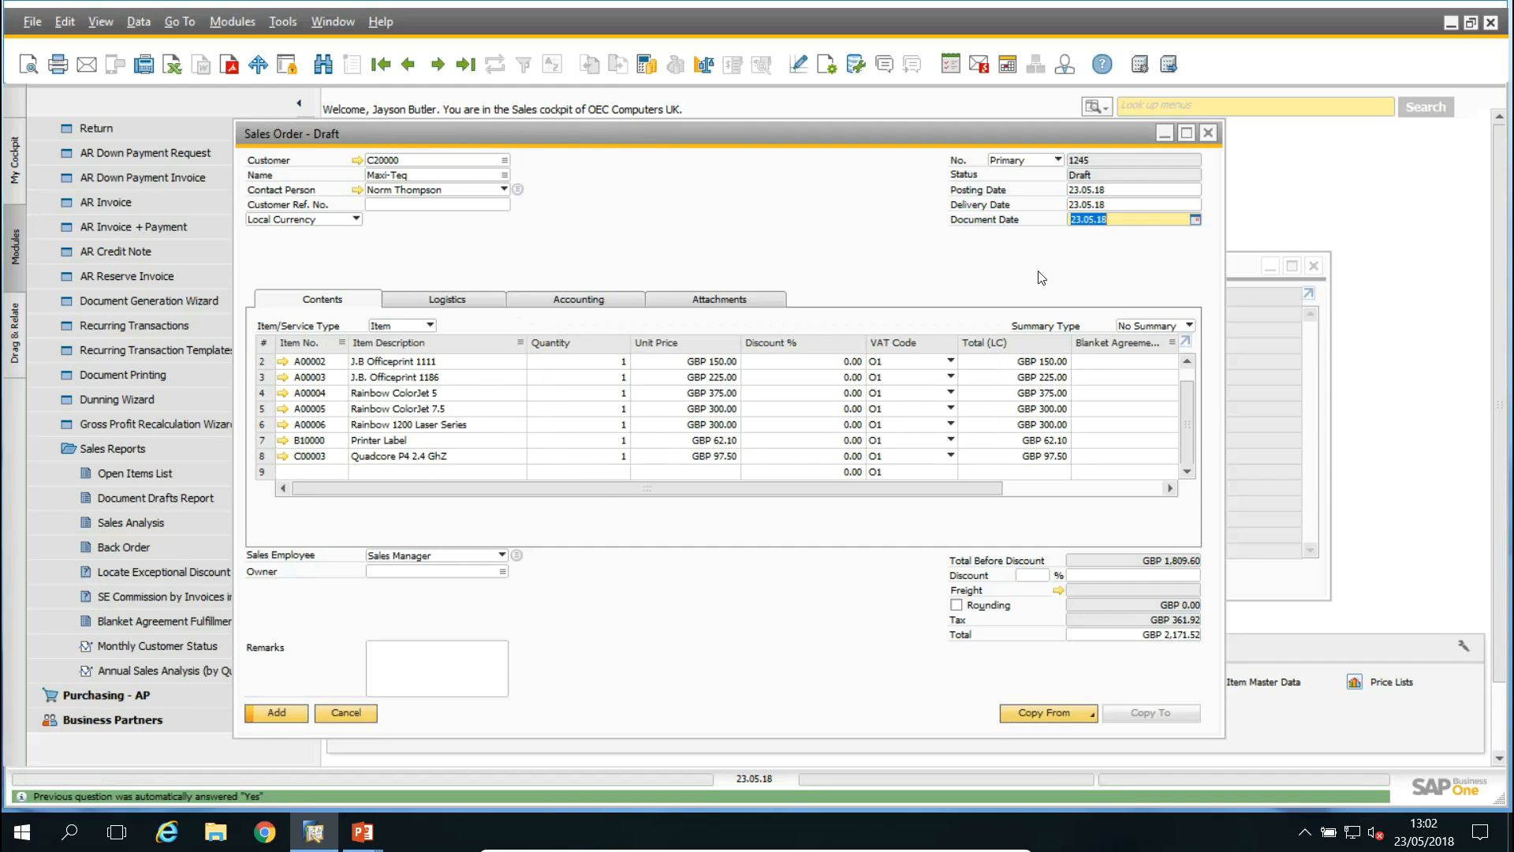
# Add another sales order from the closed draft, then close the draft and the drafts list
pyautogui.click(274, 714)
pyautogui.click(560, 435)
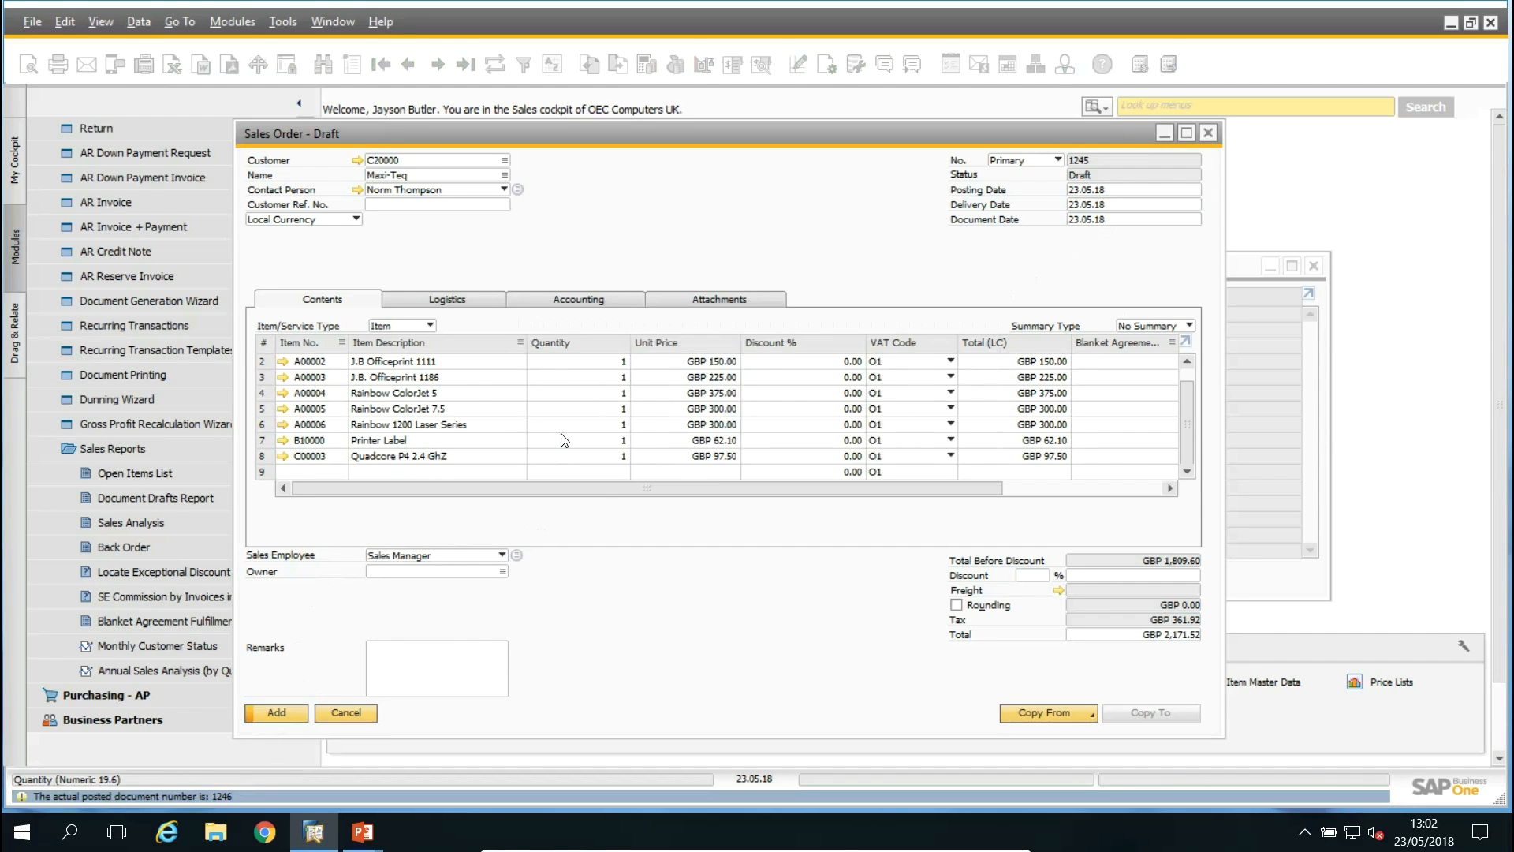
pyautogui.click(1208, 134)
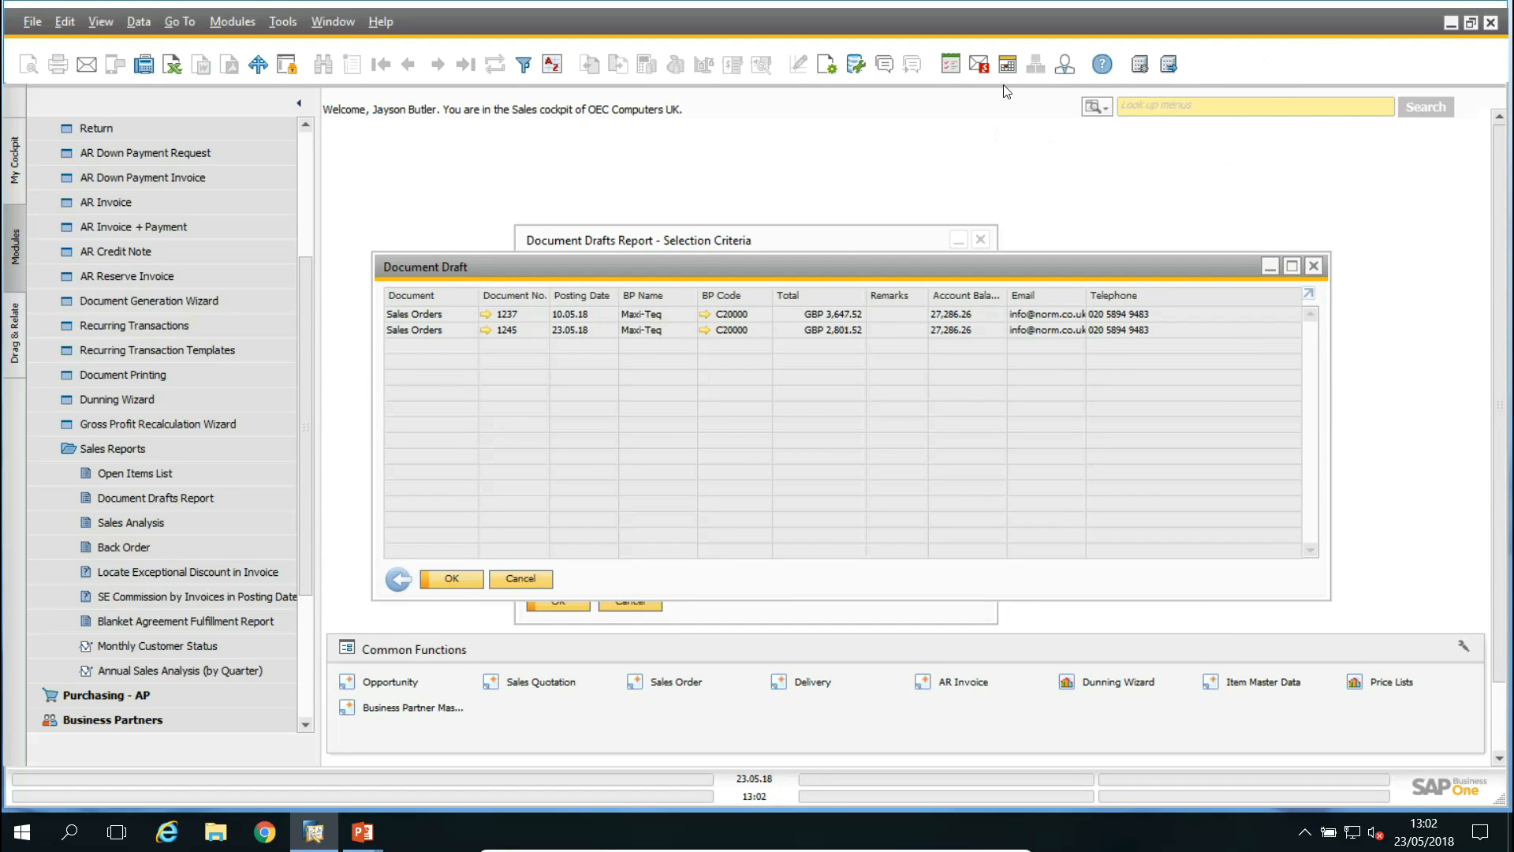
pyautogui.click(1314, 265)
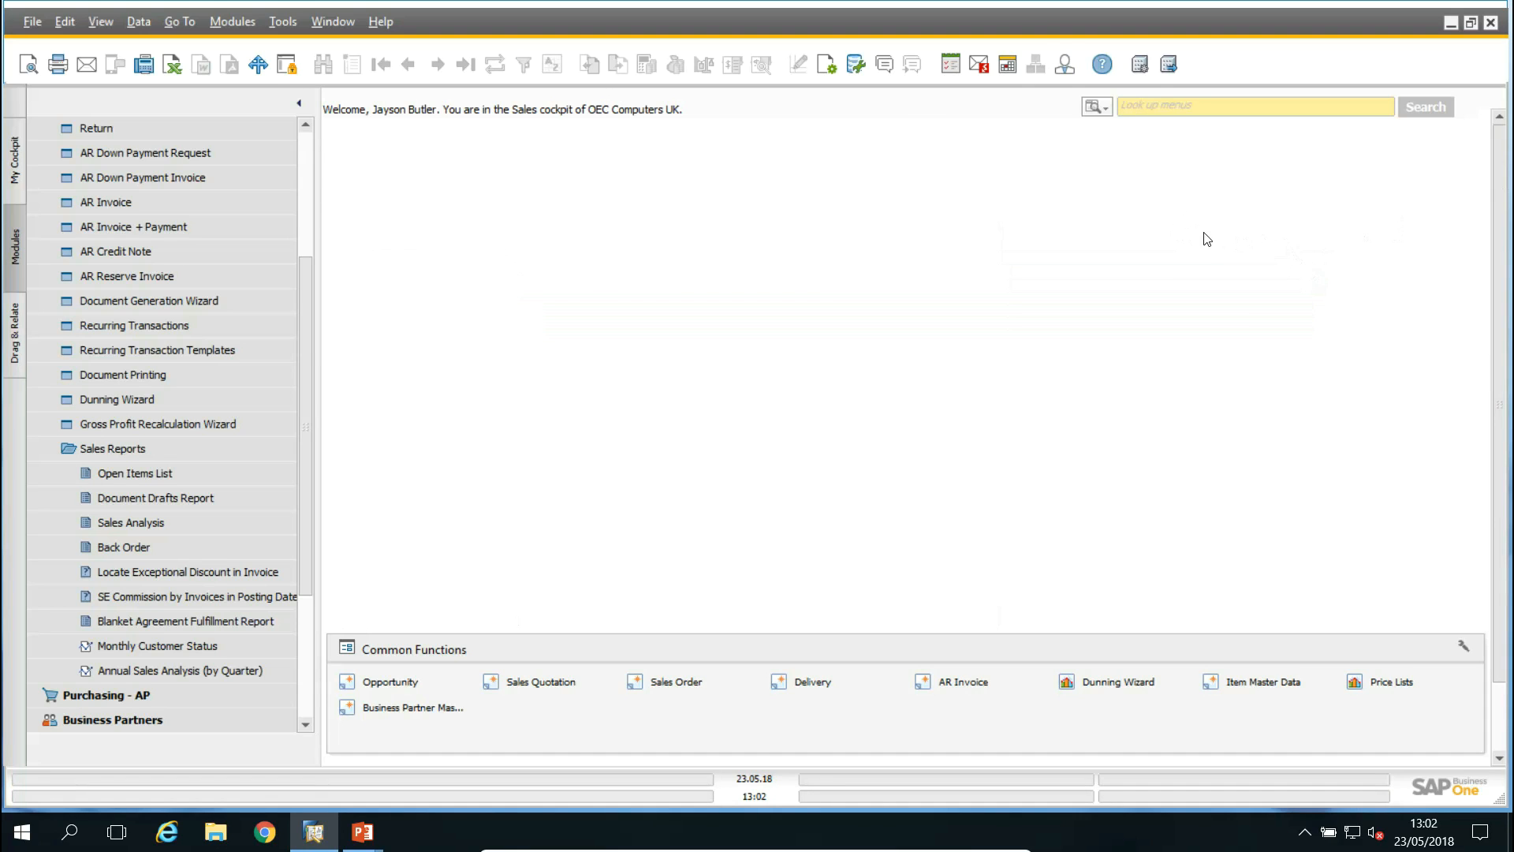
# Open Business Partner Master Data and display the first business partner record
pyautogui.scroll(3, 128, 214)
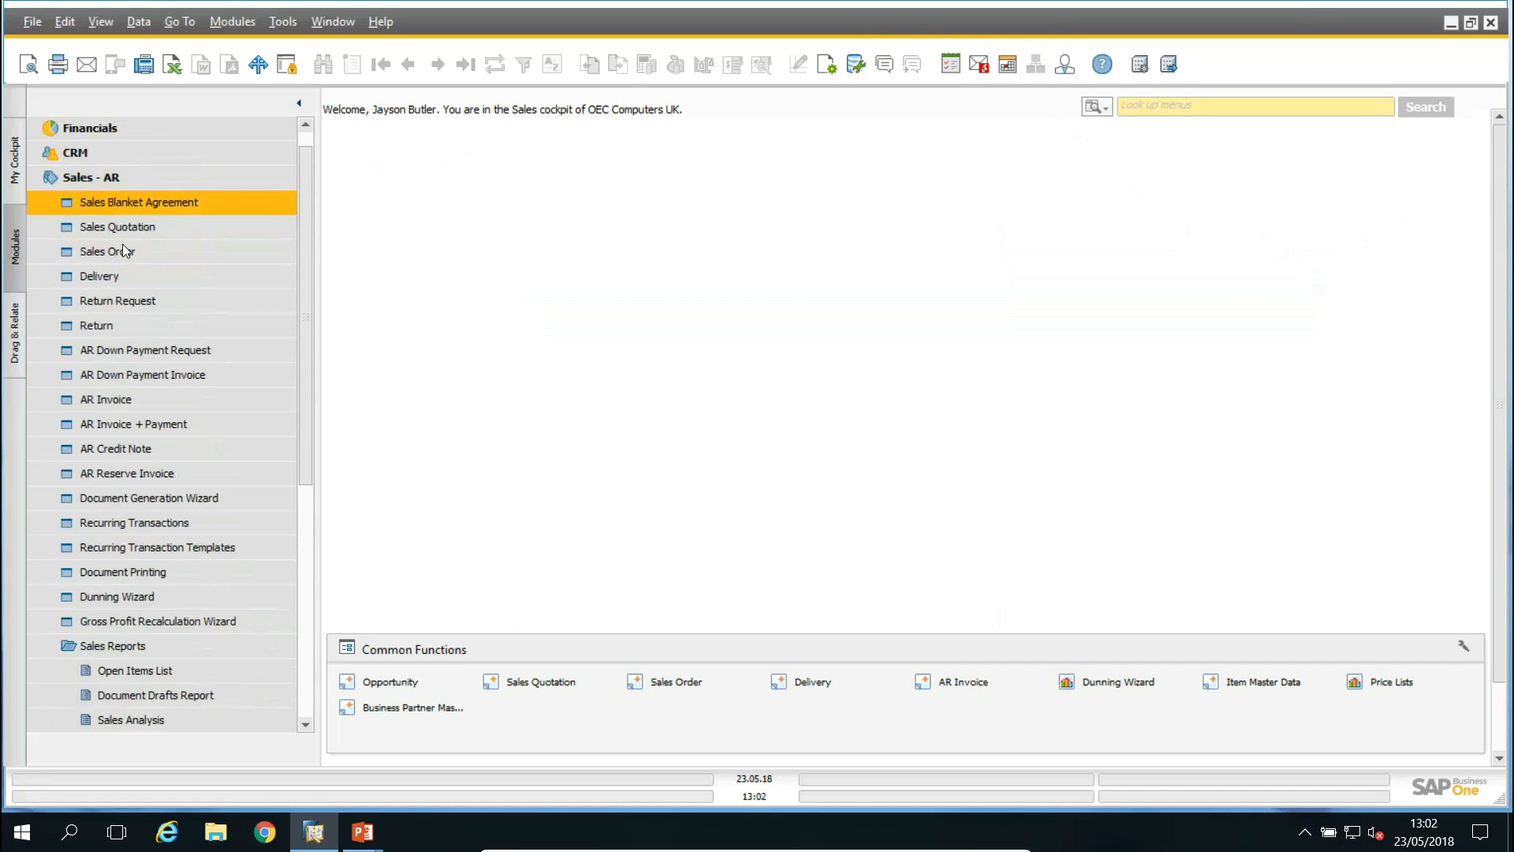
pyautogui.click(99, 177)
pyautogui.click(118, 251)
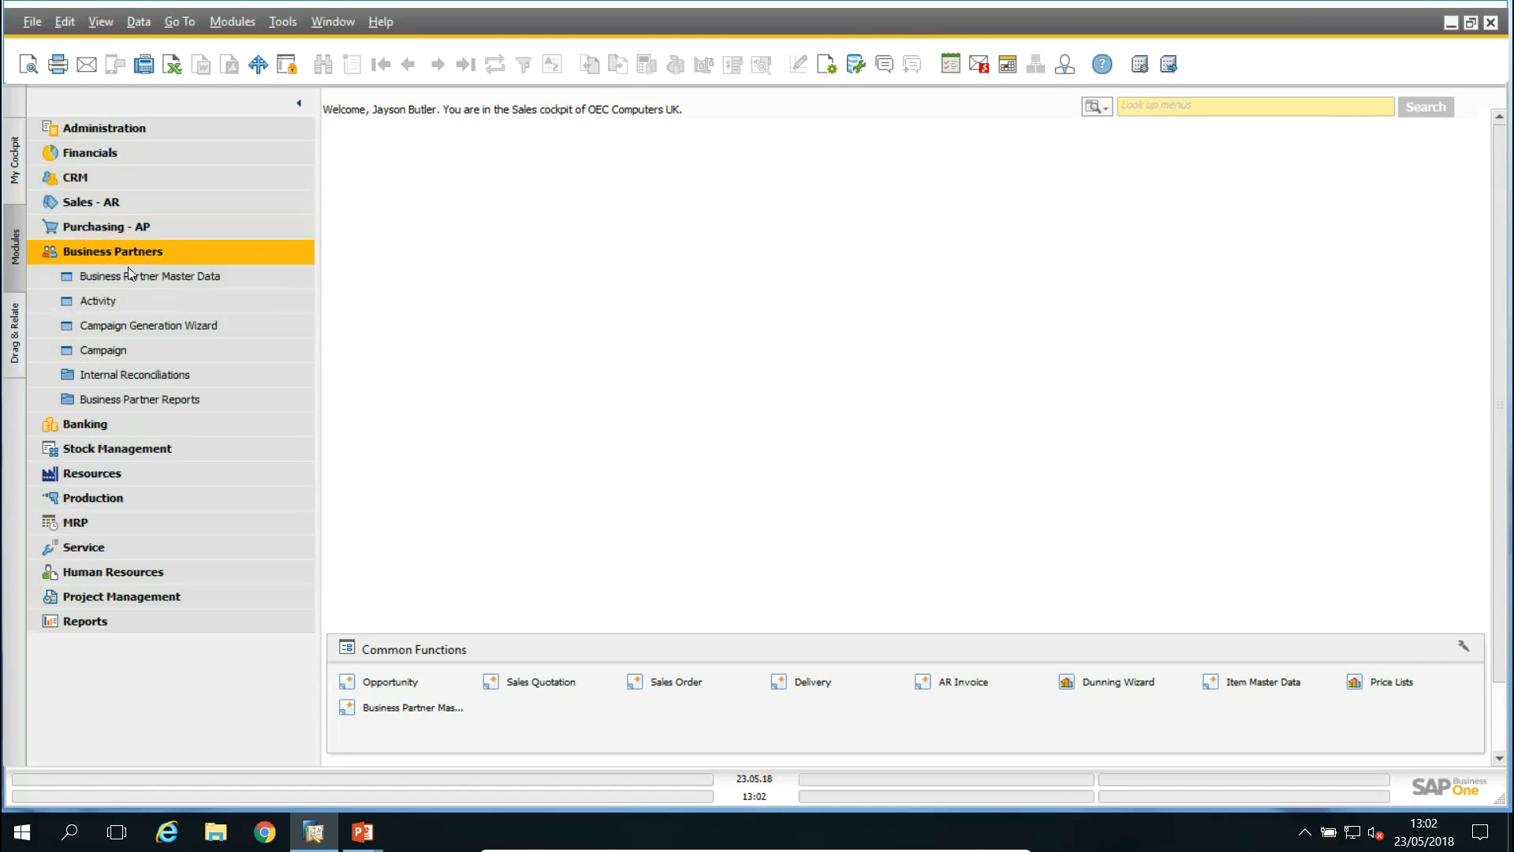
pyautogui.click(170, 278)
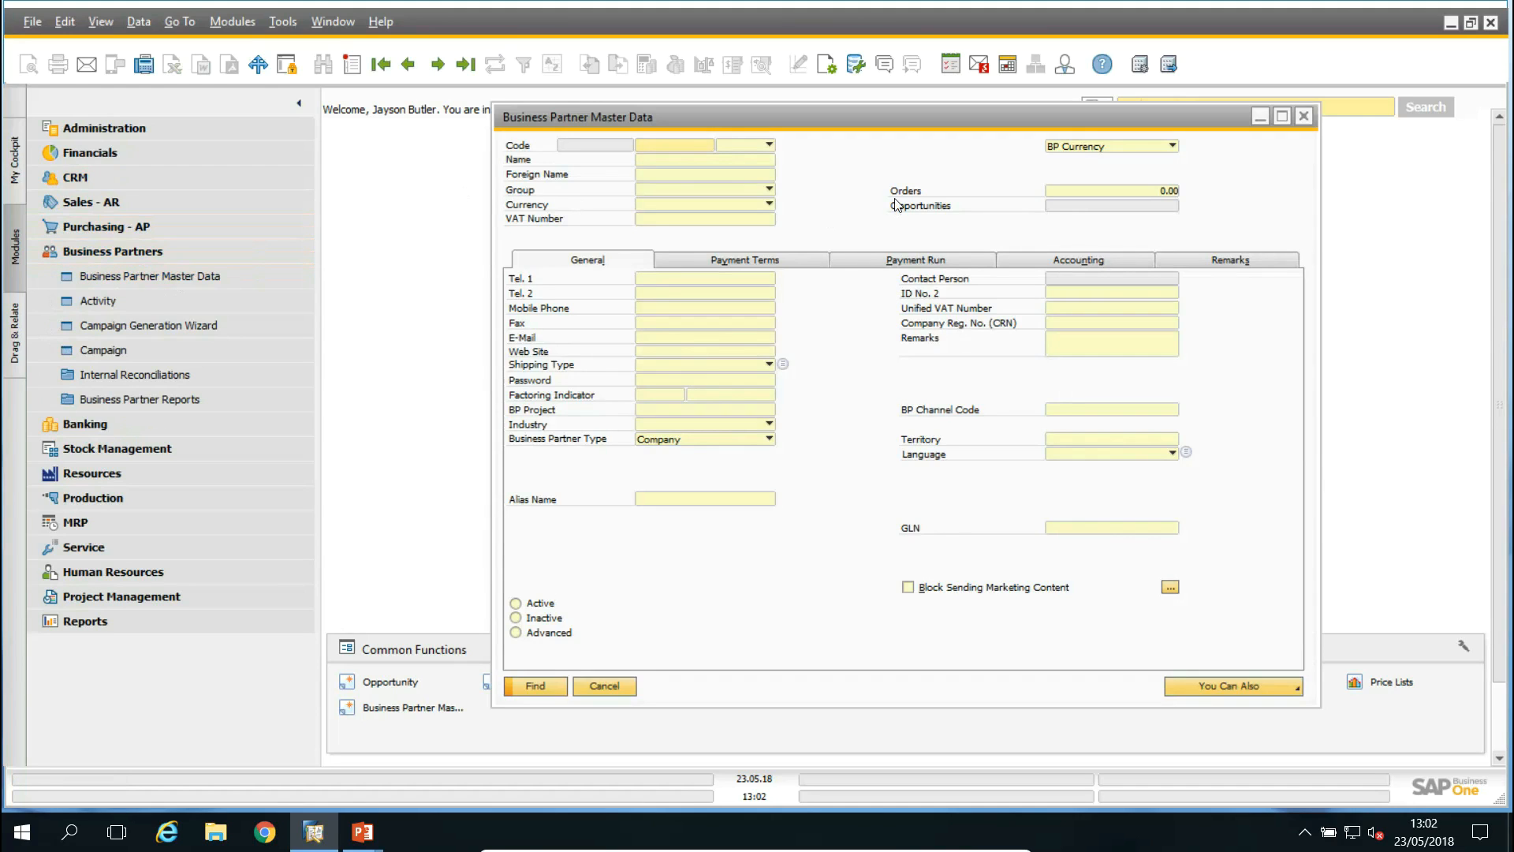
pyautogui.click(377, 67)
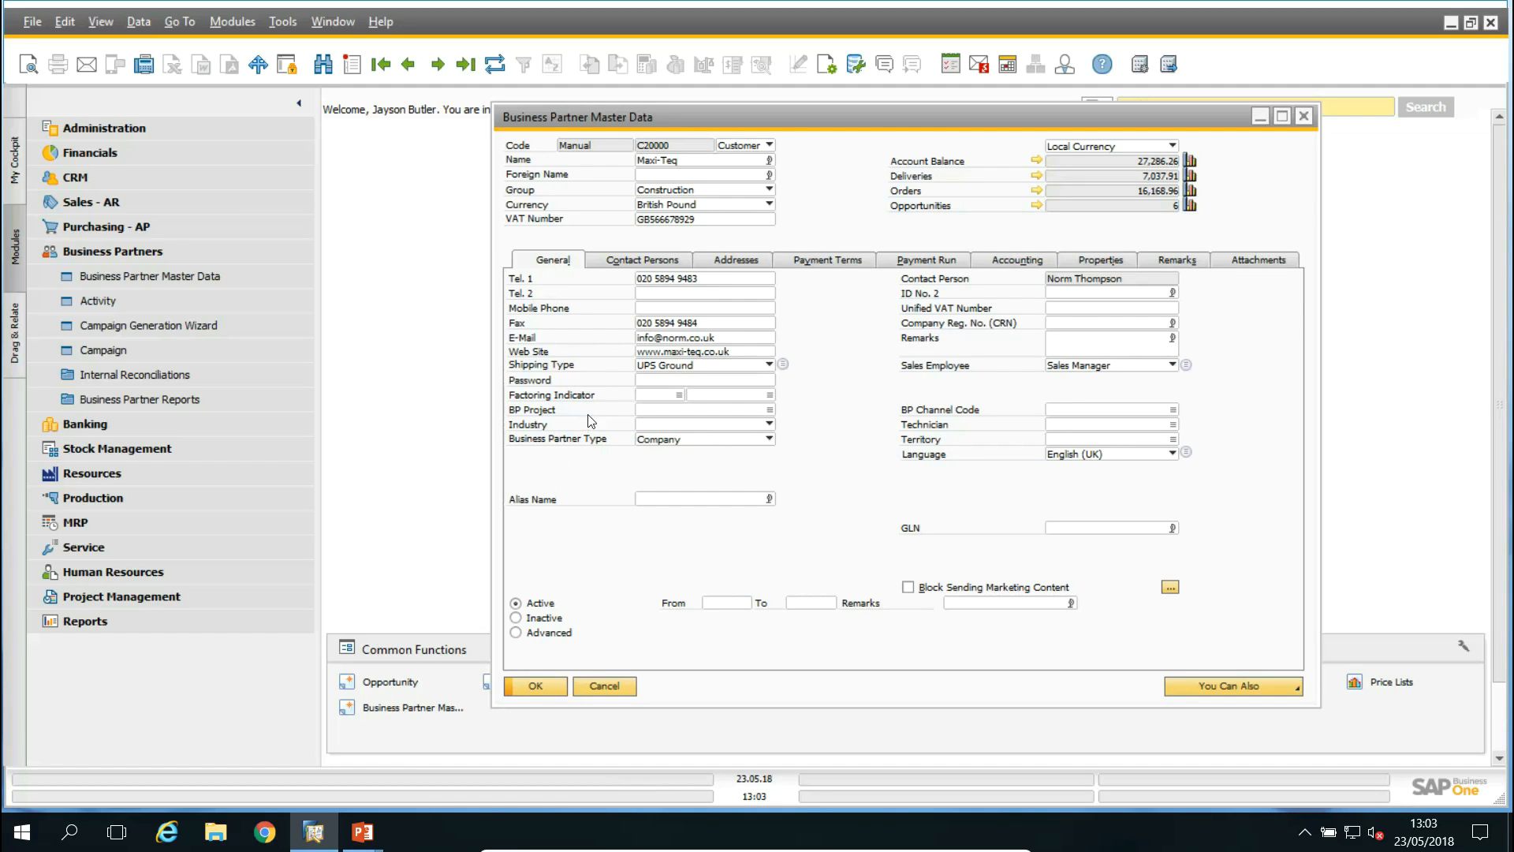
# Rename the Alias Name field label to "Example Field" on the business partner form
pyautogui.keyDown('ctrl'); pyautogui.doubleClick(542, 500); pyautogui.keyUp('ctrl')
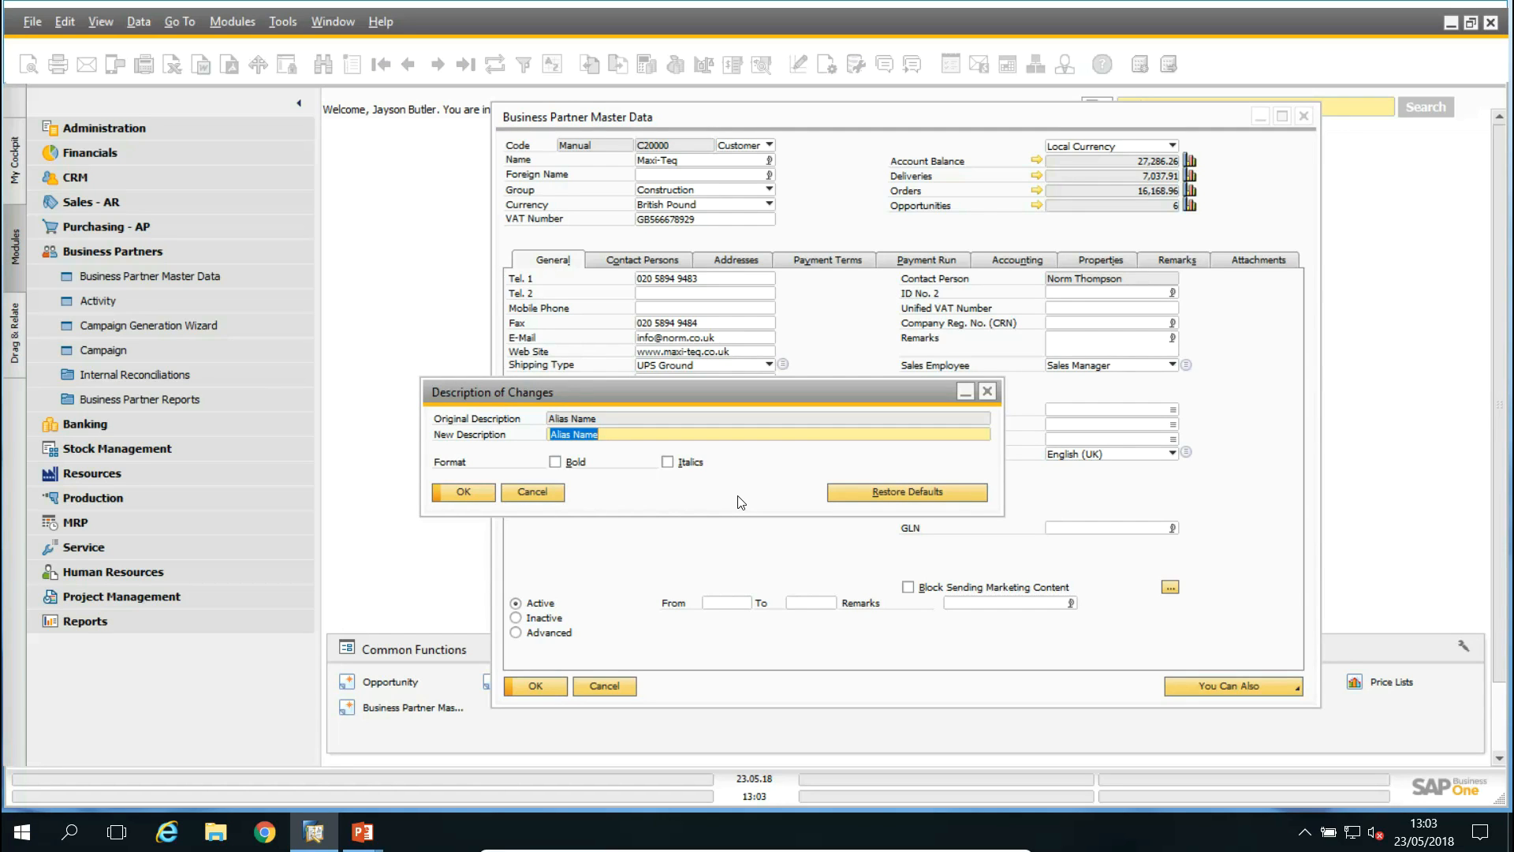
pyautogui.write('Example Field')
pyautogui.press('Return')
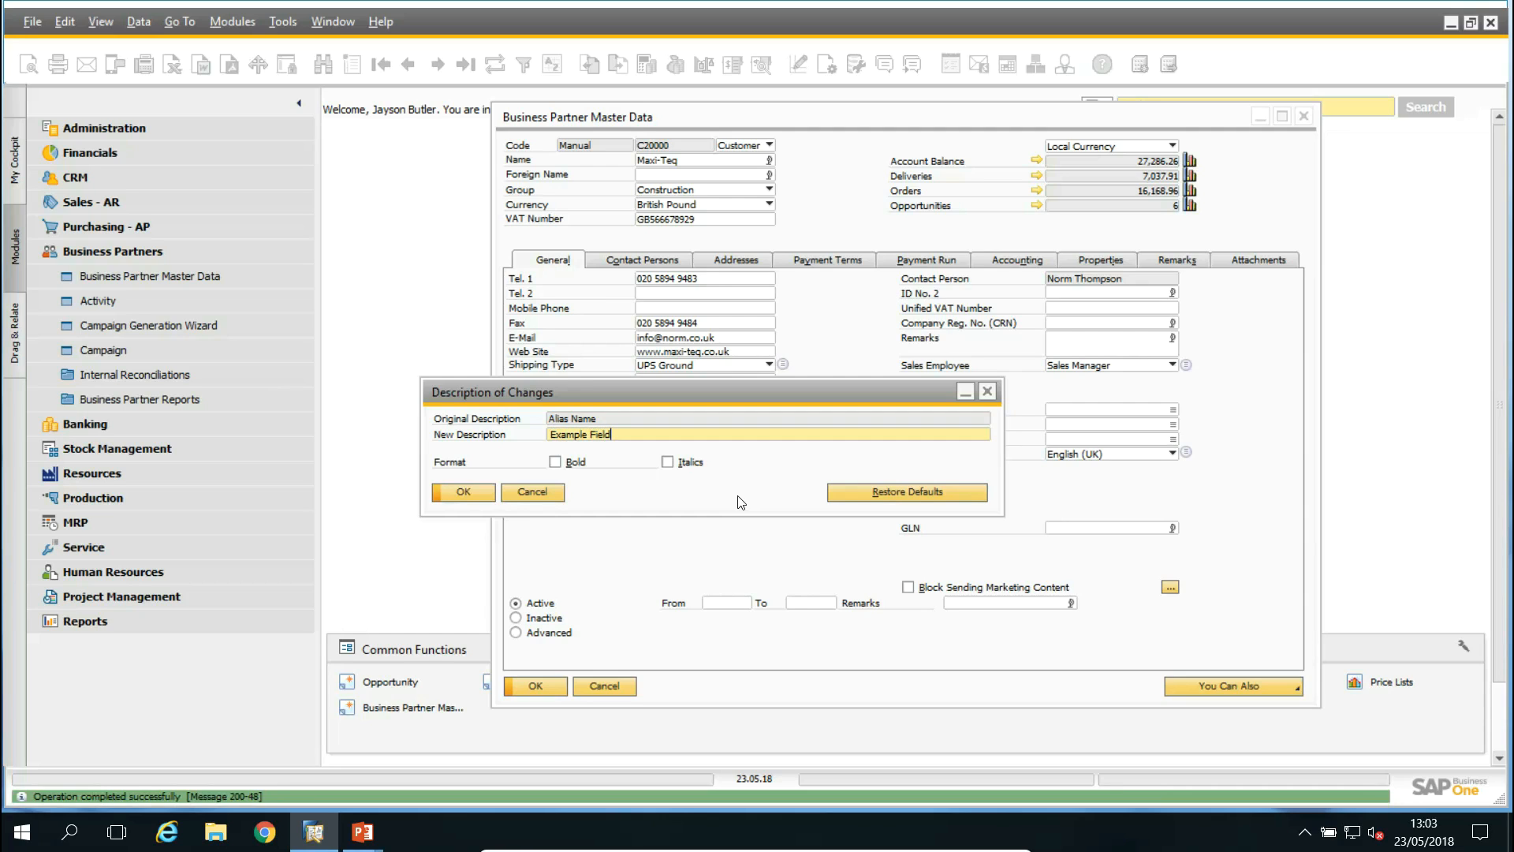
pyautogui.click(482, 492)
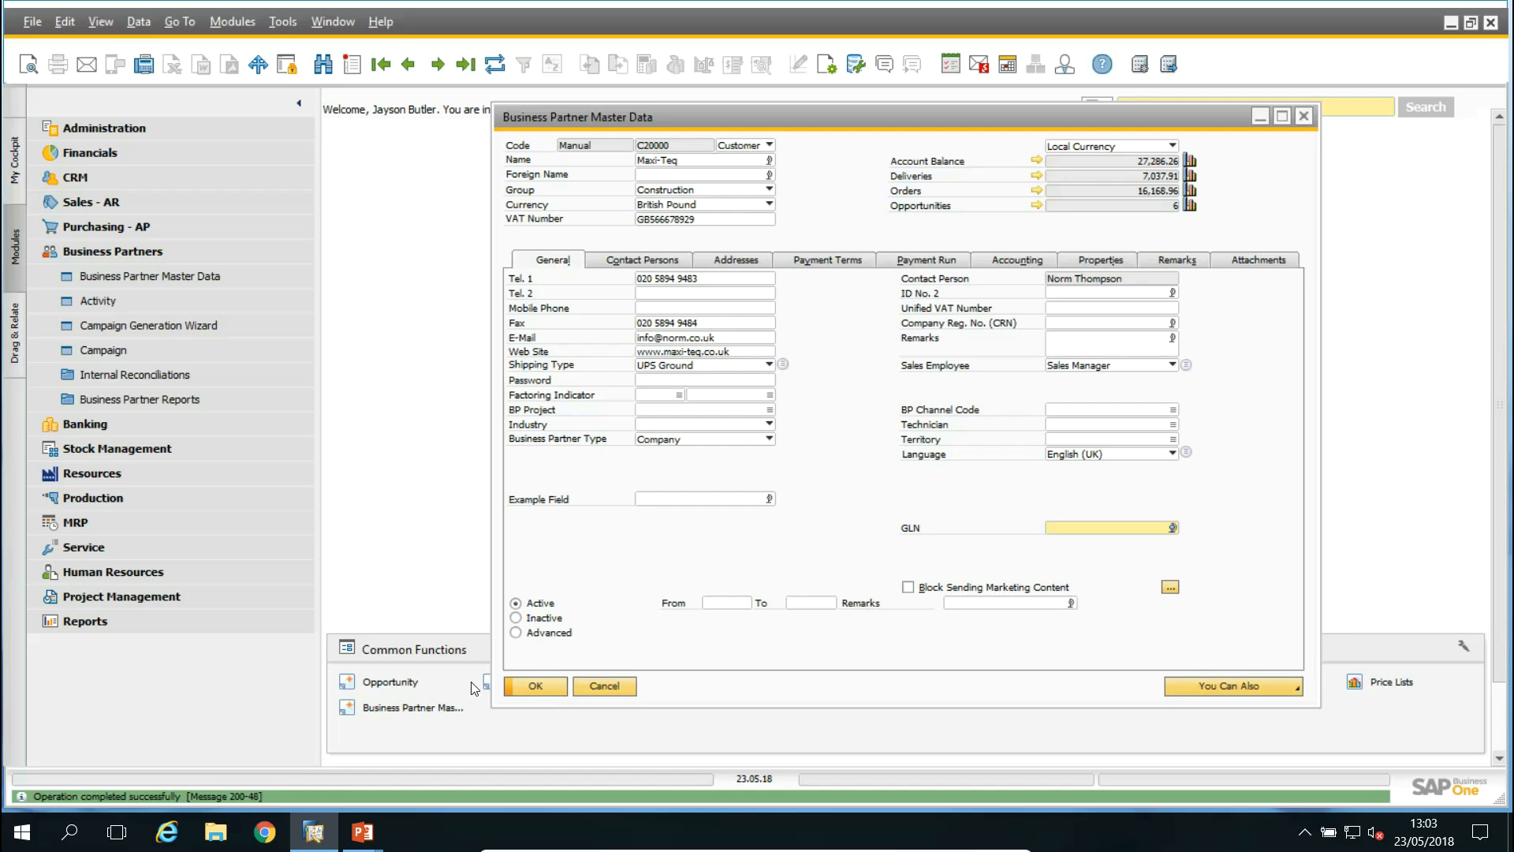
# Restore the default description of the Example Field label and close the business partner record
pyautogui.keyDown('ctrl'); pyautogui.doubleClick(552, 500); pyautogui.keyUp('ctrl')
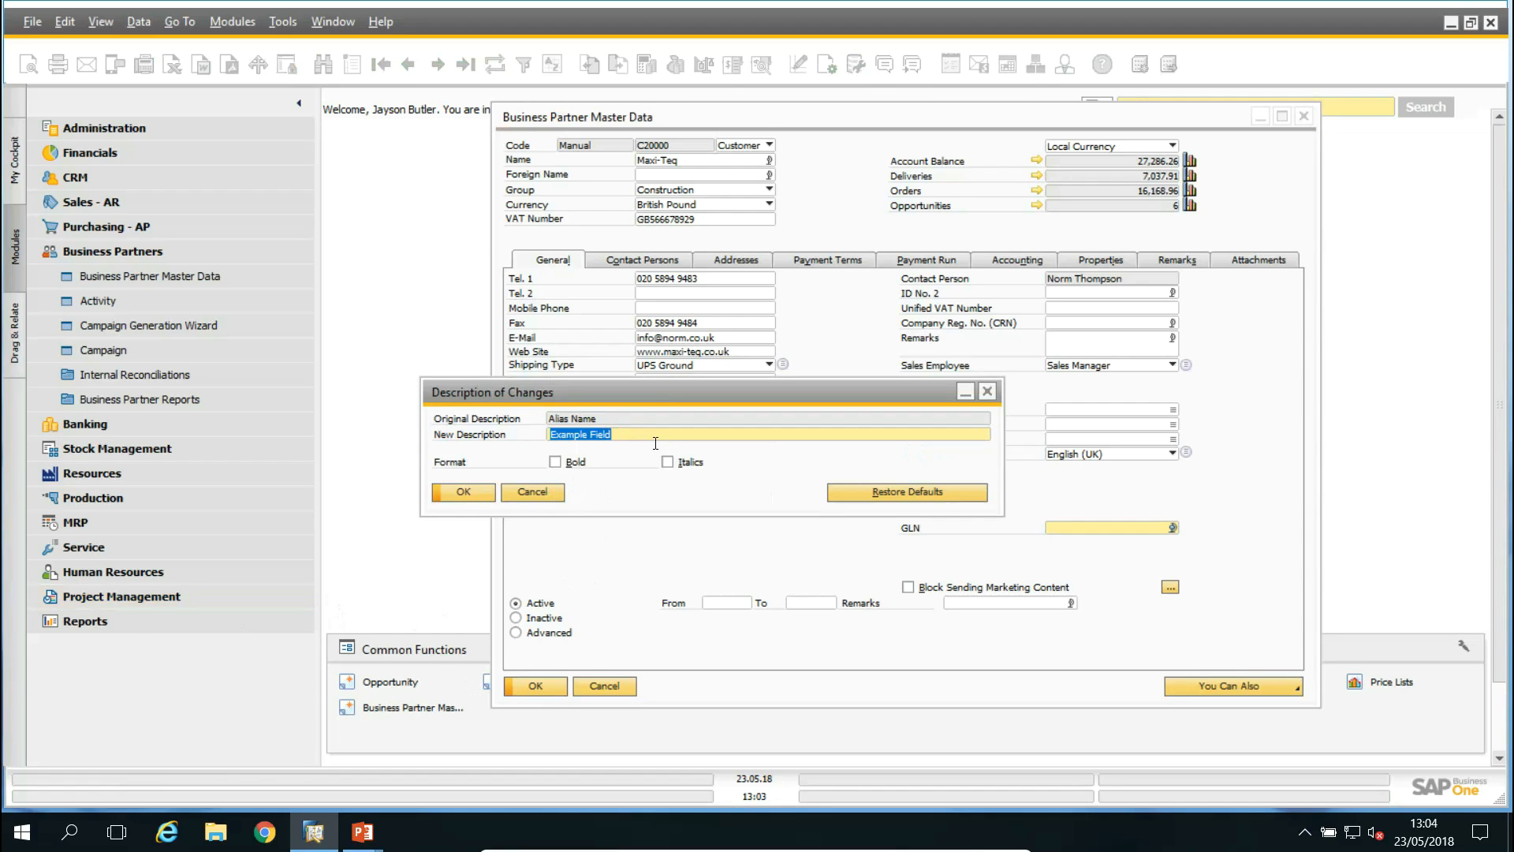
pyautogui.click(892, 496)
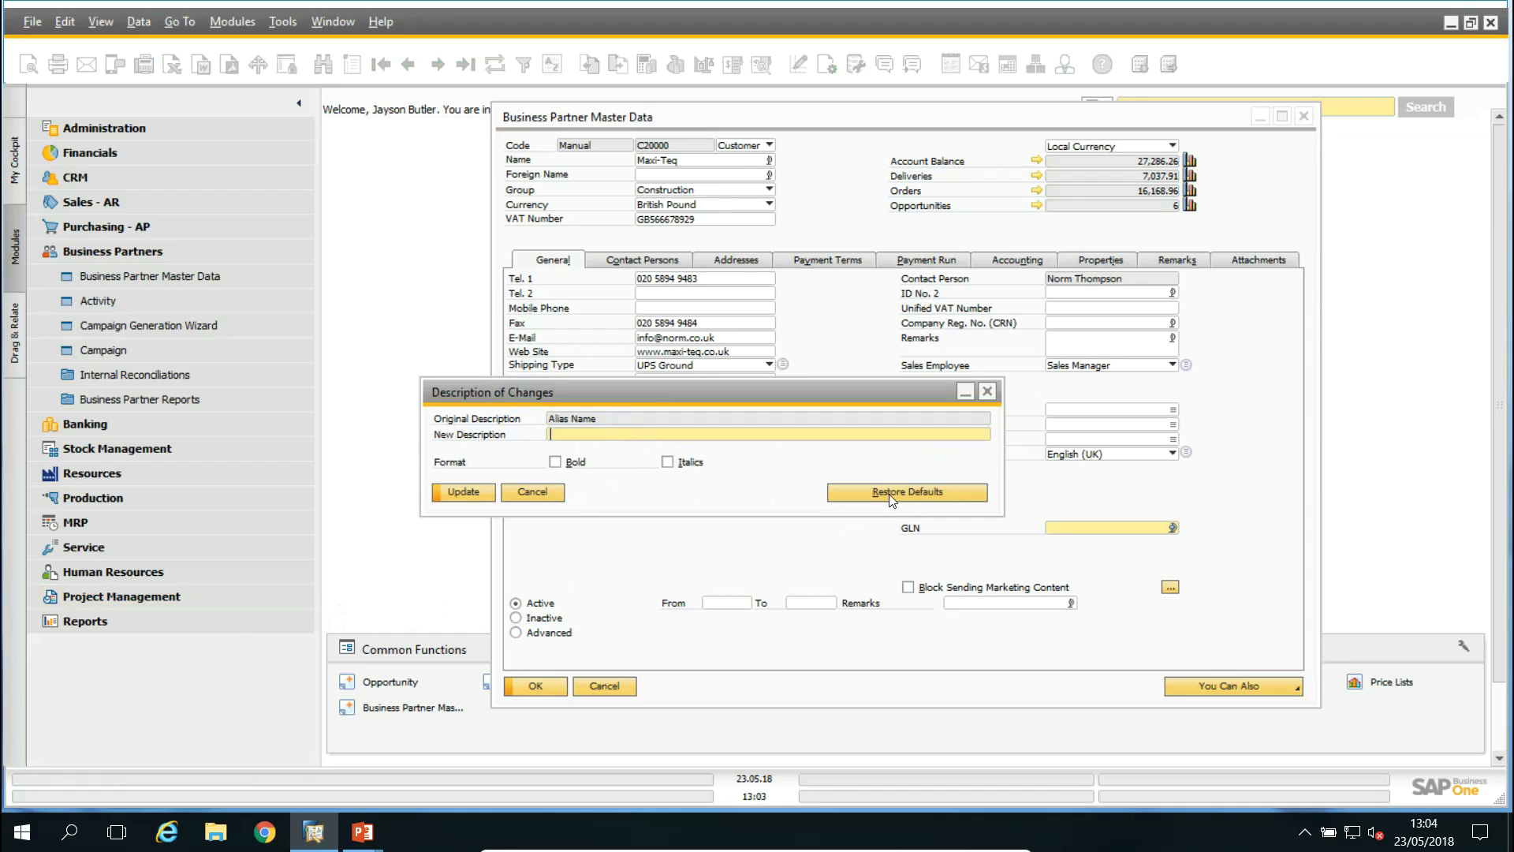
pyautogui.click(464, 491)
pyautogui.click(463, 491)
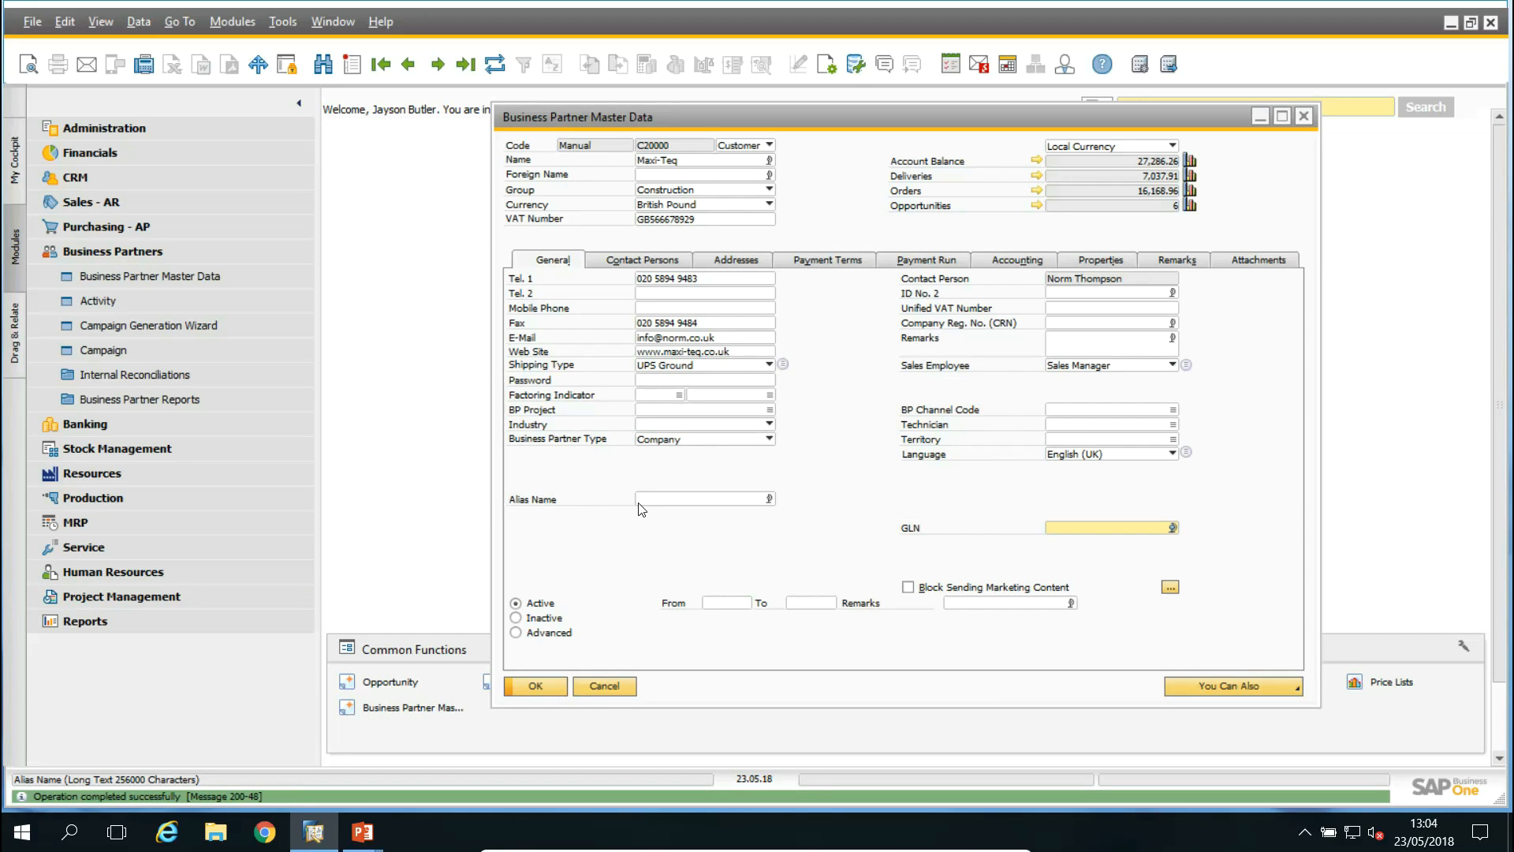
pyautogui.click(1303, 117)
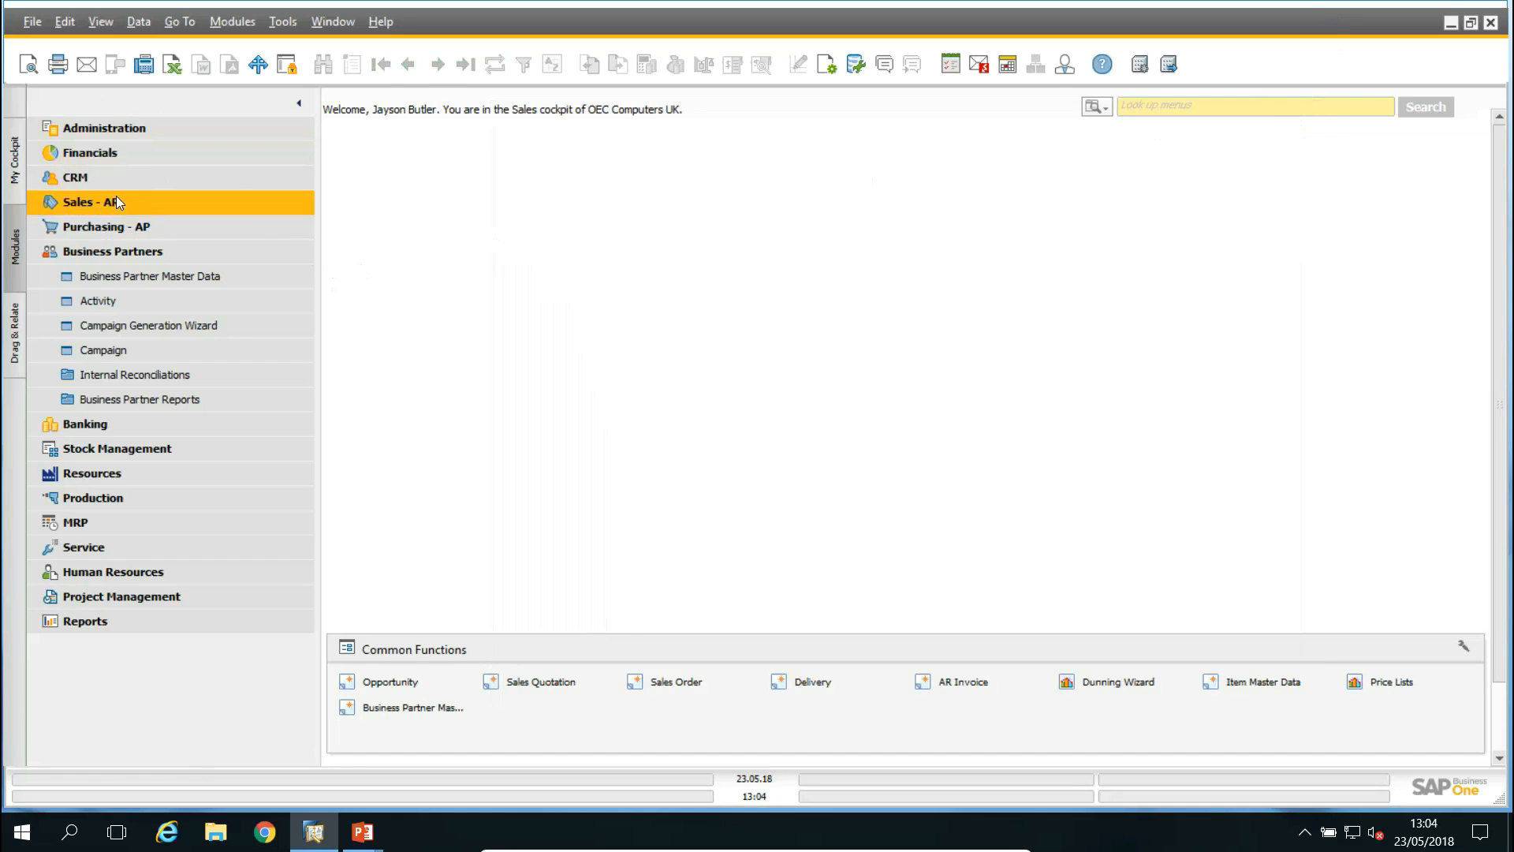
# Open a new sales order and hide the Discount % column from its item table through the form settings
pyautogui.click(264, 203)
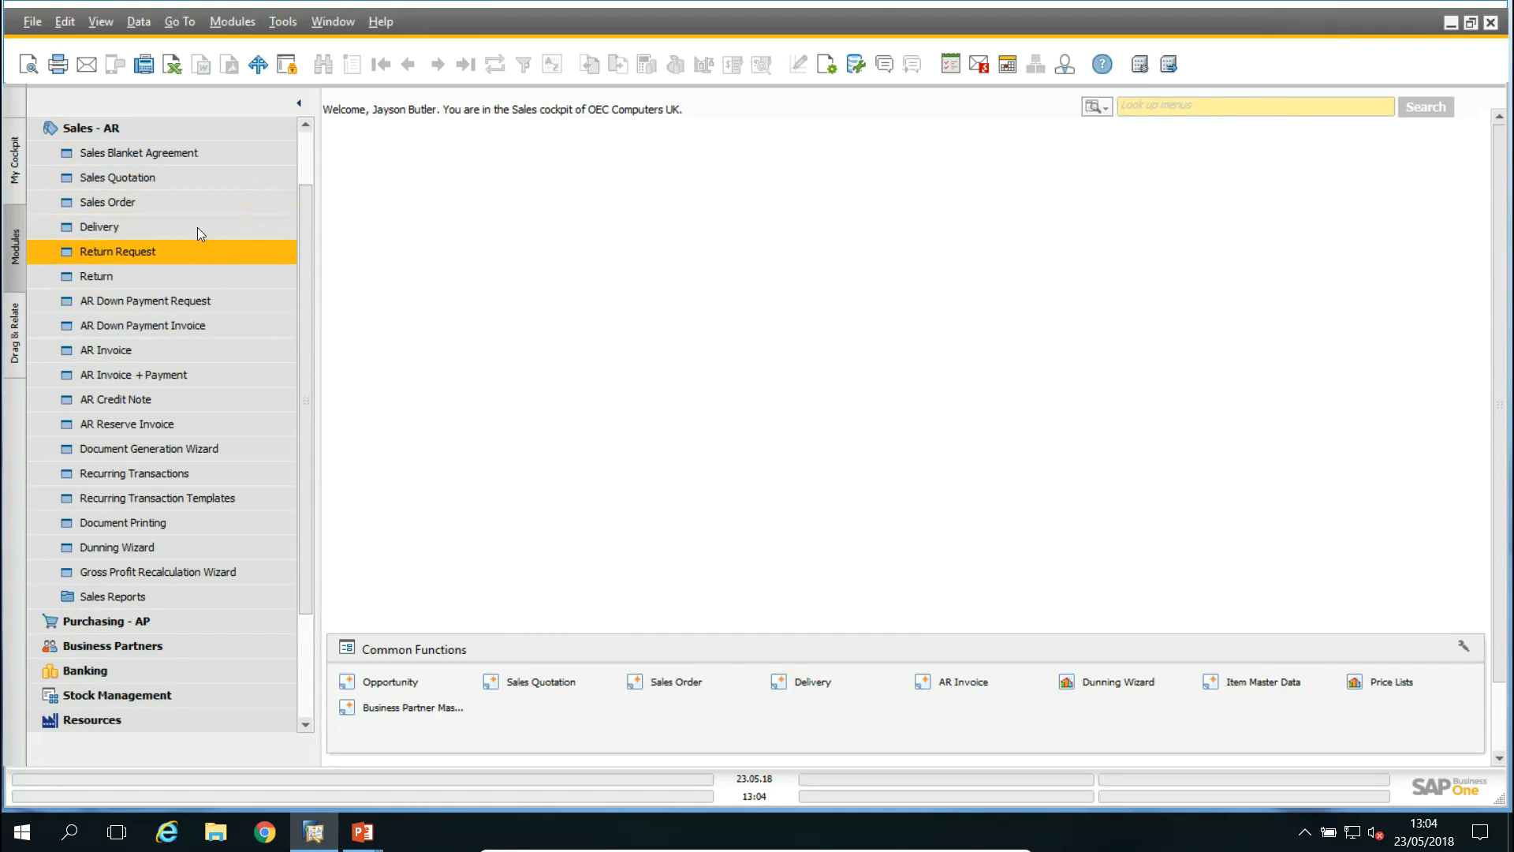
pyautogui.click(186, 207)
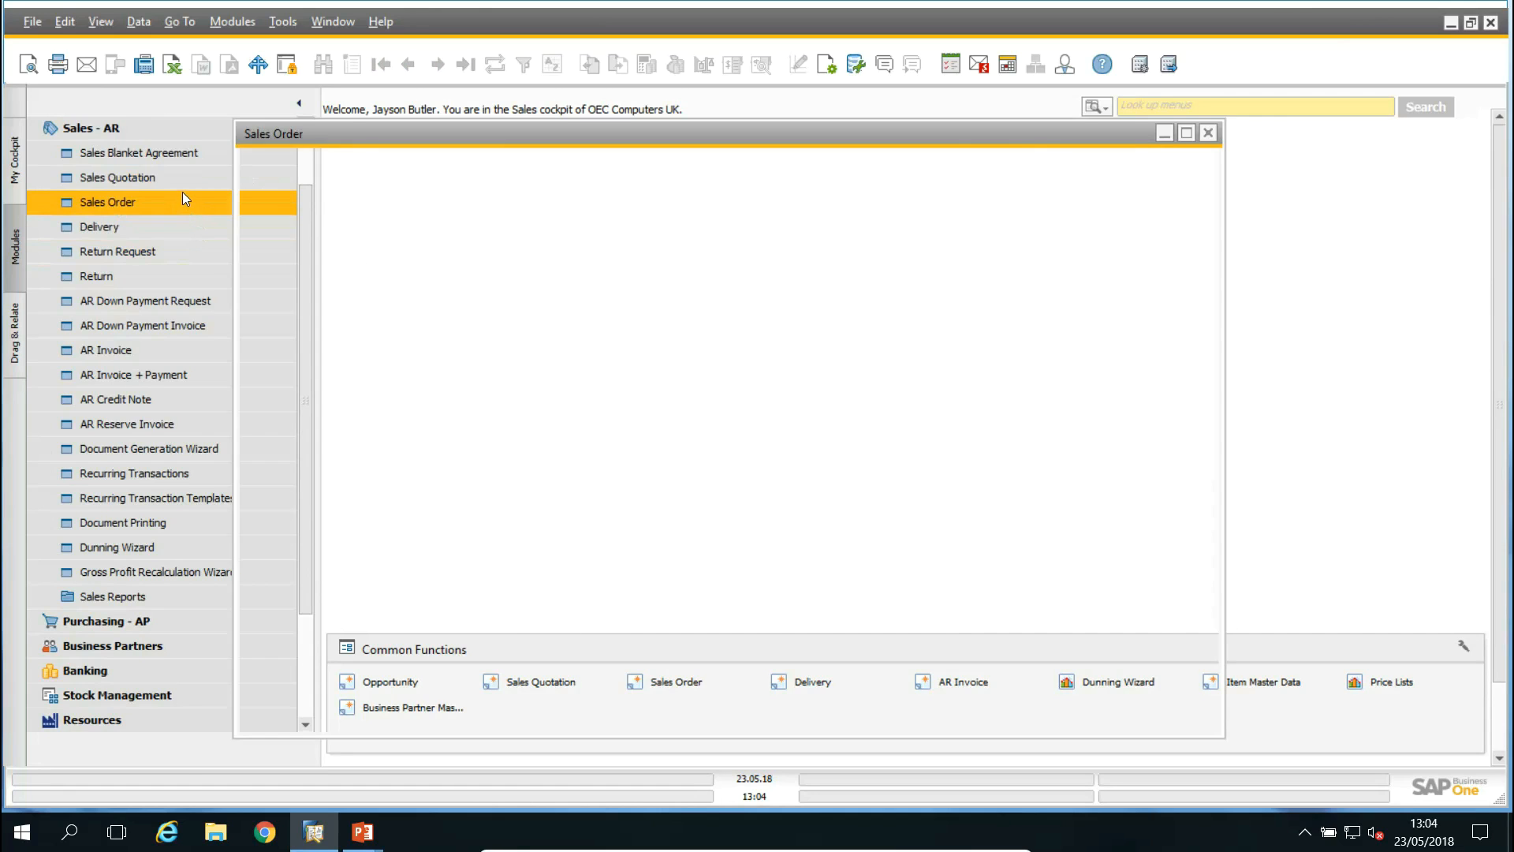
pyautogui.click(828, 67)
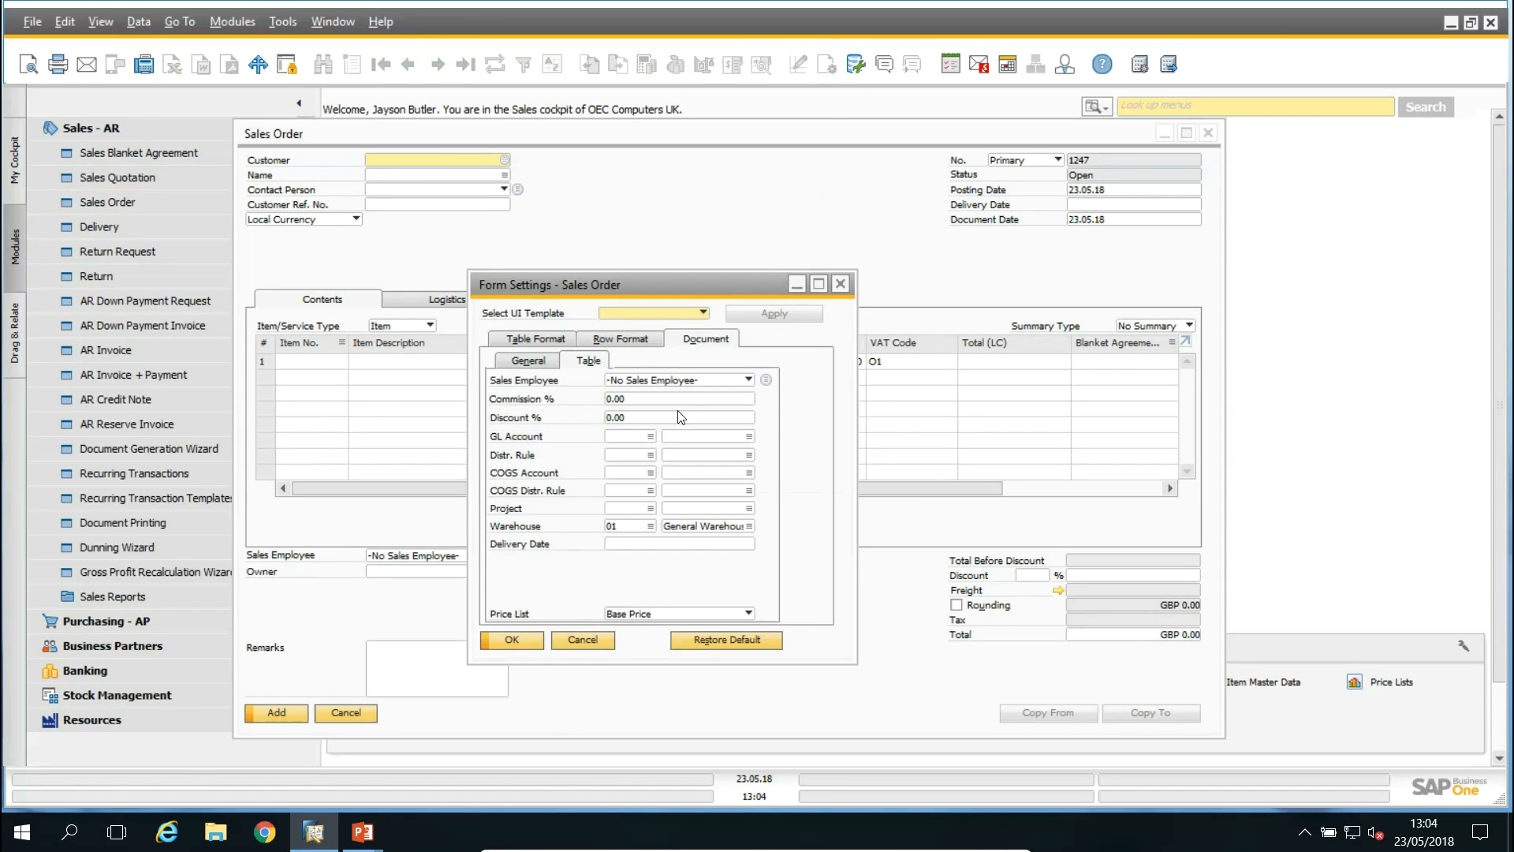
pyautogui.click(541, 342)
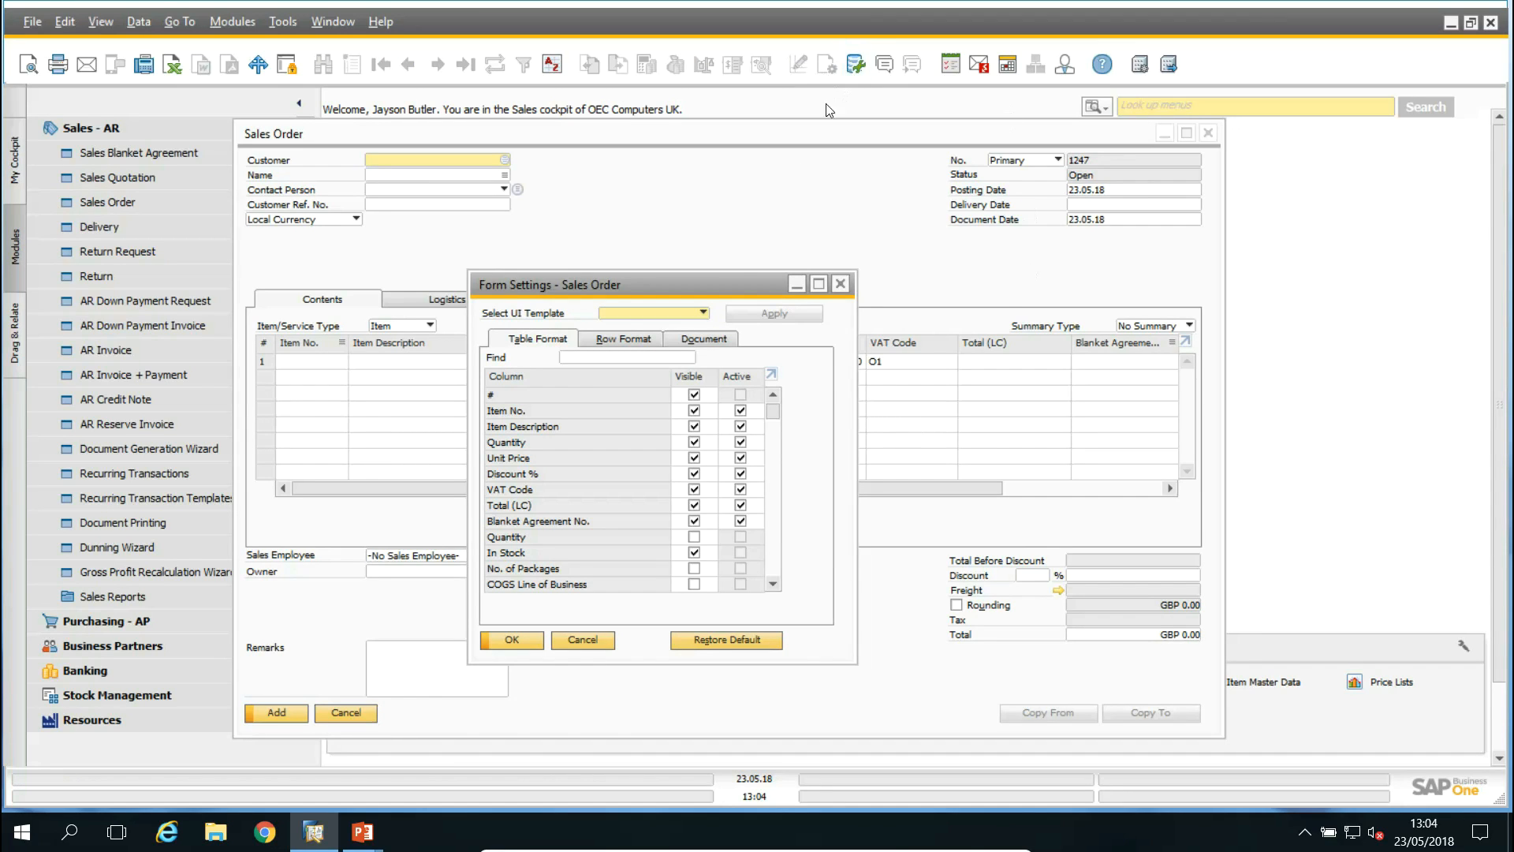
pyautogui.moveTo(778, 410); pyautogui.dragTo(774, 421)
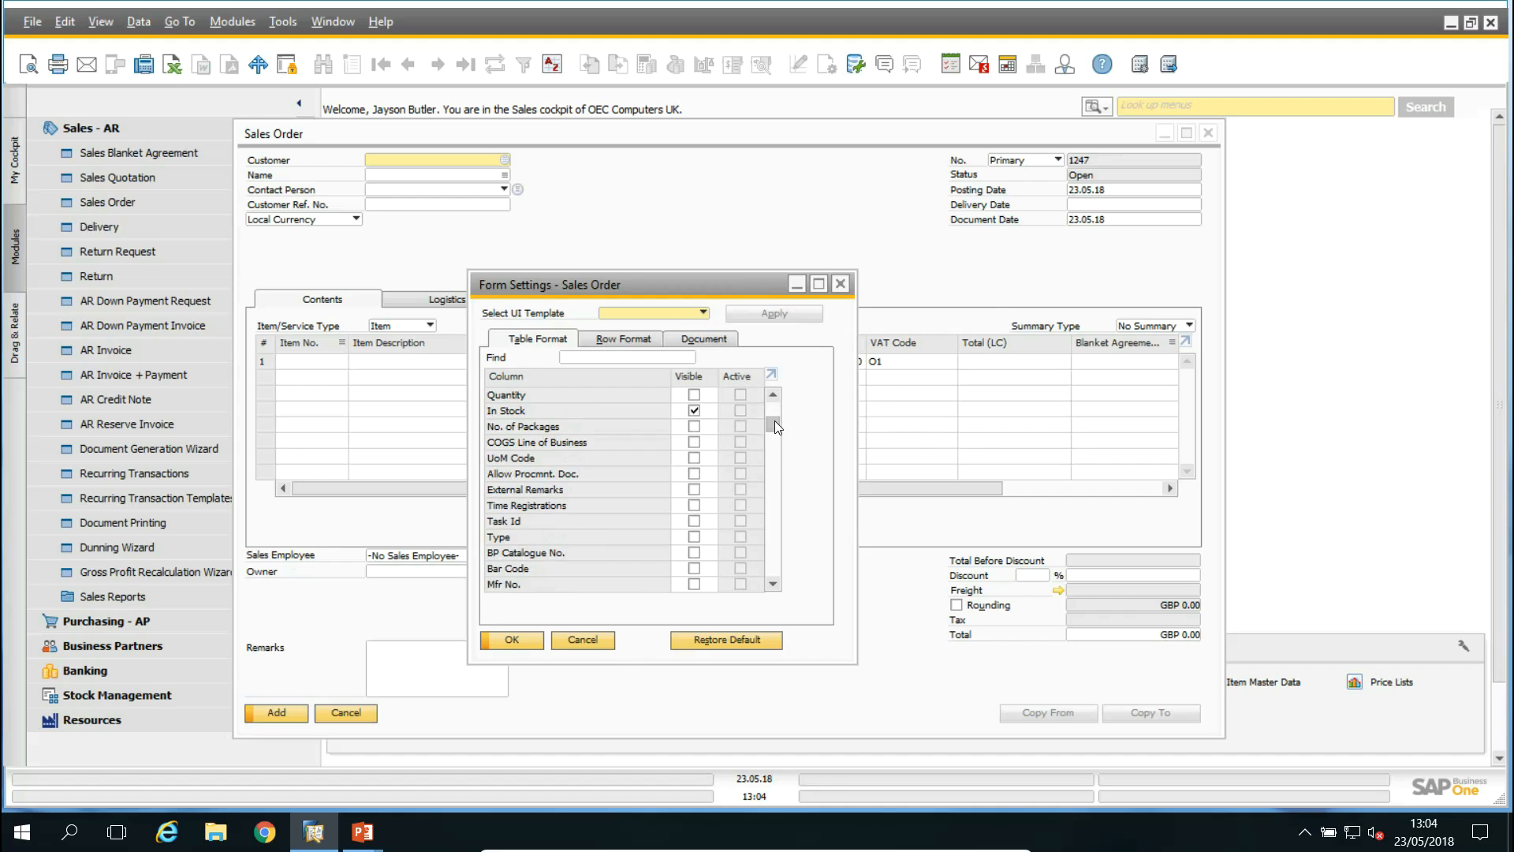
pyautogui.scroll(-1, 664, 451)
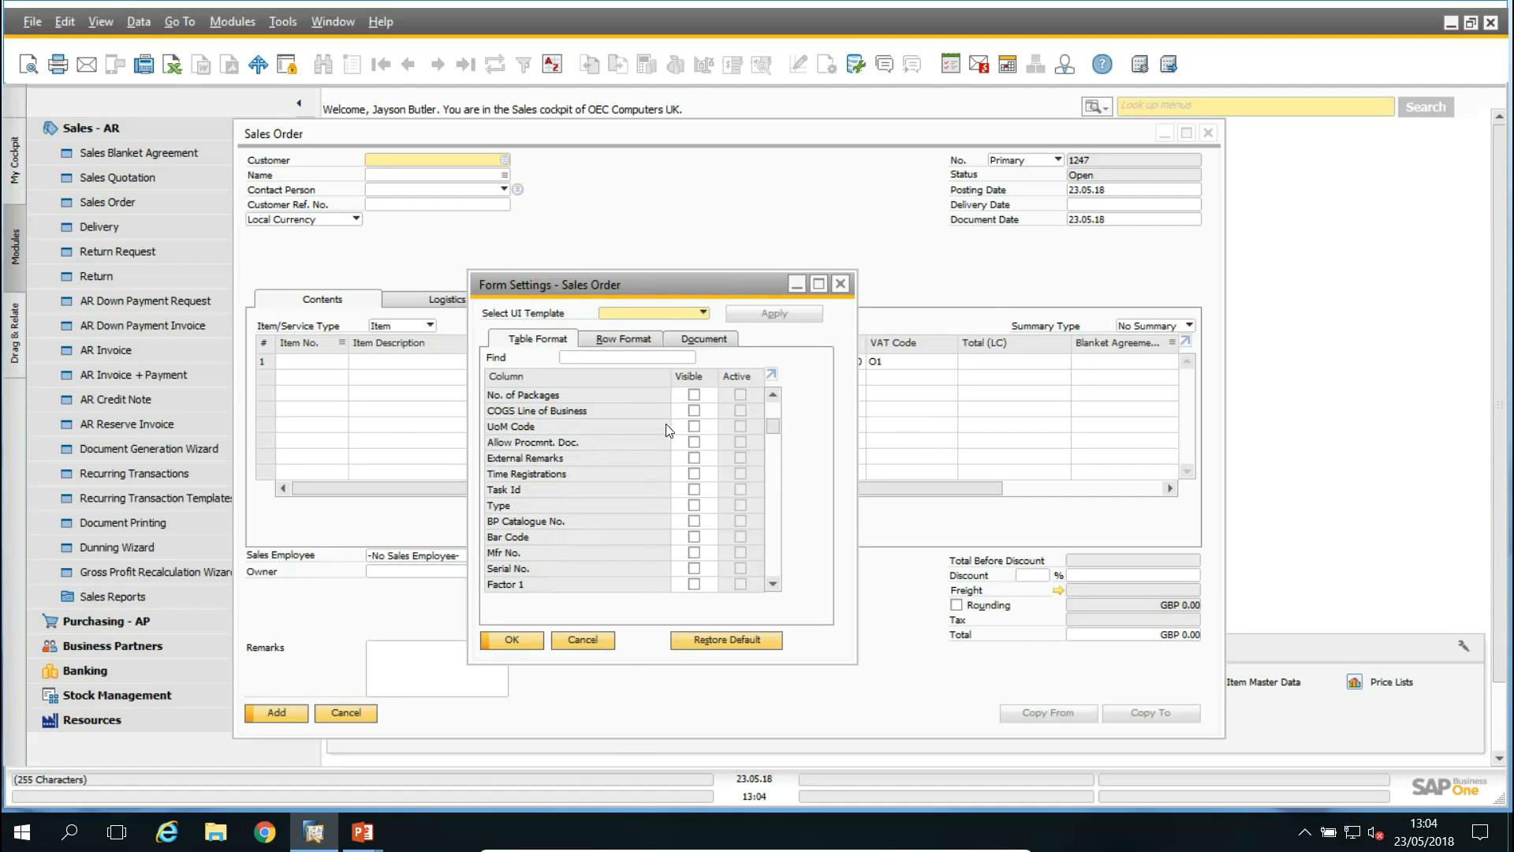
pyautogui.scroll(3, 652, 454)
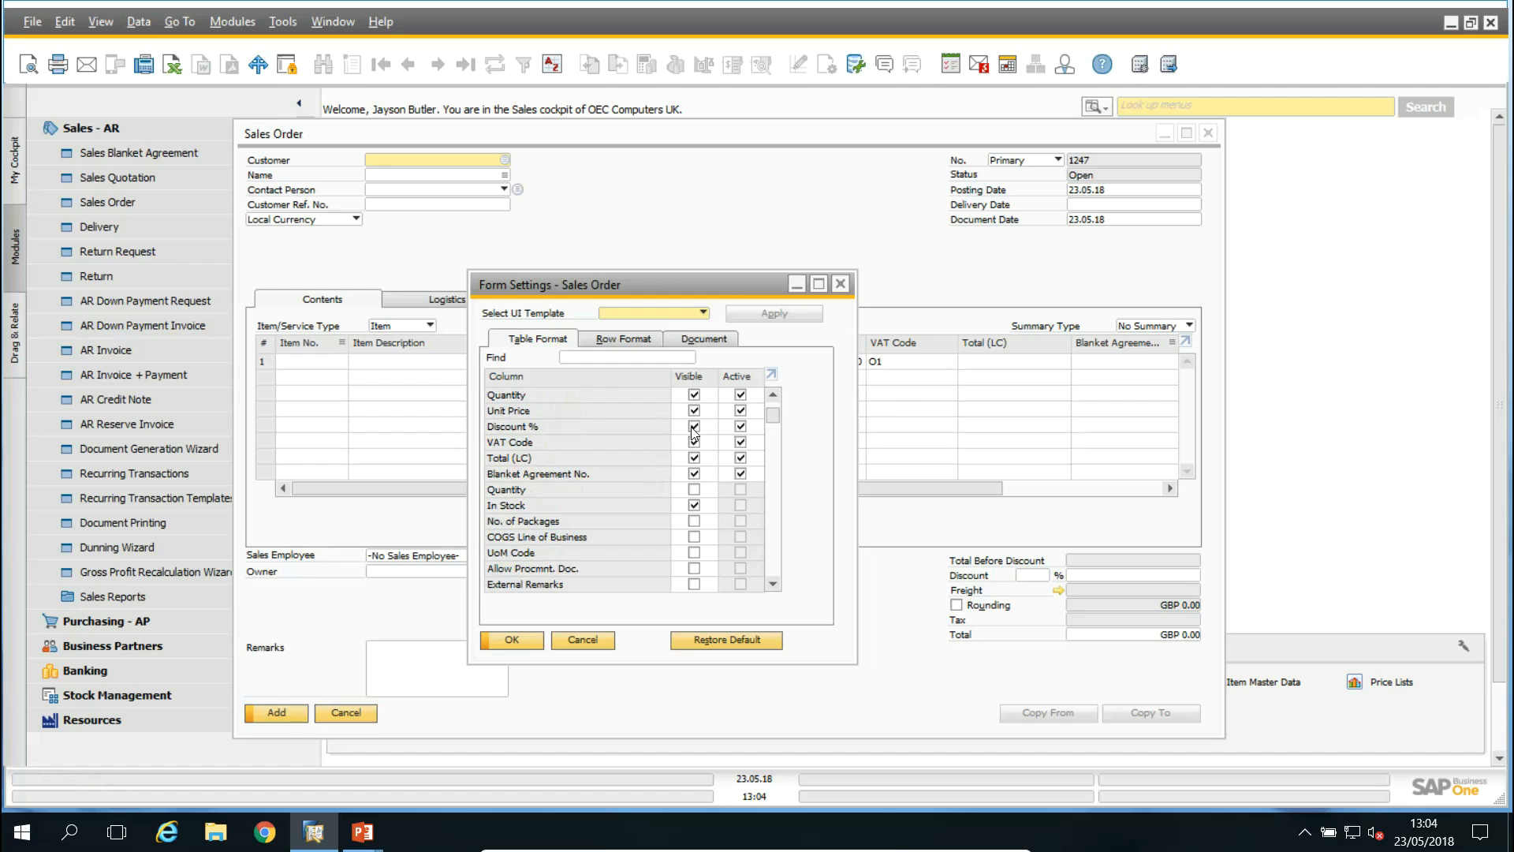
pyautogui.click(695, 427)
pyautogui.click(517, 635)
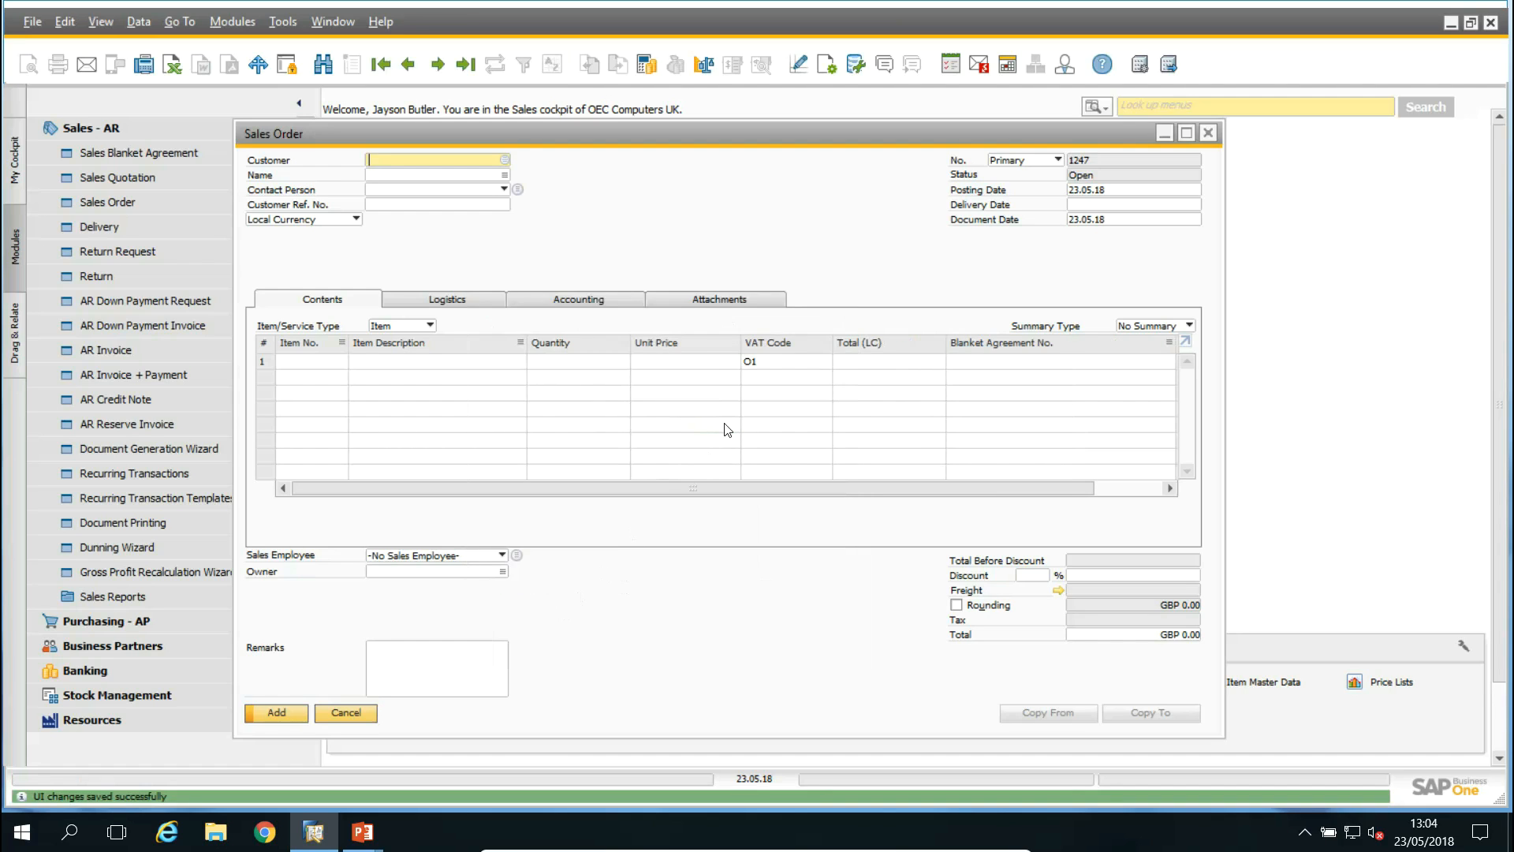
# Review the columns available for the sales order table in the form settings, then close the settings and the order
pyautogui.click(829, 64)
pyautogui.click(536, 340)
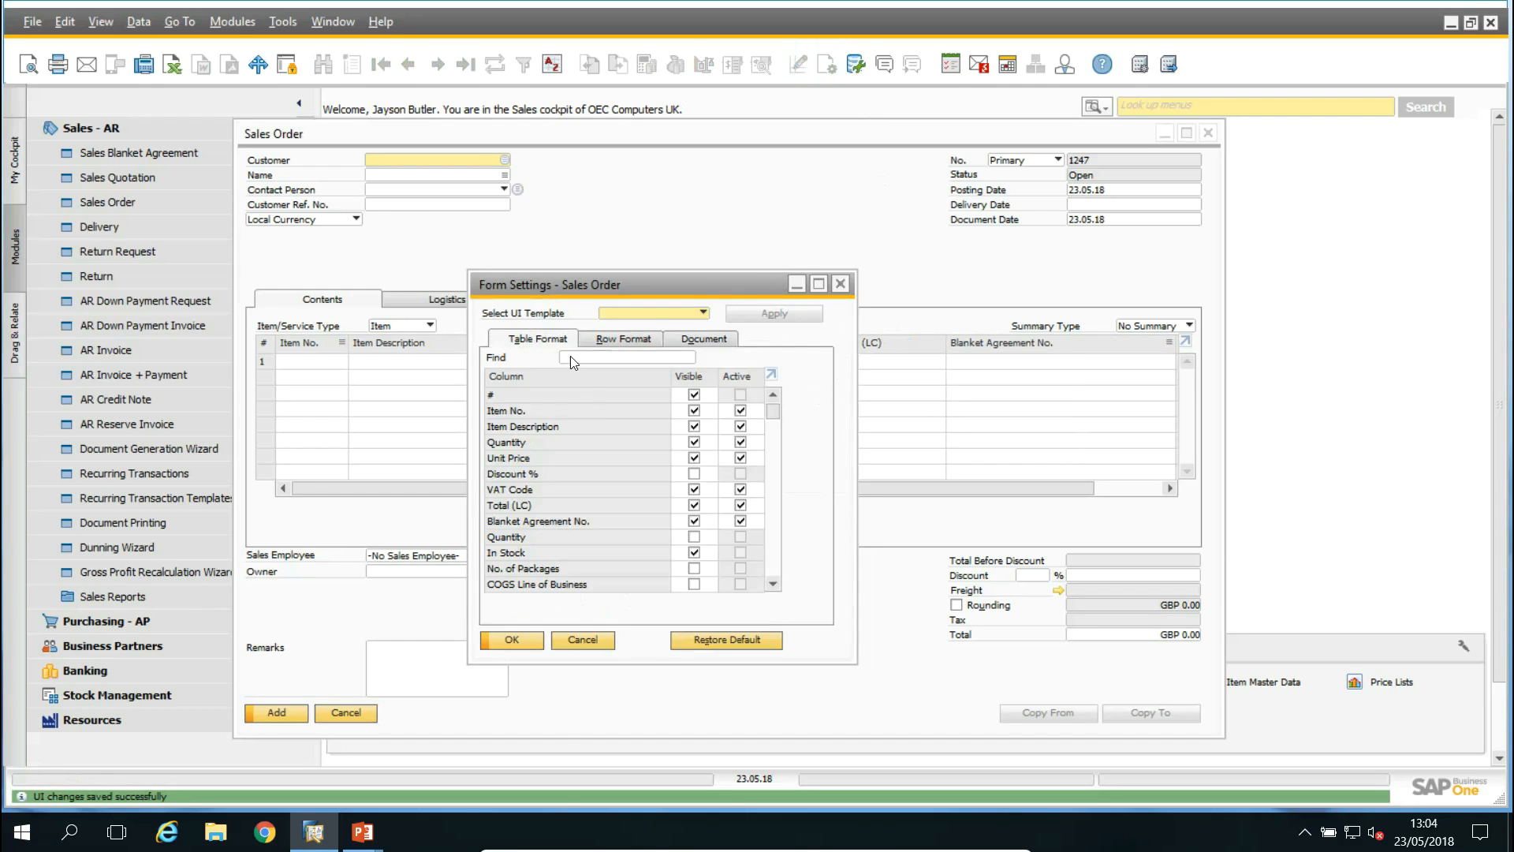
pyautogui.moveTo(773, 411)
pyautogui.mouseDown()
pyautogui.moveTo(768, 462)
pyautogui.moveTo(760, 435)
pyautogui.mouseUp()
pyautogui.scroll(-6, 607, 455)
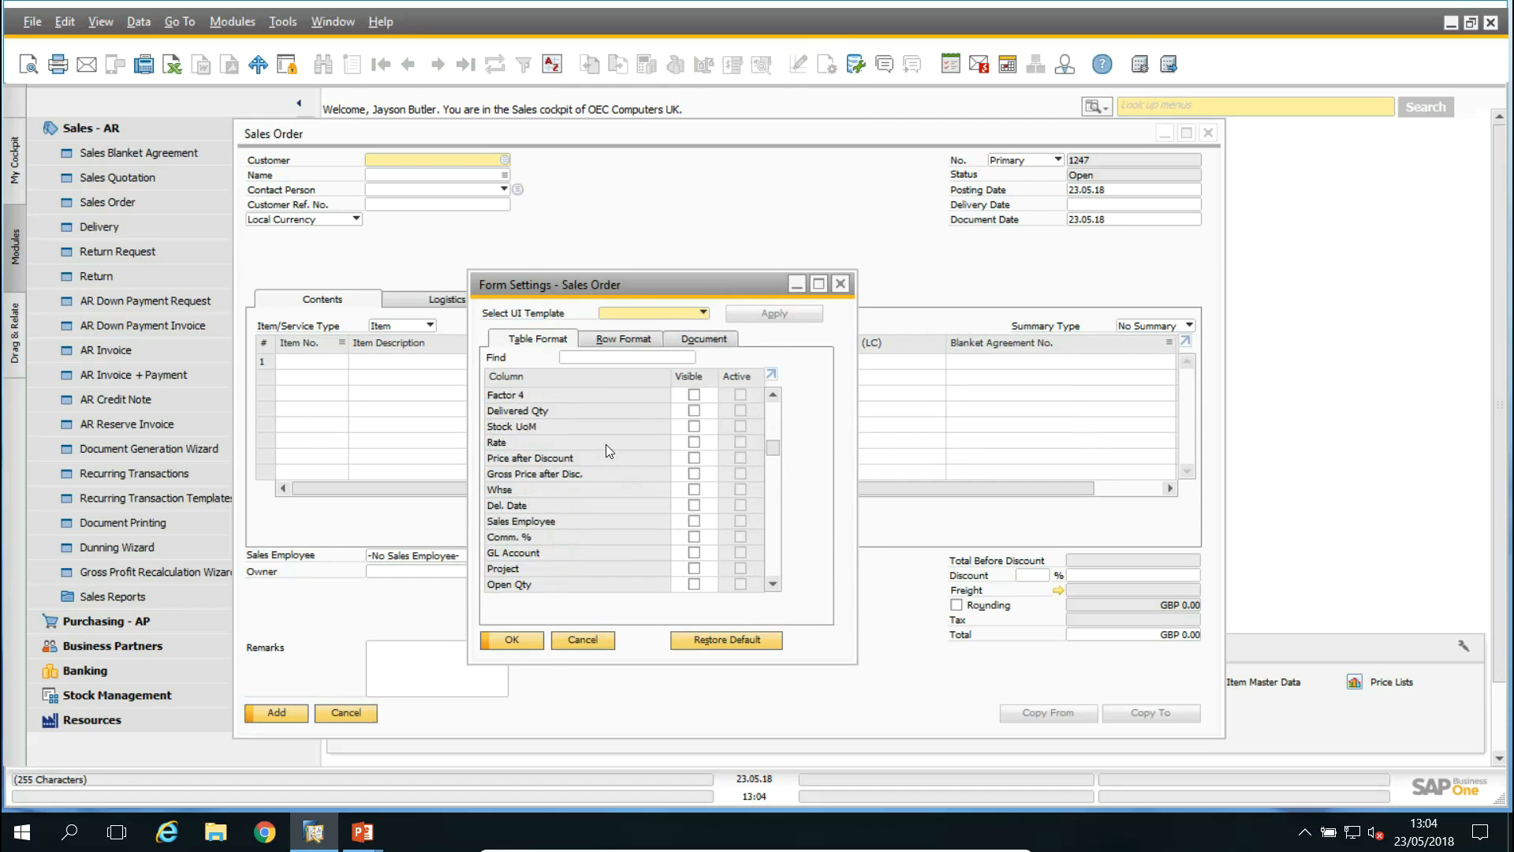
pyautogui.scroll(-5, 626, 452)
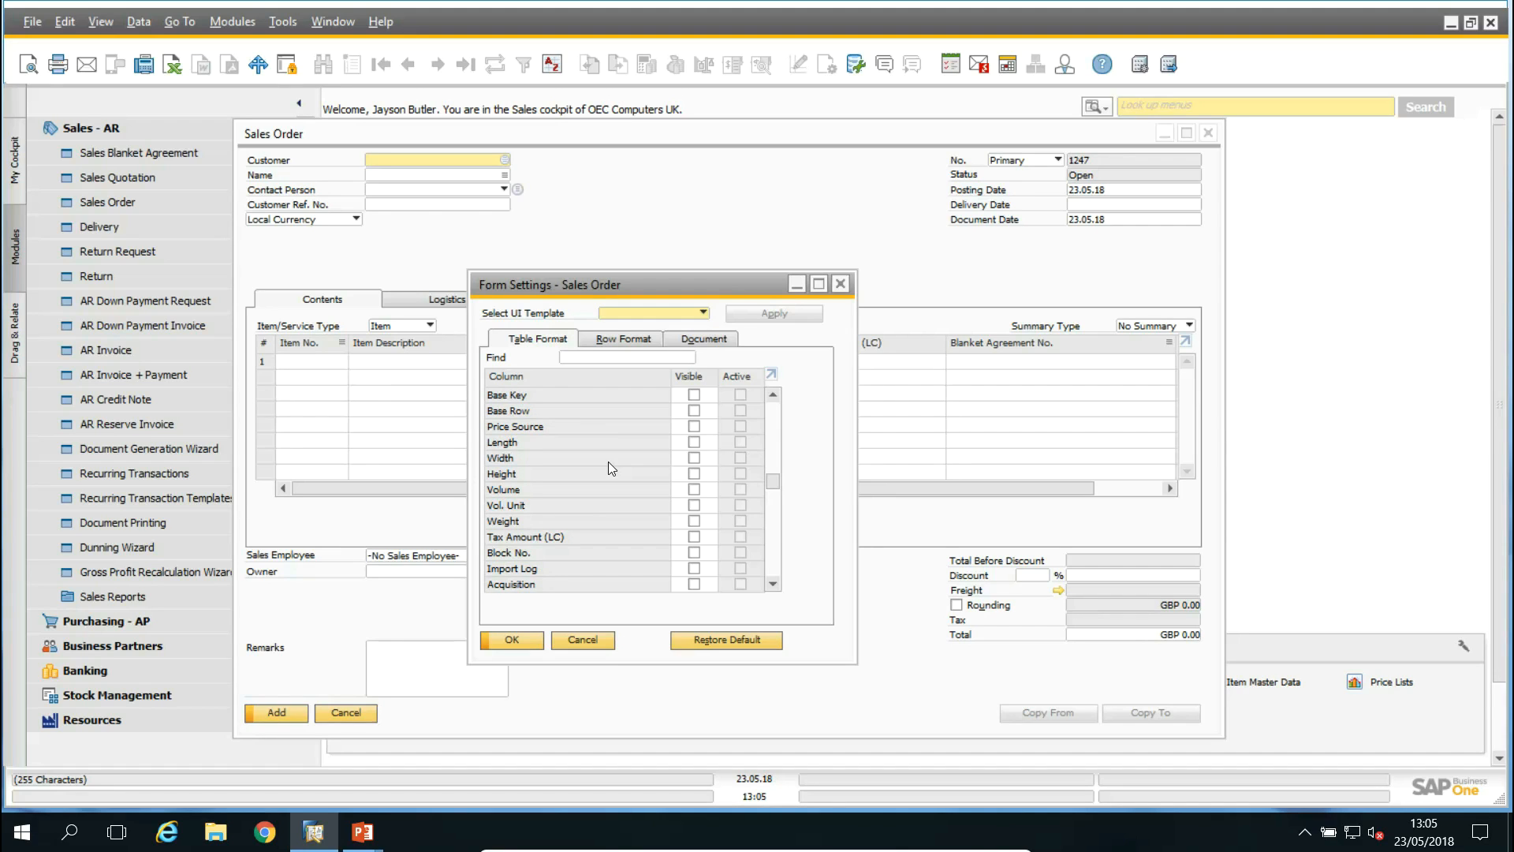
pyautogui.scroll(-3, 622, 497)
pyautogui.scroll(-6, 660, 478)
pyautogui.scroll(-5, 682, 502)
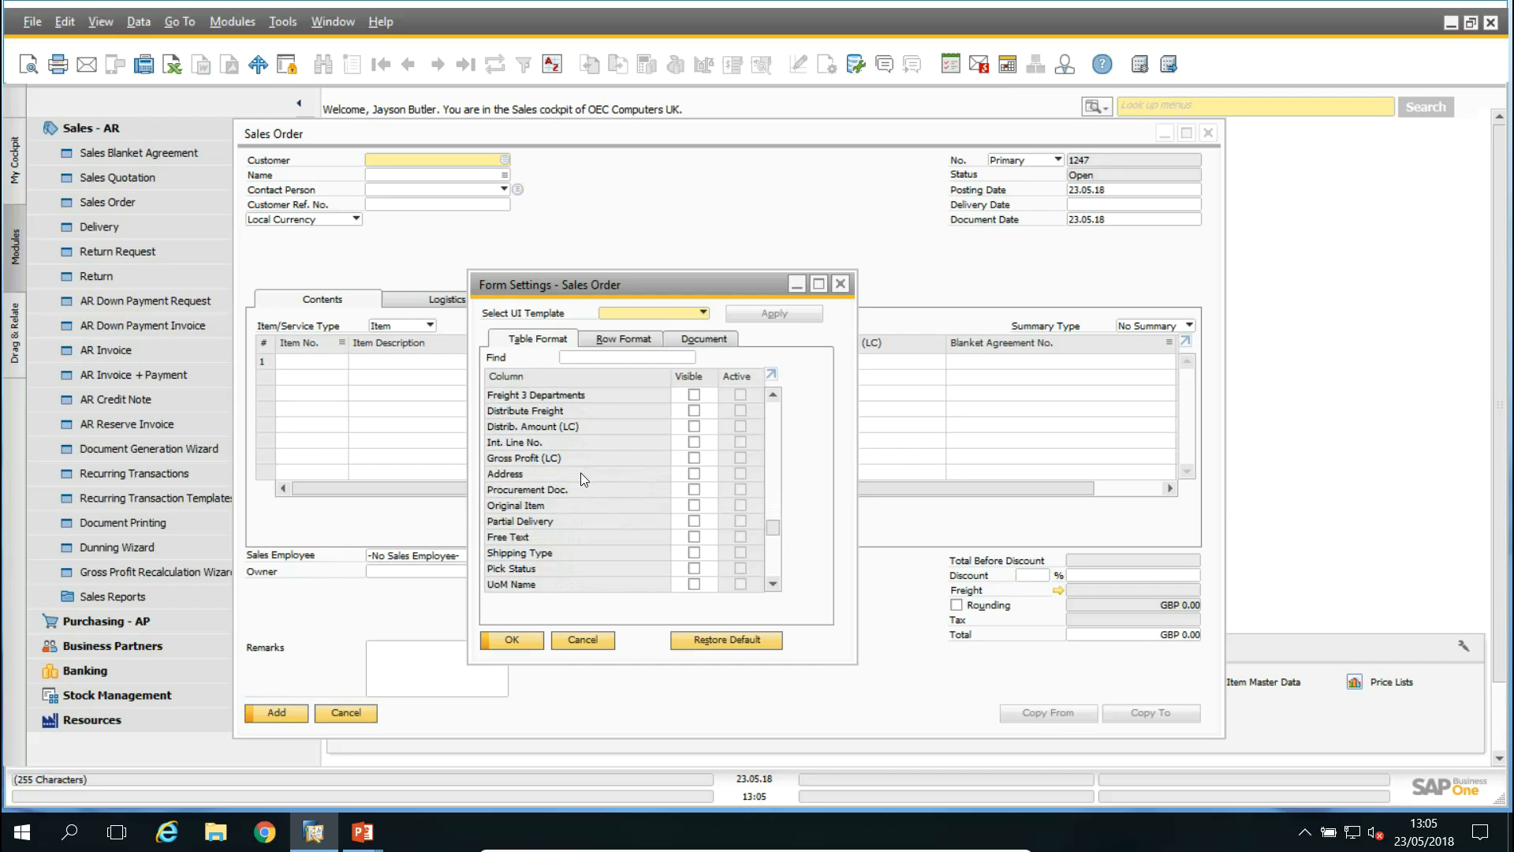
pyautogui.scroll(-3, 583, 473)
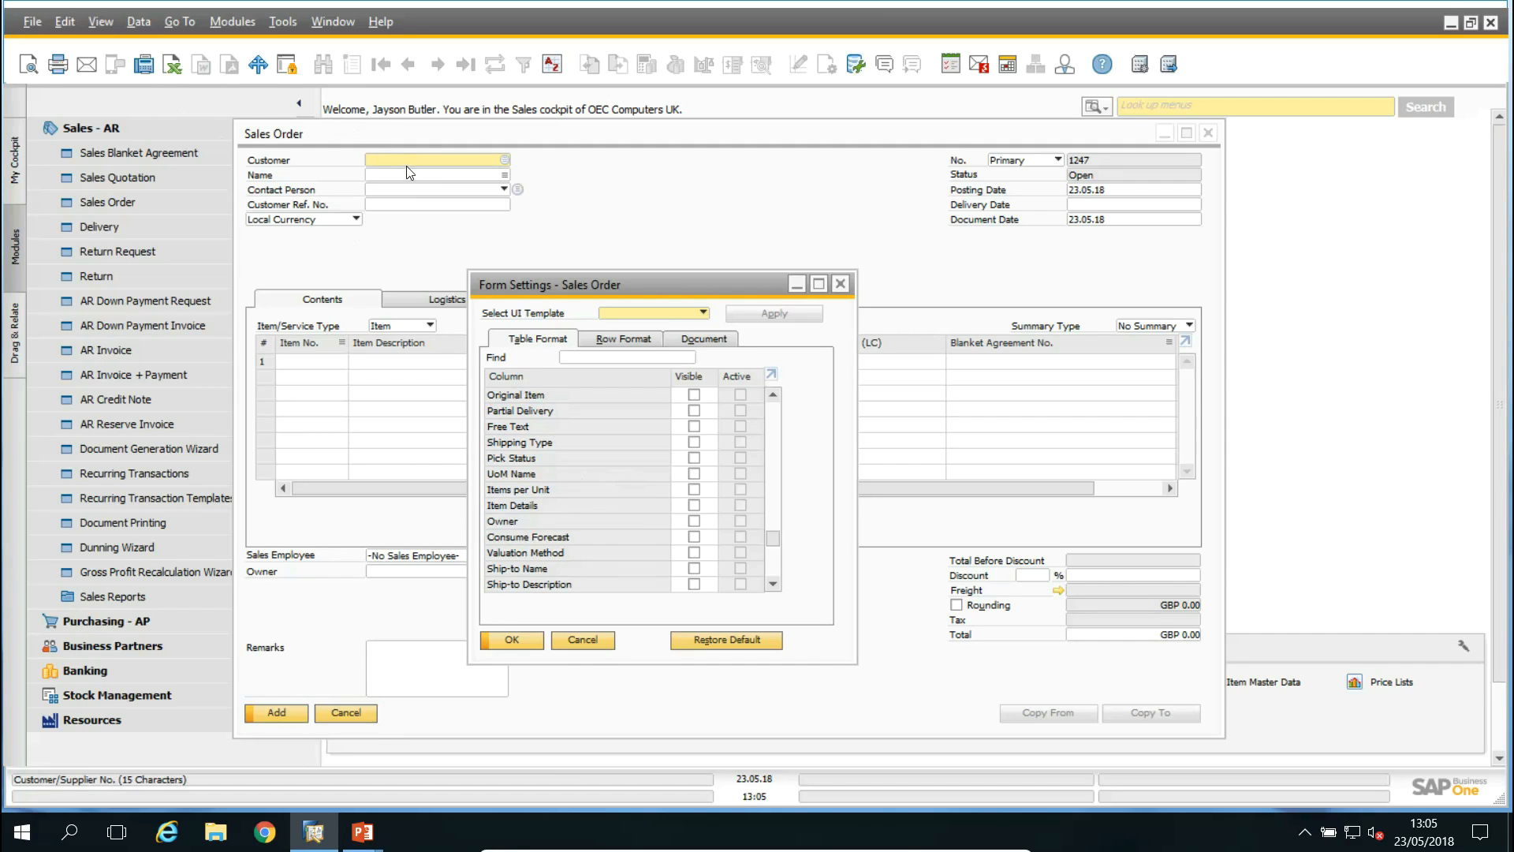
pyautogui.scroll(-2, 646, 448)
pyautogui.scroll(-2, 651, 450)
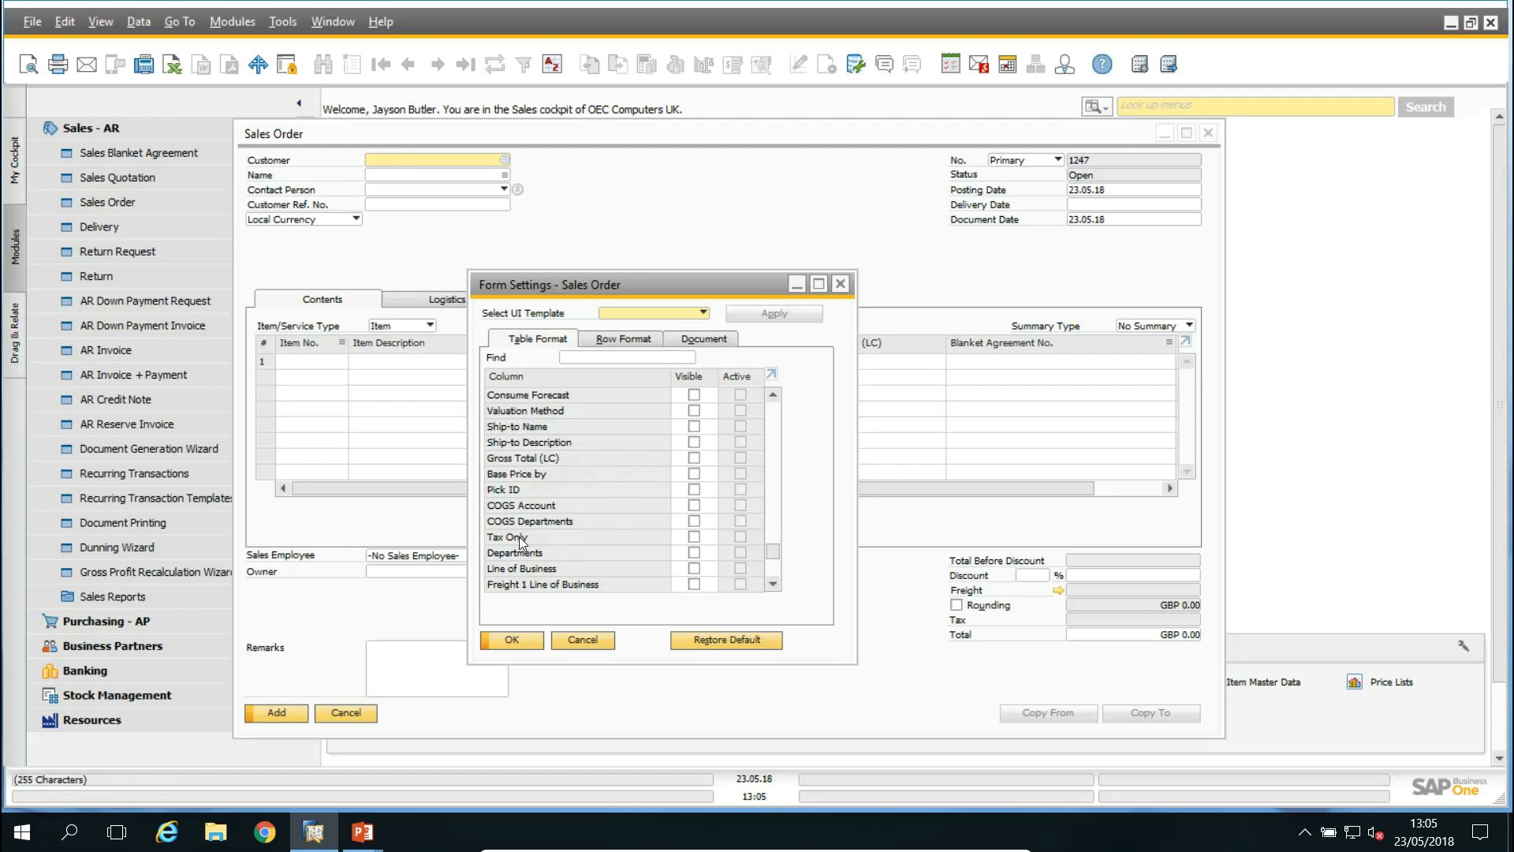
pyautogui.scroll(-3, 609, 508)
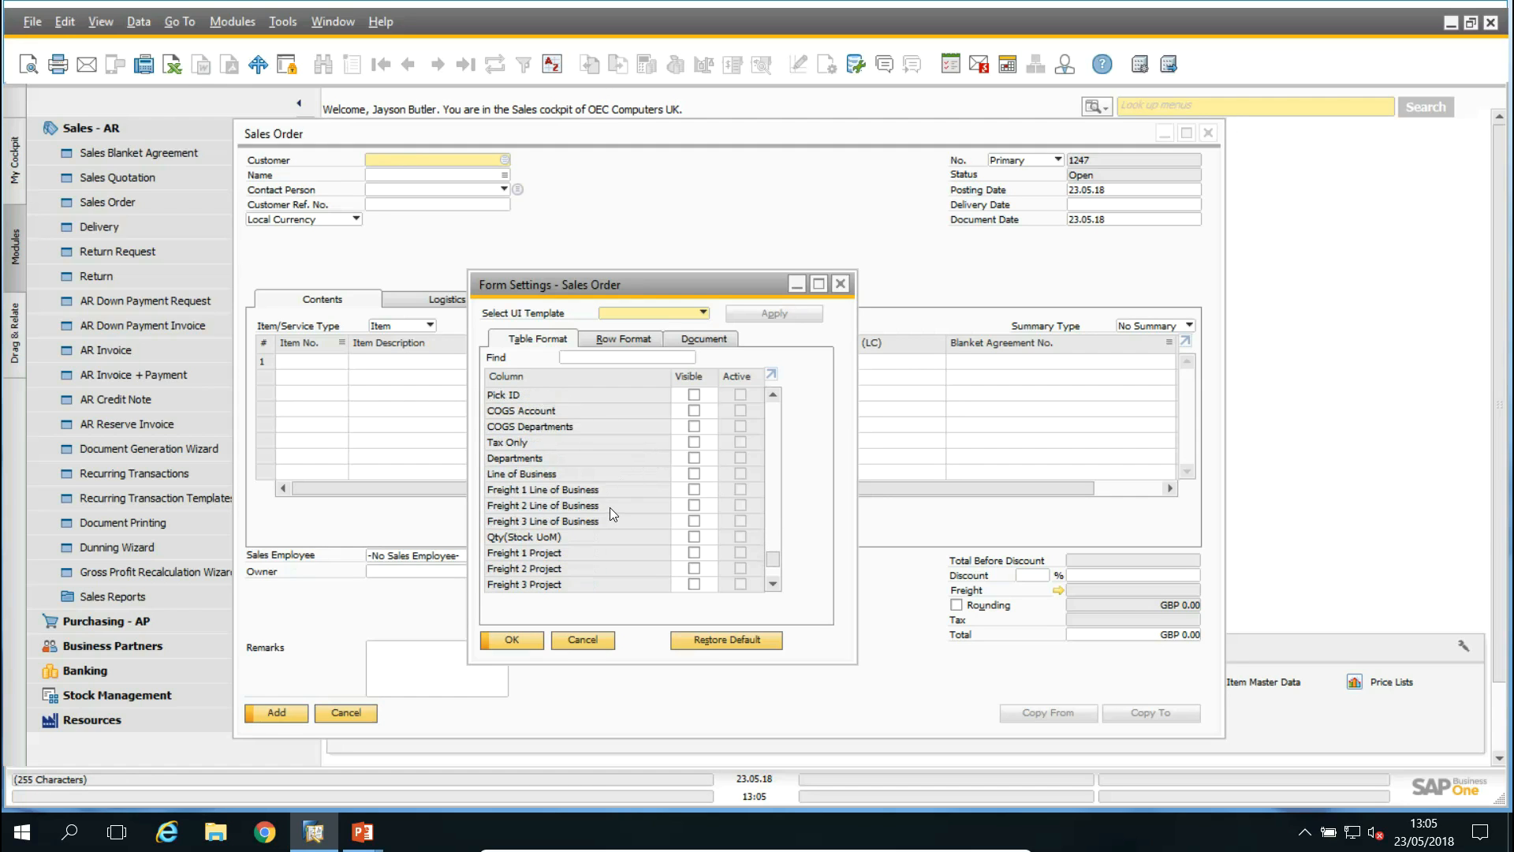
pyautogui.scroll(-1, 584, 535)
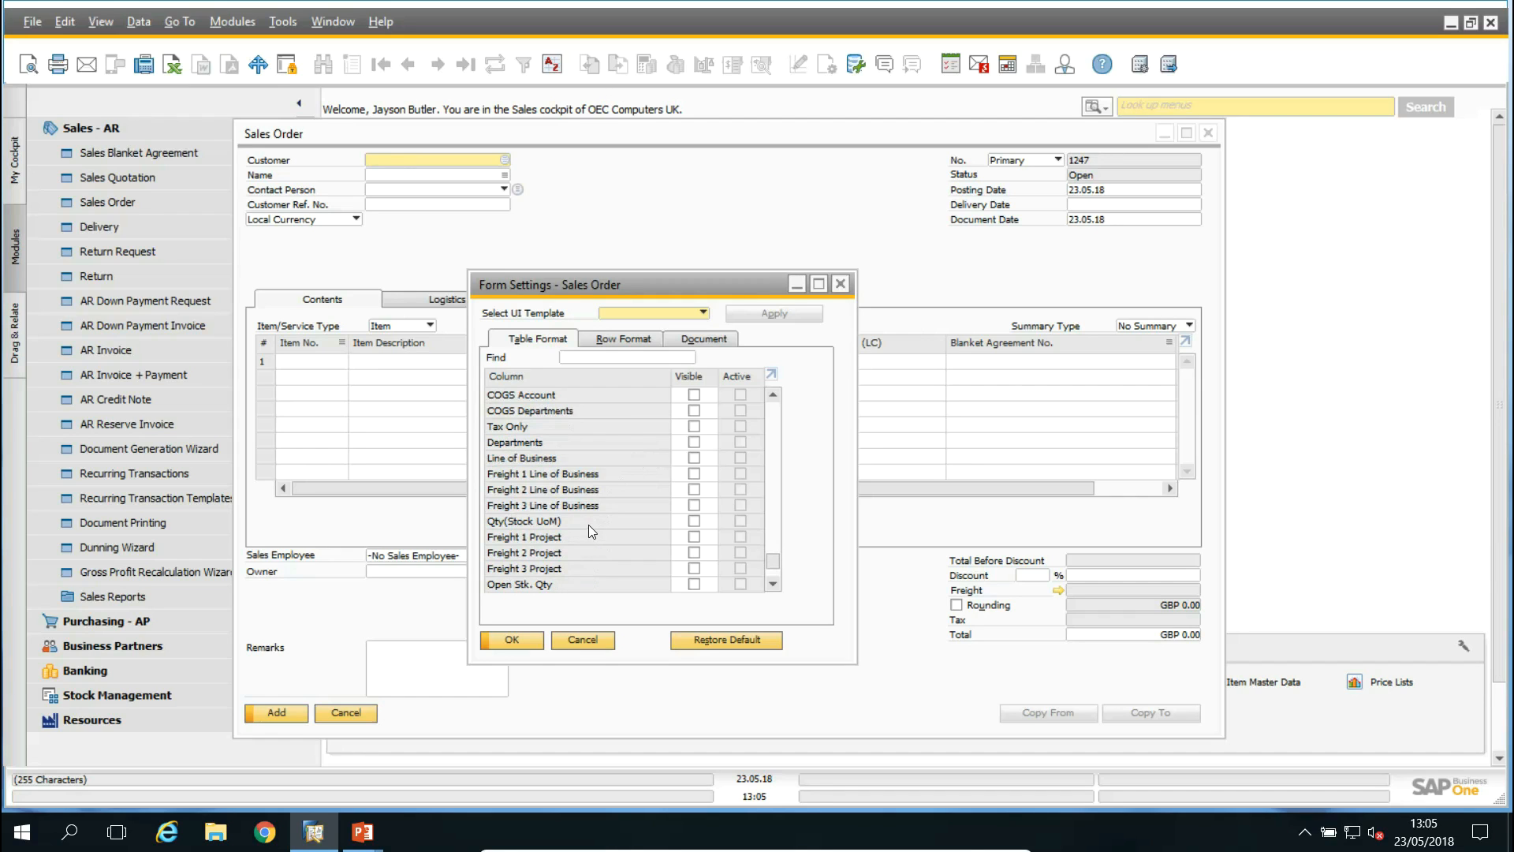
pyautogui.scroll(-2, 581, 499)
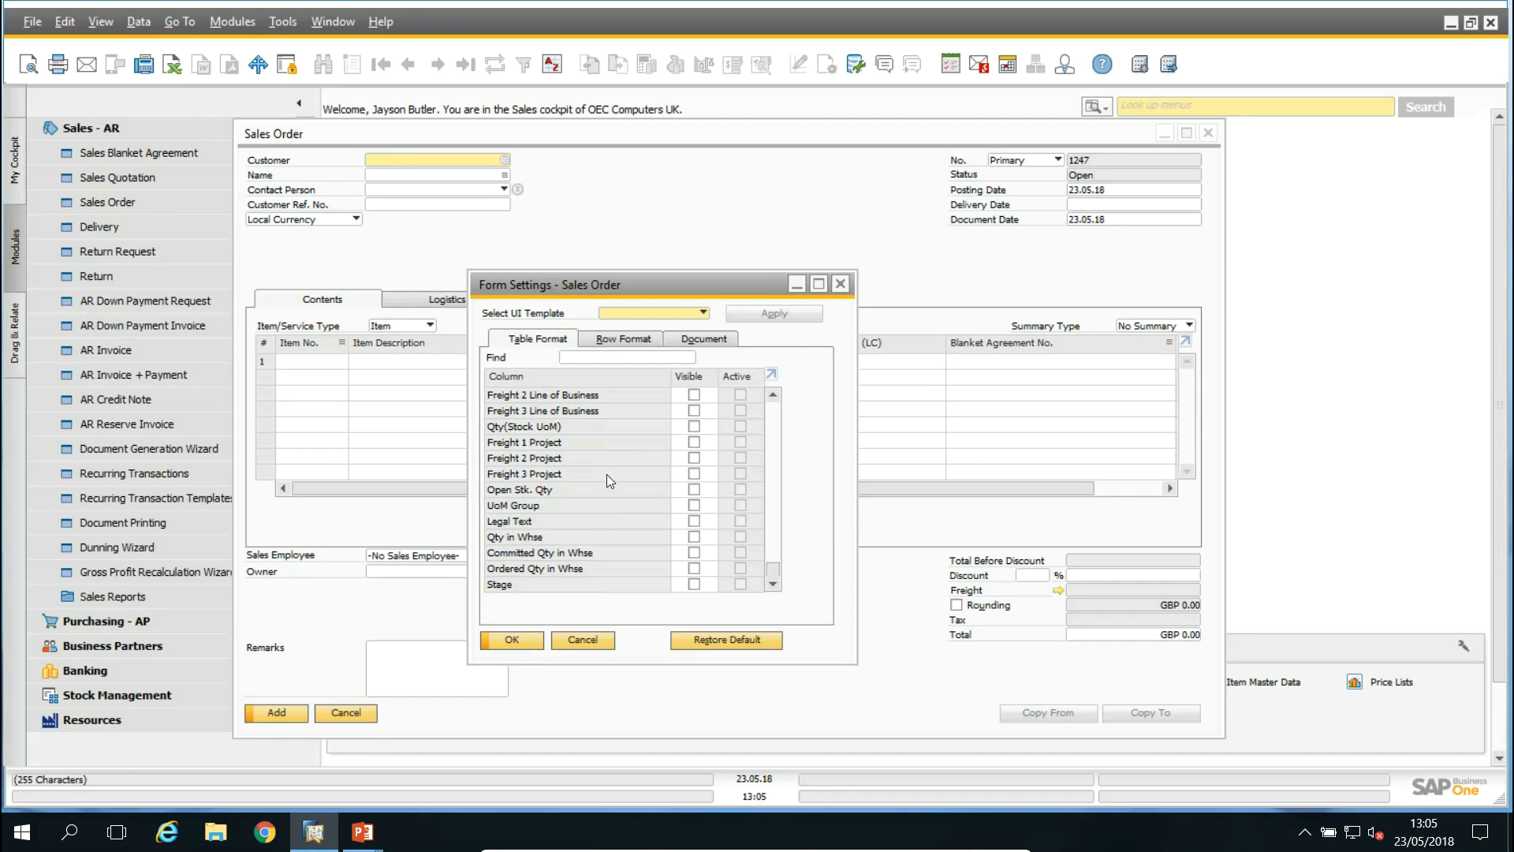
pyautogui.click(842, 286)
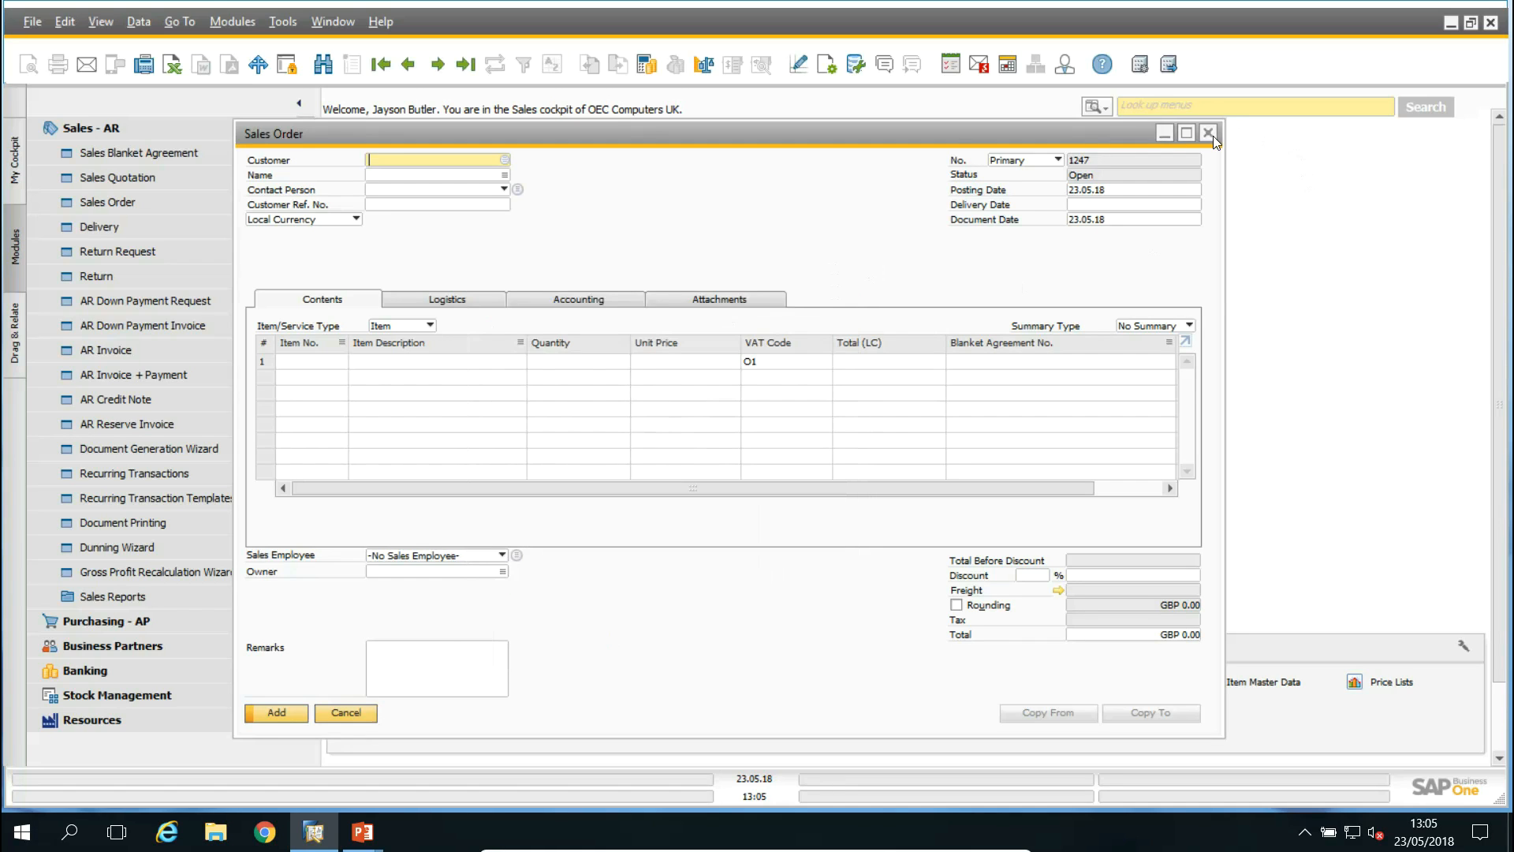
pyautogui.click(1208, 133)
# Display the first record in Business Partner Master Data and put its form into UI edit mode
pyautogui.click(172, 127)
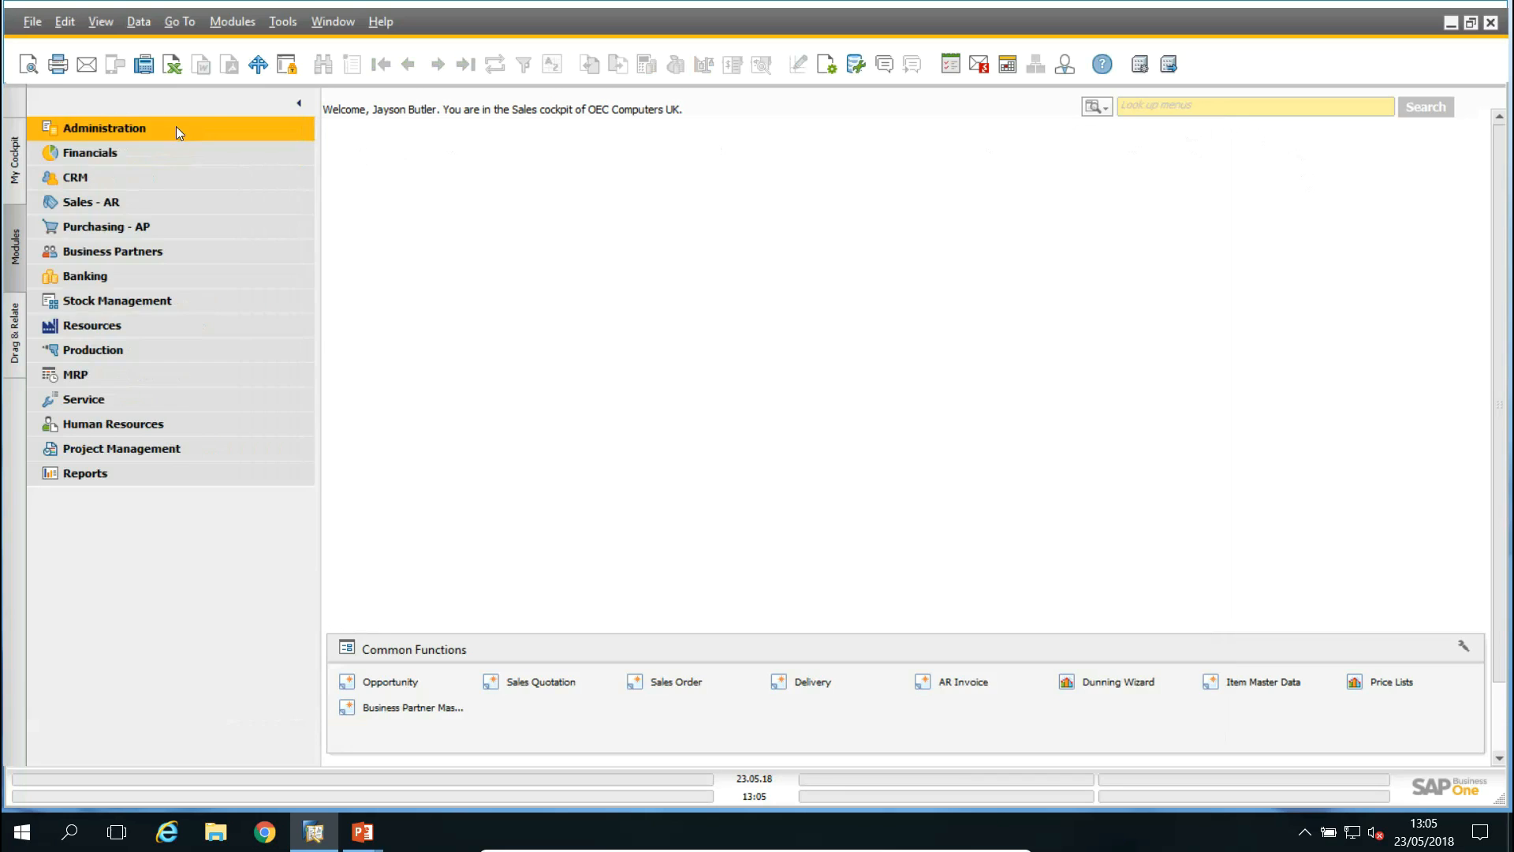
pyautogui.click(158, 252)
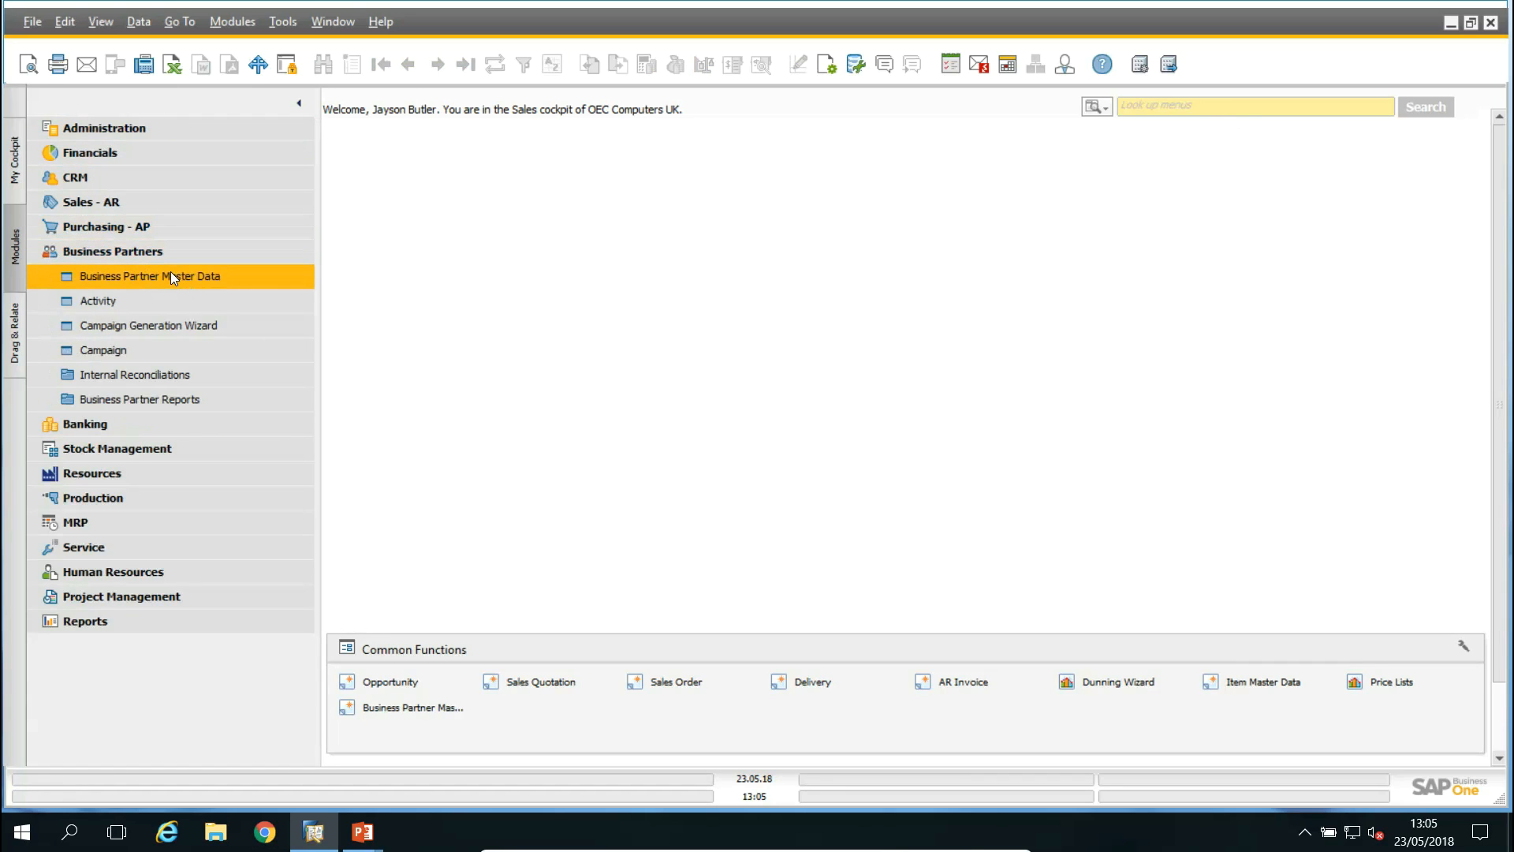
pyautogui.click(181, 276)
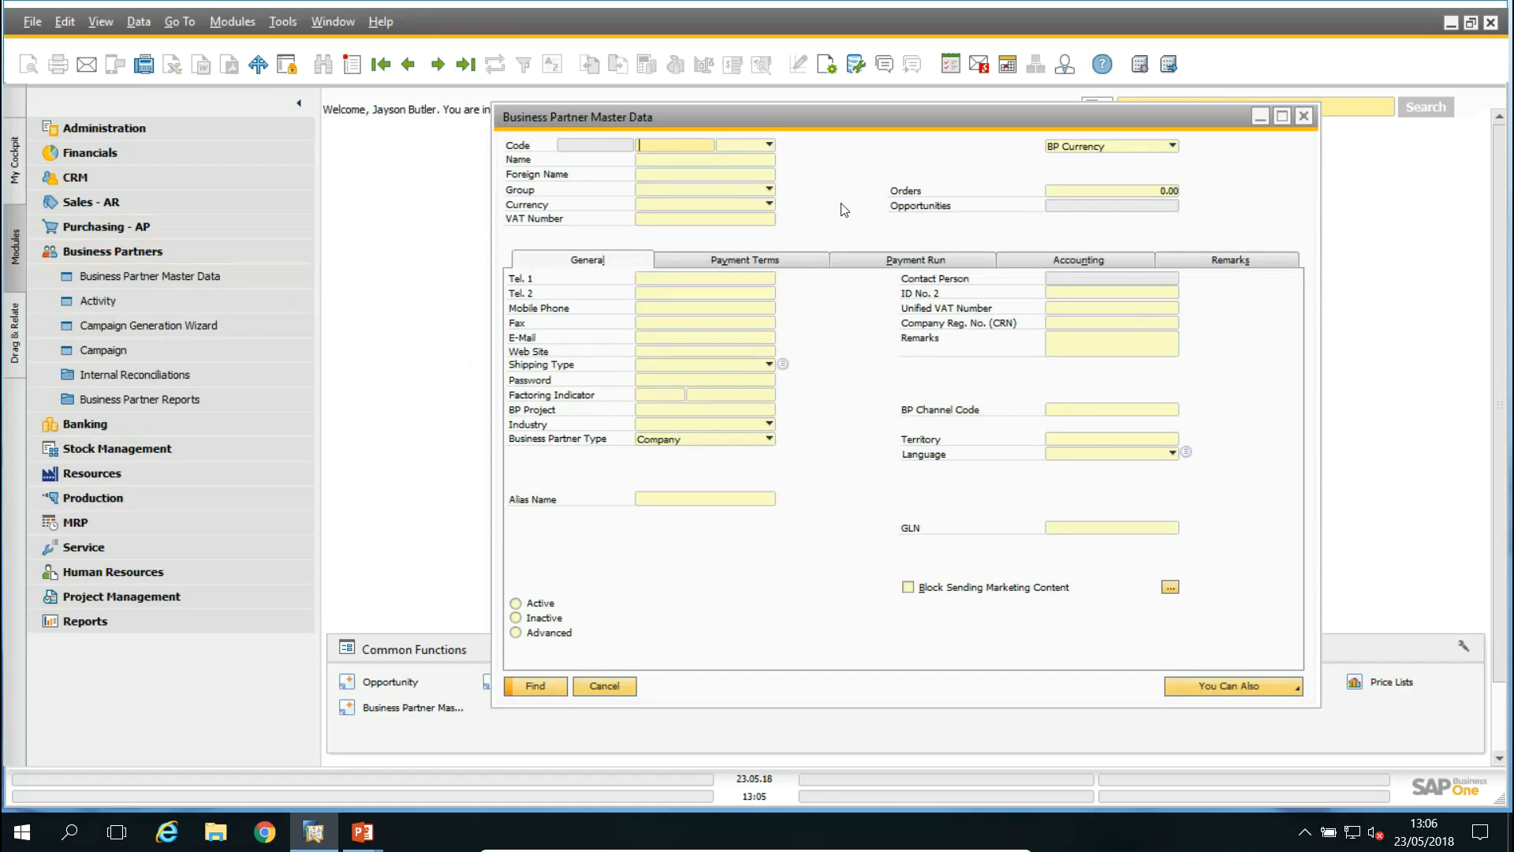
pyautogui.click(381, 64)
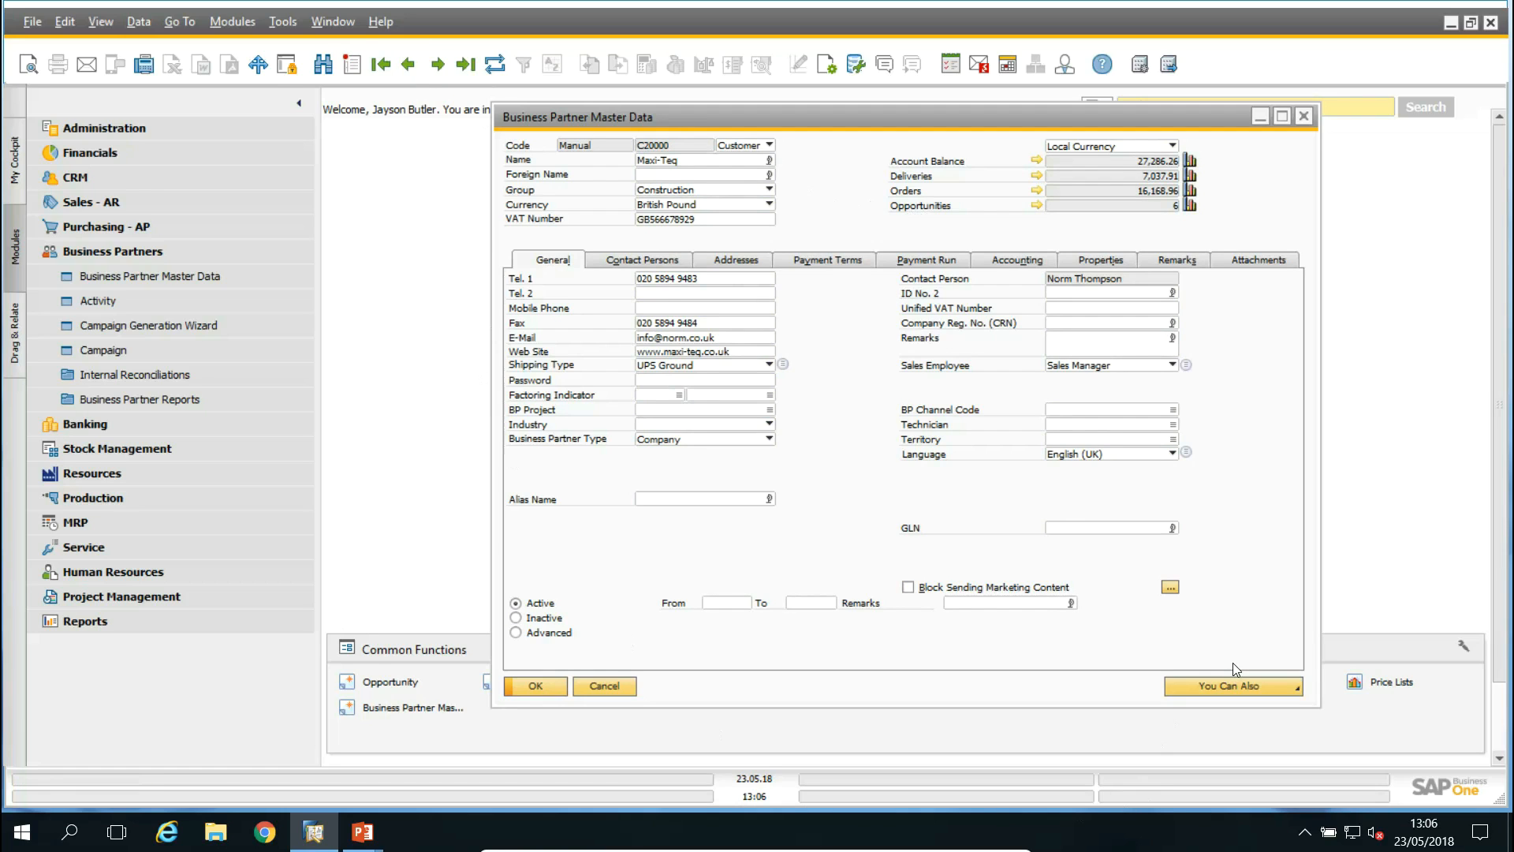
pyautogui.click(282, 24)
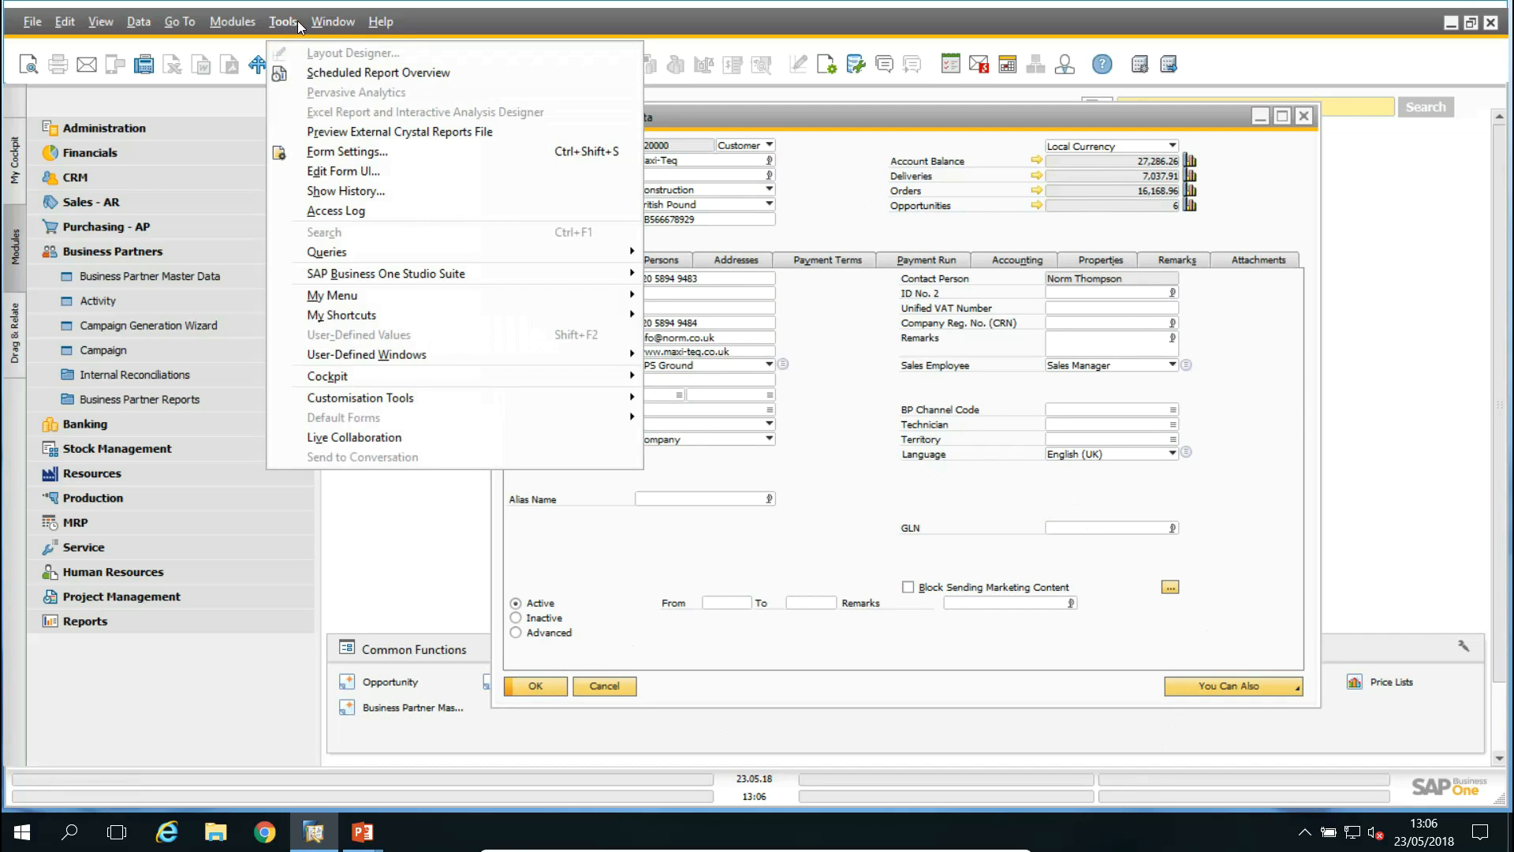
pyautogui.click(366, 174)
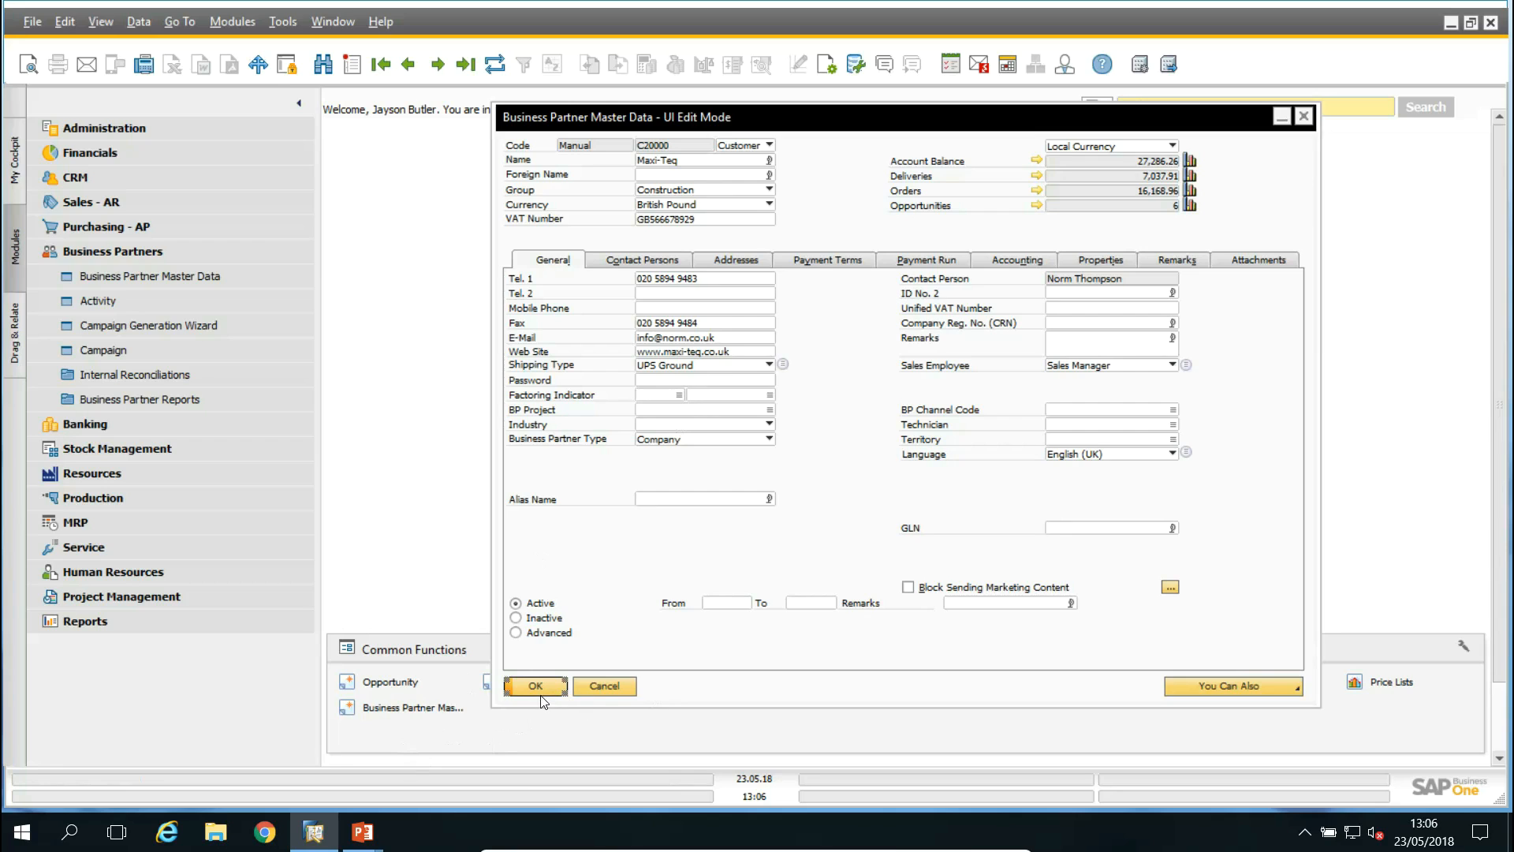
# Hide the Tel. 2 field and disable the Mobile Phone field on the General tab
pyautogui.click(606, 688)
pyautogui.rightClick(692, 298)
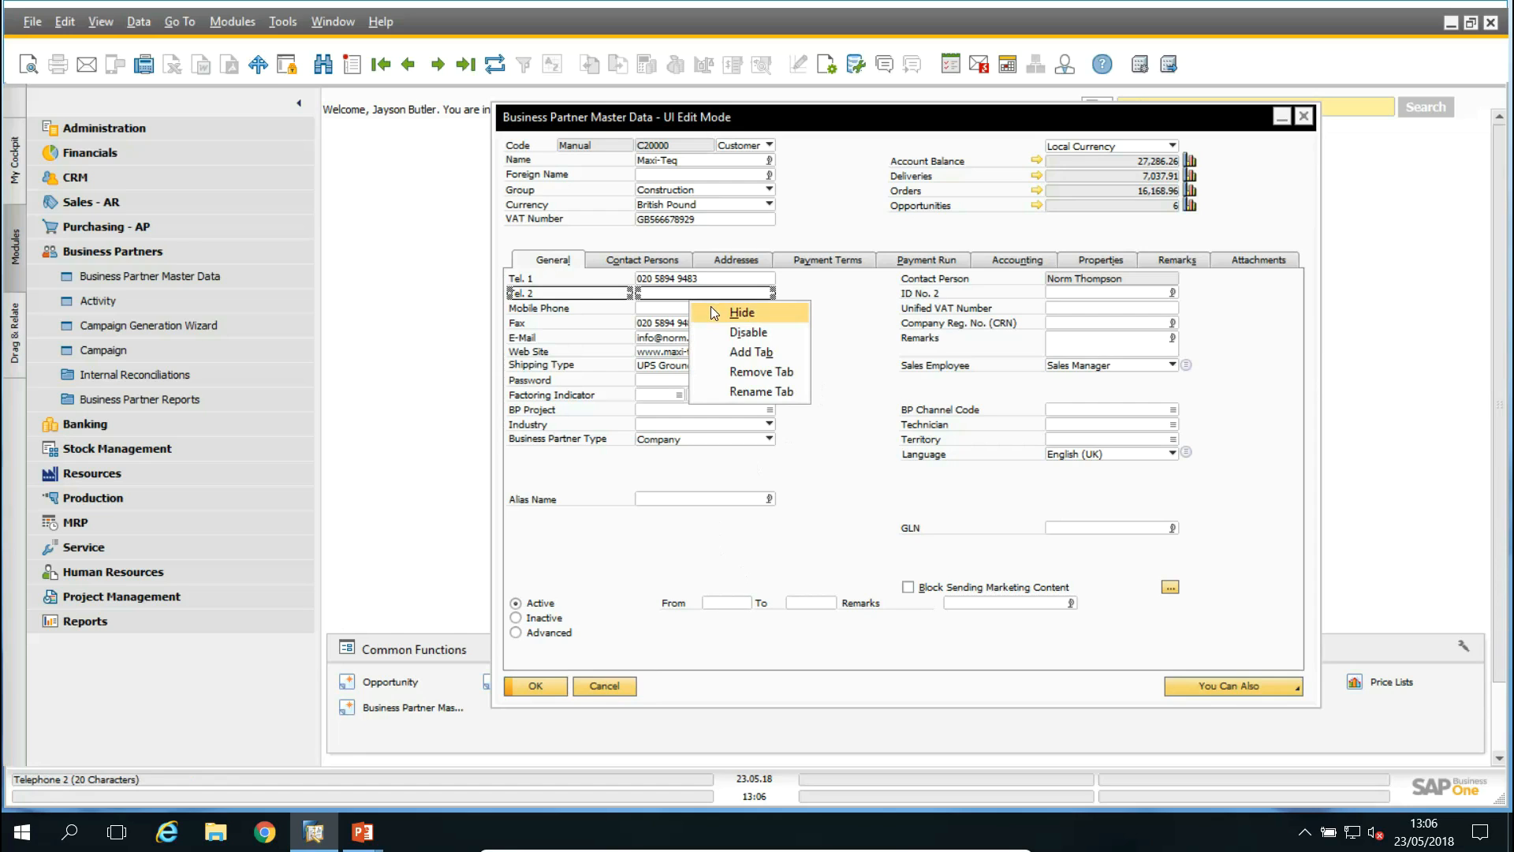
pyautogui.click(711, 306)
pyautogui.rightClick(691, 309)
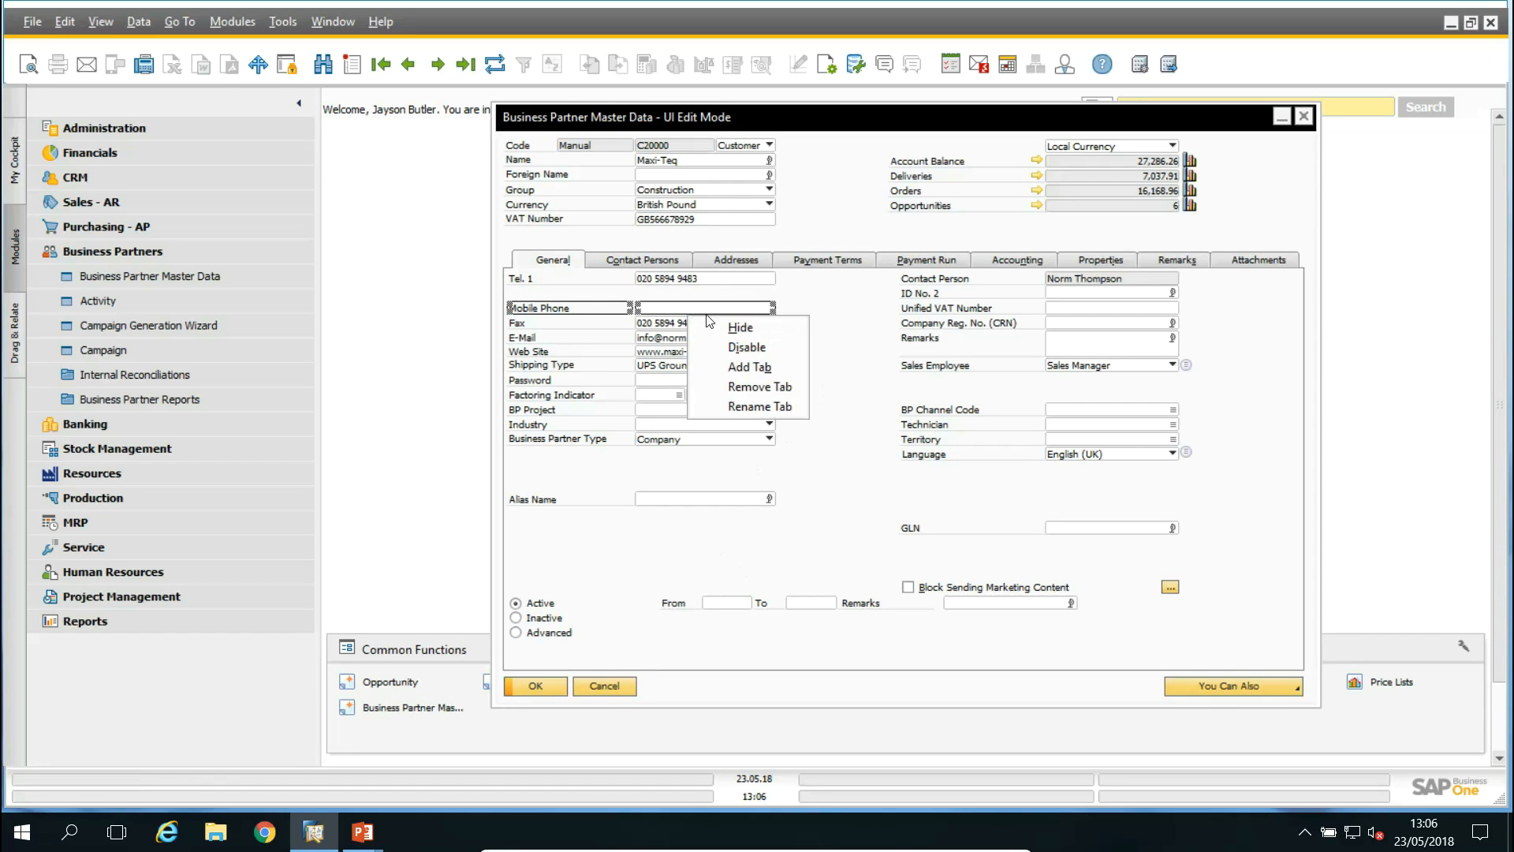
pyautogui.click(734, 352)
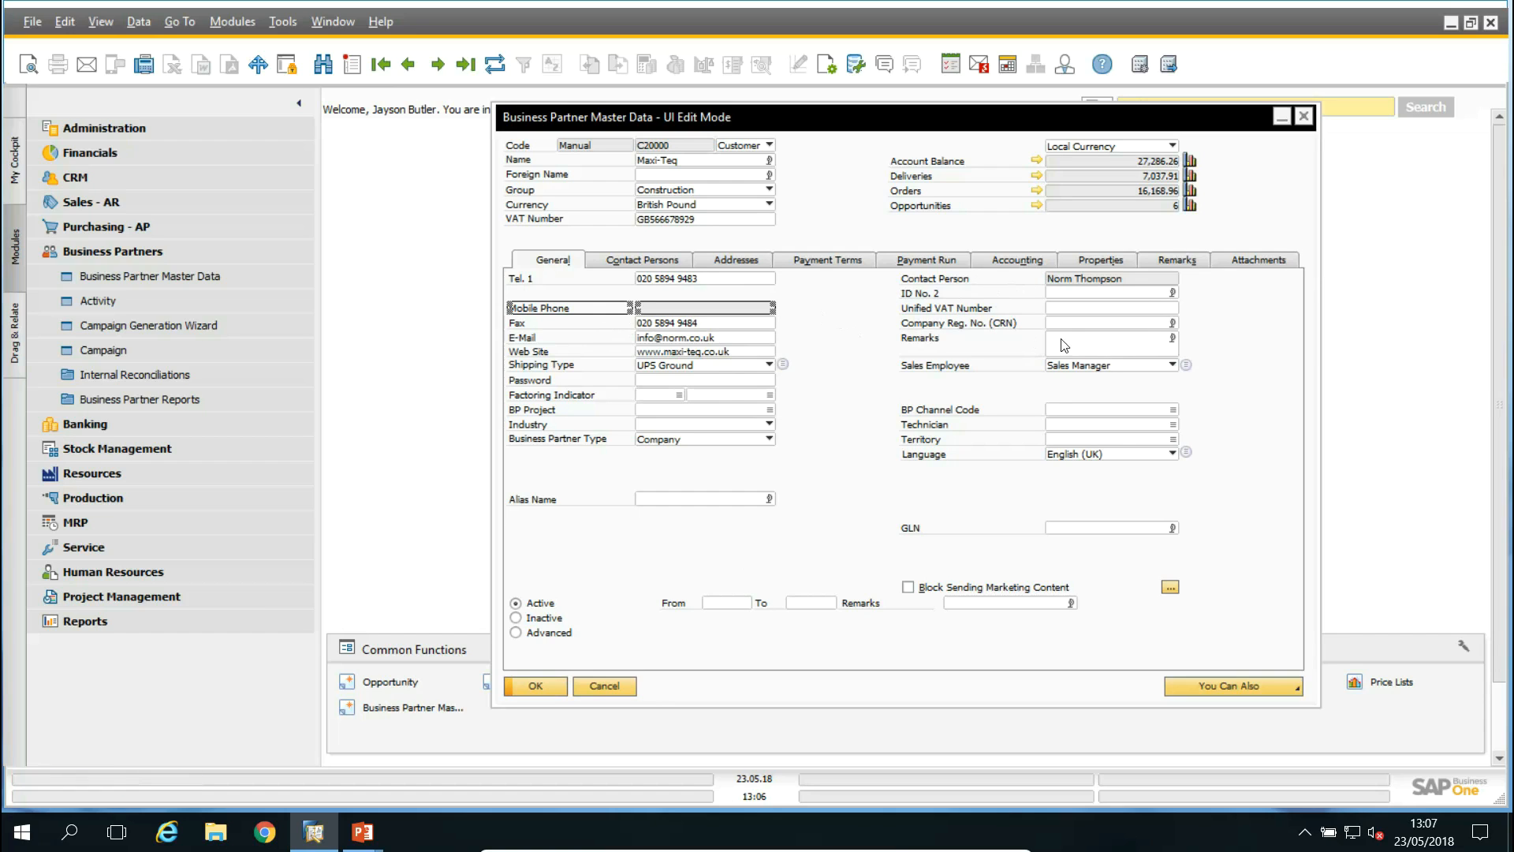
# Move the General tab's multi-line Remarks field below Business Partner Type and resize it to align with the fields above
pyautogui.click(1101, 345)
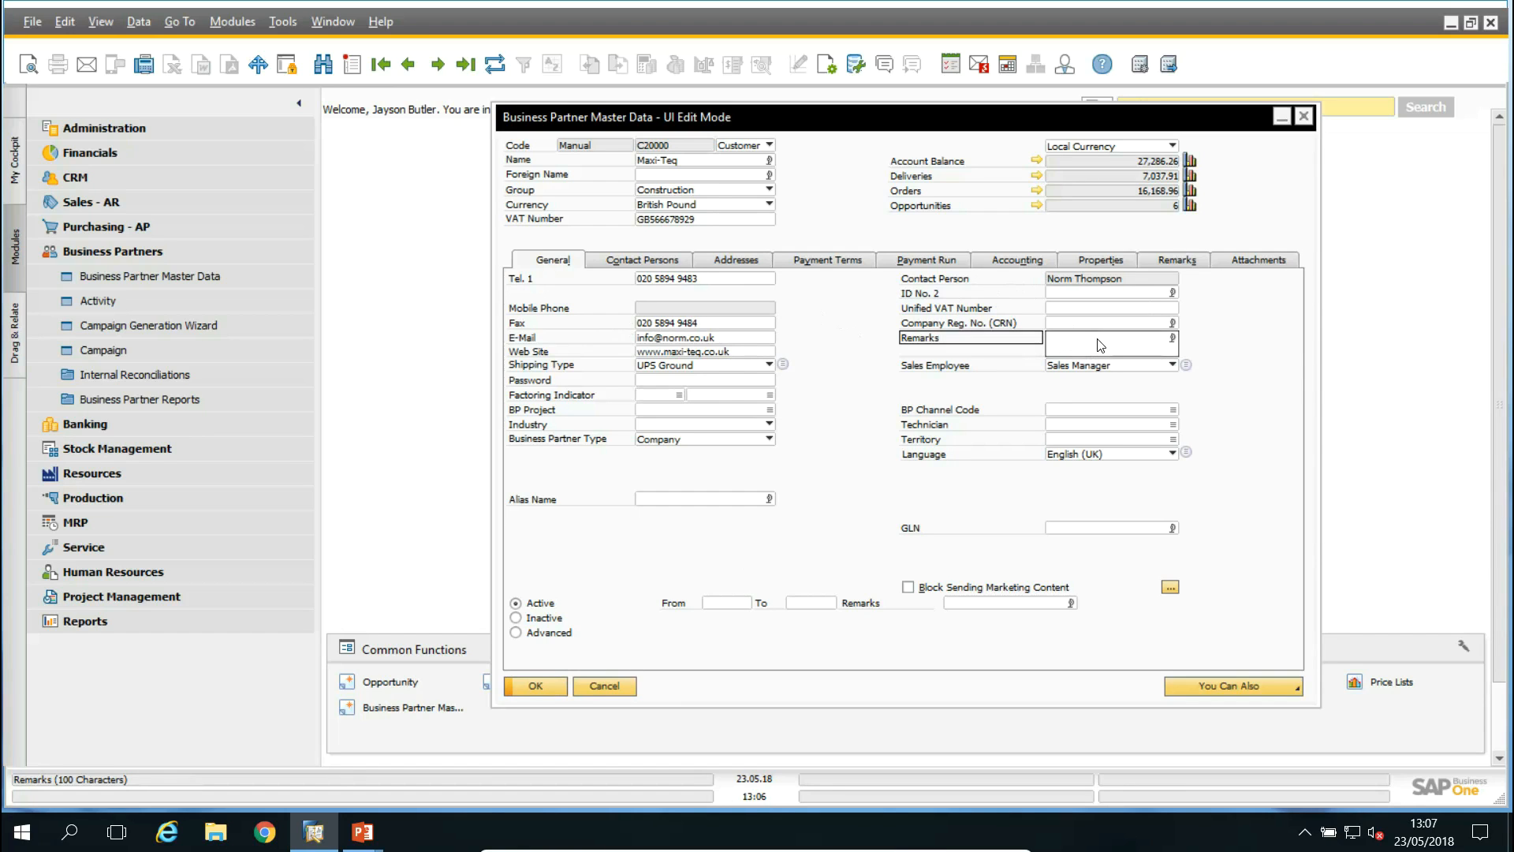
pyautogui.moveTo(1101, 345); pyautogui.dragTo(706, 464)
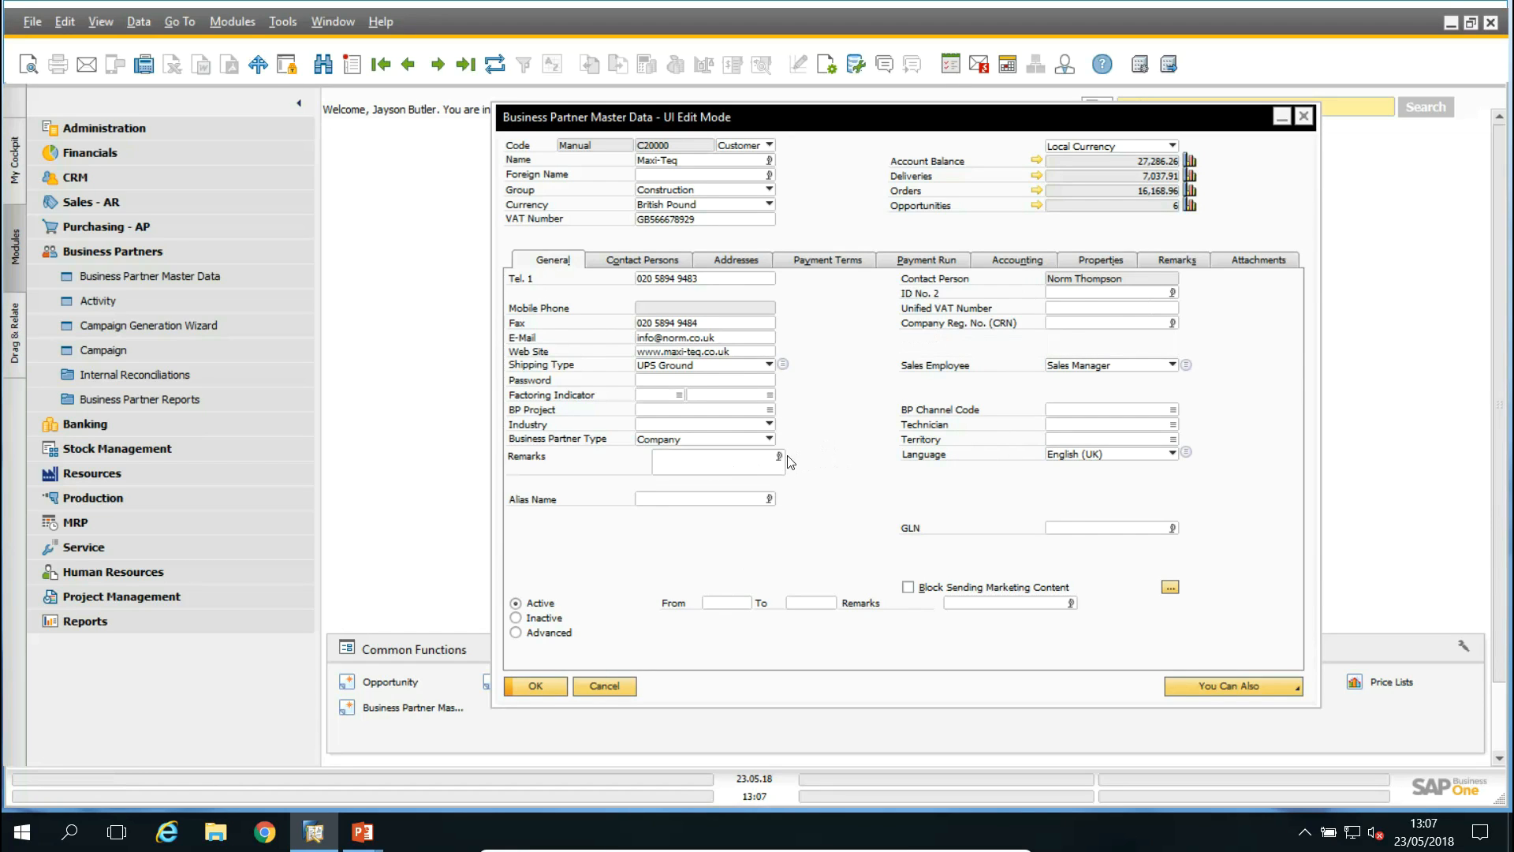
pyautogui.moveTo(784, 459); pyautogui.dragTo(771, 459)
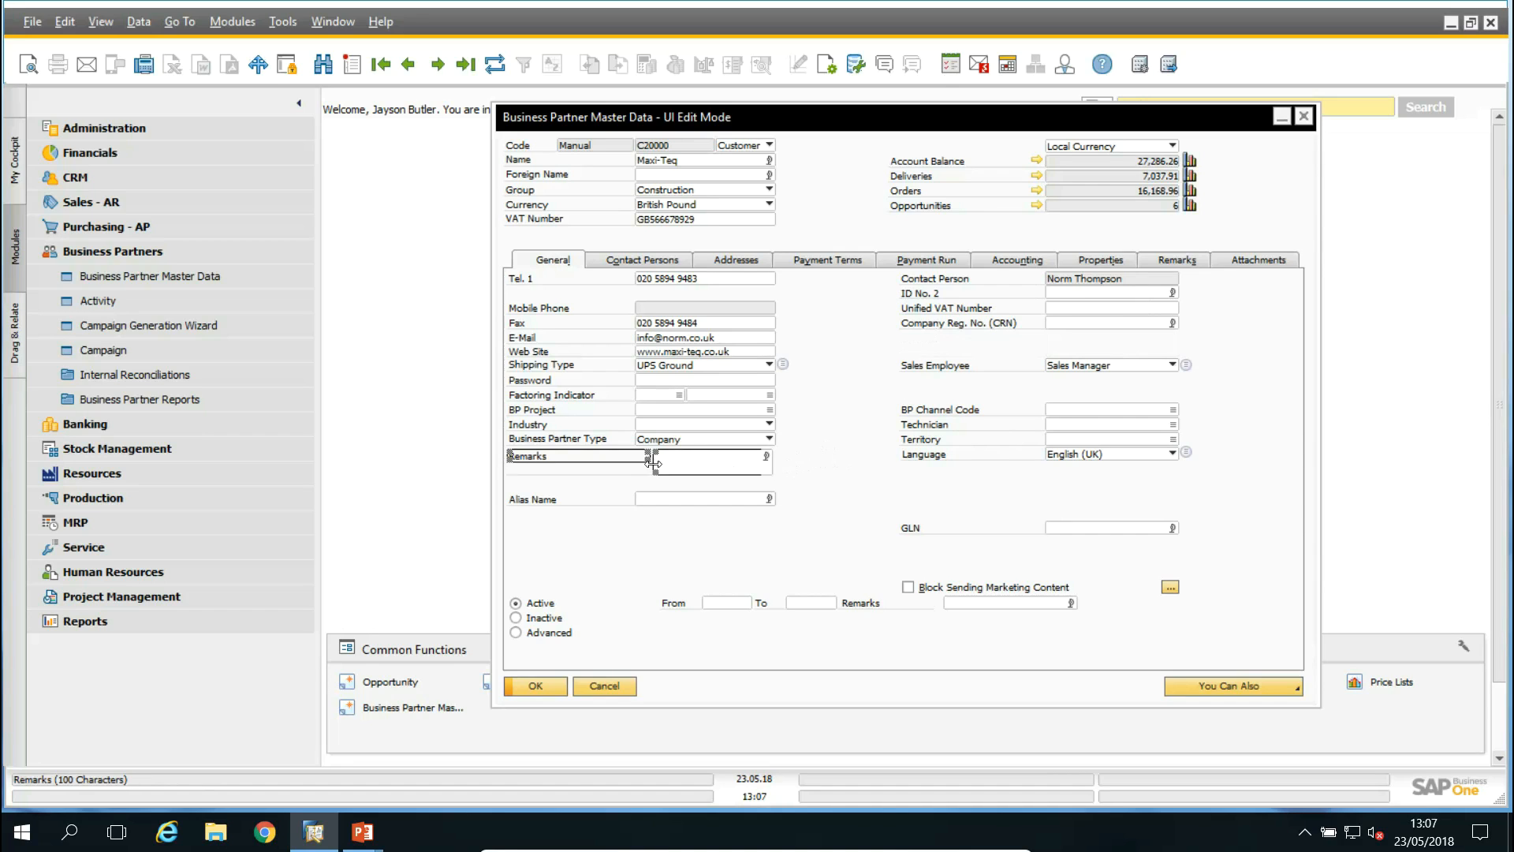
pyautogui.click(823, 457)
pyautogui.click(641, 464)
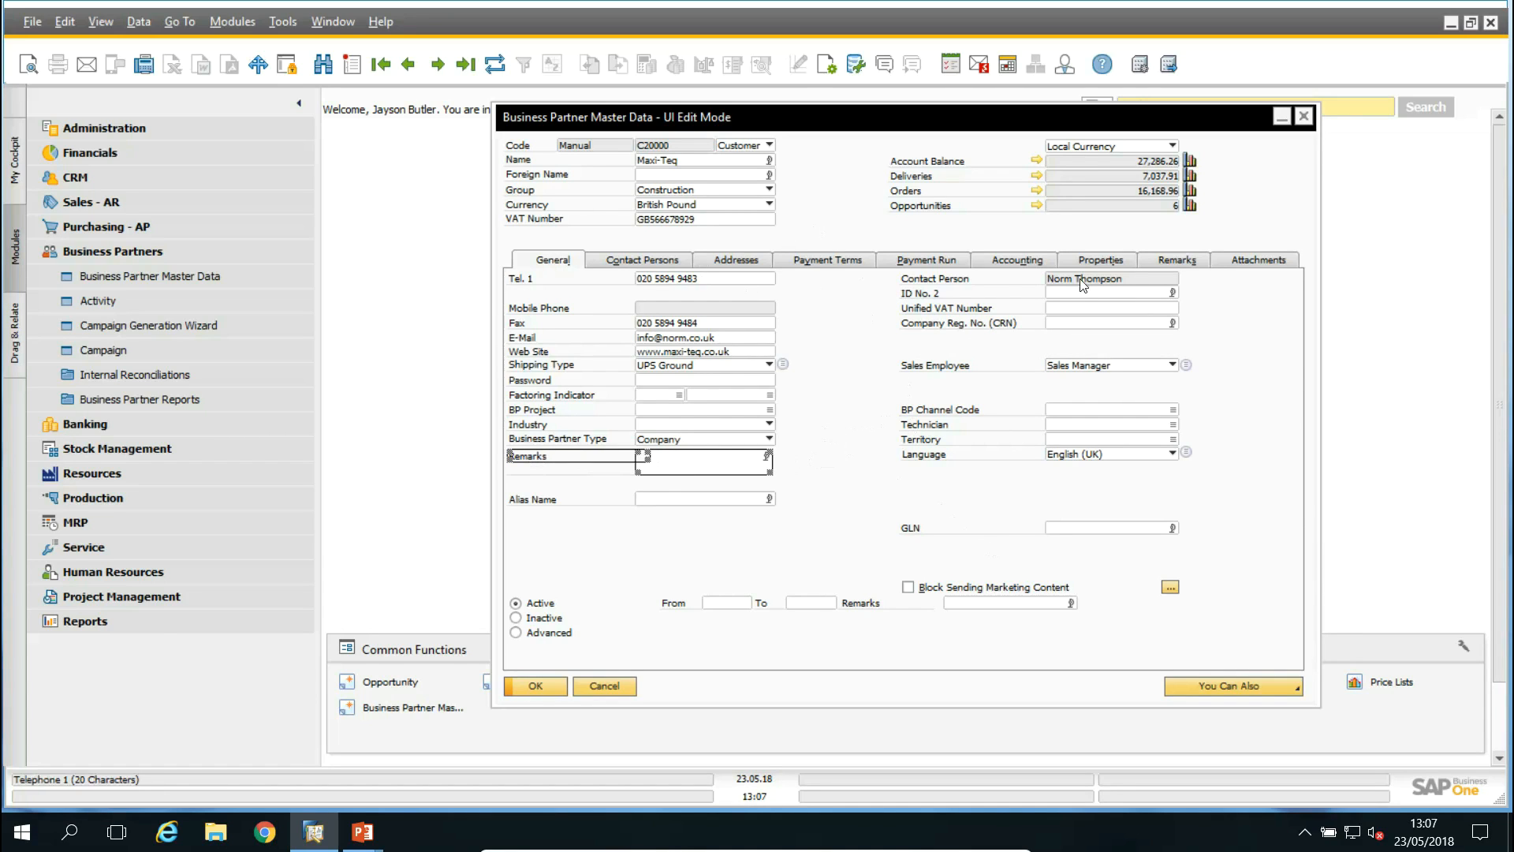
# Add a tab named More Information to the business partner form and show it
pyautogui.rightClick(843, 222)
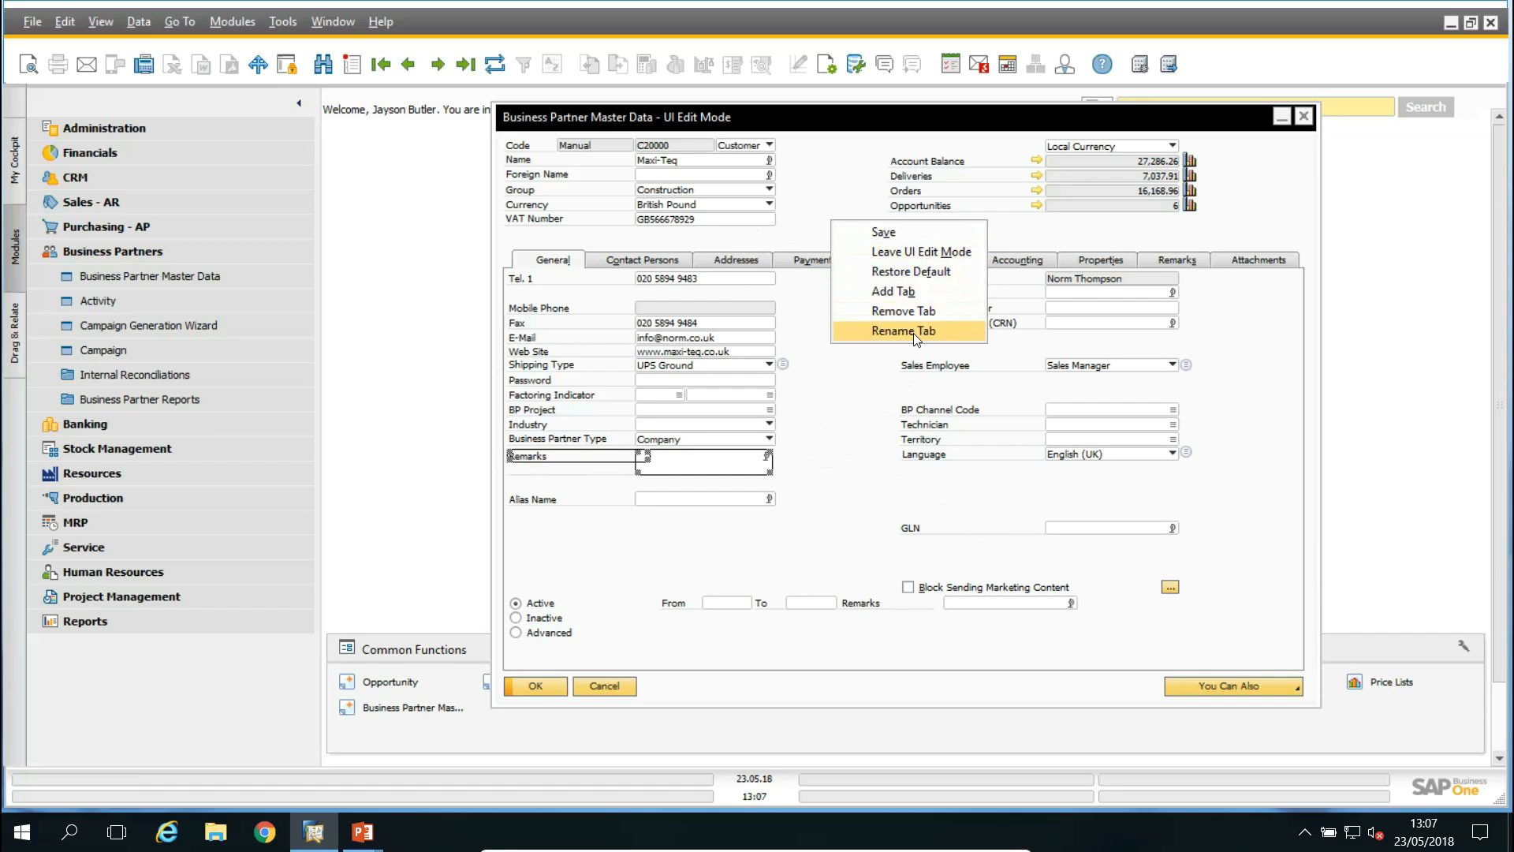
pyautogui.click(906, 295)
pyautogui.write('More Informa')
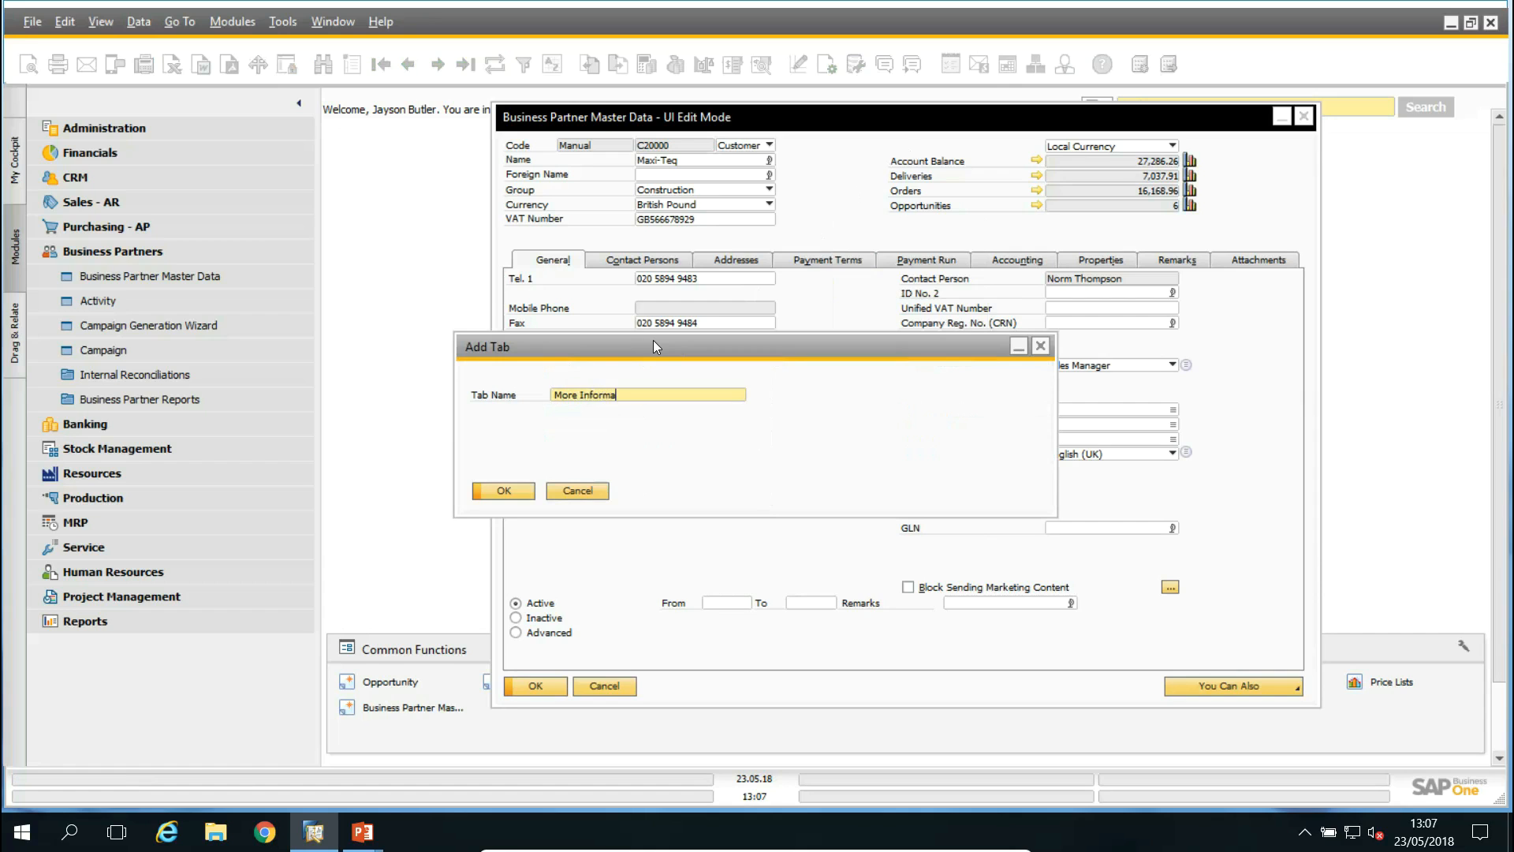
pyautogui.write('tion')
pyautogui.click(502, 491)
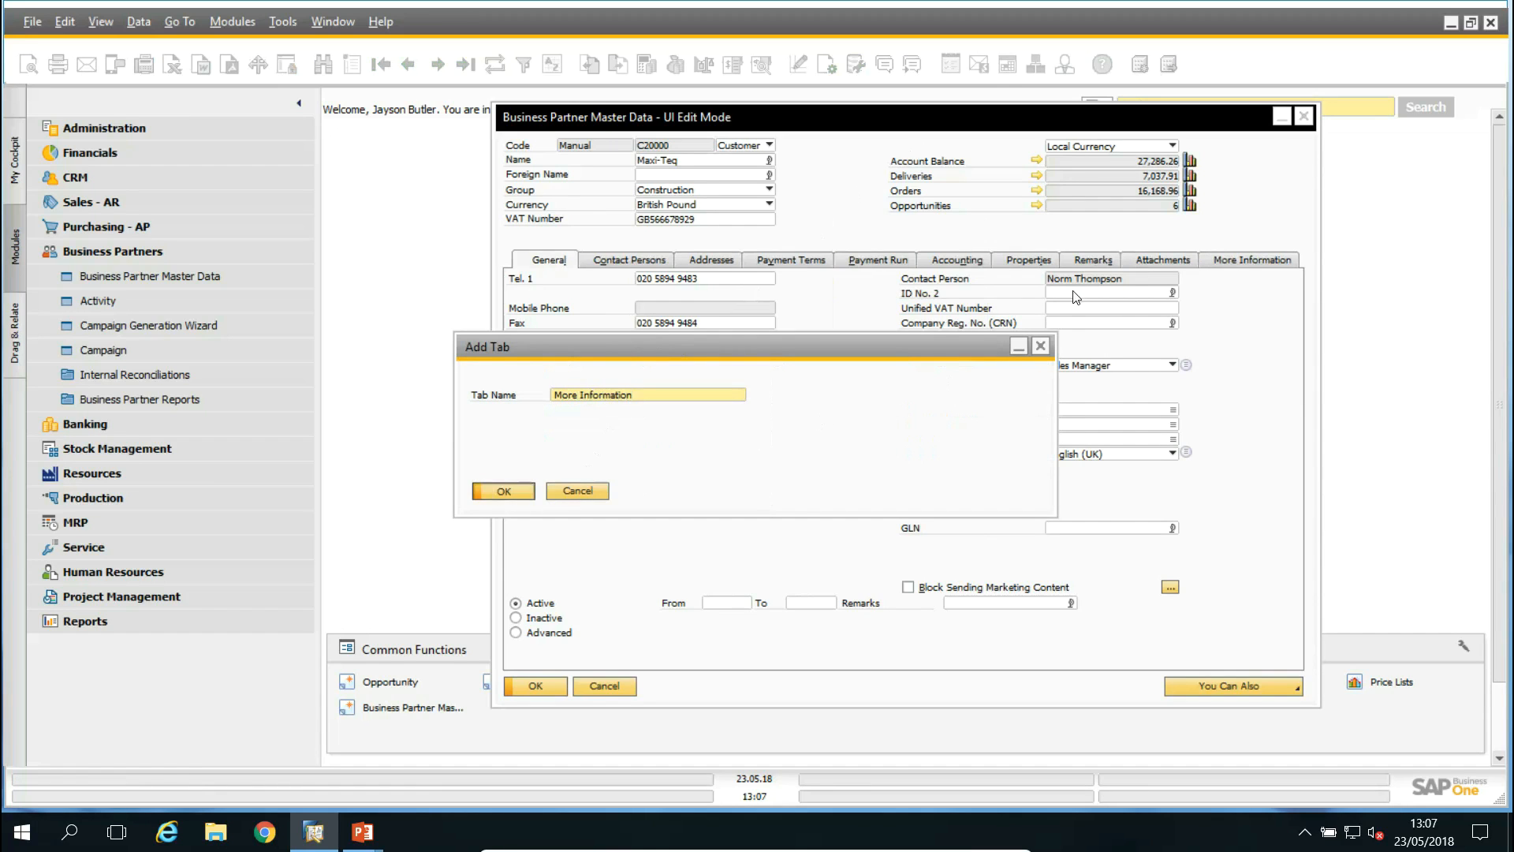
pyautogui.click(1247, 261)
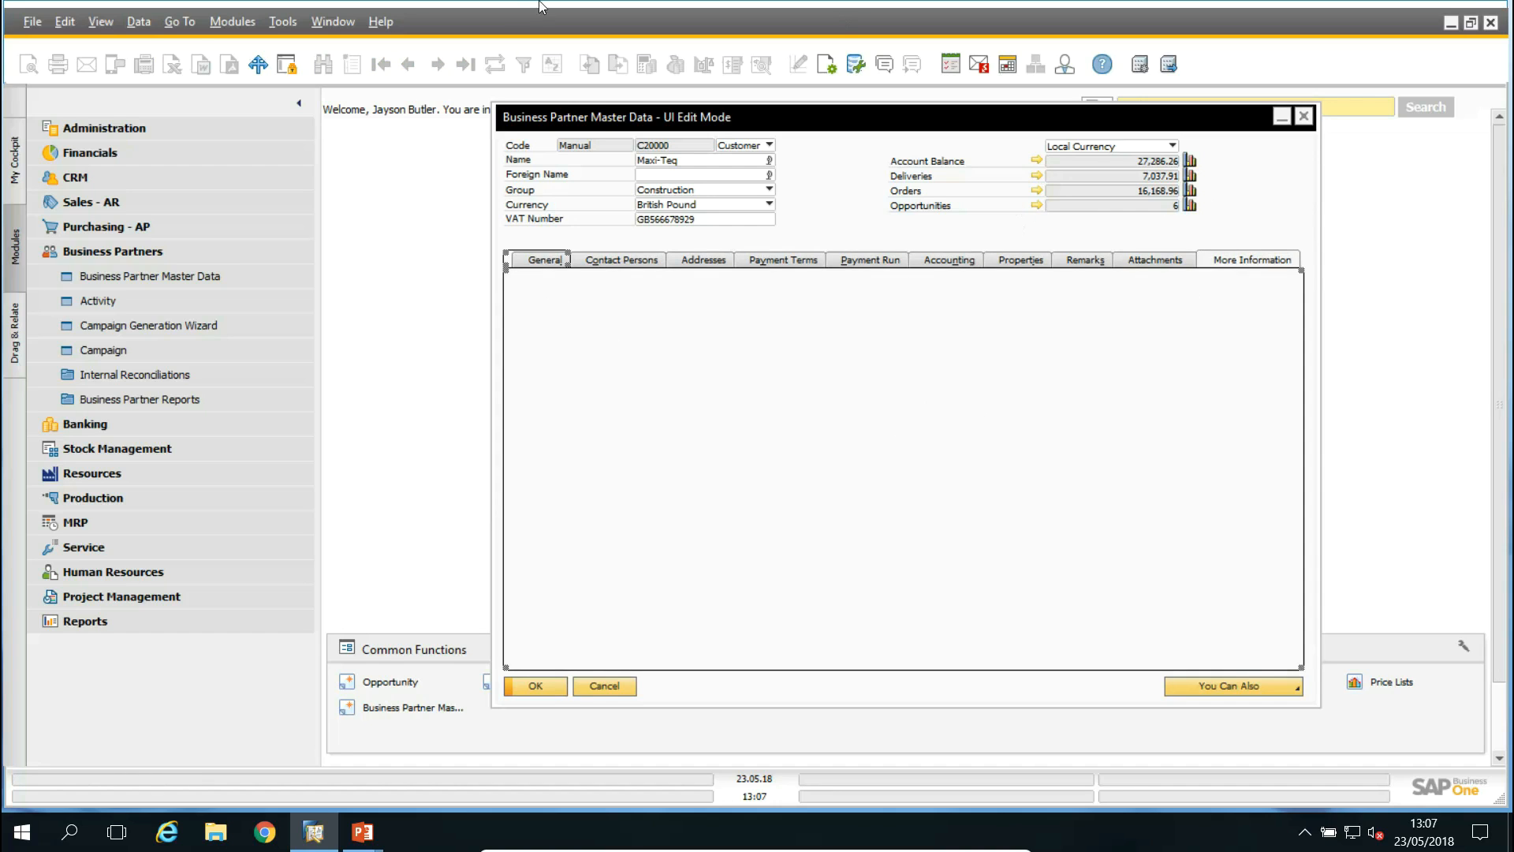
# Display the user-defined fields and move Quick Create Ad Protected and B1TT: Billing Currency onto the More Information tab
pyautogui.click(101, 21)
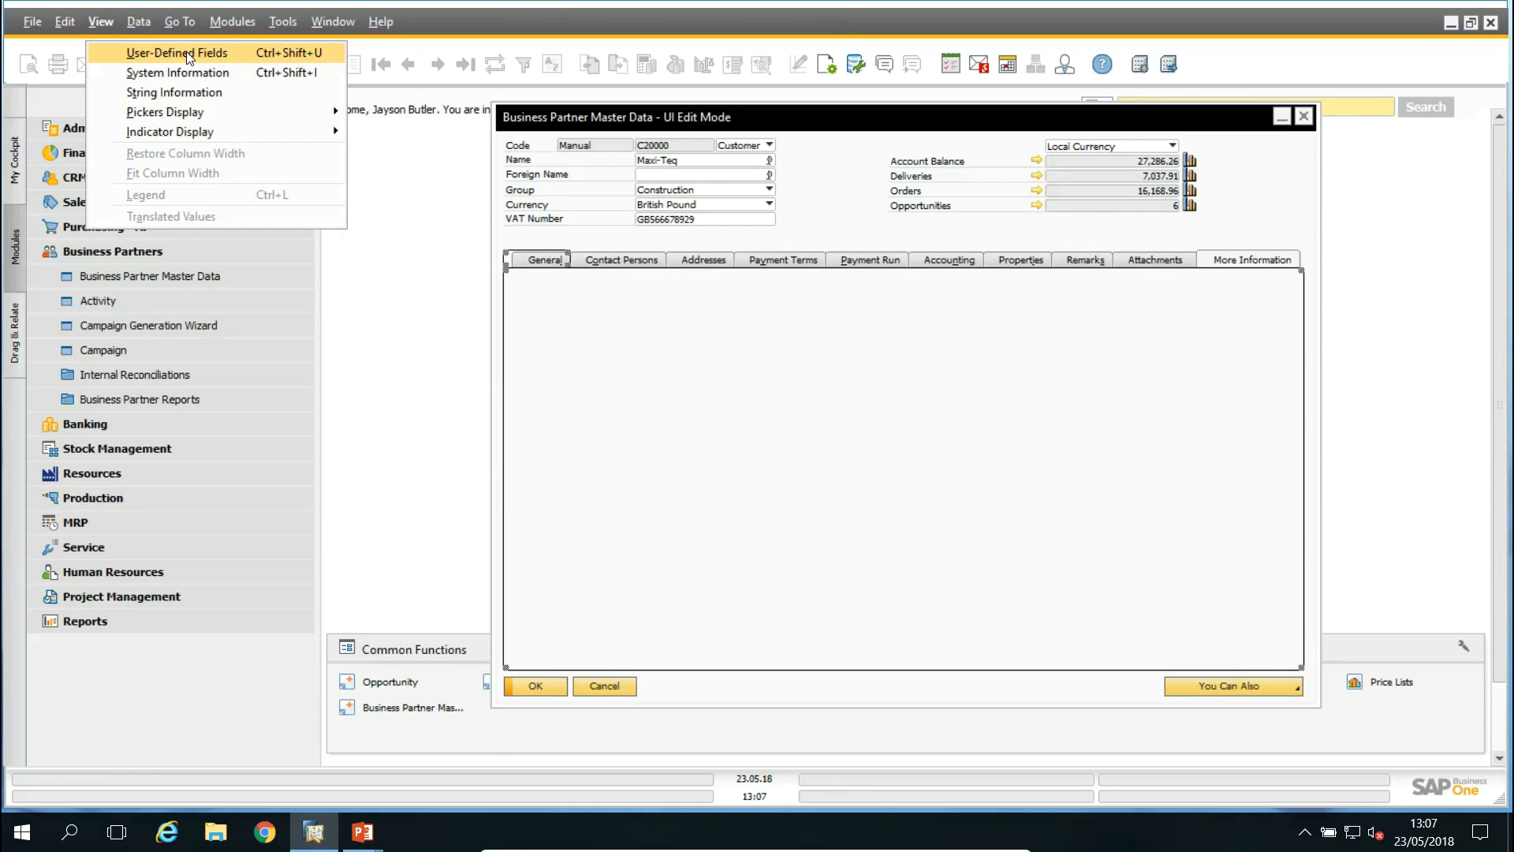
pyautogui.click(235, 52)
pyautogui.moveTo(660, 115); pyautogui.dragTo(445, 123)
pyautogui.hotkey('ctrl', 'shift', 'u')
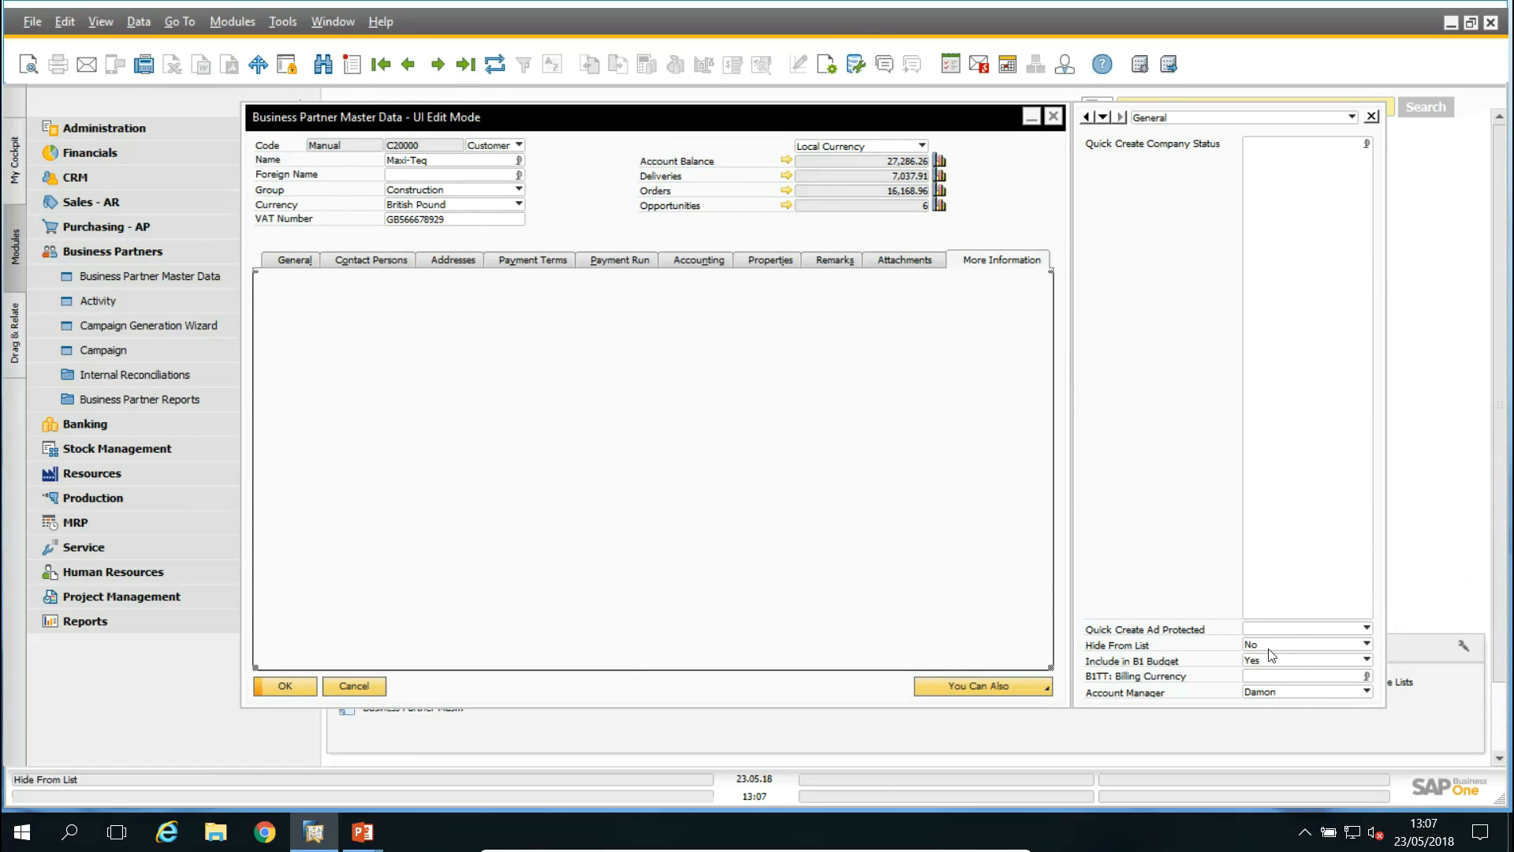
pyautogui.moveTo(1294, 636); pyautogui.dragTo(403, 315)
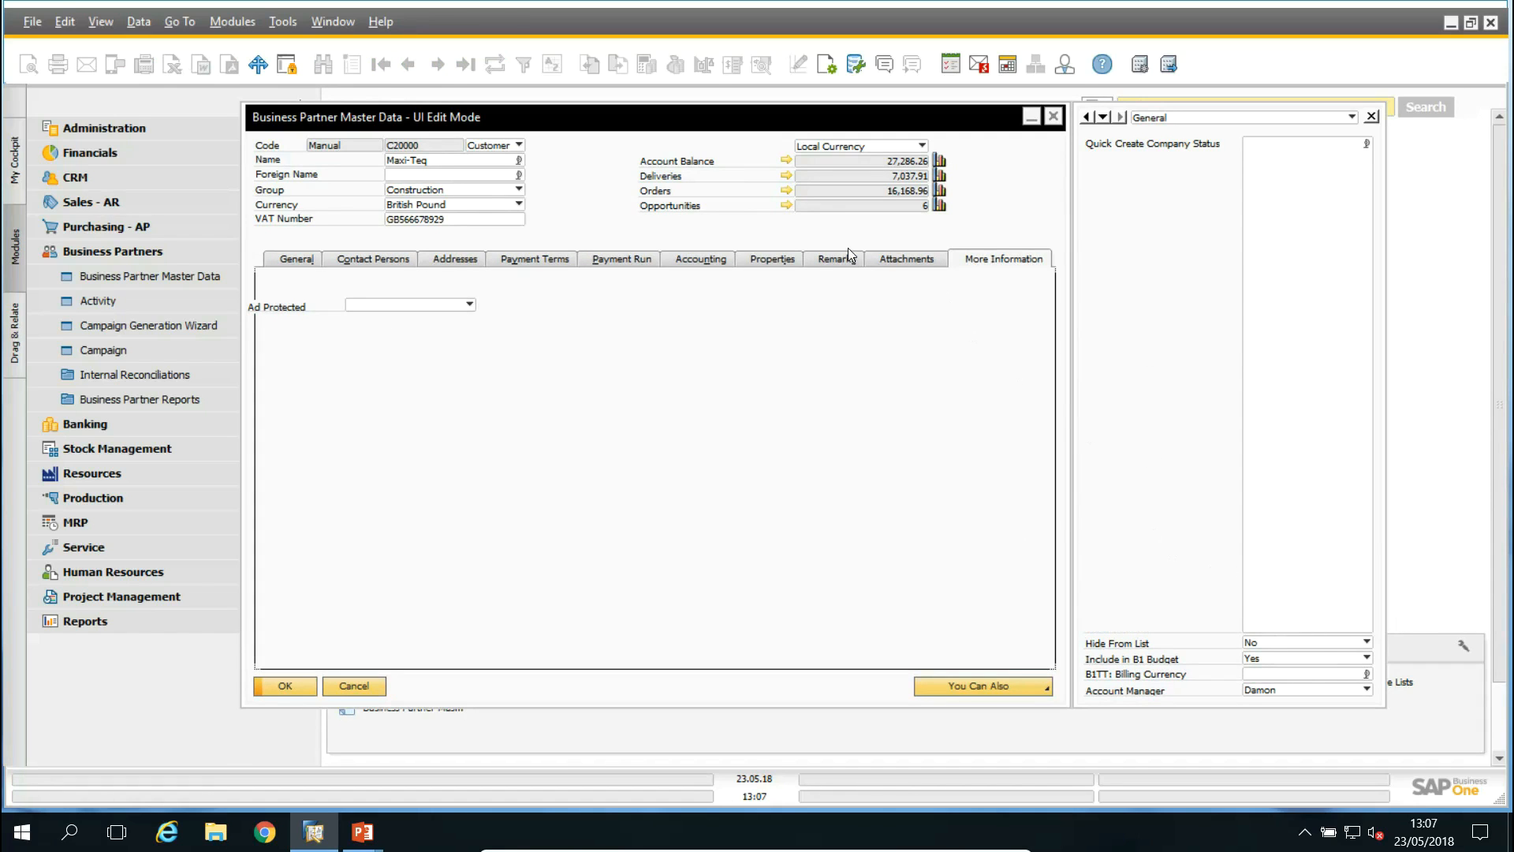
pyautogui.moveTo(1300, 683); pyautogui.dragTo(483, 407)
pyautogui.click(522, 407)
# Leave UI edit mode and save the changes to the form layout
pyautogui.rightClick(645, 238)
pyautogui.click(699, 250)
pyautogui.click(697, 261)
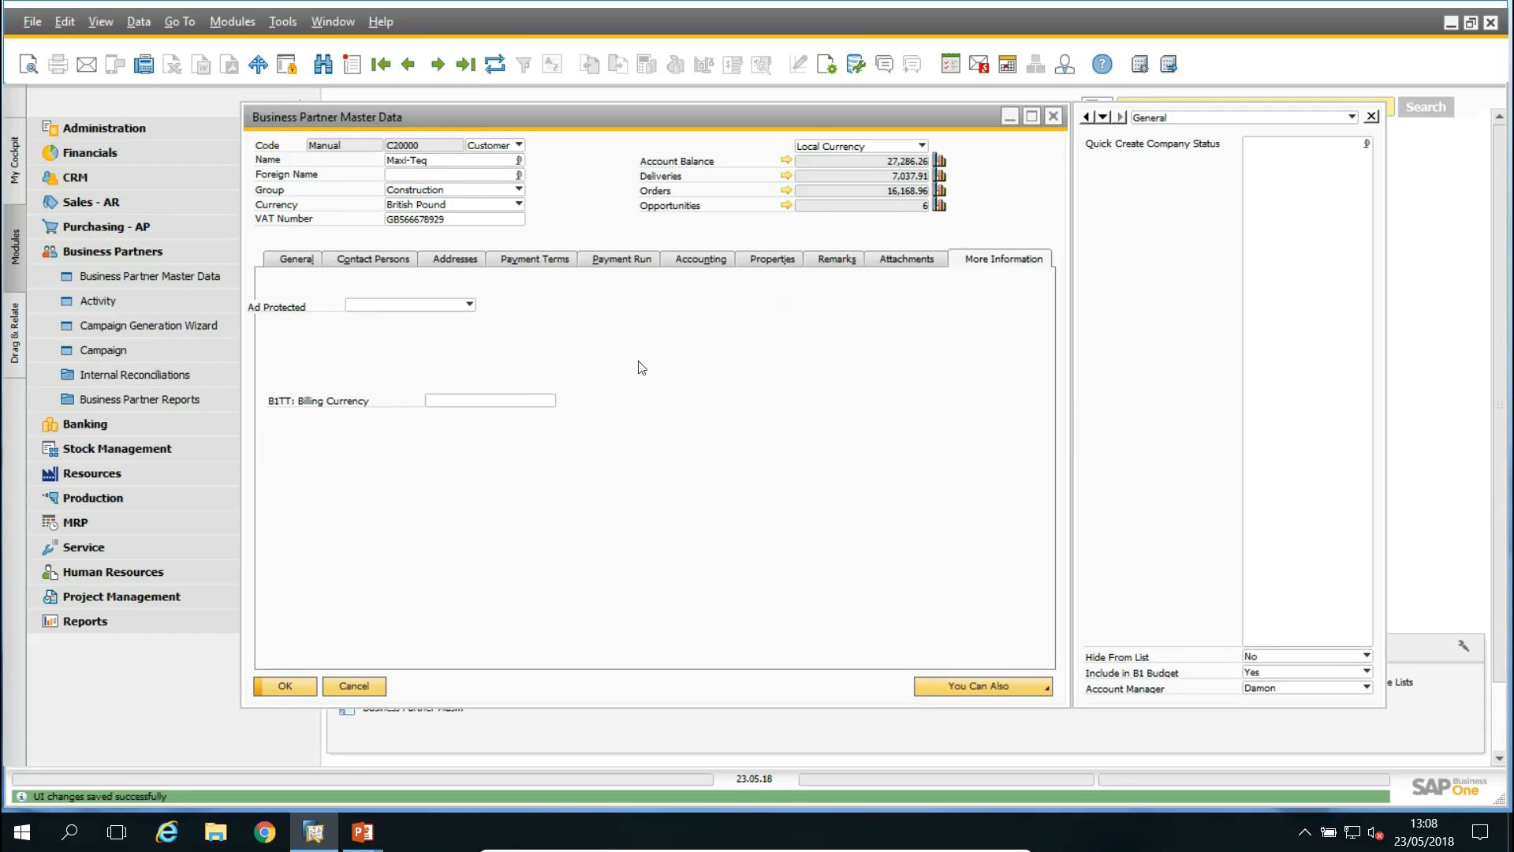
# Reopen UI edit mode, align the two fields on the More Information tab and add Hide From List below them
pyautogui.click(282, 23)
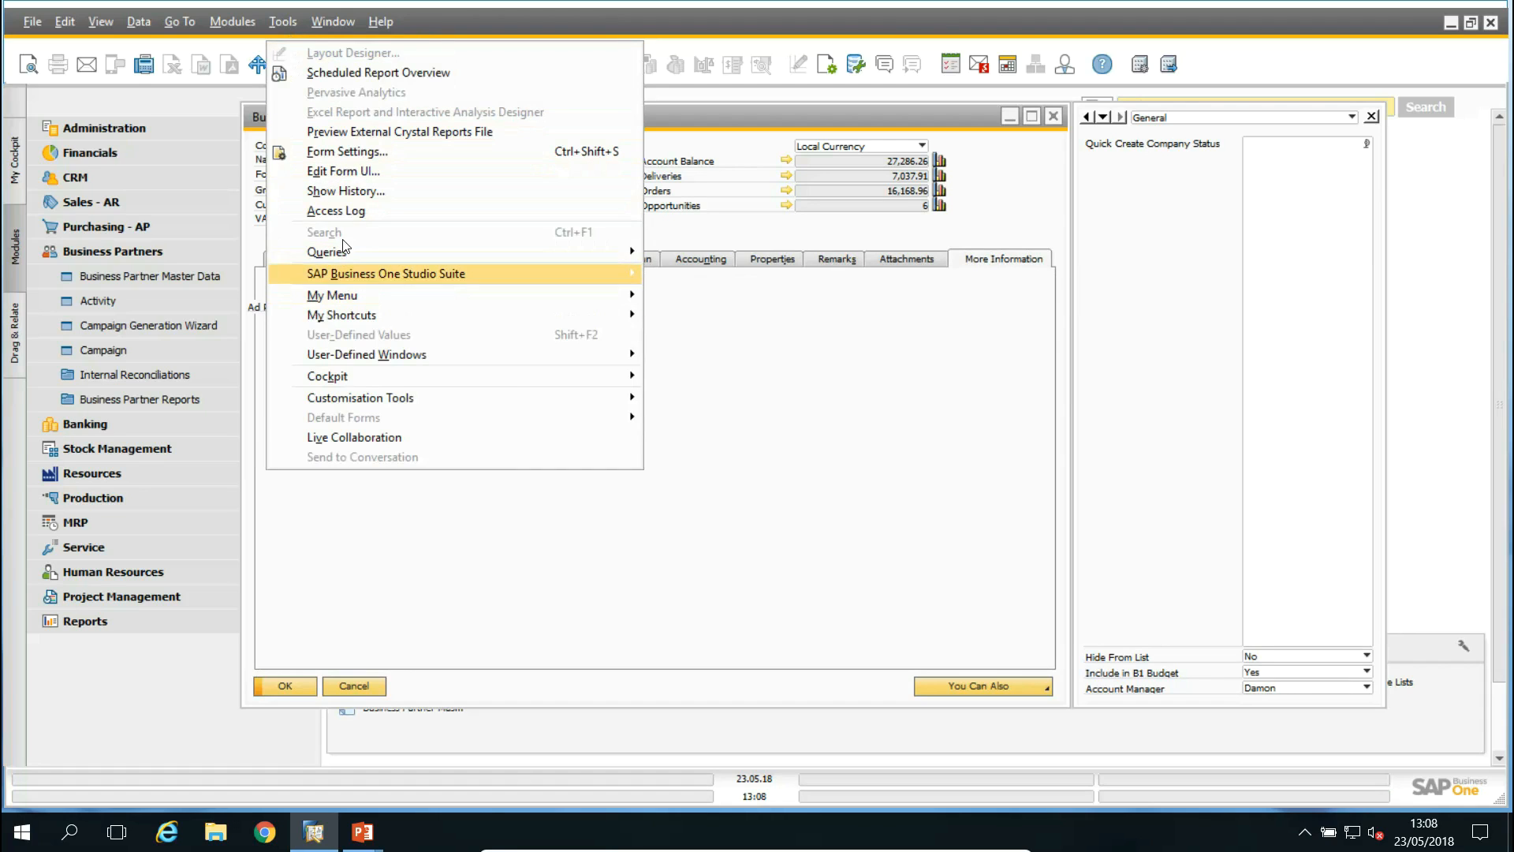
pyautogui.click(358, 175)
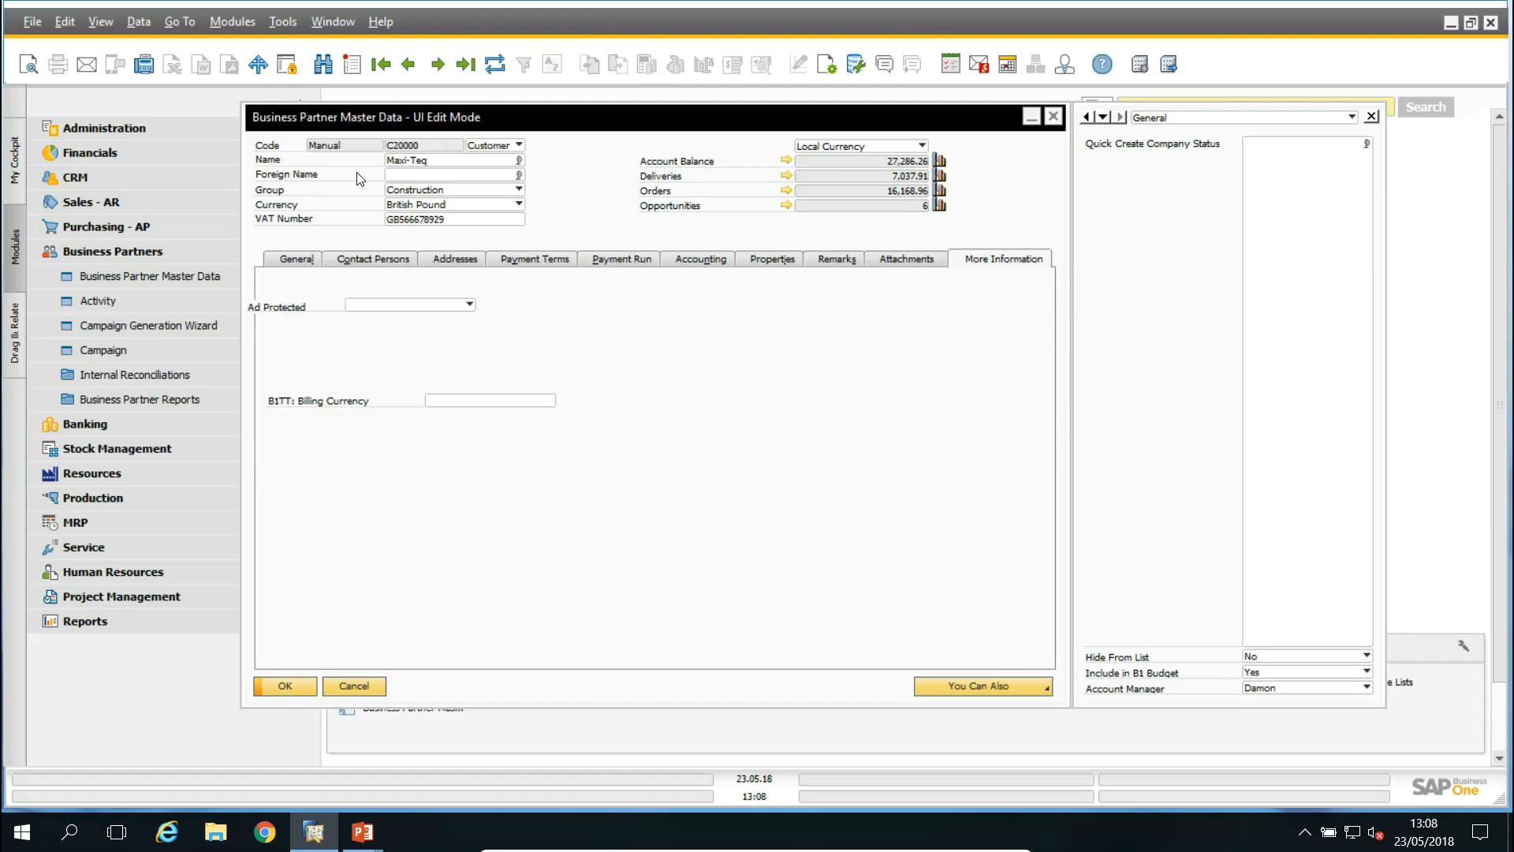
pyautogui.moveTo(401, 313); pyautogui.dragTo(497, 310)
pyautogui.moveTo(494, 399); pyautogui.dragTo(507, 320)
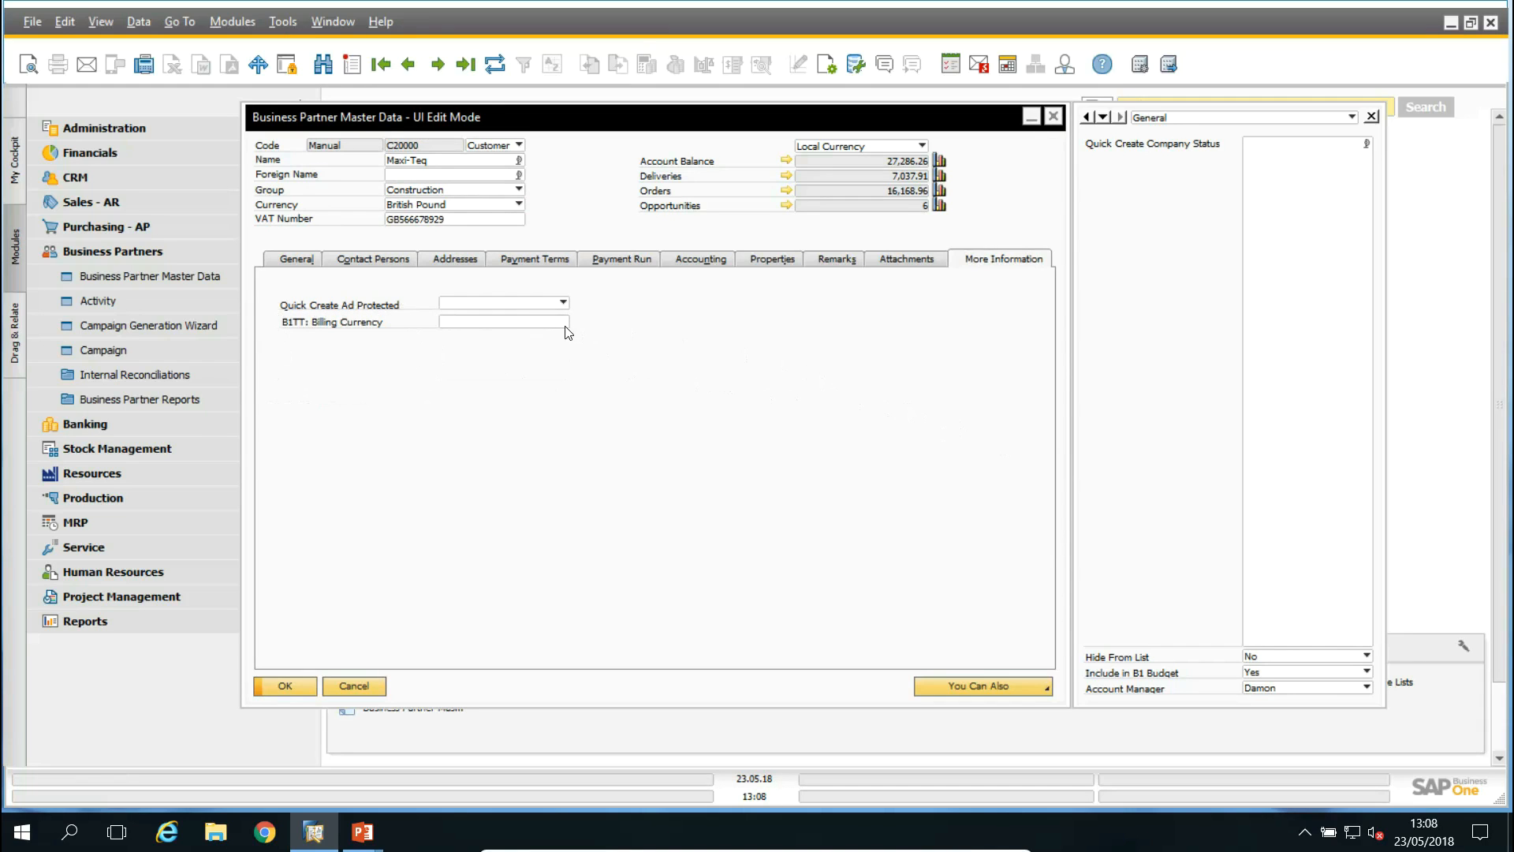
pyautogui.moveTo(1308, 665); pyautogui.dragTo(505, 352)
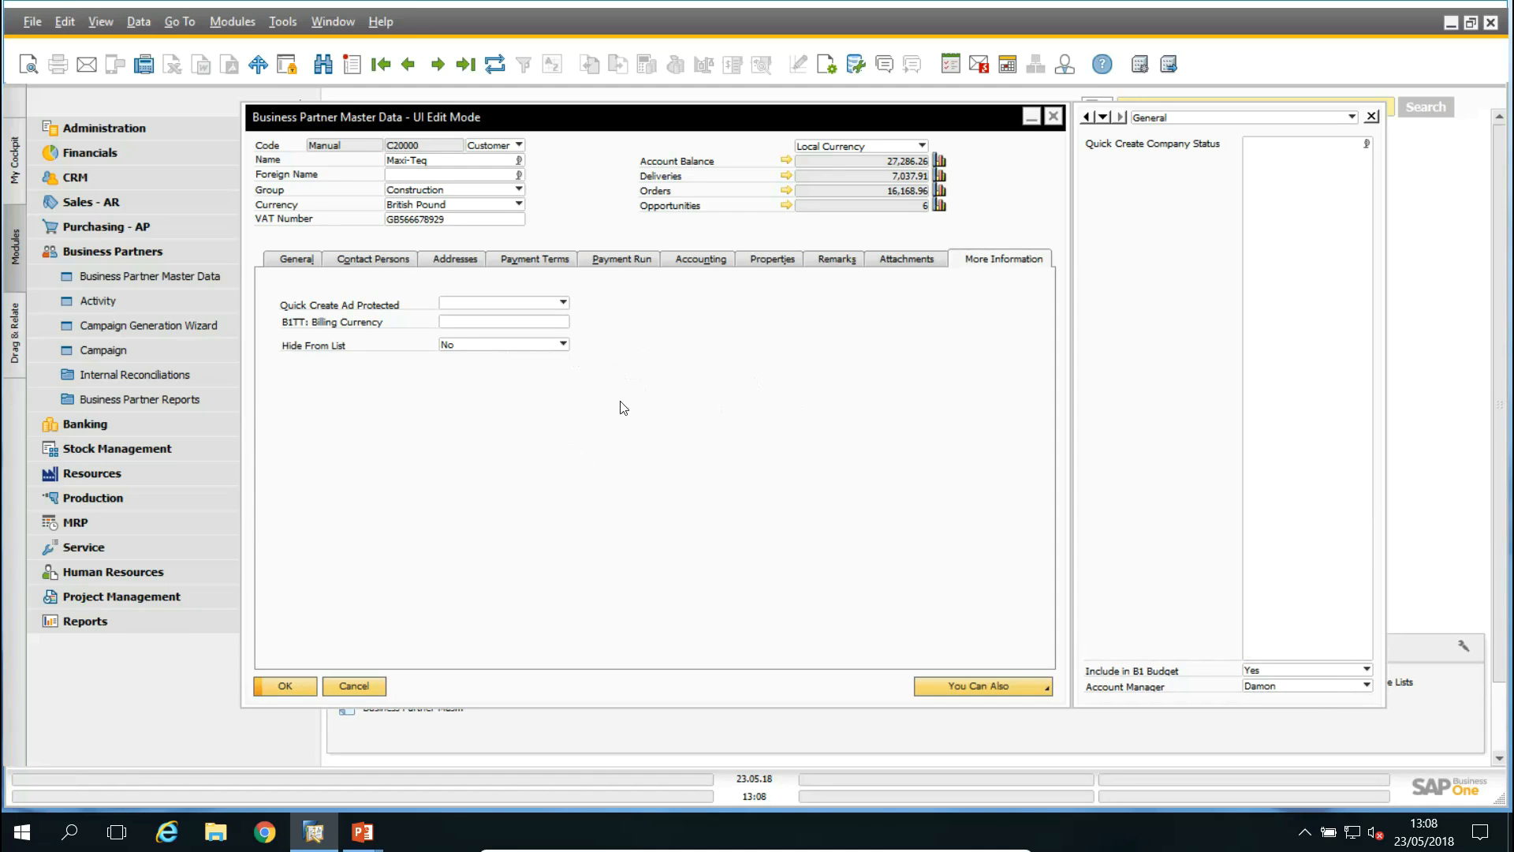
# Restore the business partner form's default layout, then save it and leave UI edit mode
pyautogui.rightClick(600, 194)
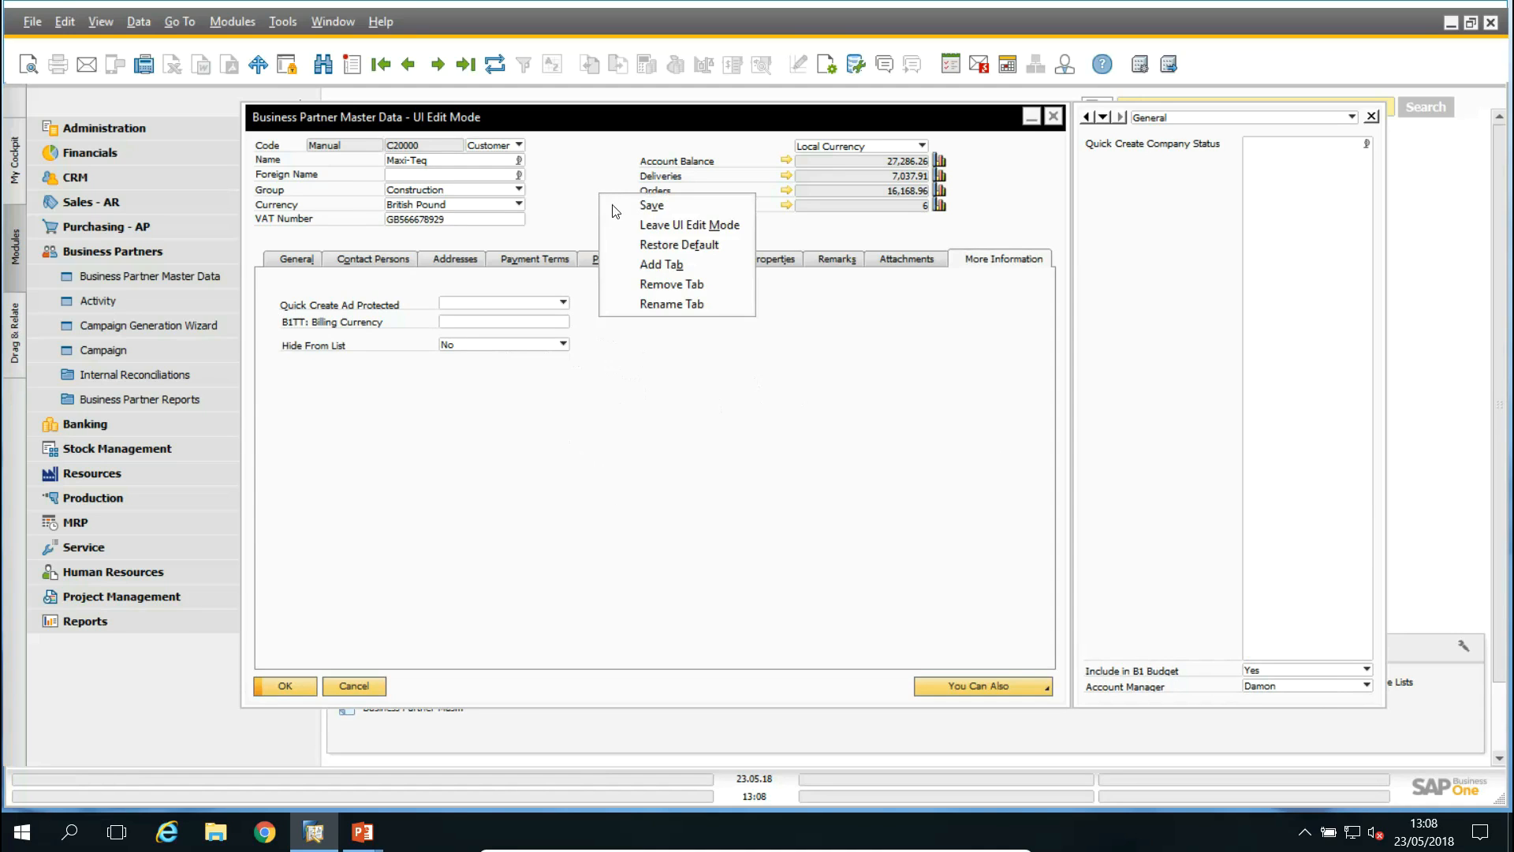
pyautogui.click(670, 248)
pyautogui.click(583, 434)
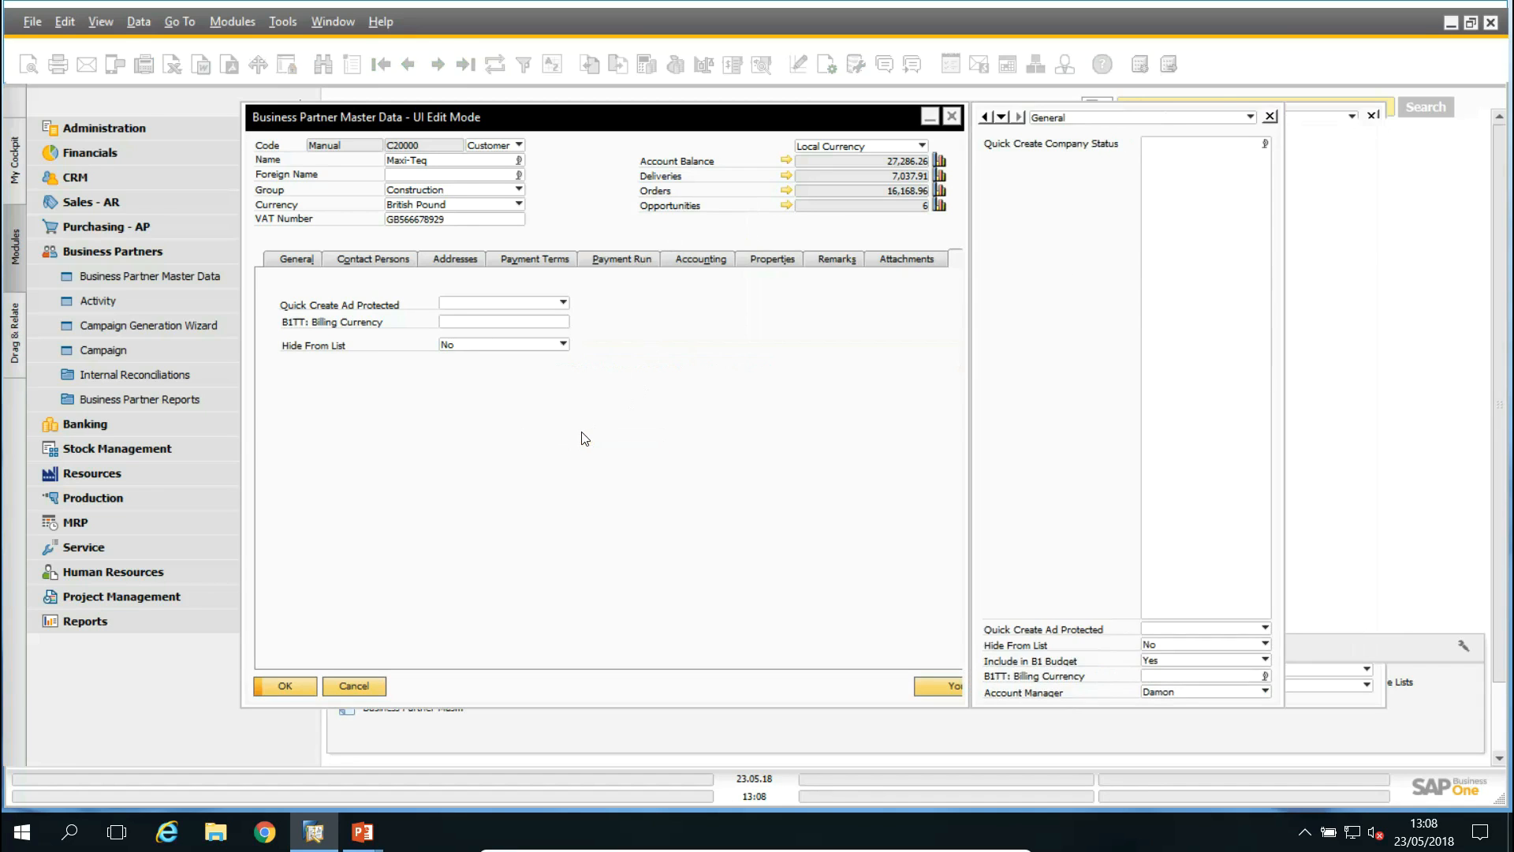
pyautogui.rightClick(617, 249)
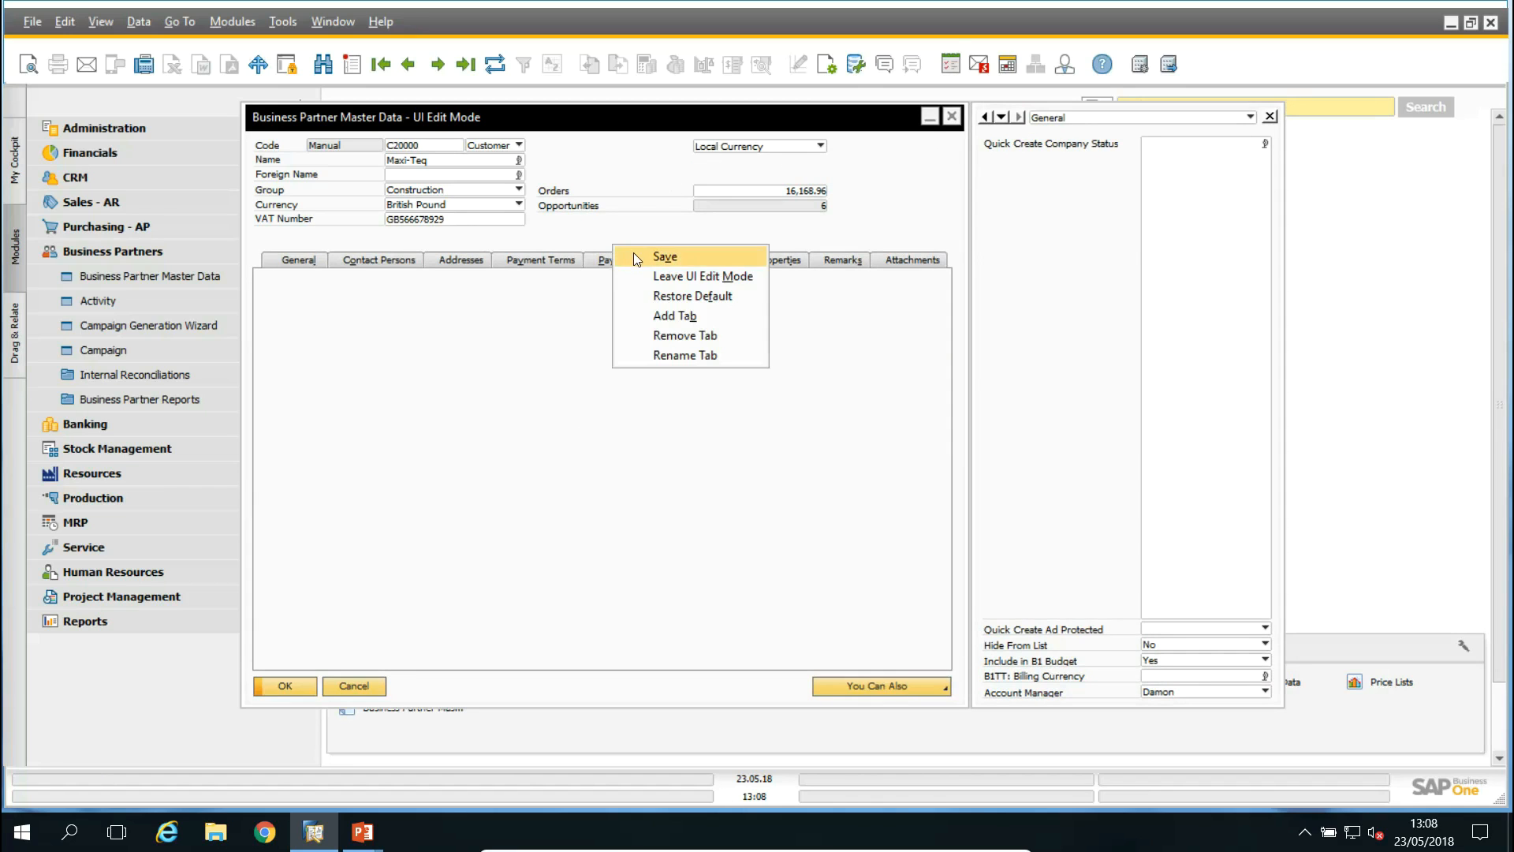
pyautogui.click(650, 276)
pyautogui.click(557, 438)
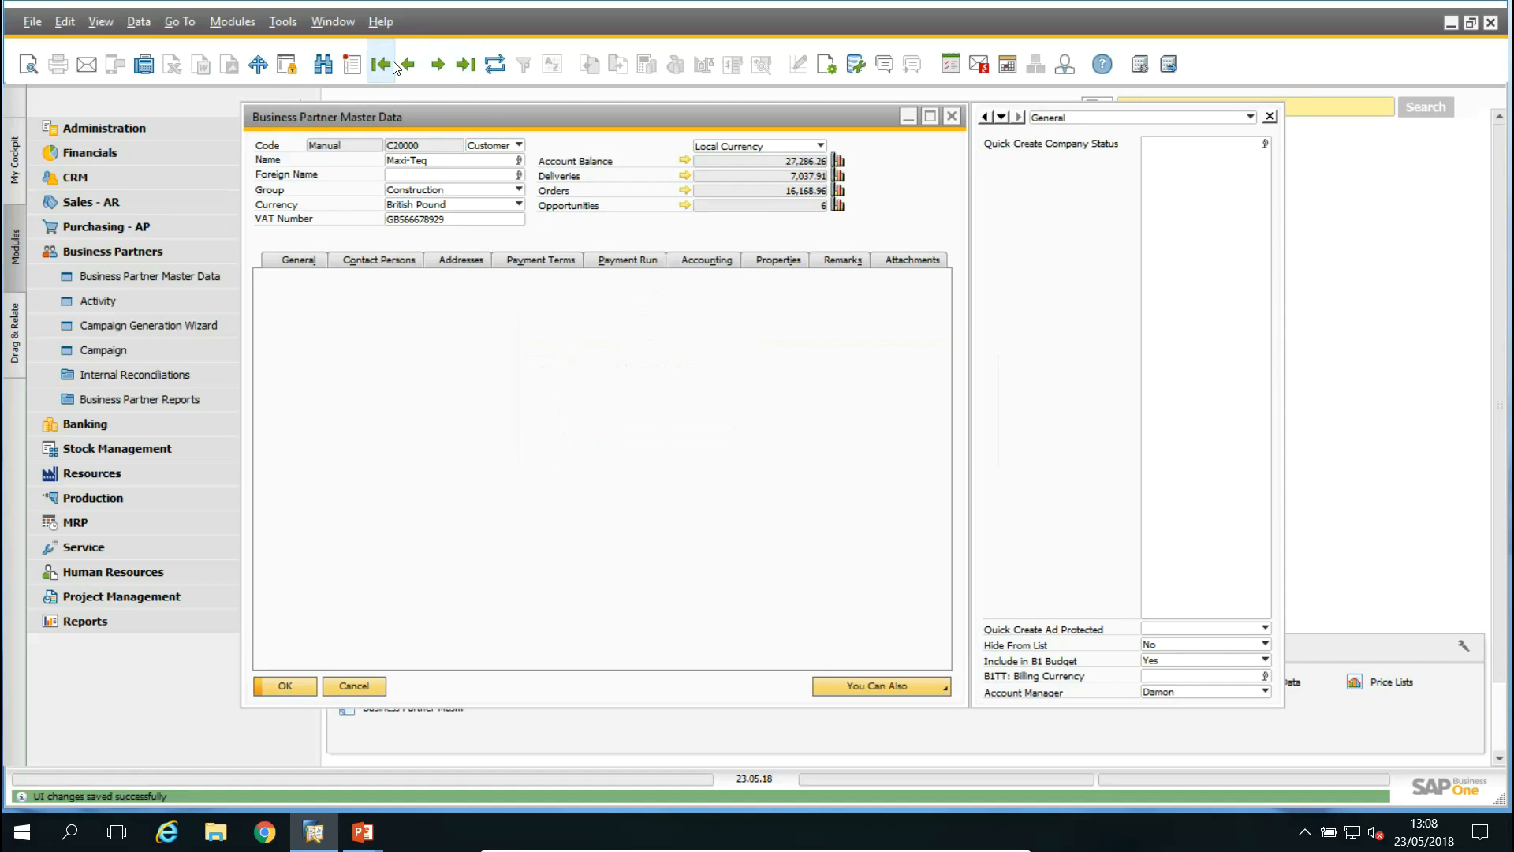
# Show the General tab and hide the user-defined fields beside the business partner record
pyautogui.click(300, 260)
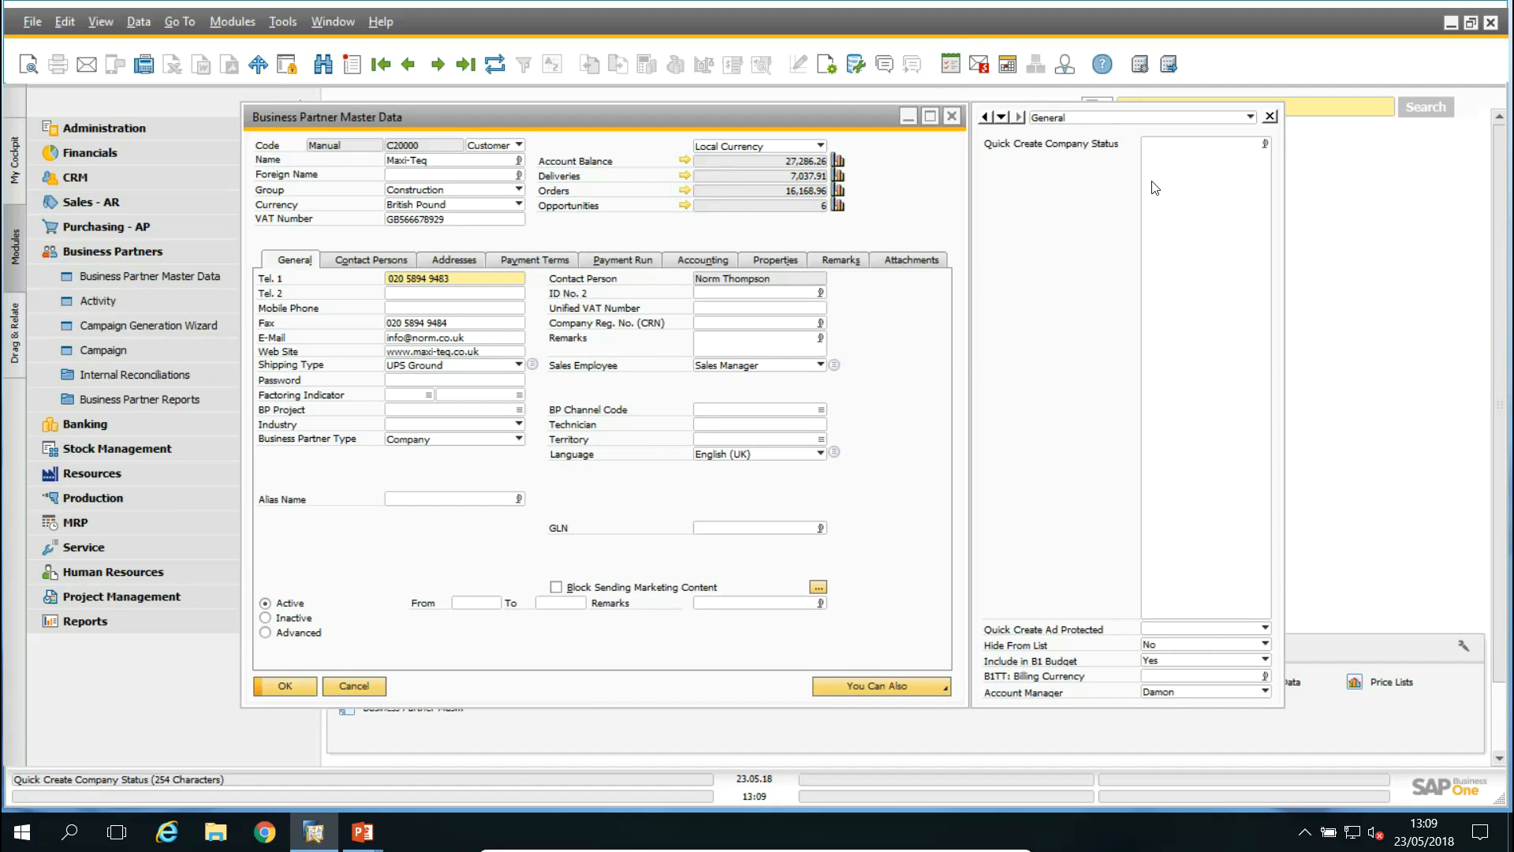
pyautogui.hotkey('ctrl', 'shift', 'u')
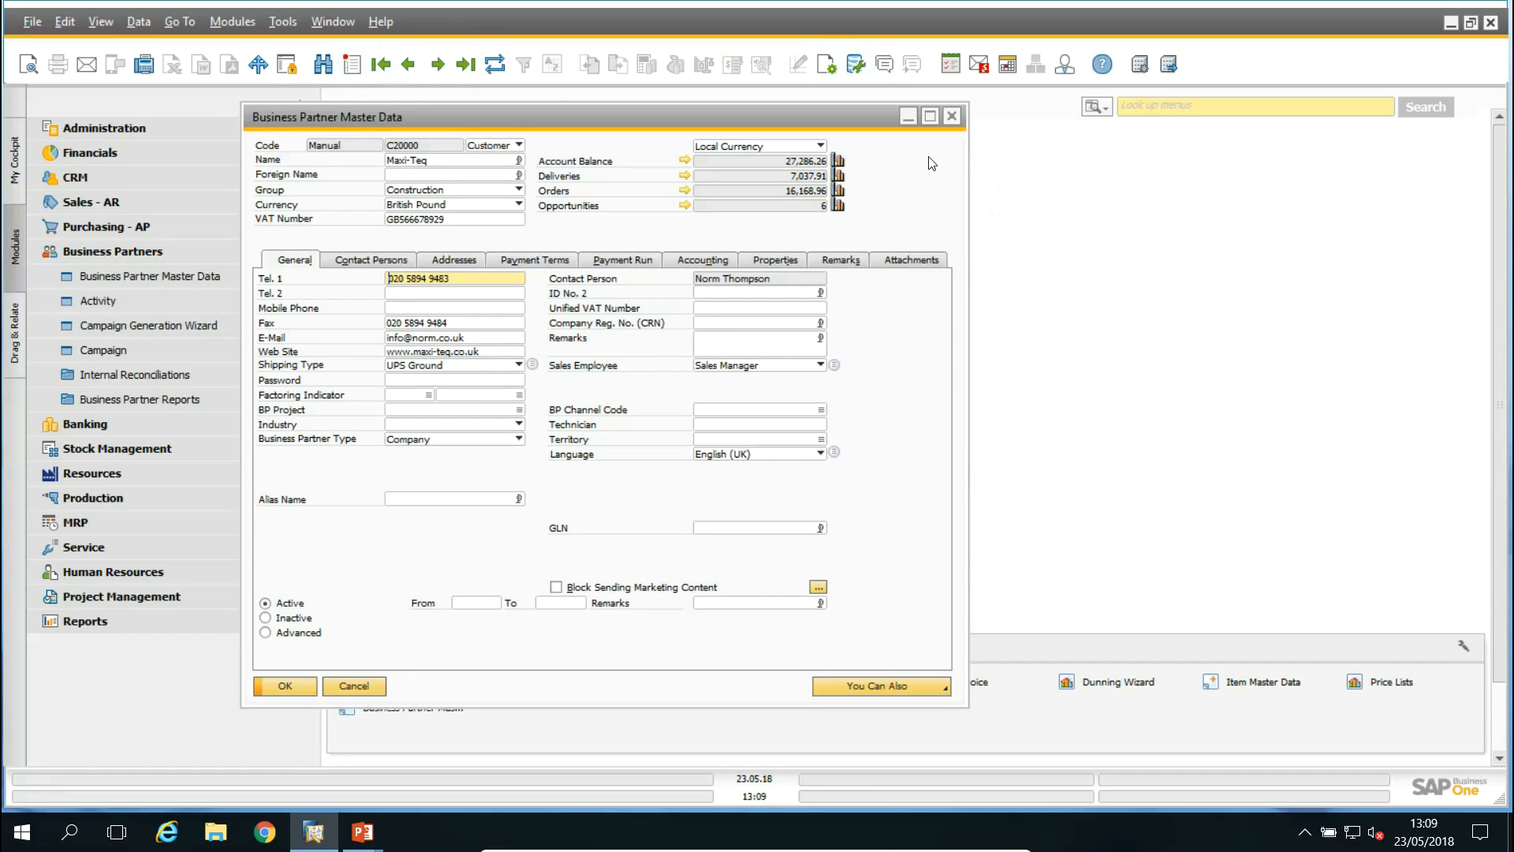
# Look up User-Defined Fields - Management among the customisation tools without opening it
pyautogui.click(283, 21)
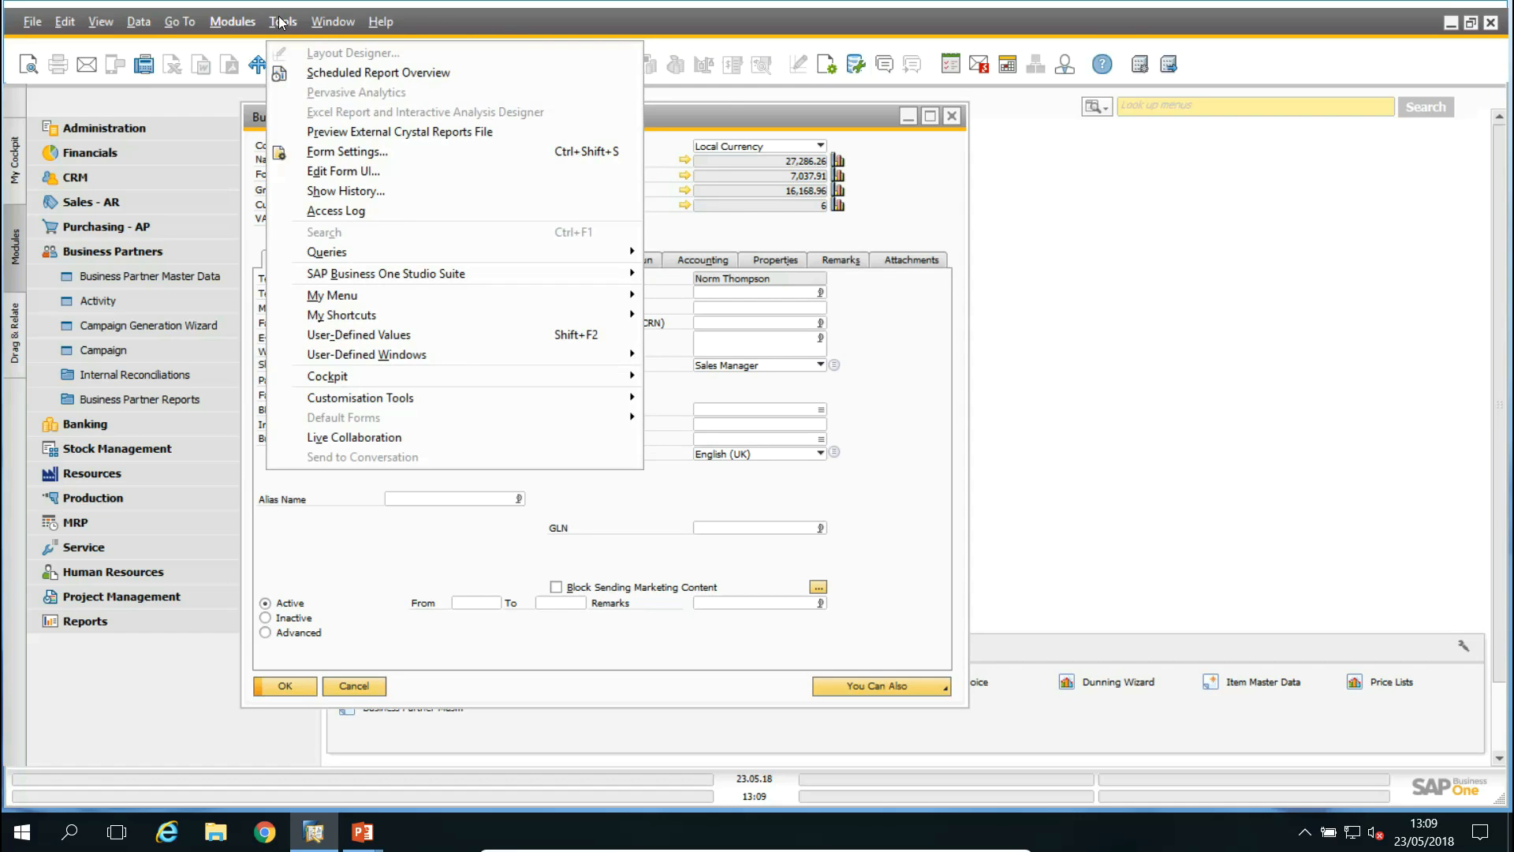
pyautogui.moveTo(509, 396)
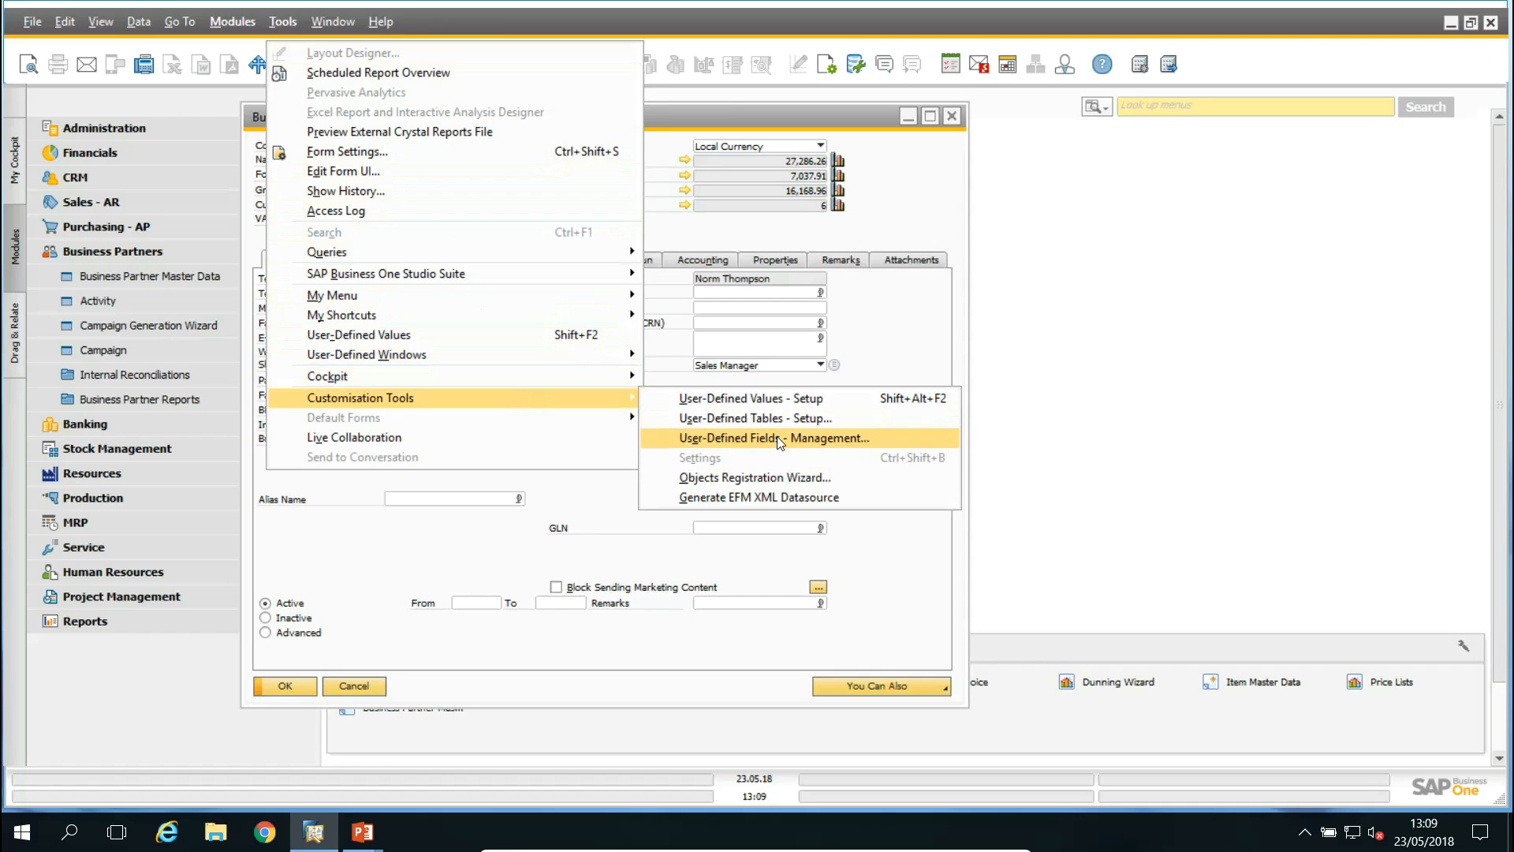
pyautogui.click(1126, 222)
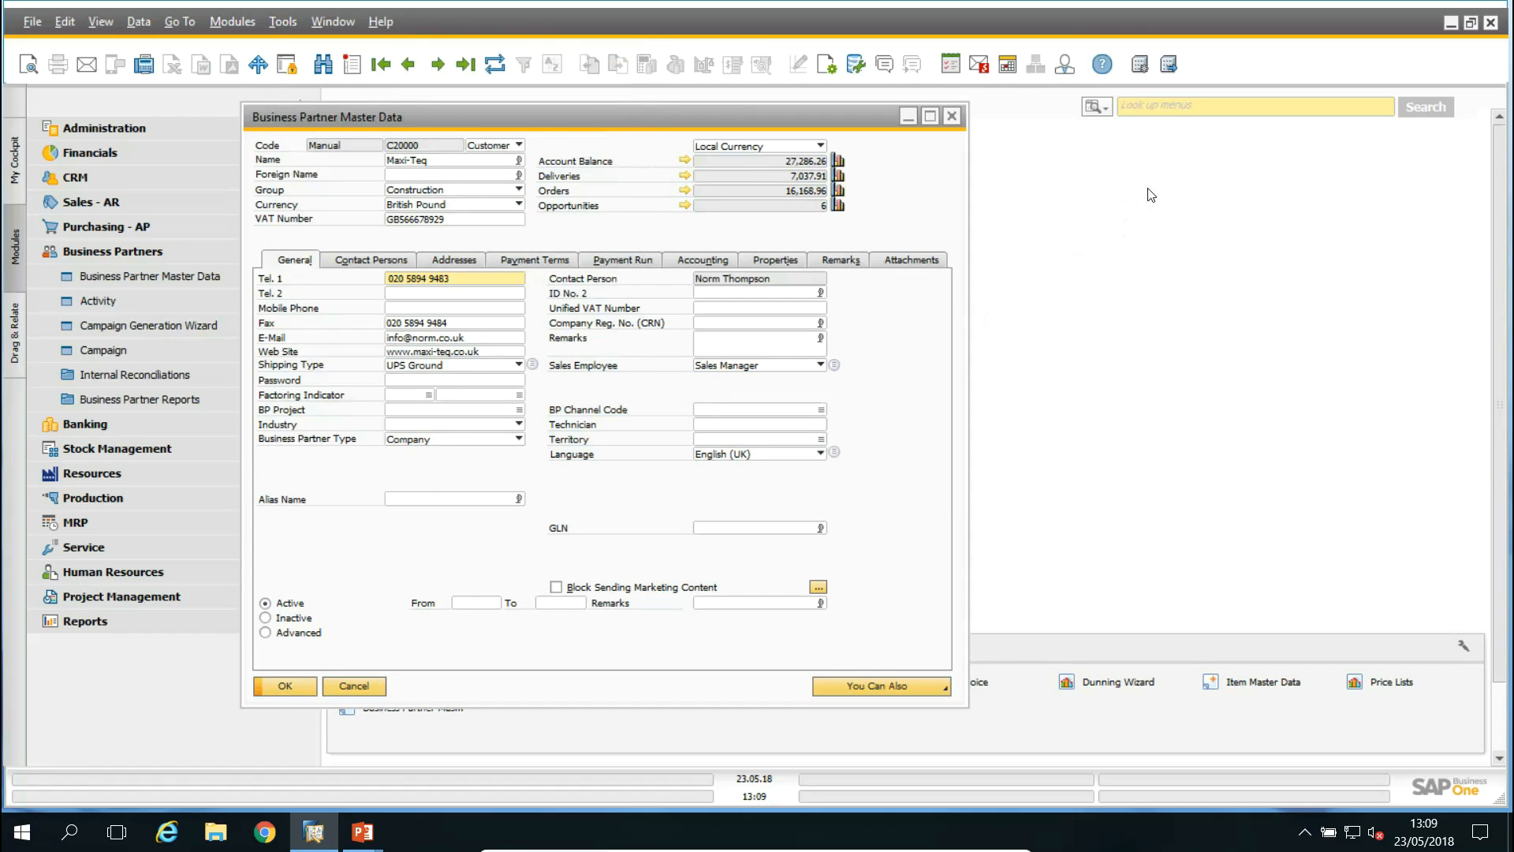
# Search the menus for "user def" and open User-Defined Fields - Management
pyautogui.click(1189, 112)
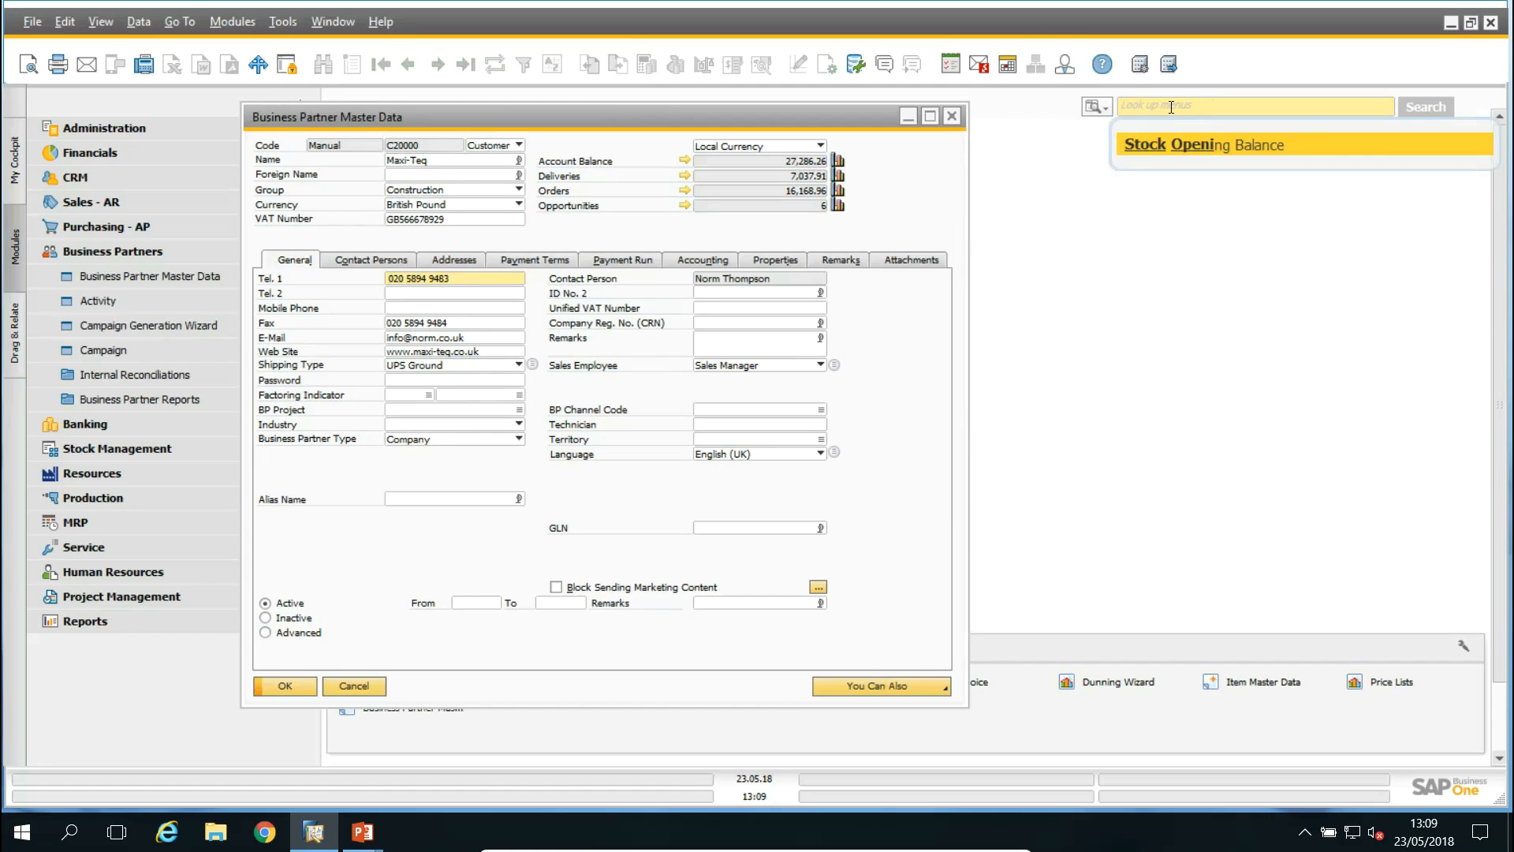
pyautogui.click(1097, 107)
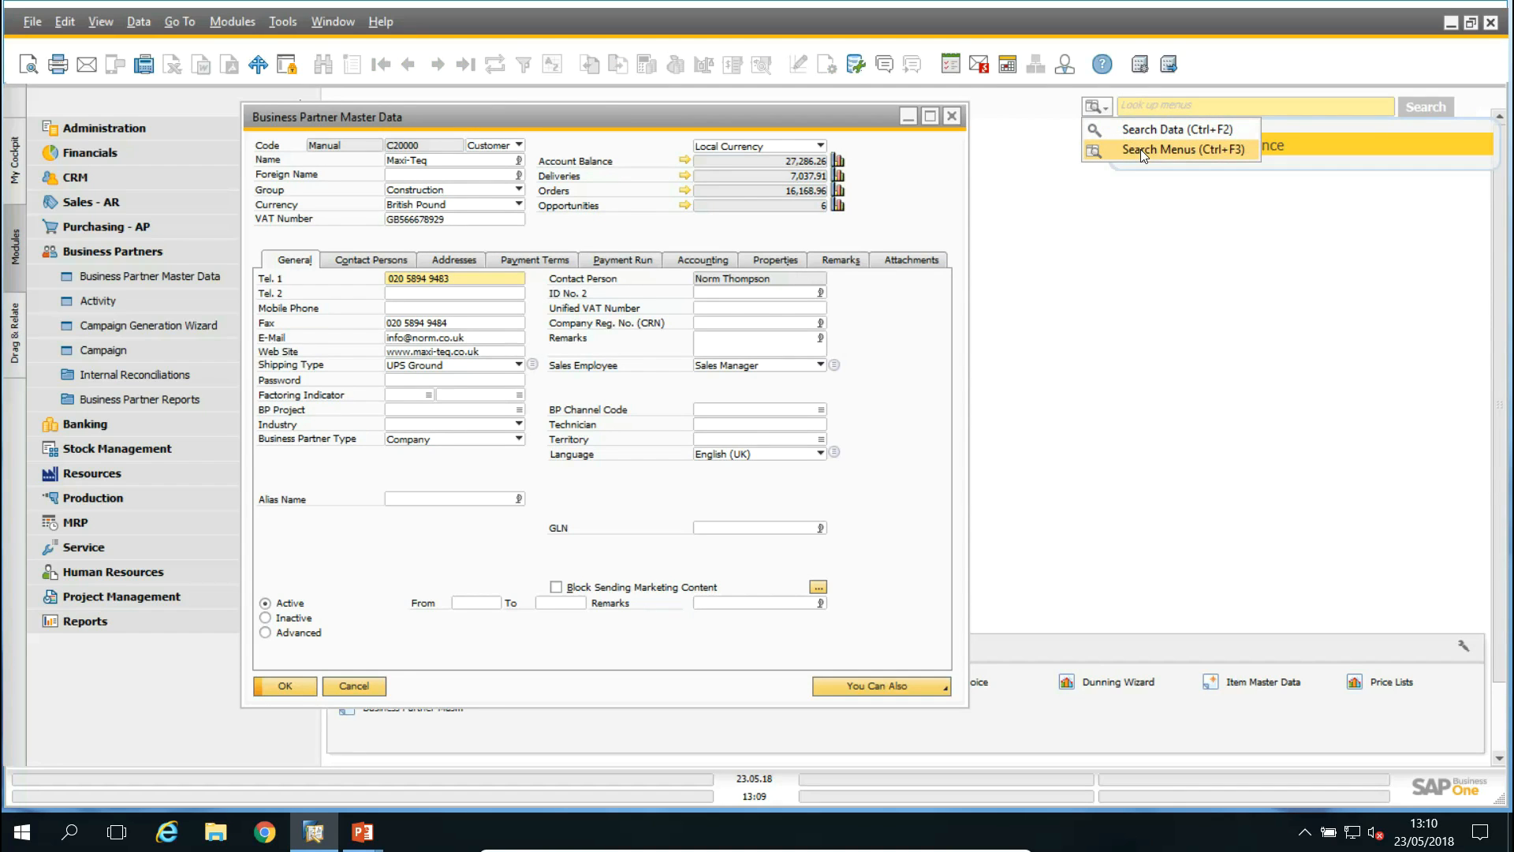
pyautogui.click(1151, 105)
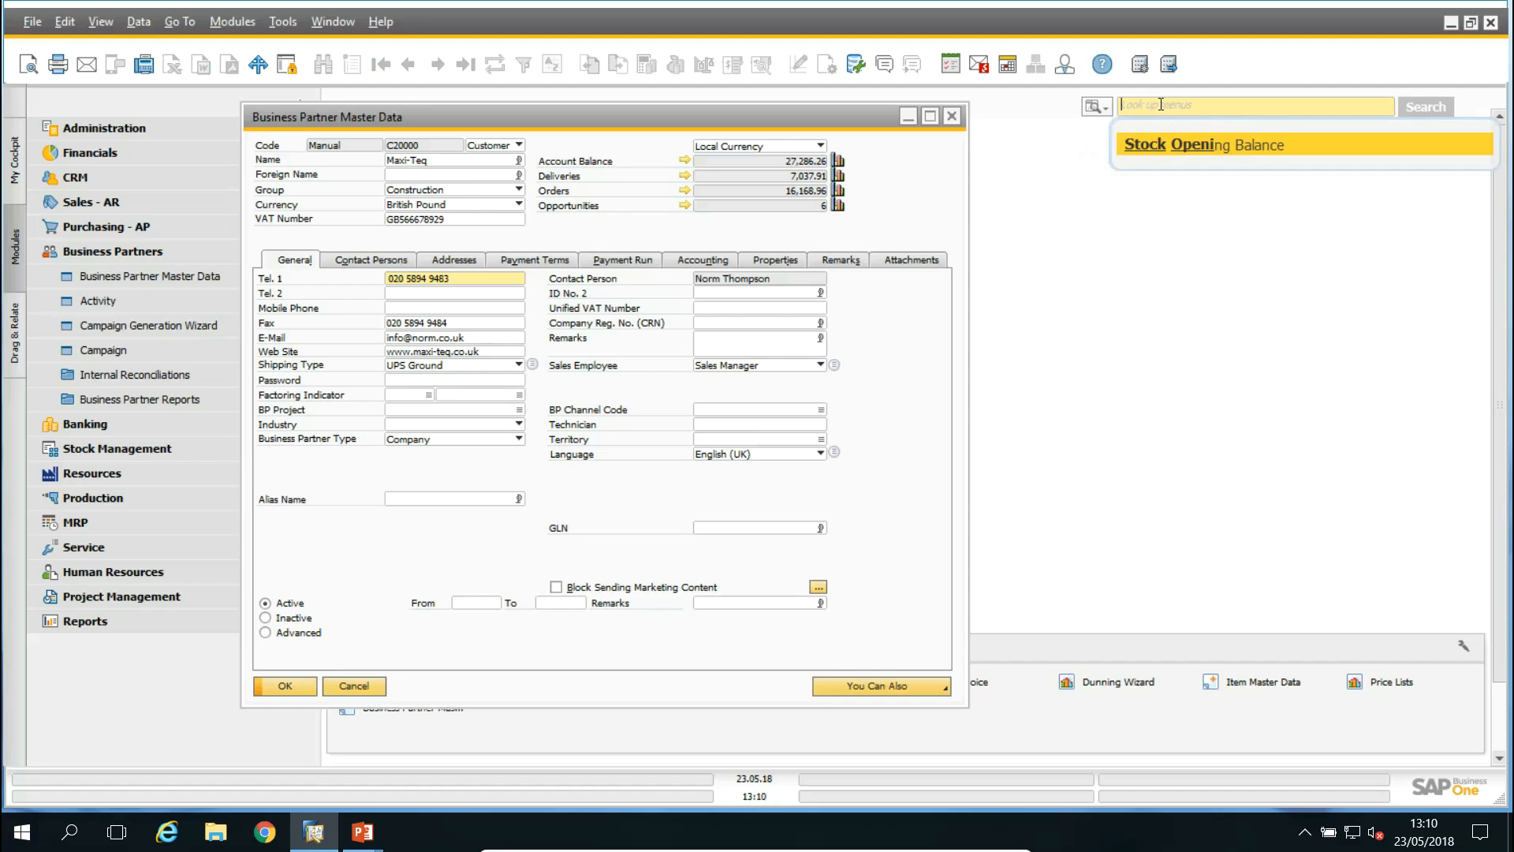
pyautogui.write('user def')
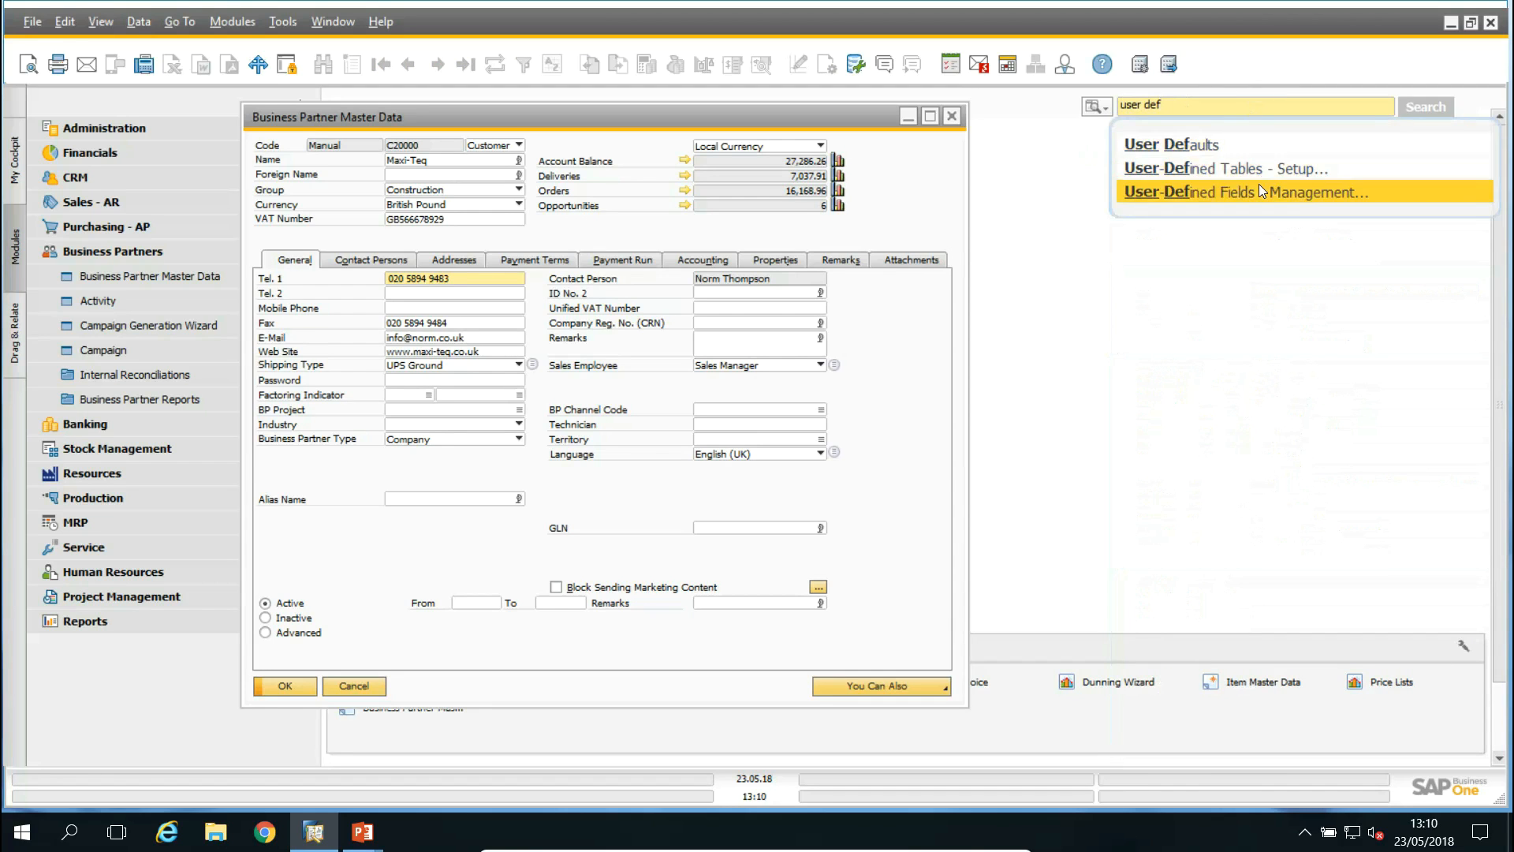
pyautogui.click(1259, 191)
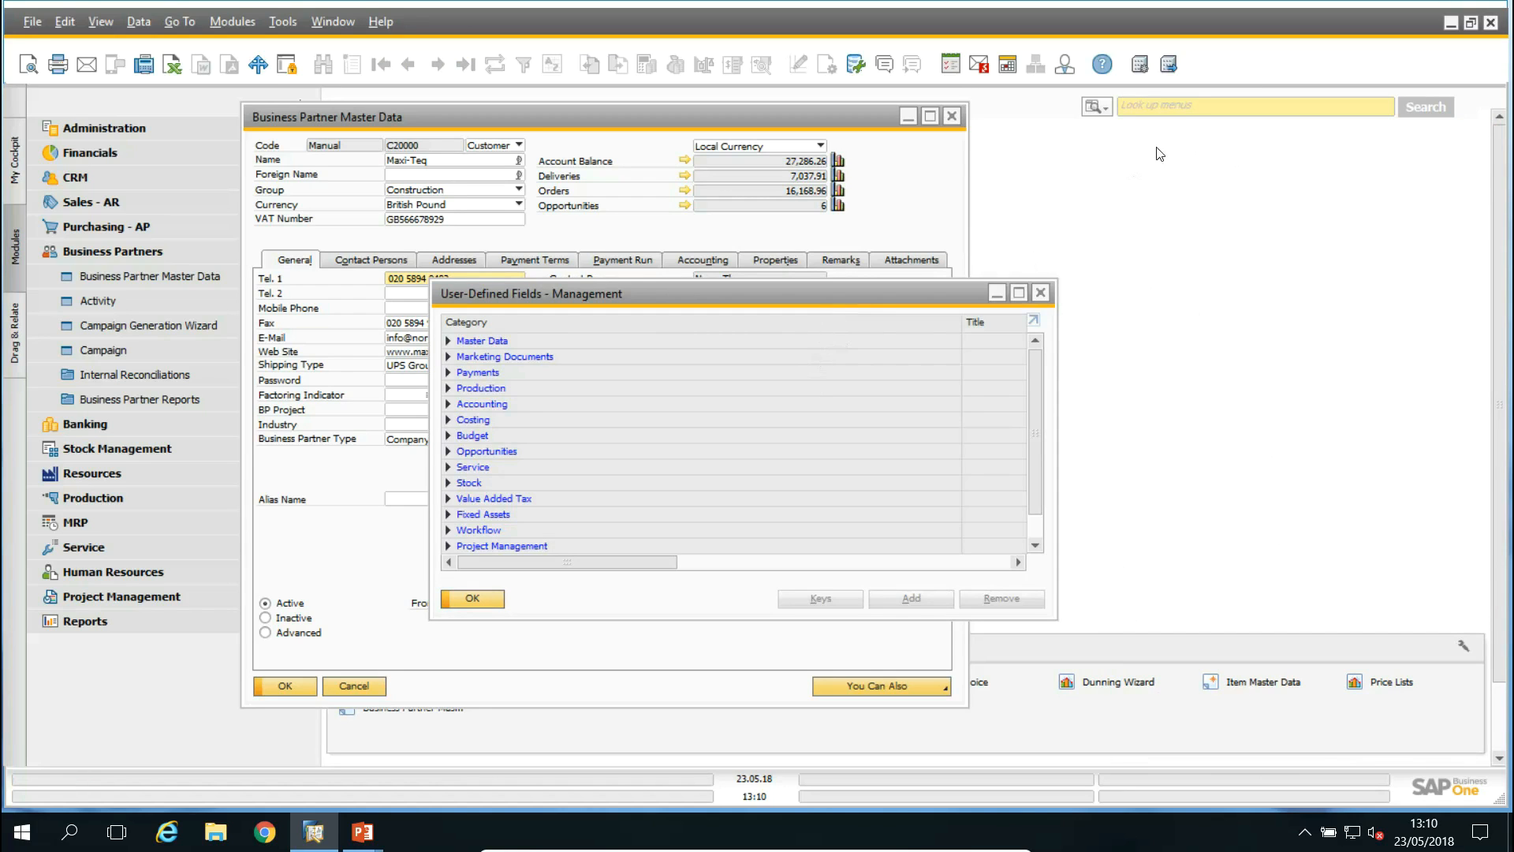
# View the recently used entries in the menu search, then return to the User-Defined Fields - Management window
pyautogui.click(1197, 106)
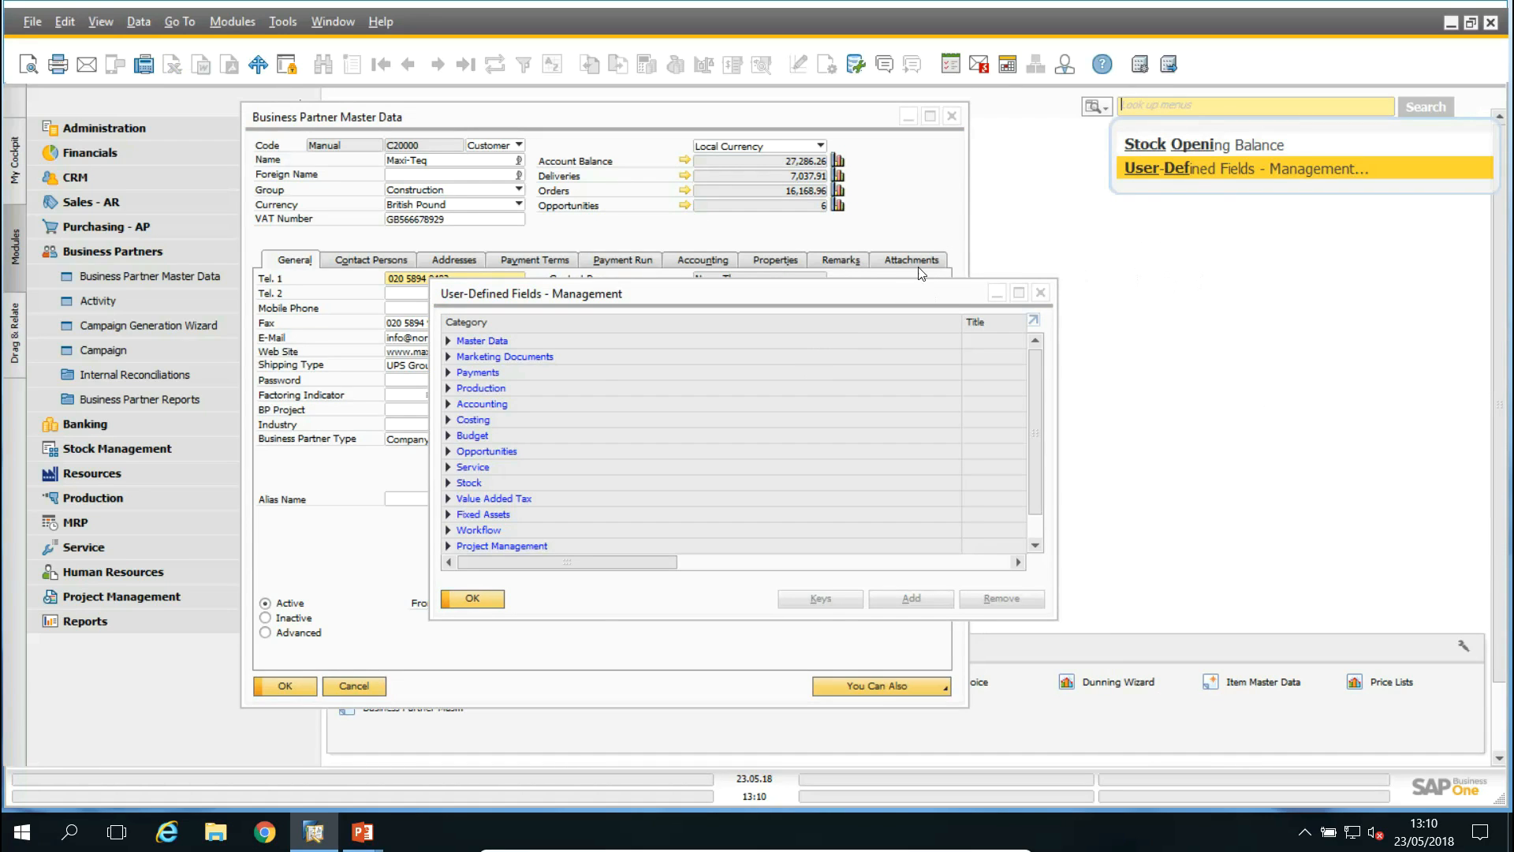
pyautogui.click(907, 187)
pyautogui.click(982, 303)
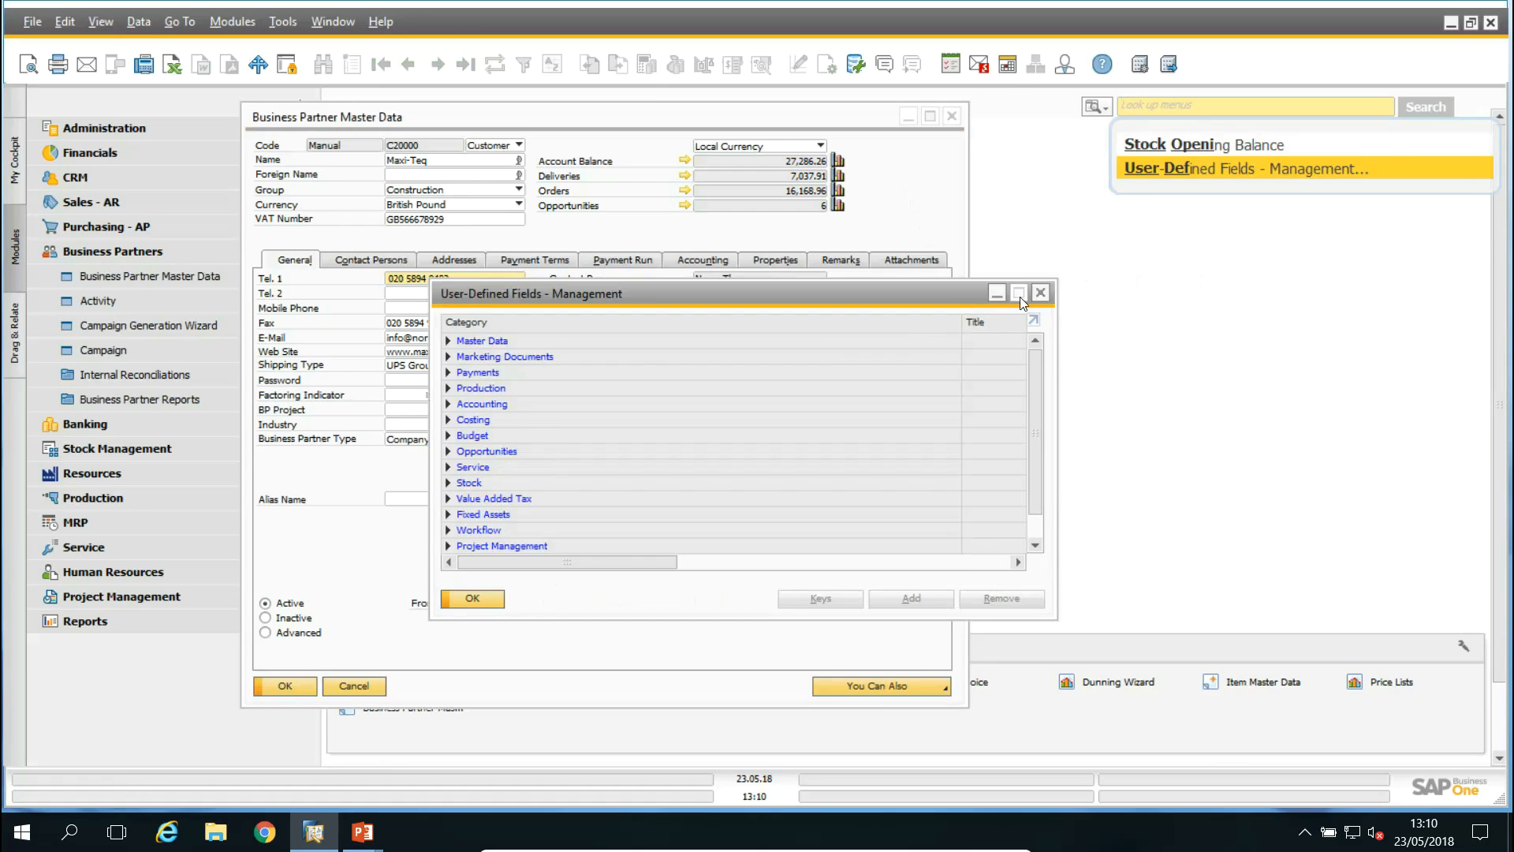
# Maximise the management window and select the Business Partner table in the Business Partner category of Master Data
pyautogui.click(1020, 295)
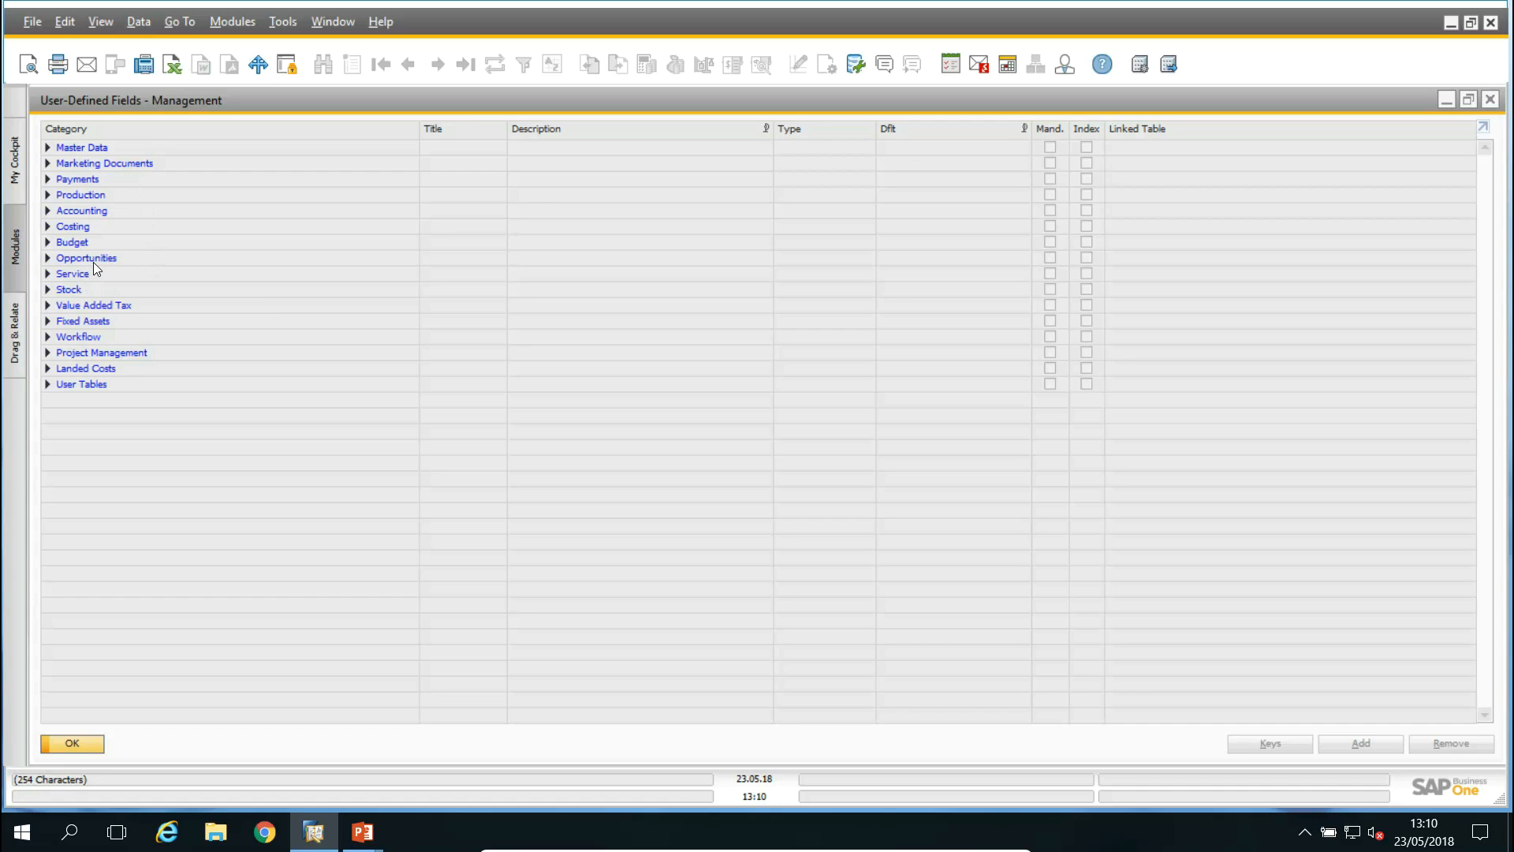
pyautogui.click(47, 147)
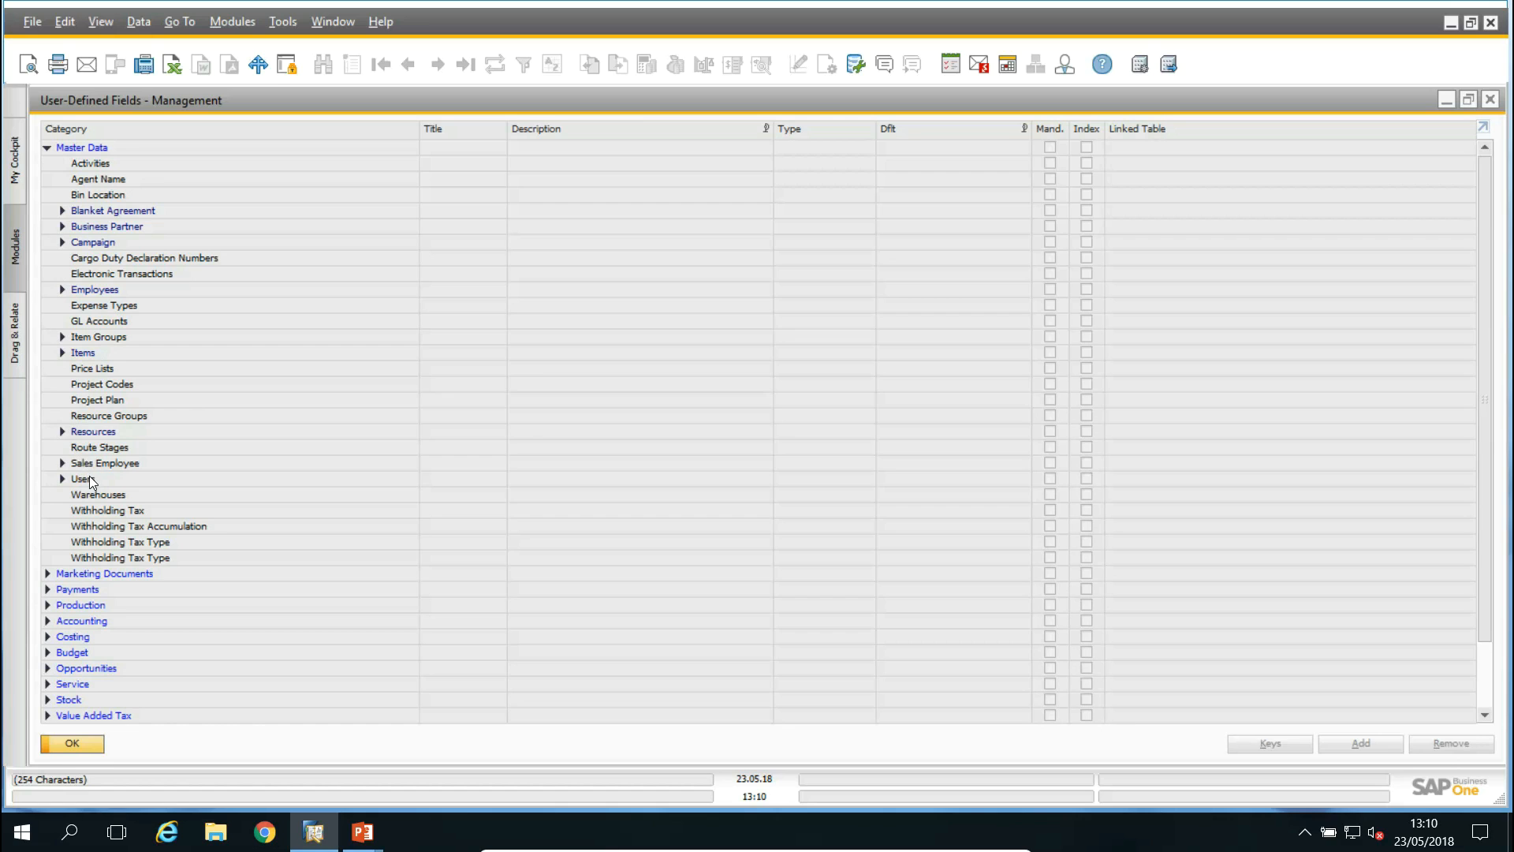
pyautogui.click(63, 226)
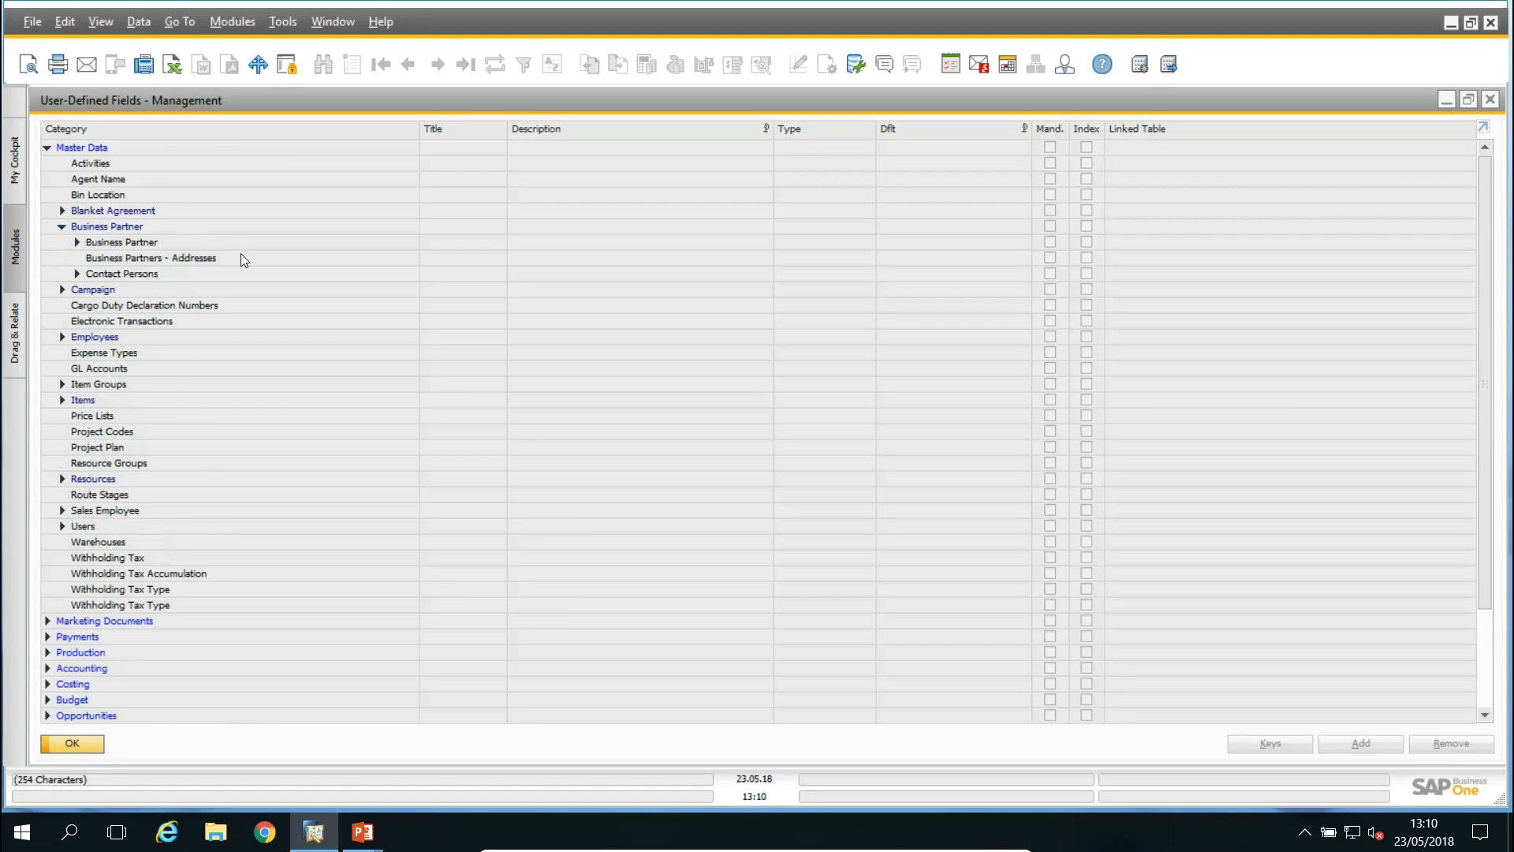
pyautogui.click(78, 243)
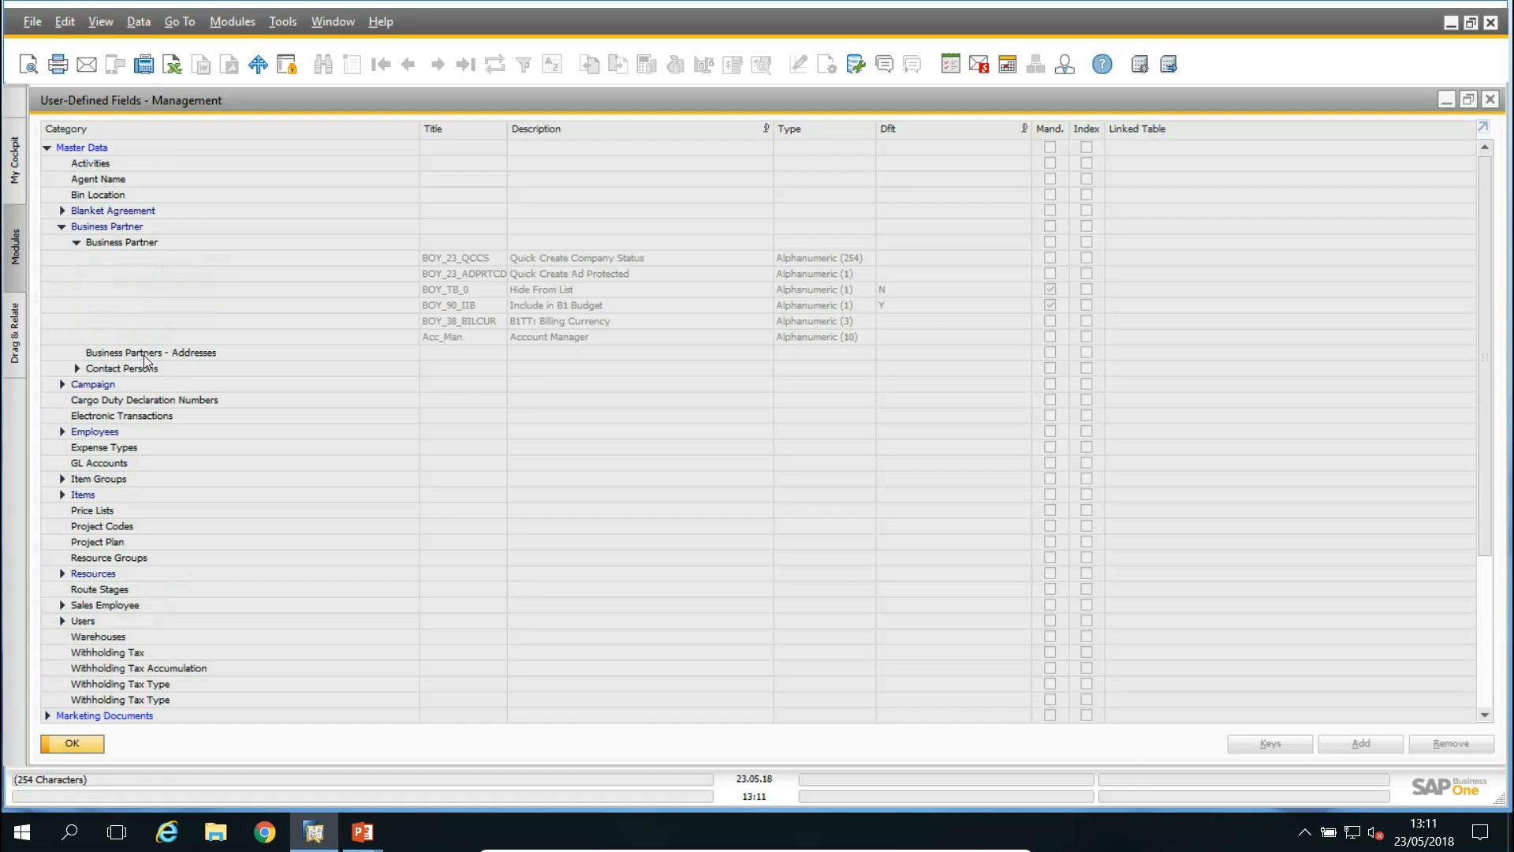
pyautogui.click(161, 249)
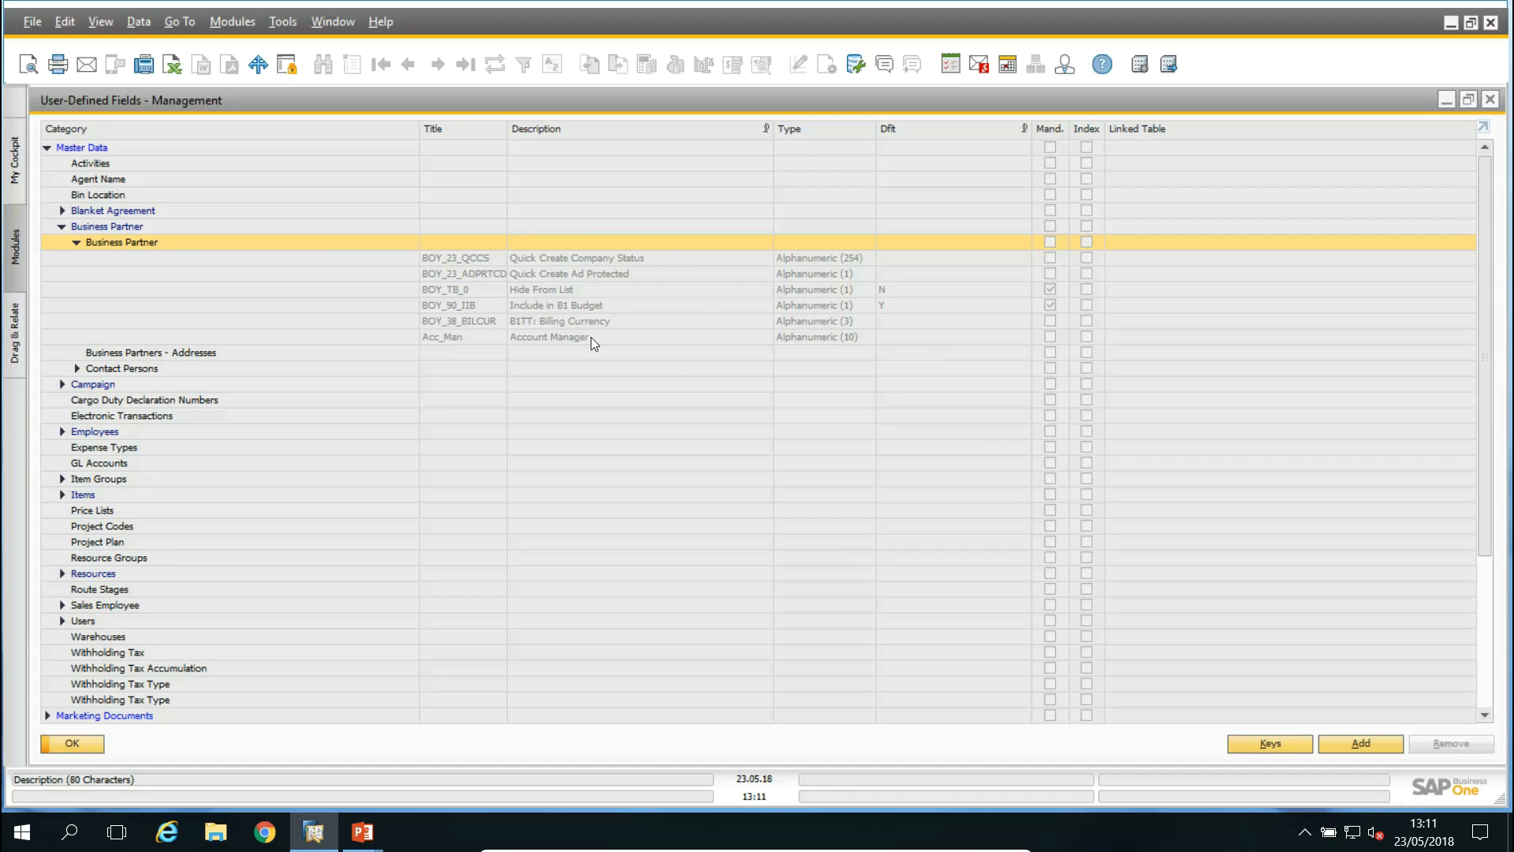
# Start a new user-defined field for business partners with the title Serv_Level and the description Service Level
pyautogui.click(1362, 744)
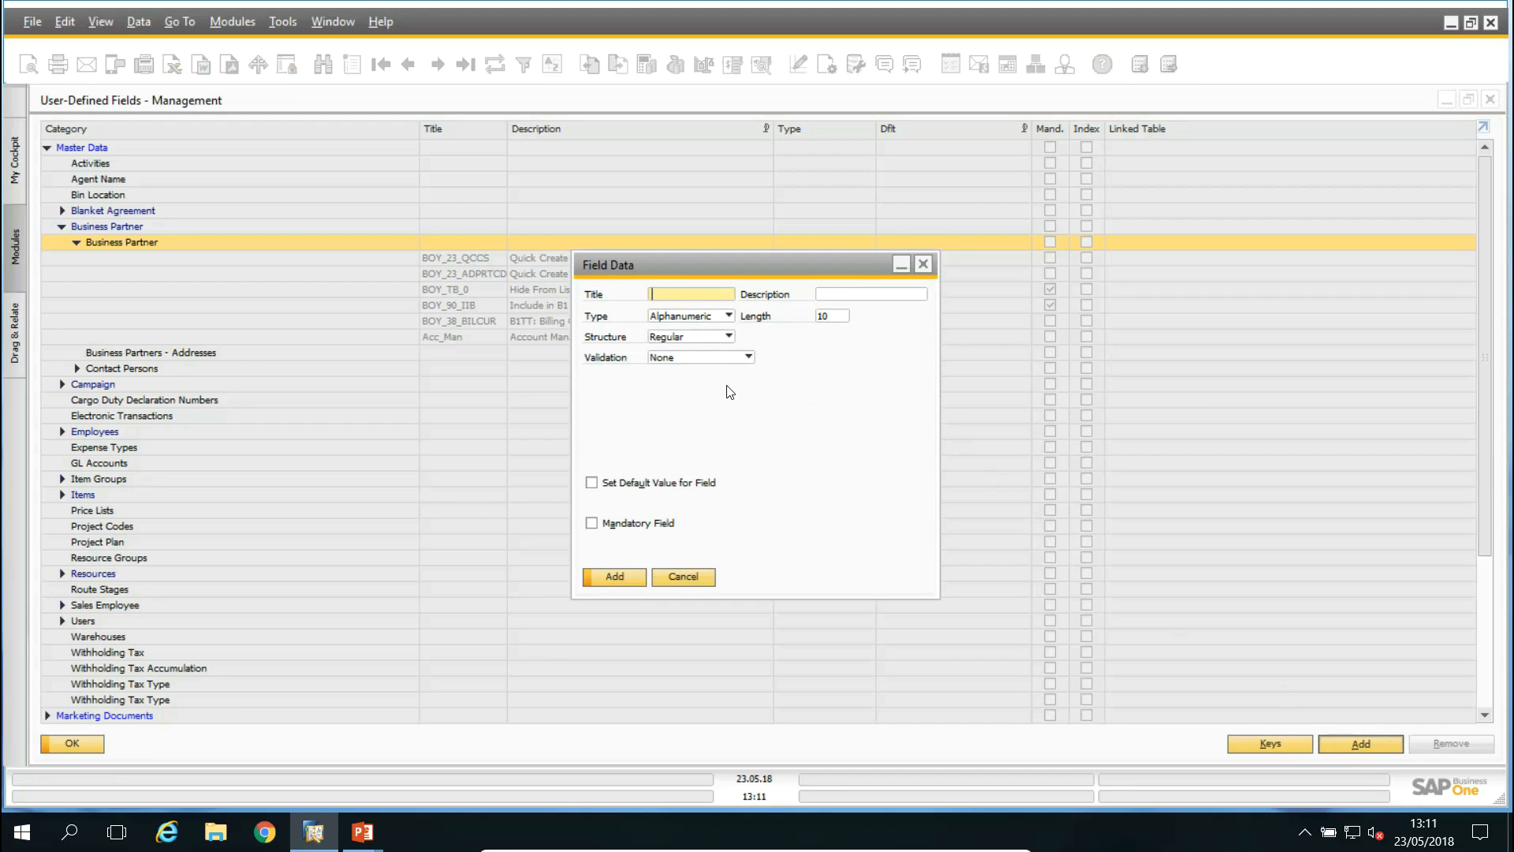
pyautogui.write('Serv_Level')
pyautogui.press('Tab')
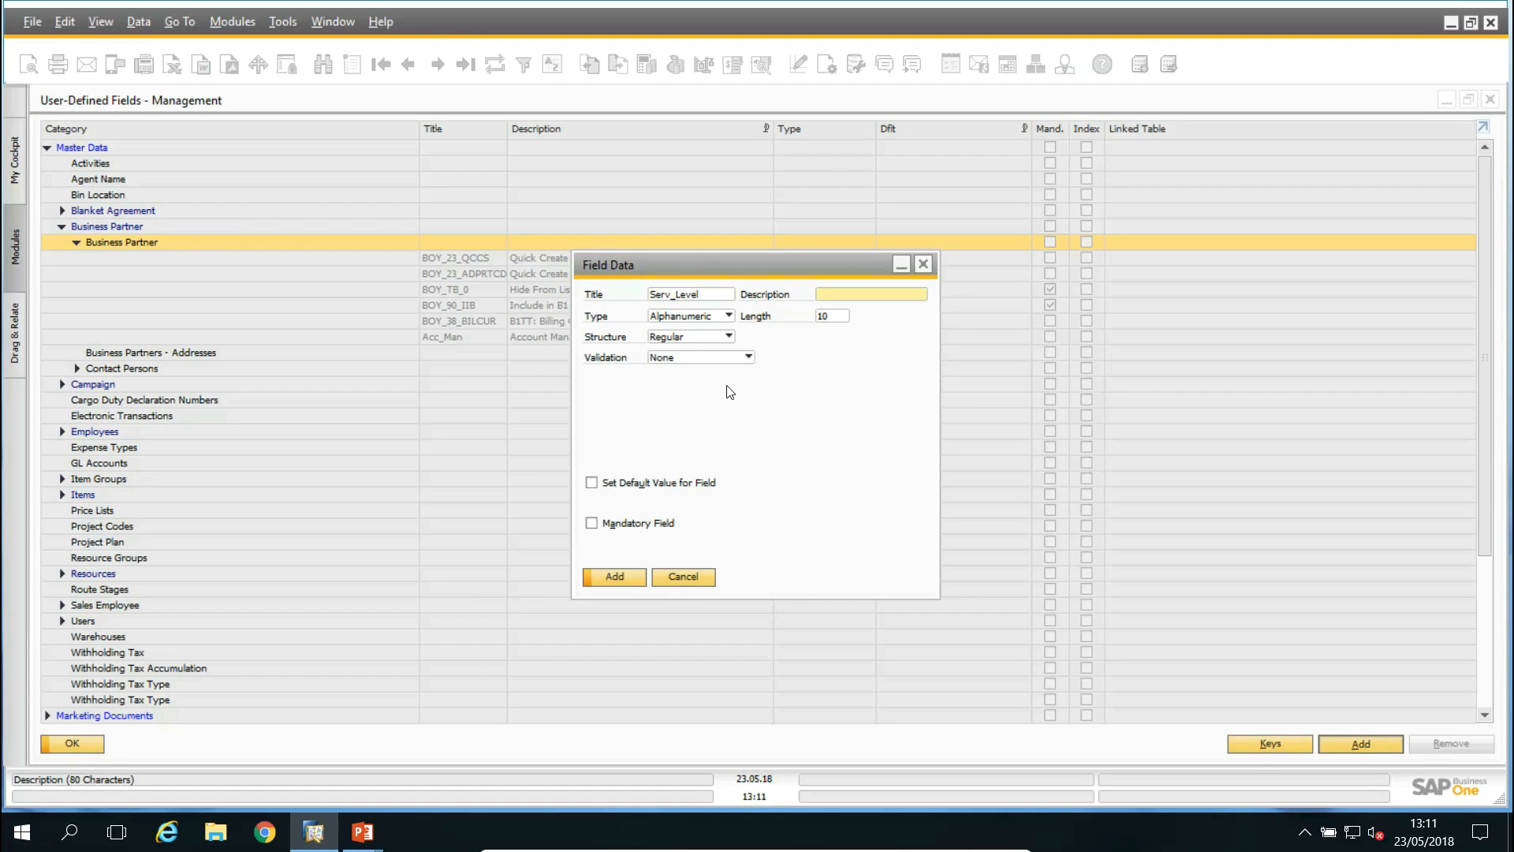
pyautogui.write('Service Level')
# Review the type and structure options of the new field, keeping Alphanumeric and Regular
pyautogui.click(688, 317)
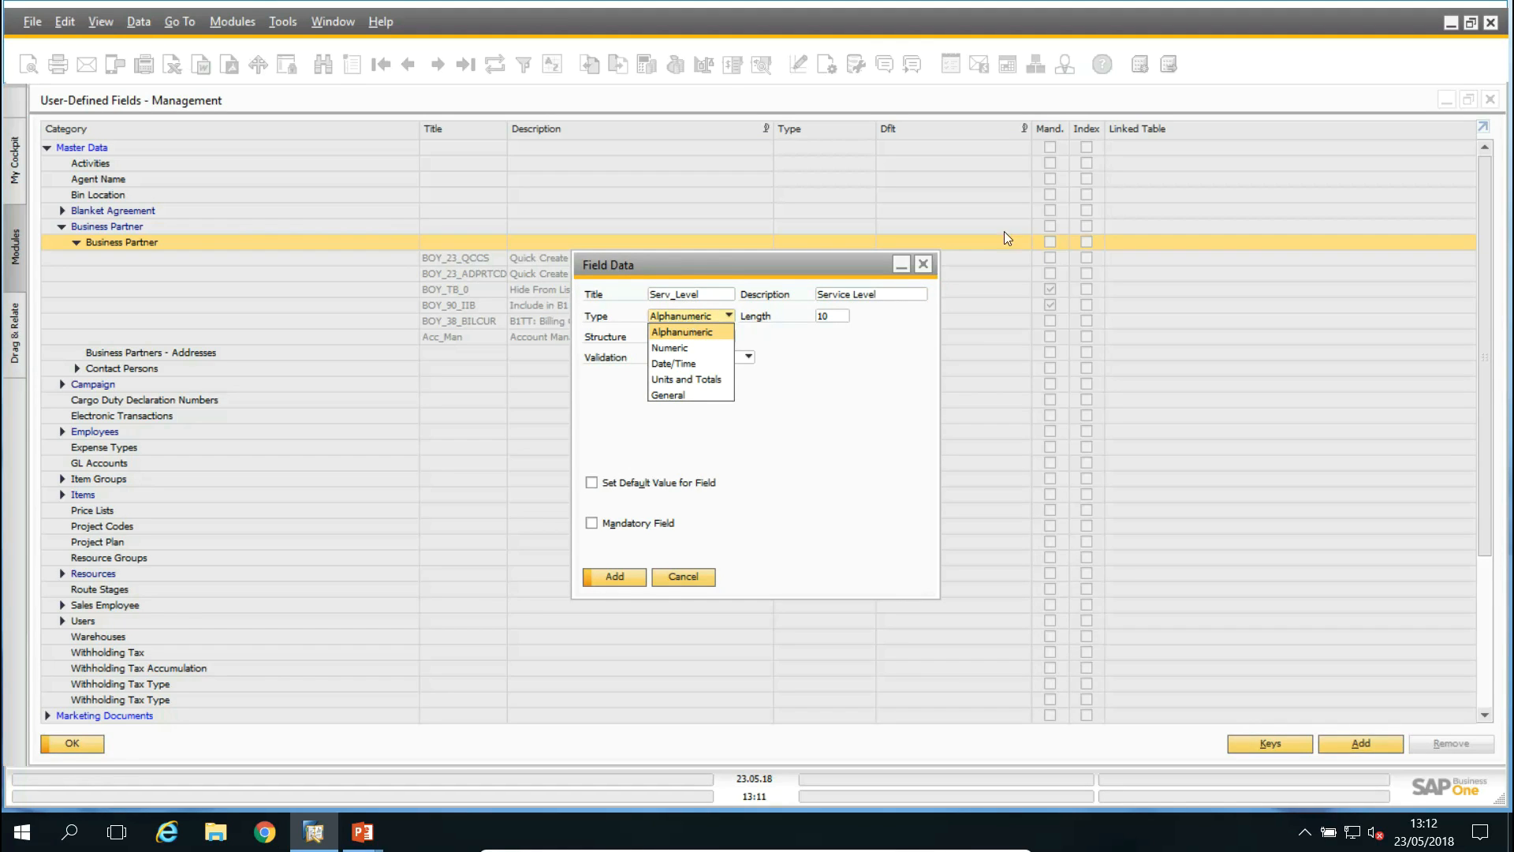
pyautogui.click(765, 388)
pyautogui.click(694, 337)
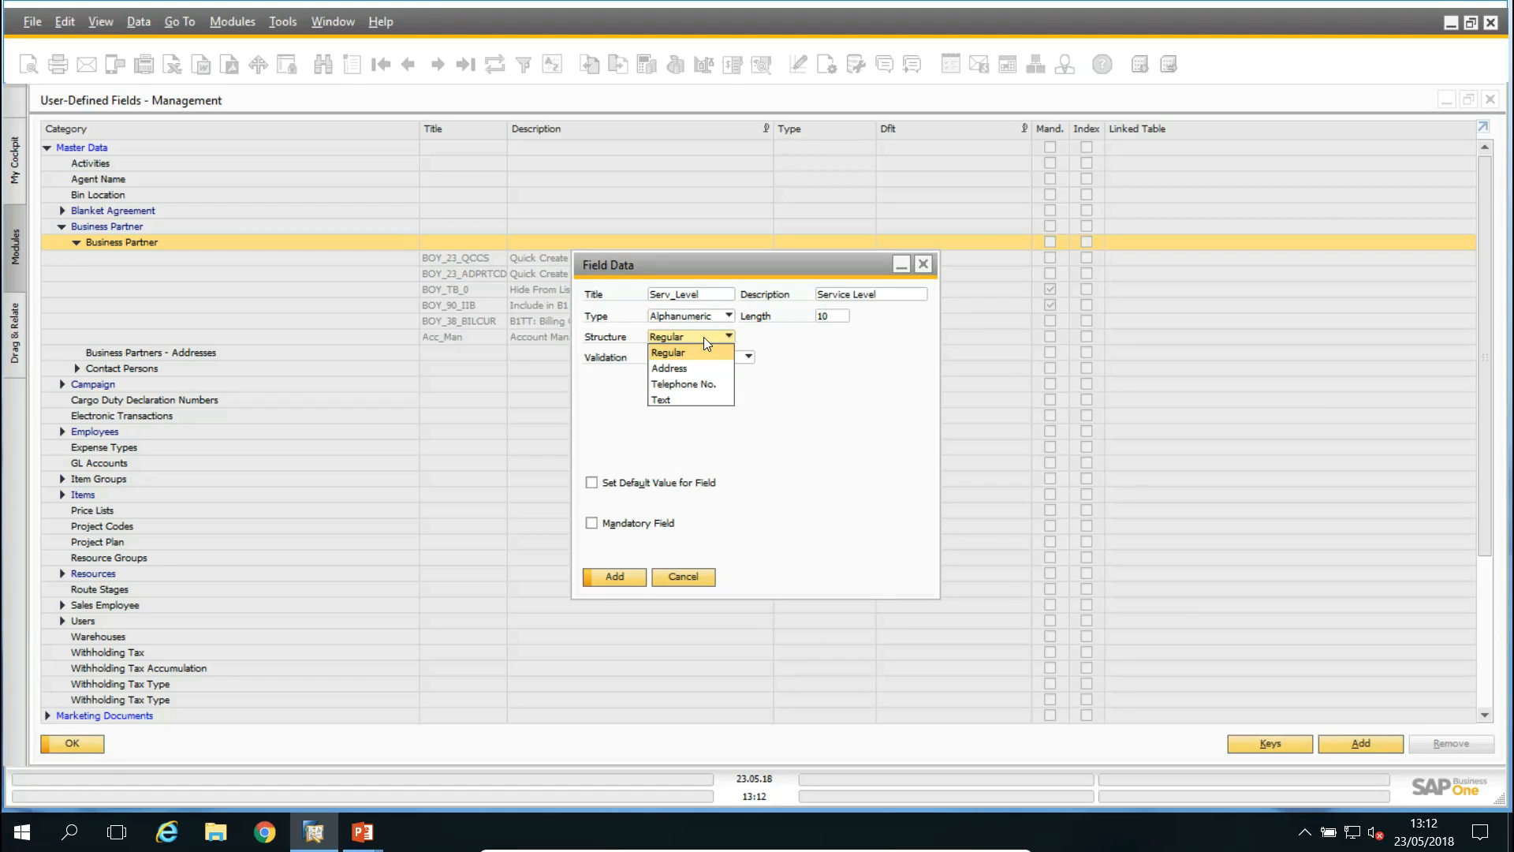
pyautogui.click(824, 390)
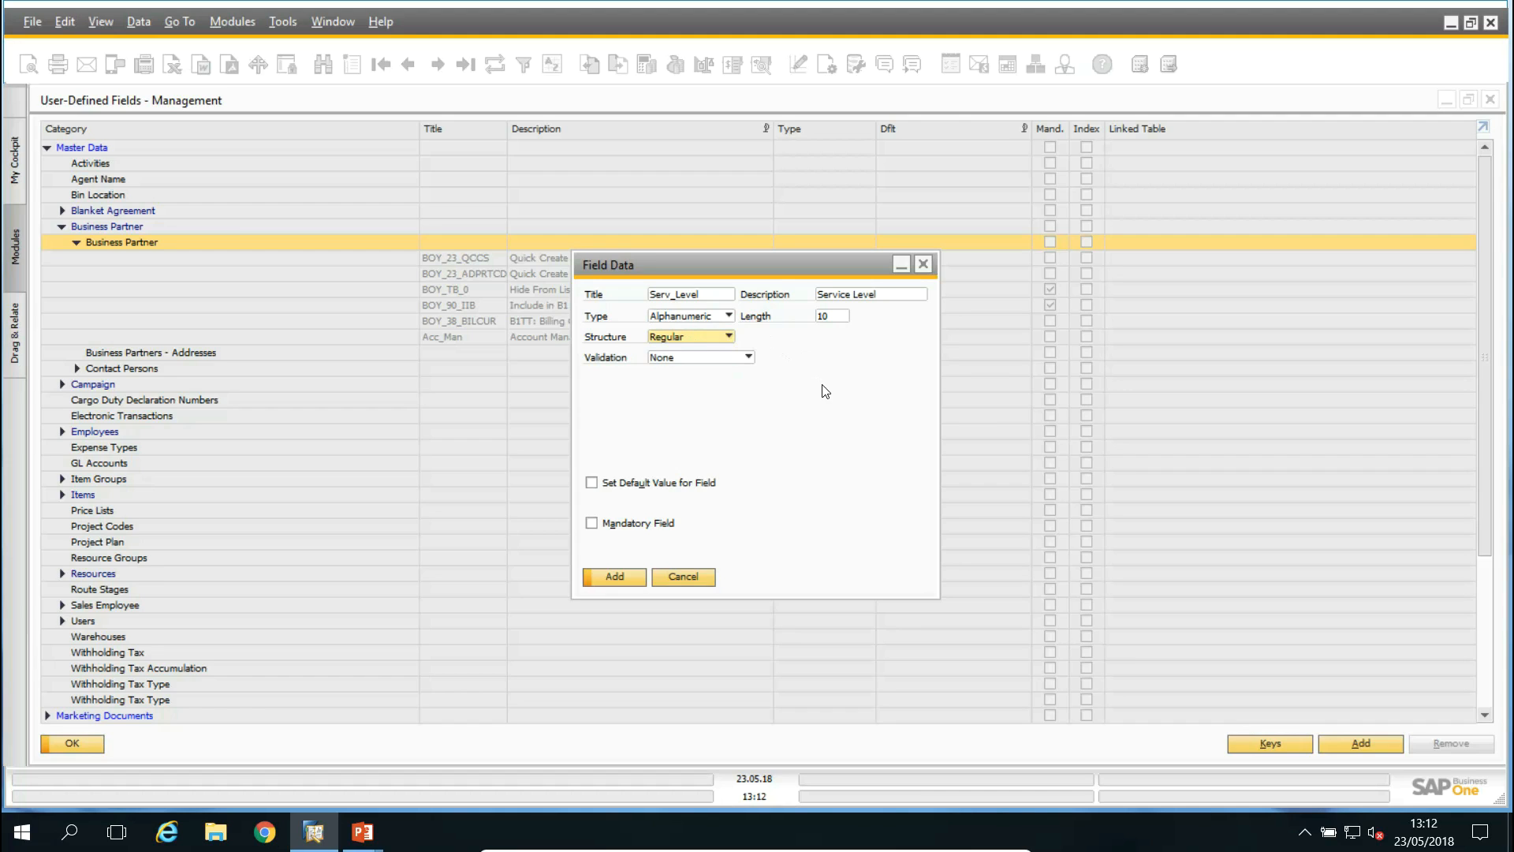
# Set the field's validation to Valid Values and start the first row of its value list
pyautogui.click(724, 360)
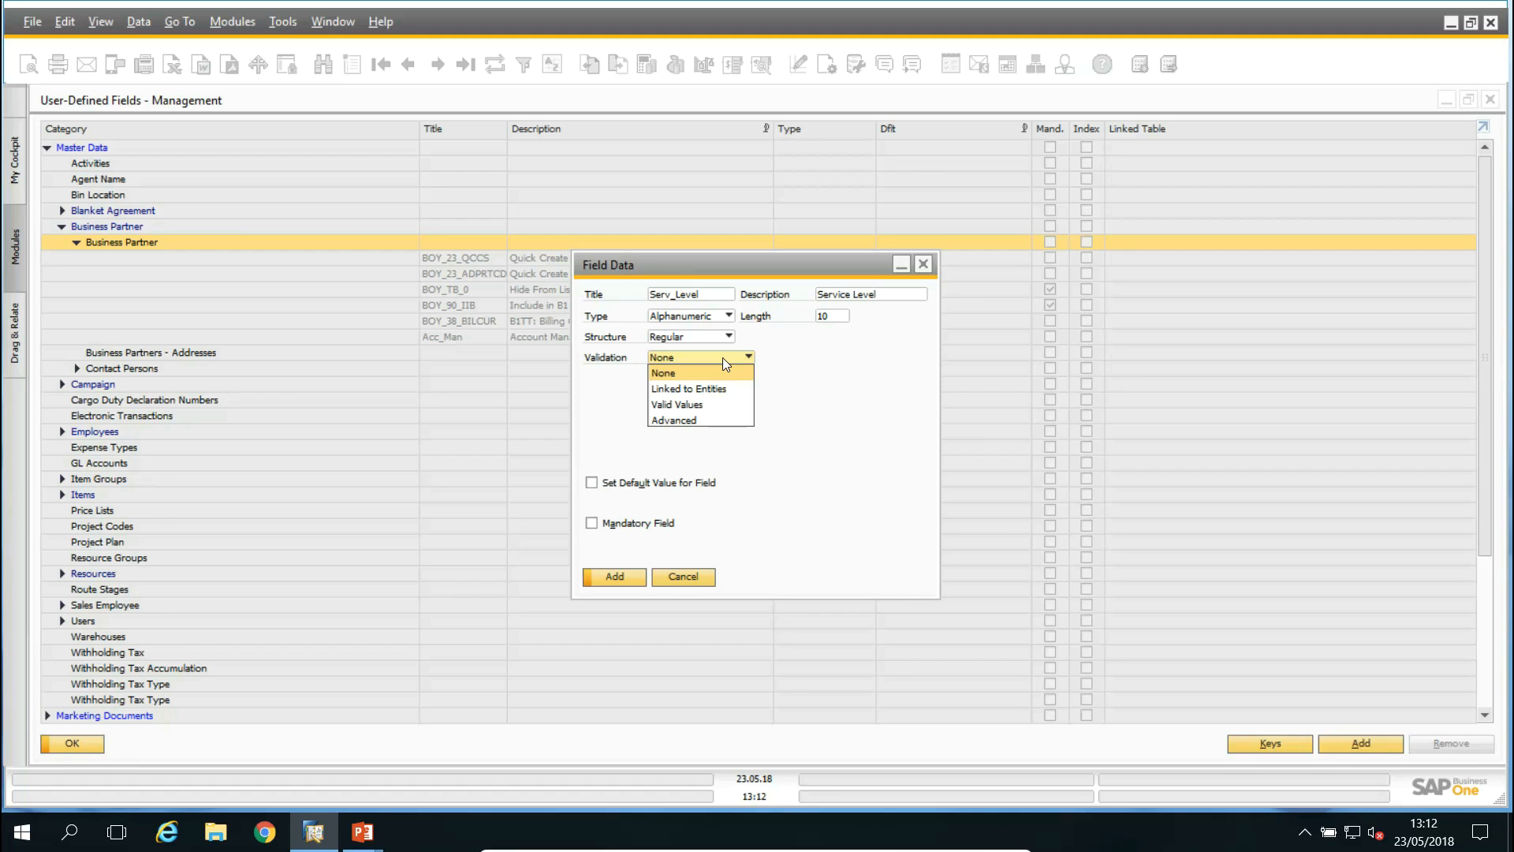
pyautogui.click(694, 404)
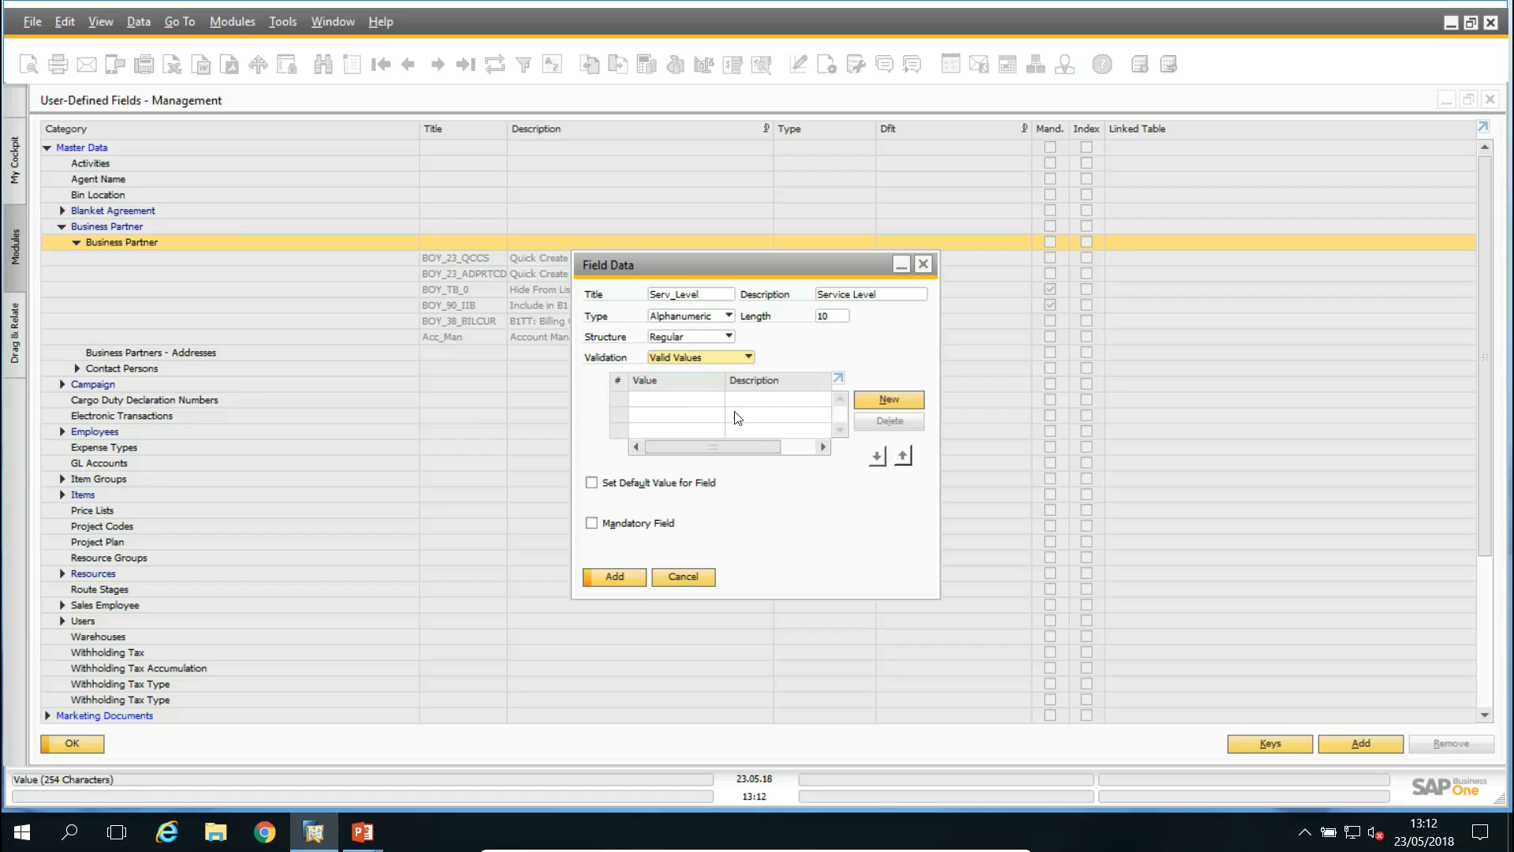
pyautogui.click(887, 400)
pyautogui.click(661, 398)
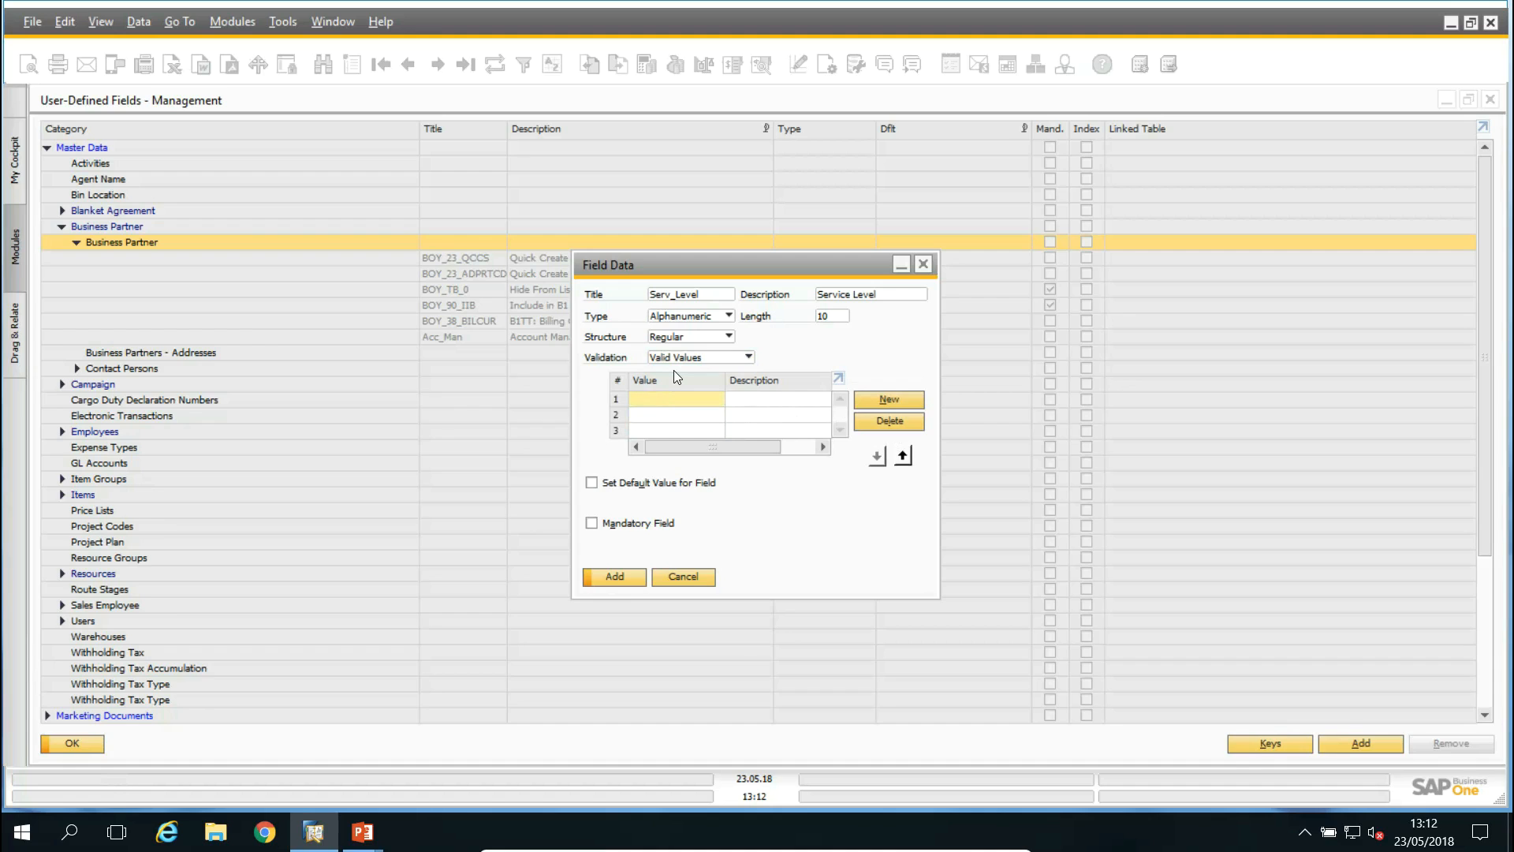
# Fill the valid values list with G for Gold, S for Silver and B for Bronze
pyautogui.write('G')
pyautogui.press('Tab')
pyautogui.write('Gold')
pyautogui.press('Tab')
pyautogui.press('Tab')
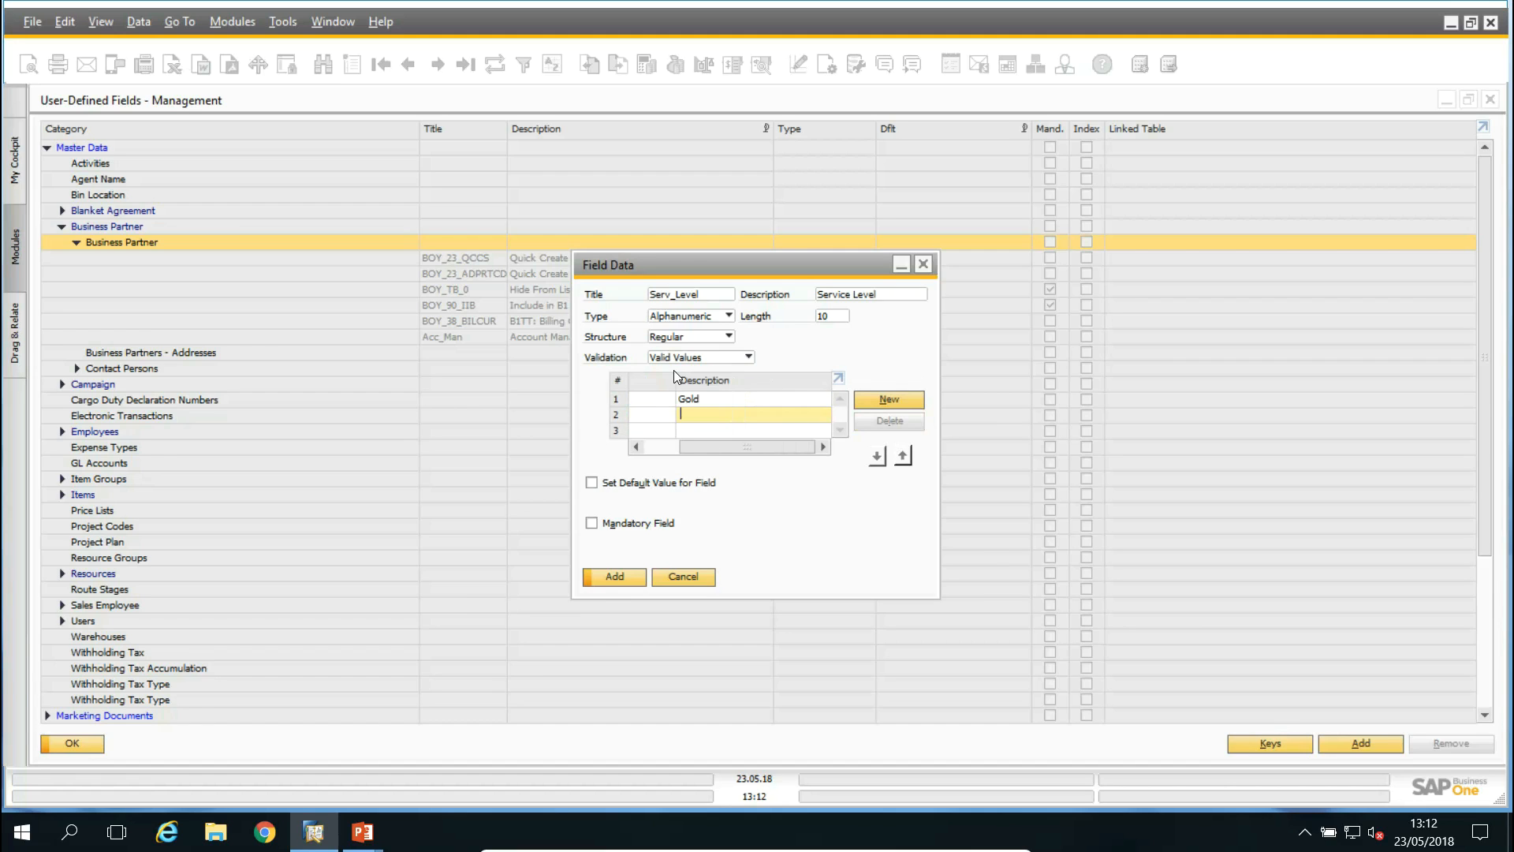
pyautogui.write('Silver')
pyautogui.press('Tab')
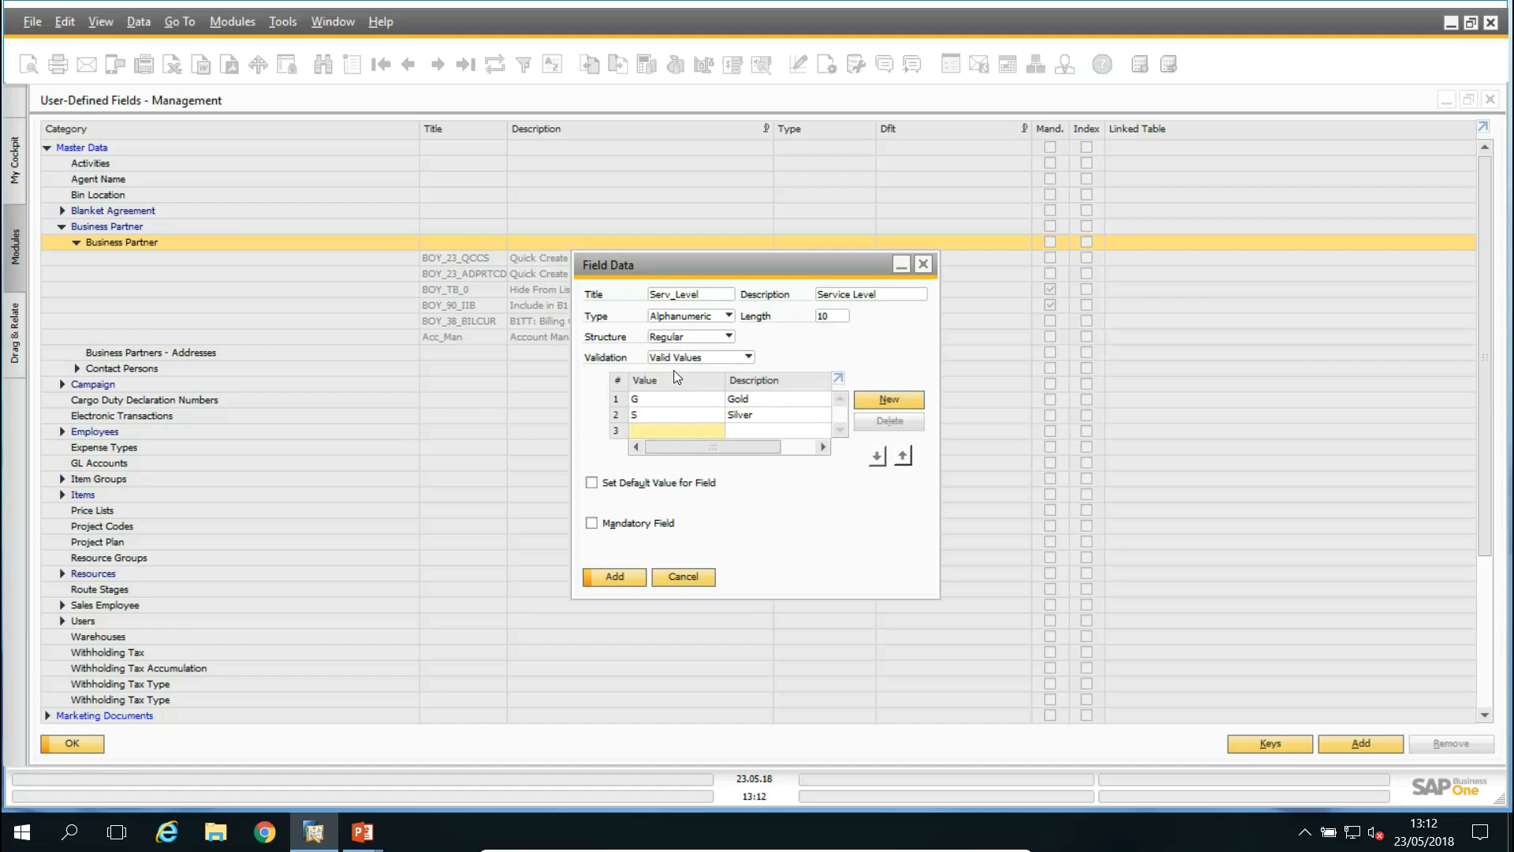
pyautogui.press('Tab')
pyautogui.write('Bronze')
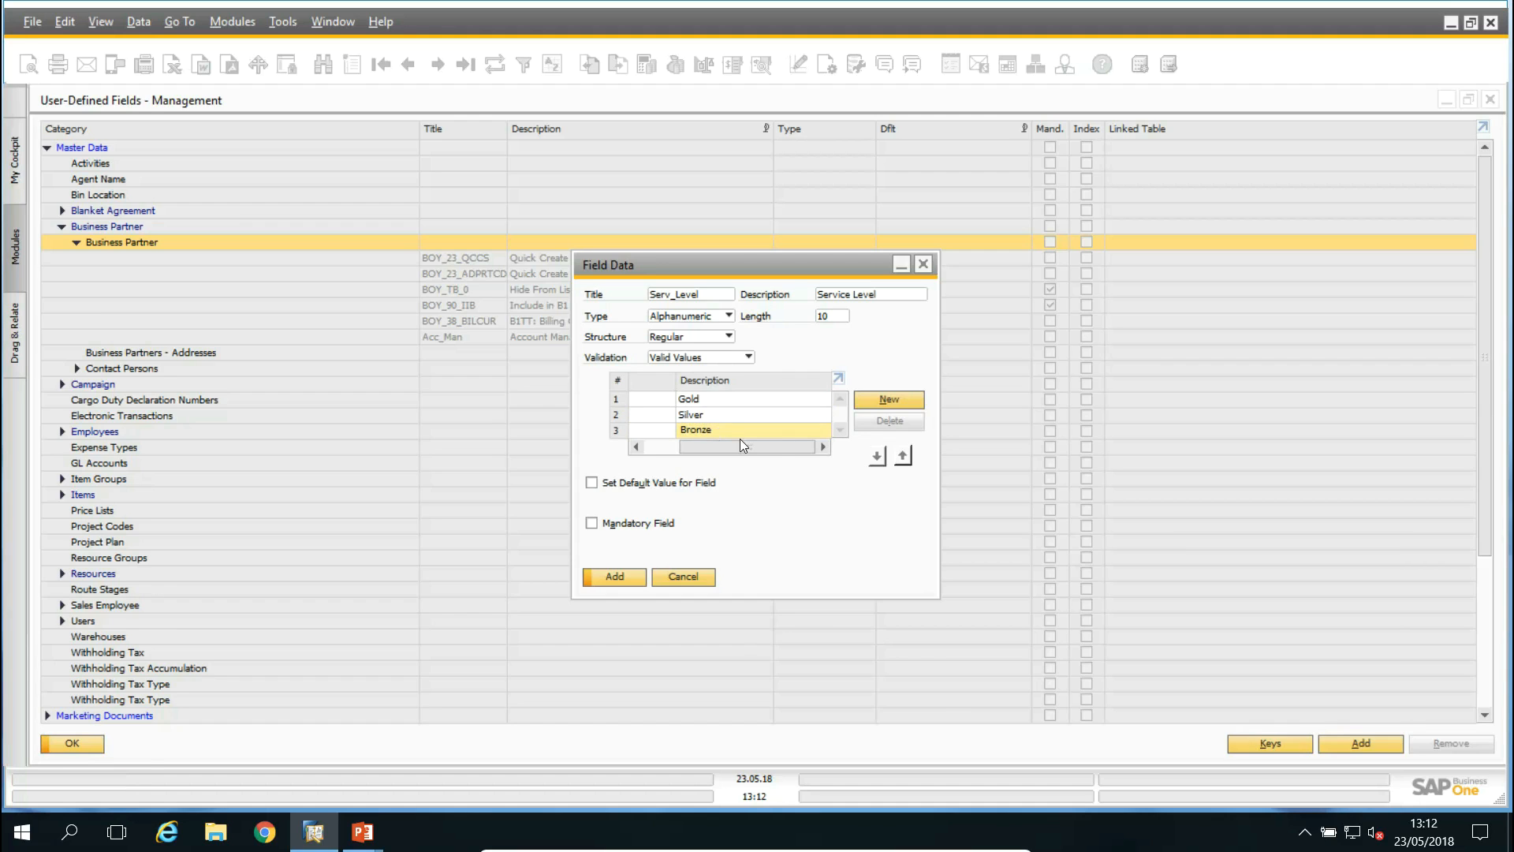
pyautogui.moveTo(739, 446); pyautogui.dragTo(650, 449)
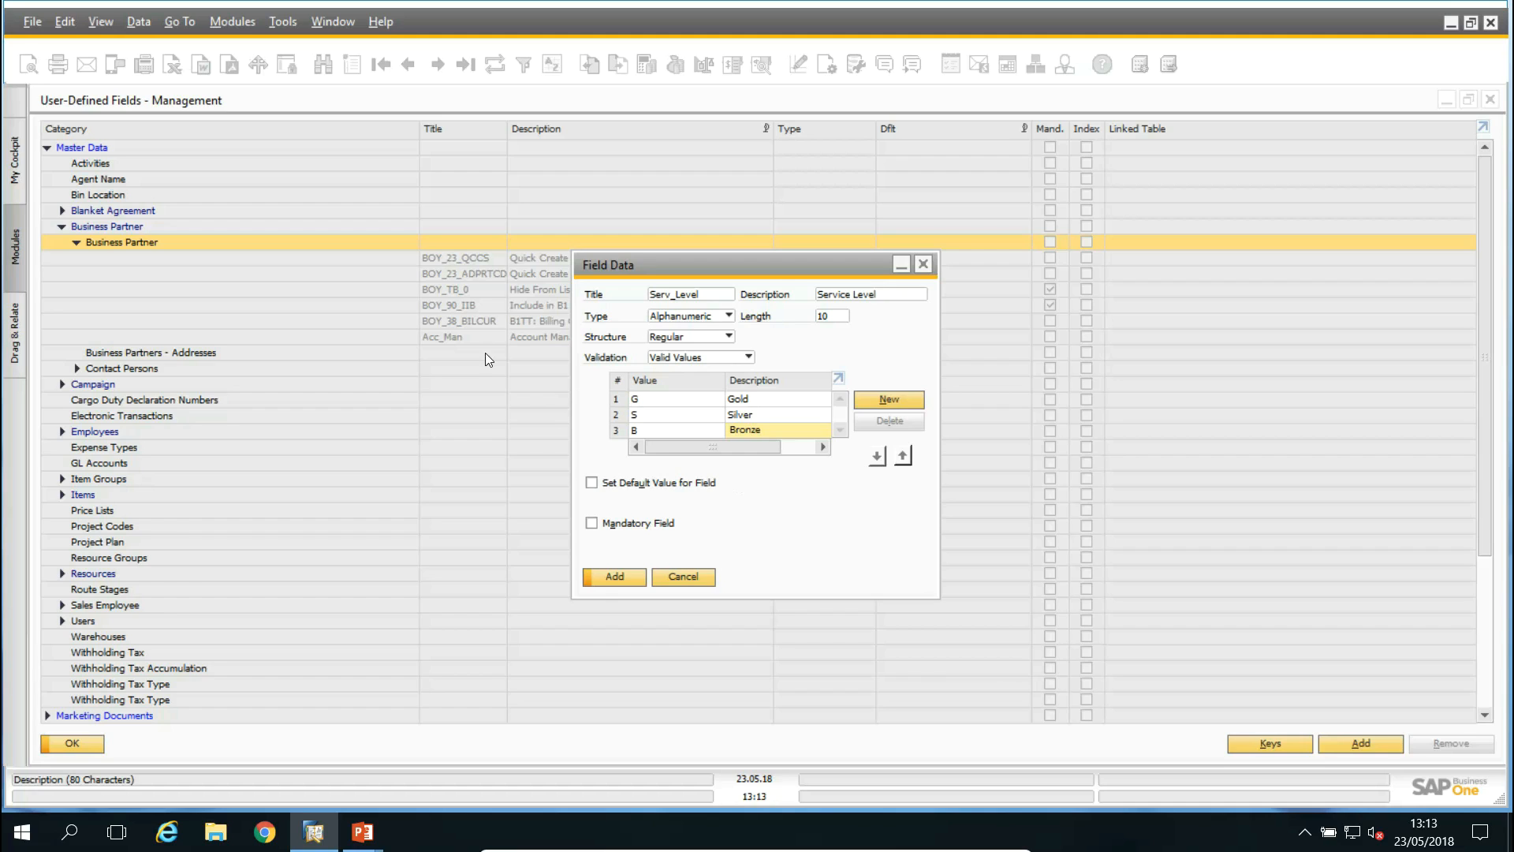
# Add the Service Level field, accepting the database structure change, and close User-Defined Fields - Management
pyautogui.click(618, 576)
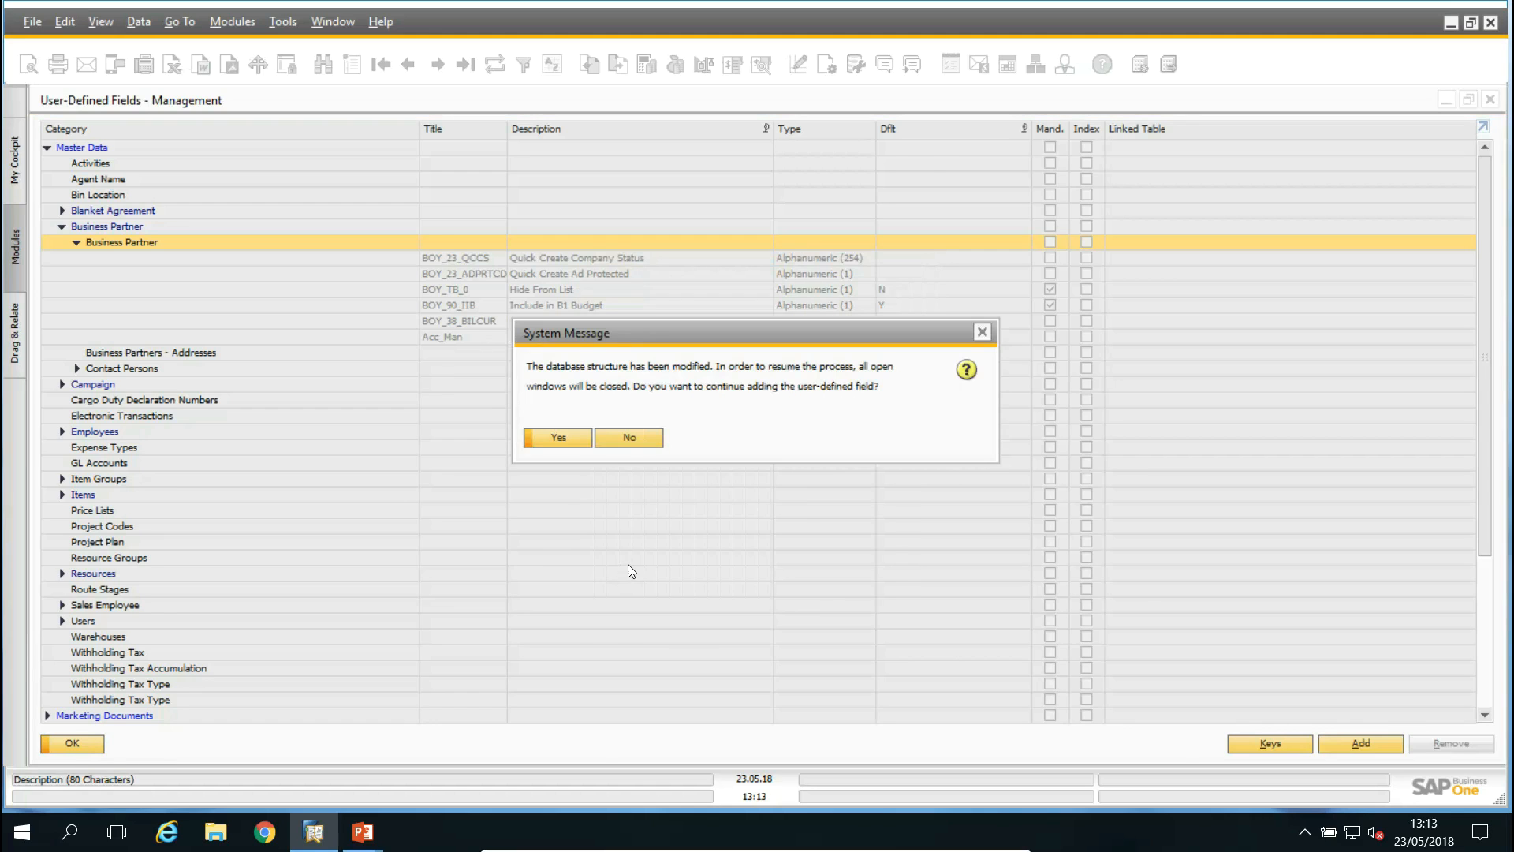
pyautogui.click(565, 437)
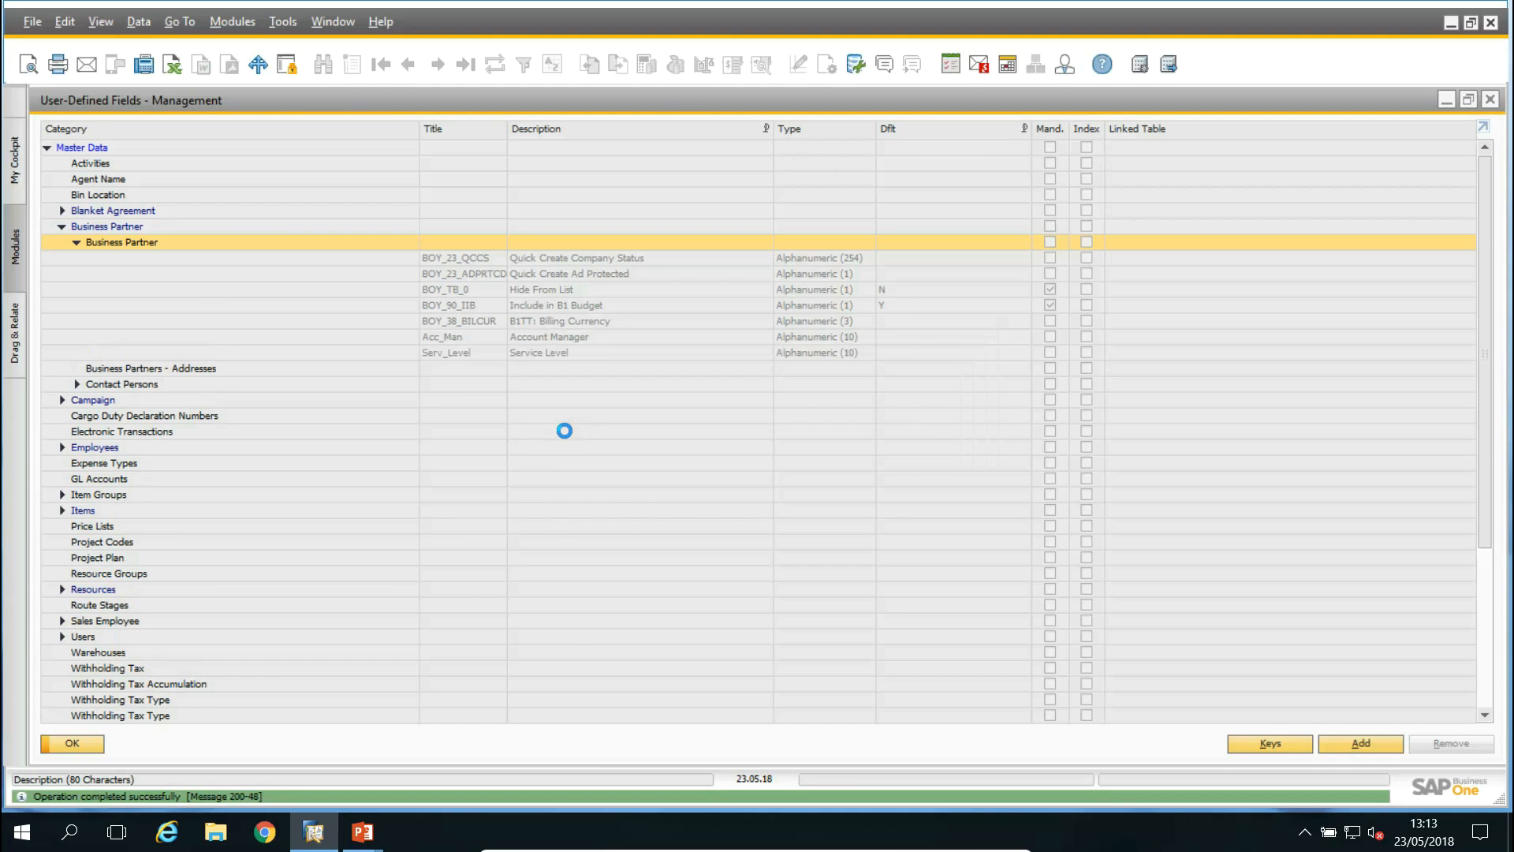
pyautogui.click(443, 352)
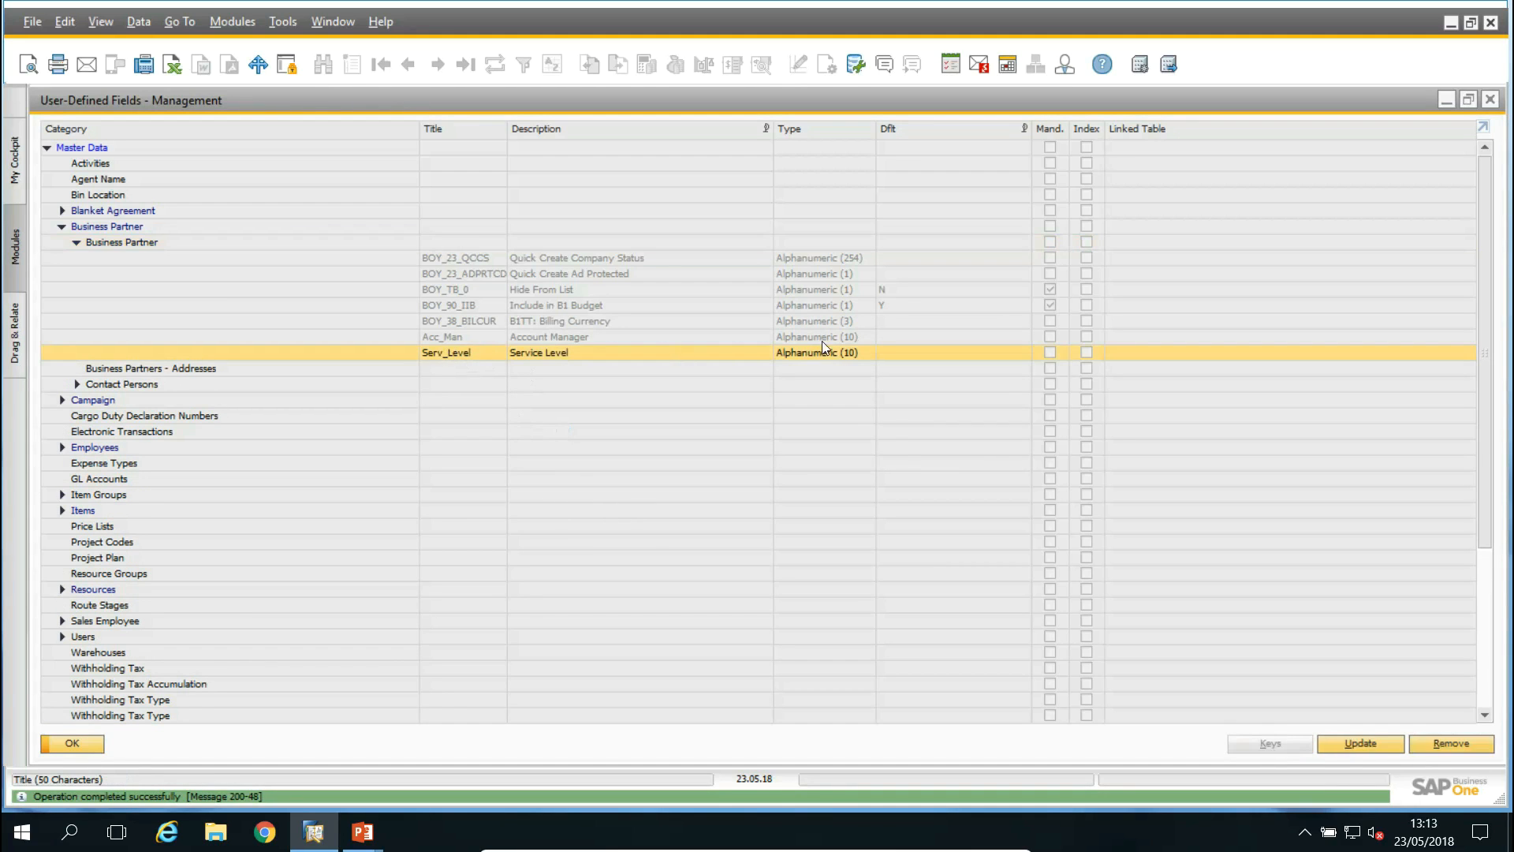
pyautogui.click(68, 742)
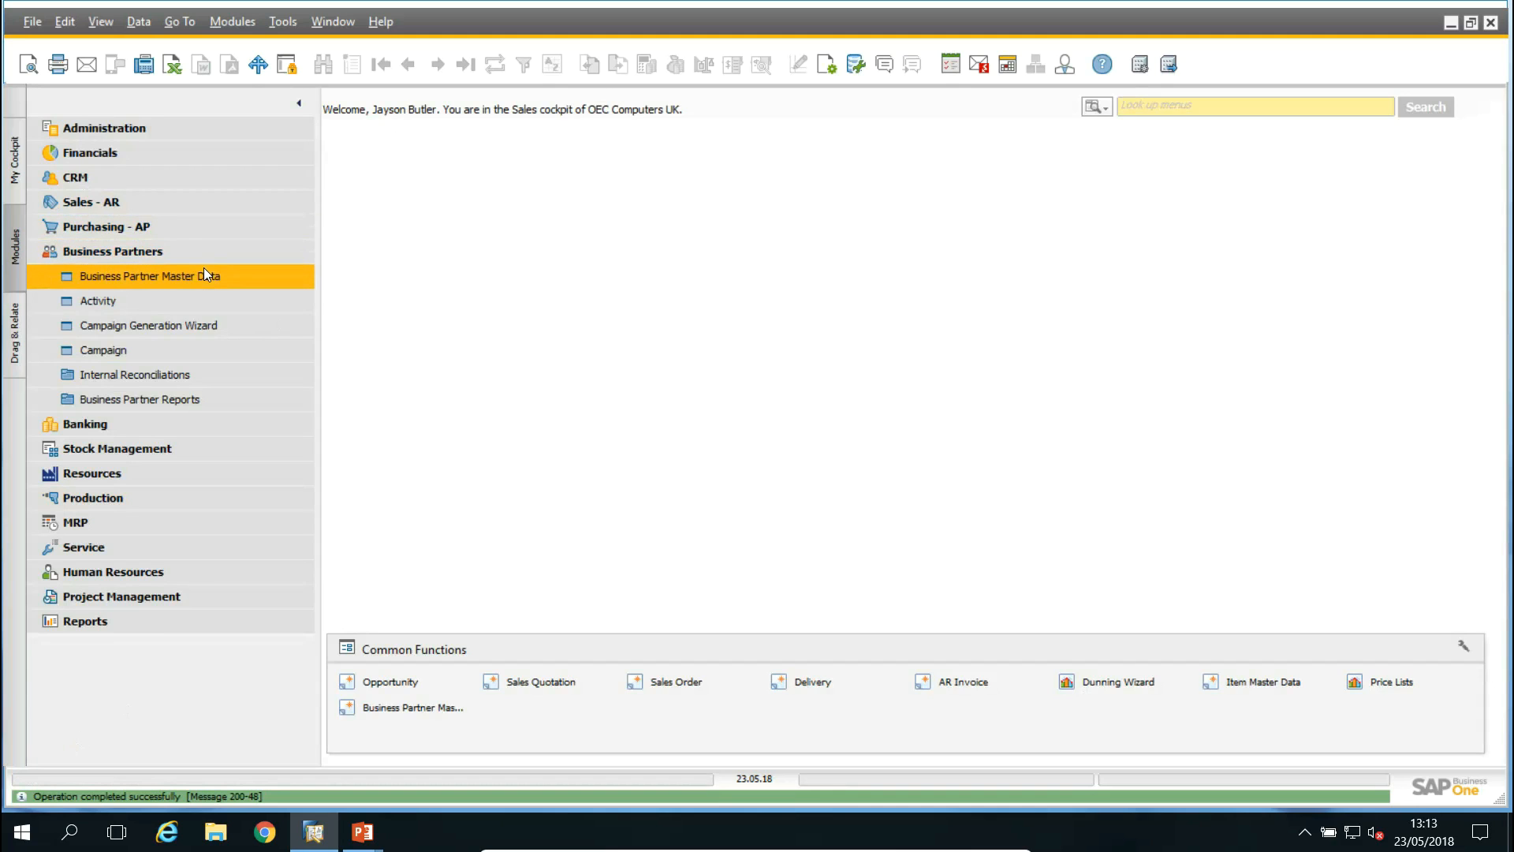
# Open the first record in Business Partner Master Data and show its user-defined fields beside the form
pyautogui.click(181, 277)
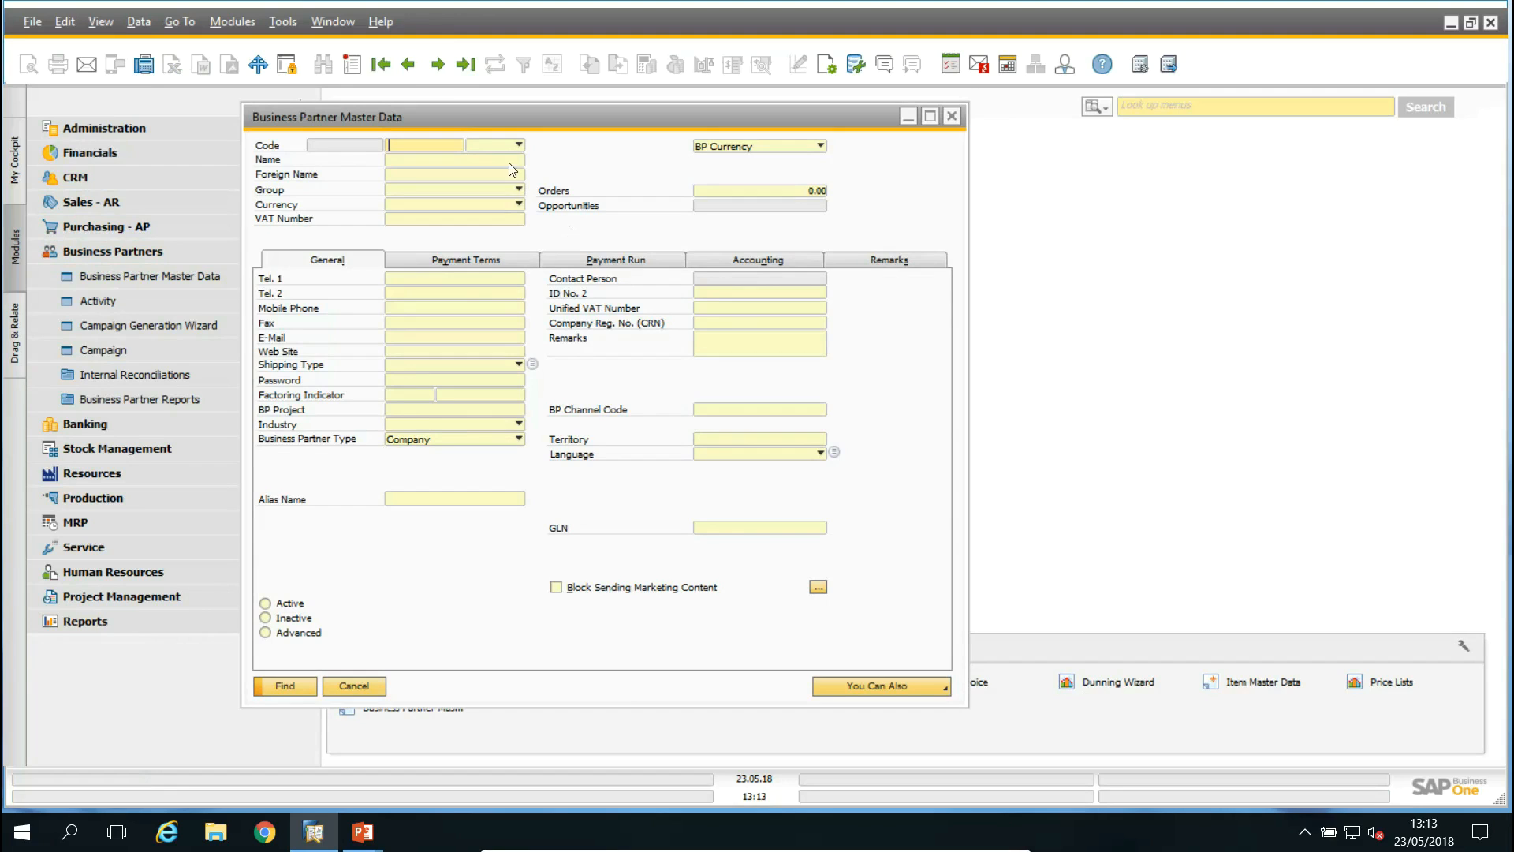
pyautogui.click(381, 64)
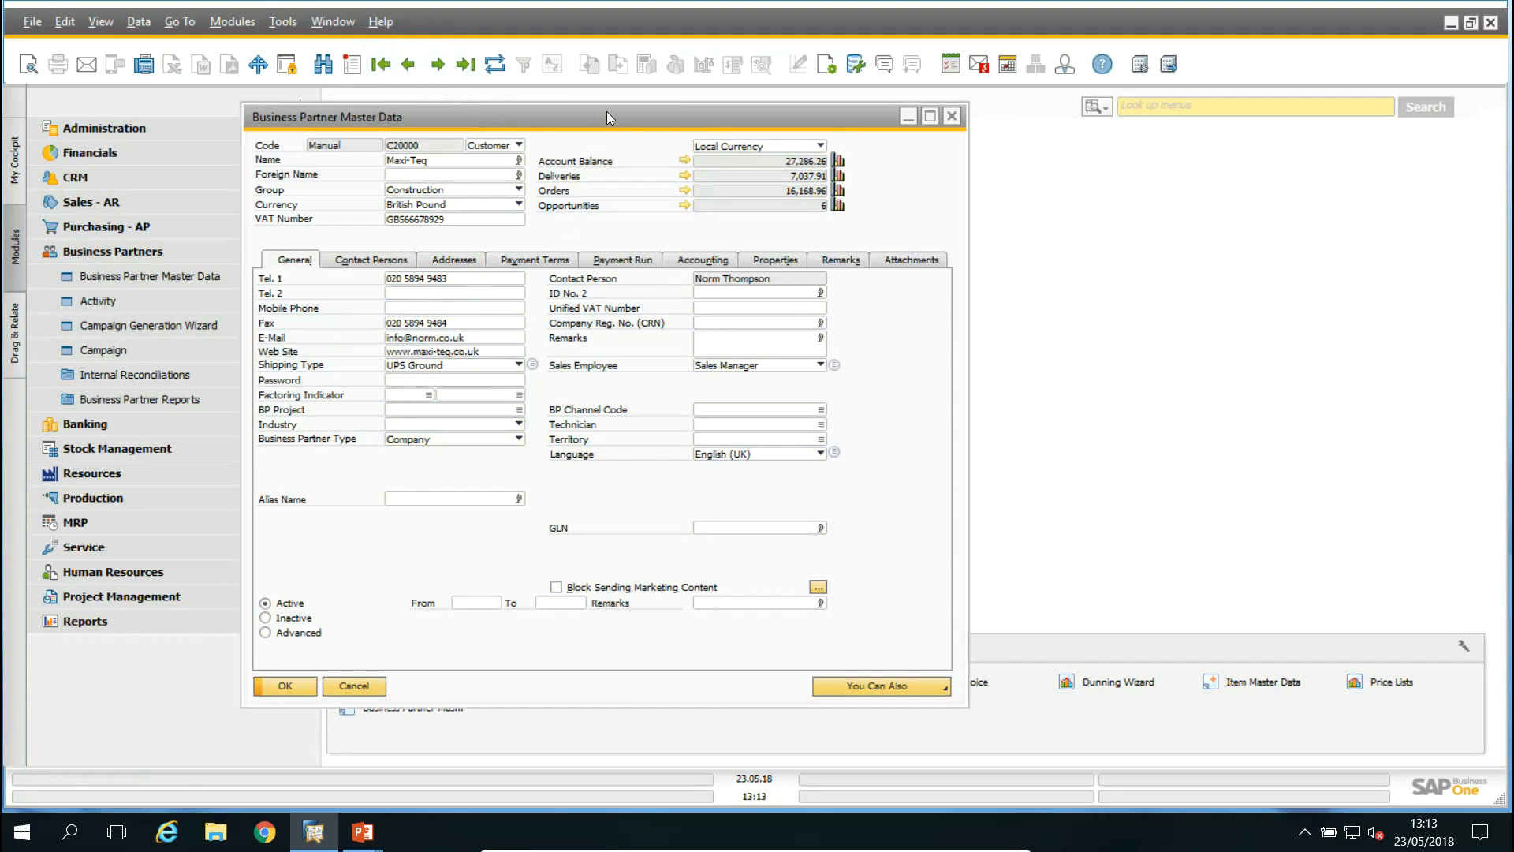
pyautogui.moveTo(604, 110); pyautogui.dragTo(706, 127)
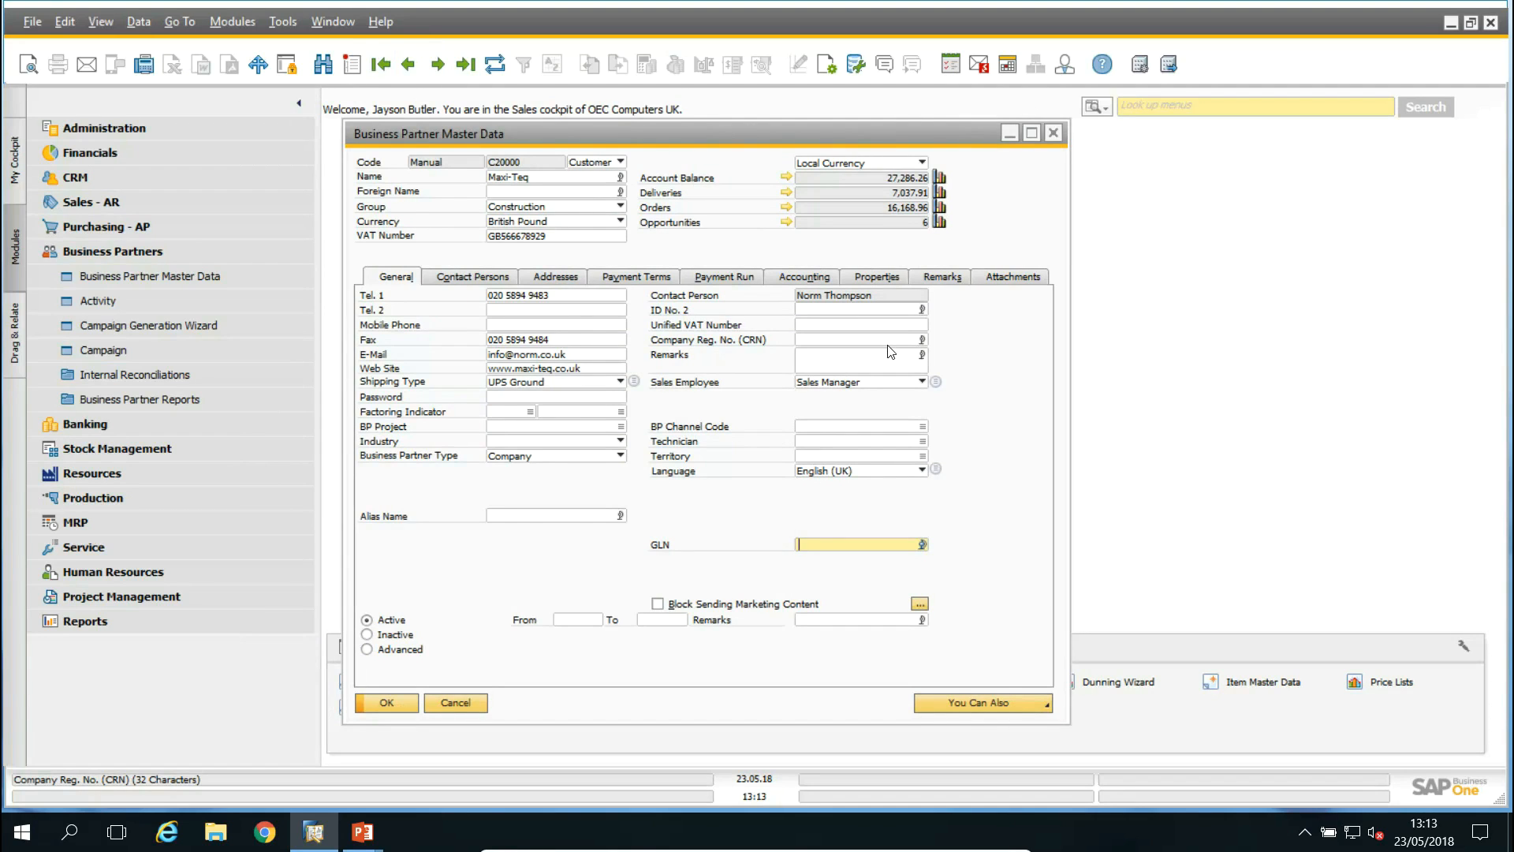
pyautogui.hotkey('ctrl', 'shift', 'u')
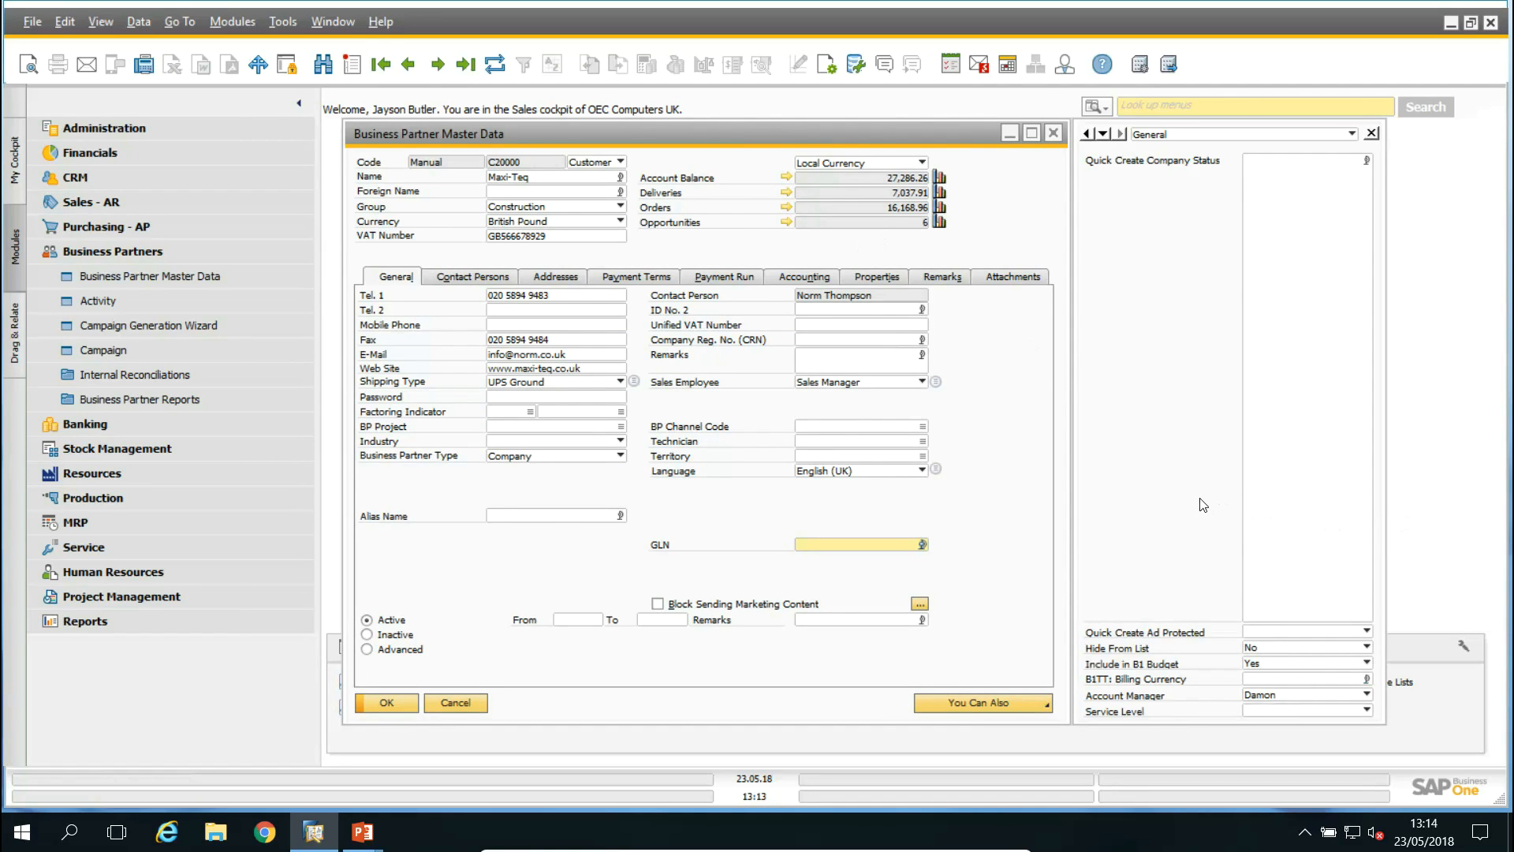
# Edit the form UI to place the Service Level field below Opportunities, widening it to align with the fields above
pyautogui.click(284, 22)
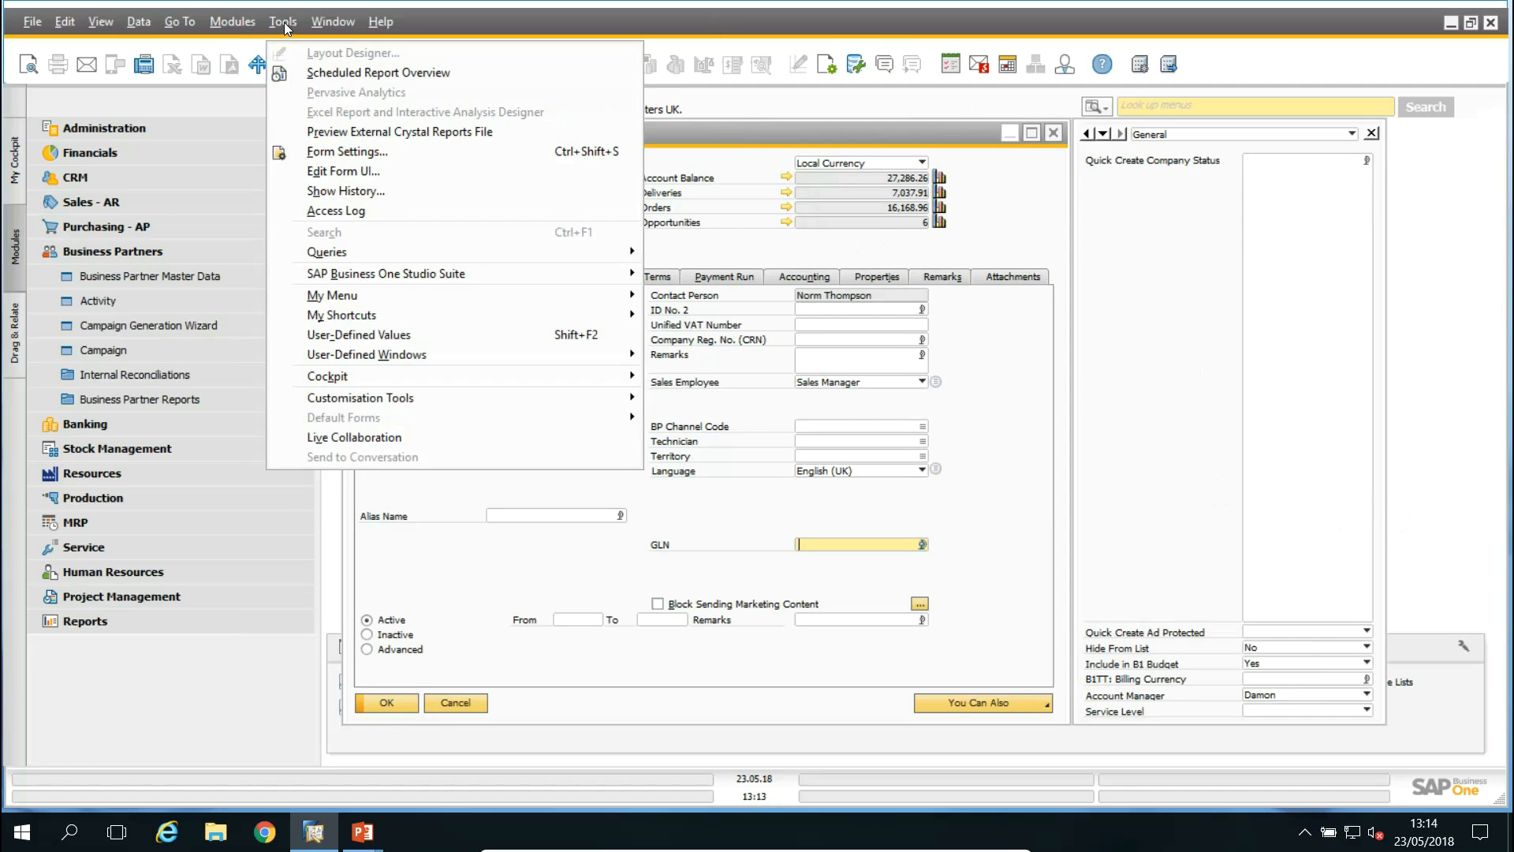
pyautogui.click(343, 172)
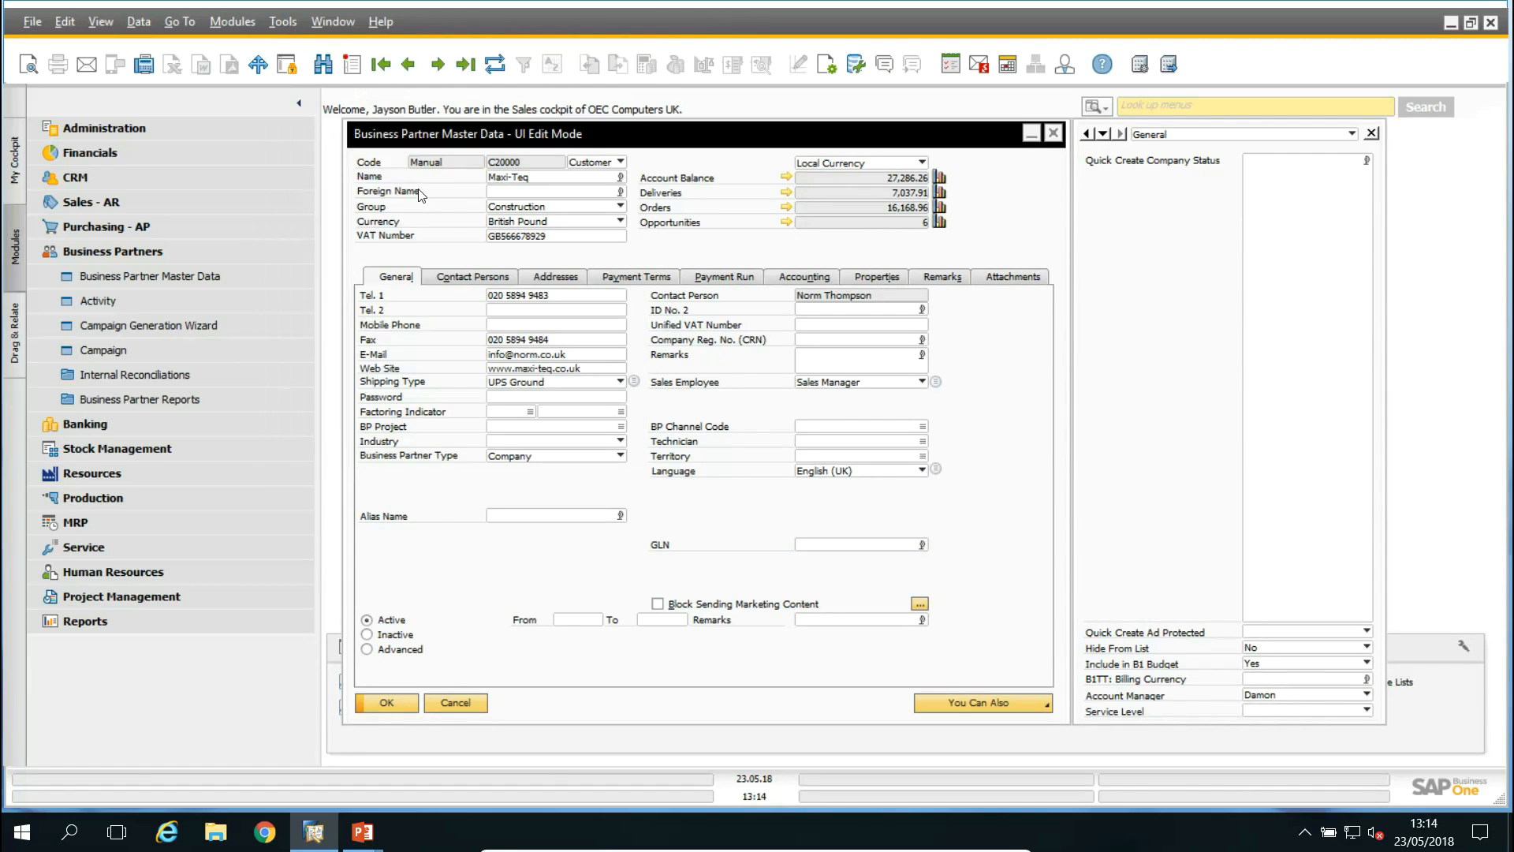
pyautogui.moveTo(1312, 717); pyautogui.dragTo(868, 247)
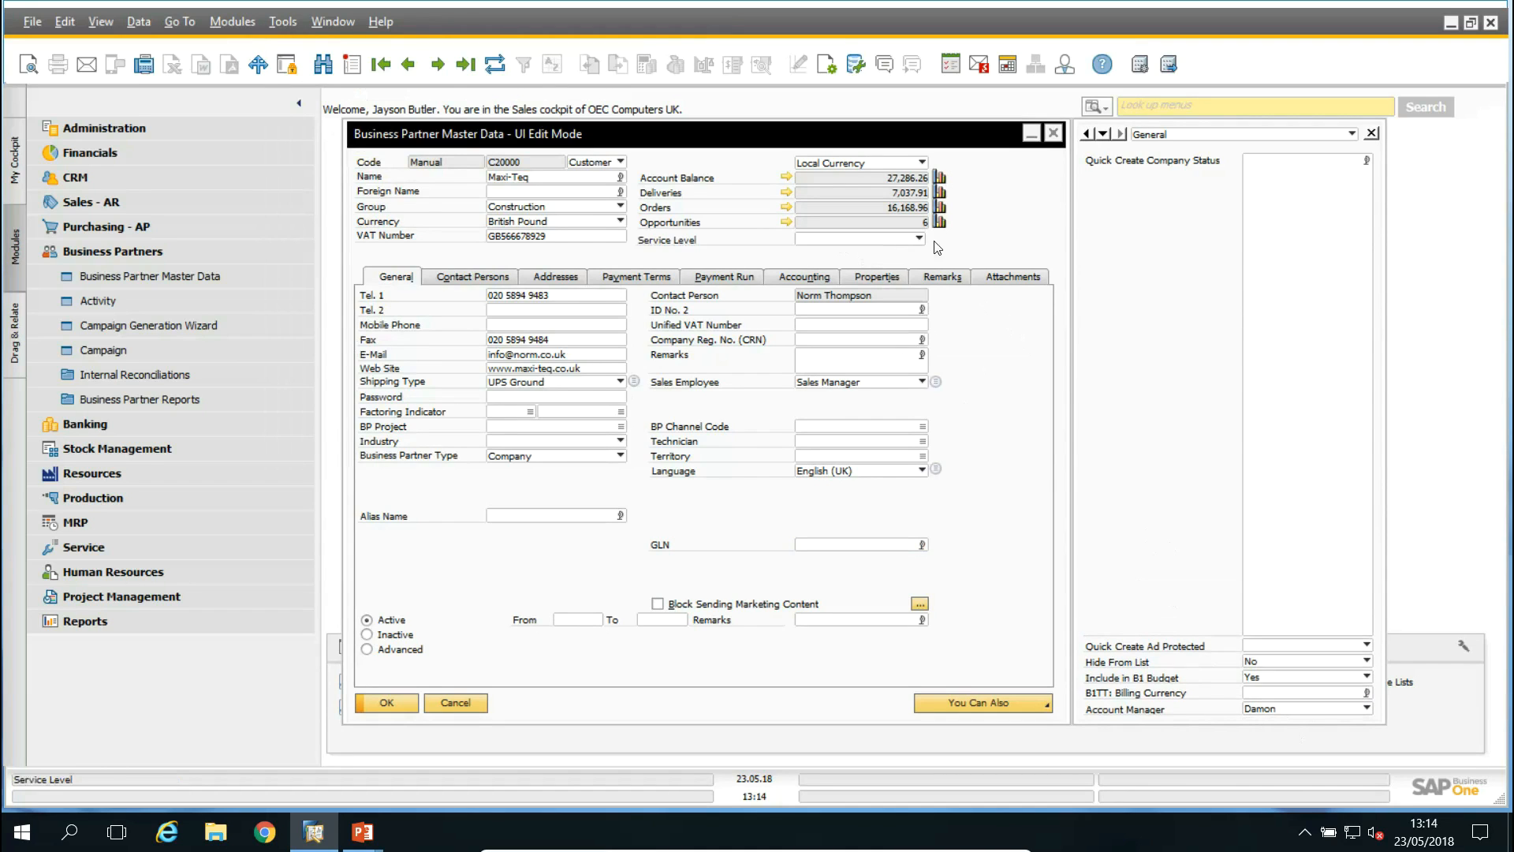
pyautogui.click(921, 241)
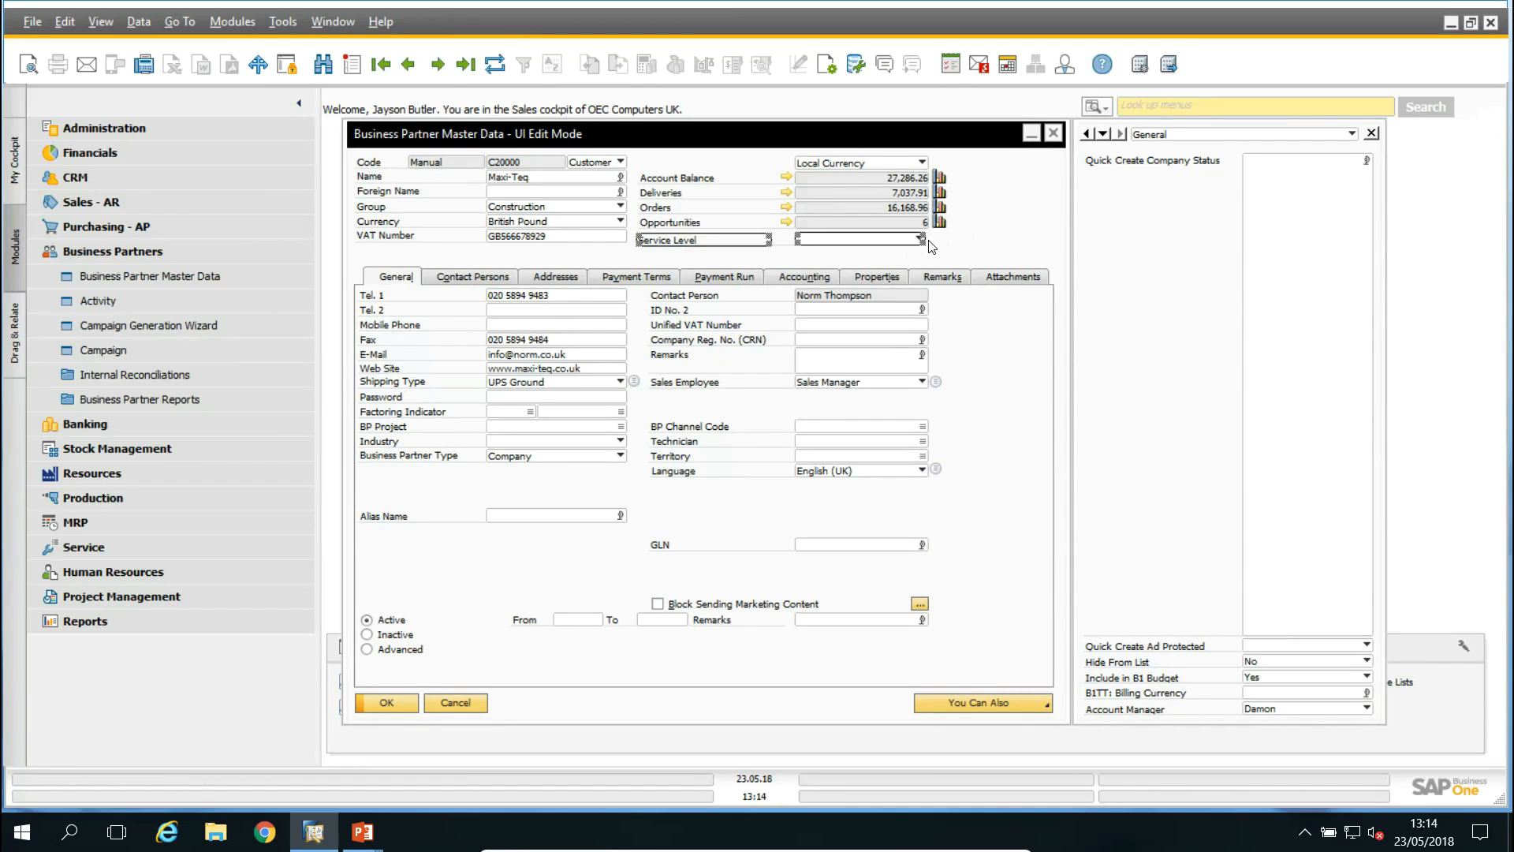
pyautogui.moveTo(927, 240); pyautogui.dragTo(932, 240)
pyautogui.click(965, 236)
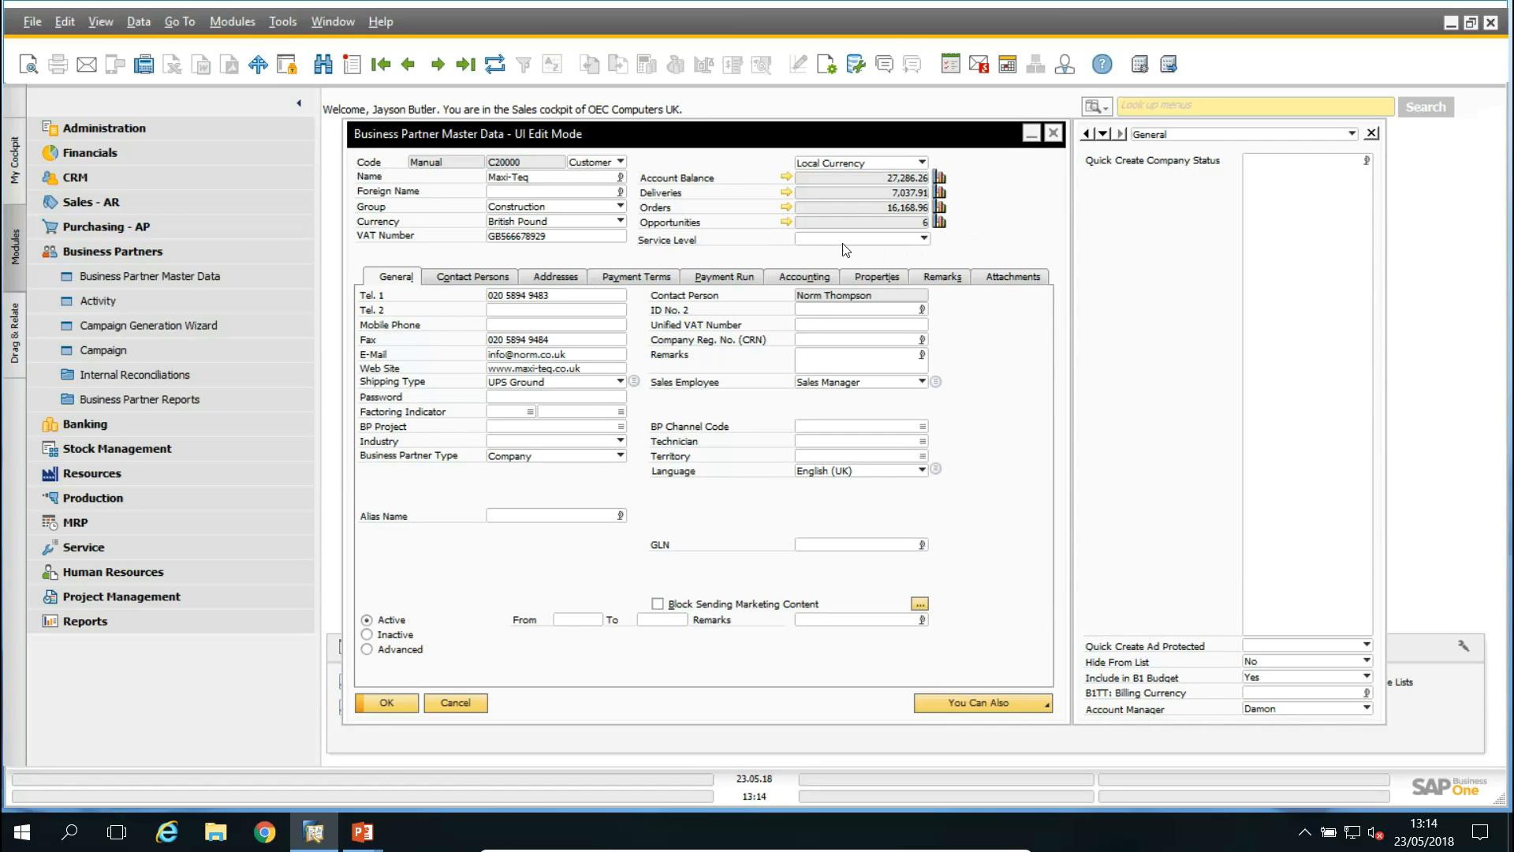
# Save the form layout changes and leave UI Edit Mode
pyautogui.rightClick(1014, 235)
pyautogui.click(1041, 249)
pyautogui.rightClick(983, 225)
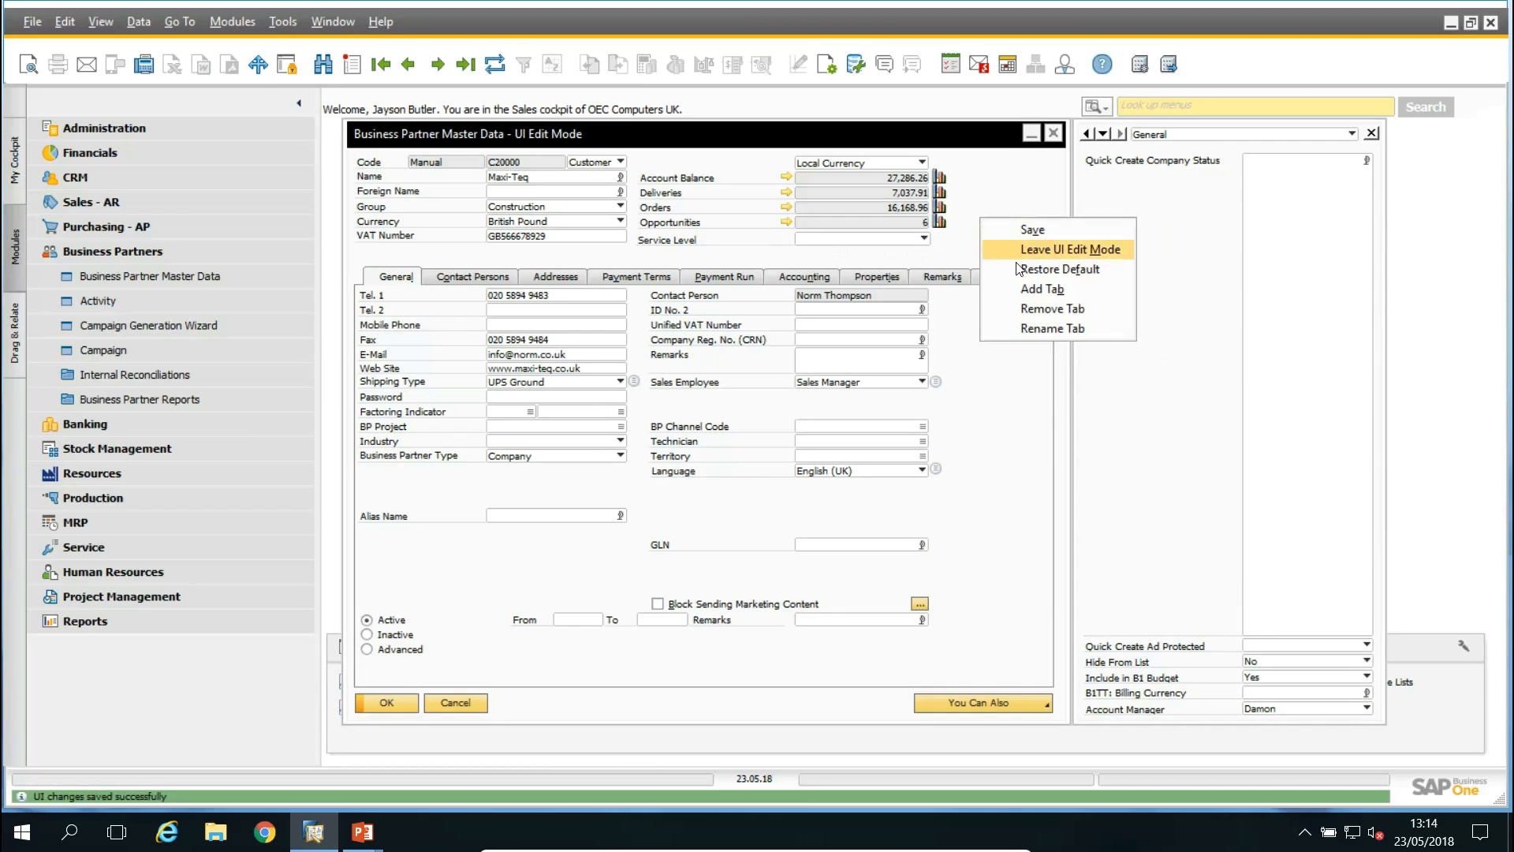
pyautogui.click(1019, 248)
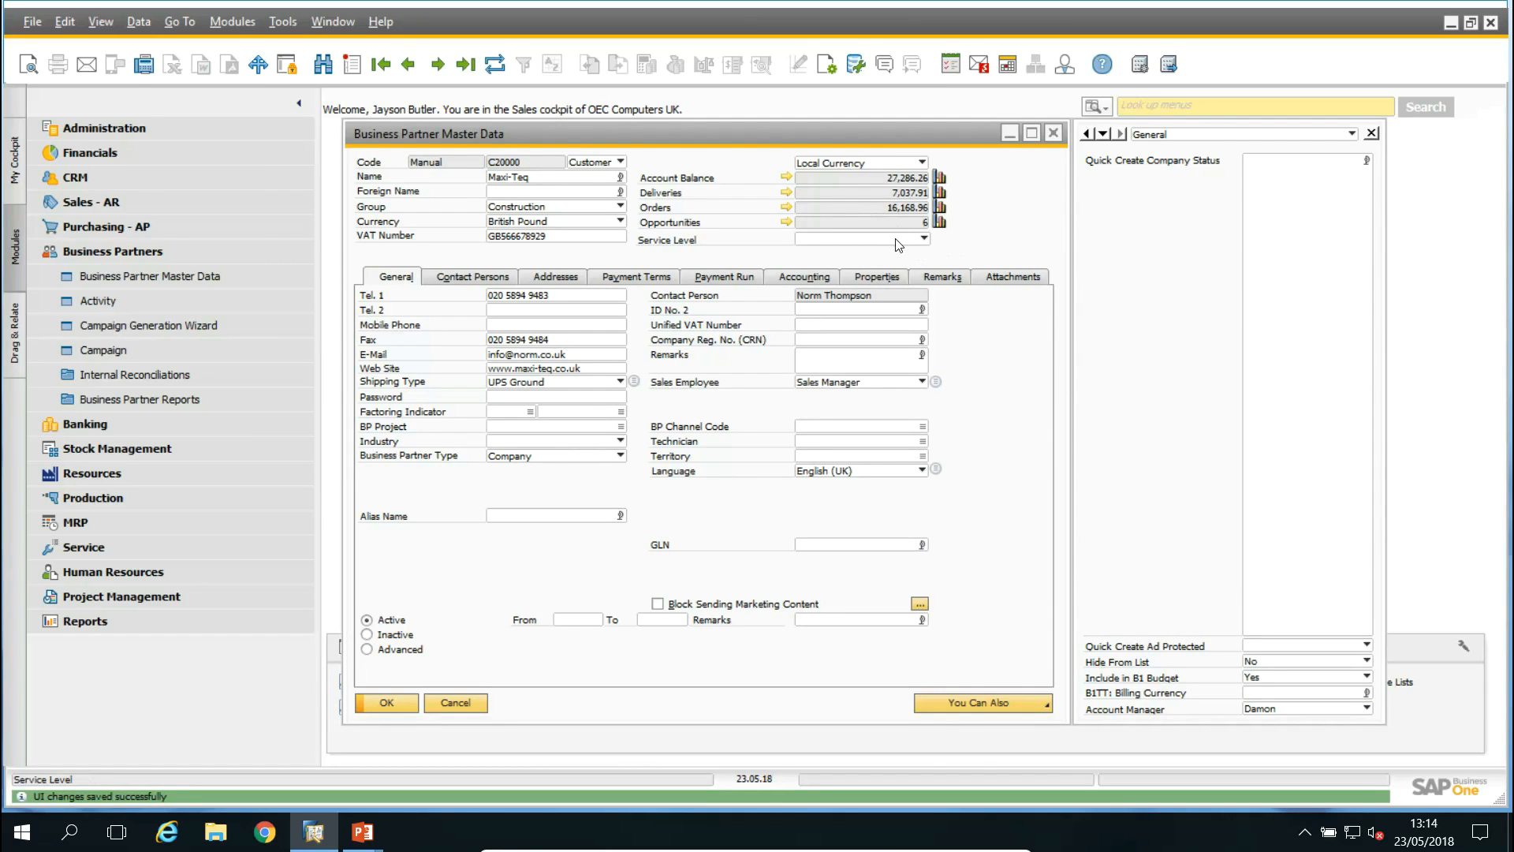
# Update the customer's record with Service Level set to Gold and go to the next business partner
pyautogui.click(891, 237)
pyautogui.click(882, 255)
pyautogui.click(875, 240)
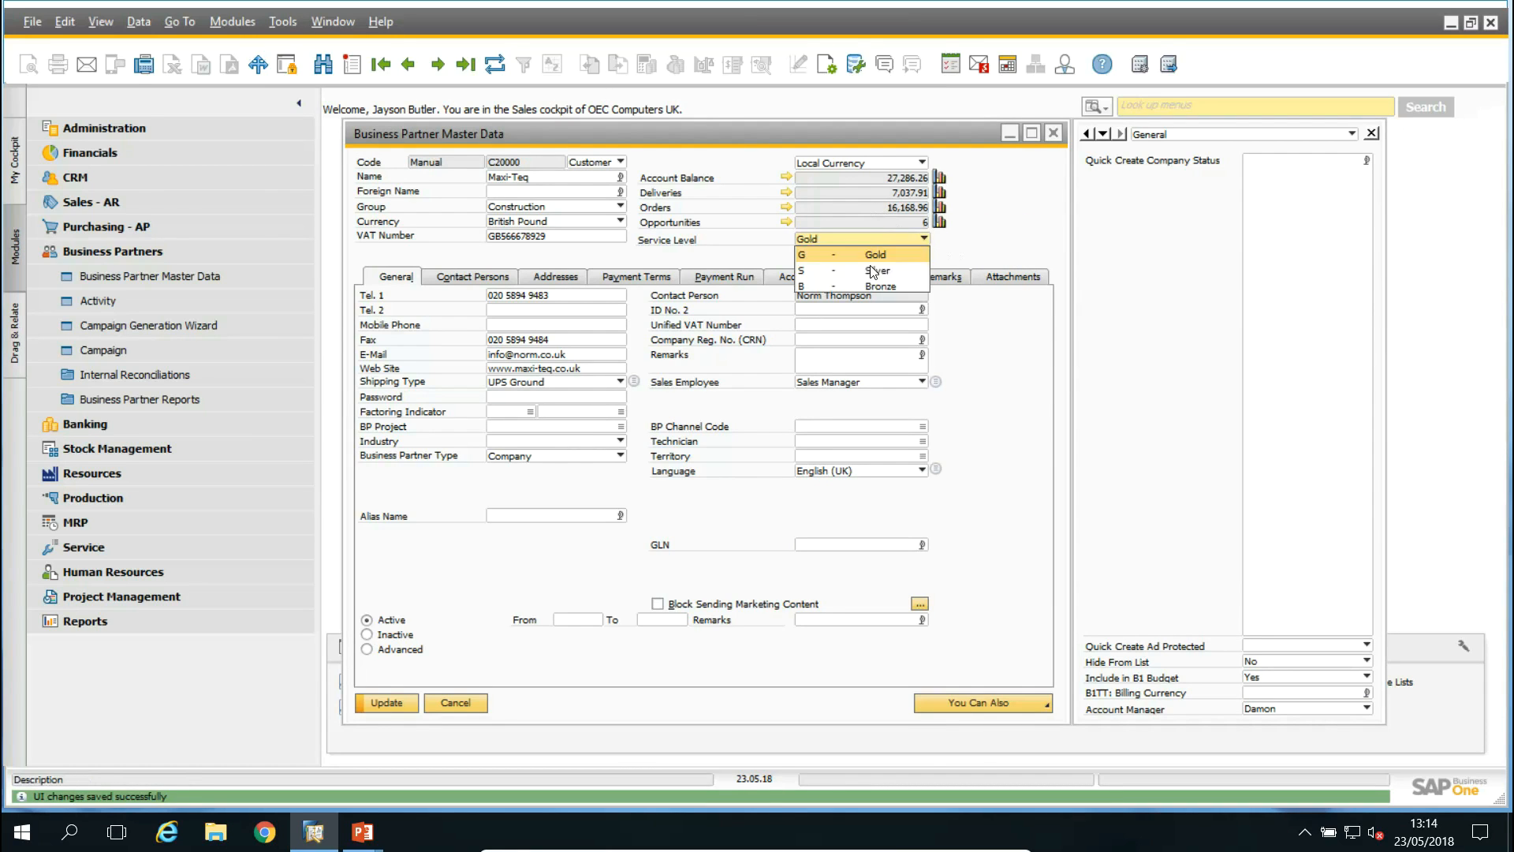
pyautogui.click(873, 269)
pyautogui.click(881, 240)
pyautogui.click(874, 253)
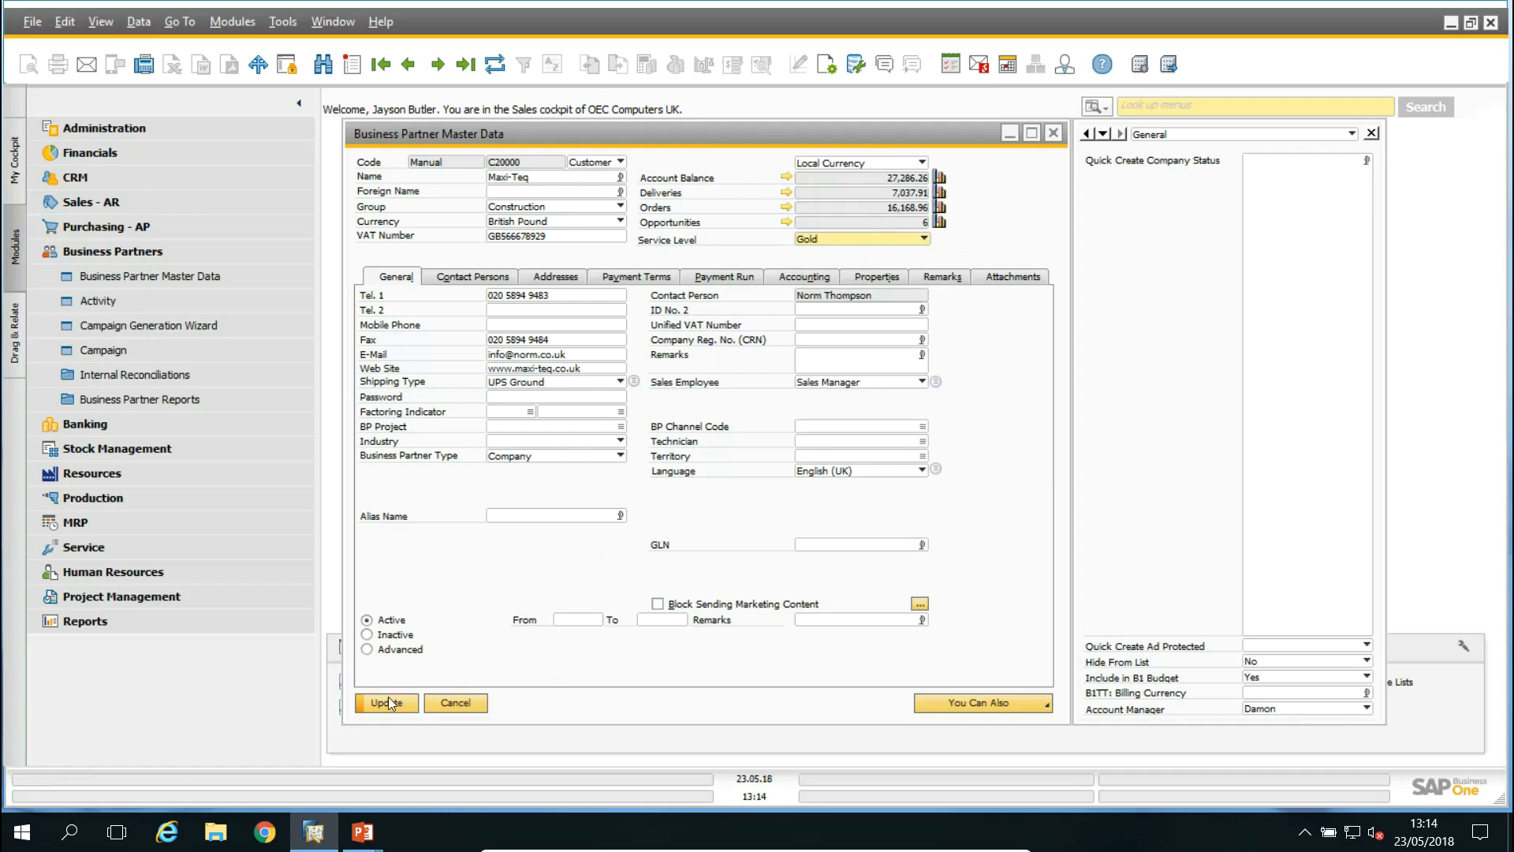
pyautogui.click(438, 65)
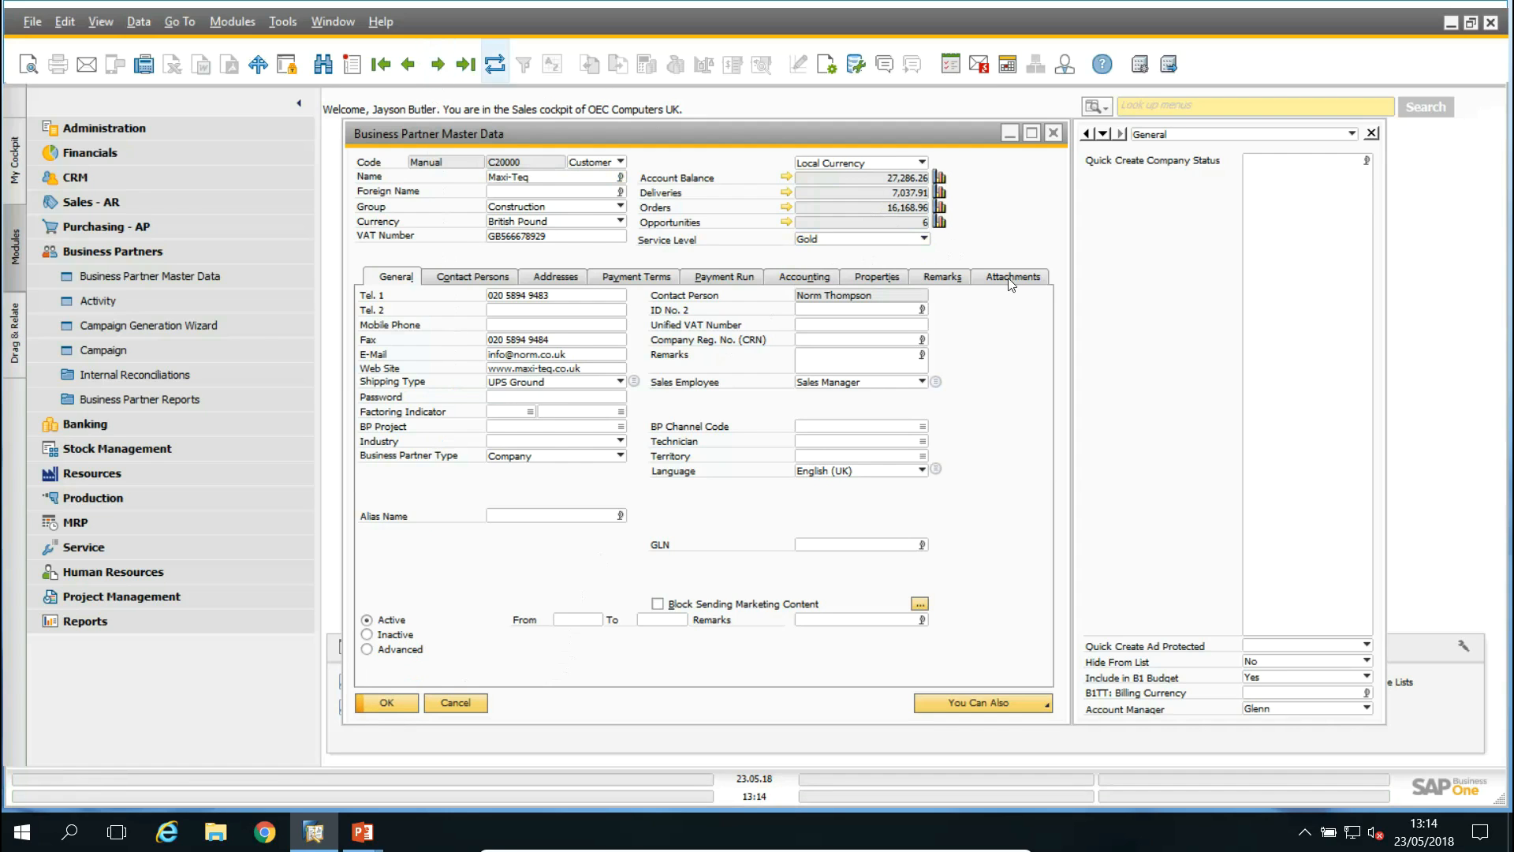
# Set Service Level to Gold for Parameter Technology and Star Company, updating each business partner record
pyautogui.click(871, 241)
pyautogui.click(874, 253)
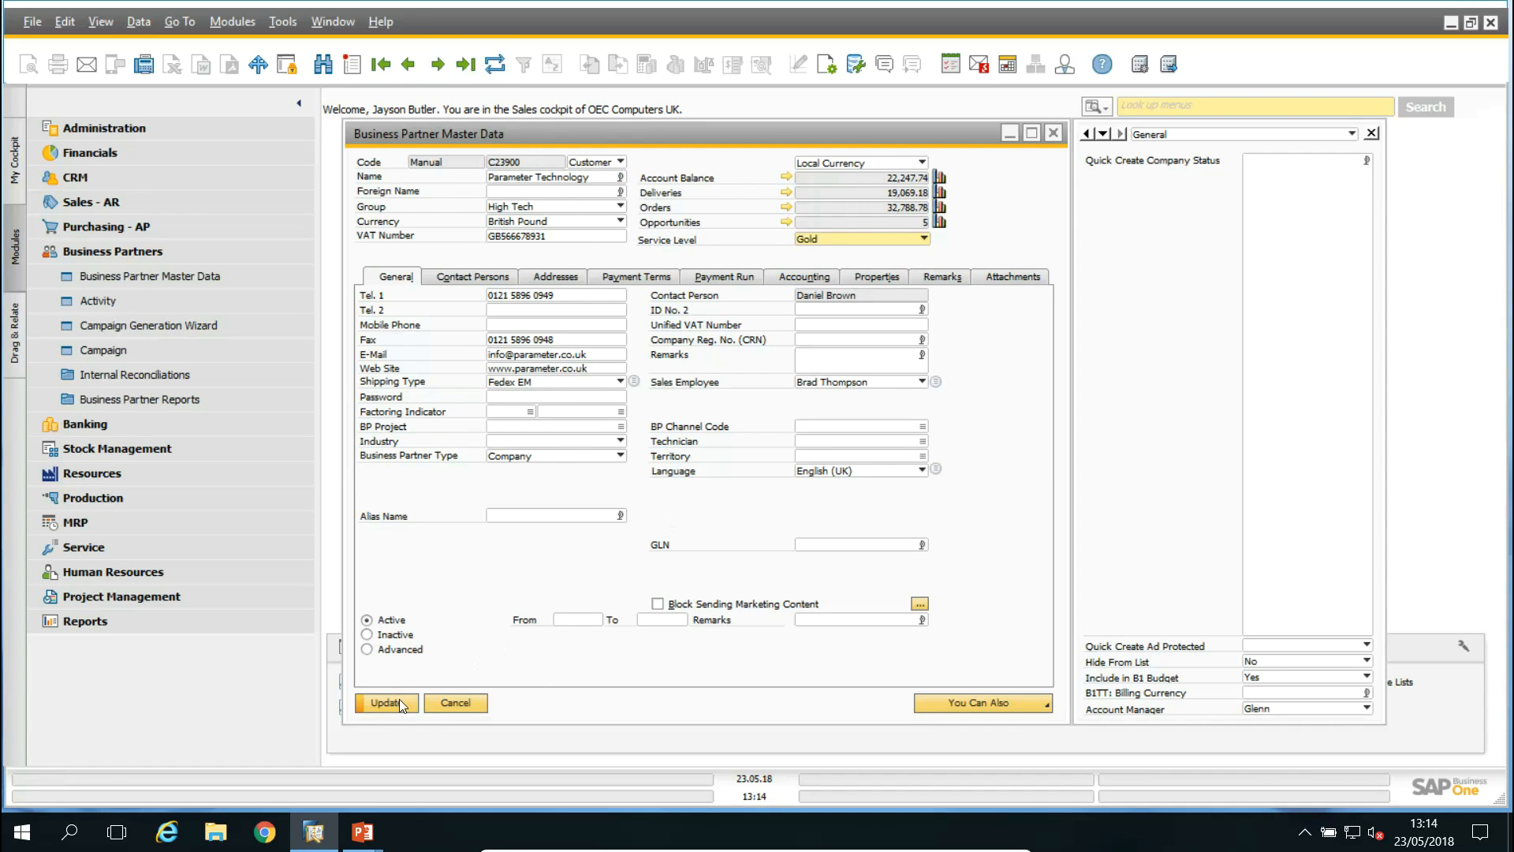
pyautogui.click(400, 699)
pyautogui.click(438, 65)
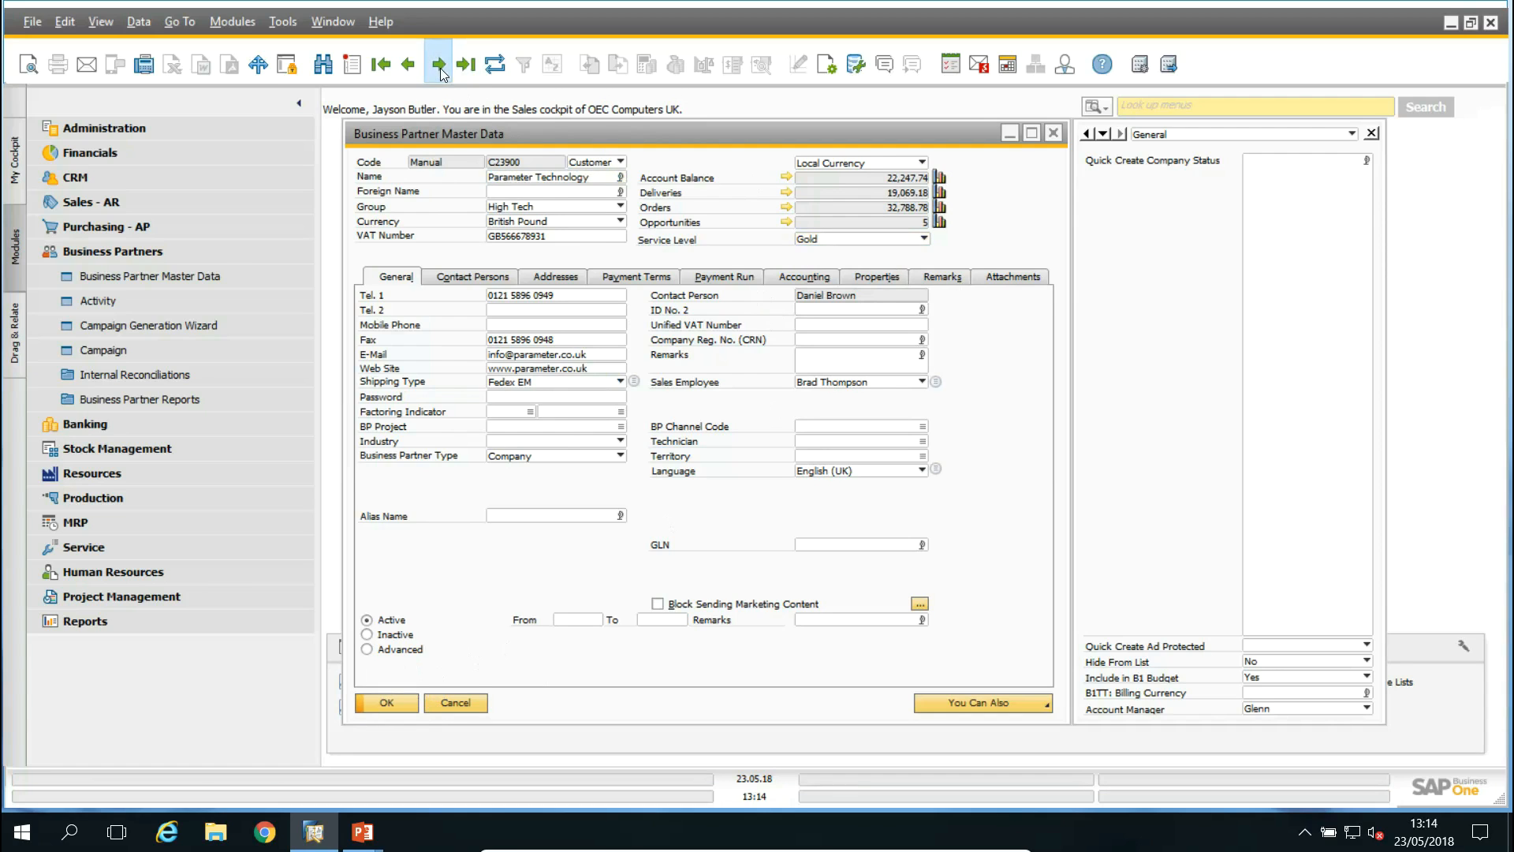
pyautogui.click(855, 240)
pyautogui.click(867, 249)
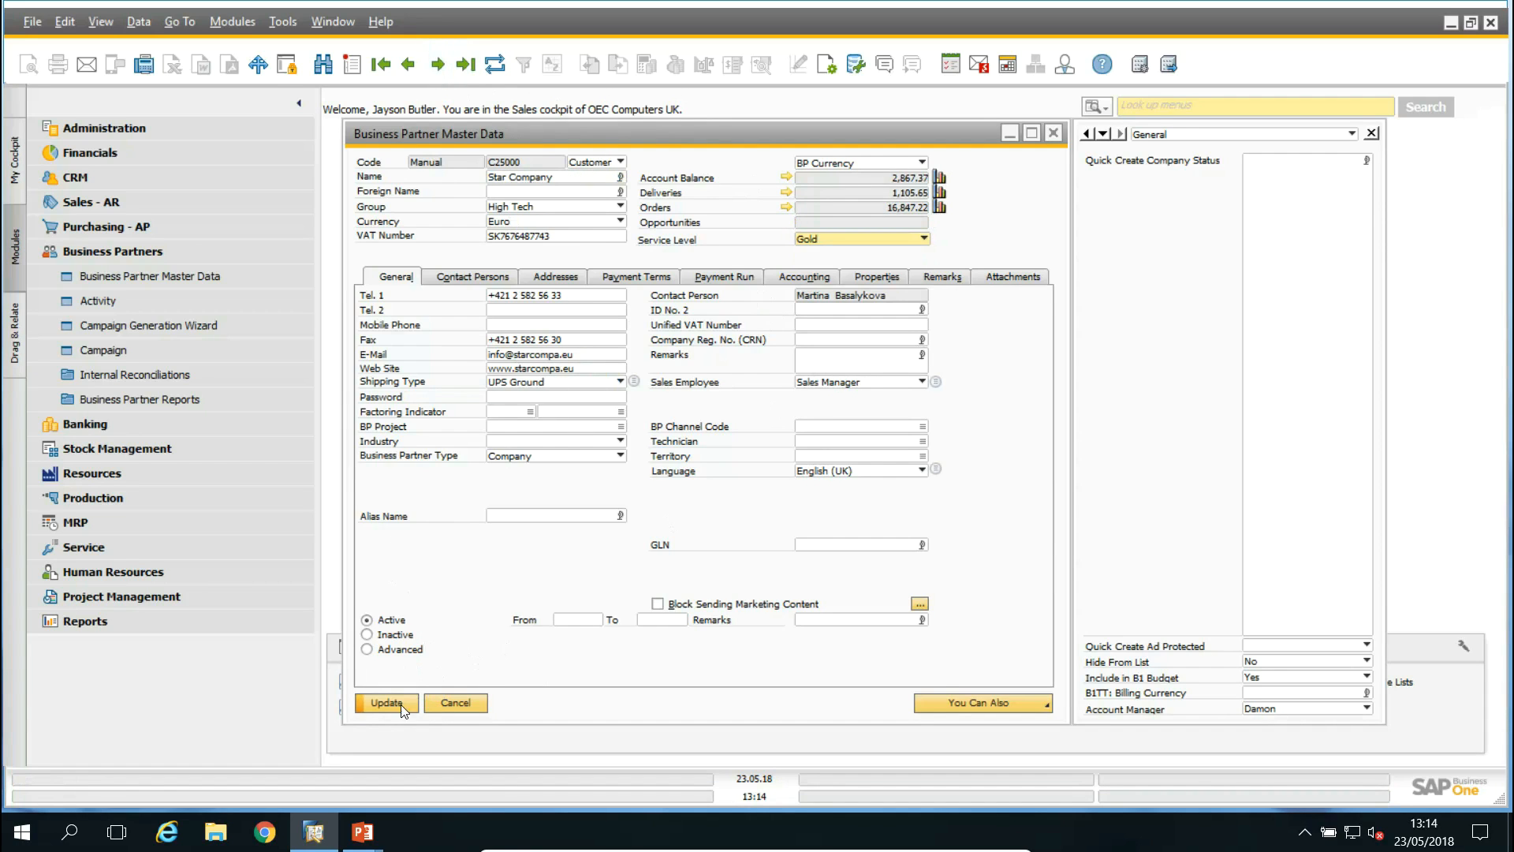
pyautogui.click(409, 698)
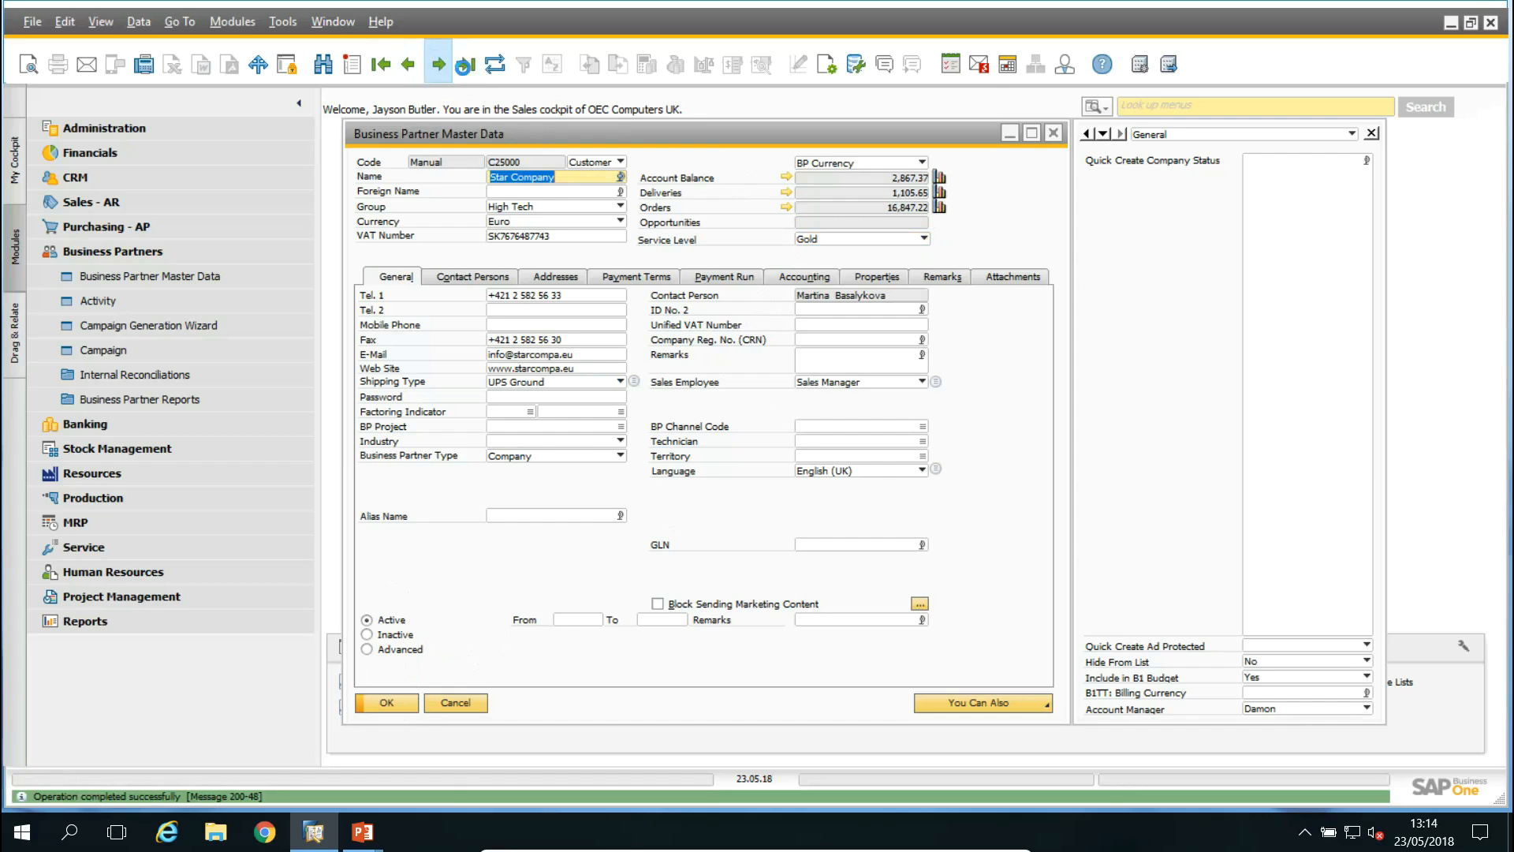
# Set Service Level to Silver for River Ltd. and Microchips, updating each business partner record
pyautogui.click(437, 66)
pyautogui.click(858, 240)
pyautogui.click(858, 267)
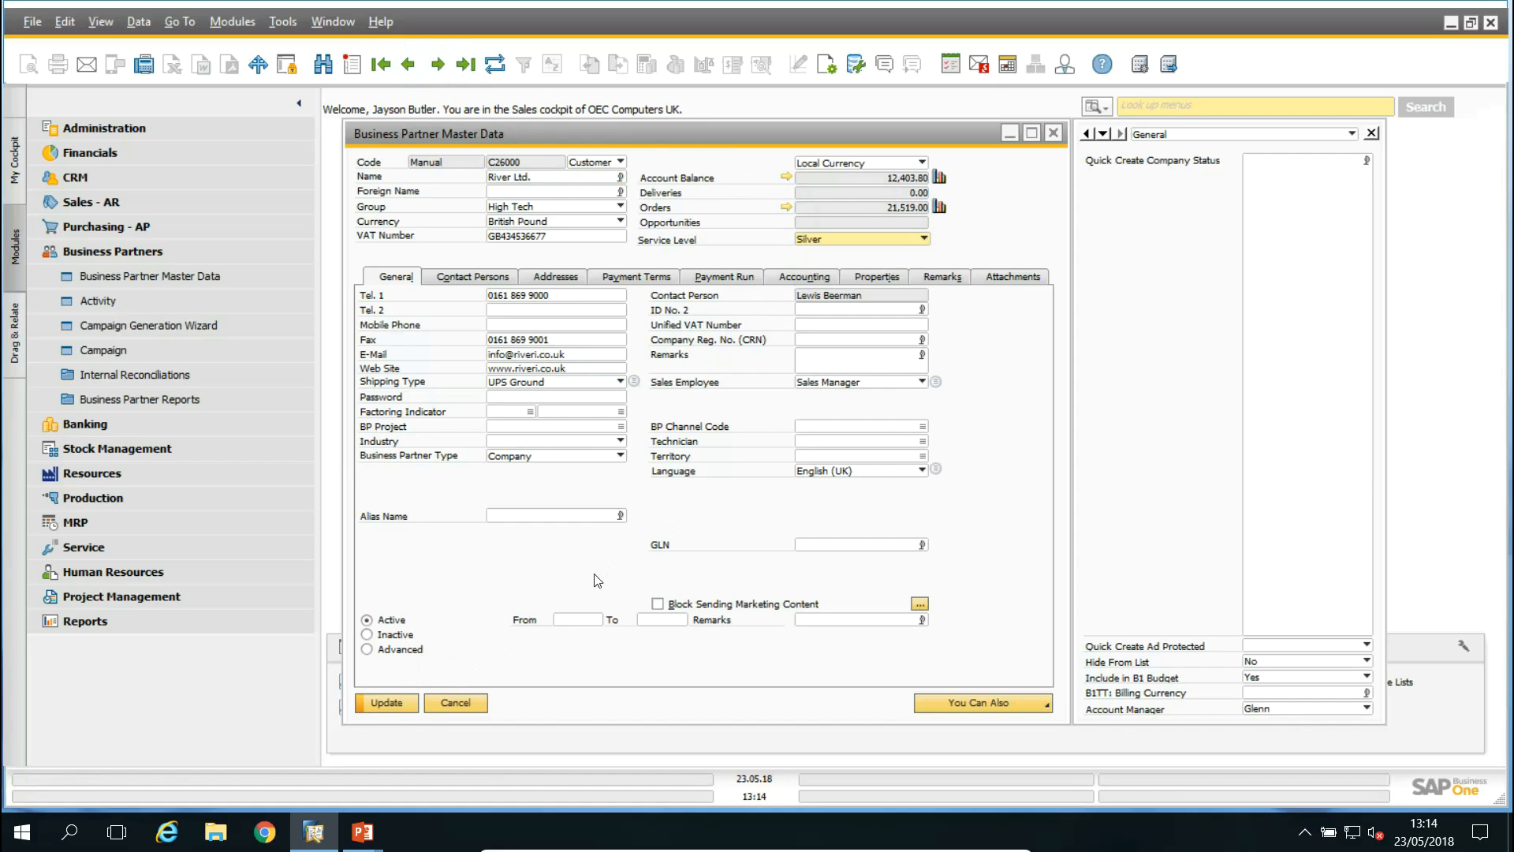
pyautogui.click(407, 700)
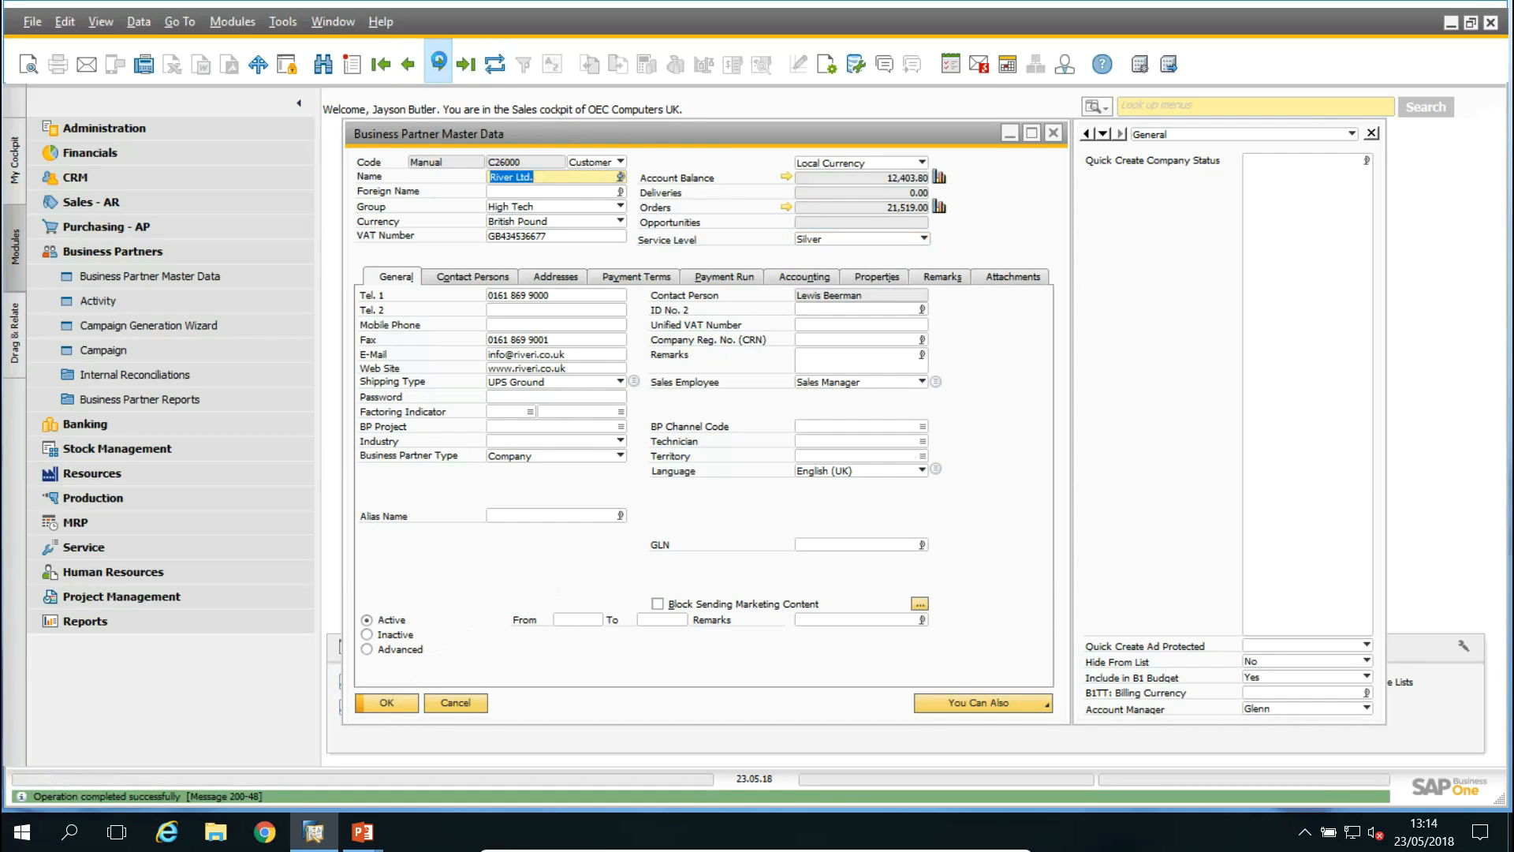
pyautogui.click(438, 65)
pyautogui.click(870, 246)
pyautogui.click(868, 266)
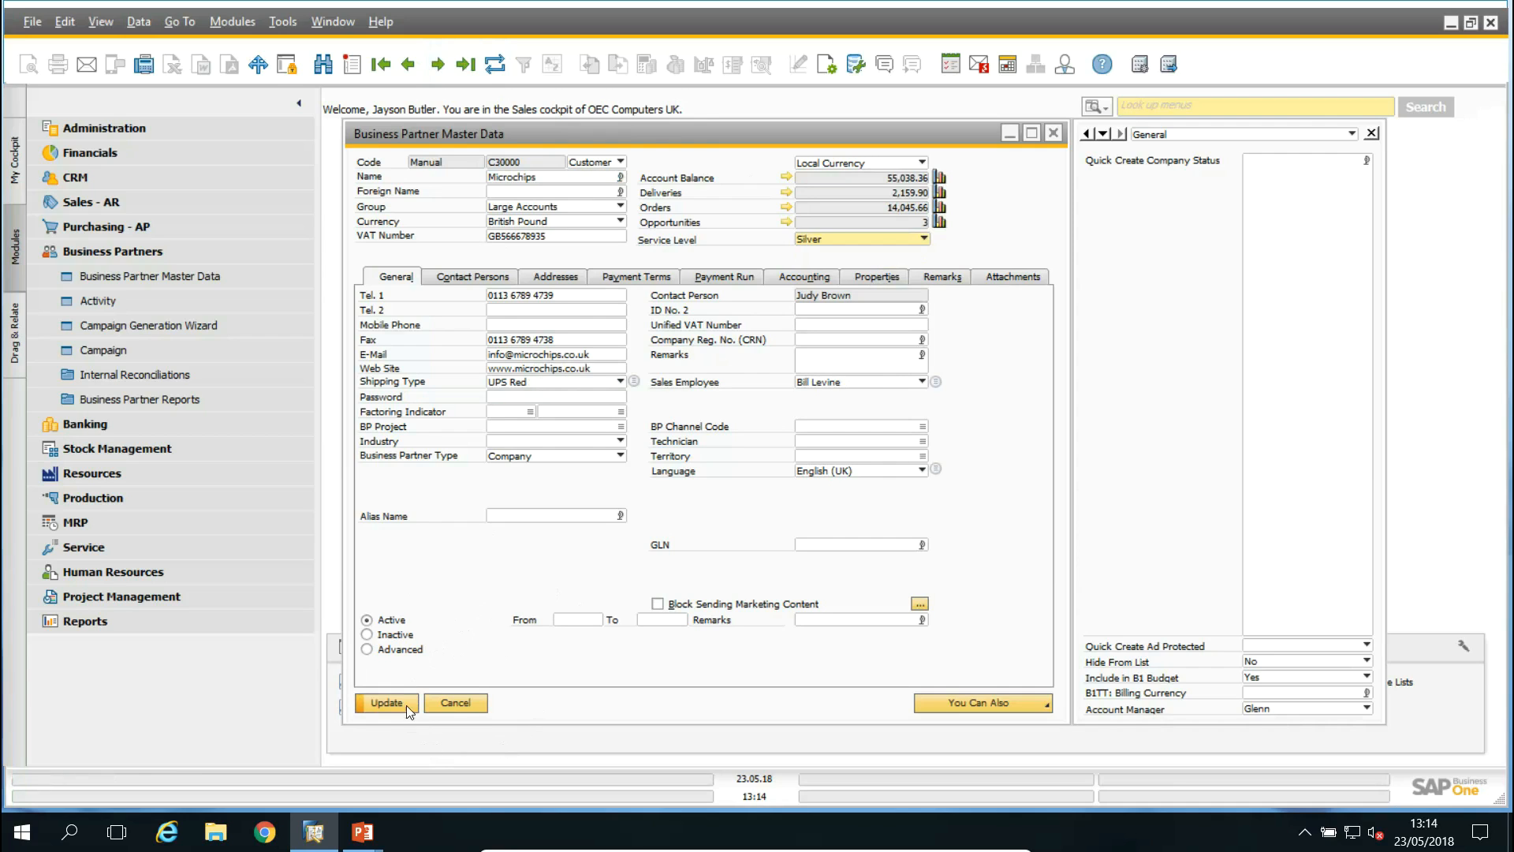
pyautogui.click(405, 703)
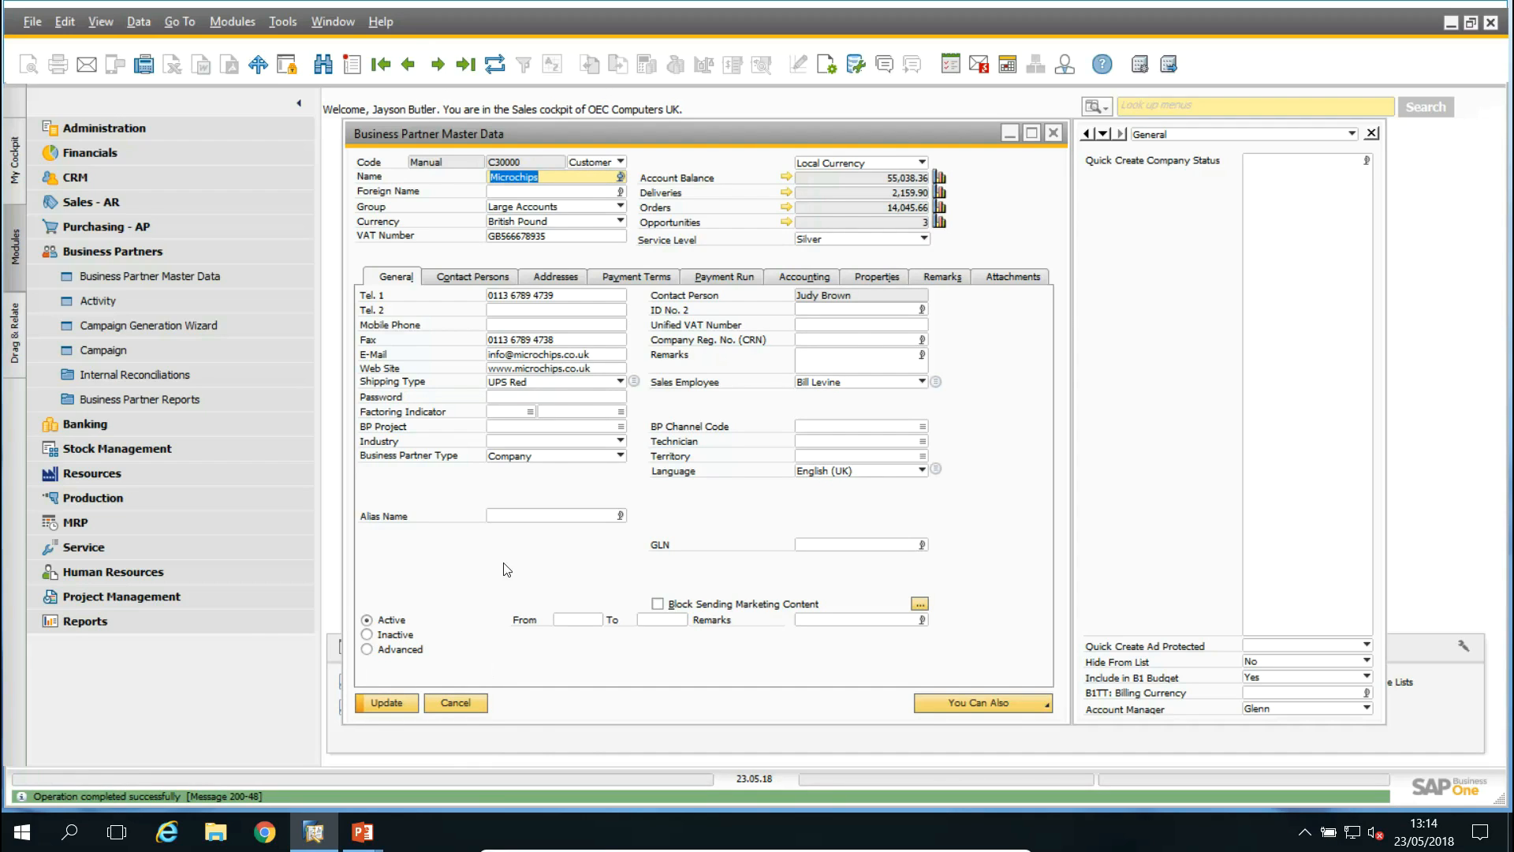
# Hide the user-defined fields beside the business partner form and open the Query Generator, moving its window clear of the form
pyautogui.hotkey('ctrl', 'shift', 'u')
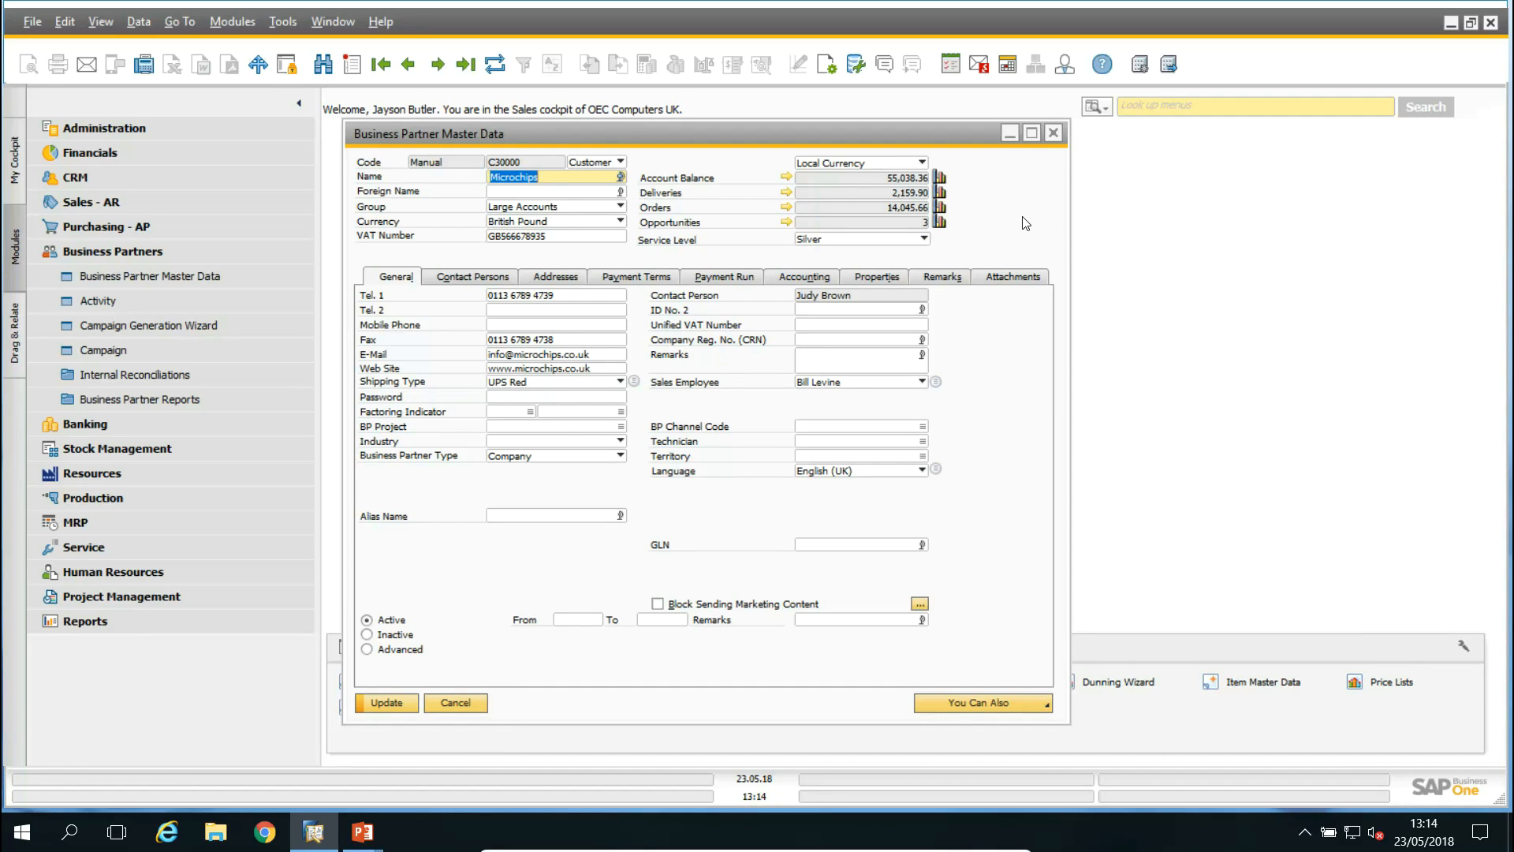
pyautogui.click(286, 22)
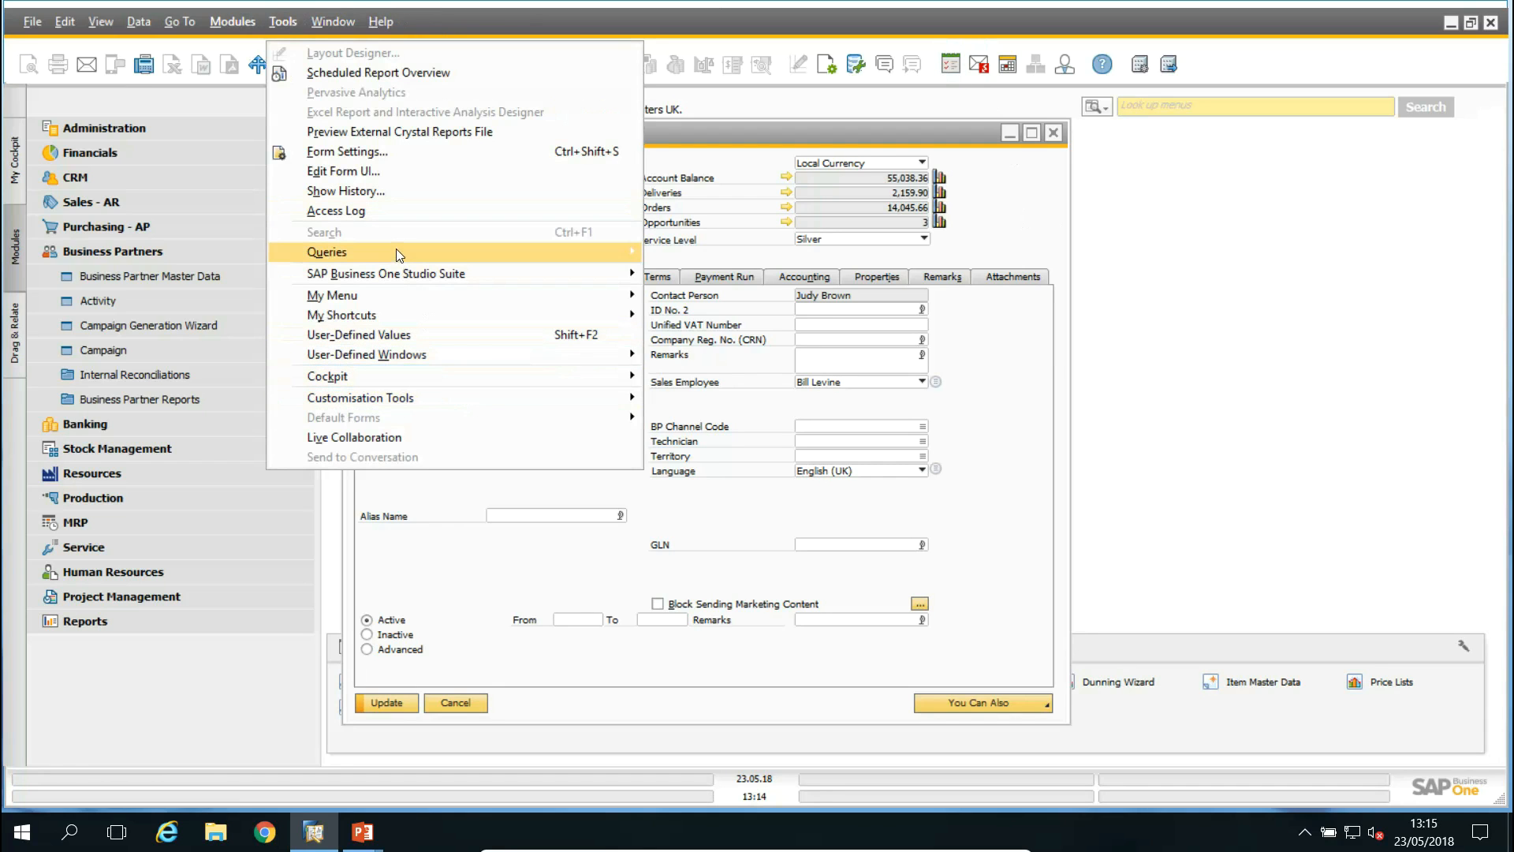
pyautogui.moveTo(398, 253)
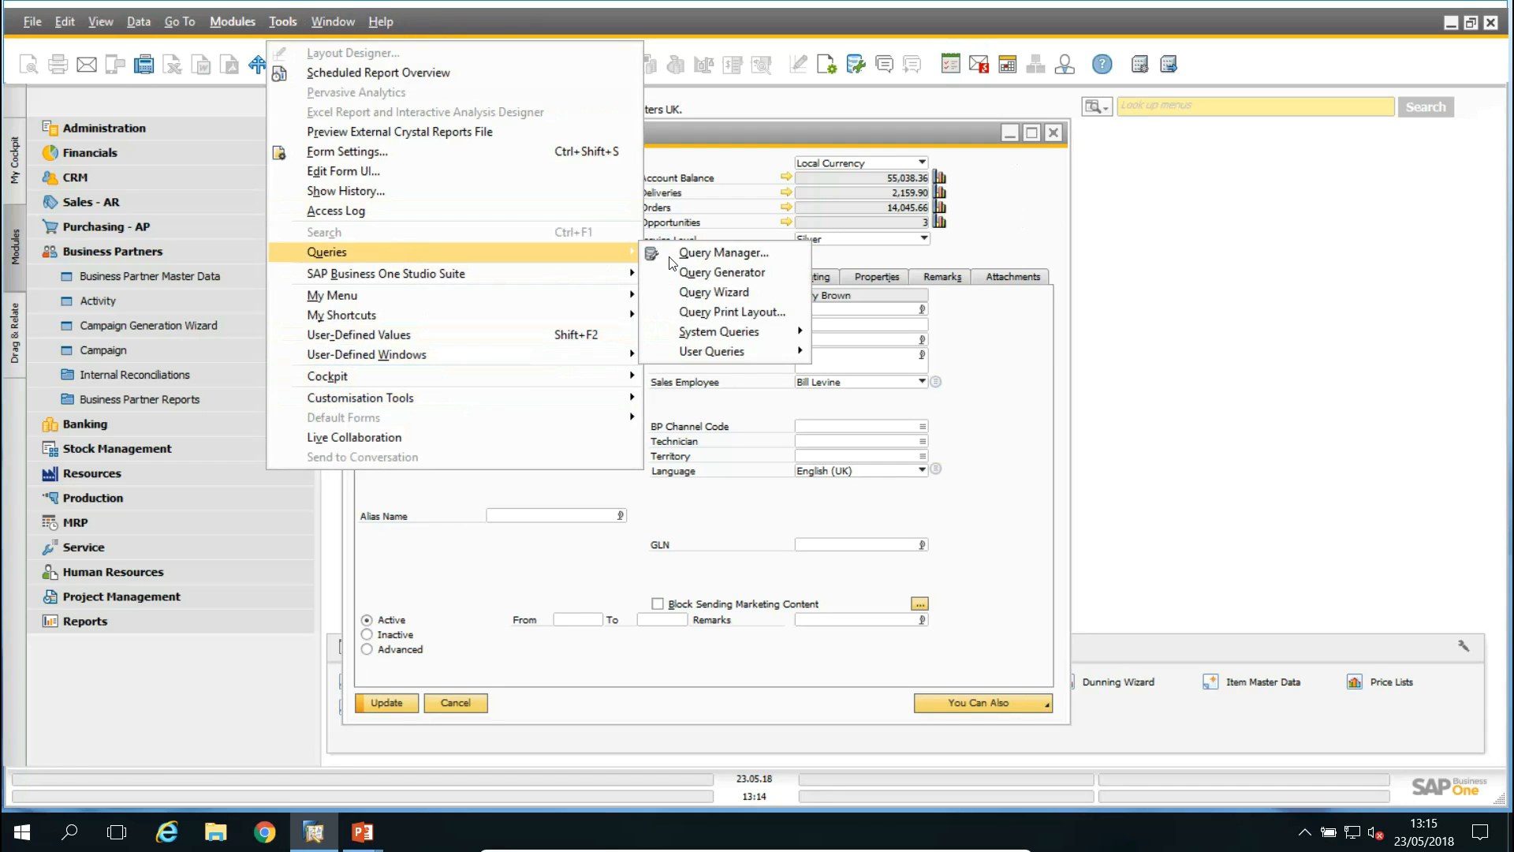
pyautogui.click(743, 272)
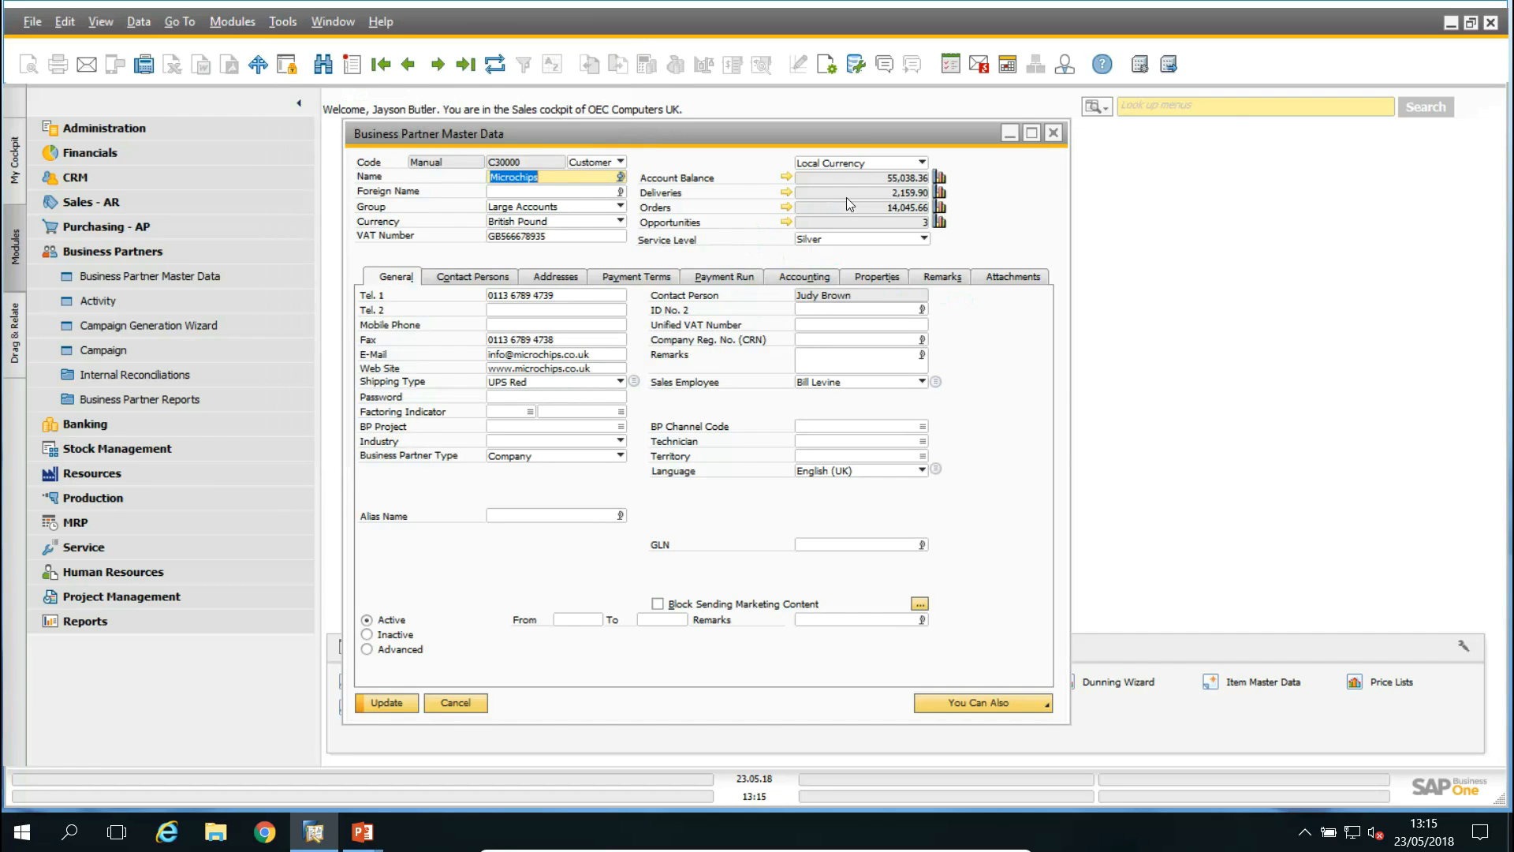
pyautogui.moveTo(777, 169); pyautogui.dragTo(633, 171)
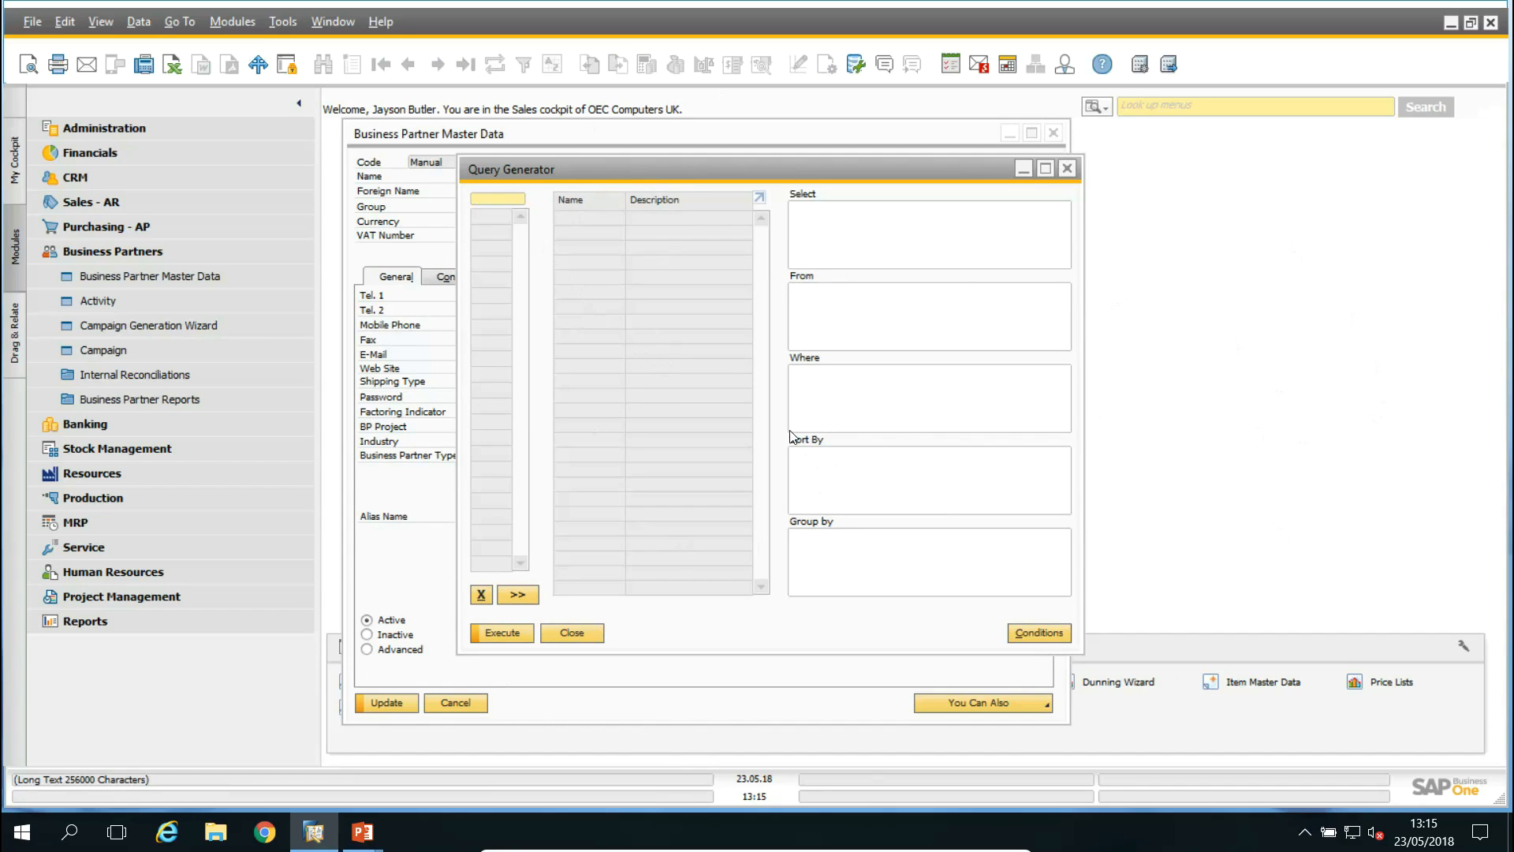
pyautogui.moveTo(749, 169); pyautogui.dragTo(924, 165)
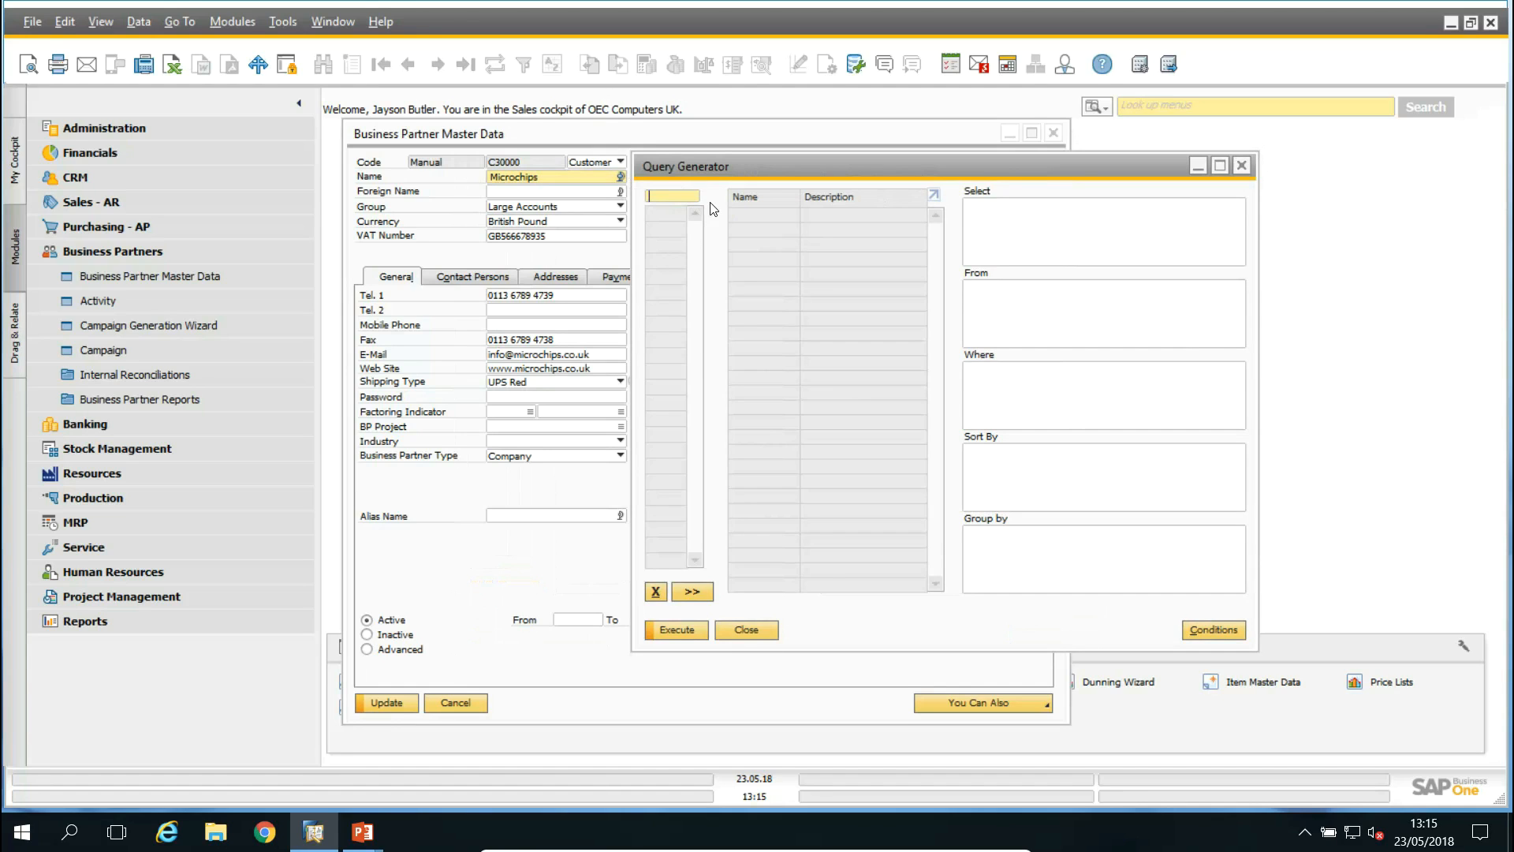
# Bring up the list of all available tables in the Query Generator using the * wildcard
pyautogui.write('*')
pyautogui.press('Return')
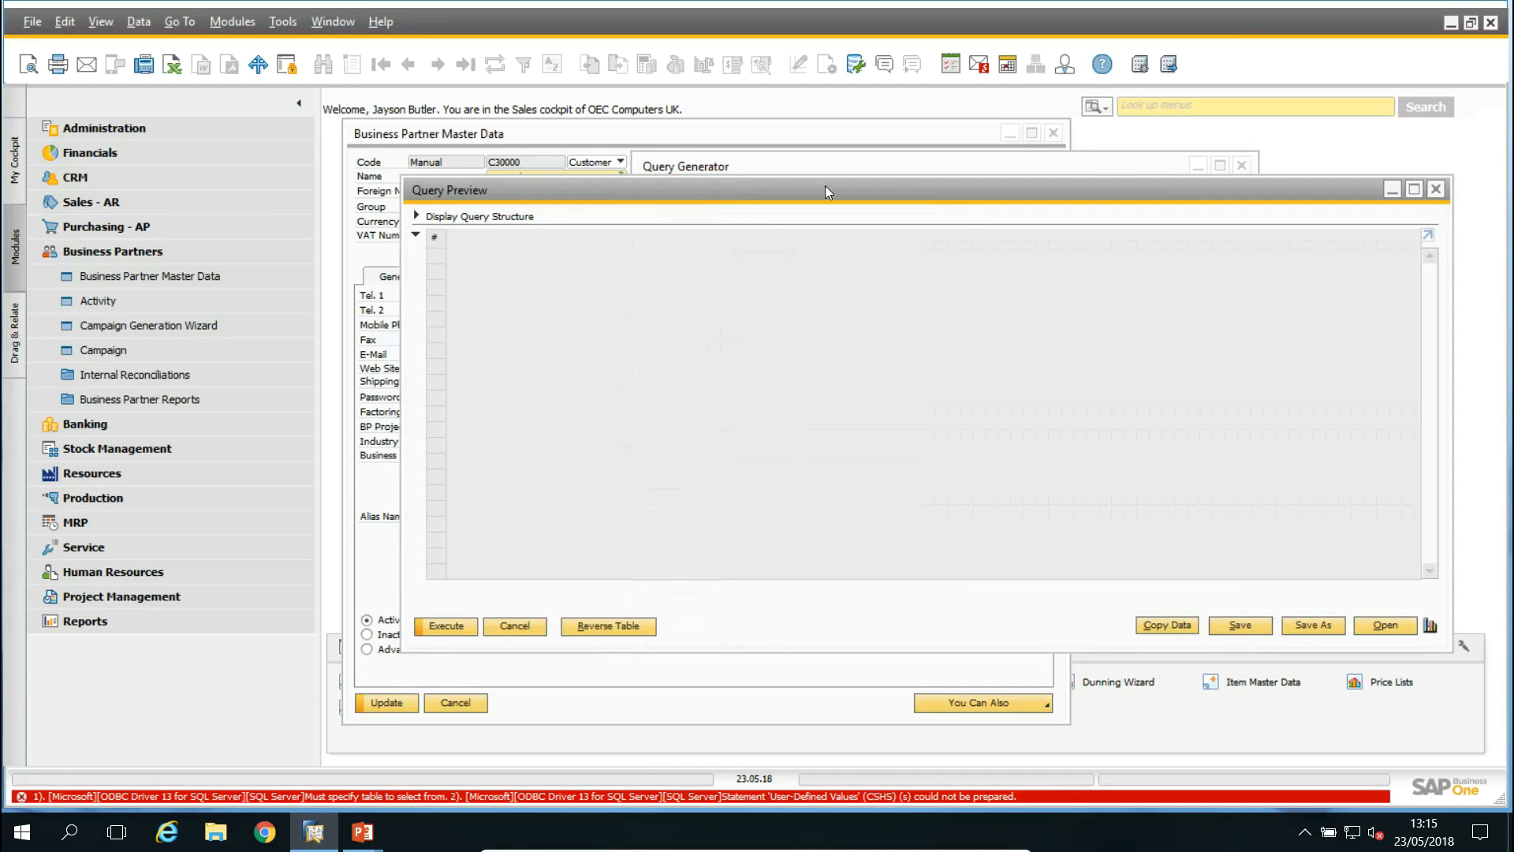
pyautogui.click(1429, 190)
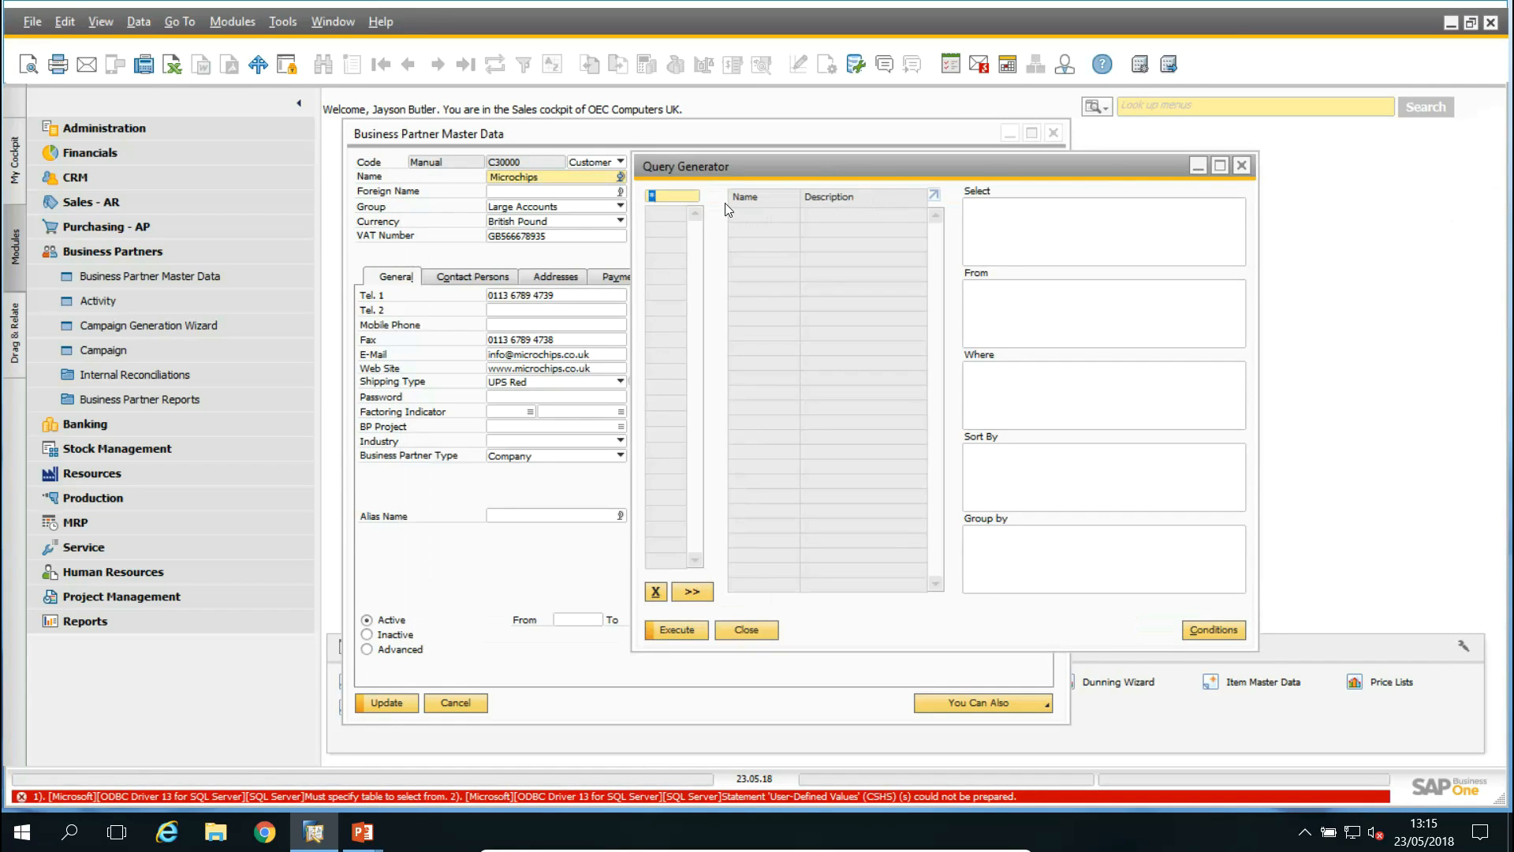
pyautogui.press('Tab')
pyautogui.moveTo(658, 541); pyautogui.dragTo(891, 729)
pyautogui.moveTo(661, 270); pyautogui.dragTo(673, 167)
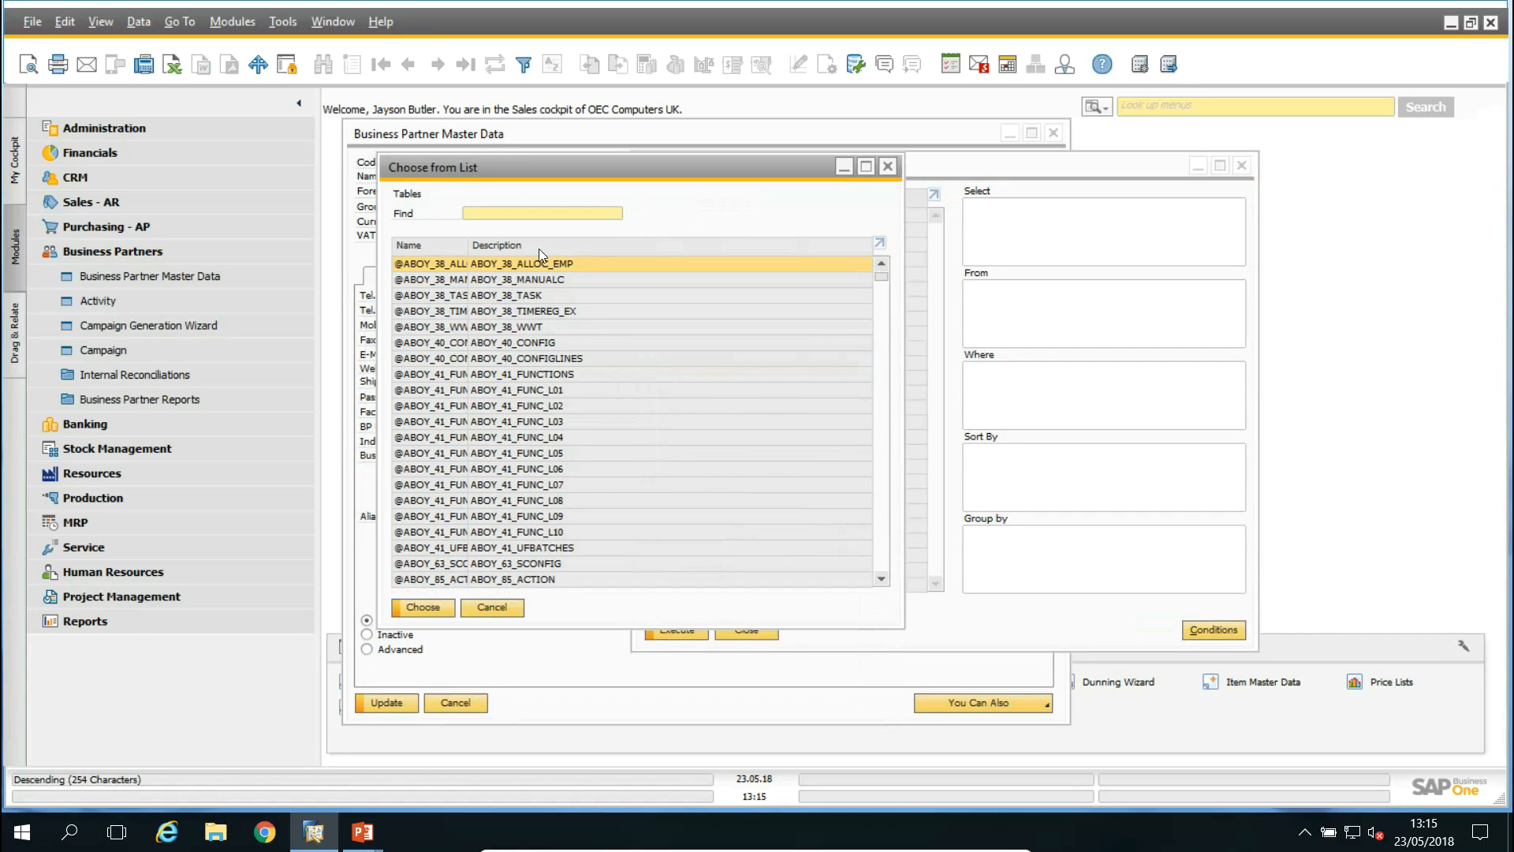
# Sort the table list by description, find "business" and choose the Business Partner table OCRD
pyautogui.doubleClick(532, 246)
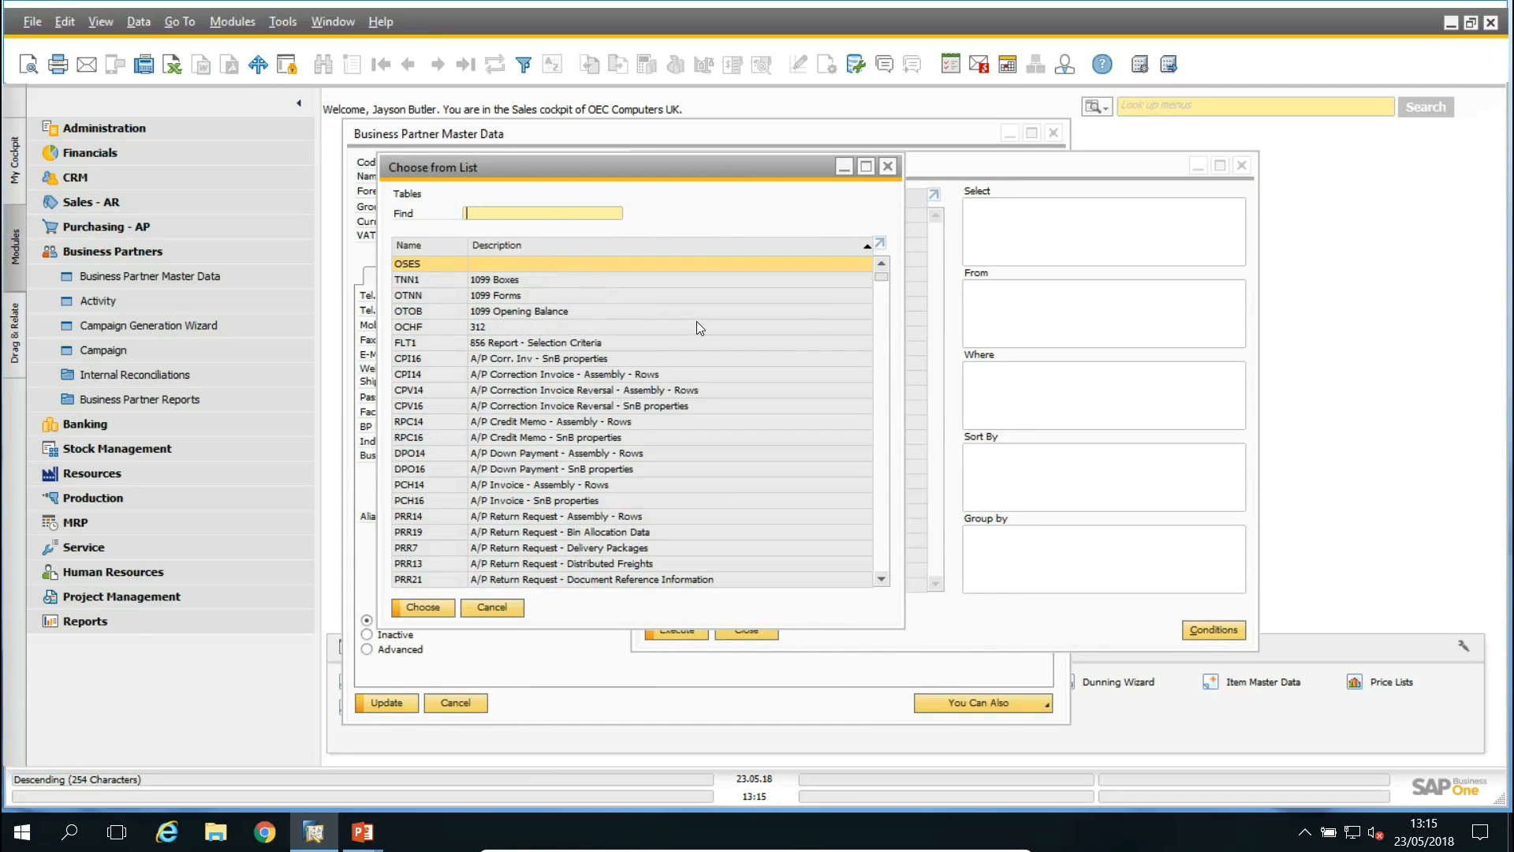
pyautogui.write('business')
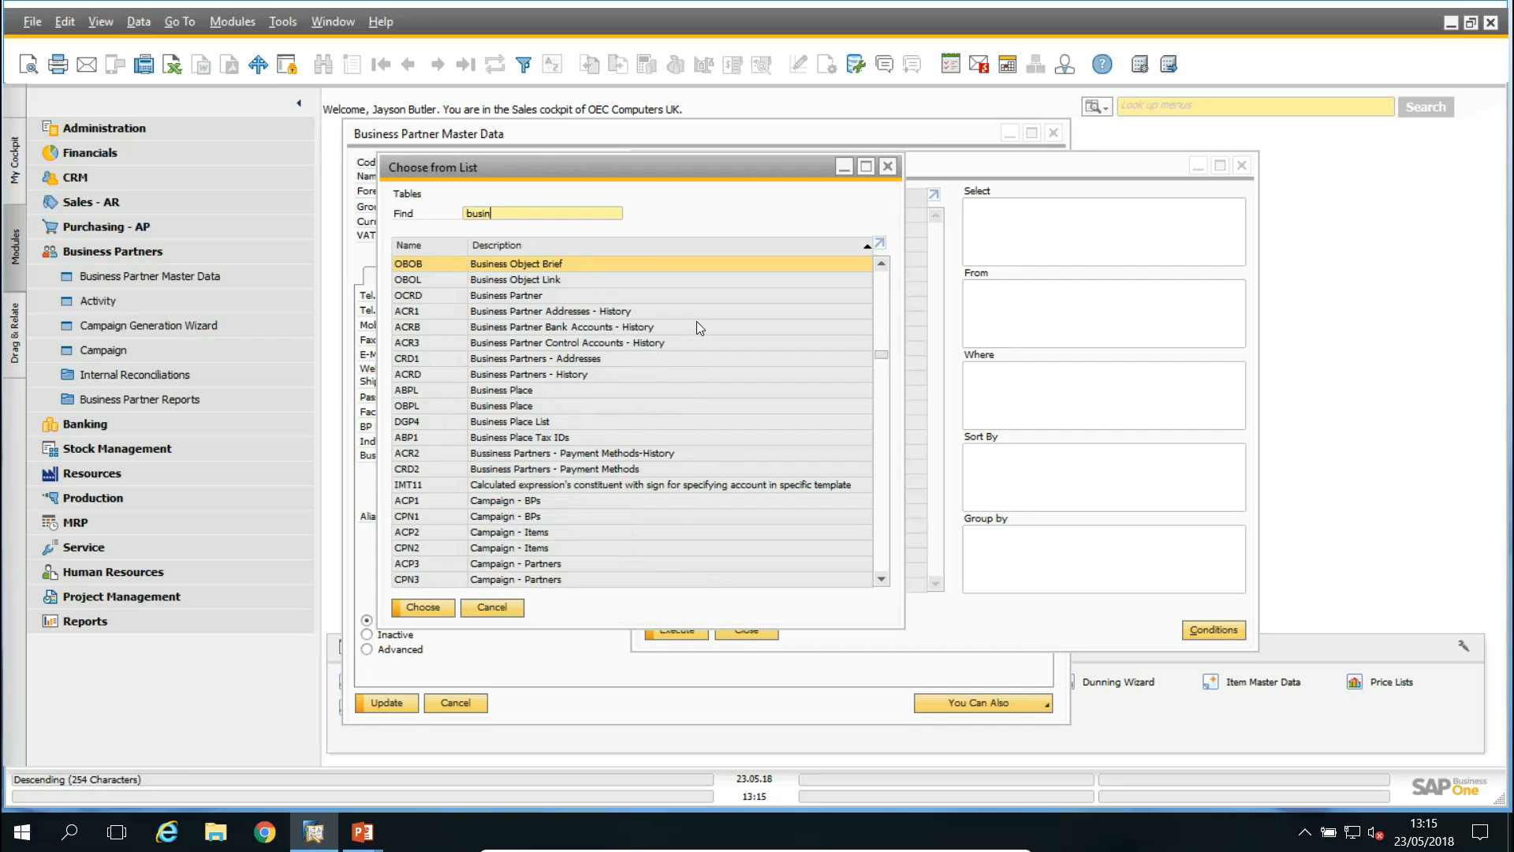
pyautogui.click(510, 297)
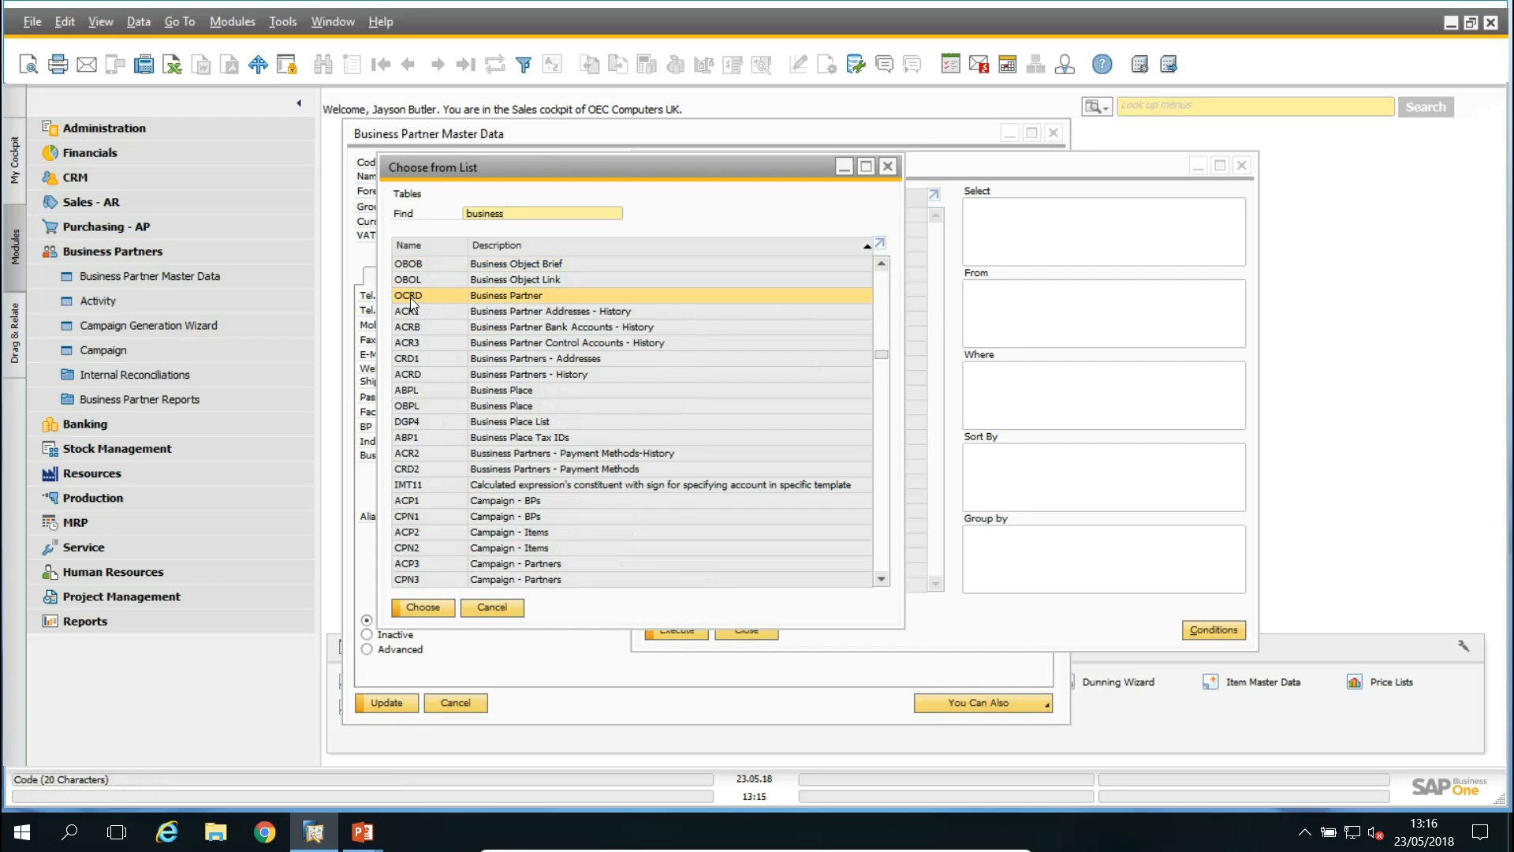
pyautogui.click(432, 607)
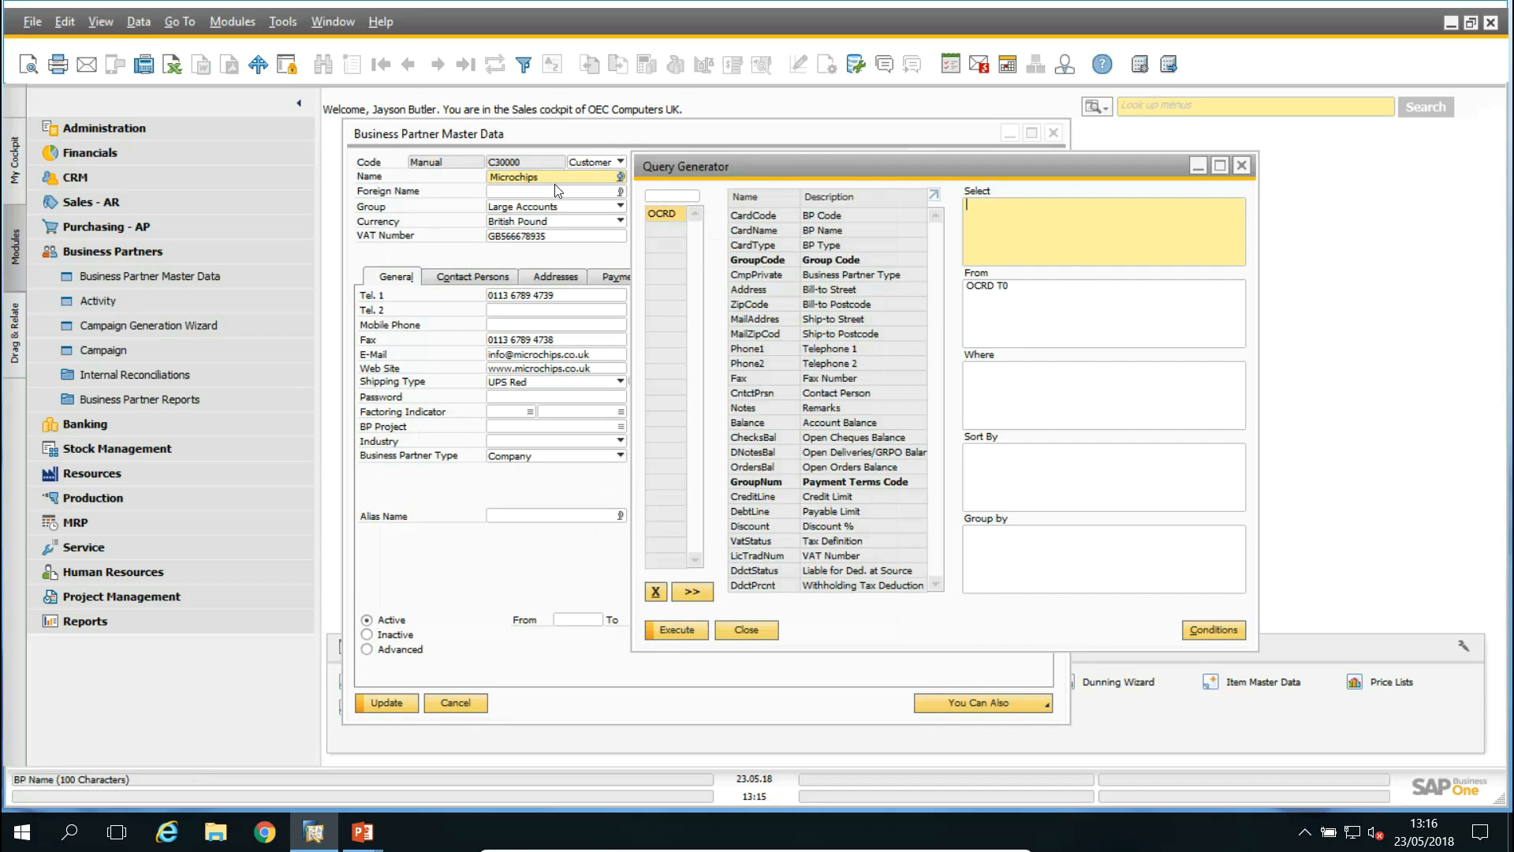
# Turn on System Information from the business partner form to identify its table and fields, and update and close the form
pyautogui.click(446, 263)
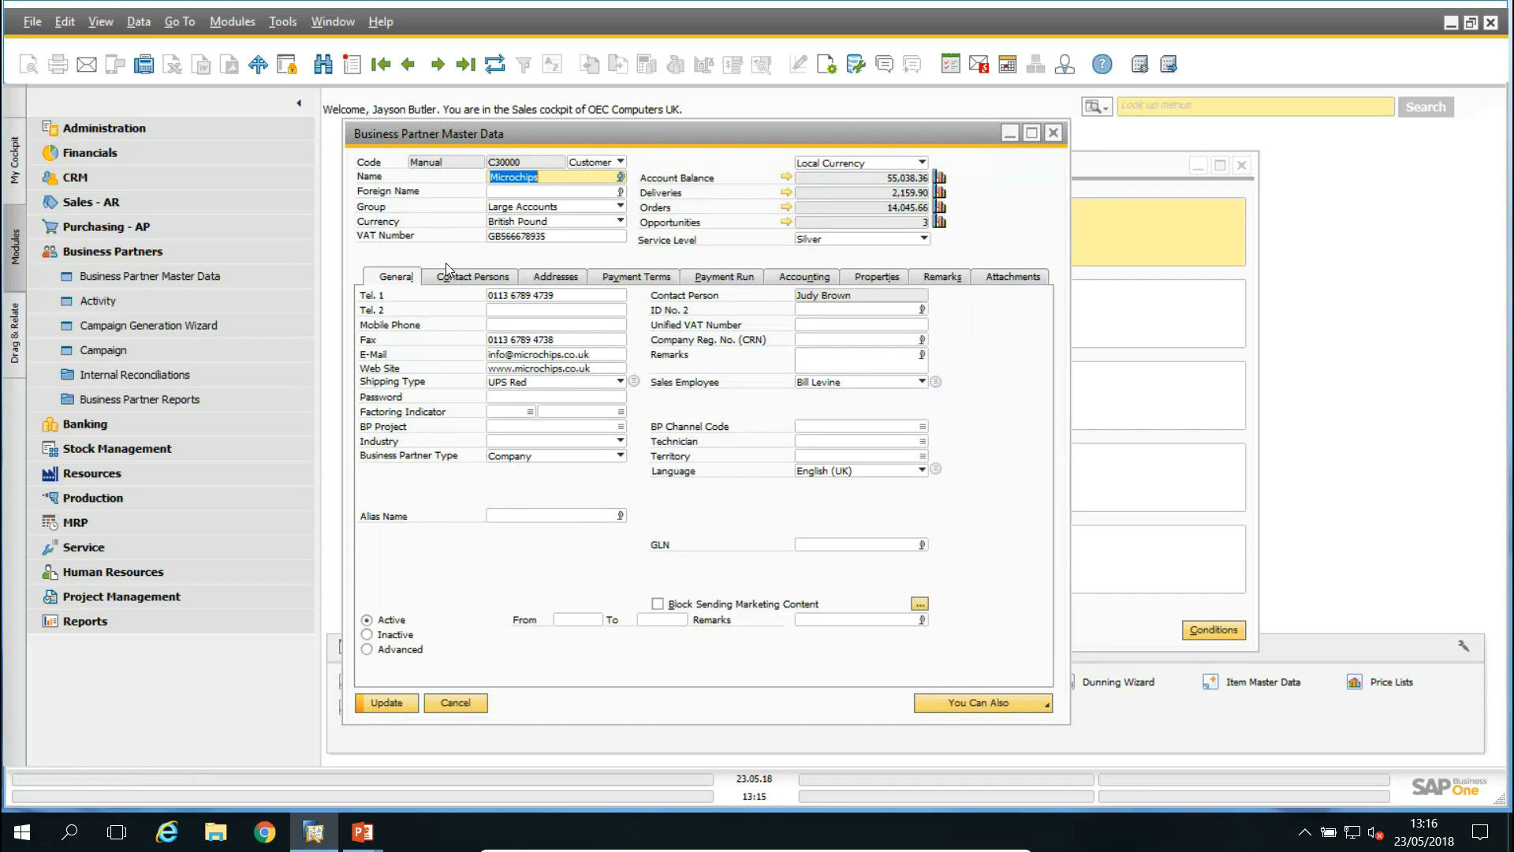
pyautogui.click(96, 22)
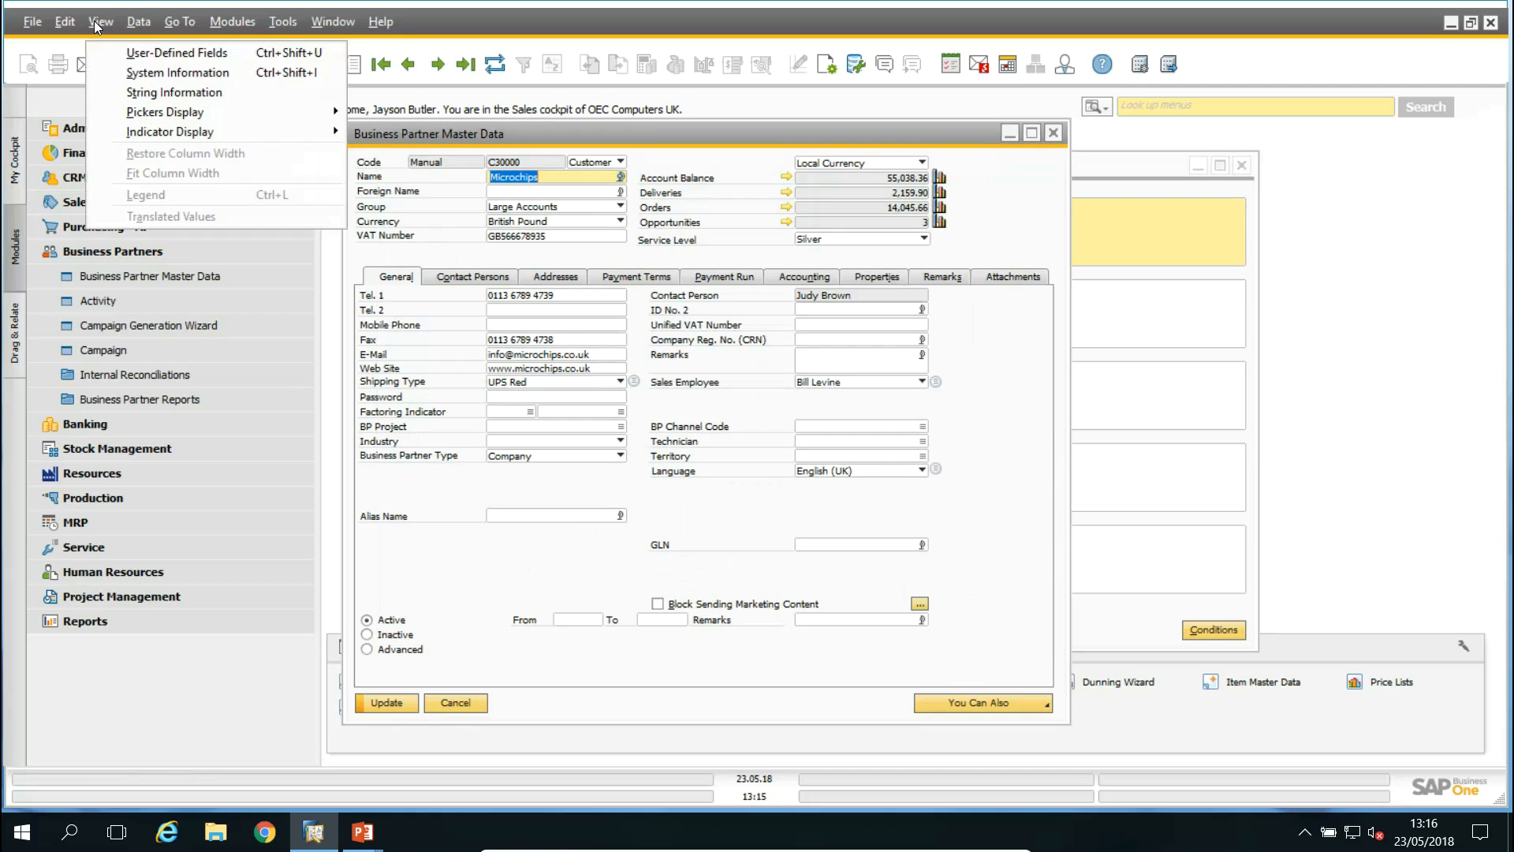
pyautogui.click(165, 72)
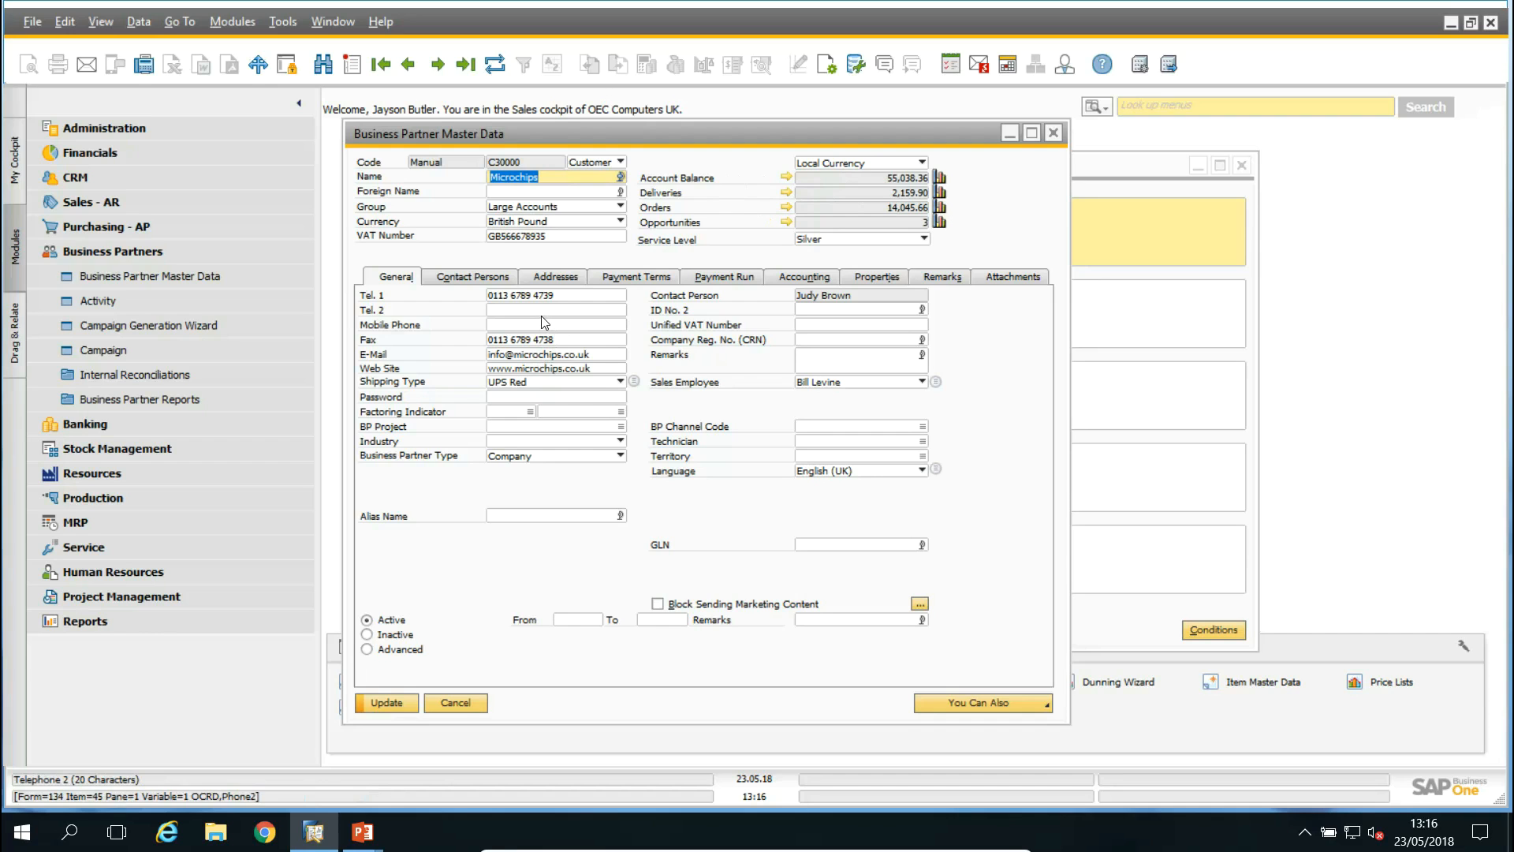
pyautogui.click(388, 705)
pyautogui.click(386, 703)
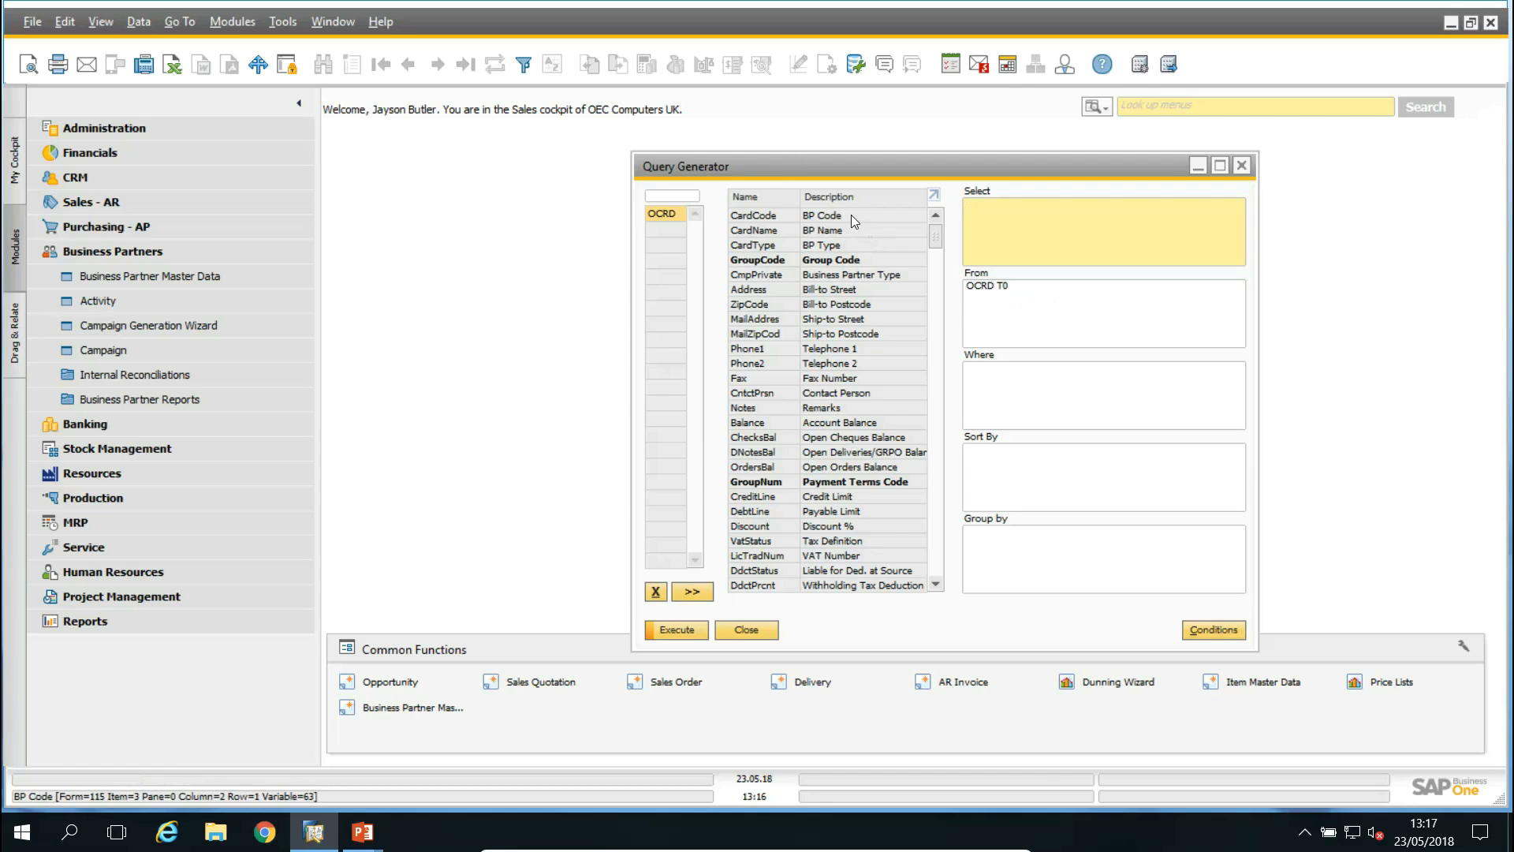
# Add BP Code and BP Name to the query's selected fields, preview the results and close the preview
pyautogui.doubleClick(830, 221)
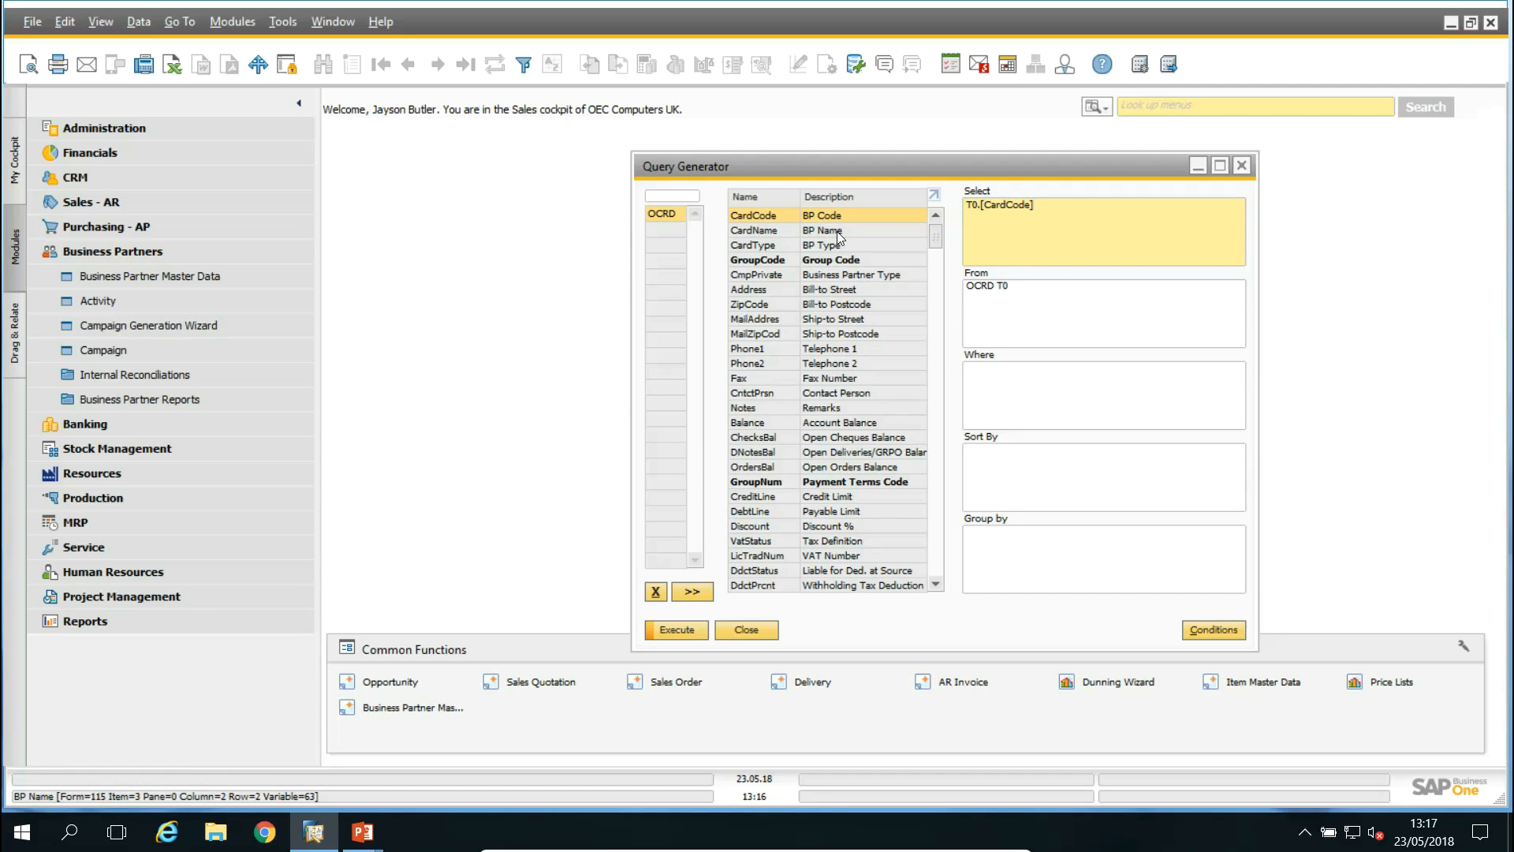
pyautogui.doubleClick(841, 235)
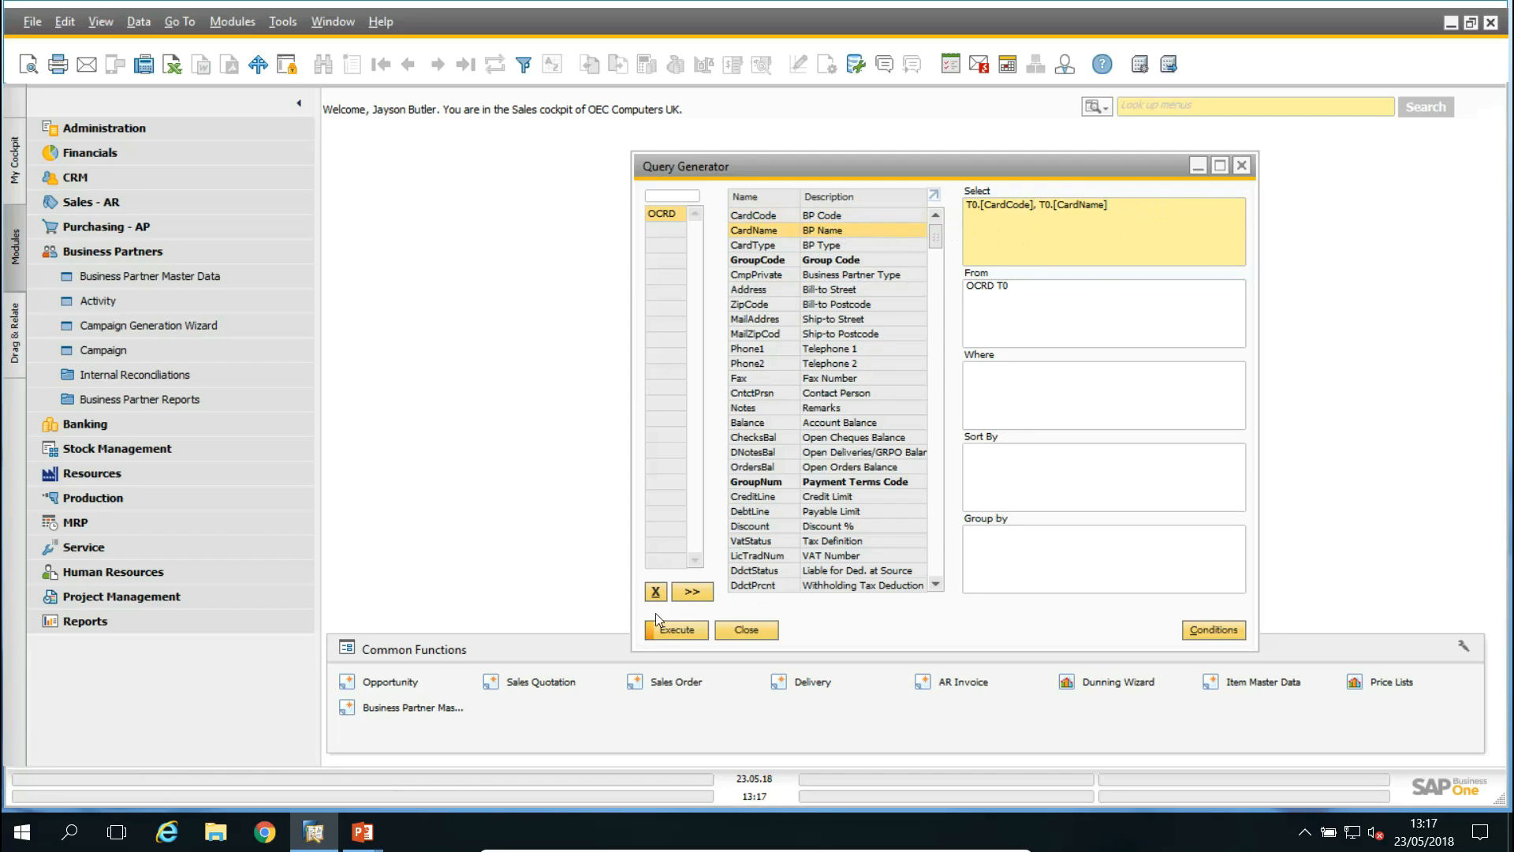
pyautogui.click(676, 630)
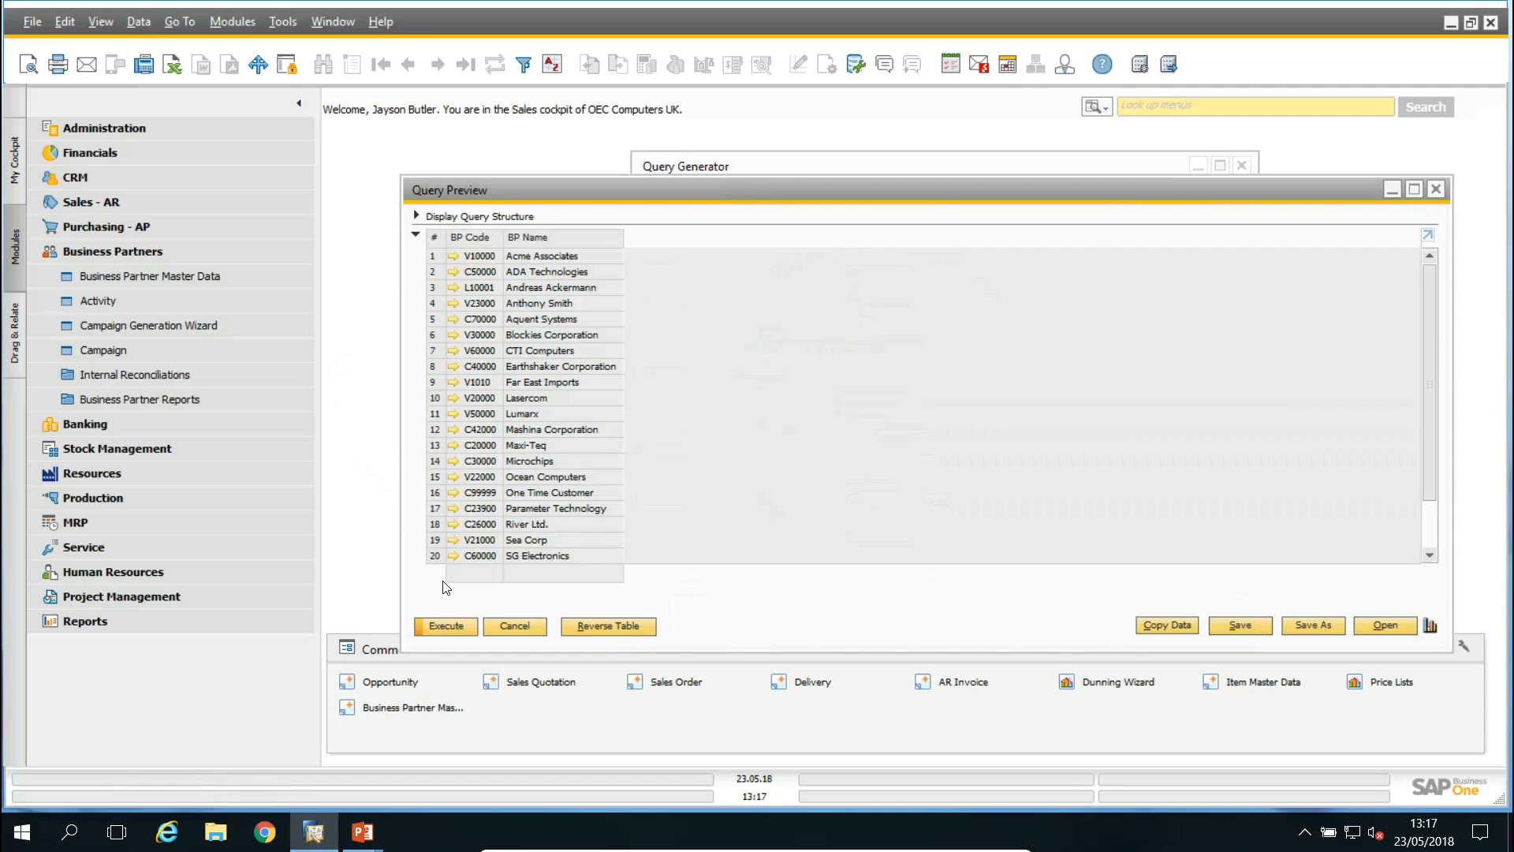
pyautogui.click(515, 626)
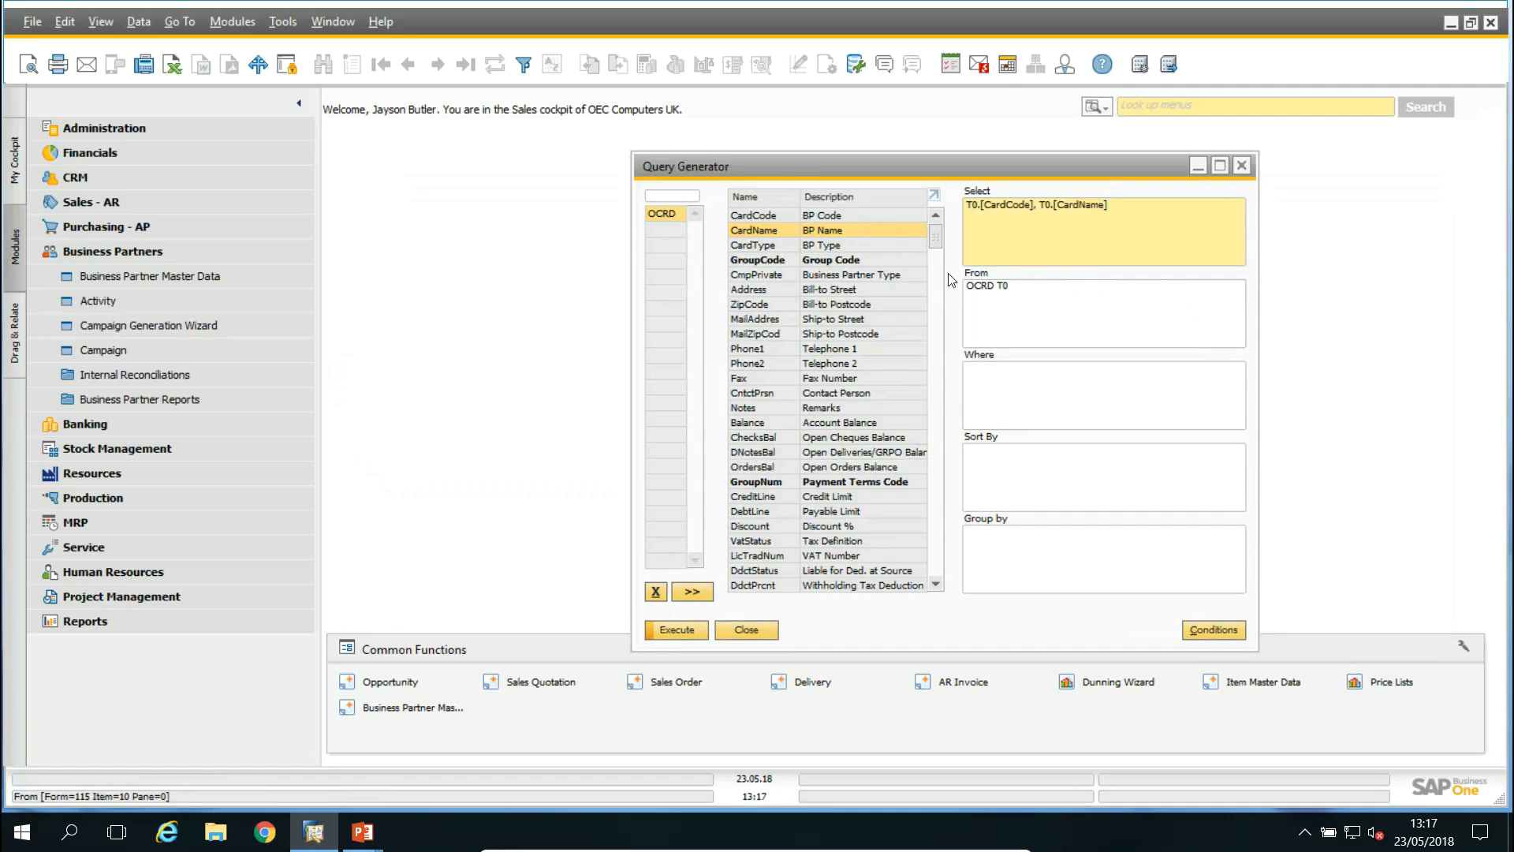
# Add Contact Person, Telephone 1, E-Mail and Service Level to the query's selected fields and execute it
pyautogui.doubleClick(855, 390)
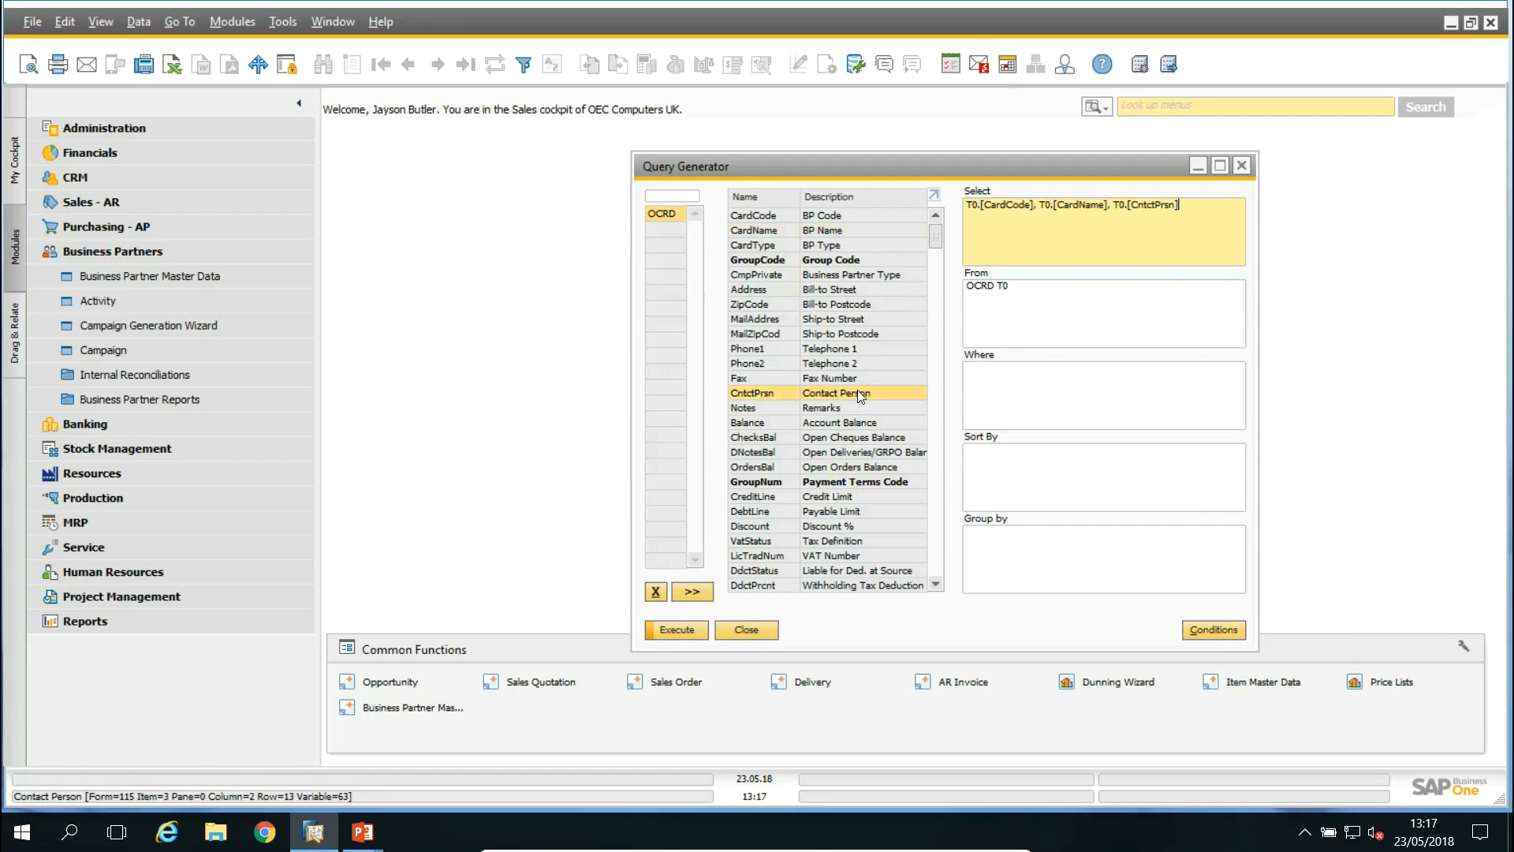
pyautogui.doubleClick(857, 347)
pyautogui.scroll(-4, 858, 424)
pyautogui.scroll(-4, 858, 425)
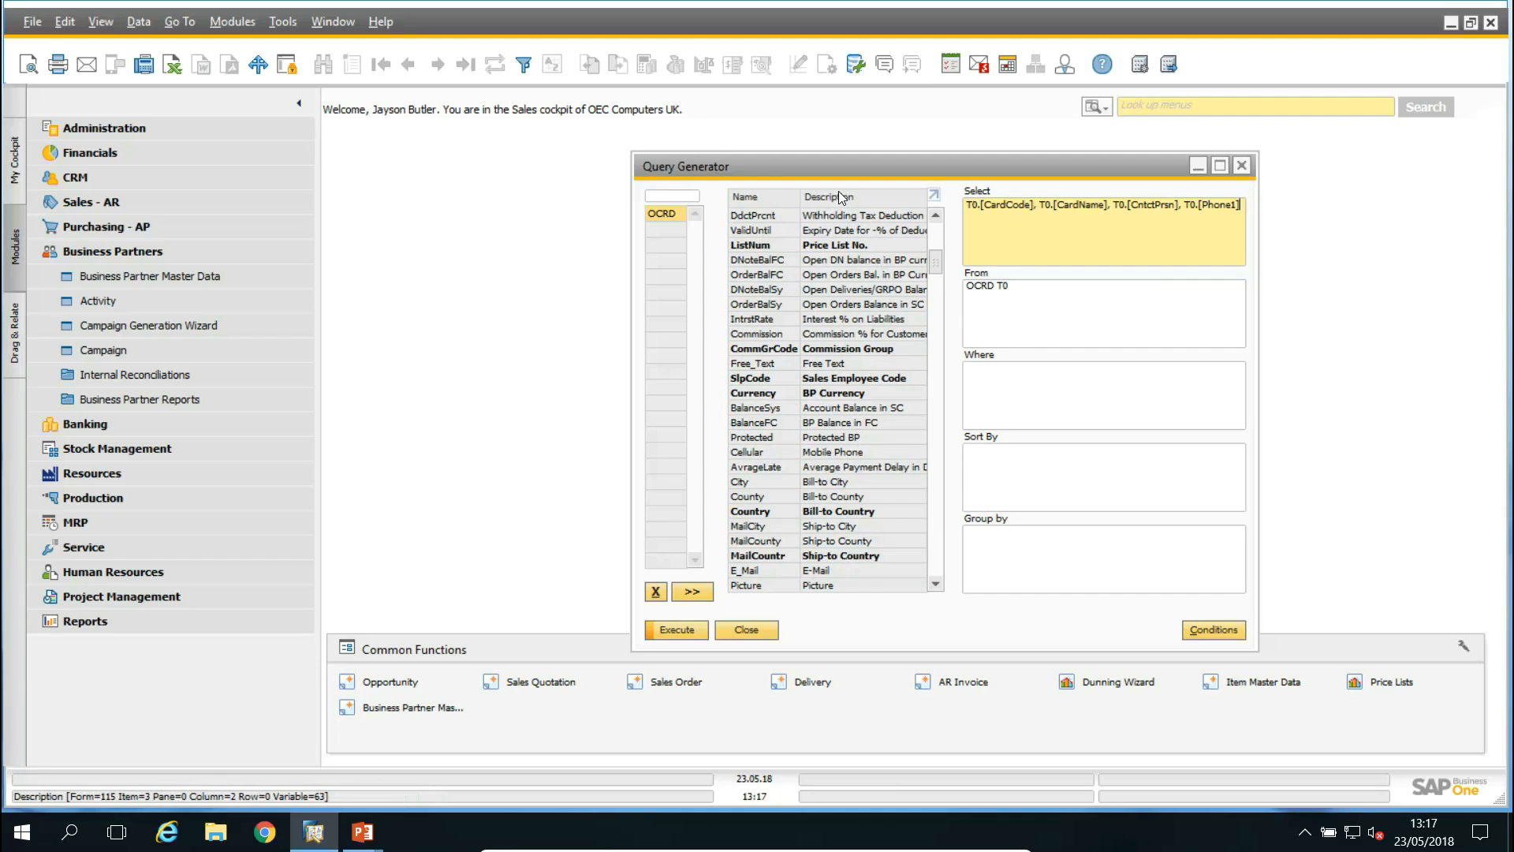
pyautogui.doubleClick(749, 570)
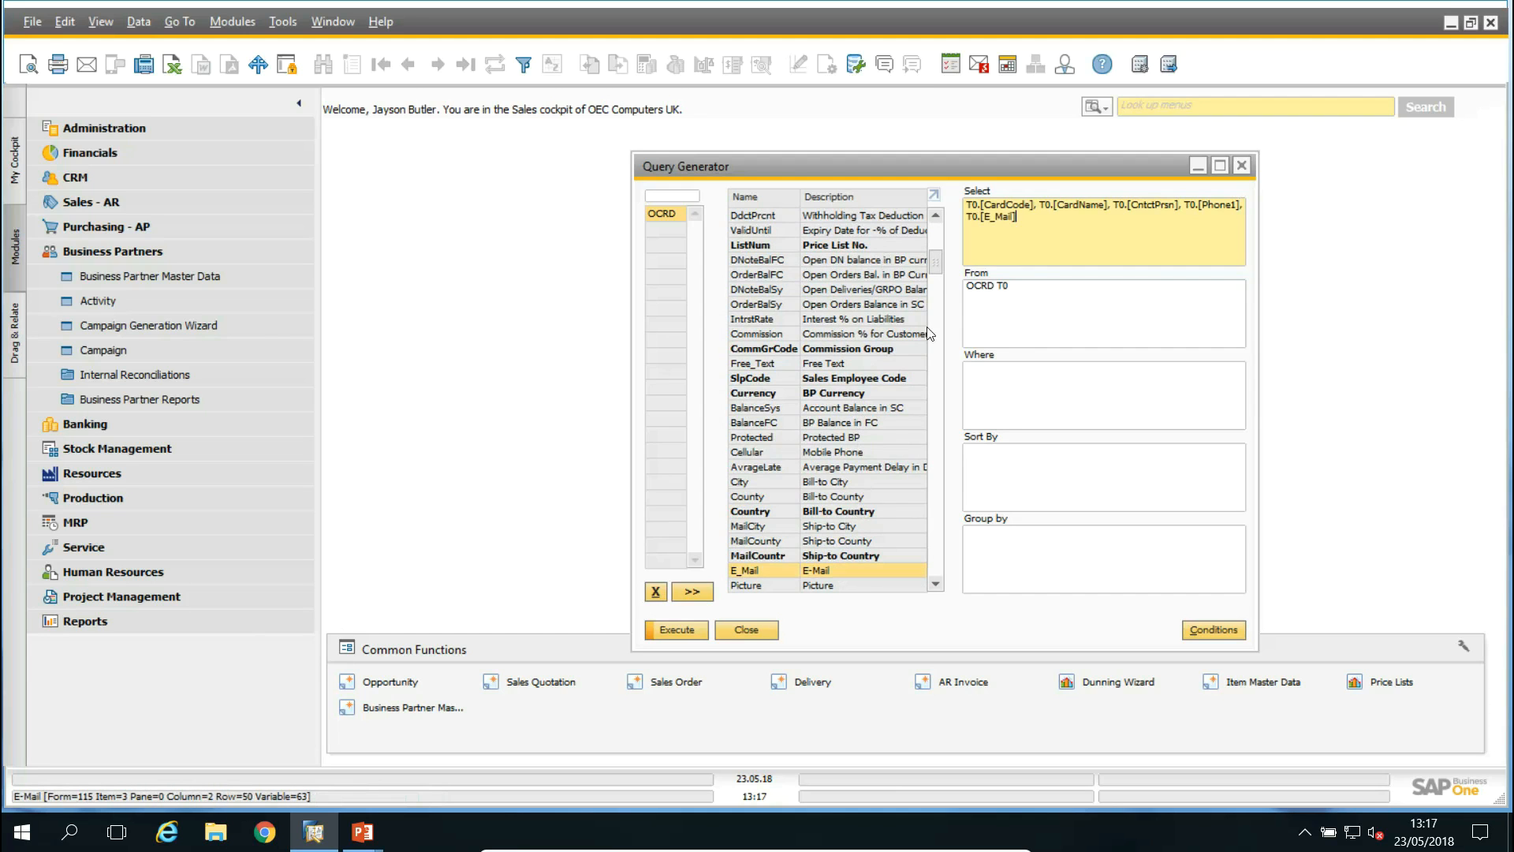
pyautogui.moveTo(939, 265); pyautogui.dragTo(946, 599)
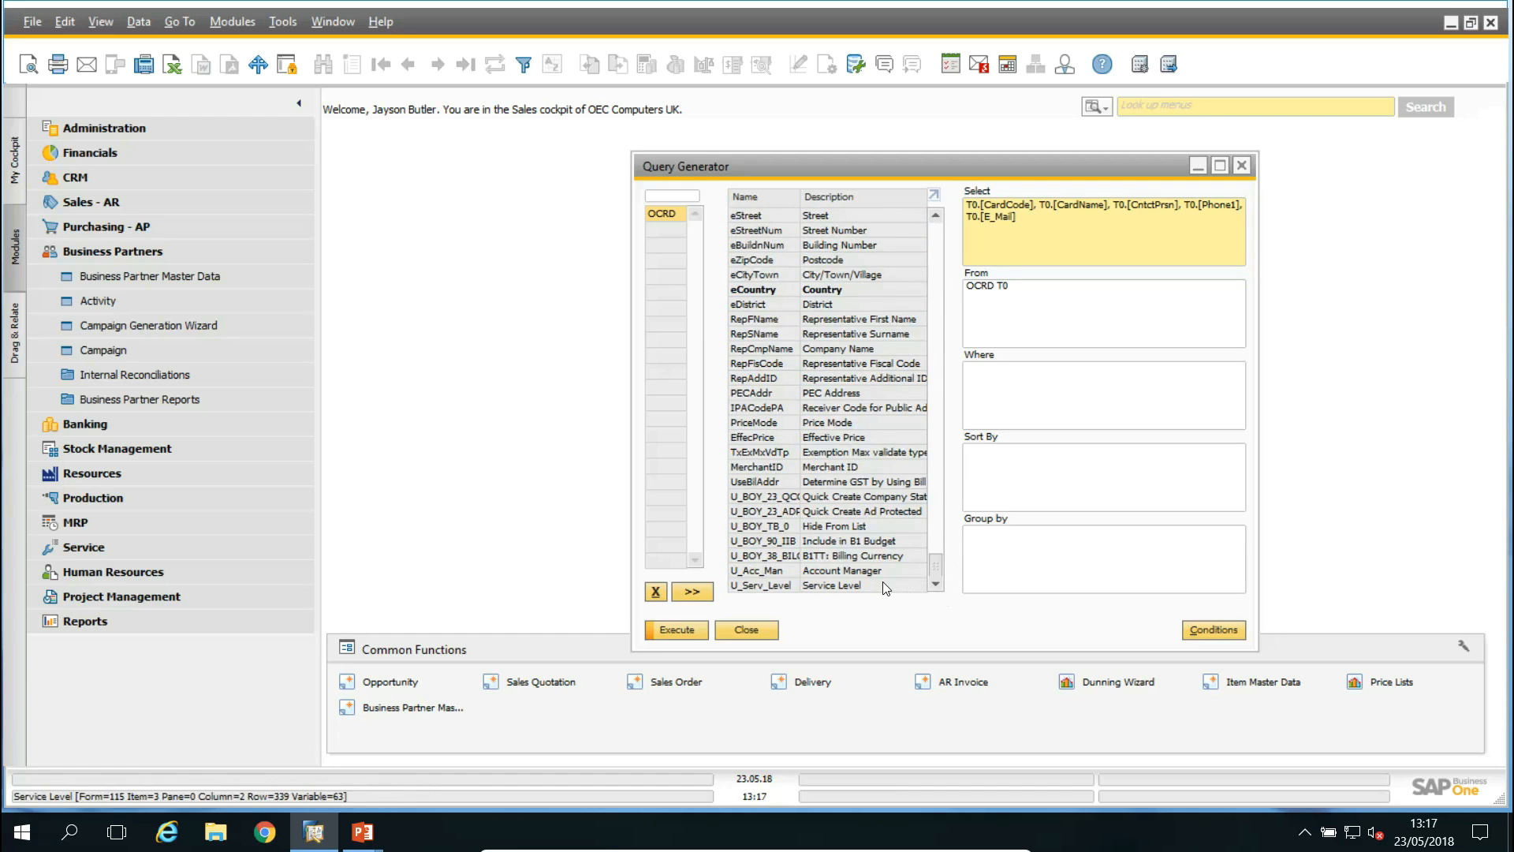
pyautogui.doubleClick(859, 586)
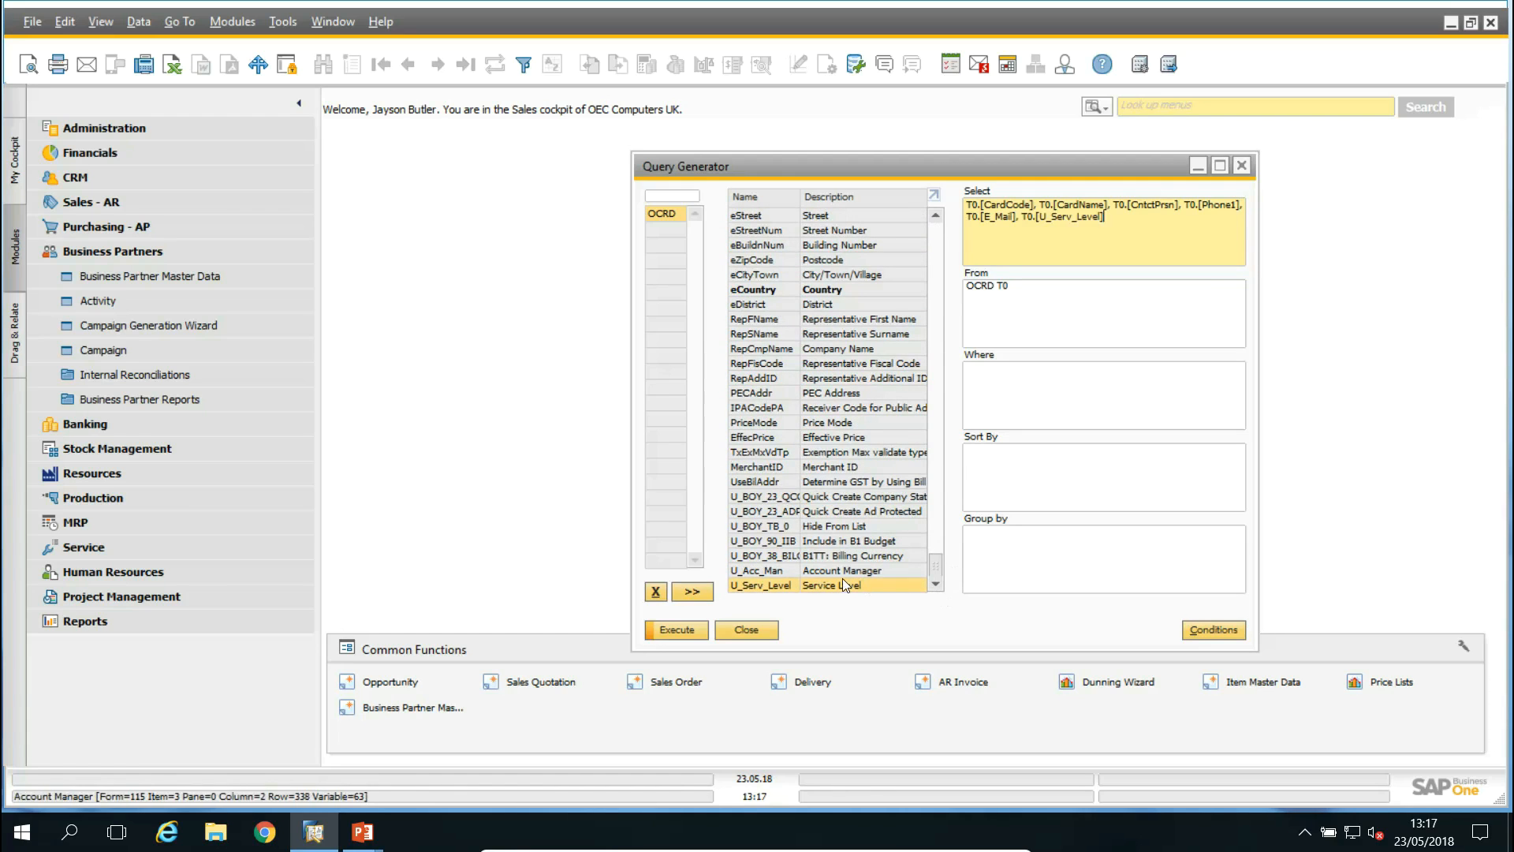
pyautogui.click(683, 630)
pyautogui.moveTo(721, 195); pyautogui.dragTo(569, 171)
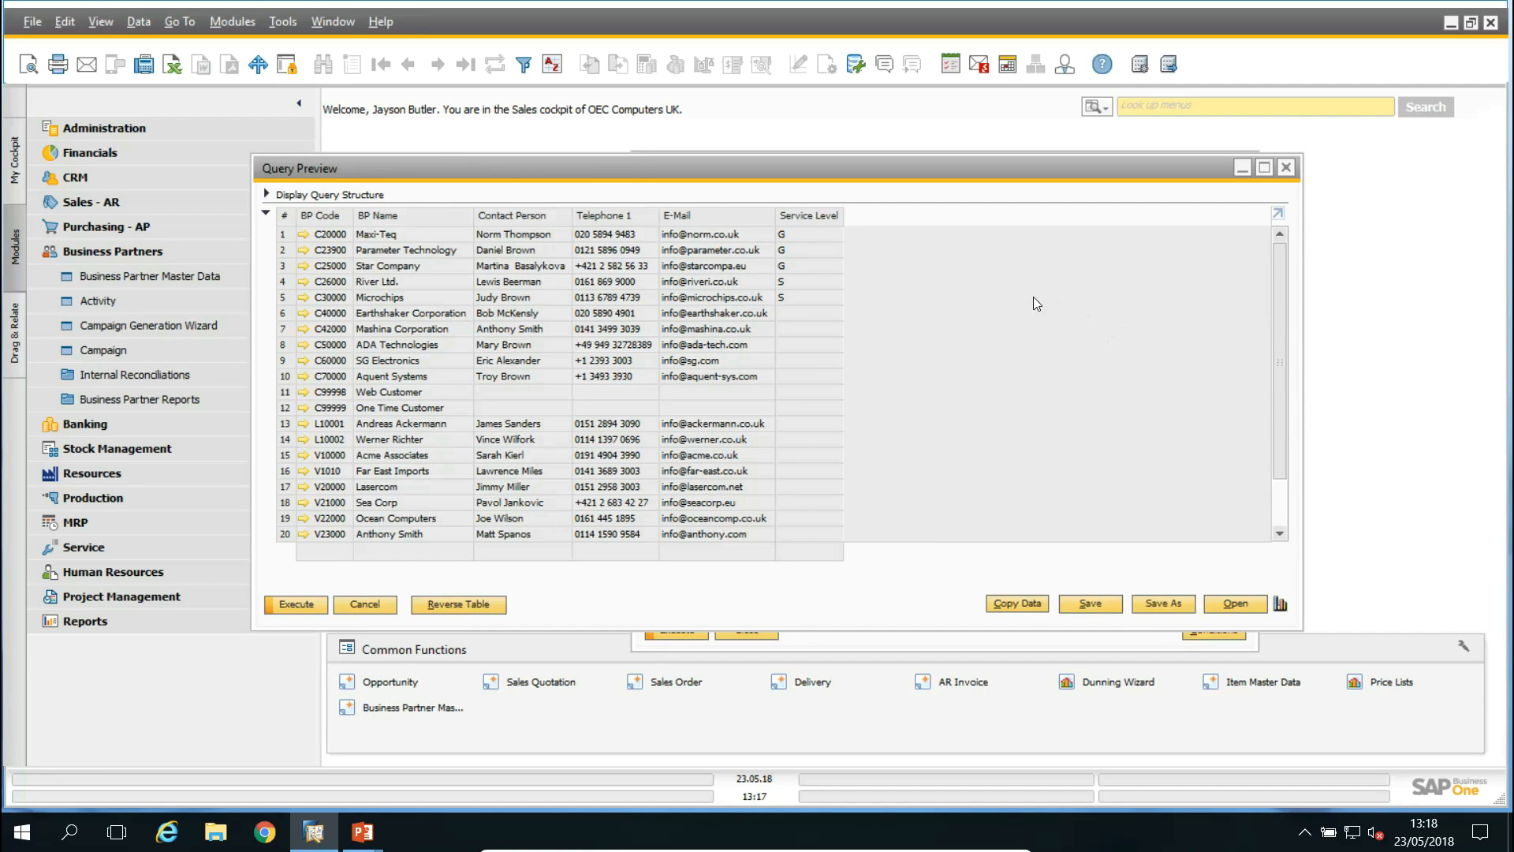
# Close the preview, restrict the query to Service Level equal to 'G', then preview the filtered results and close them
pyautogui.click(364, 603)
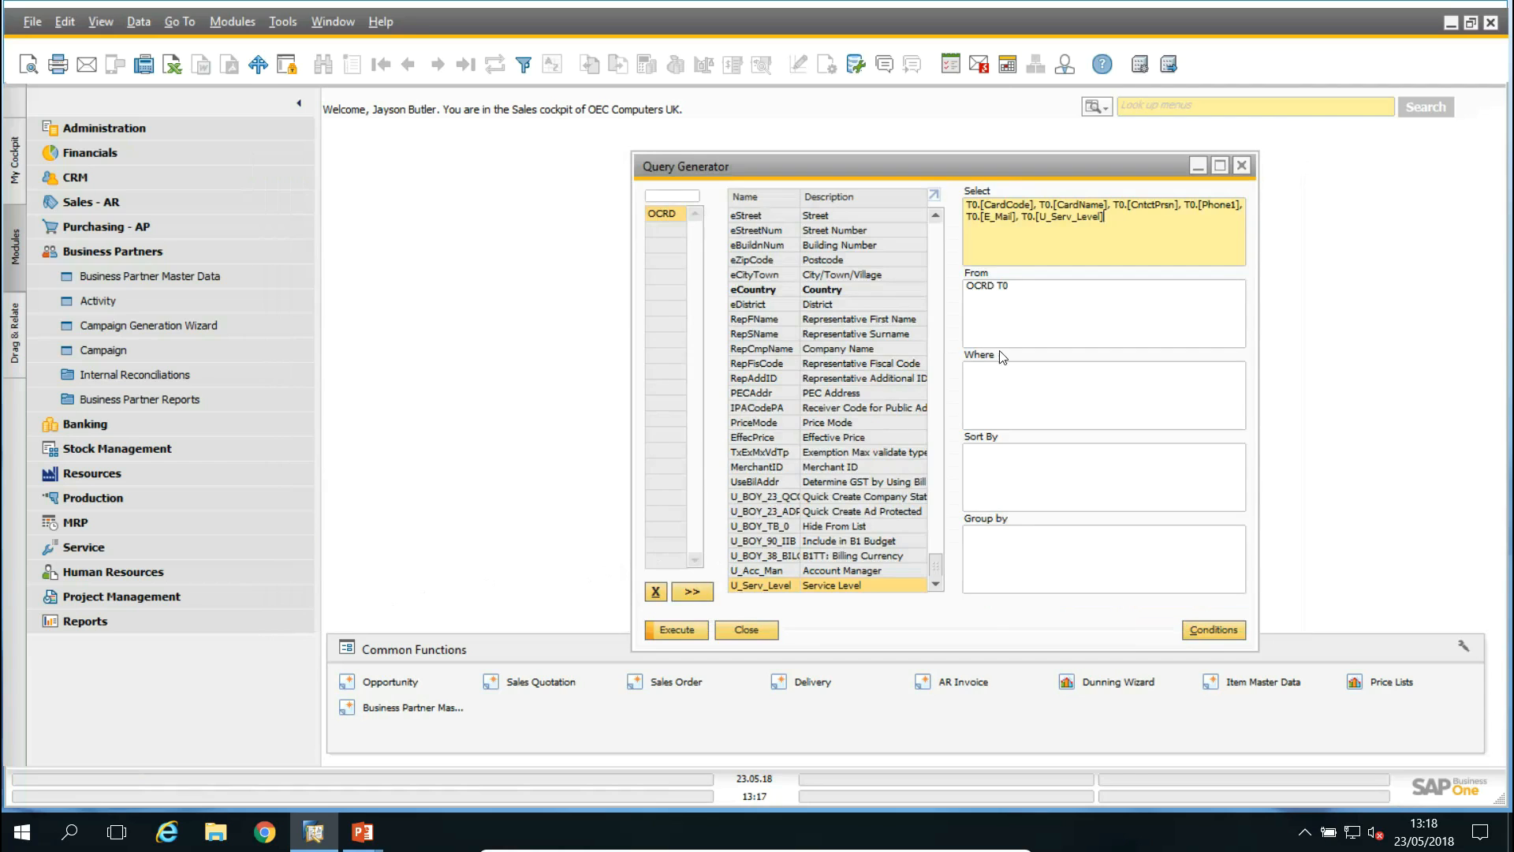
pyautogui.click(1030, 377)
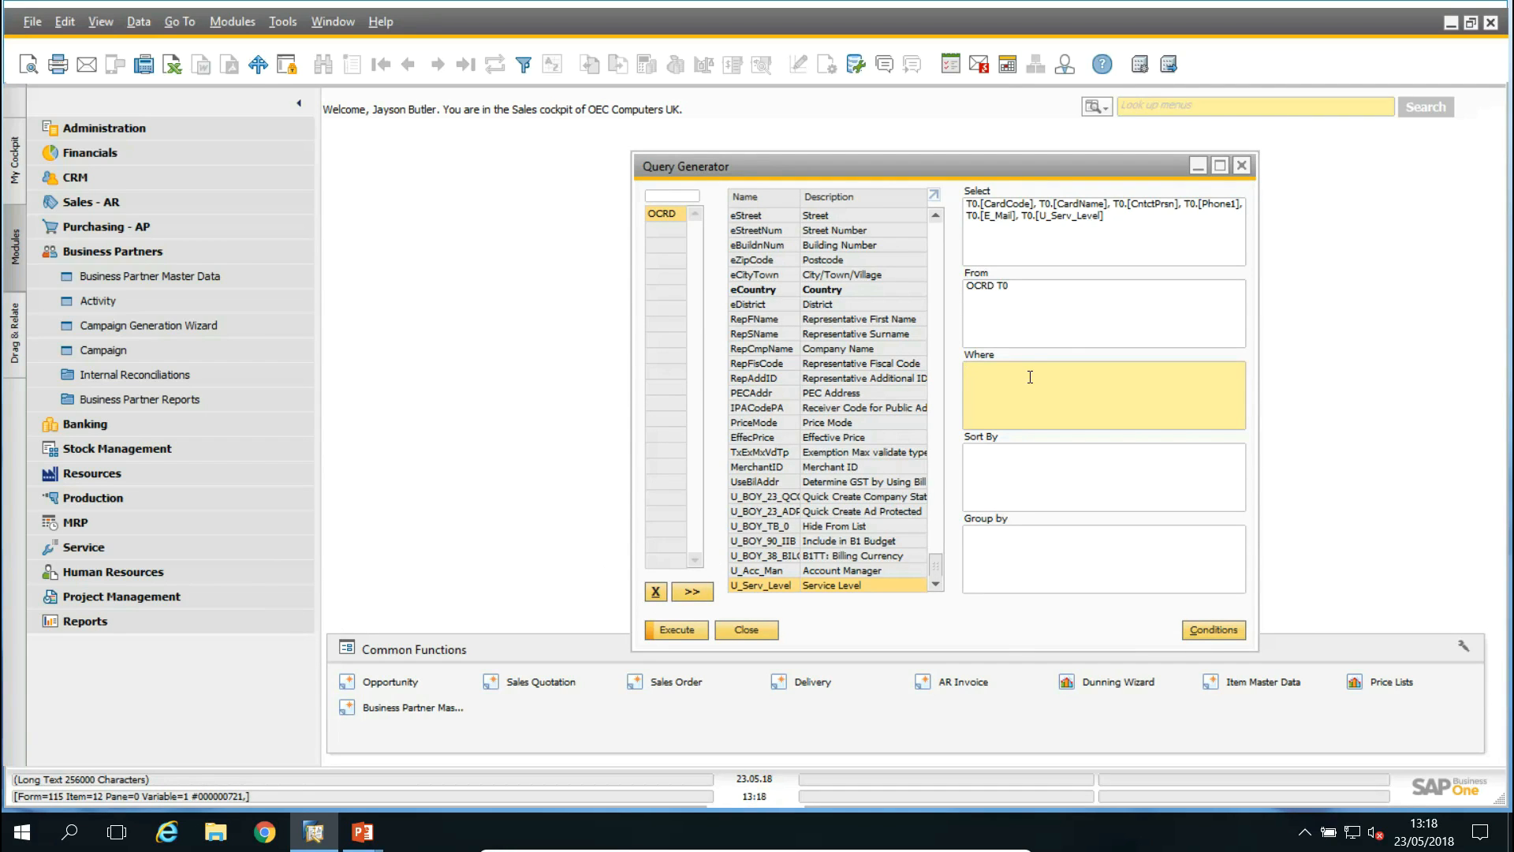
pyautogui.moveTo(778, 165); pyautogui.dragTo(667, 157)
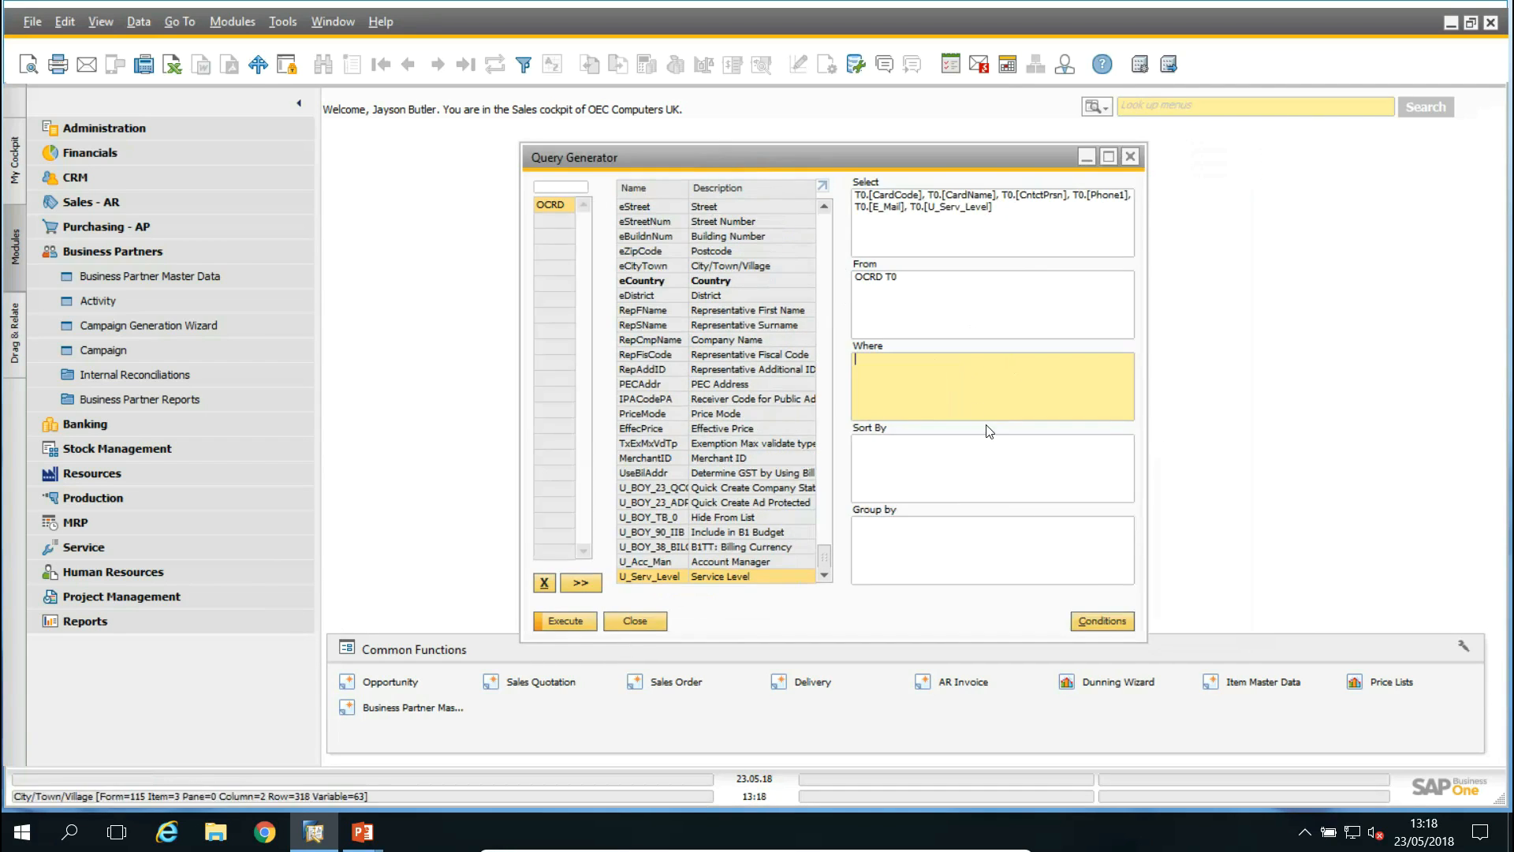
pyautogui.click(1101, 621)
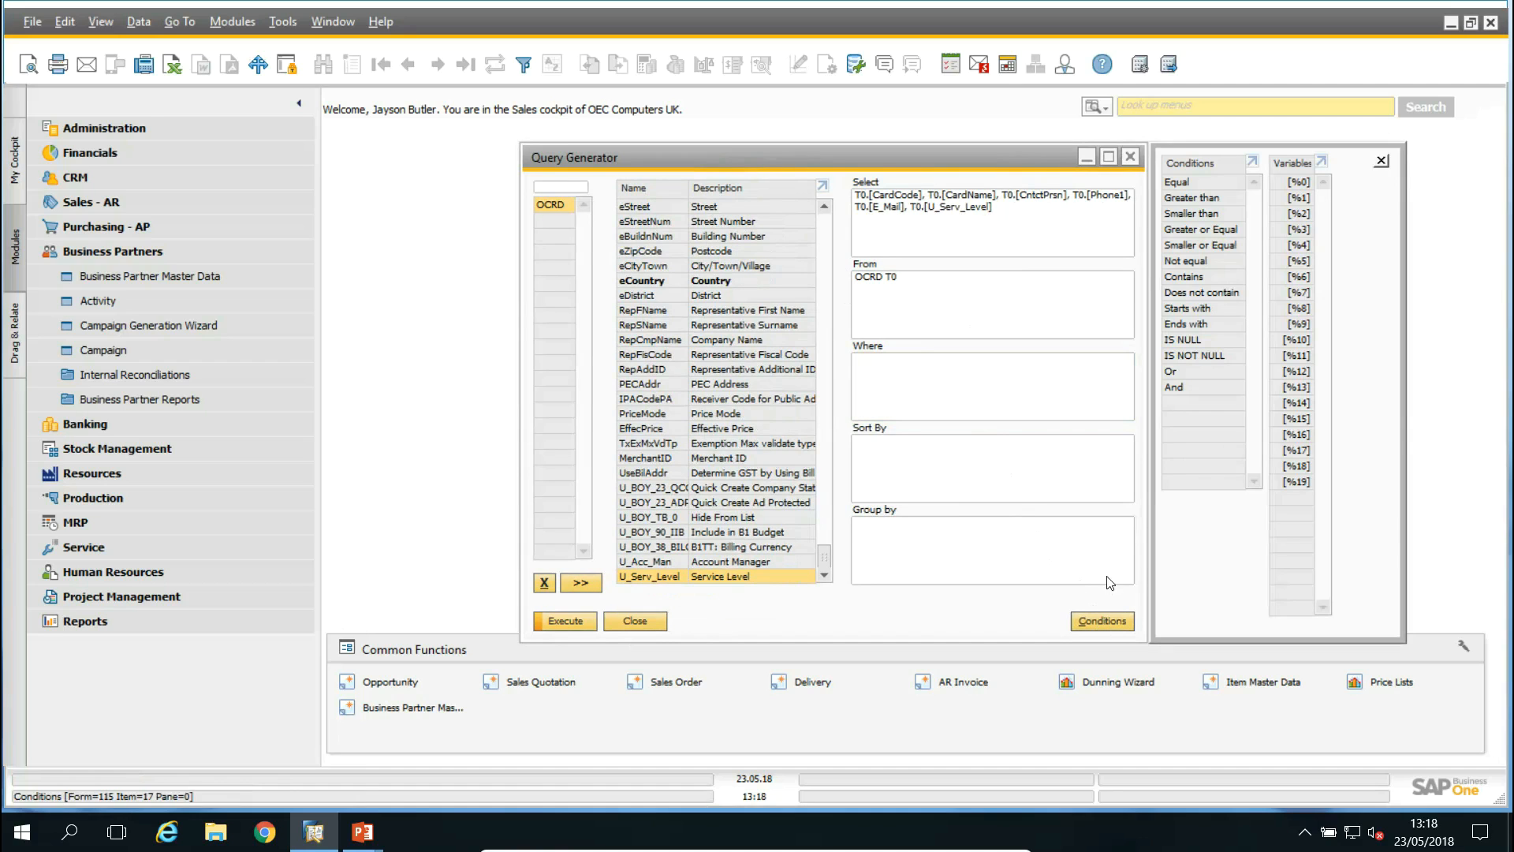
pyautogui.click(879, 377)
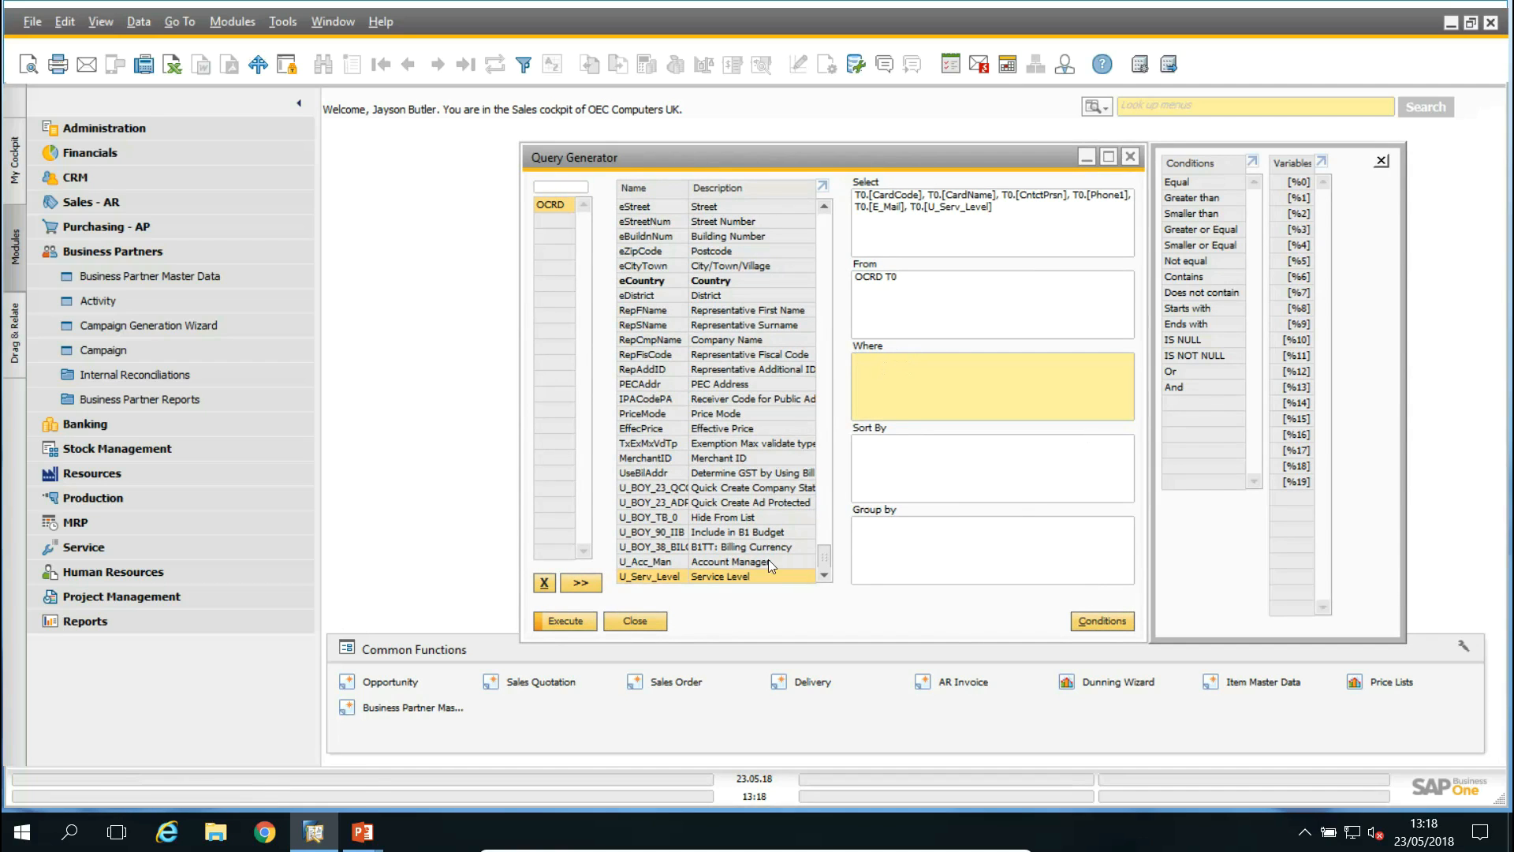
pyautogui.click(727, 574)
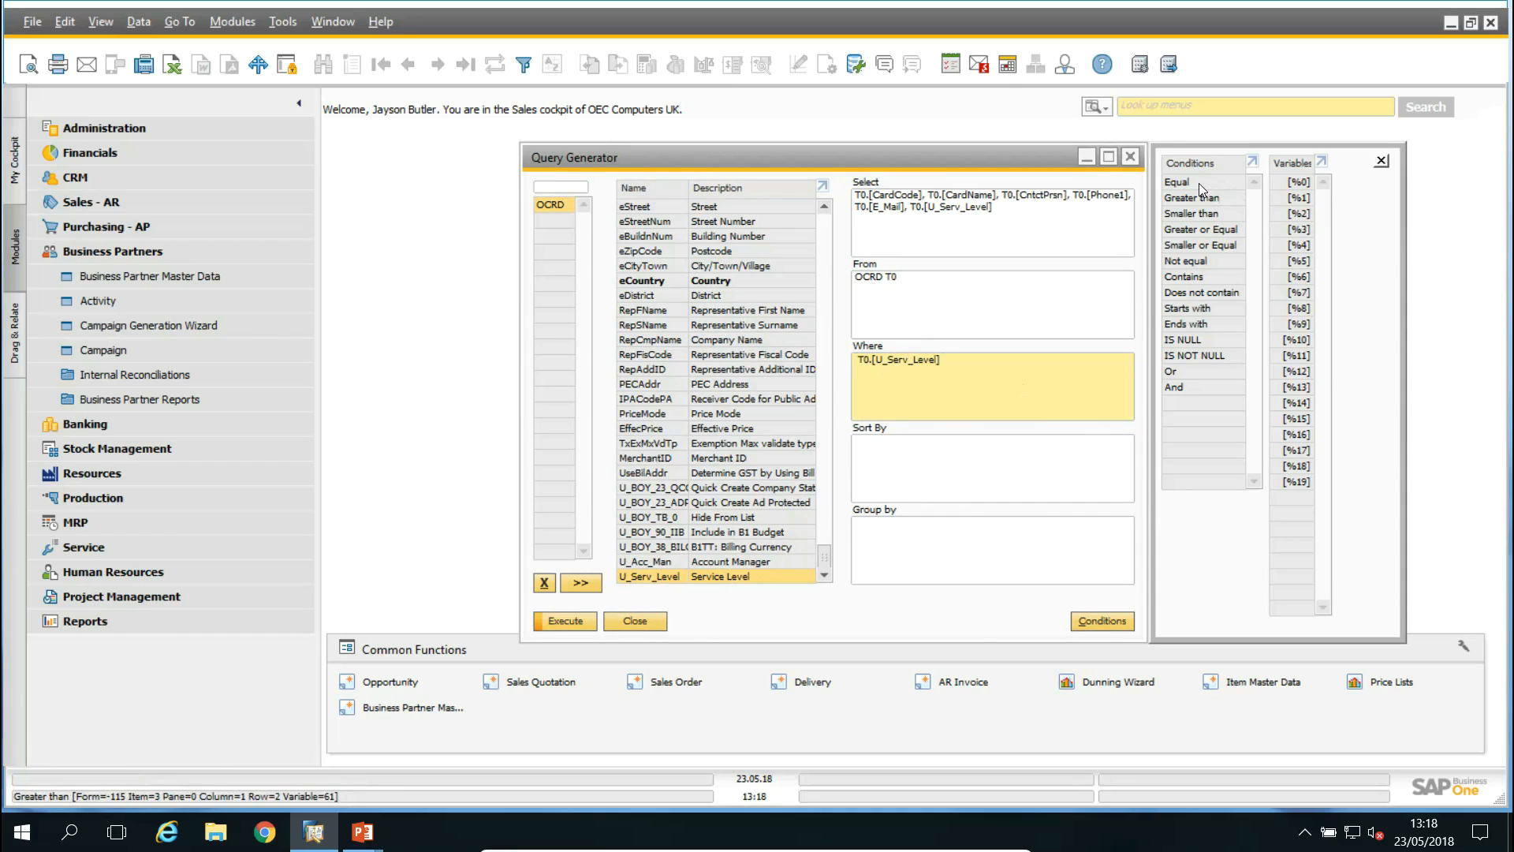
pyautogui.click(1199, 183)
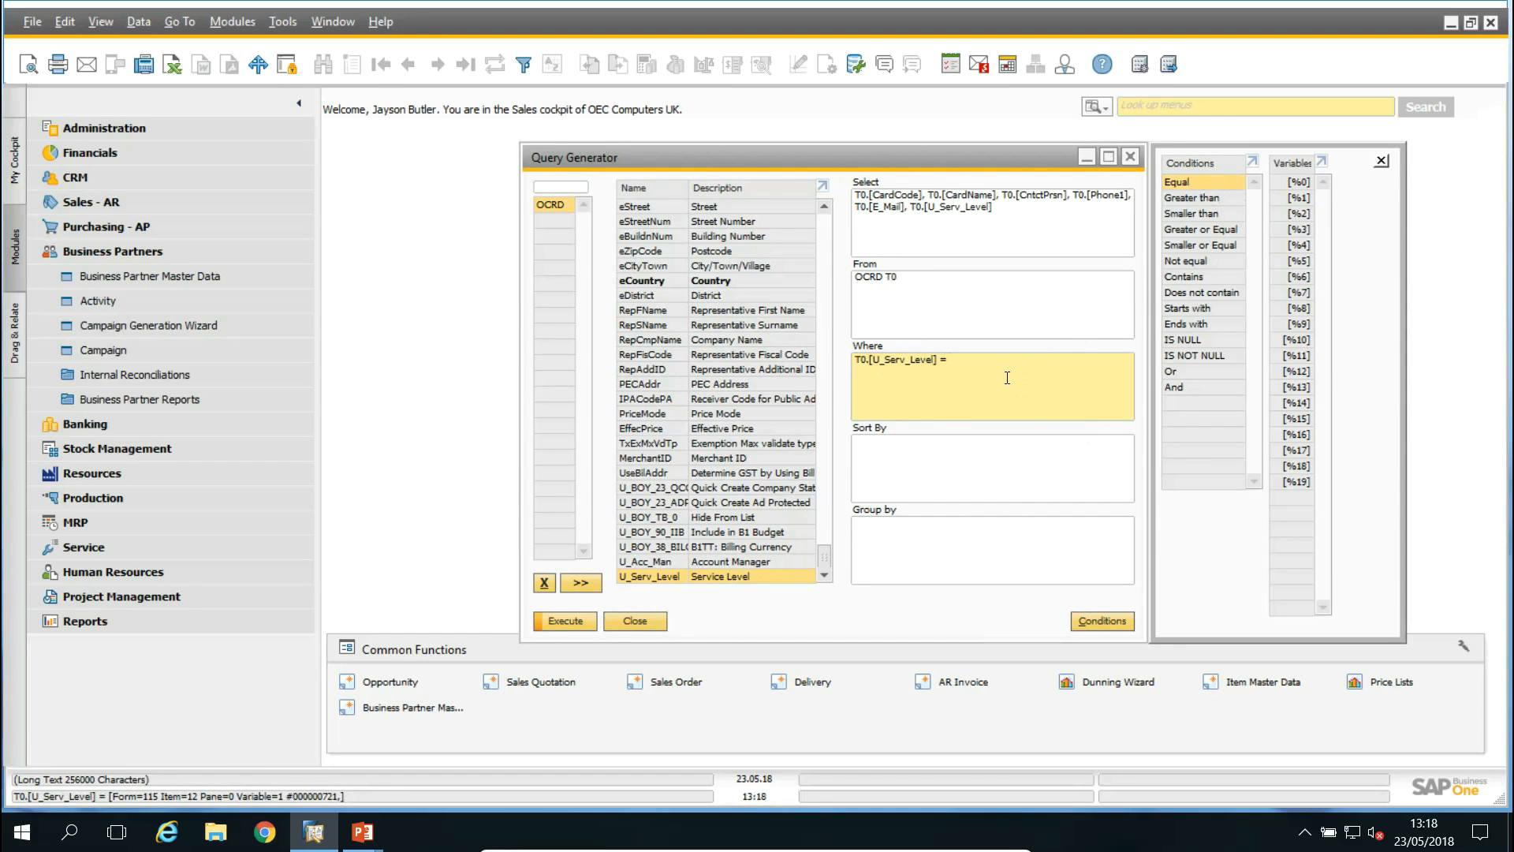
pyautogui.write("'G")
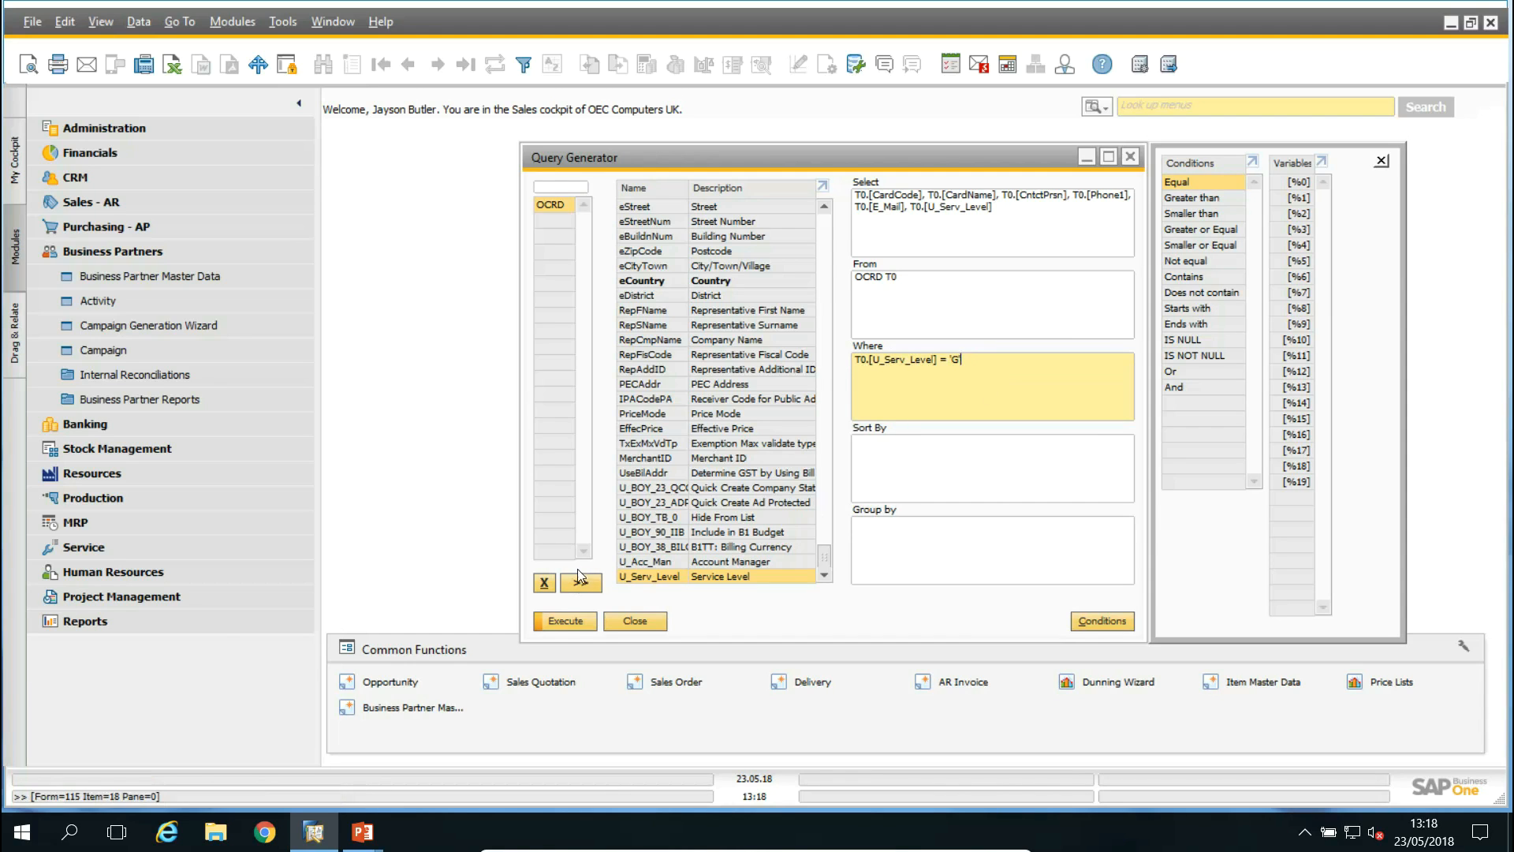
pyautogui.click(565, 621)
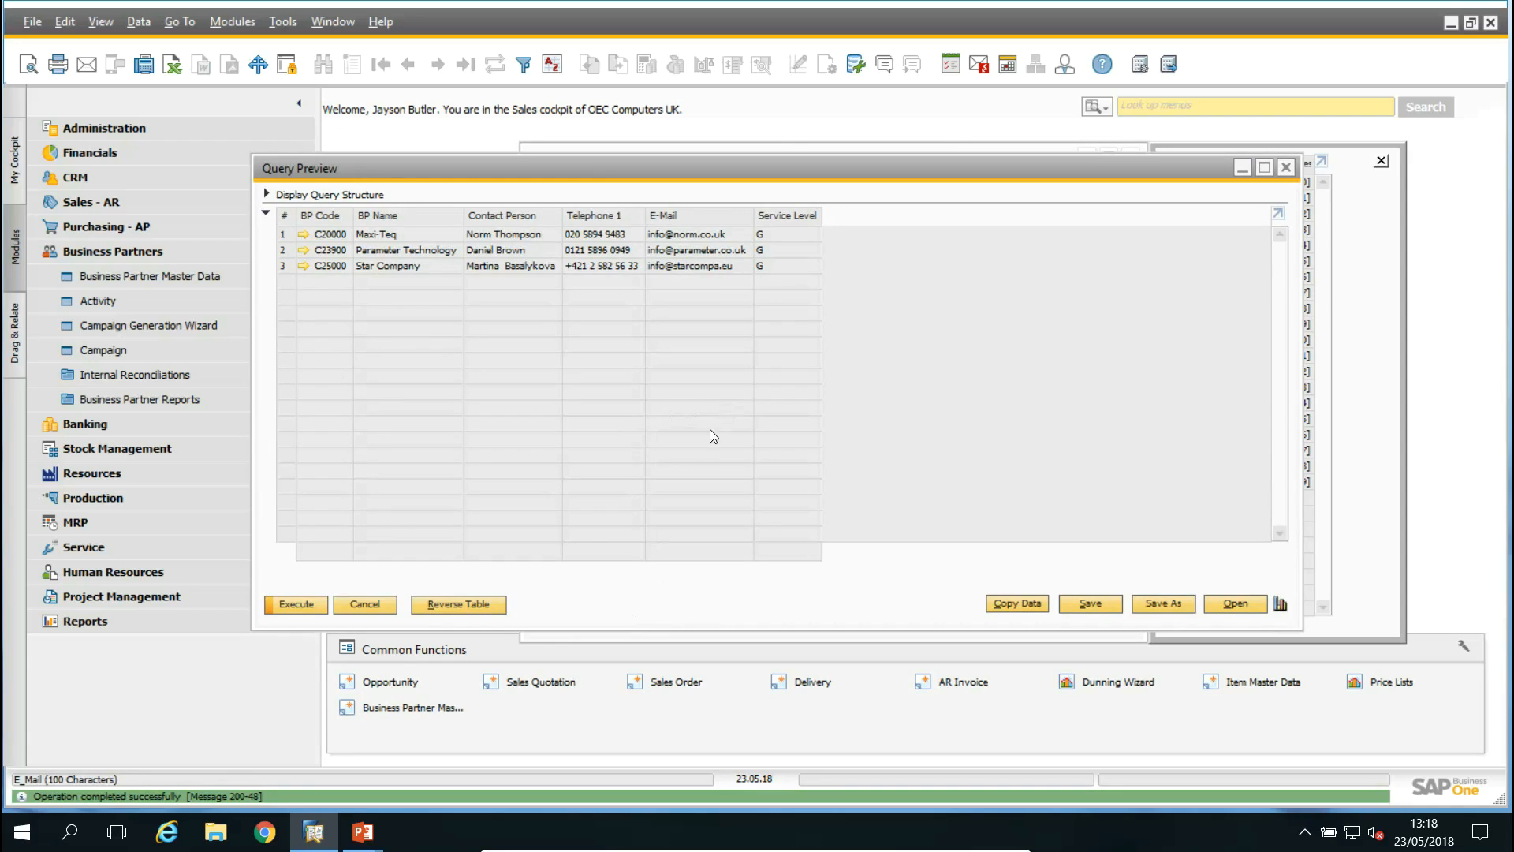
pyautogui.click(371, 603)
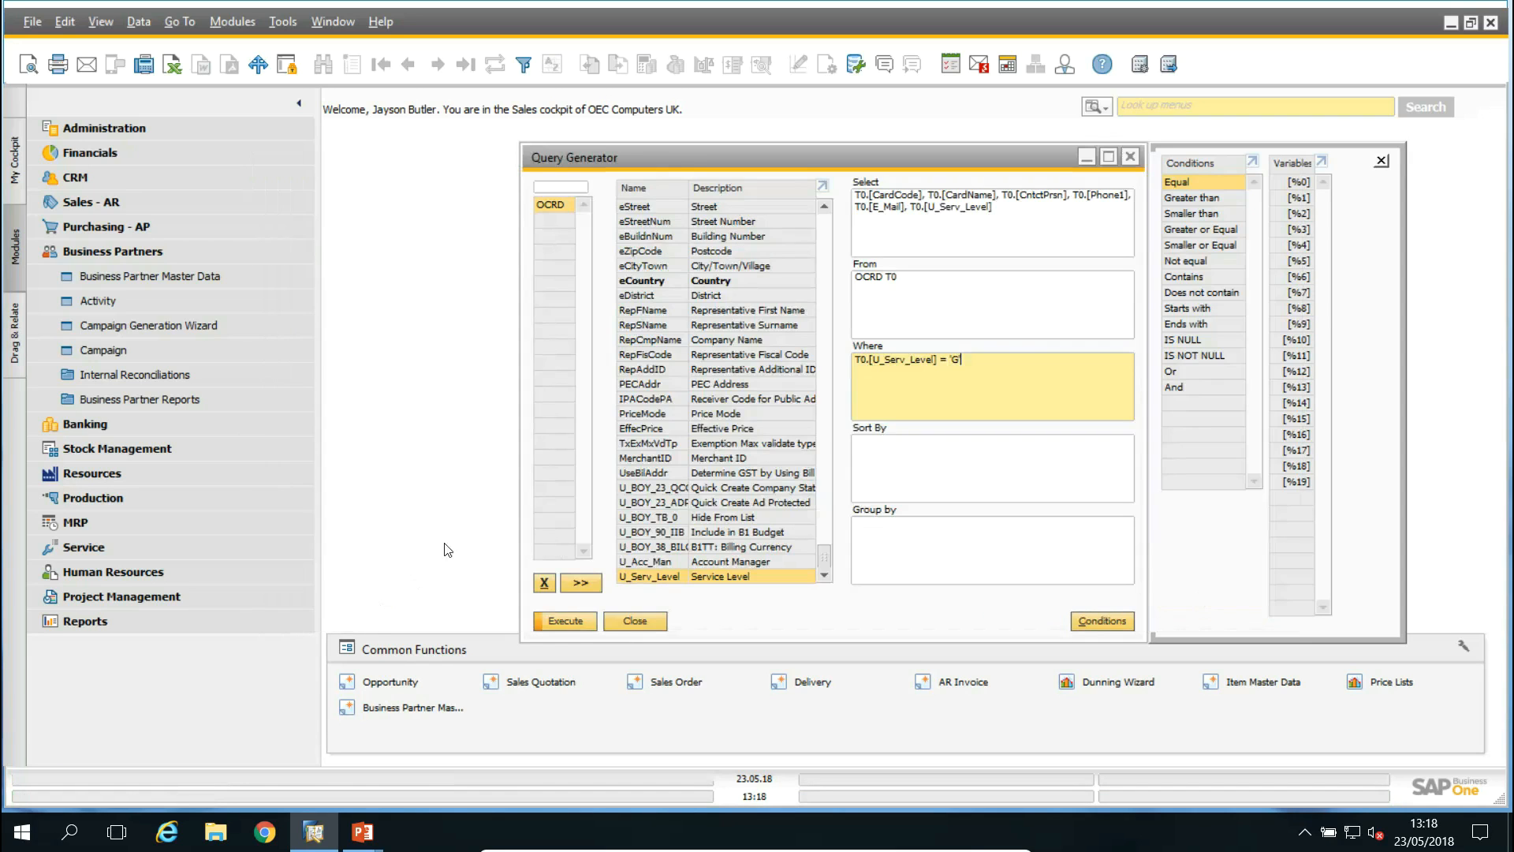
# Remove Service Level from the query's selected fields while keeping the condition, execute it and close the preview
pyautogui.click(1012, 221)
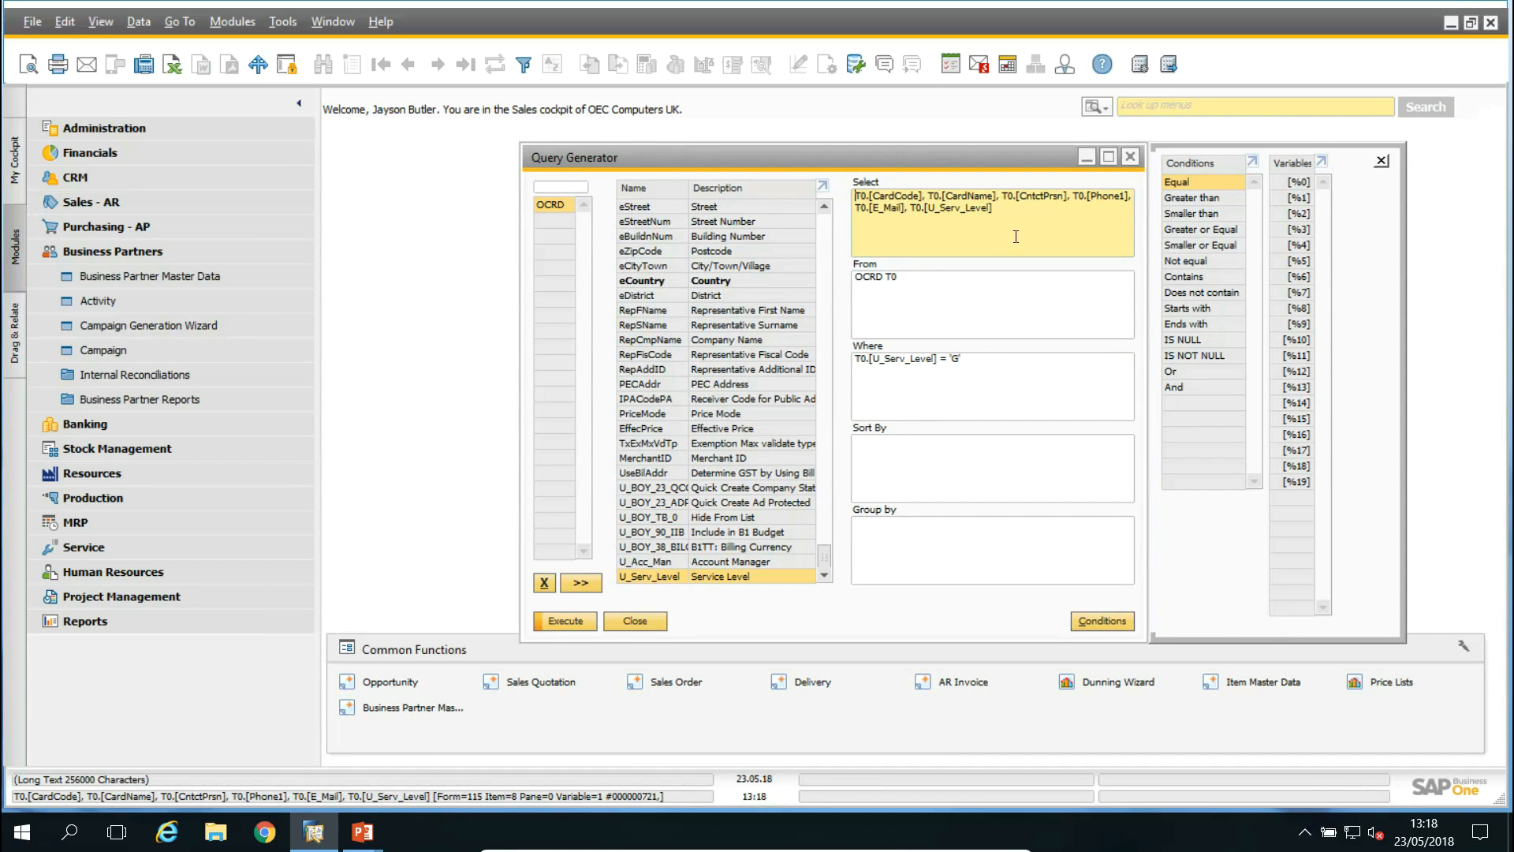
pyautogui.moveTo(1011, 214); pyautogui.dragTo(903, 212)
pyautogui.press('BackSpace')
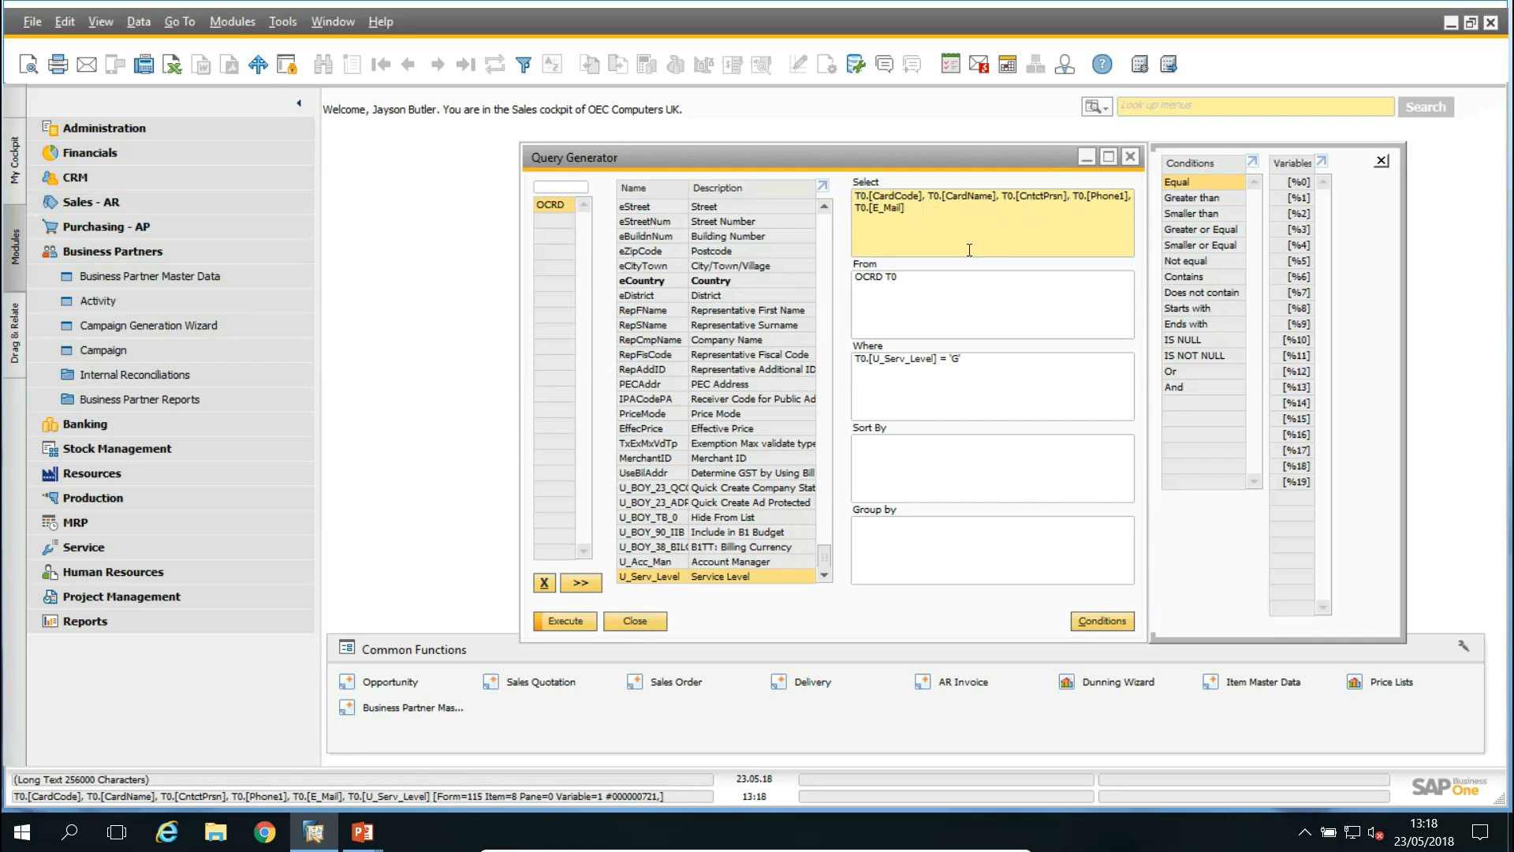
pyautogui.click(565, 621)
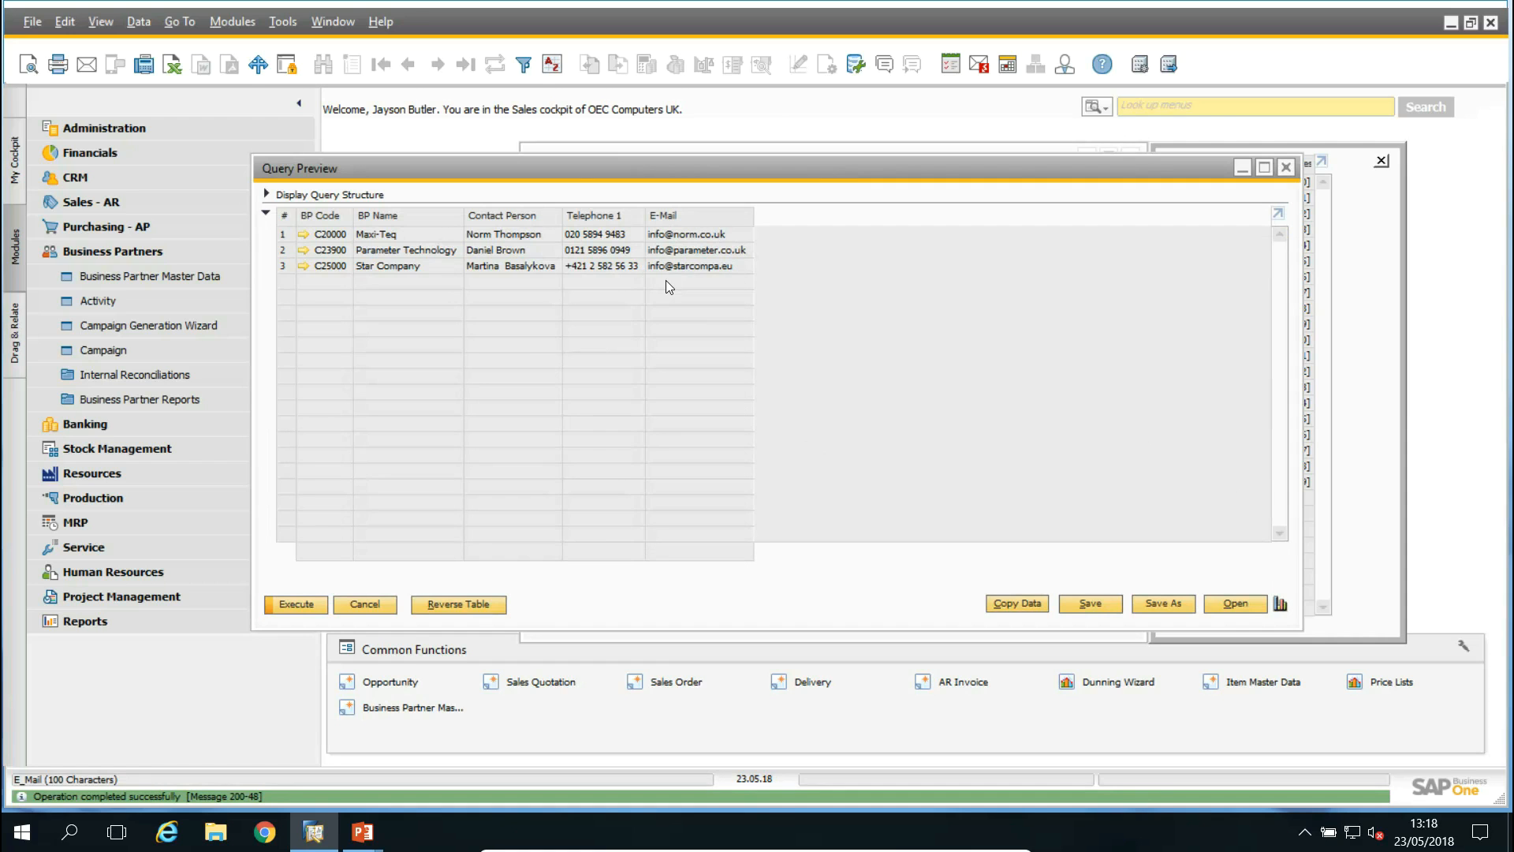
pyautogui.click(373, 605)
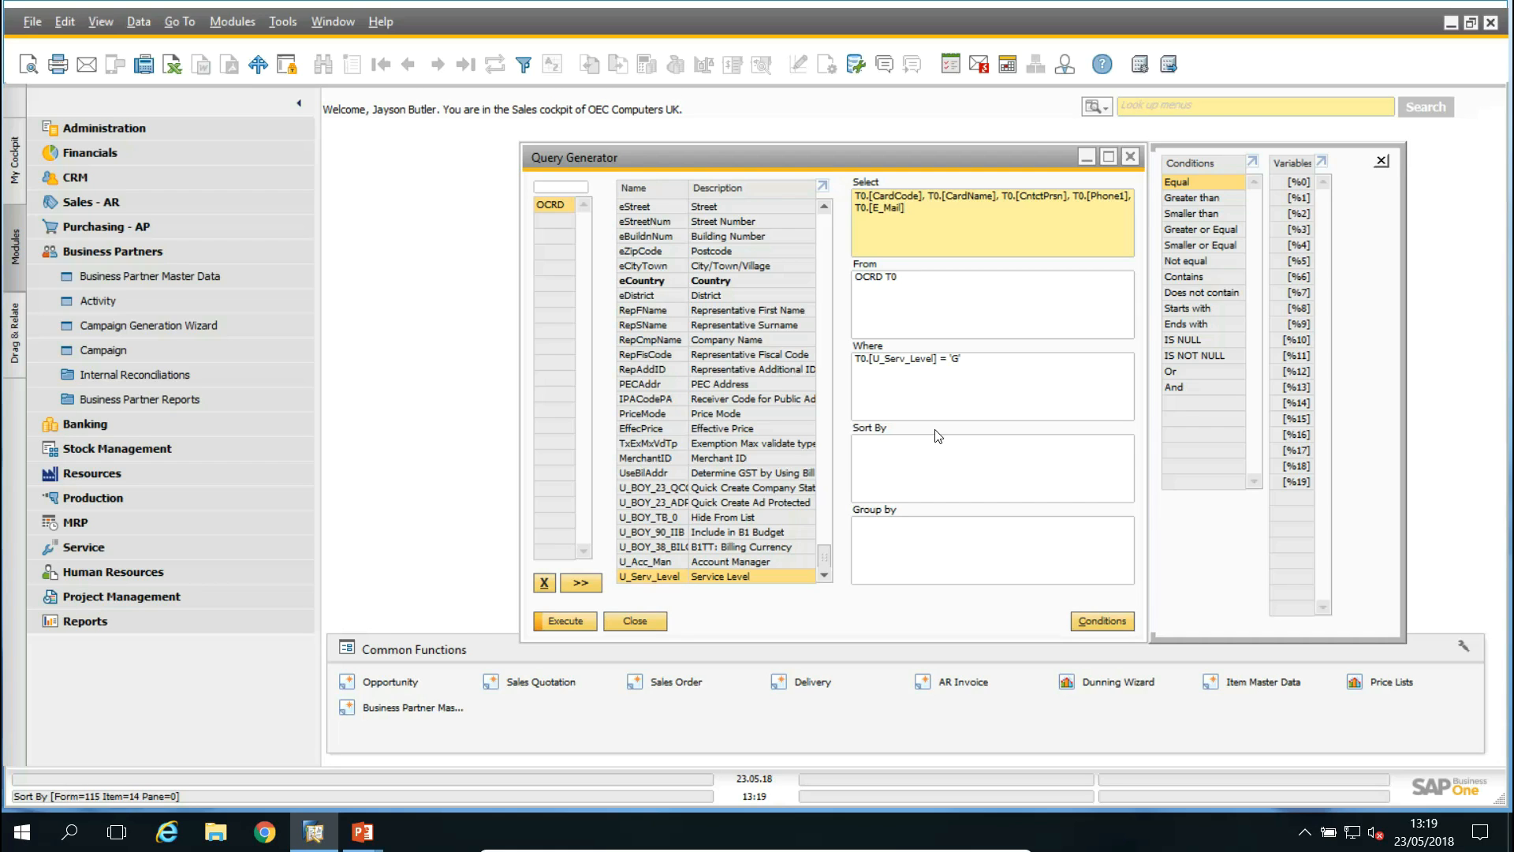
# Close the Query Generator and open a new AR Invoice from the Sales - AR module
pyautogui.click(635, 621)
pyautogui.click(108, 252)
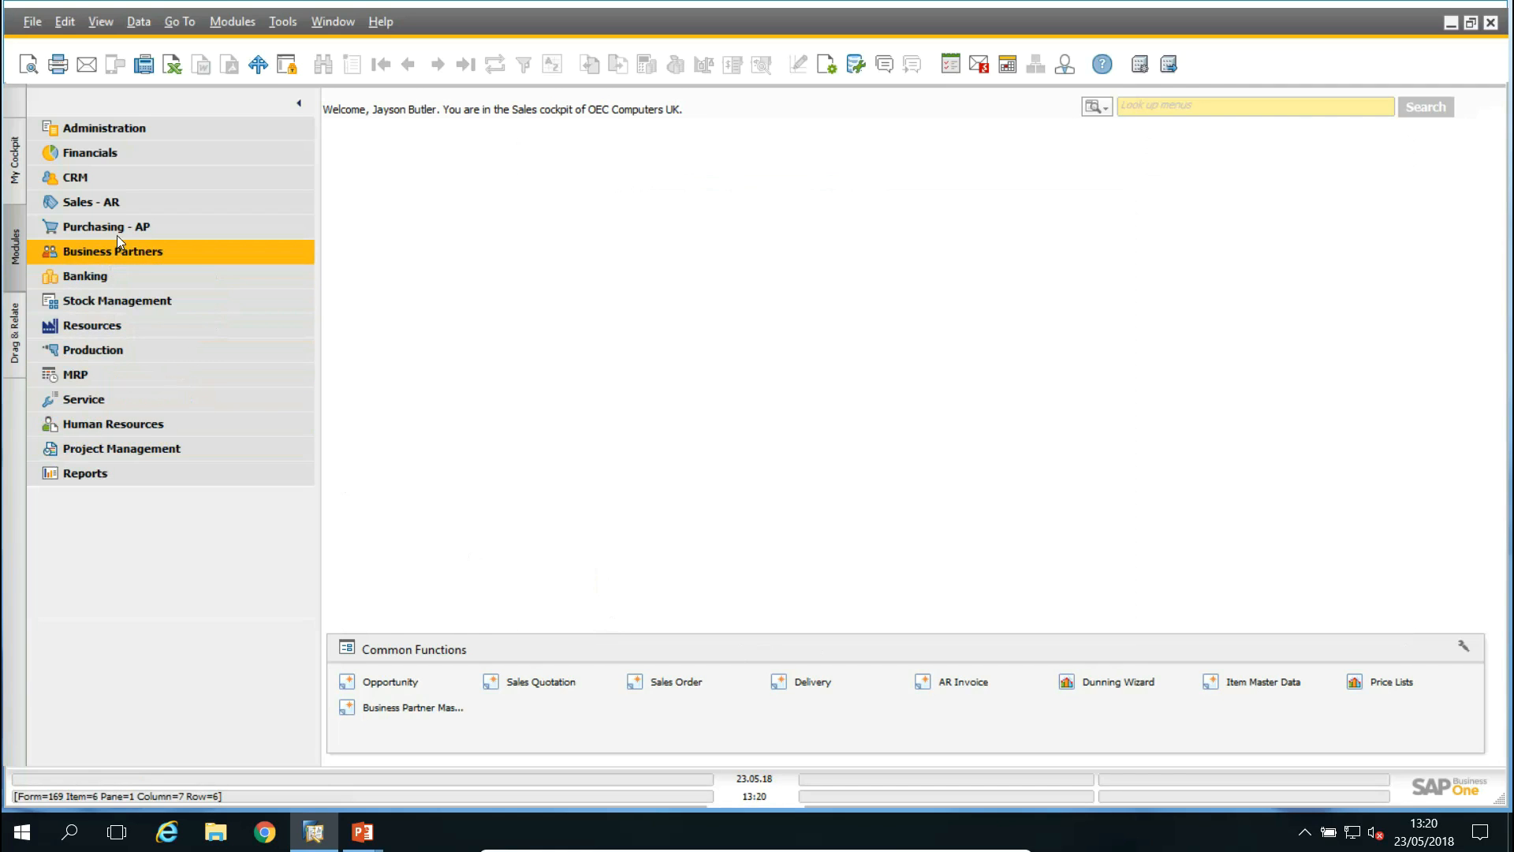
pyautogui.click(117, 203)
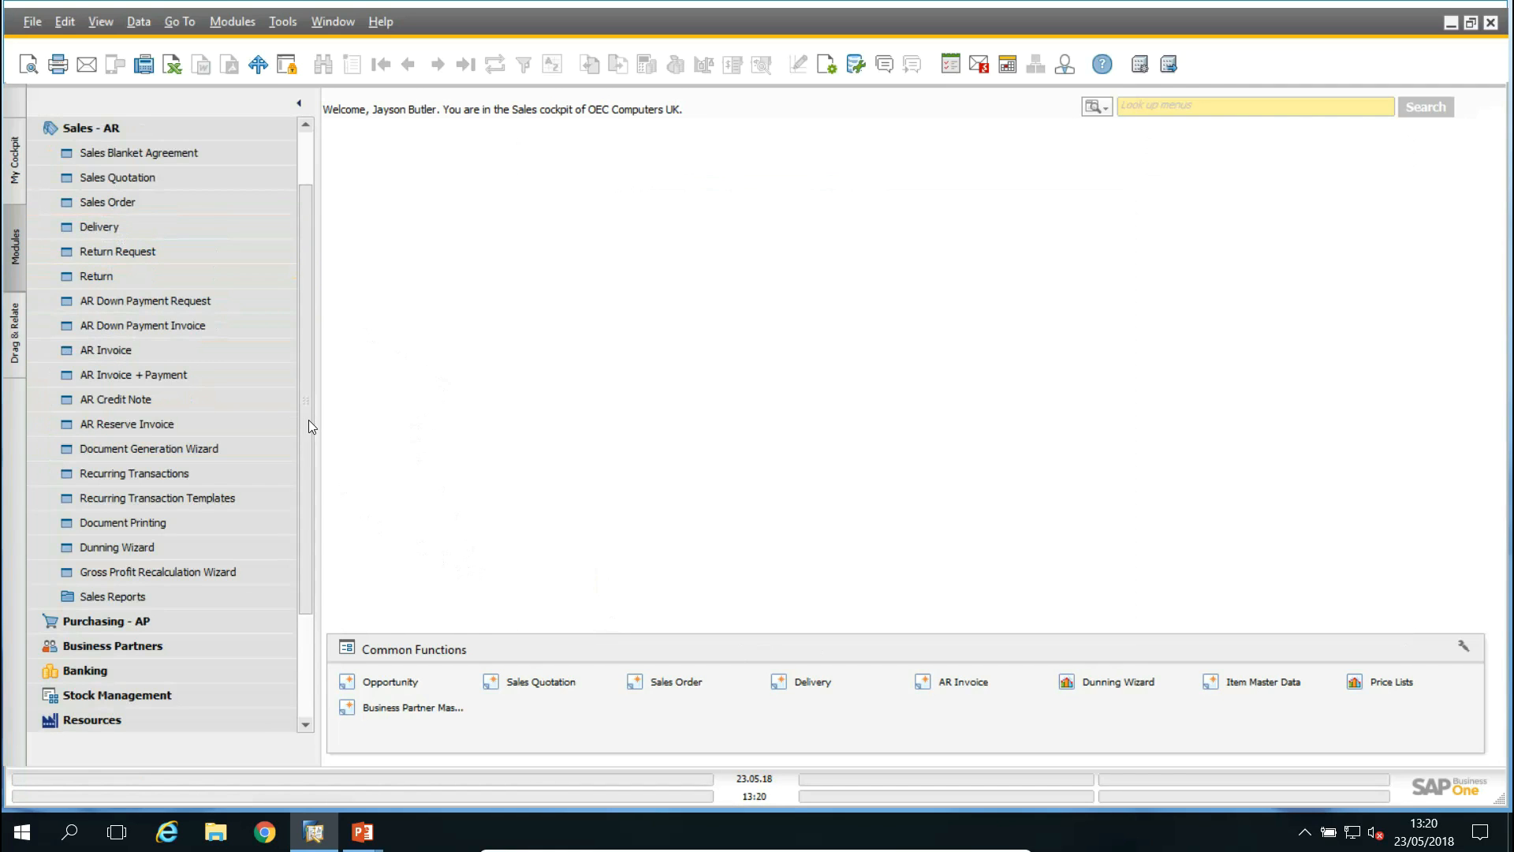
pyautogui.click(124, 354)
pyautogui.moveTo(732, 131); pyautogui.dragTo(741, 106)
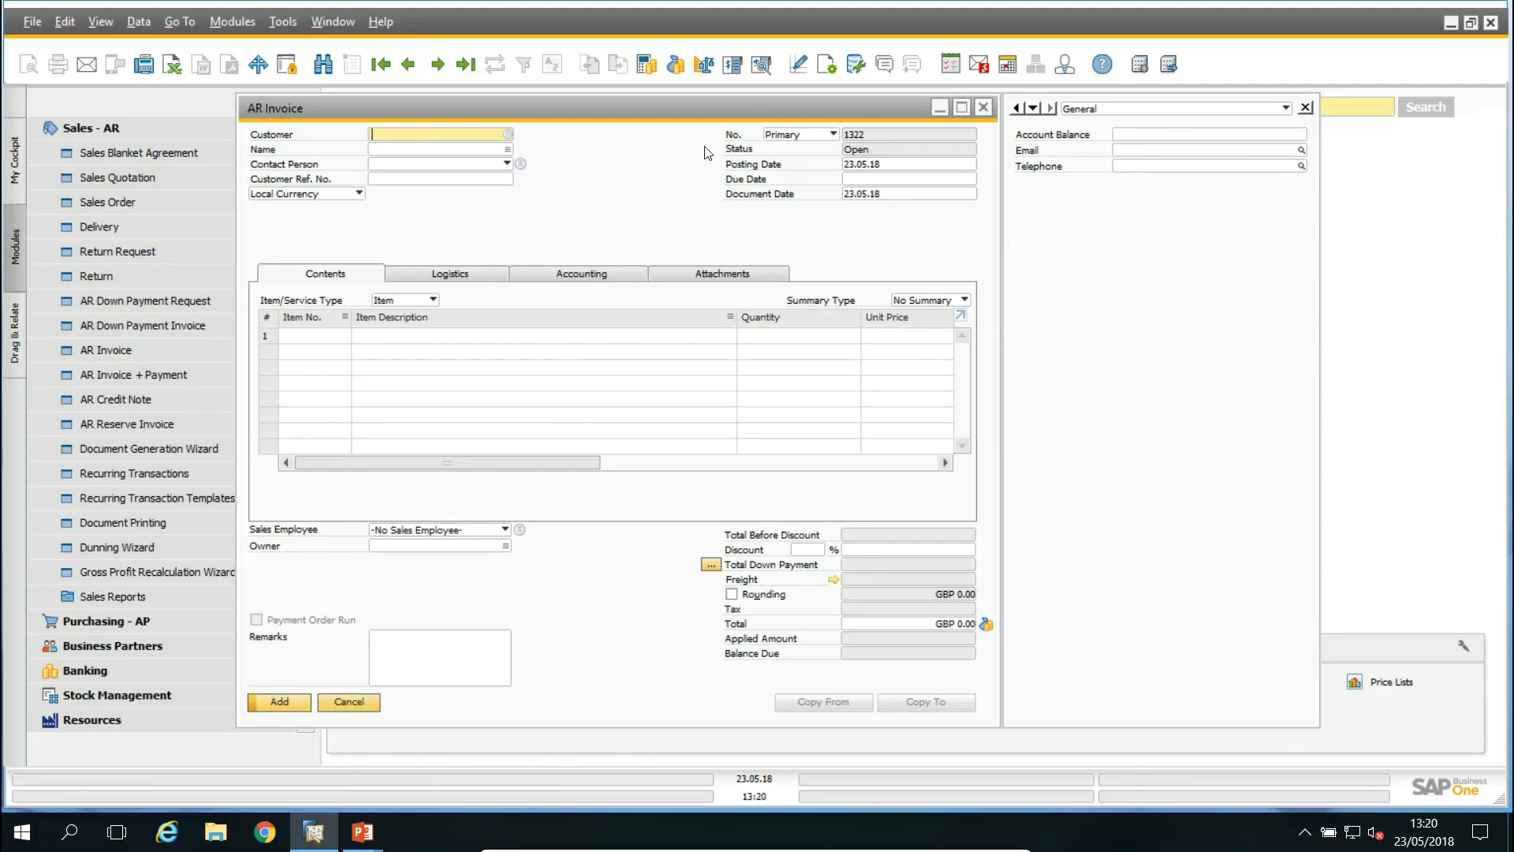
# Edit the AR Invoice form layout to place Account Balance, Email and Telephone in the header below Document Date, and save the layout
pyautogui.click(295, 20)
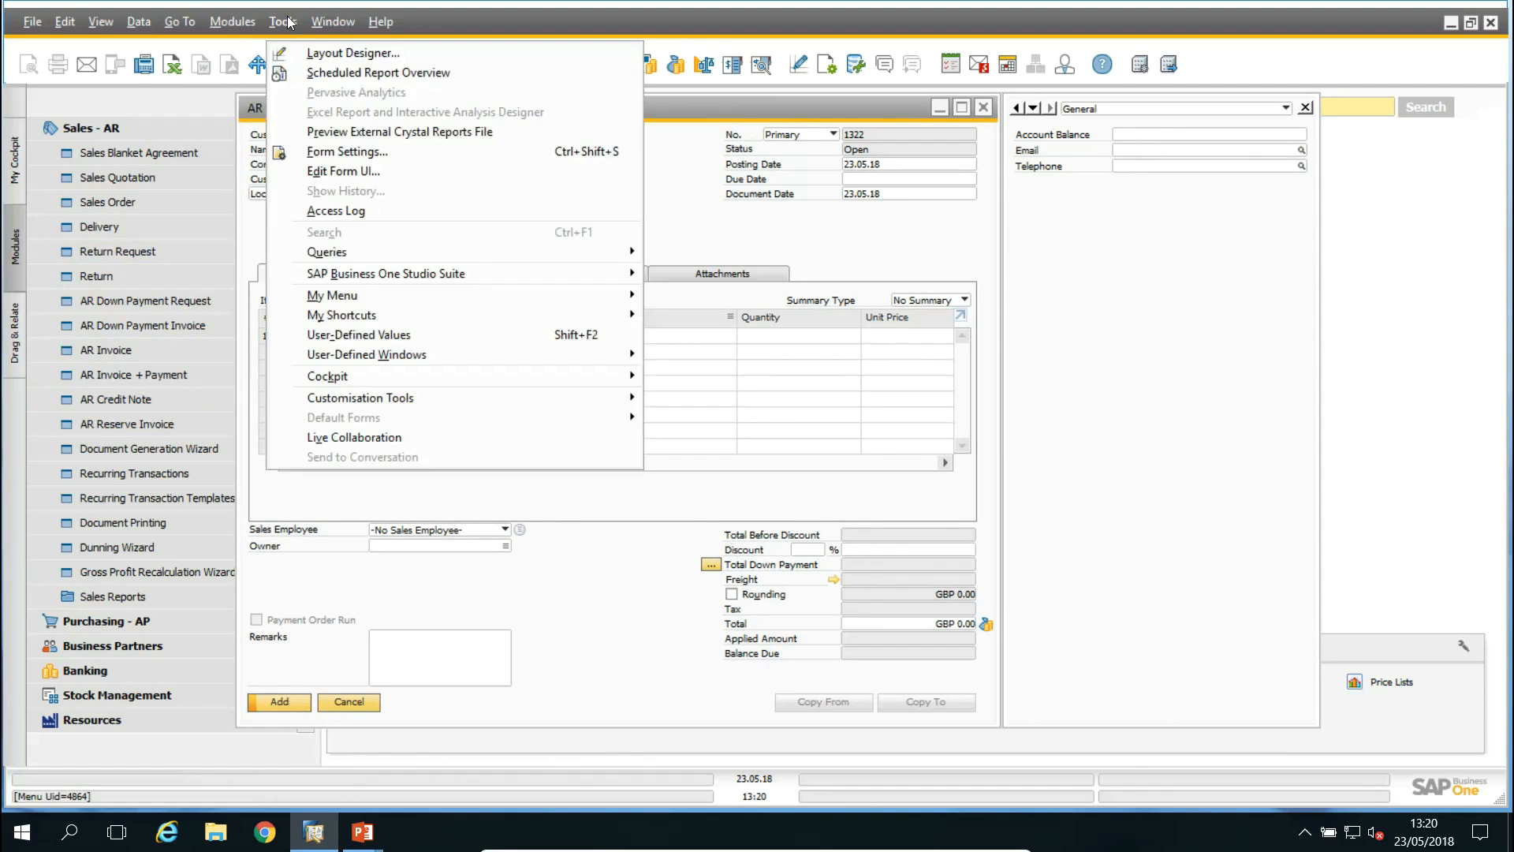
pyautogui.click(334, 171)
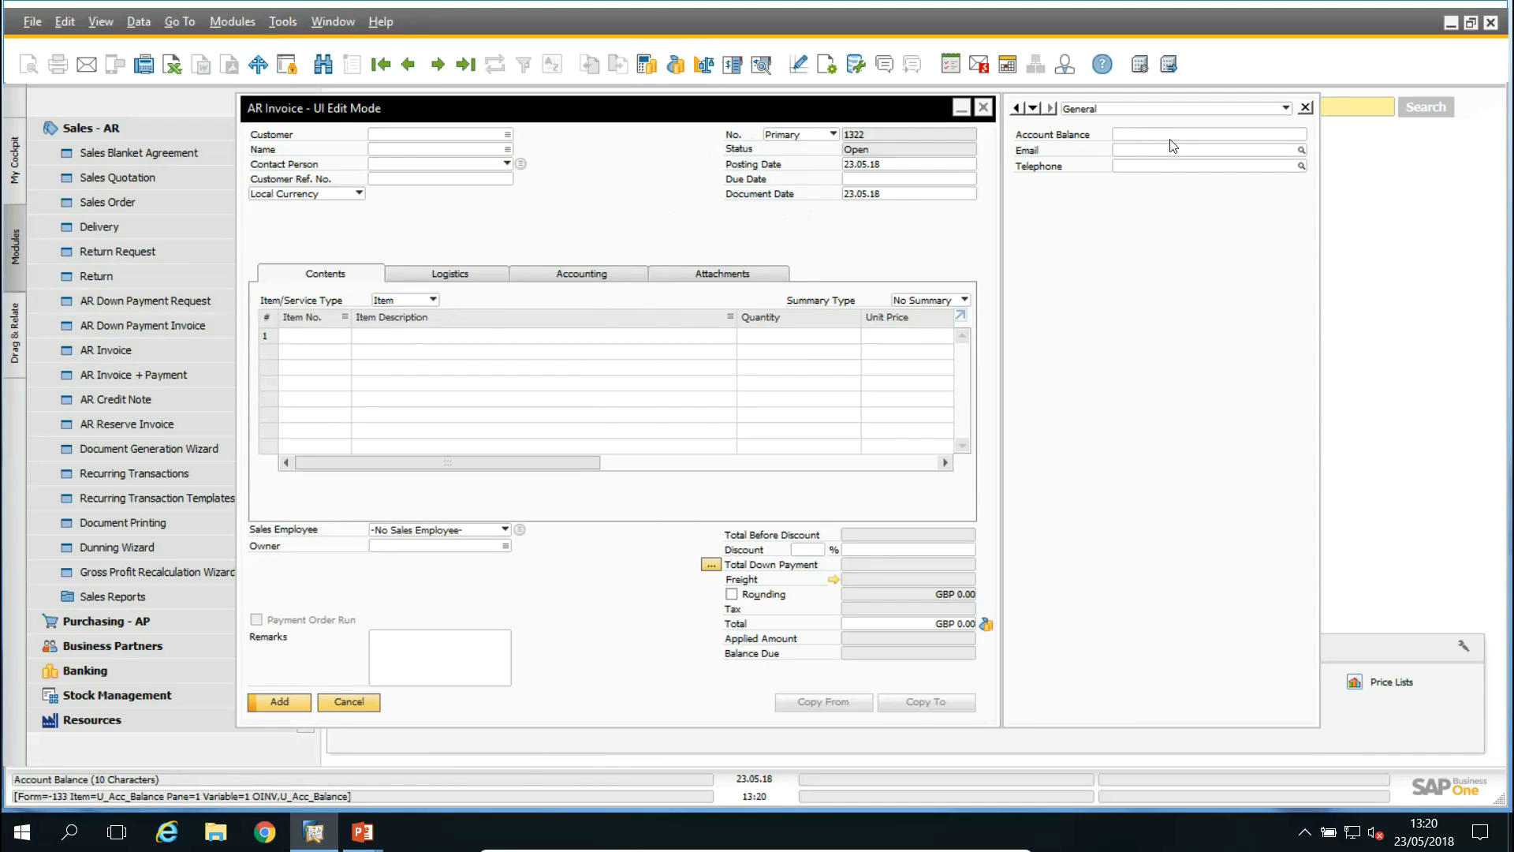
pyautogui.moveTo(1177, 146); pyautogui.dragTo(867, 222)
pyautogui.moveTo(1177, 136); pyautogui.dragTo(851, 243)
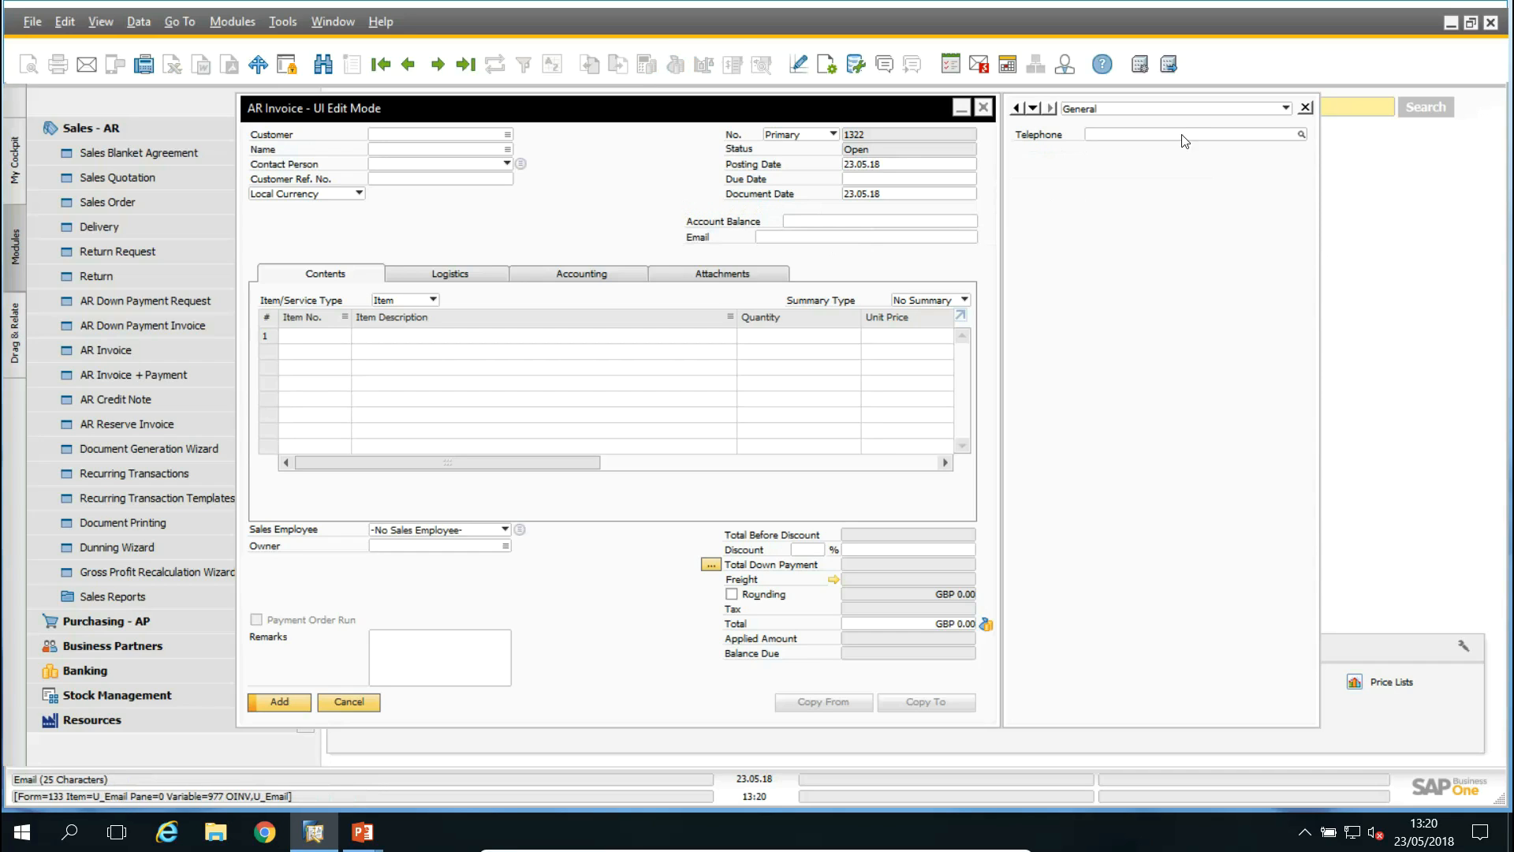
pyautogui.moveTo(1188, 143); pyautogui.dragTo(861, 260)
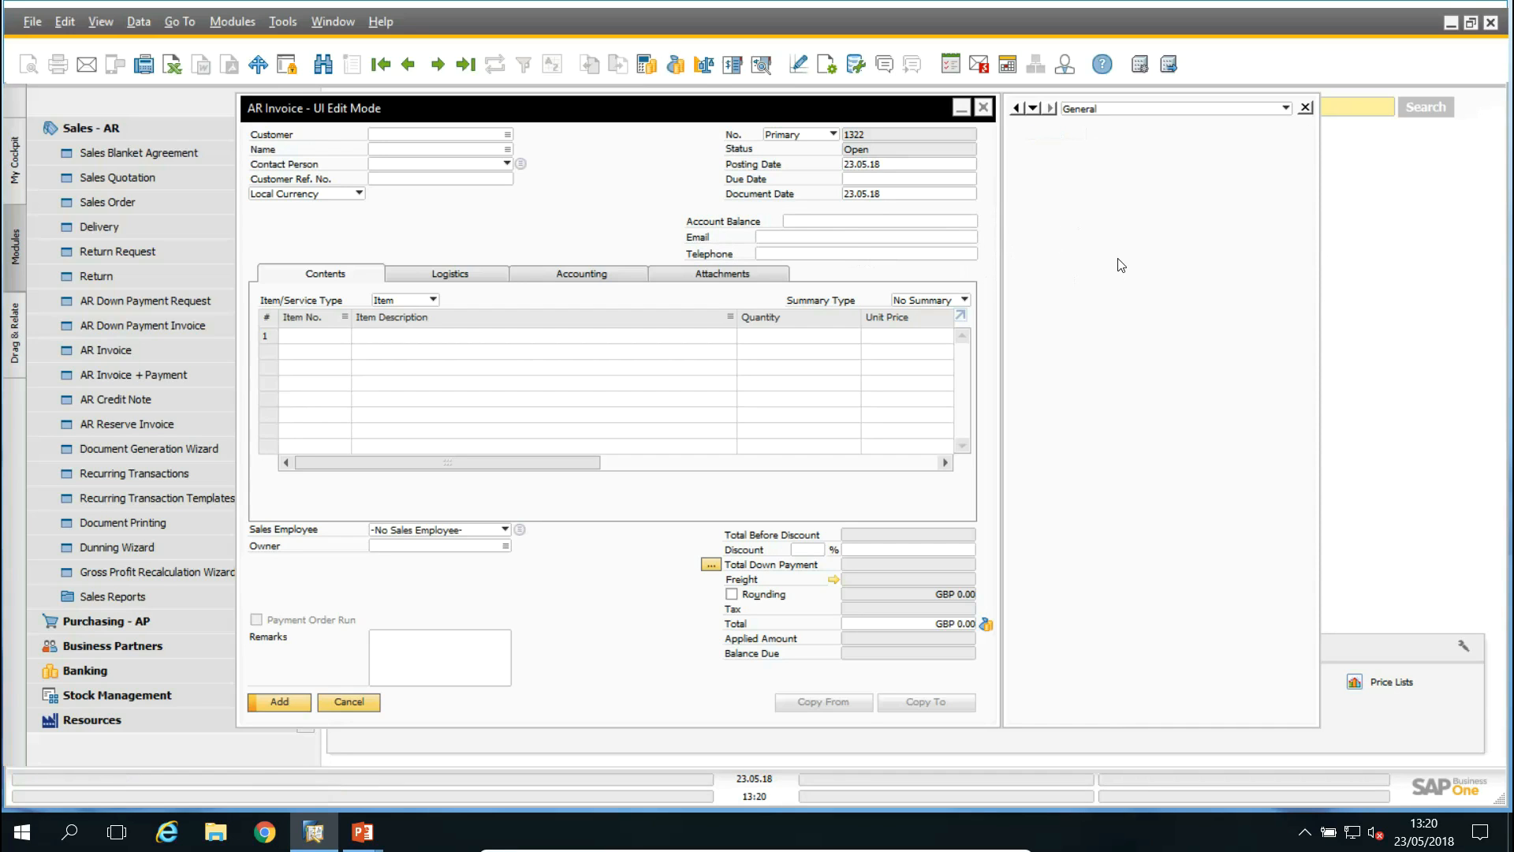
pyautogui.rightClick(598, 180)
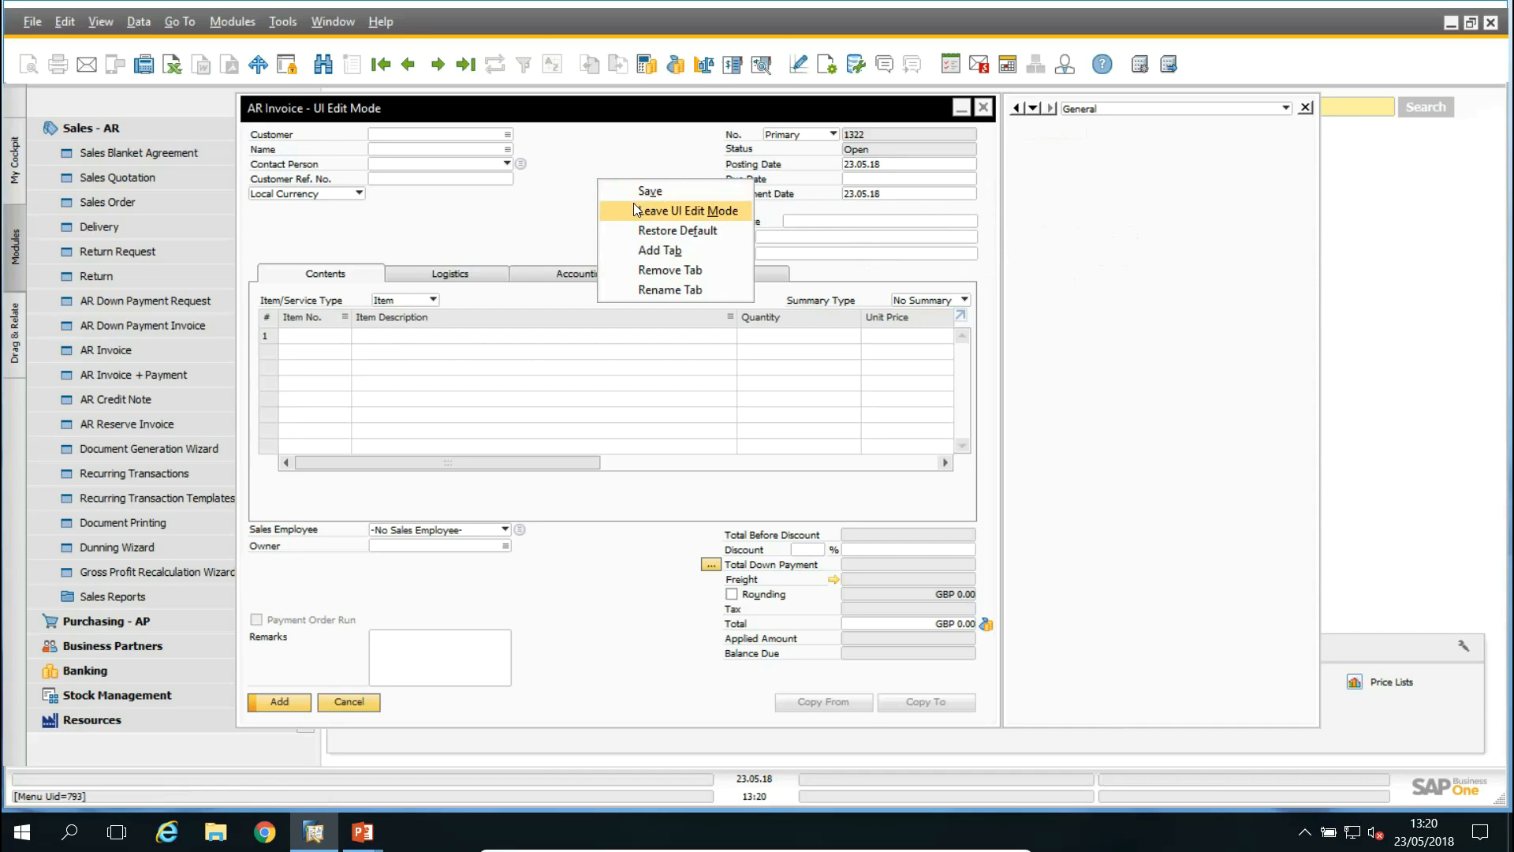
pyautogui.click(637, 195)
pyautogui.rightClick(613, 192)
pyautogui.click(669, 227)
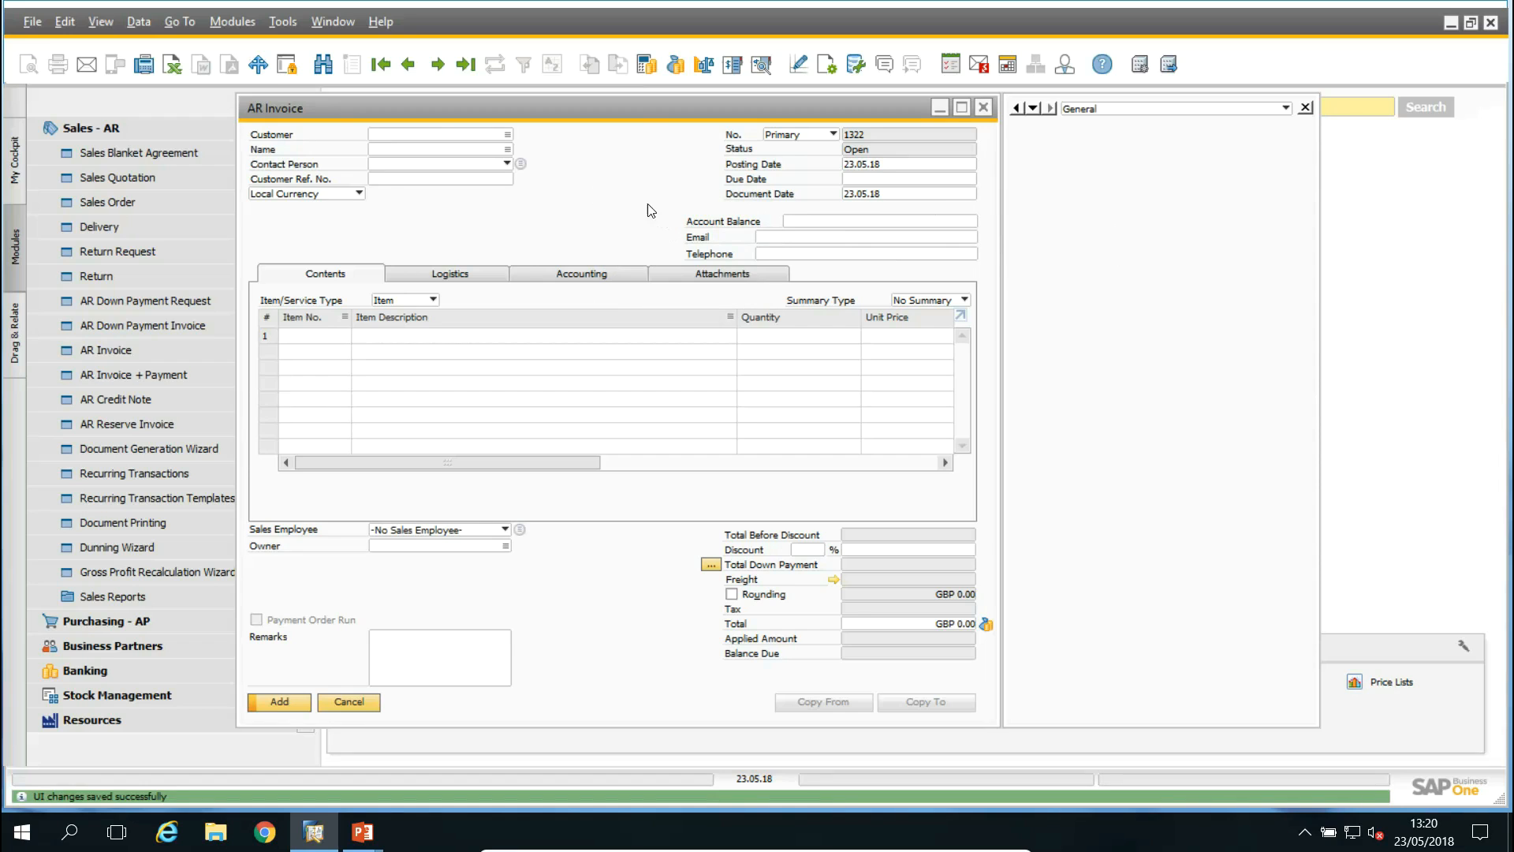
# Choose Maxi-Teq as the invoice's customer and check the account balance in its master data
pyautogui.click(460, 135)
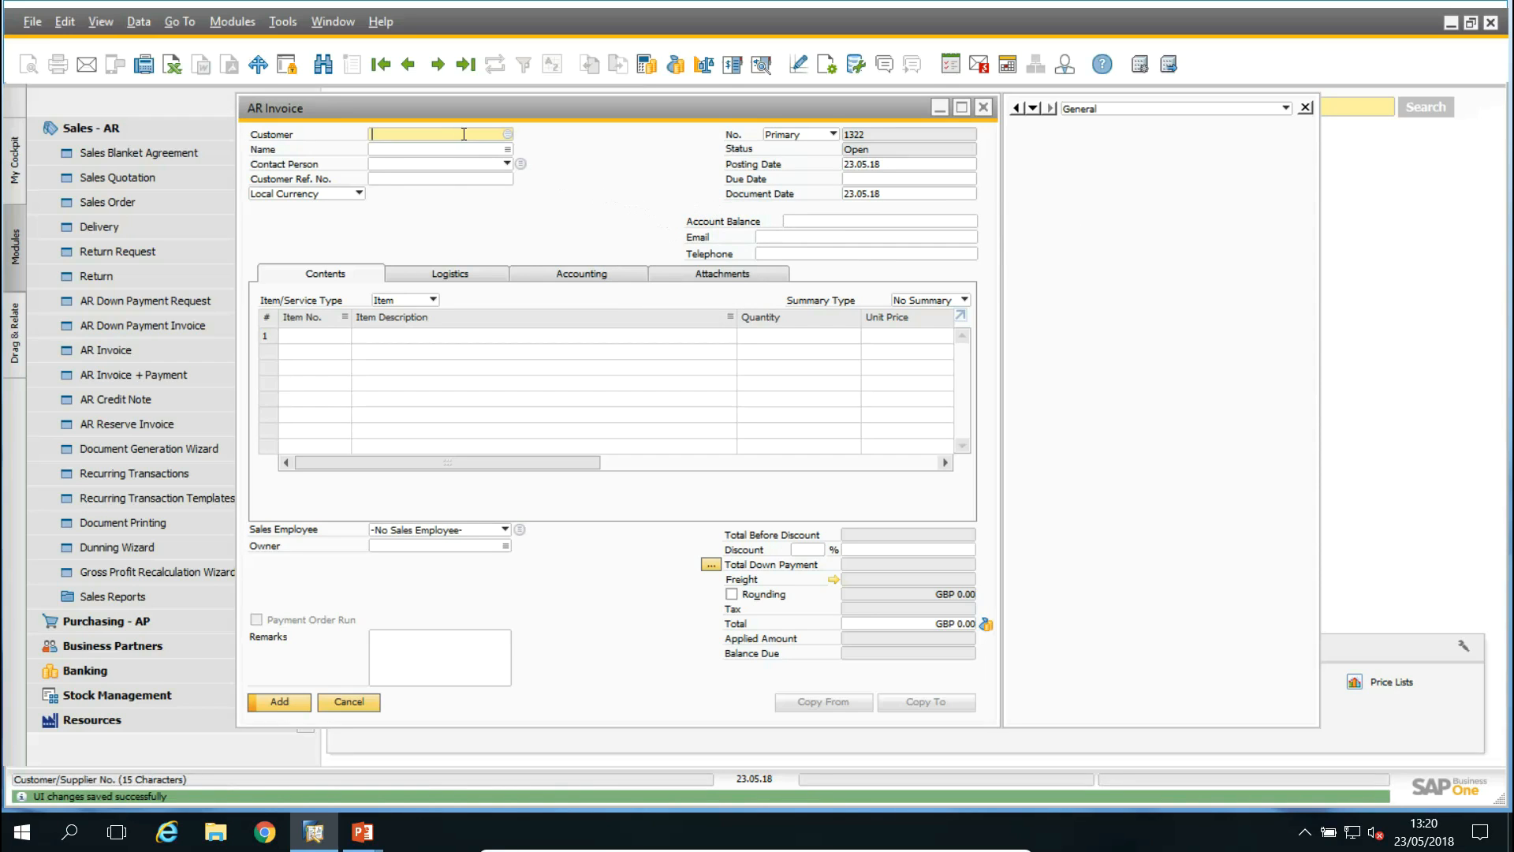
pyautogui.click(508, 134)
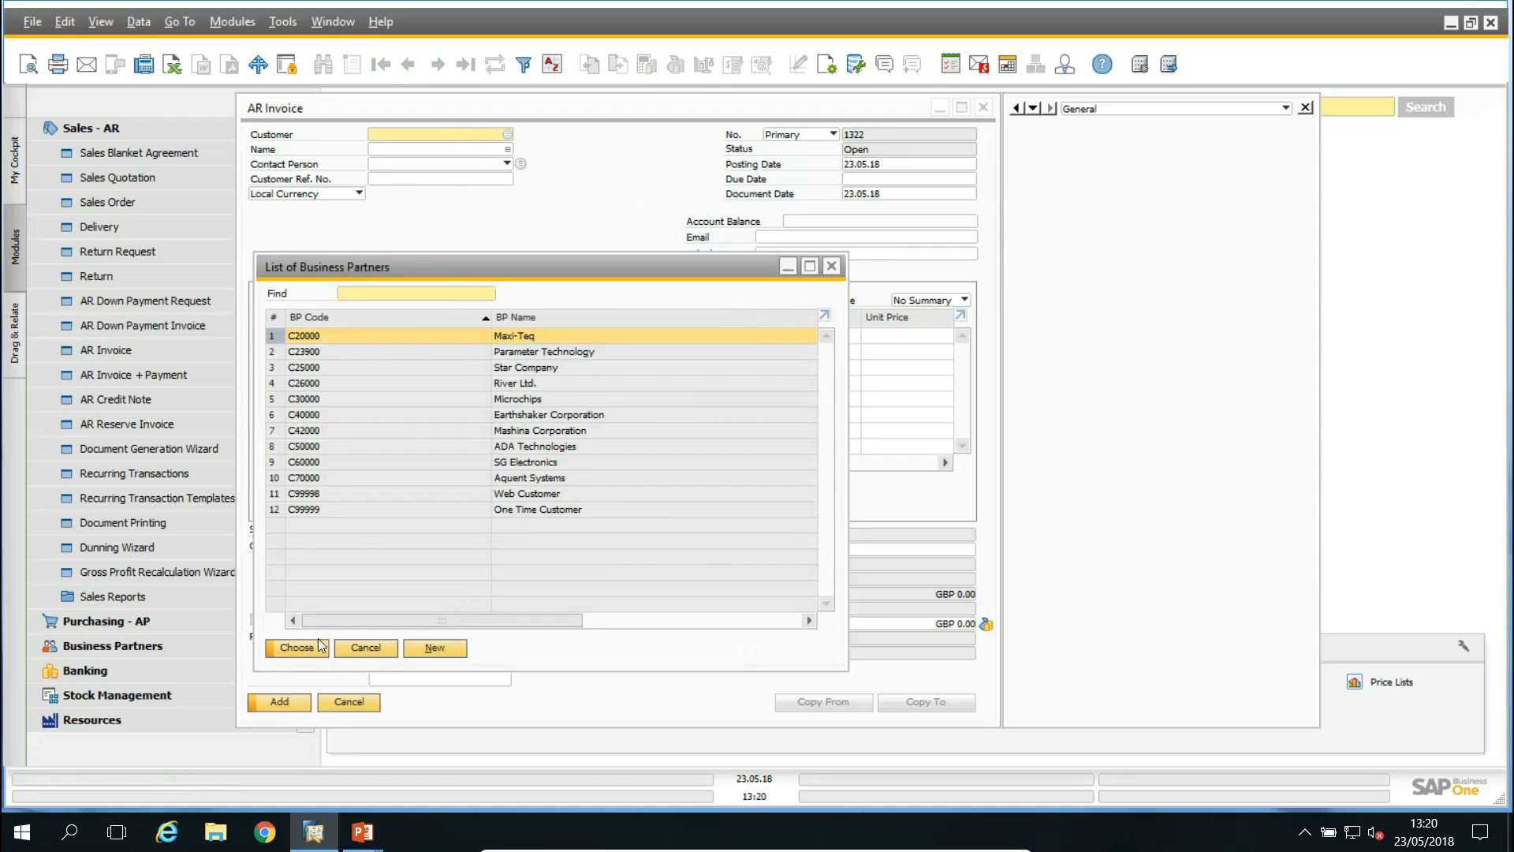
pyautogui.click(297, 647)
pyautogui.click(575, 442)
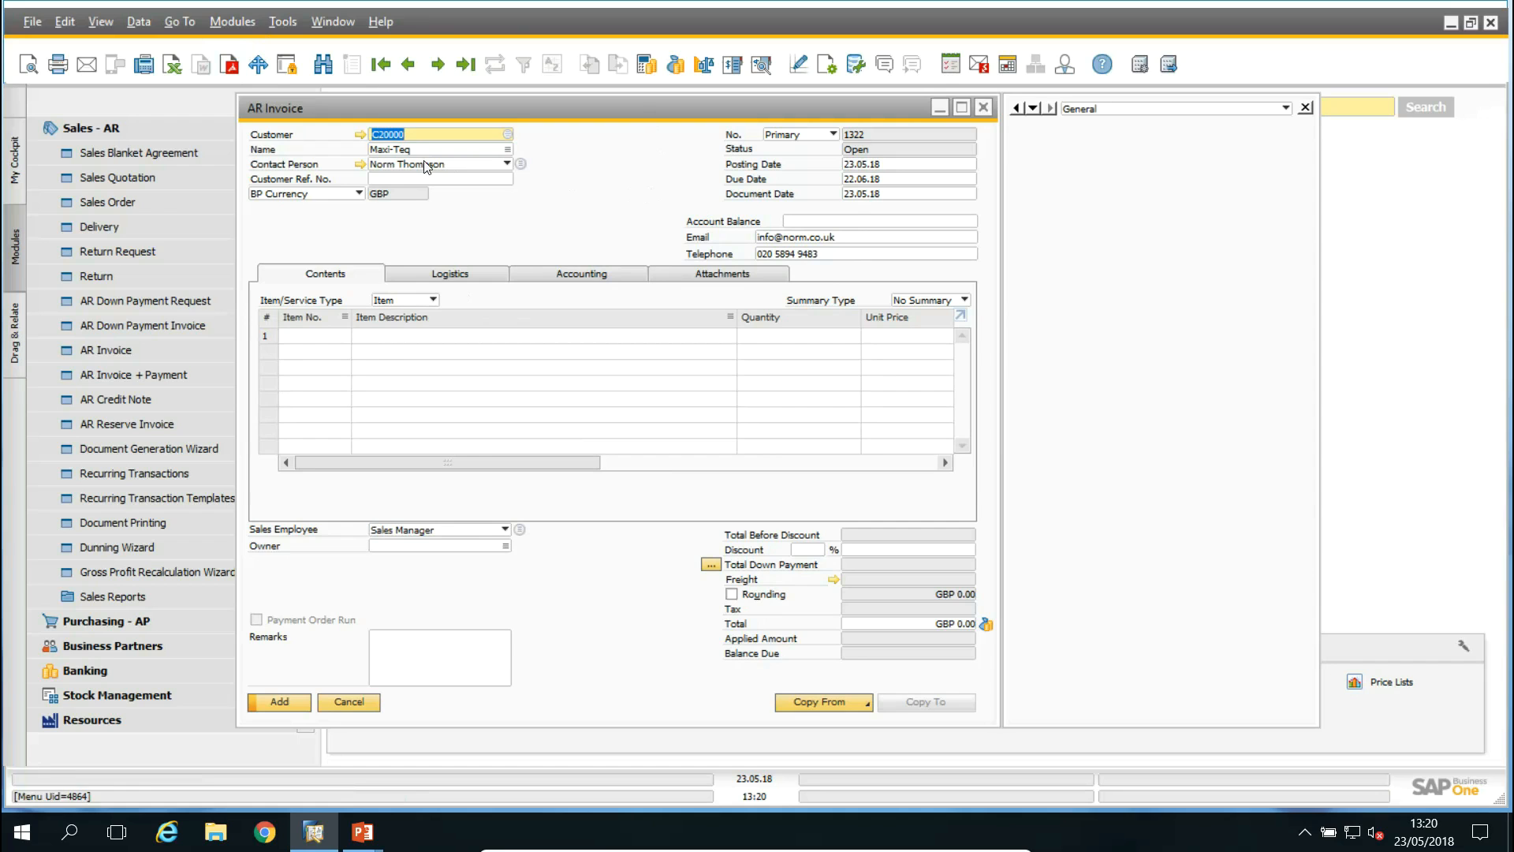
pyautogui.click(360, 137)
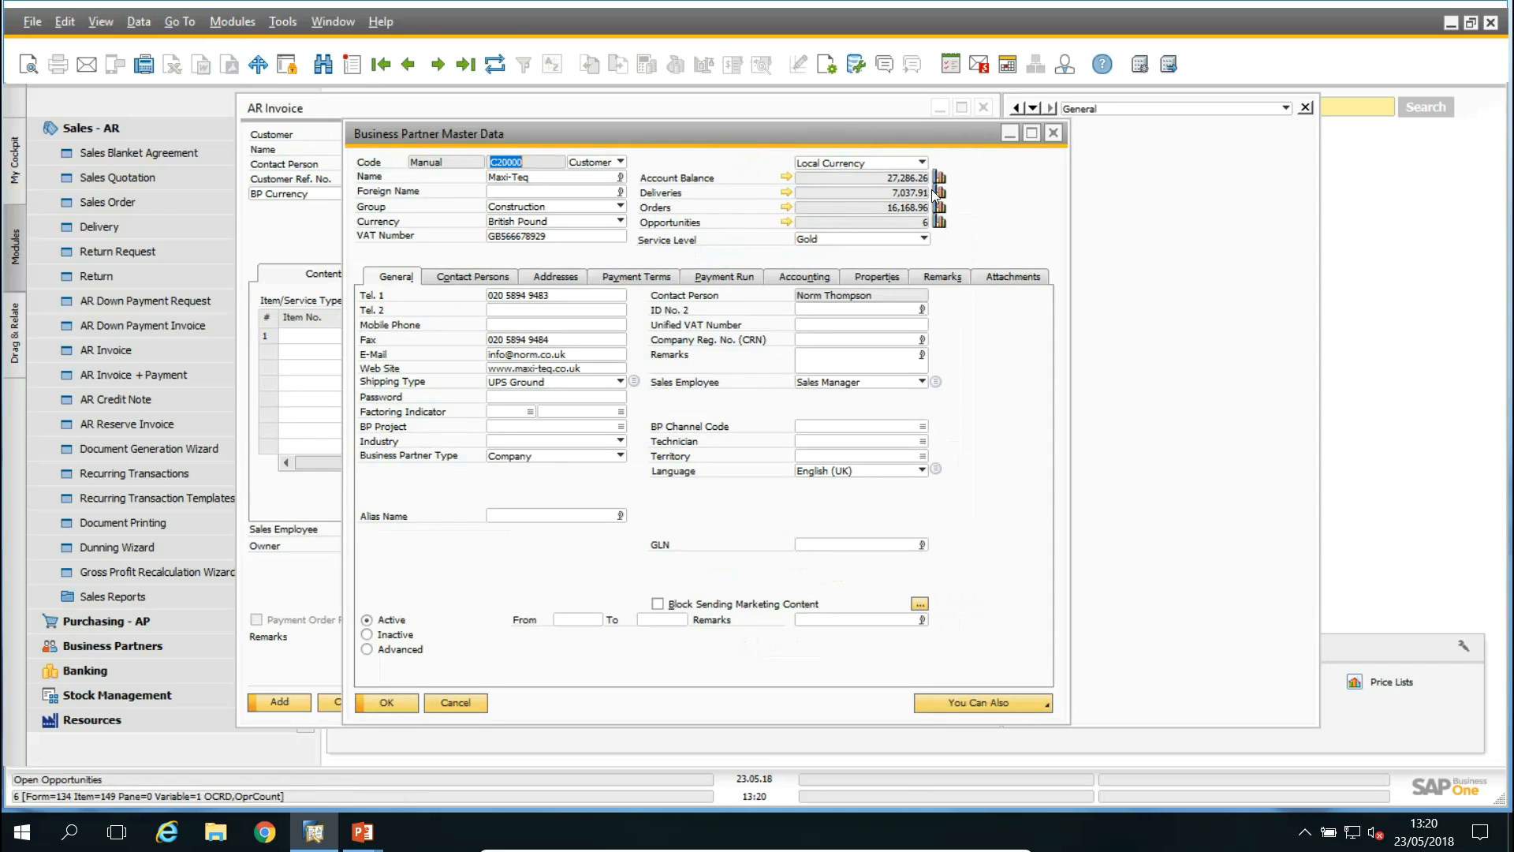
pyautogui.click(1054, 134)
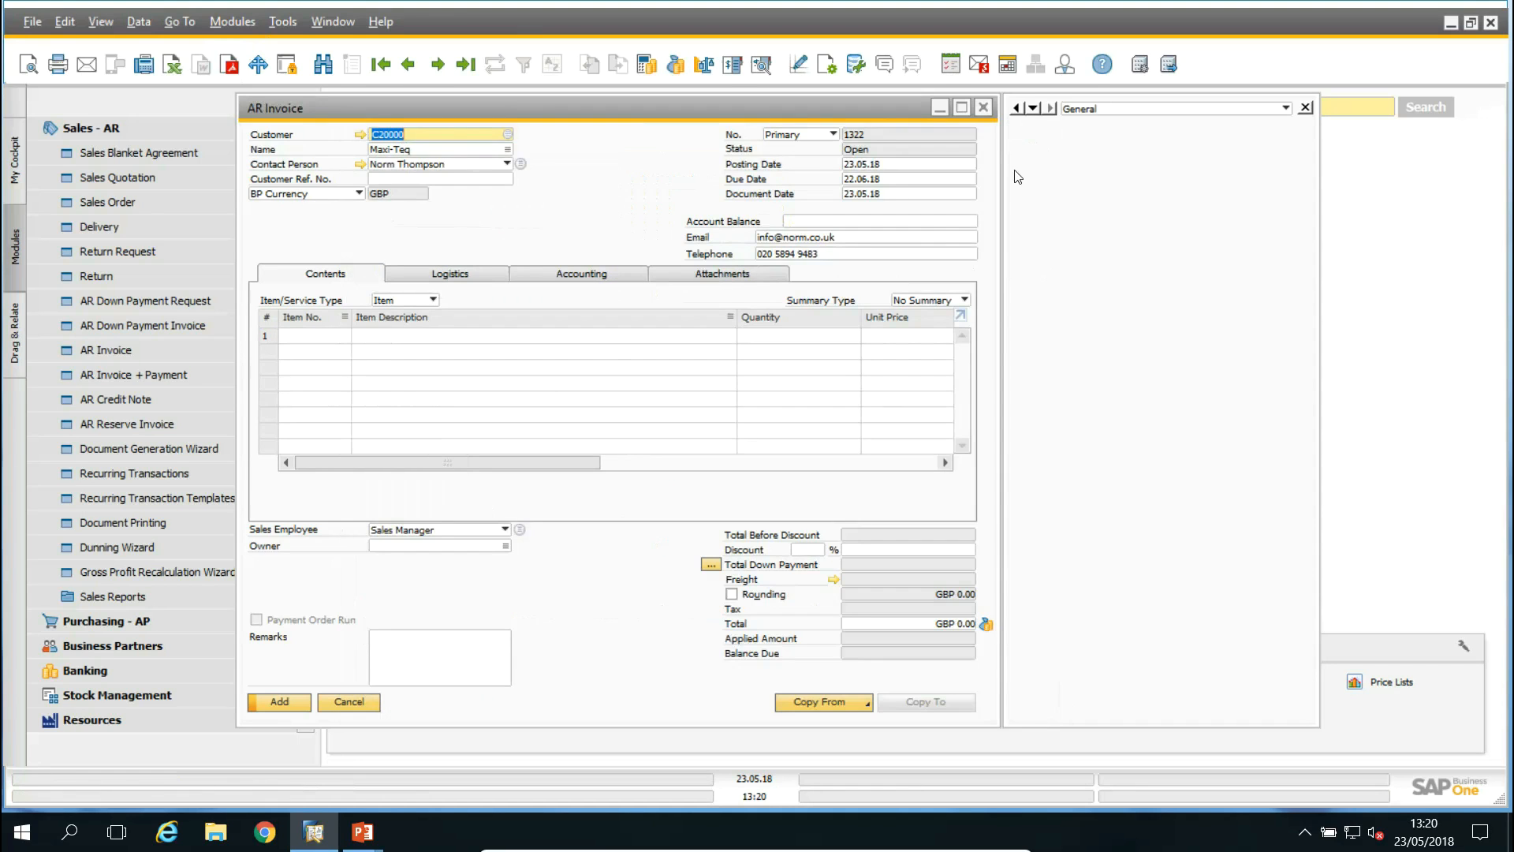
# Set up the Account Balance field to search by saved query, choosing Account Balance Formatted Search from the General category
pyautogui.click(820, 220)
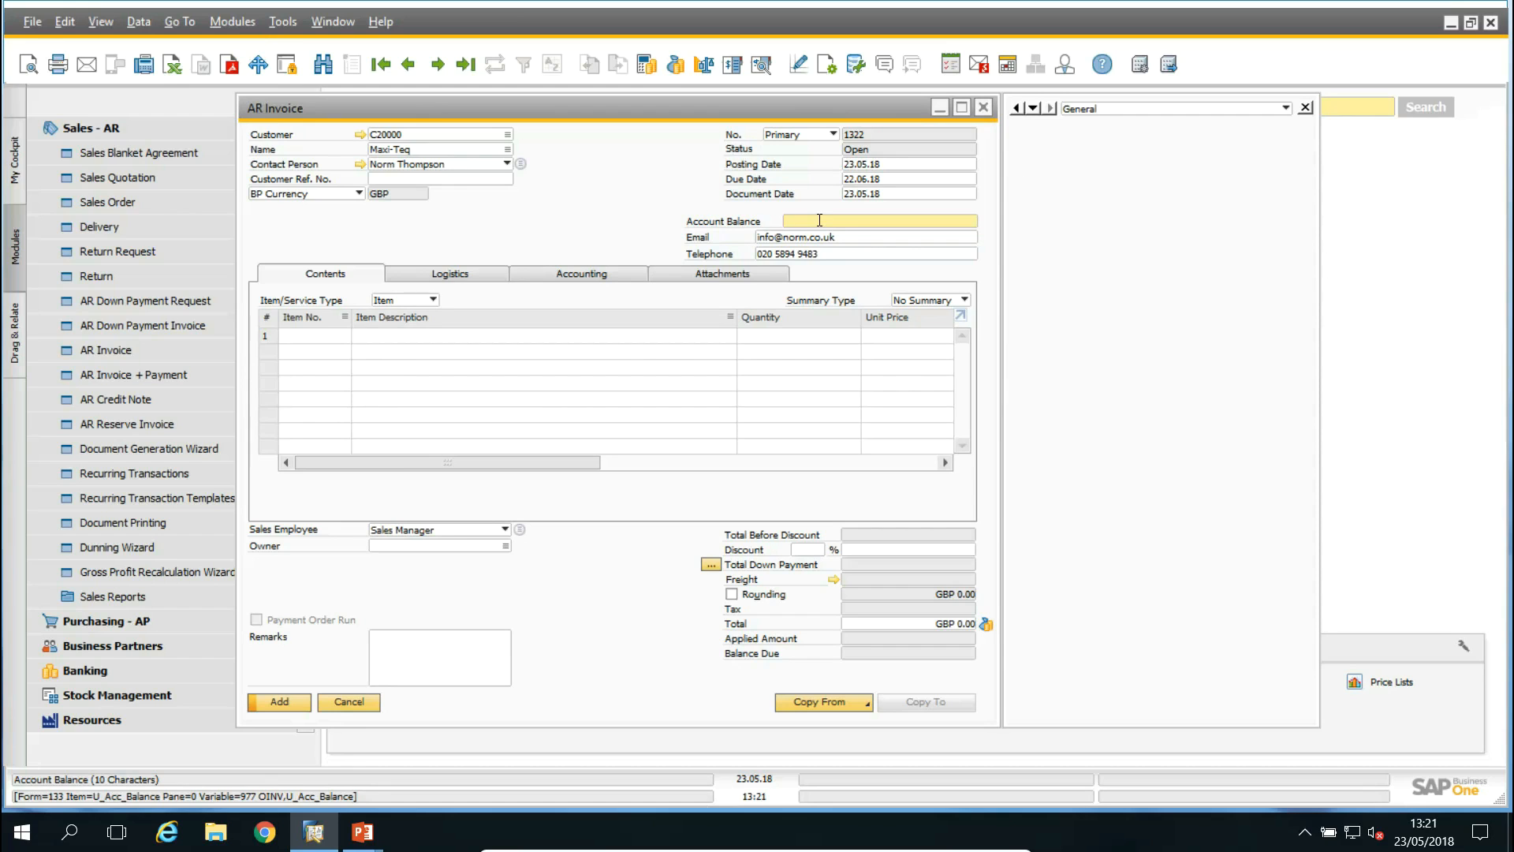
pyautogui.click(281, 23)
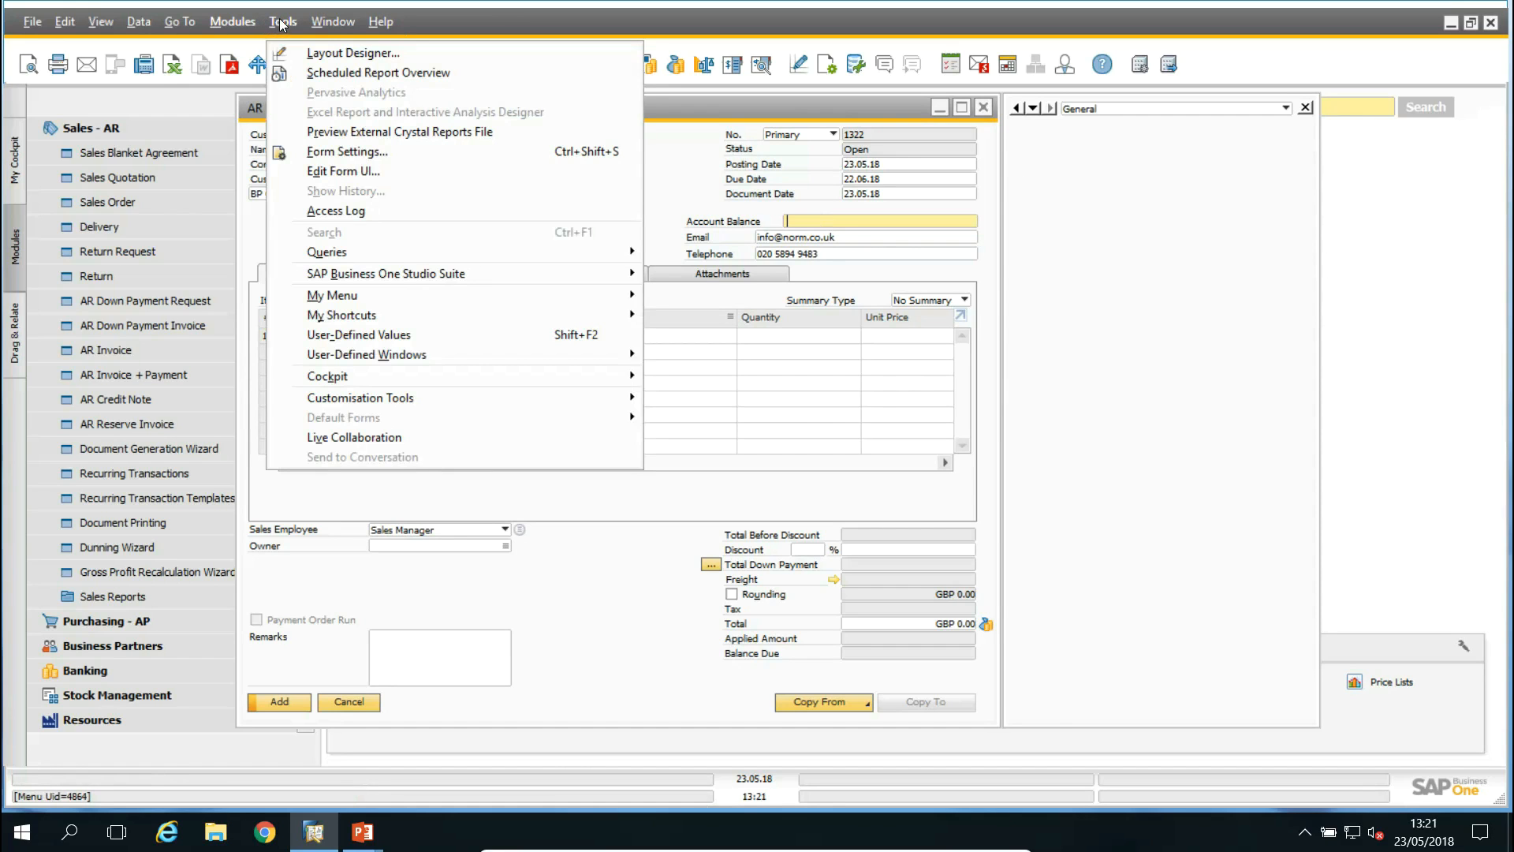
pyautogui.moveTo(409, 401)
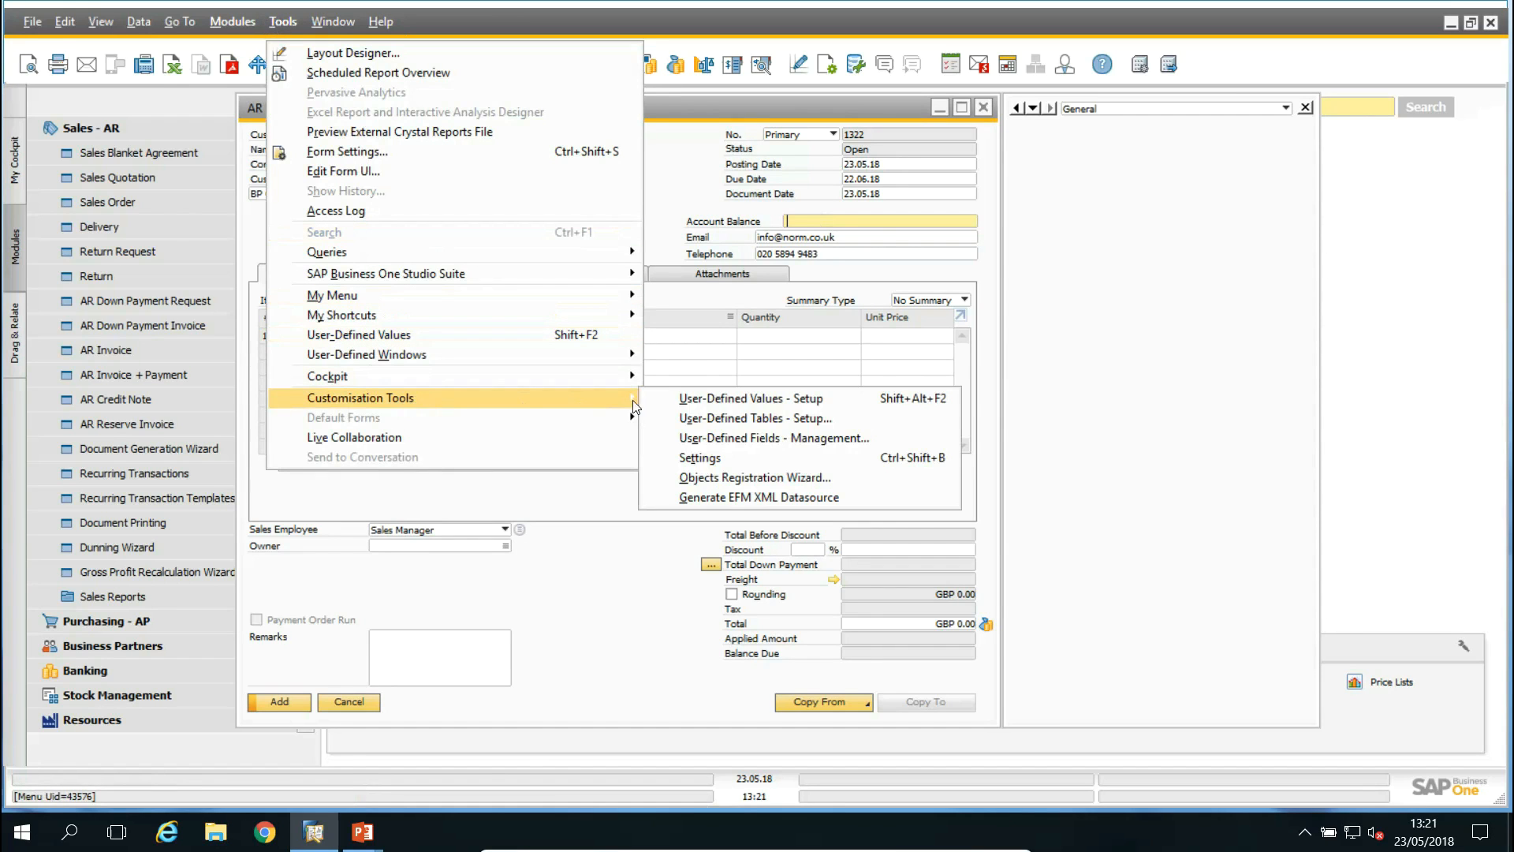
pyautogui.click(745, 407)
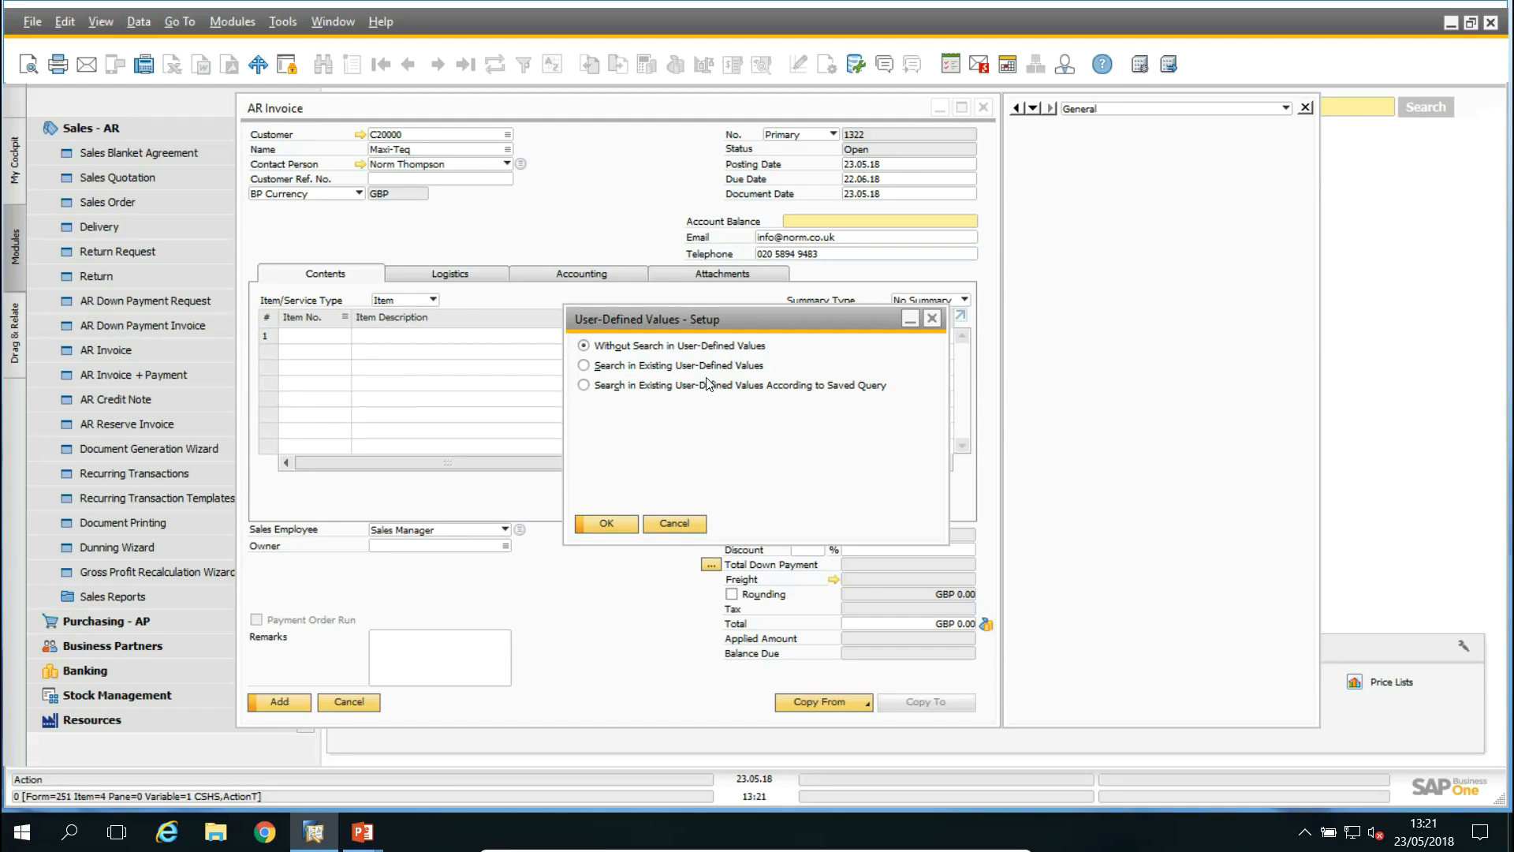
pyautogui.click(699, 366)
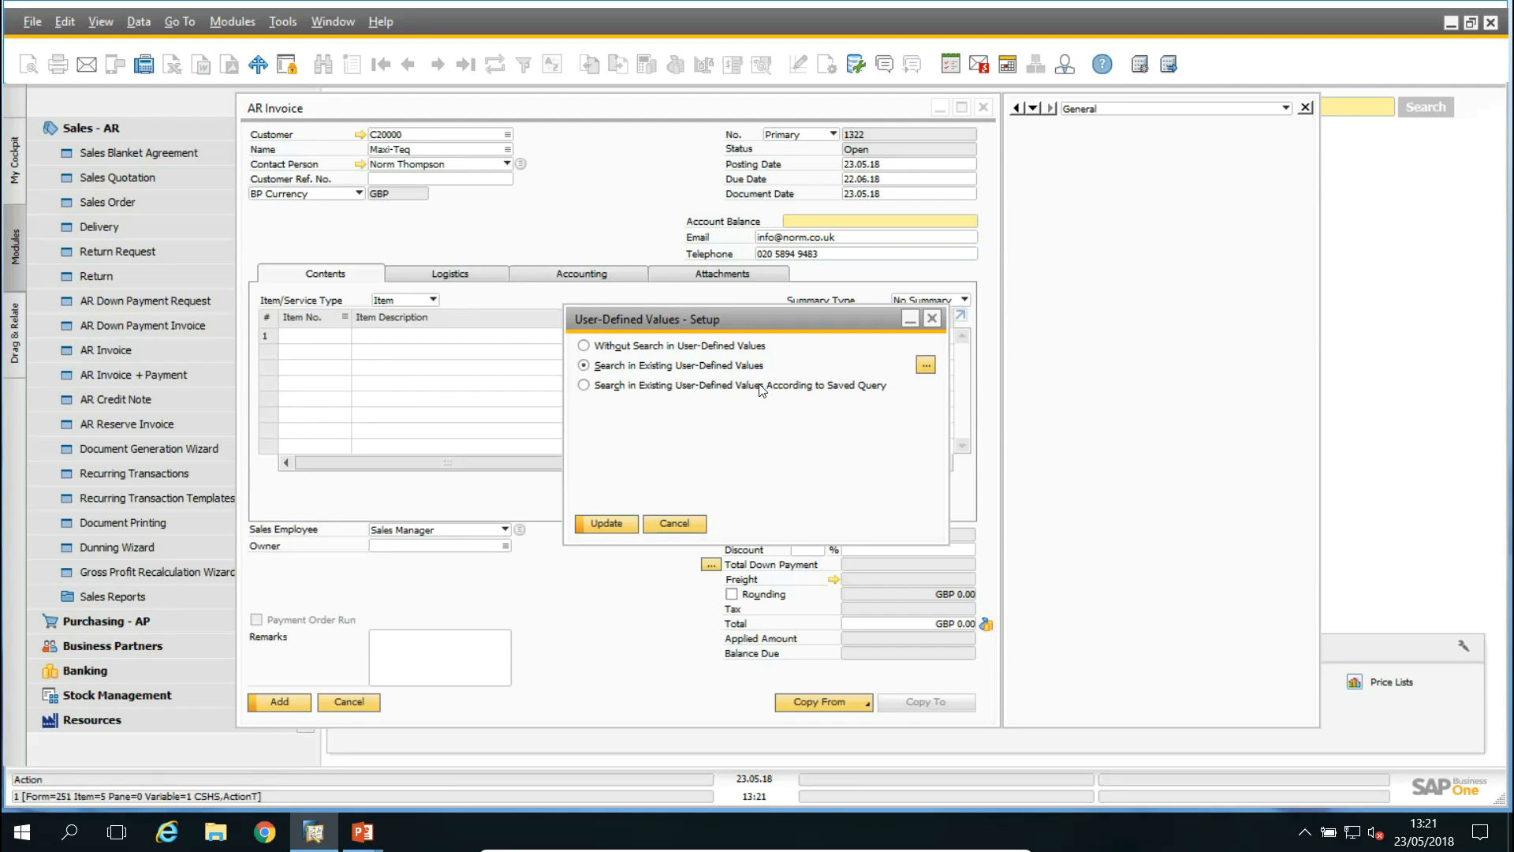
pyautogui.click(740, 385)
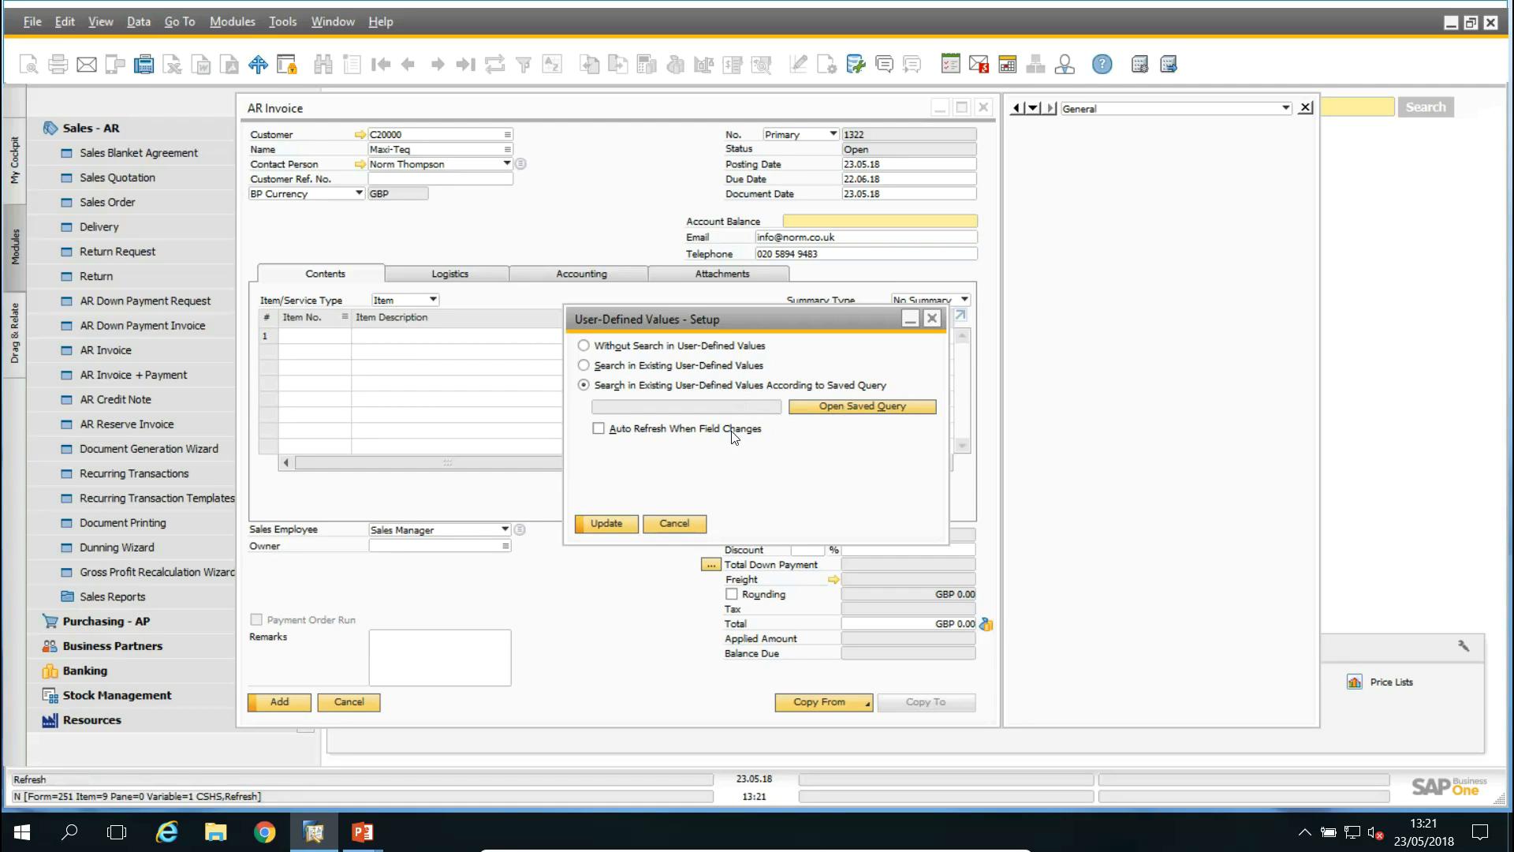
pyautogui.click(862, 405)
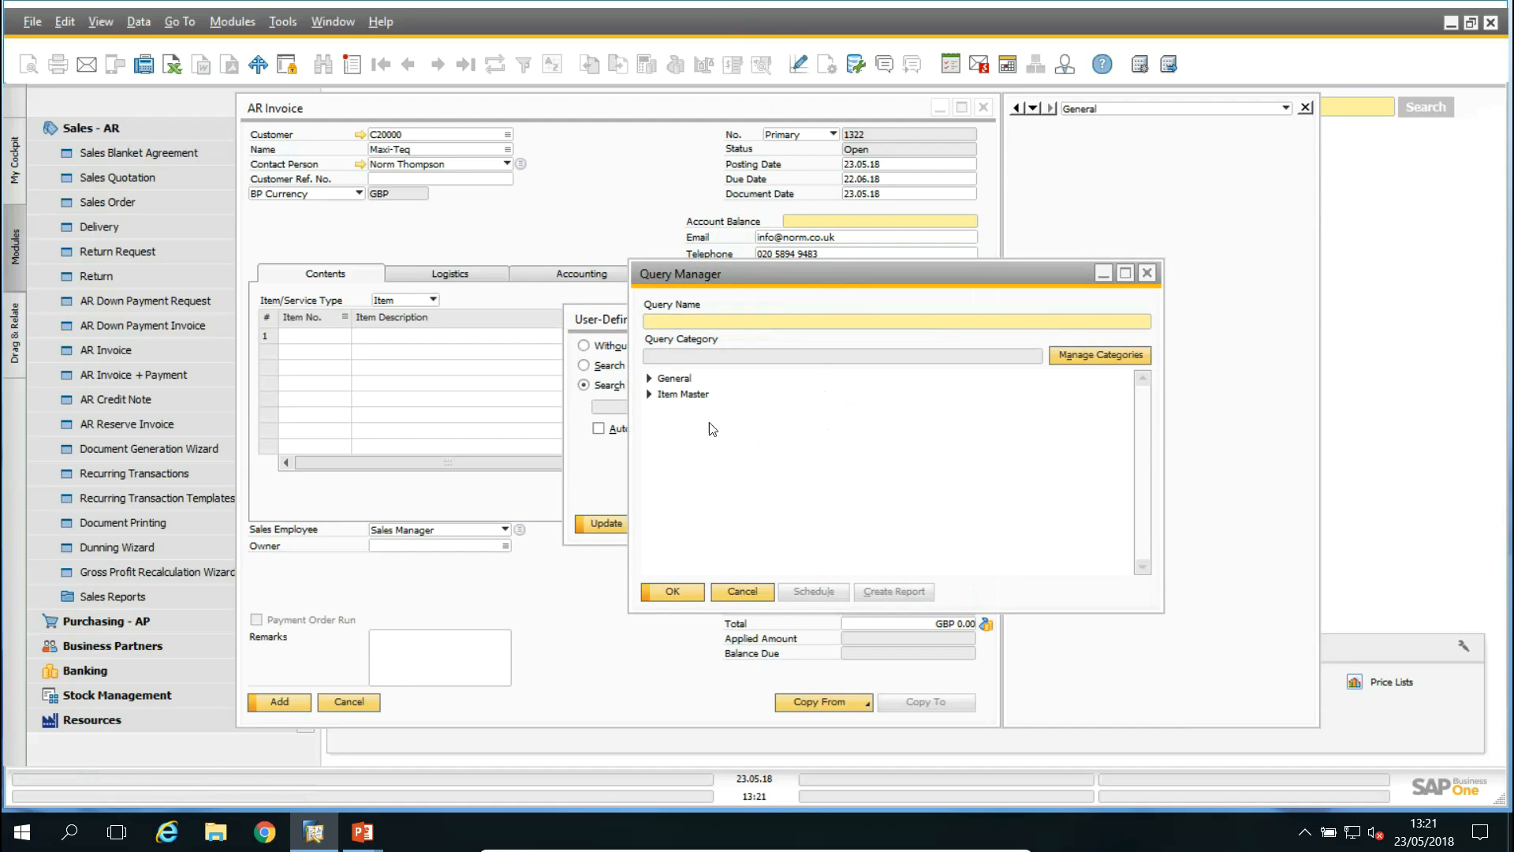
pyautogui.click(675, 379)
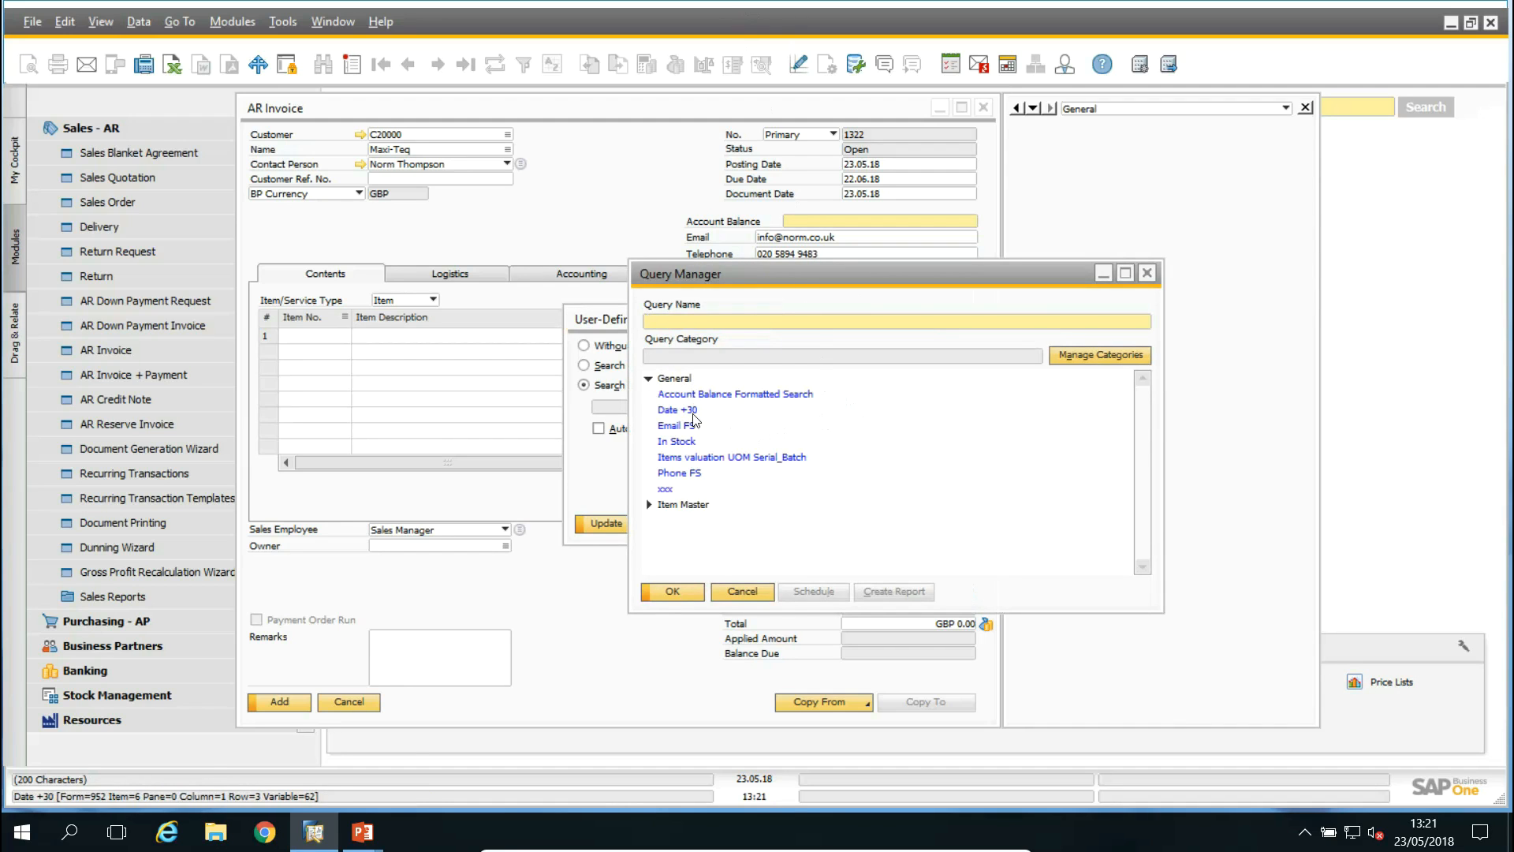
pyautogui.doubleClick(746, 395)
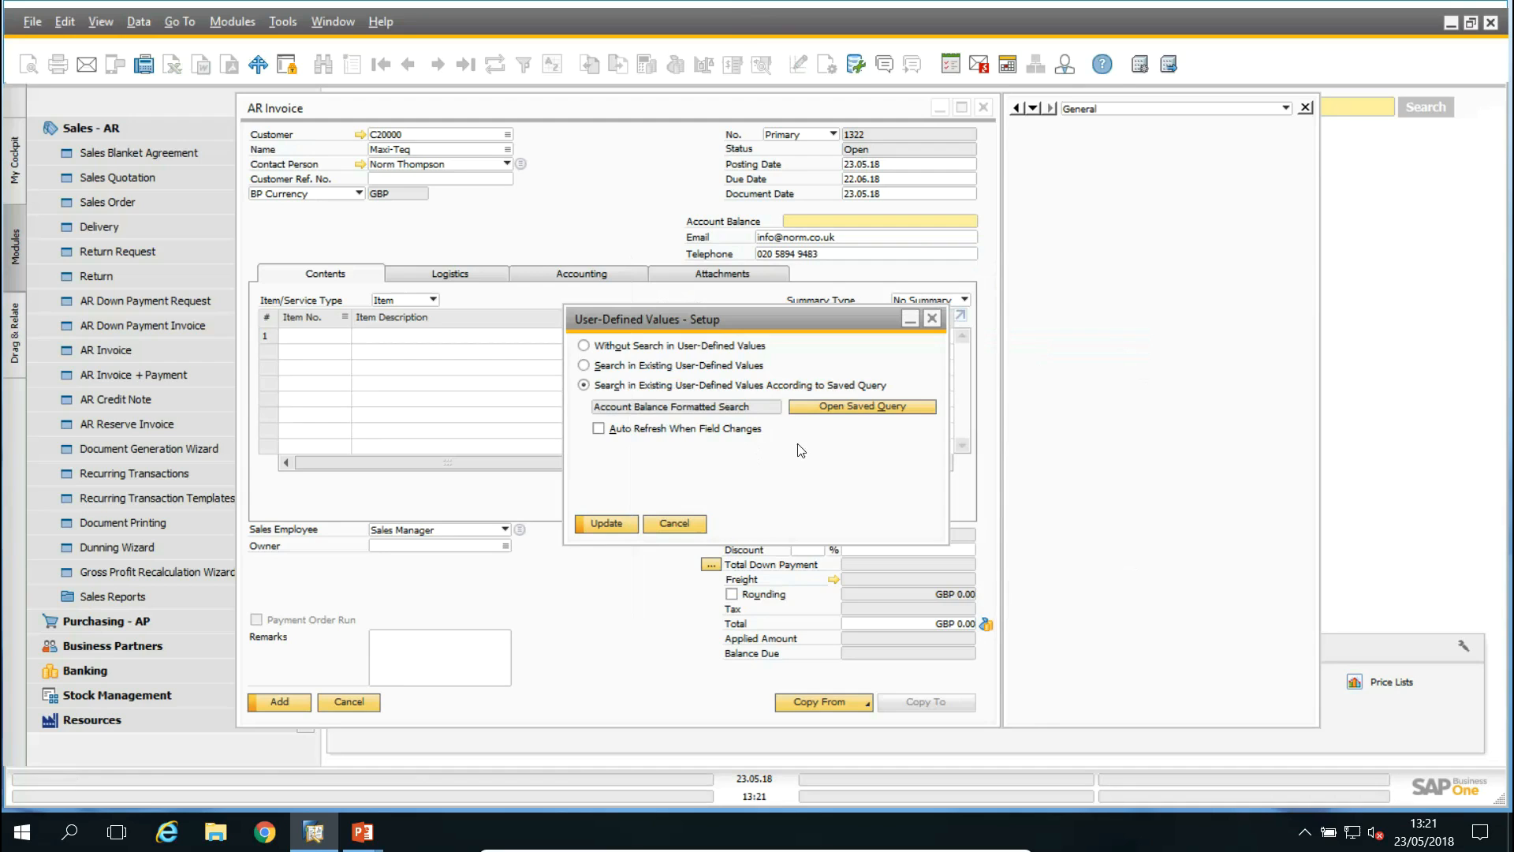
# Open Account Balance Formatted Search in the Query Manager, examine its SQL statement, and close the query windows
pyautogui.click(857, 65)
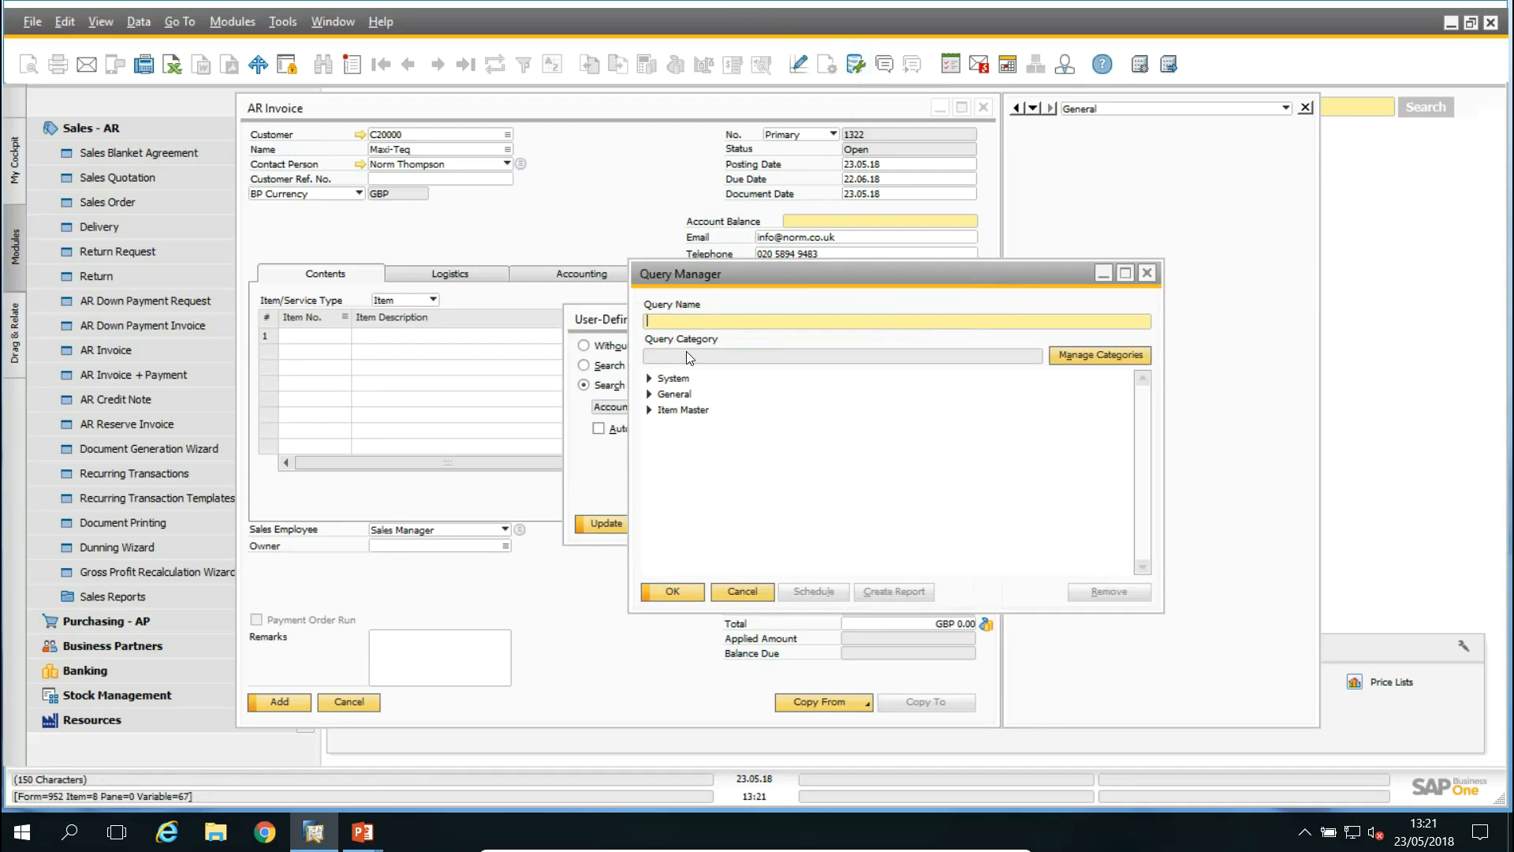
pyautogui.click(650, 395)
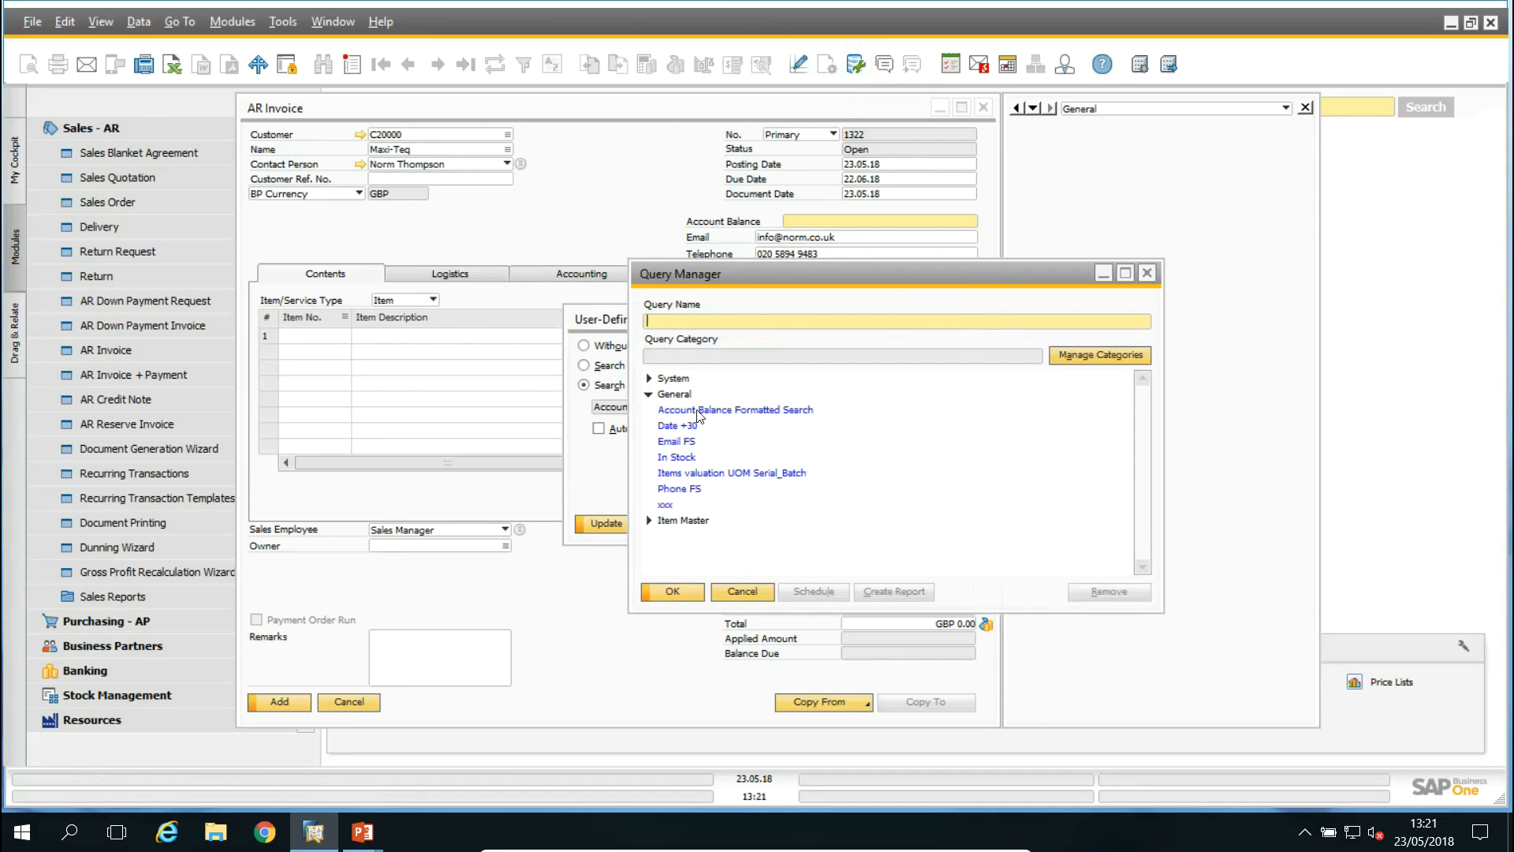
pyautogui.doubleClick(757, 412)
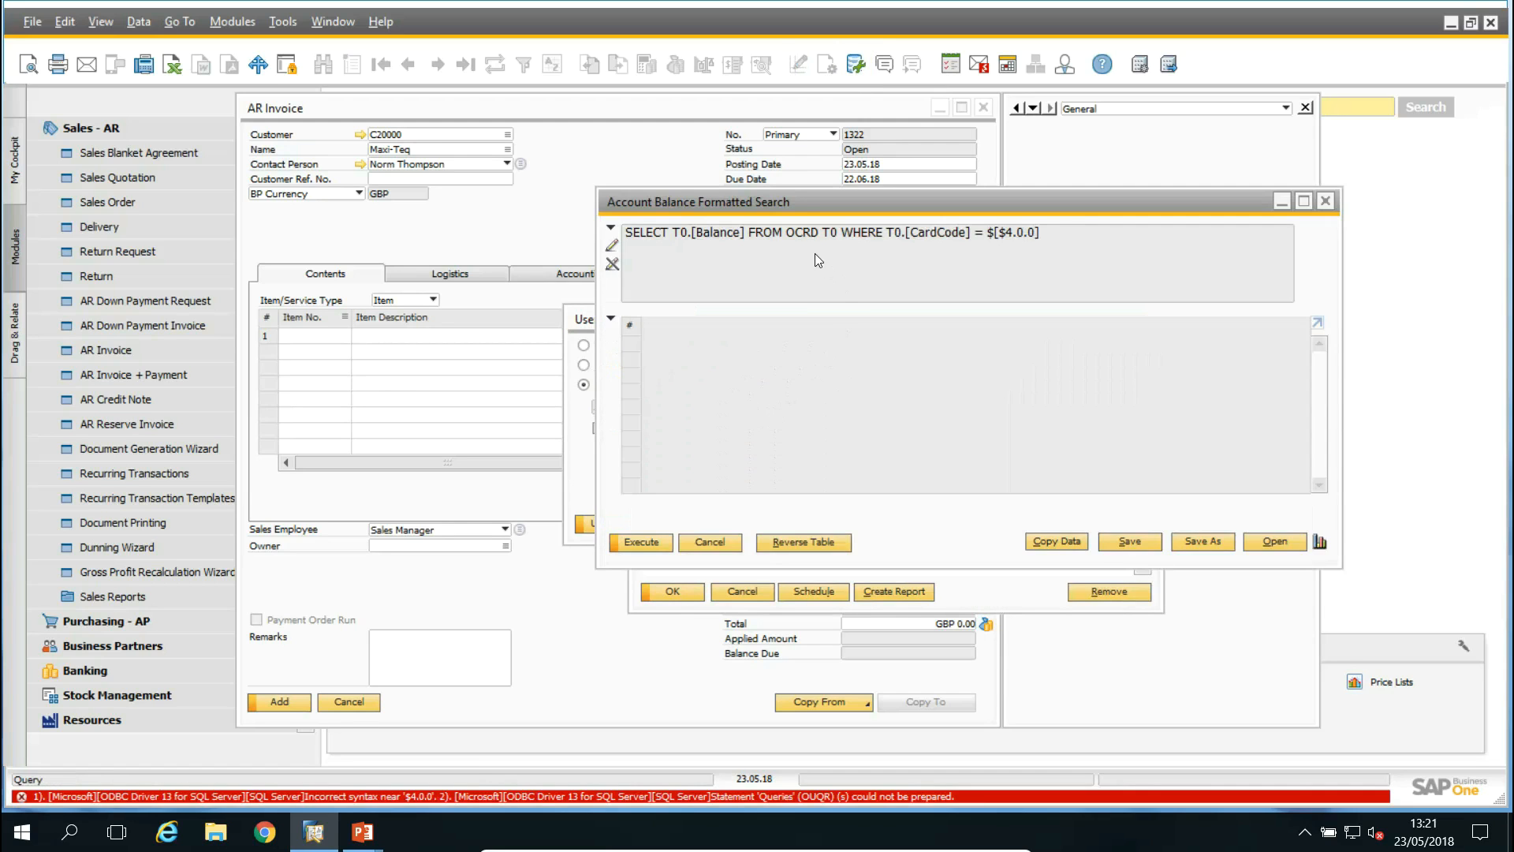
pyautogui.moveTo(765, 206); pyautogui.dragTo(807, 238)
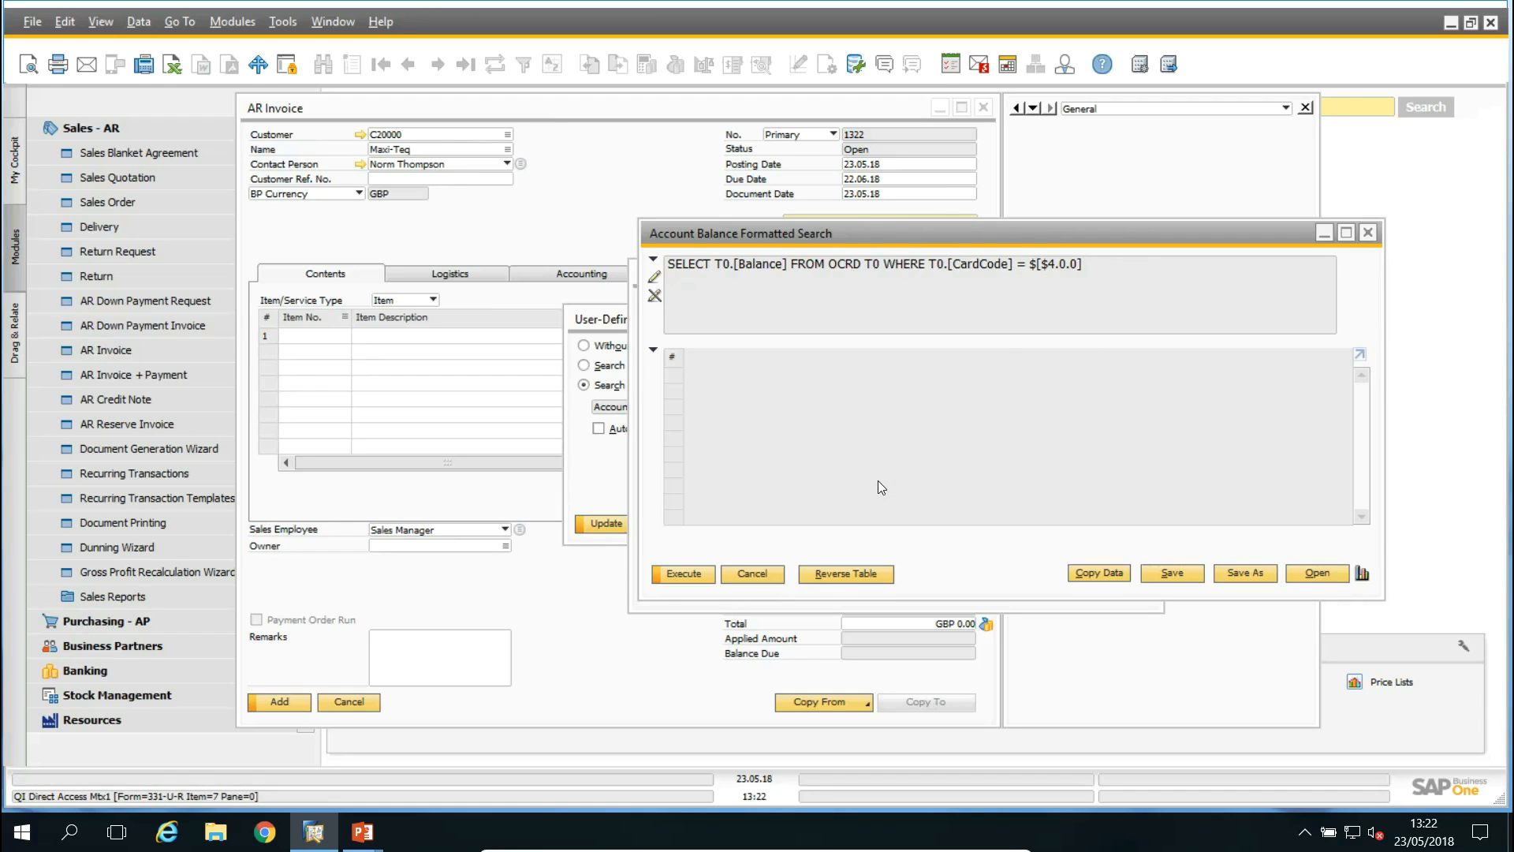
pyautogui.click(752, 573)
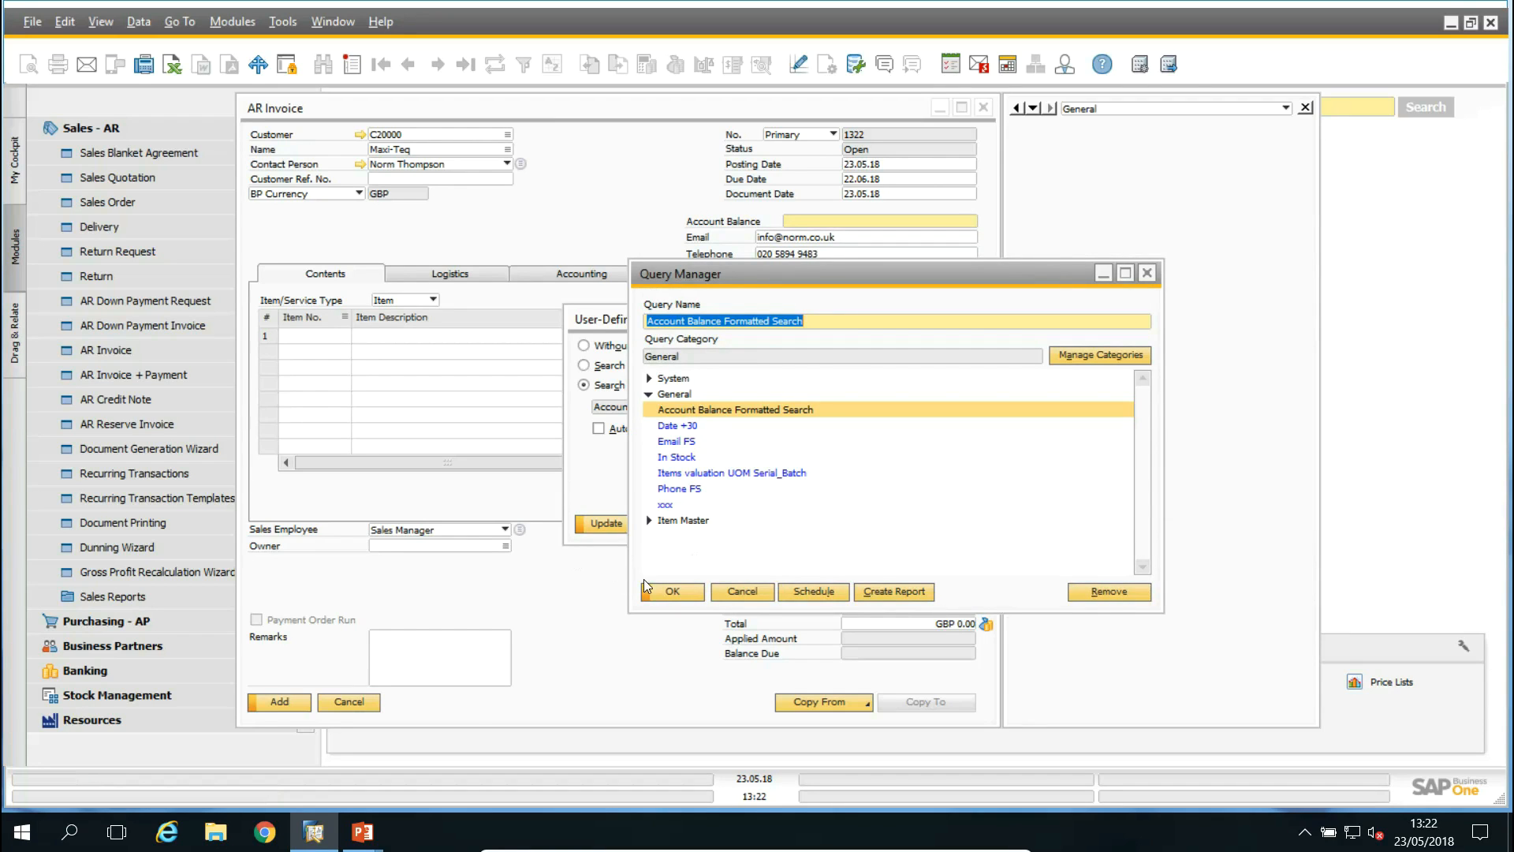
pyautogui.click(673, 591)
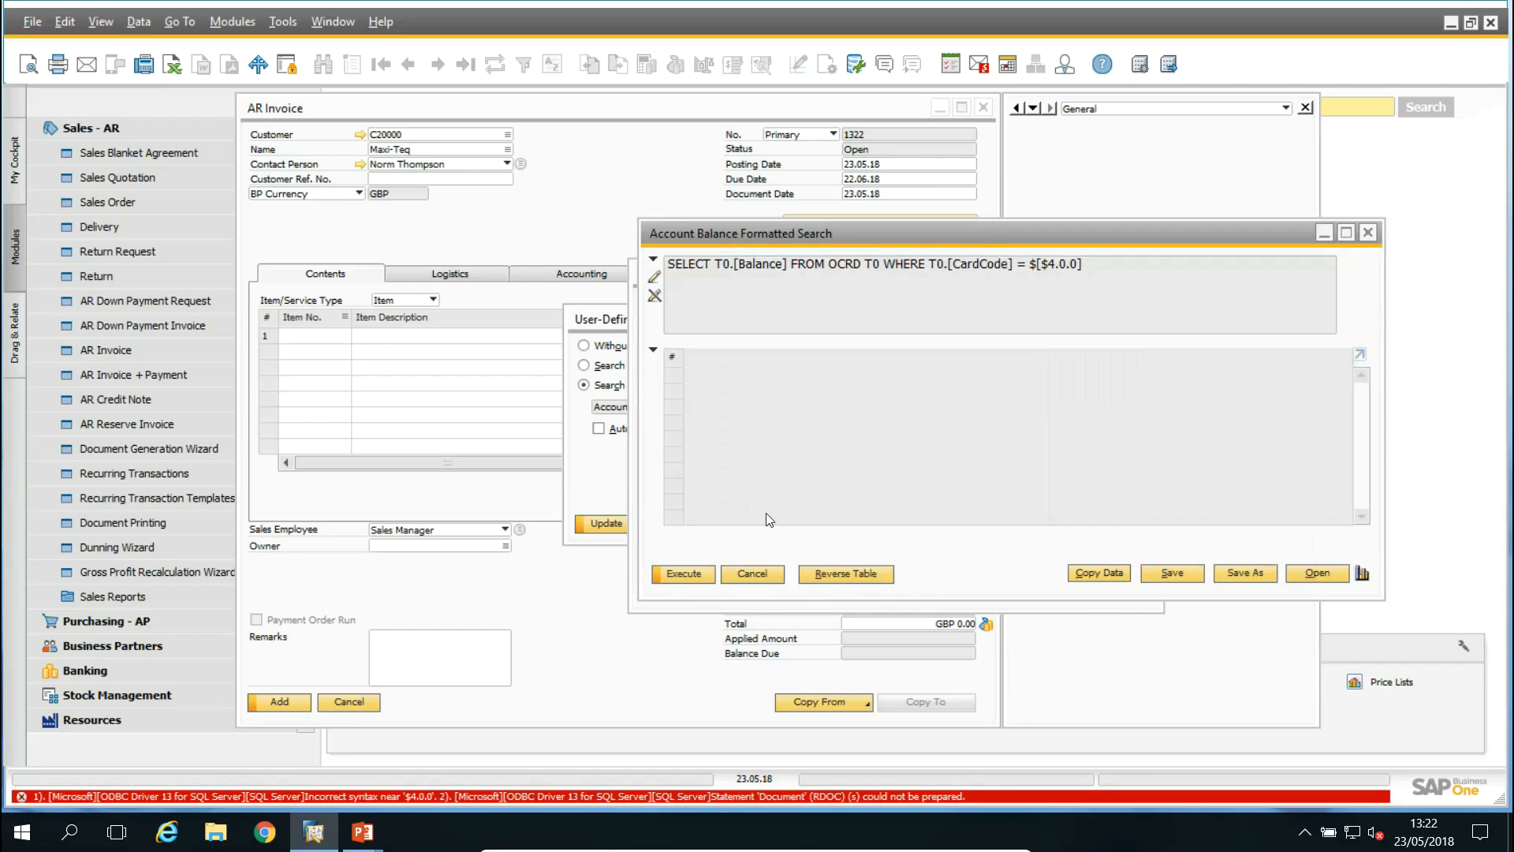
pyautogui.click(762, 574)
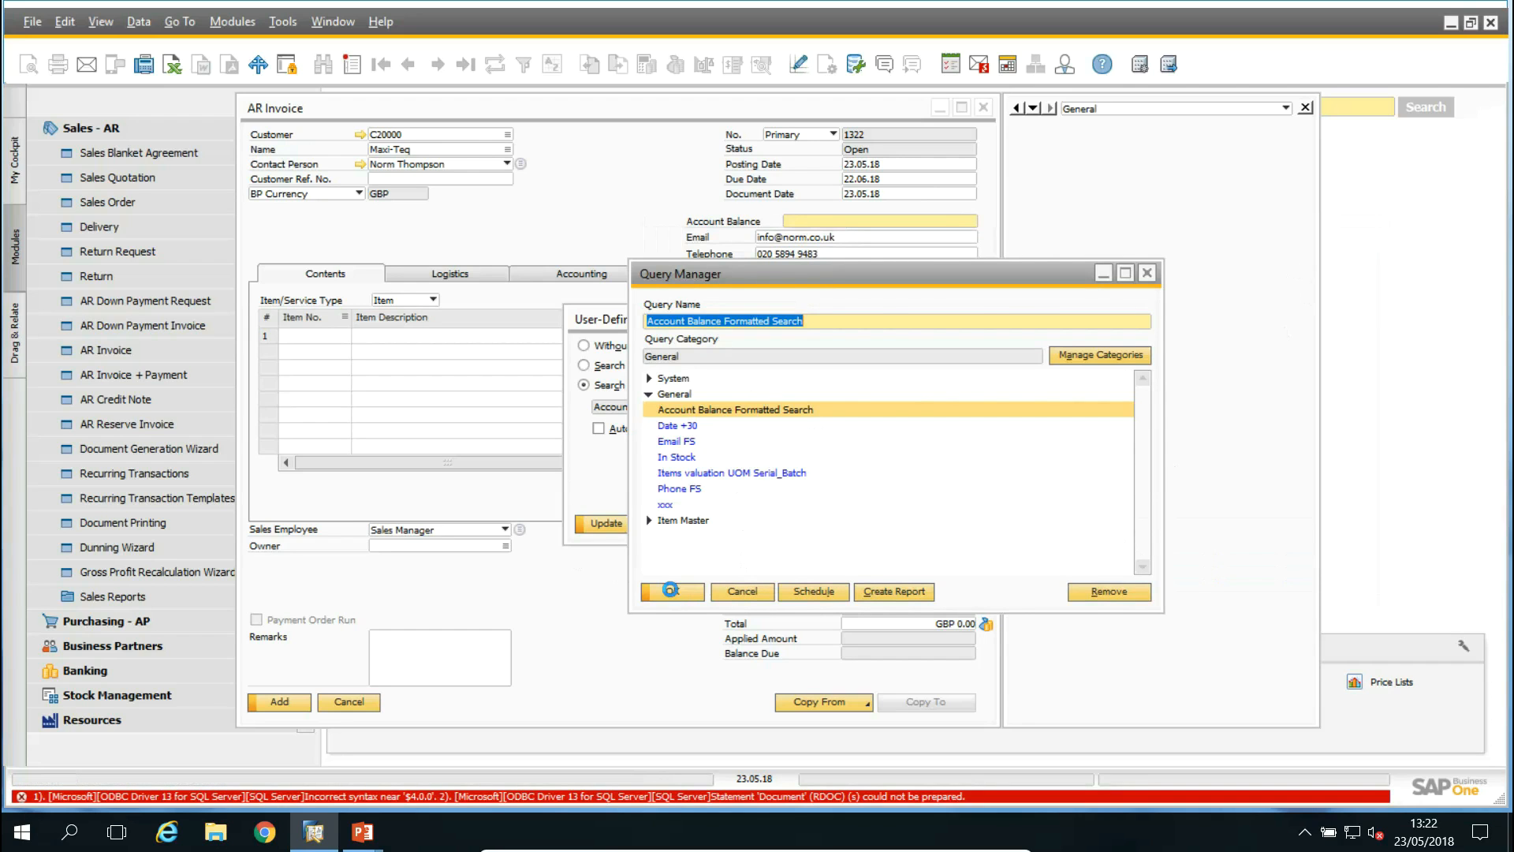
pyautogui.click(672, 591)
pyautogui.click(1369, 235)
pyautogui.click(673, 591)
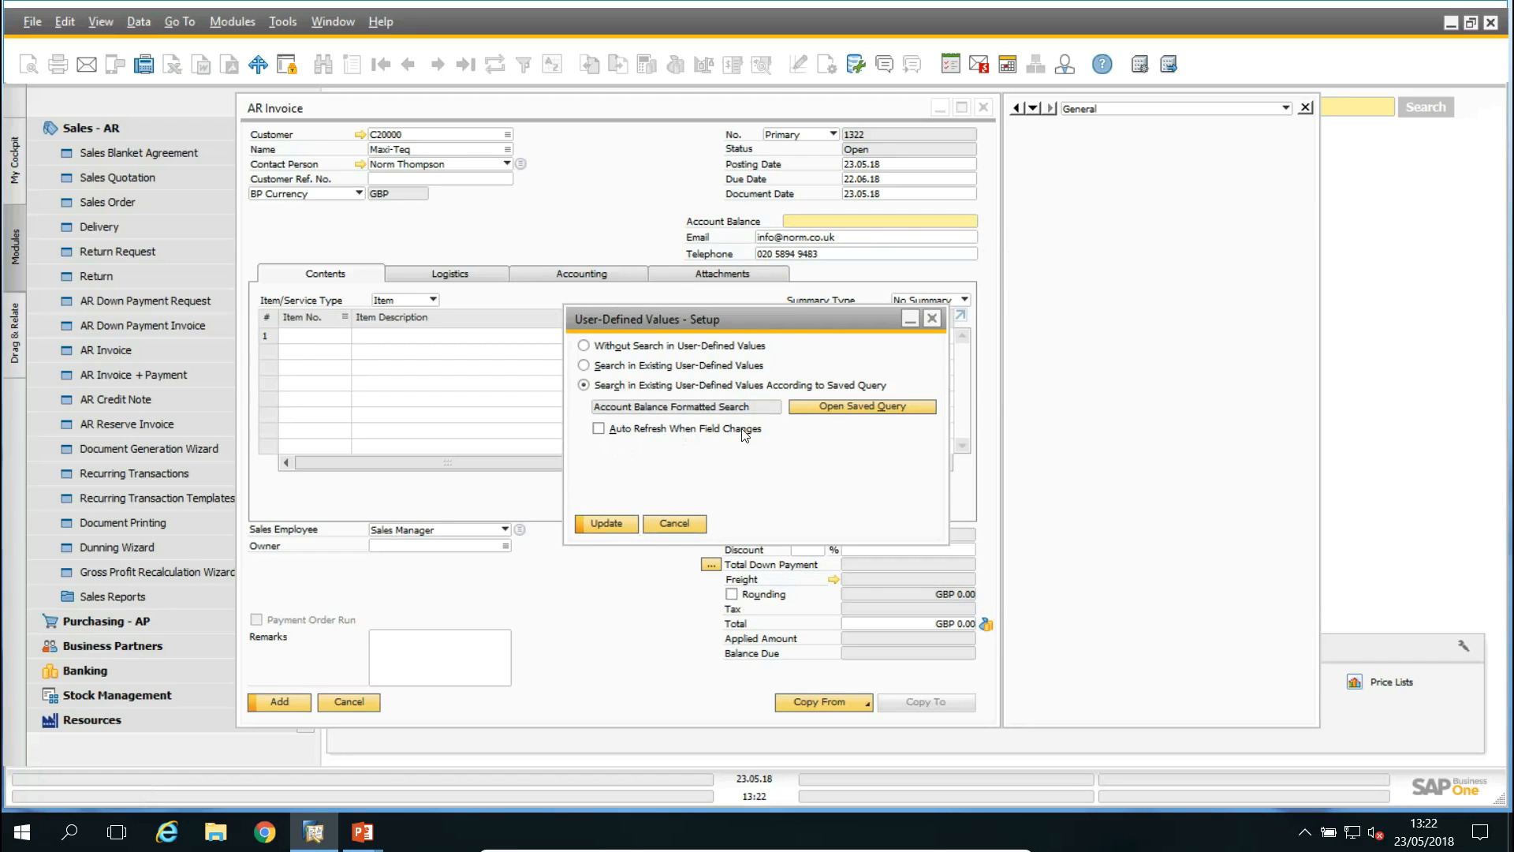
# Save the query assignment and fill Account Balance from it, checking the value against the customer's master data
pyautogui.click(605, 524)
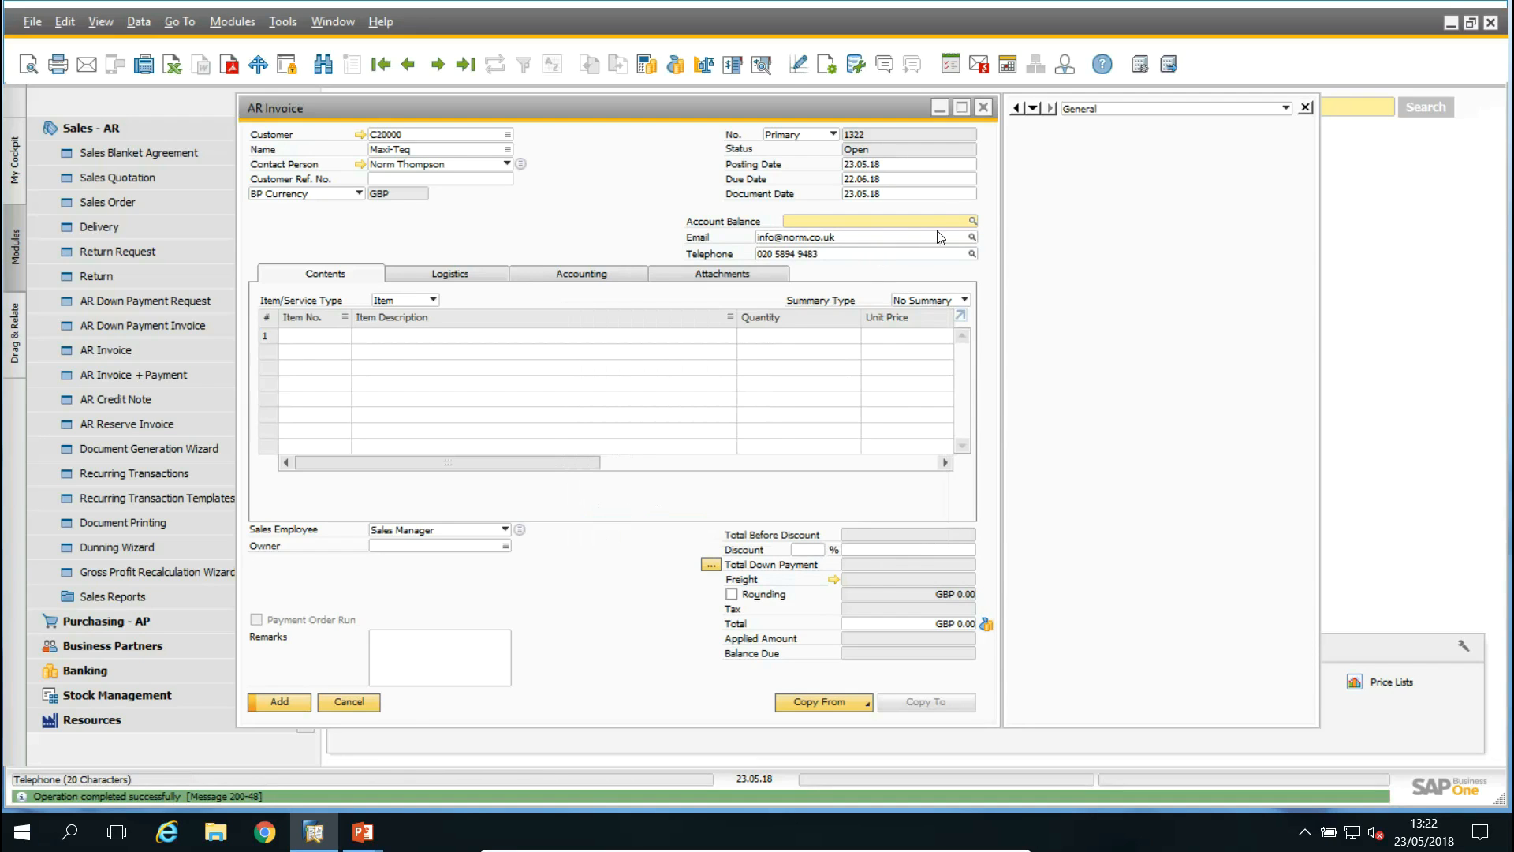
pyautogui.click(973, 222)
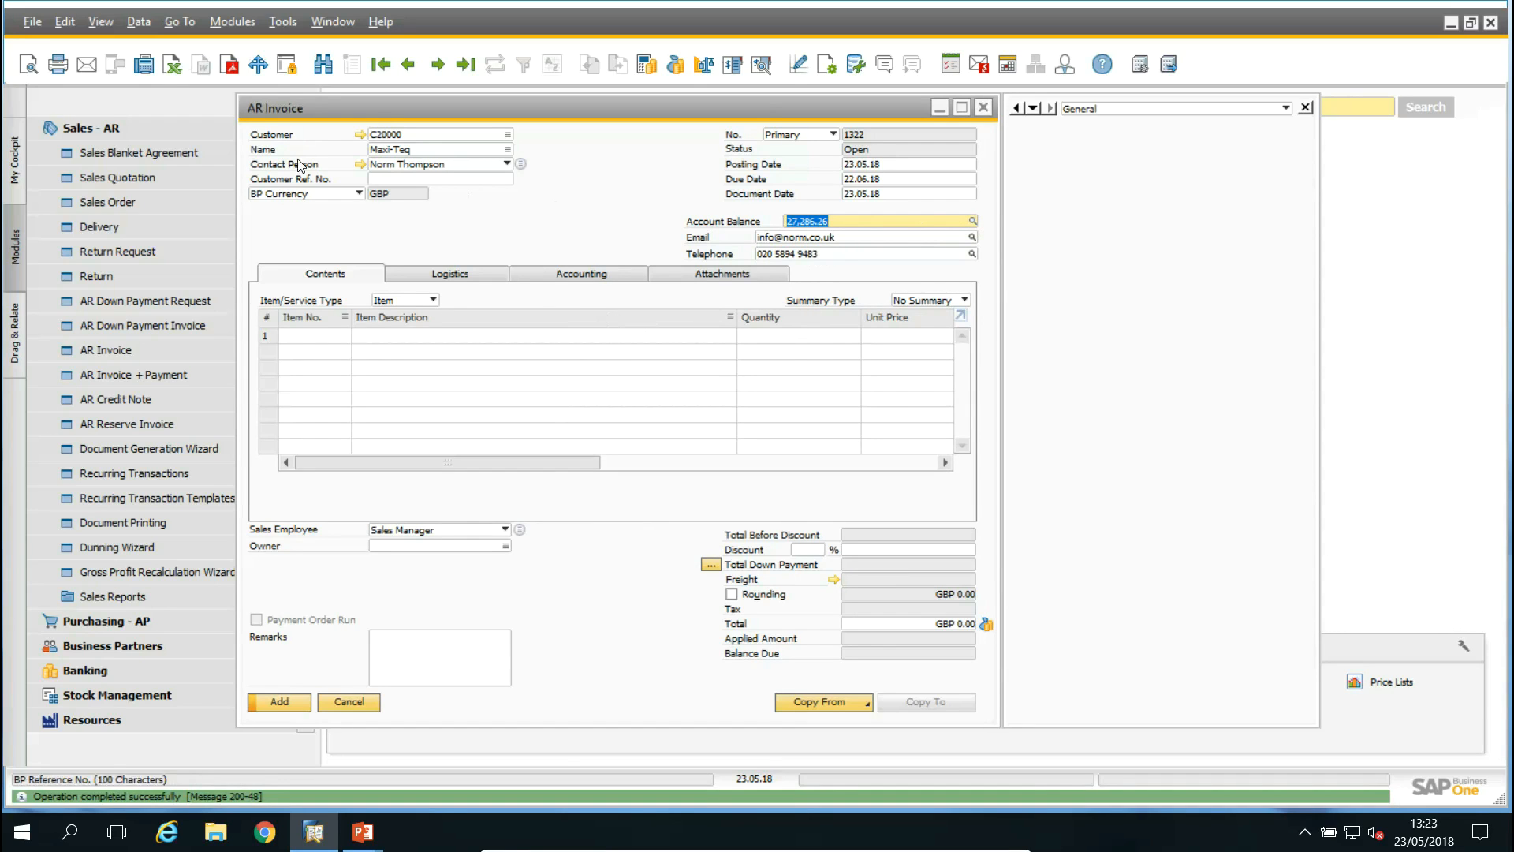
pyautogui.click(361, 134)
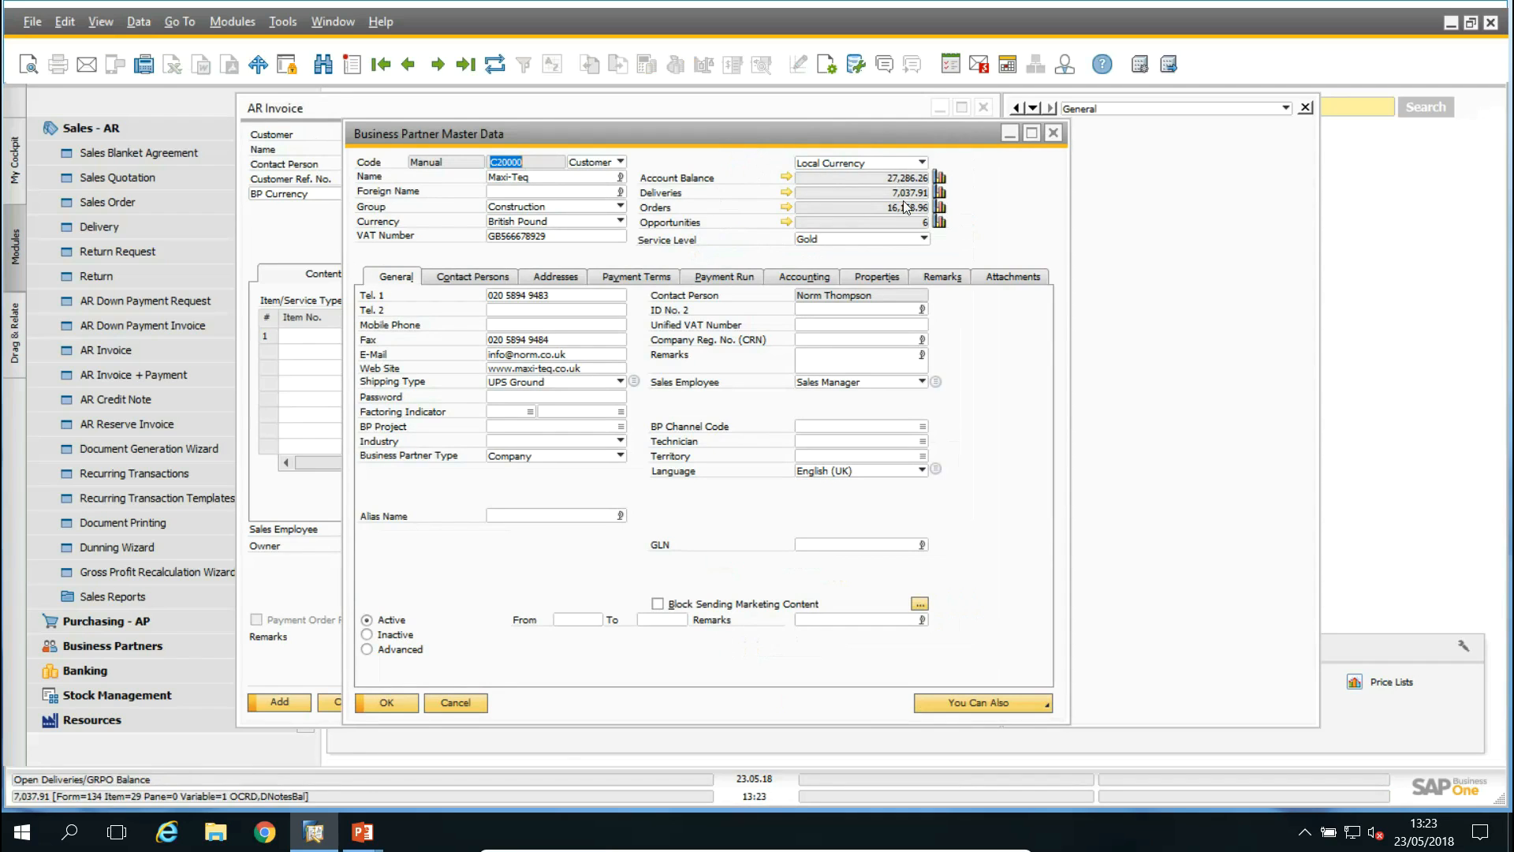
pyautogui.click(1057, 139)
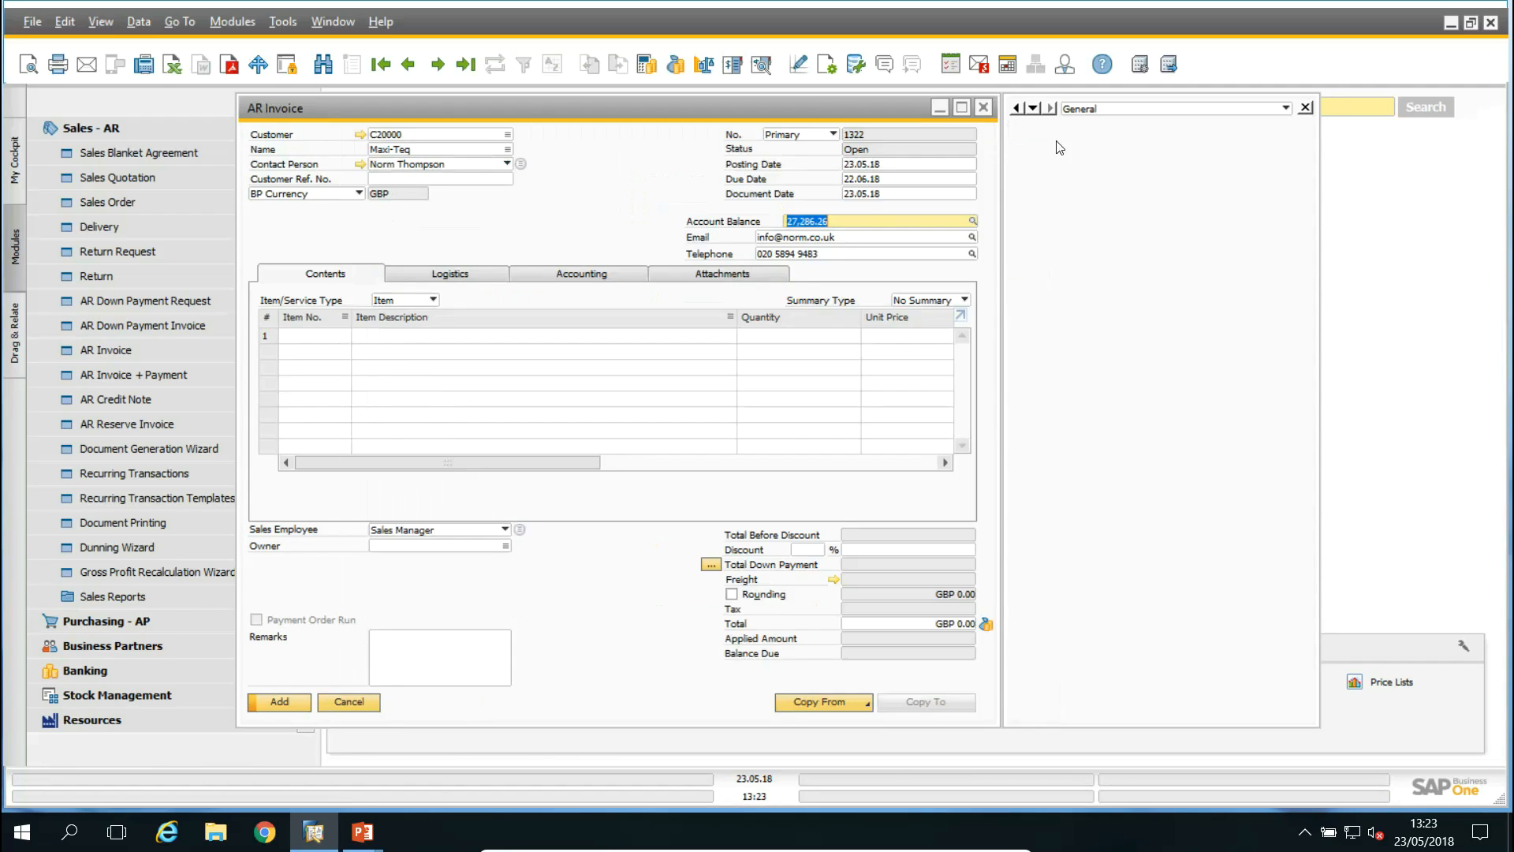
# Change the invoice's customer to Parameter Technology, accept the credit limit prompt, and rerun the Account Balance search
pyautogui.click(506, 133)
pyautogui.click(533, 354)
pyautogui.doubleClick(533, 353)
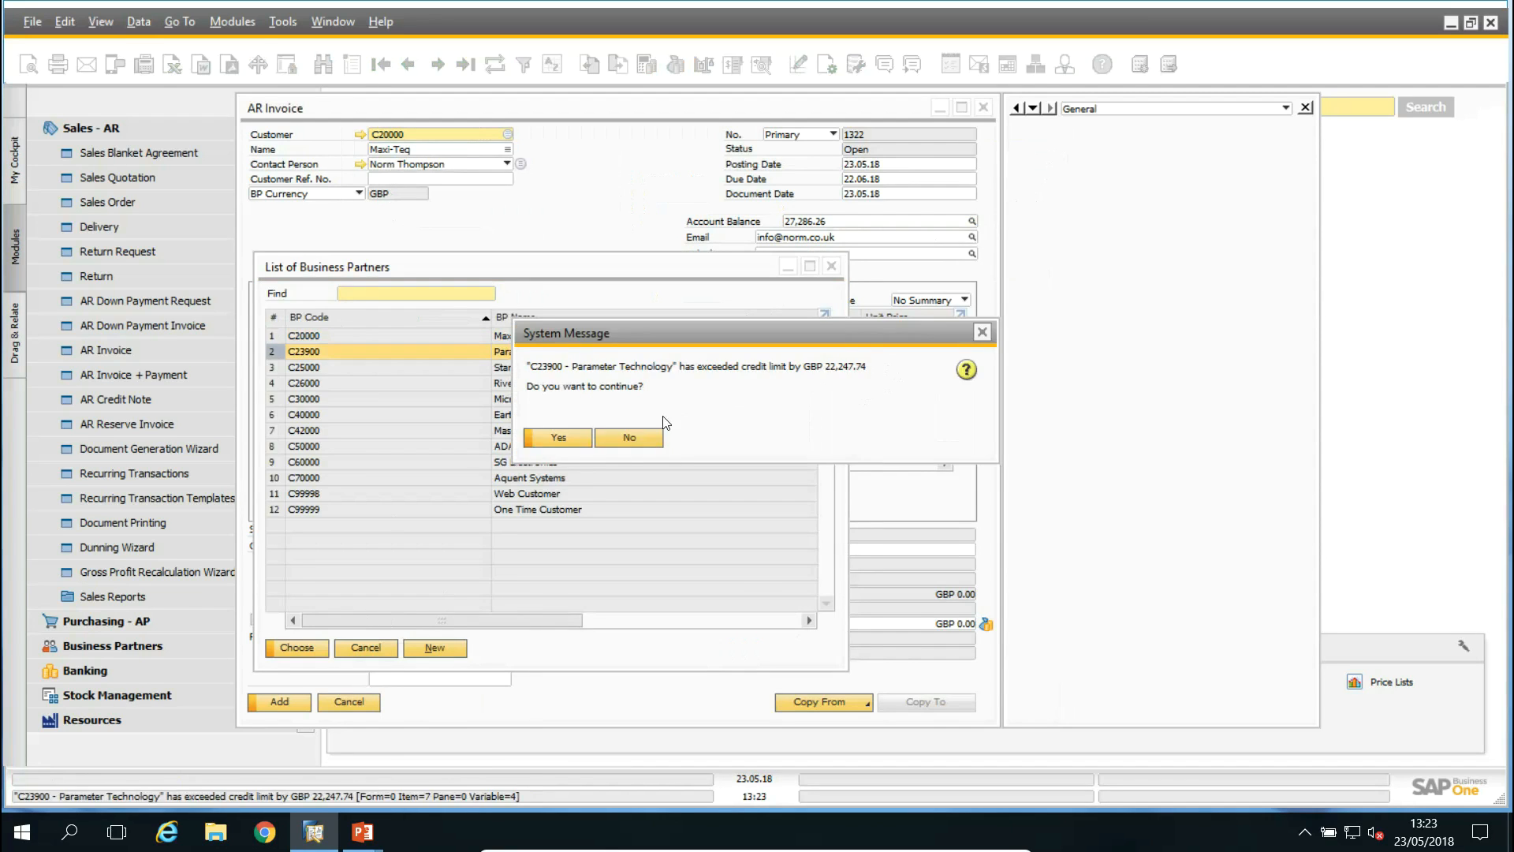
pyautogui.click(565, 434)
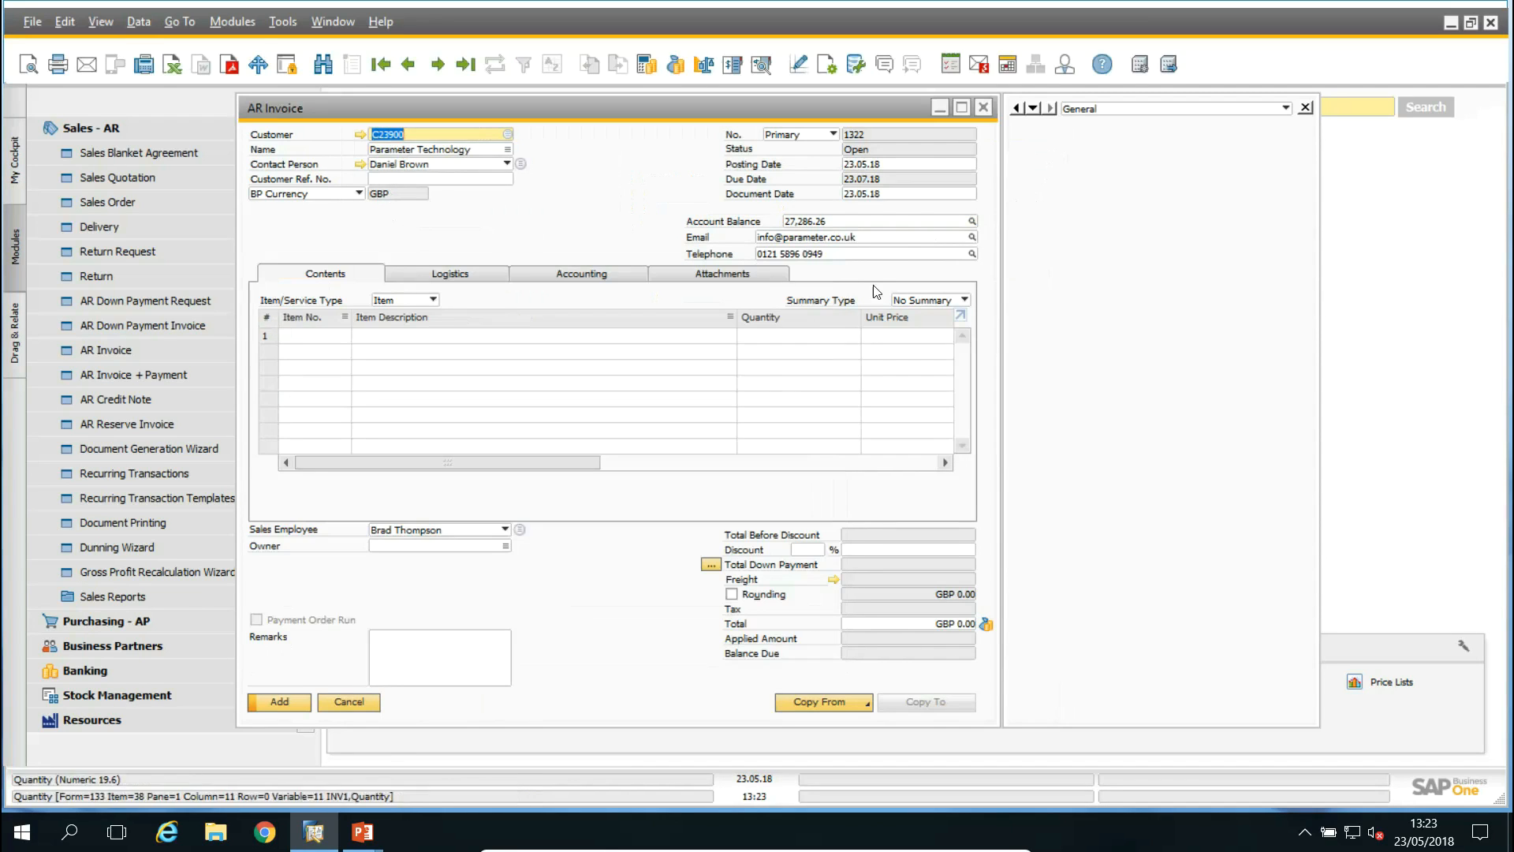
pyautogui.click(971, 220)
# Change the invoice's customer to River Ltd. and rerun the Account Balance search
pyautogui.click(508, 134)
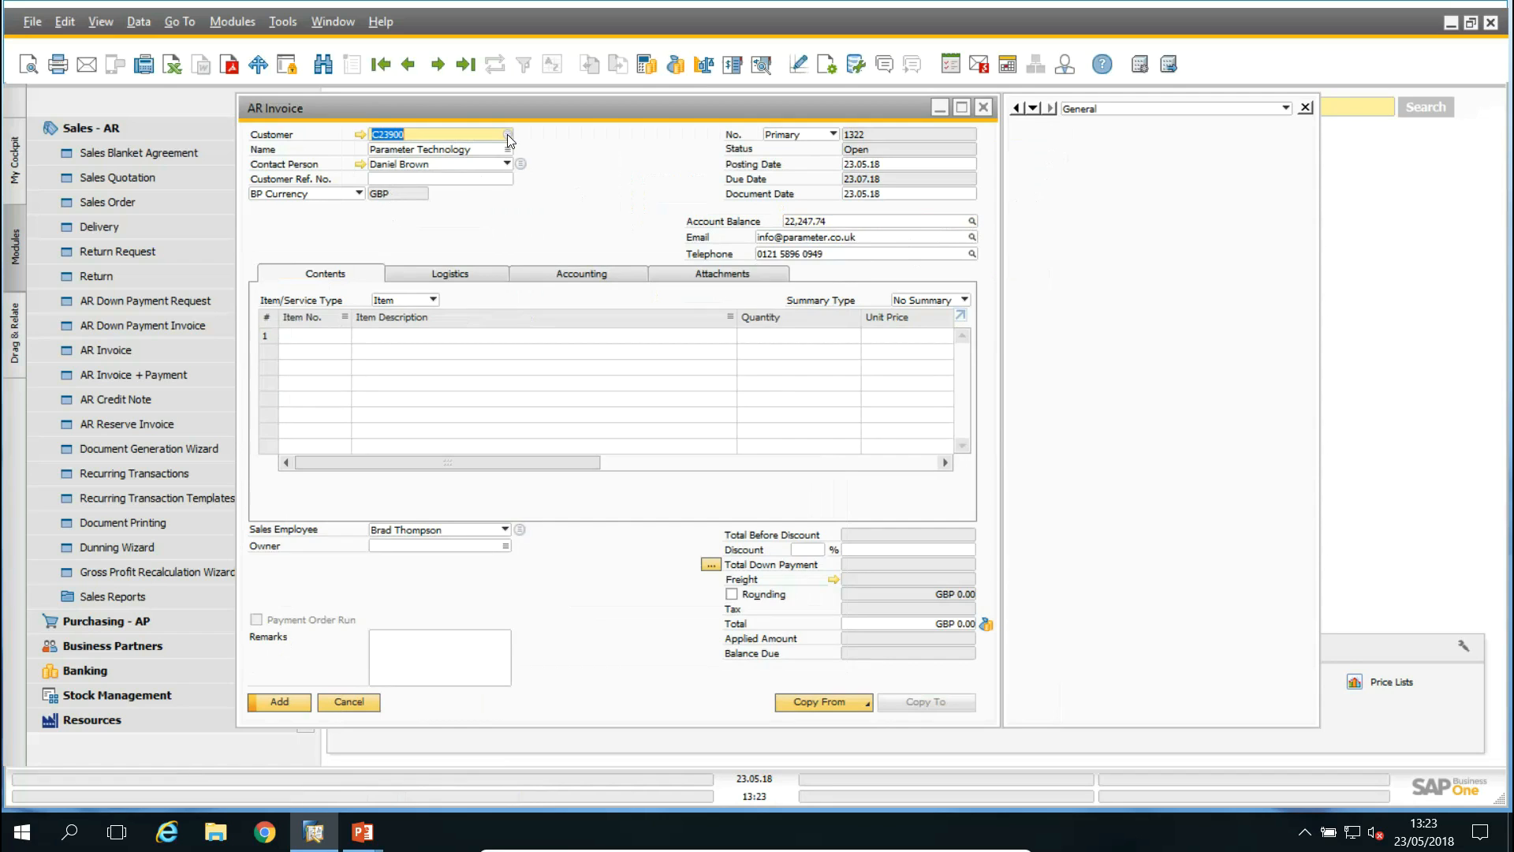
pyautogui.click(502, 383)
pyautogui.click(296, 647)
pyautogui.click(559, 437)
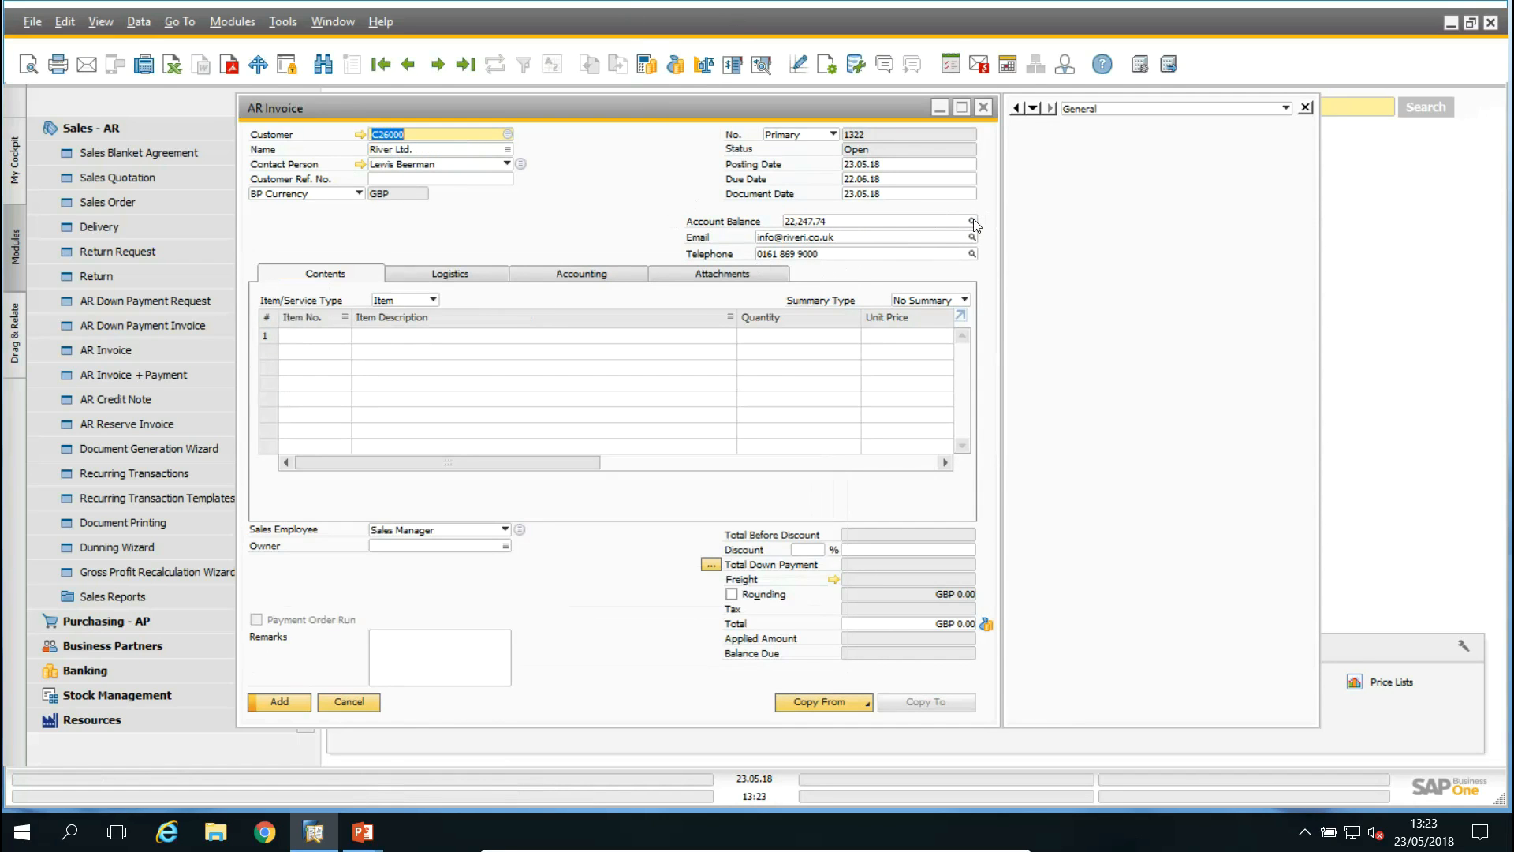
pyautogui.click(974, 220)
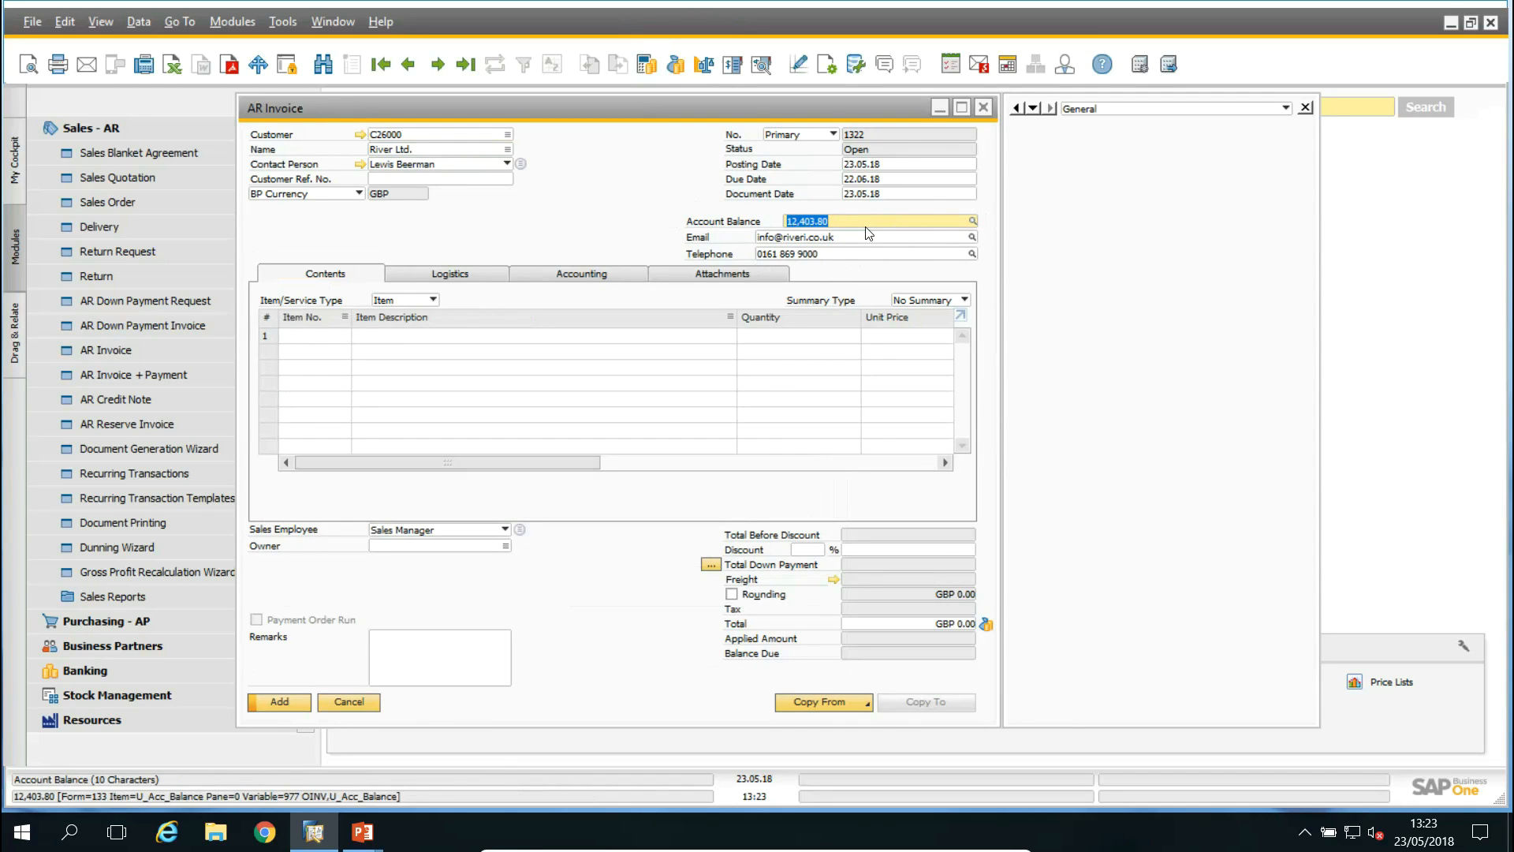
# Enable auto refresh when a field changes for Account Balance, keeping the Display Saved User-Defined Values option
pyautogui.hotkey('alt', 'shift', 'F2')
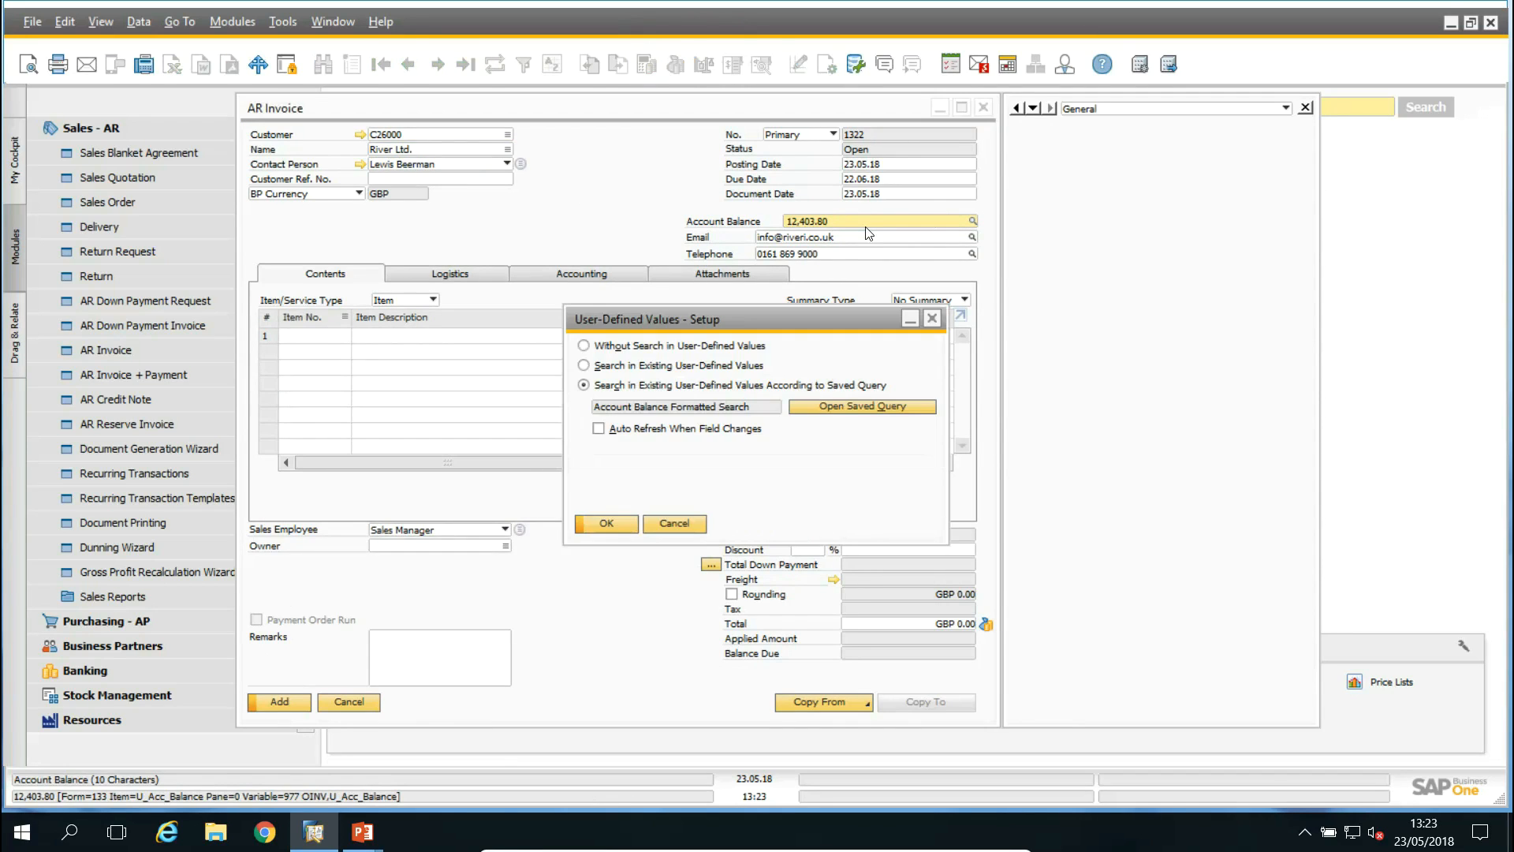
pyautogui.click(720, 428)
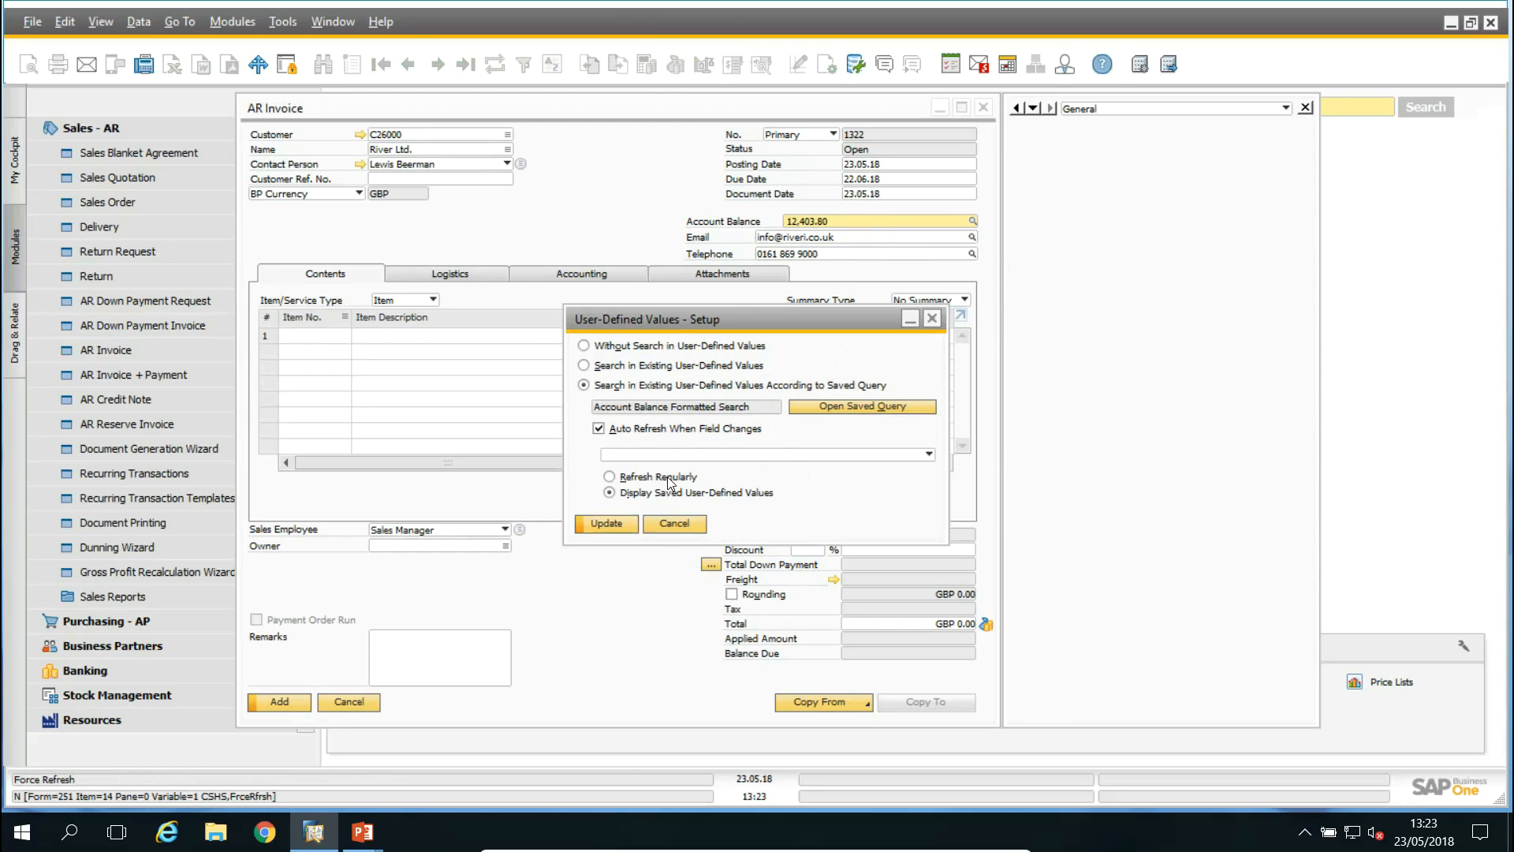
pyautogui.click(725, 493)
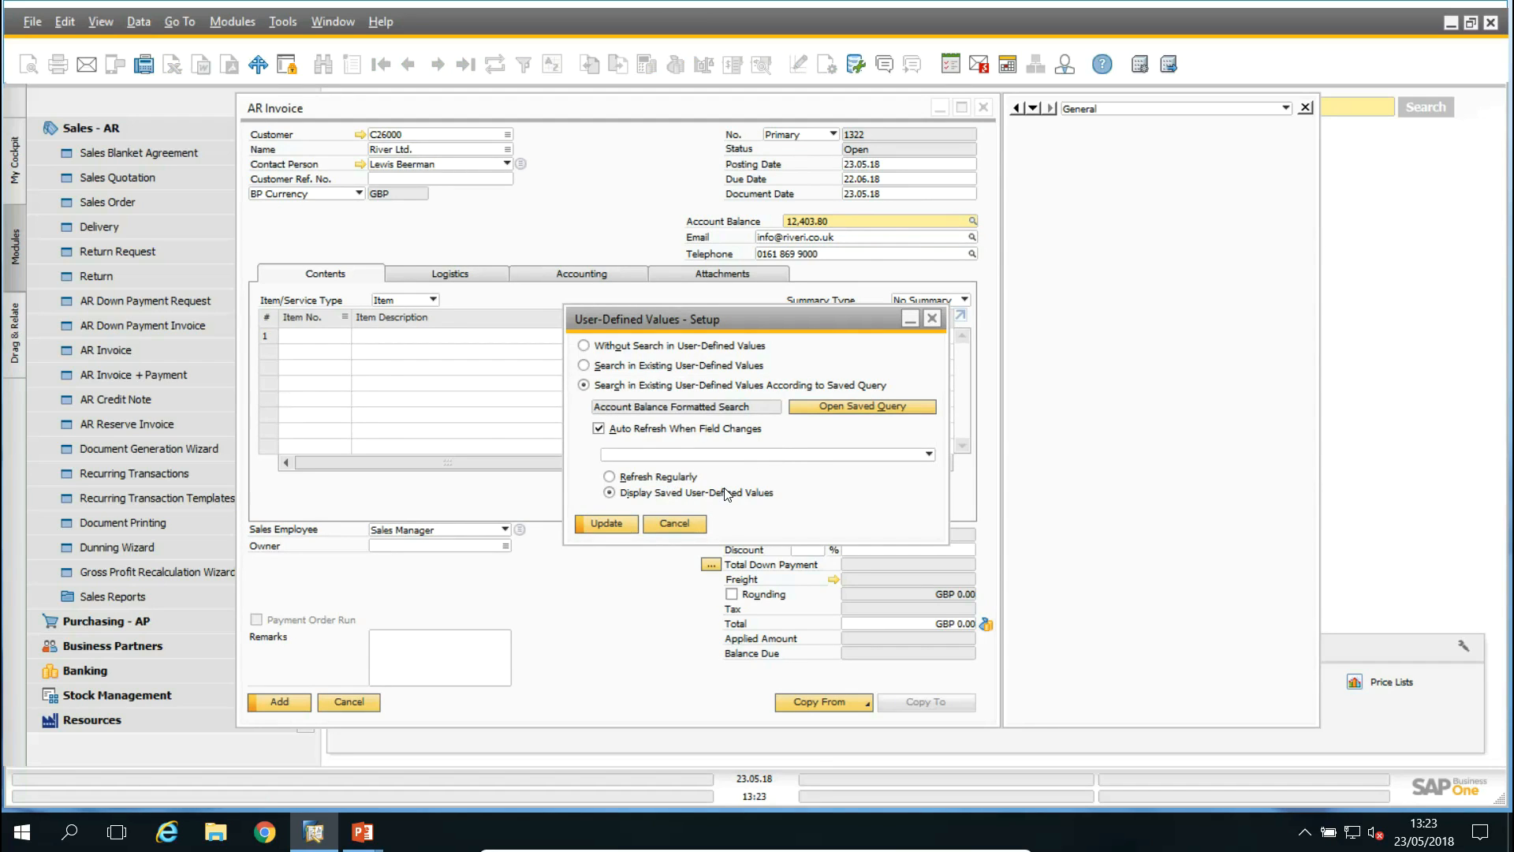
# Set Customer/Supplier No. as the field that triggers the Account Balance refresh and save the setup
pyautogui.click(651, 455)
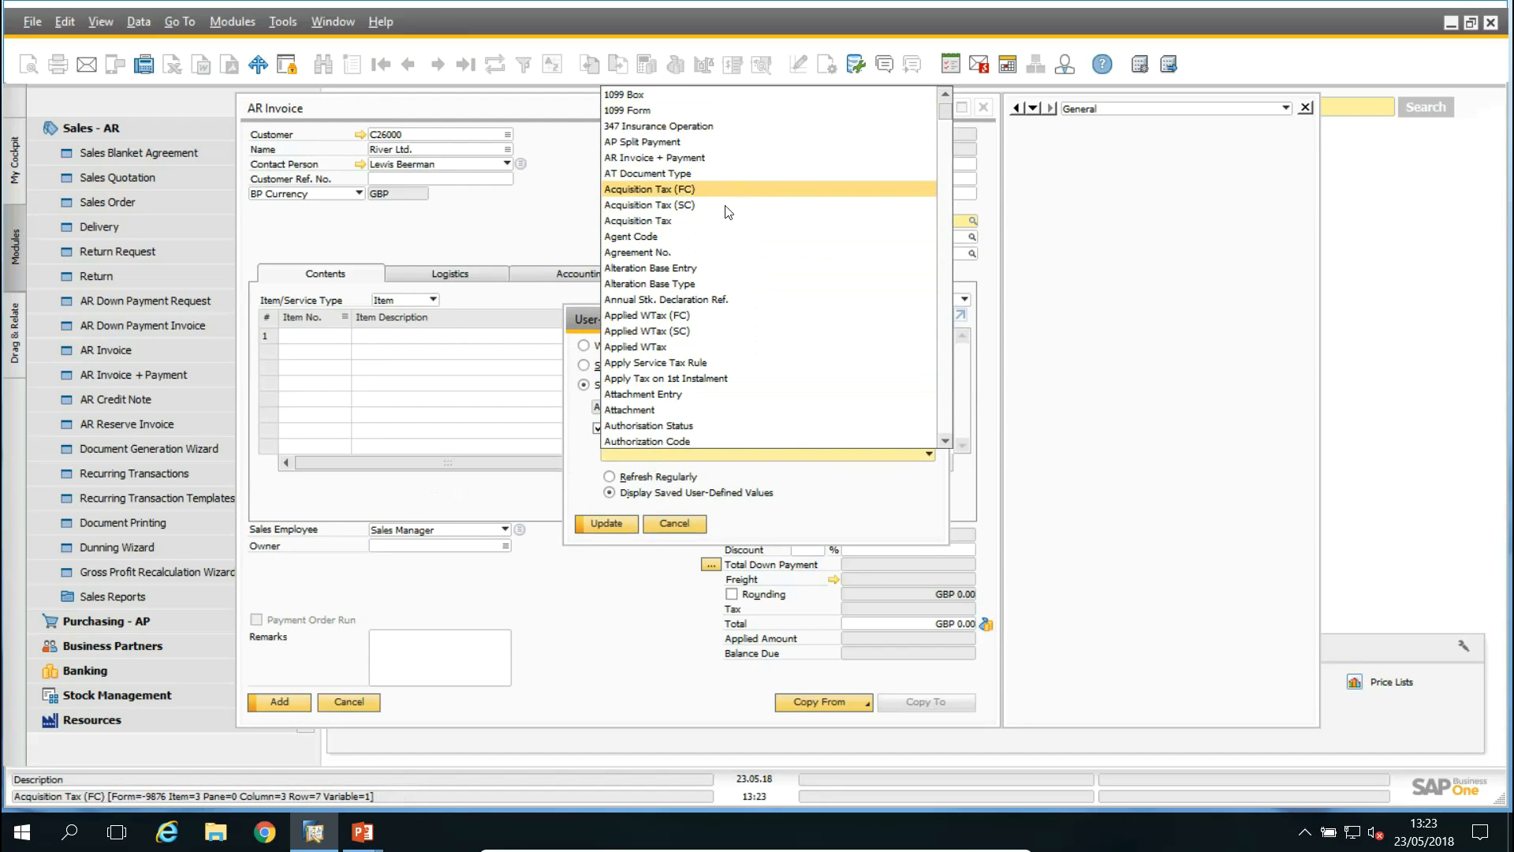
pyautogui.scroll(-10, 727, 199)
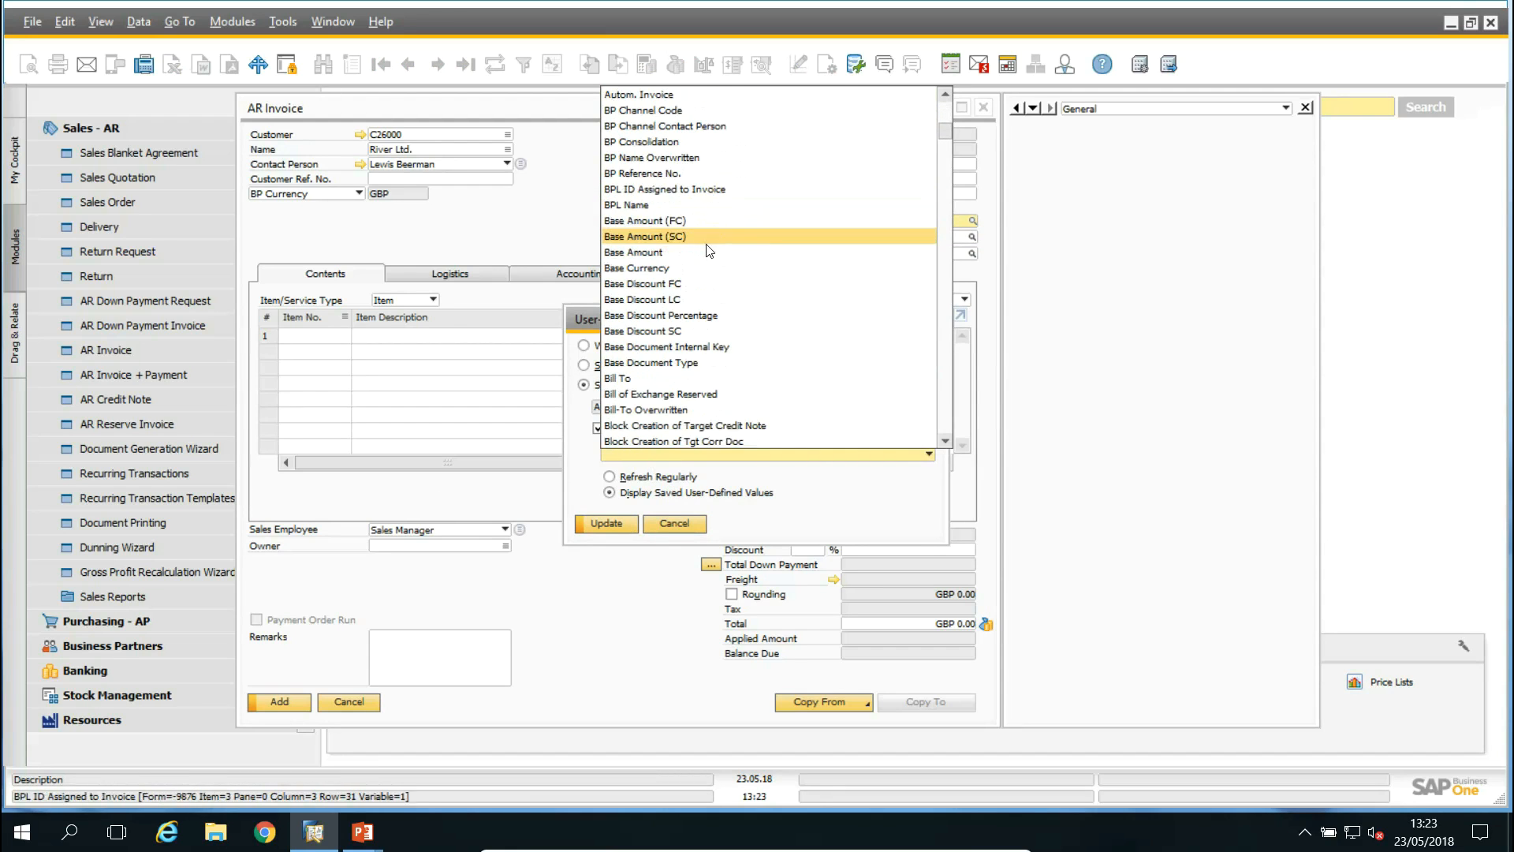
pyautogui.scroll(-9, 704, 249)
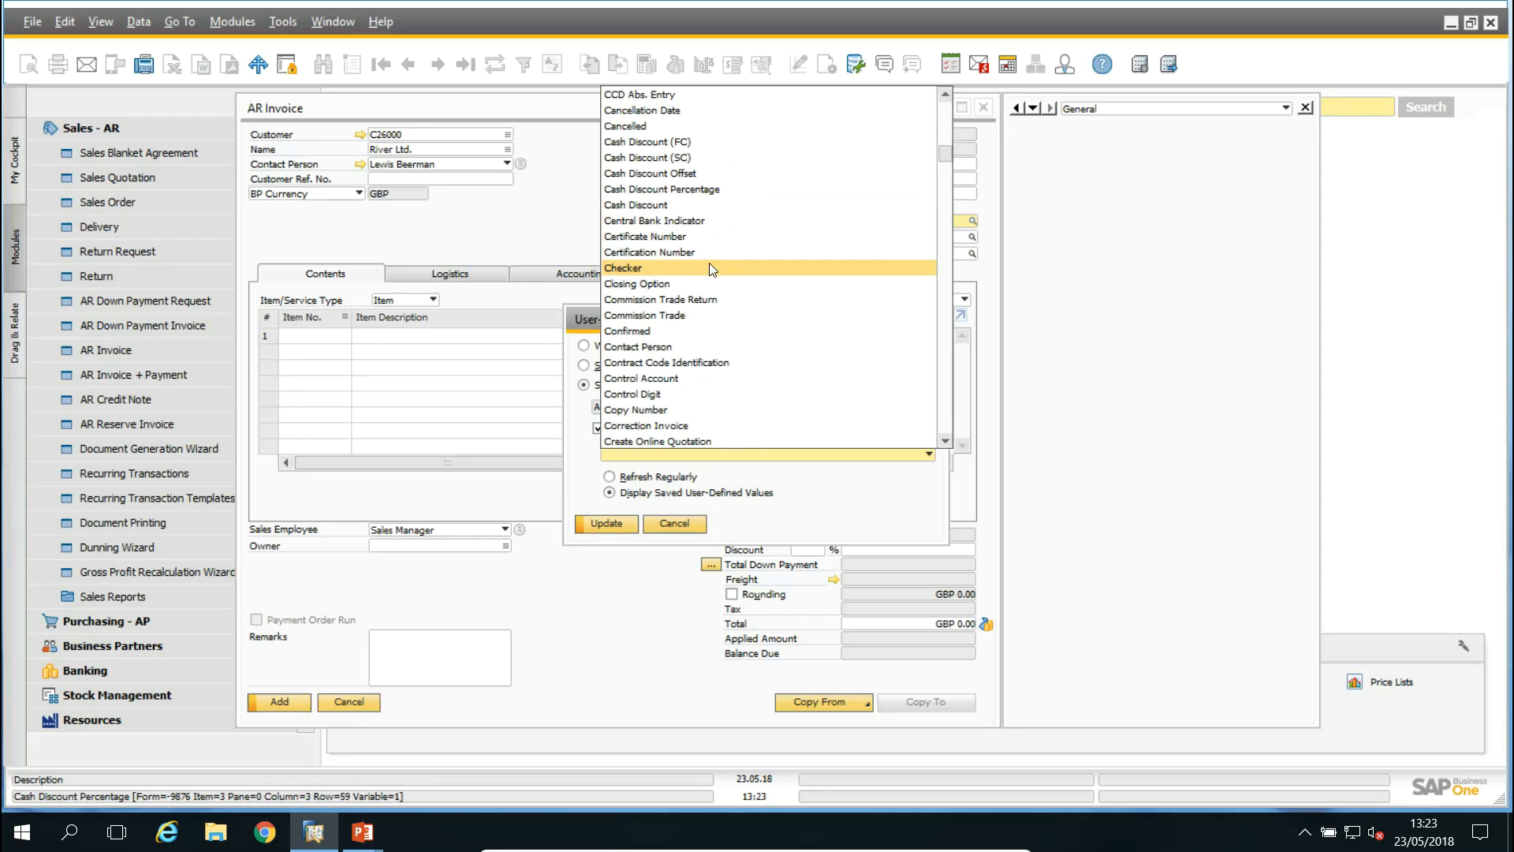
pyautogui.scroll(-7, 710, 269)
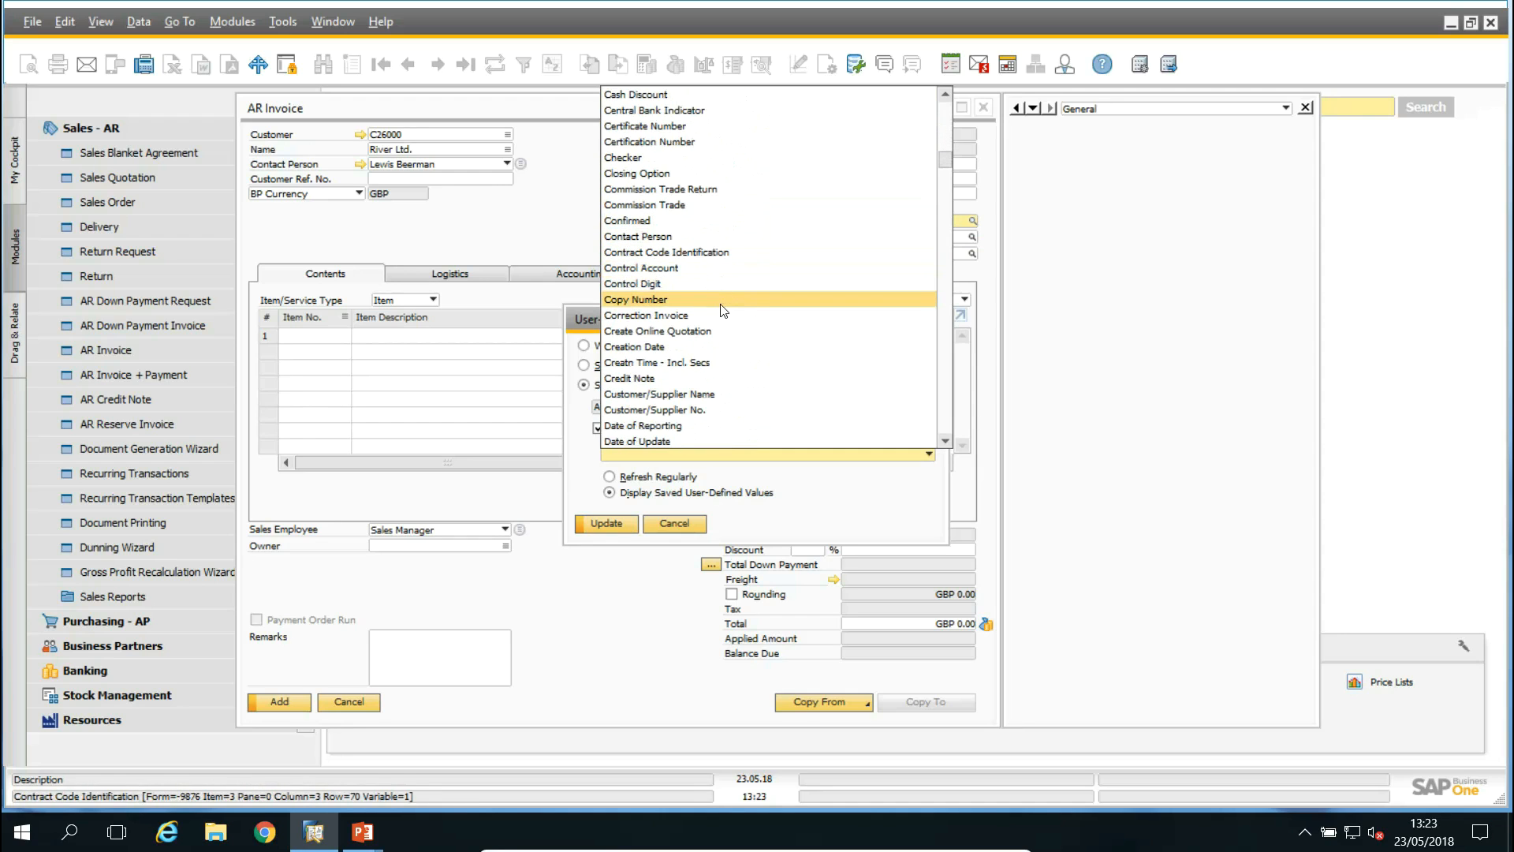
pyautogui.scroll(-1, 694, 379)
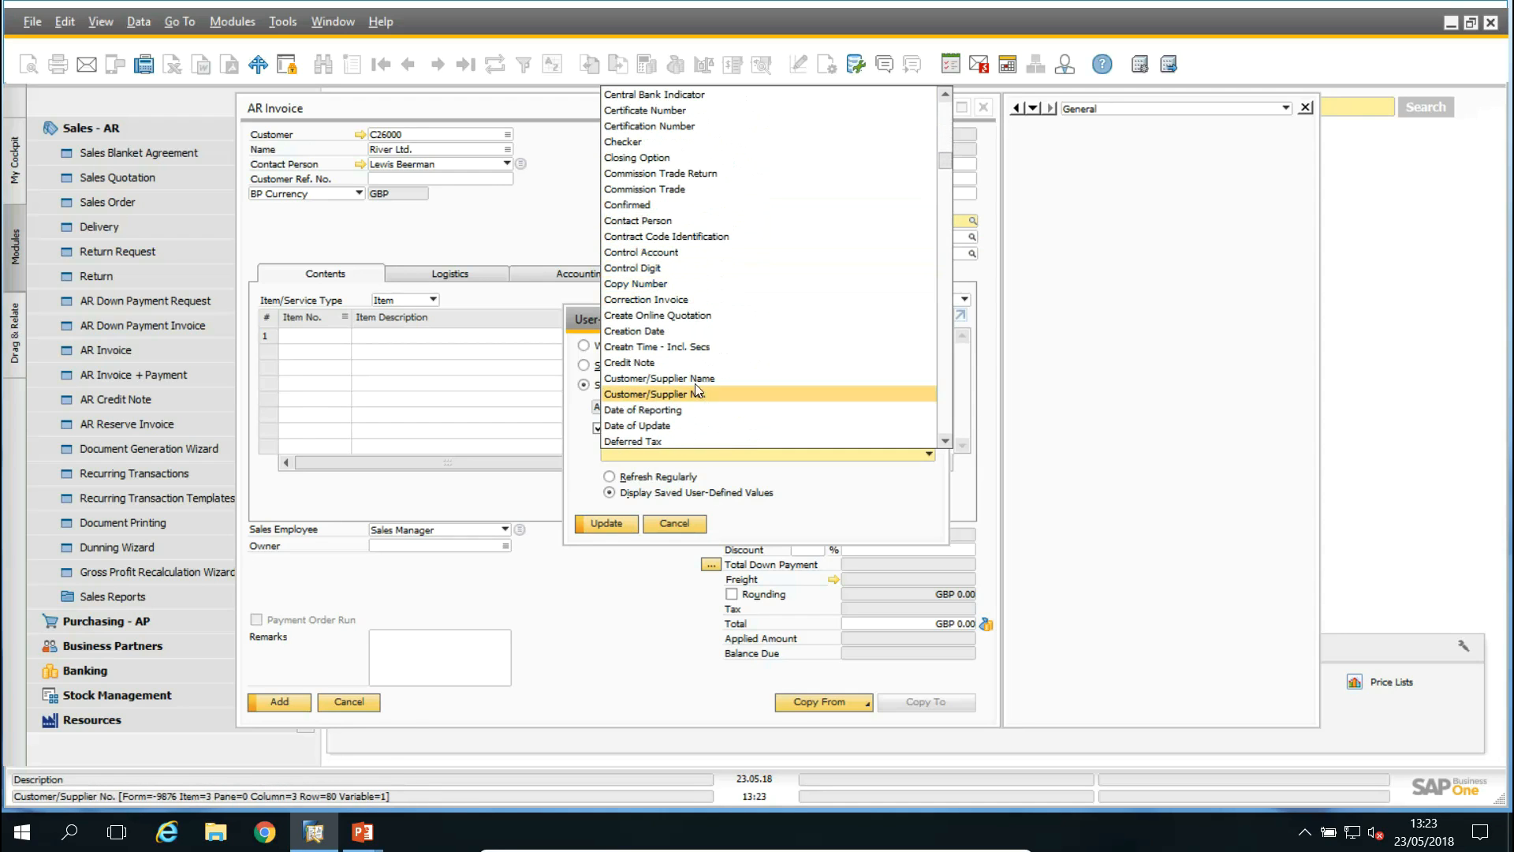
pyautogui.click(647, 395)
pyautogui.click(682, 457)
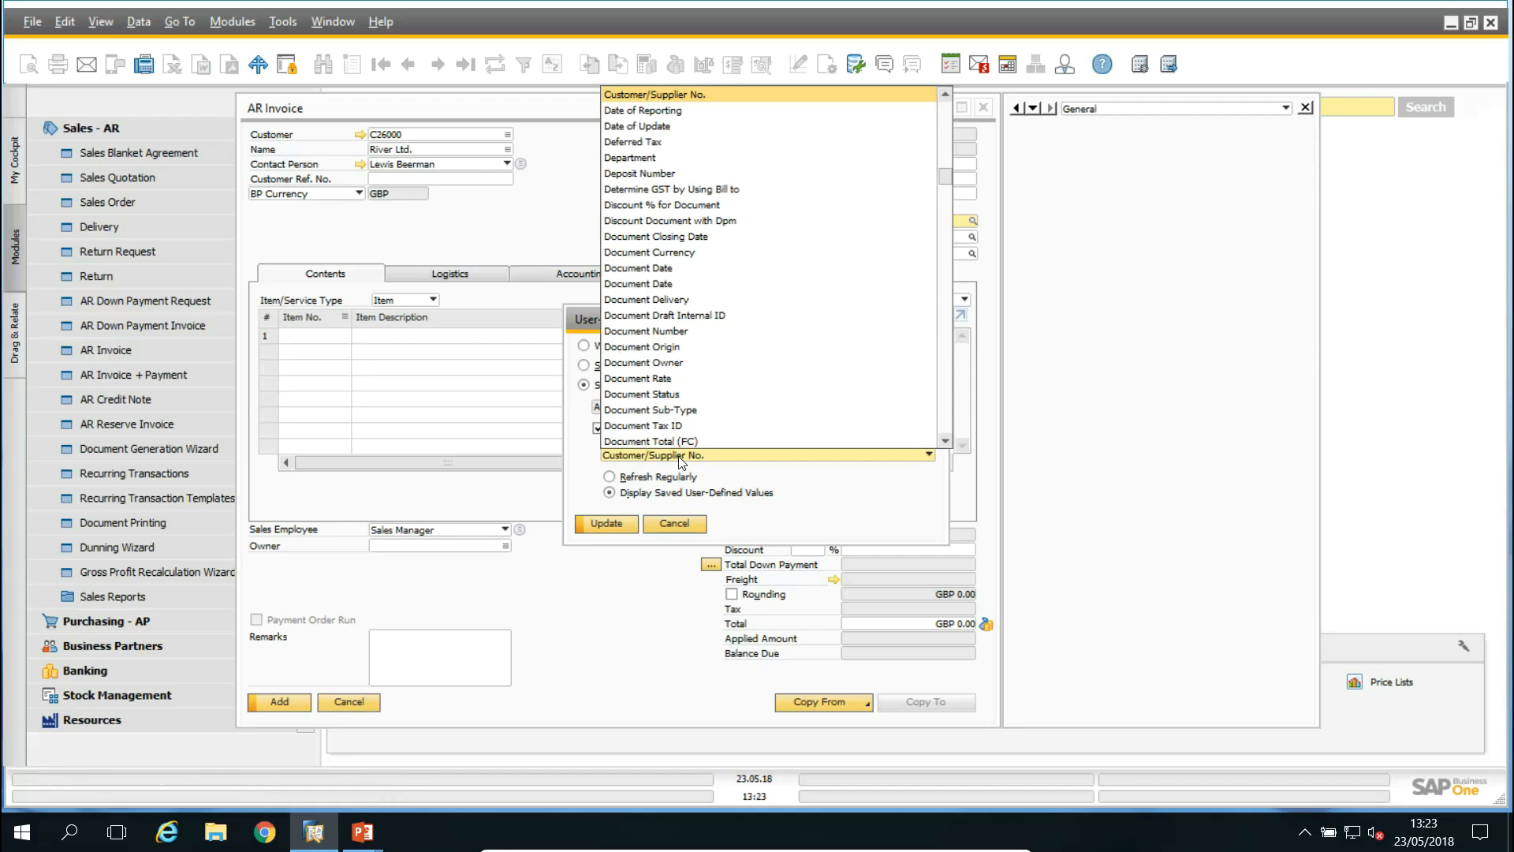
pyautogui.scroll(-5, 696, 244)
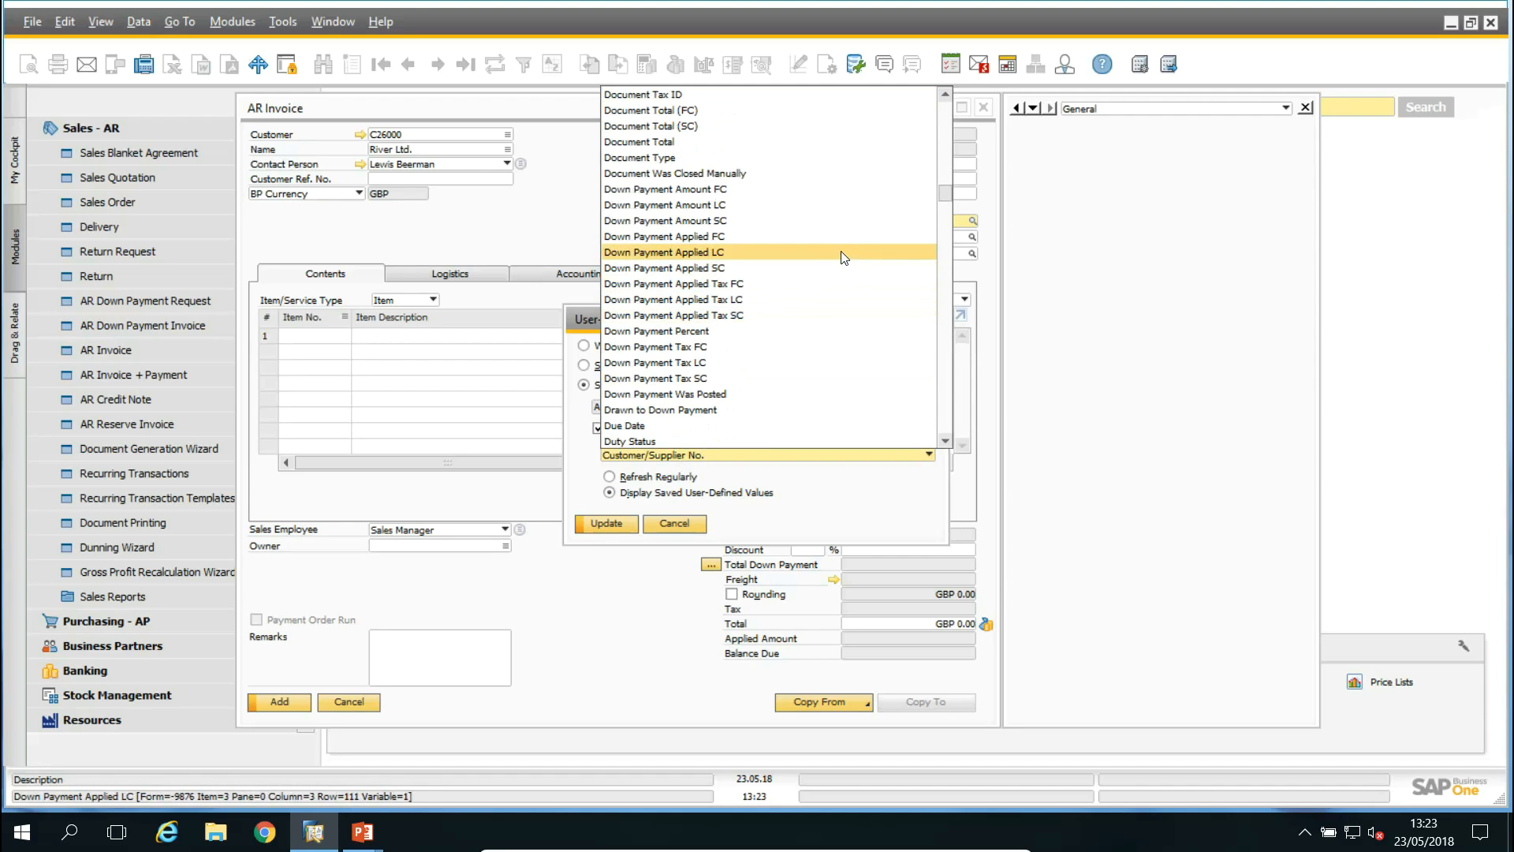
pyautogui.click(859, 509)
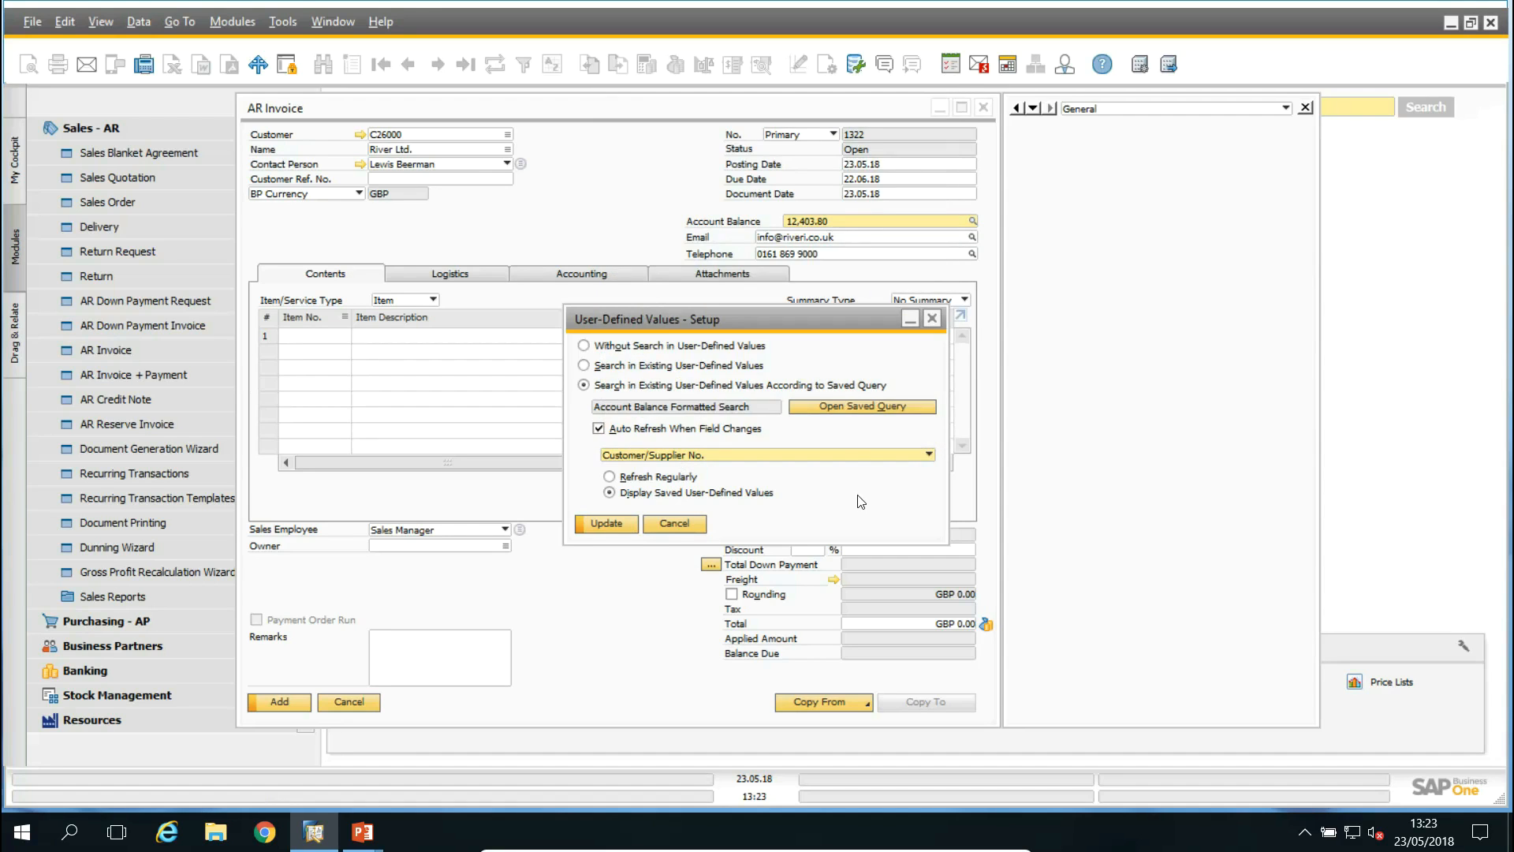
pyautogui.click(607, 523)
# Change the invoice's customer to Parameter Technology and accept the credit limit prompt to test the automatic refresh
pyautogui.click(507, 134)
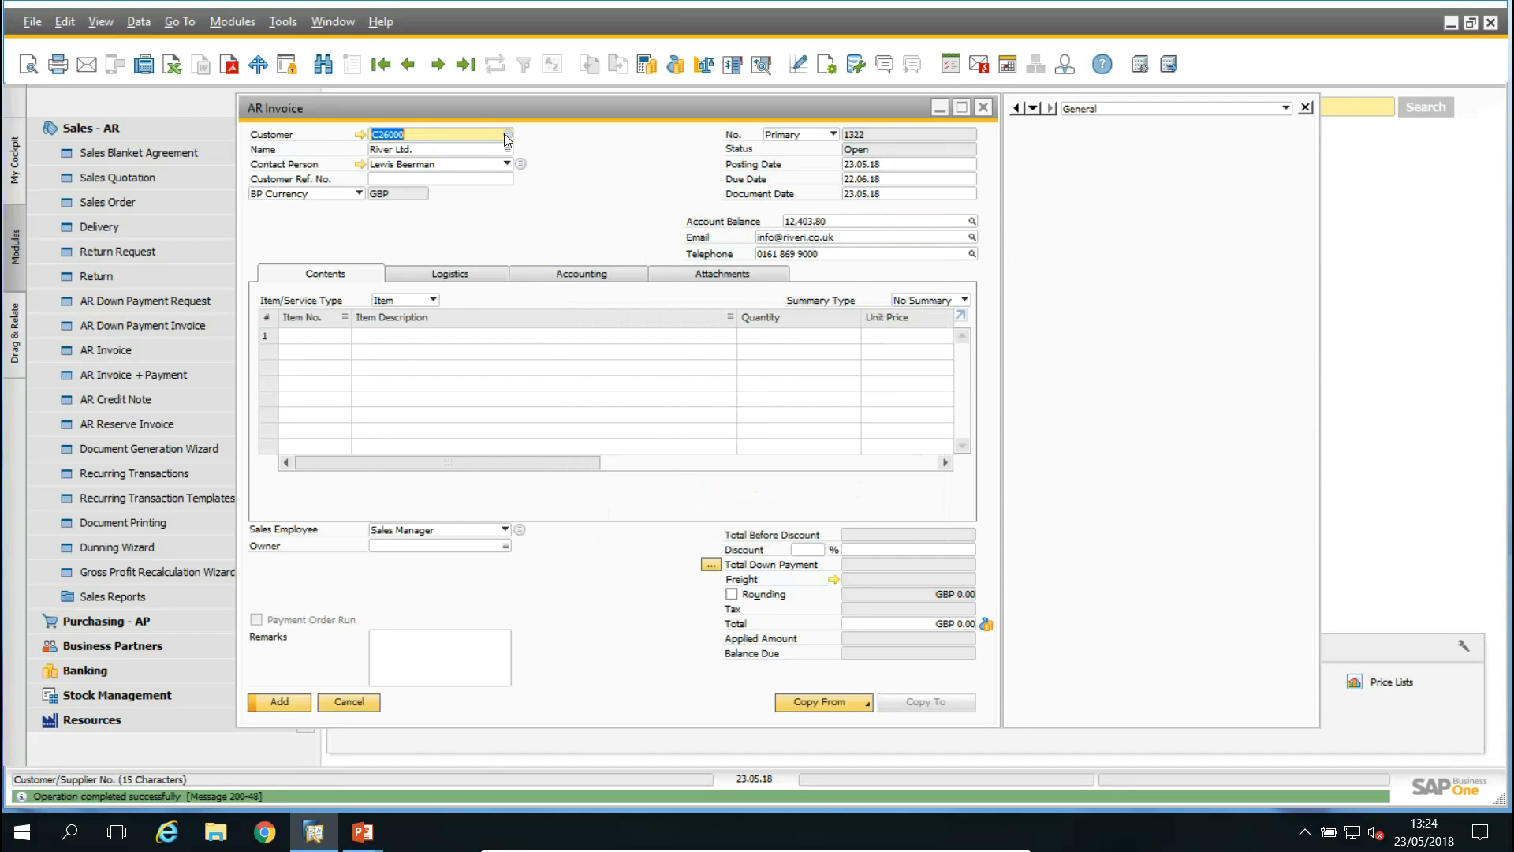
pyautogui.doubleClick(549, 352)
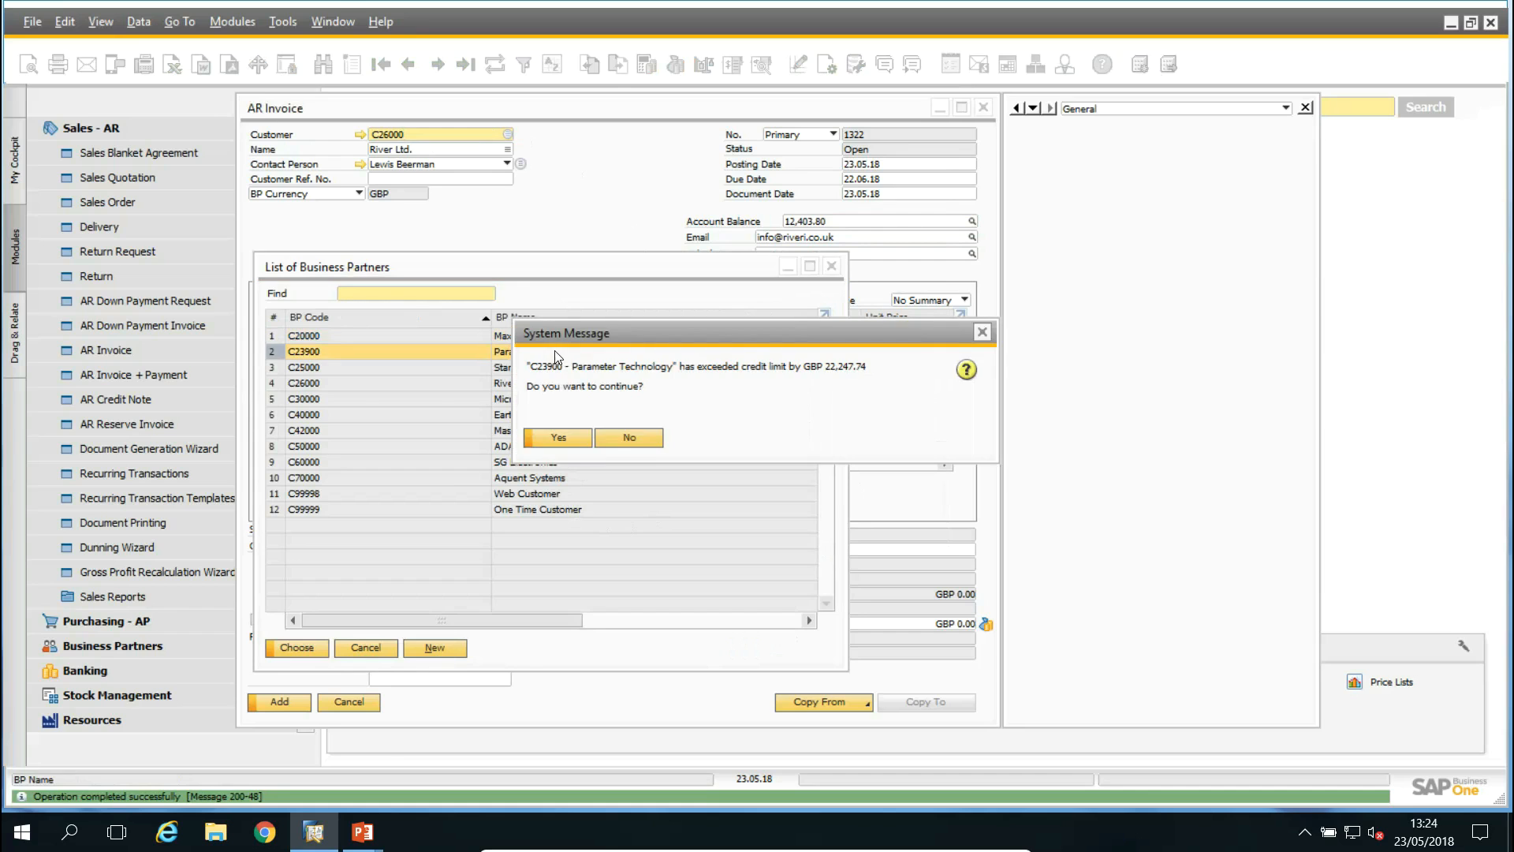
pyautogui.click(557, 435)
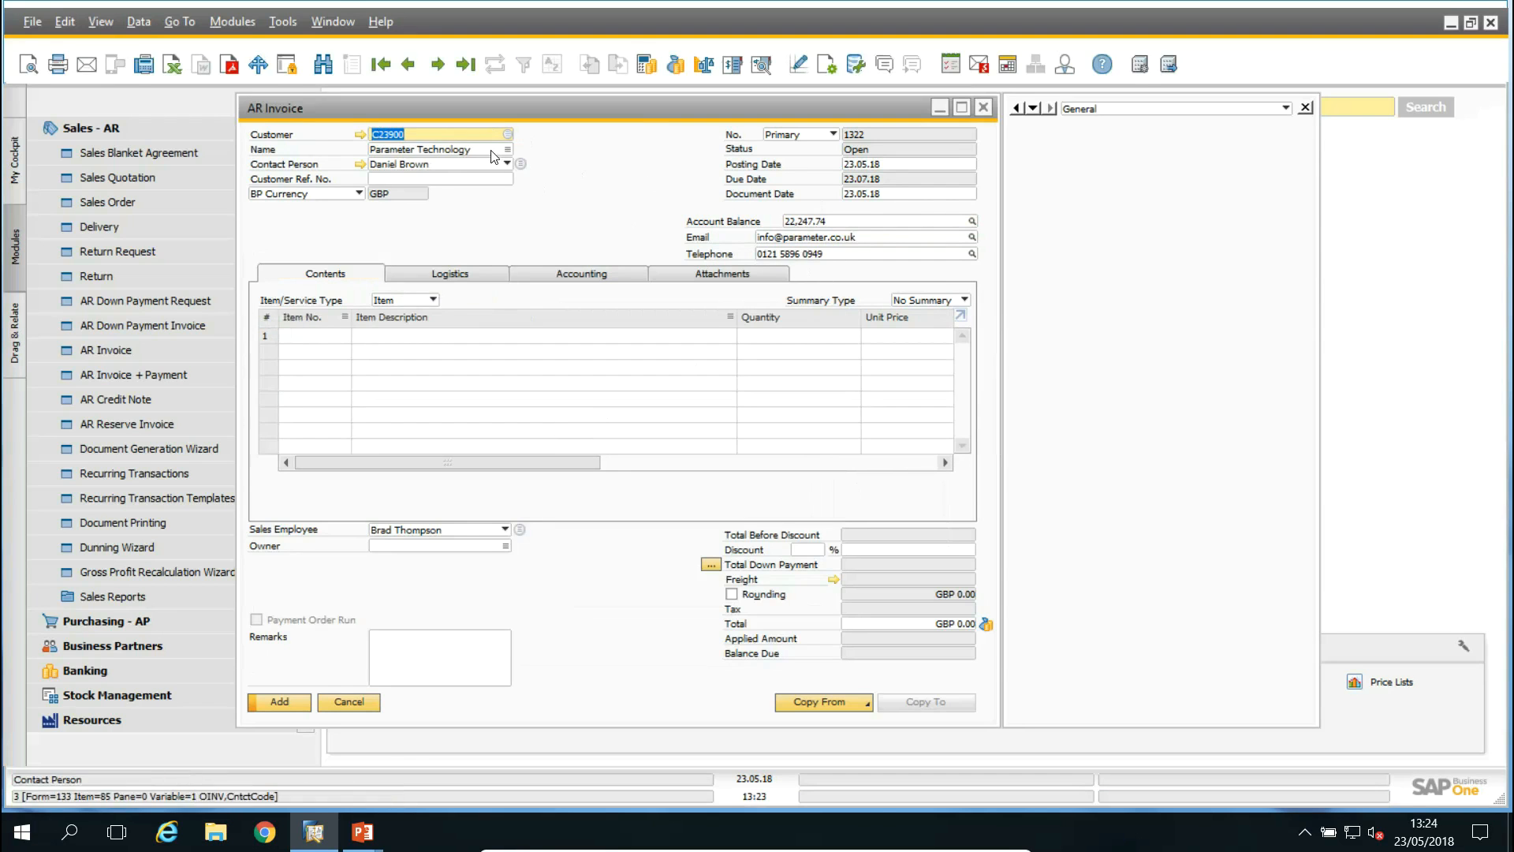
# Change the invoice's customer to Aquent Systems, continuing past any credit limit prompt, to test the automatic refresh again
pyautogui.click(508, 133)
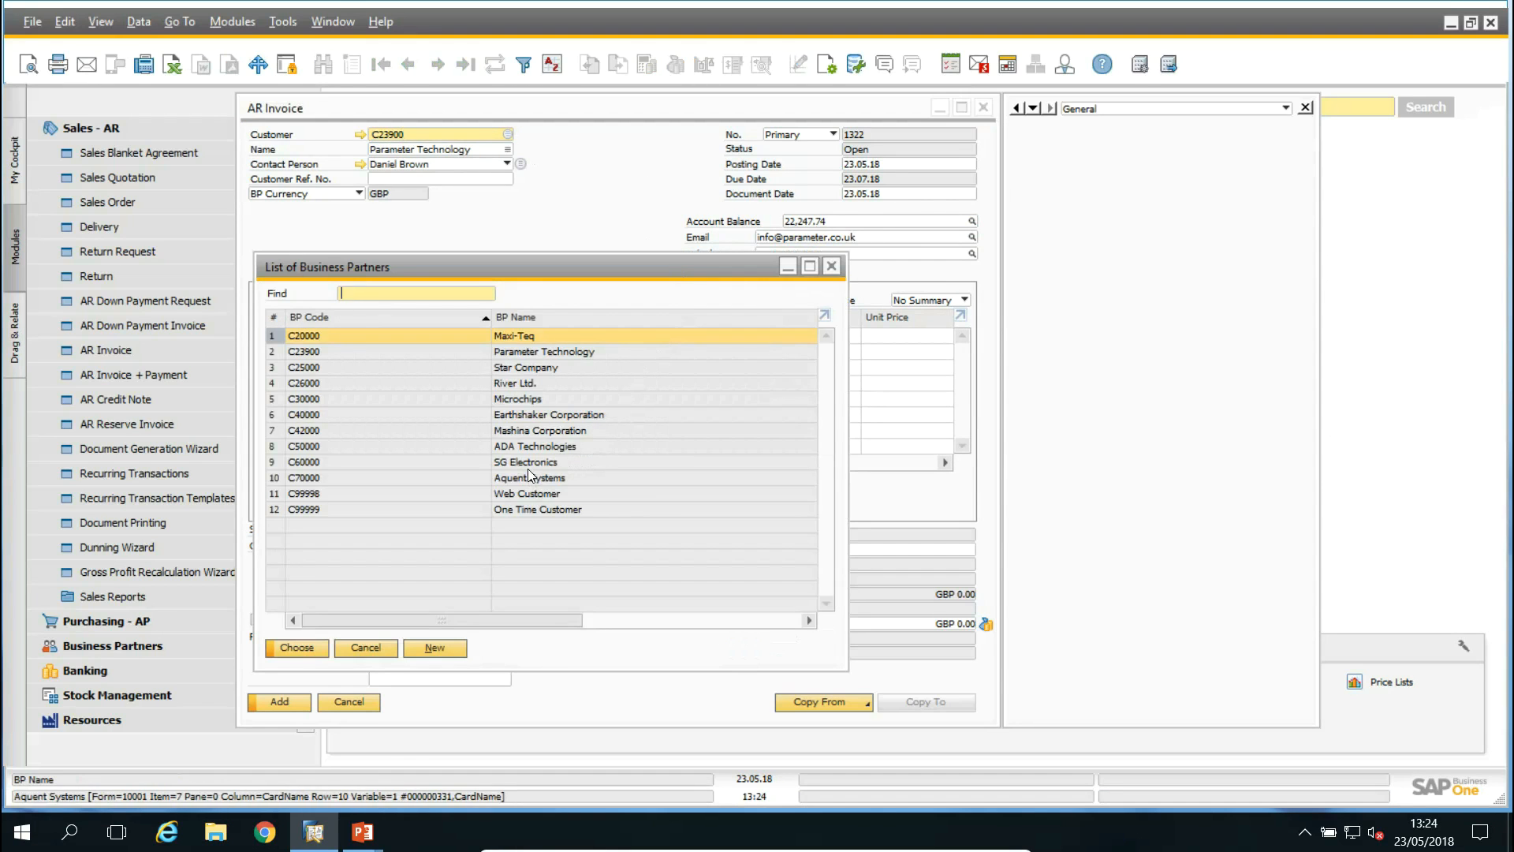
pyautogui.doubleClick(529, 477)
pyautogui.click(559, 439)
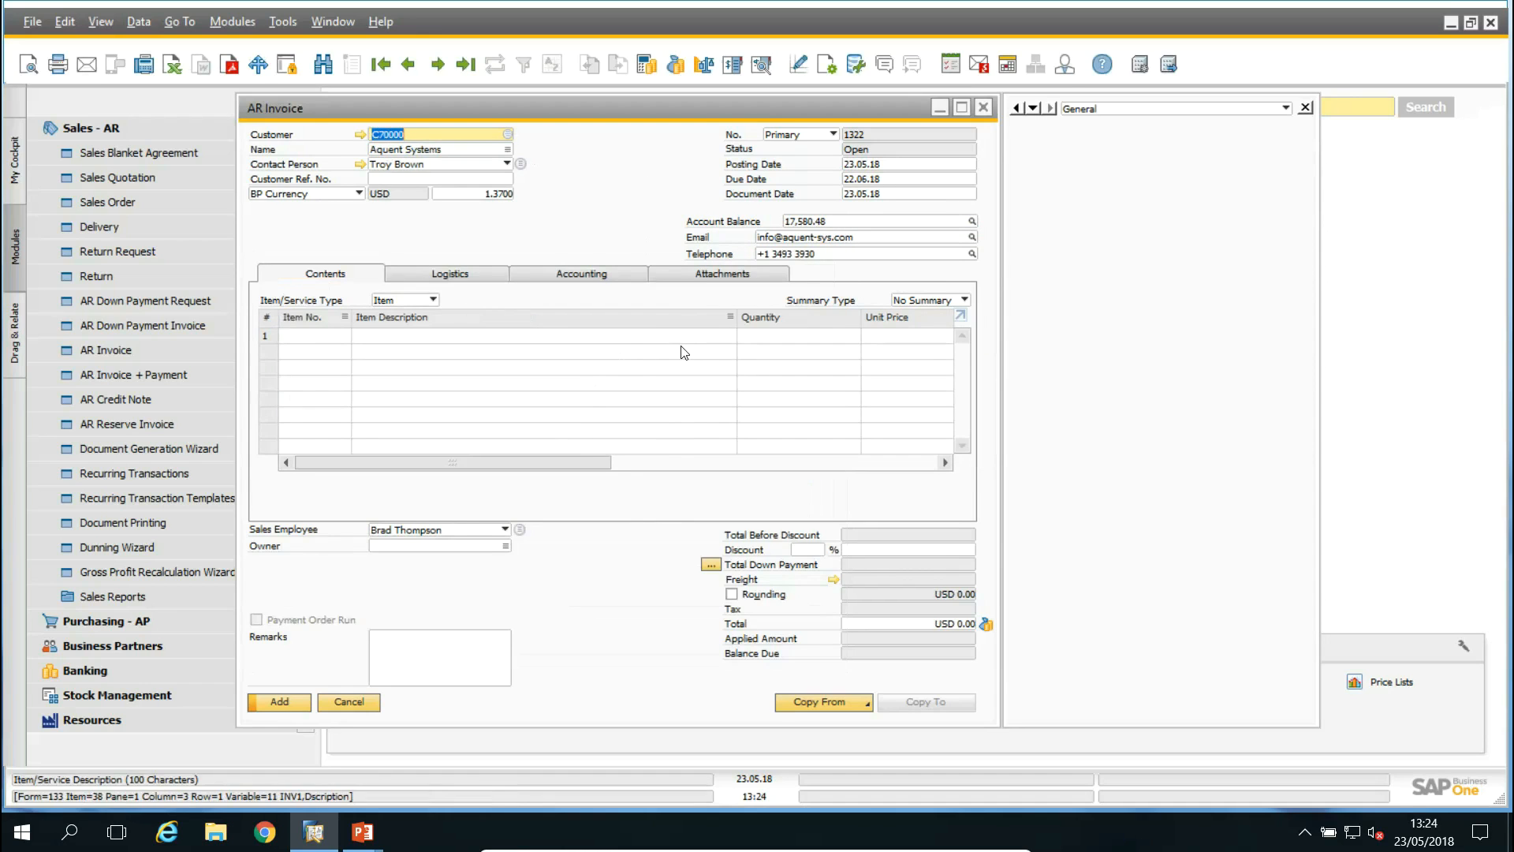
# Open the Email FS query from the General category in the Query Manager, examine its SQL statement, and close it
pyautogui.click(852, 239)
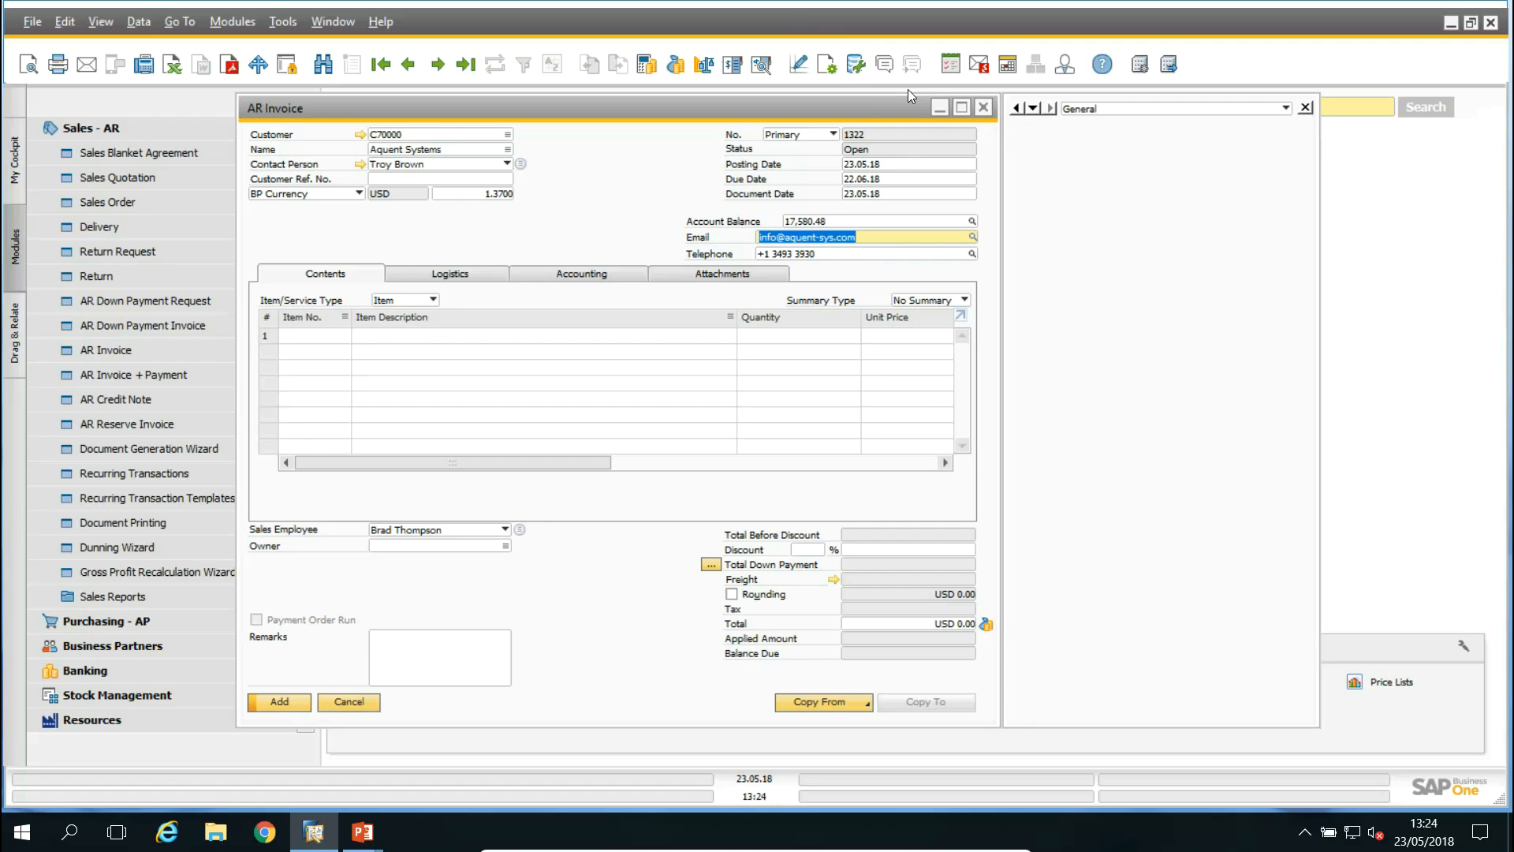
pyautogui.click(857, 73)
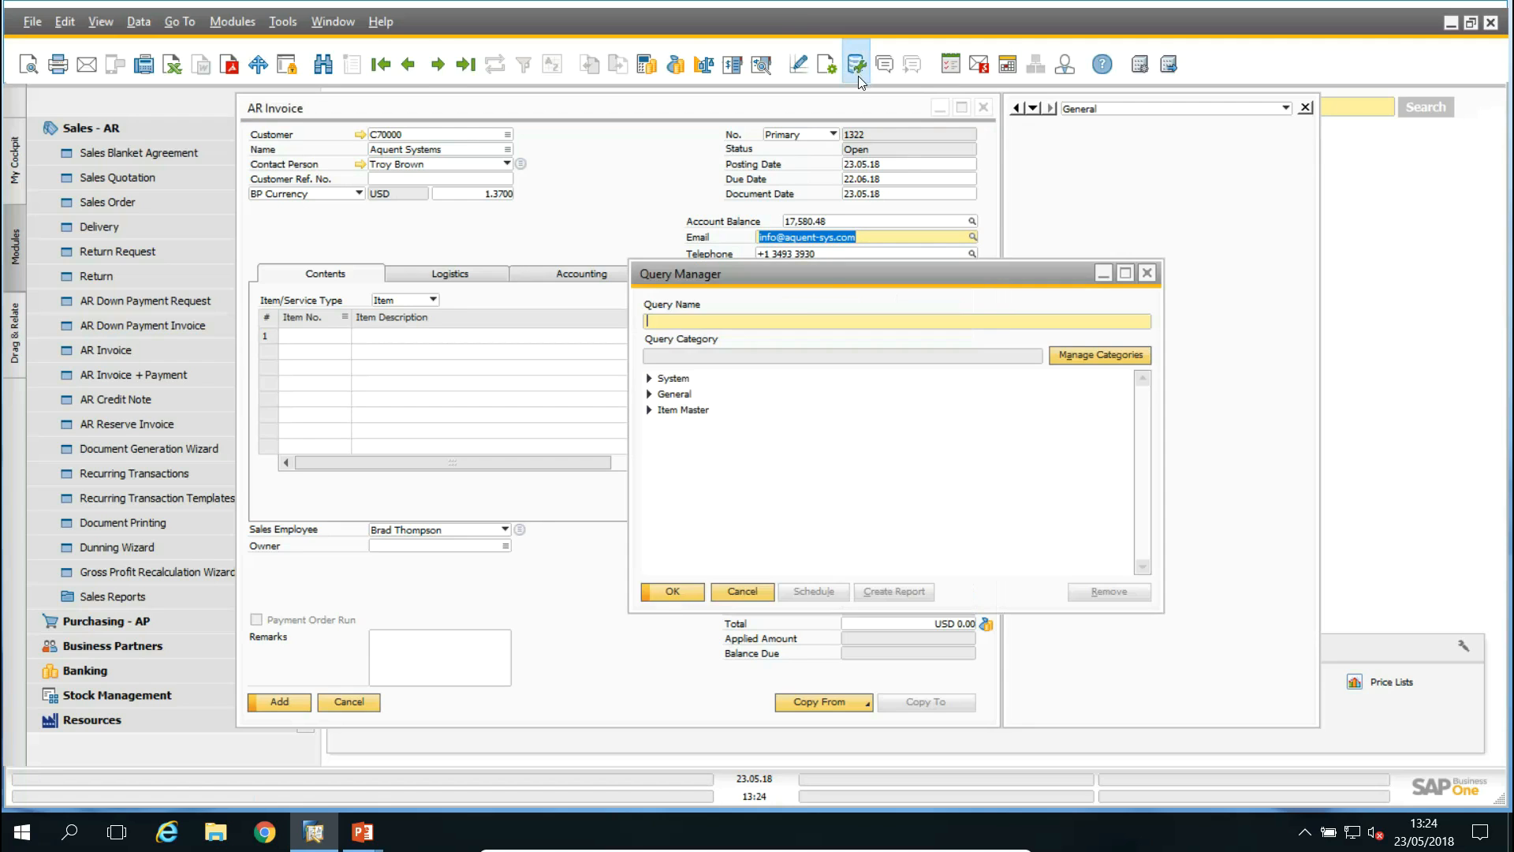
pyautogui.click(649, 393)
pyautogui.doubleClick(698, 444)
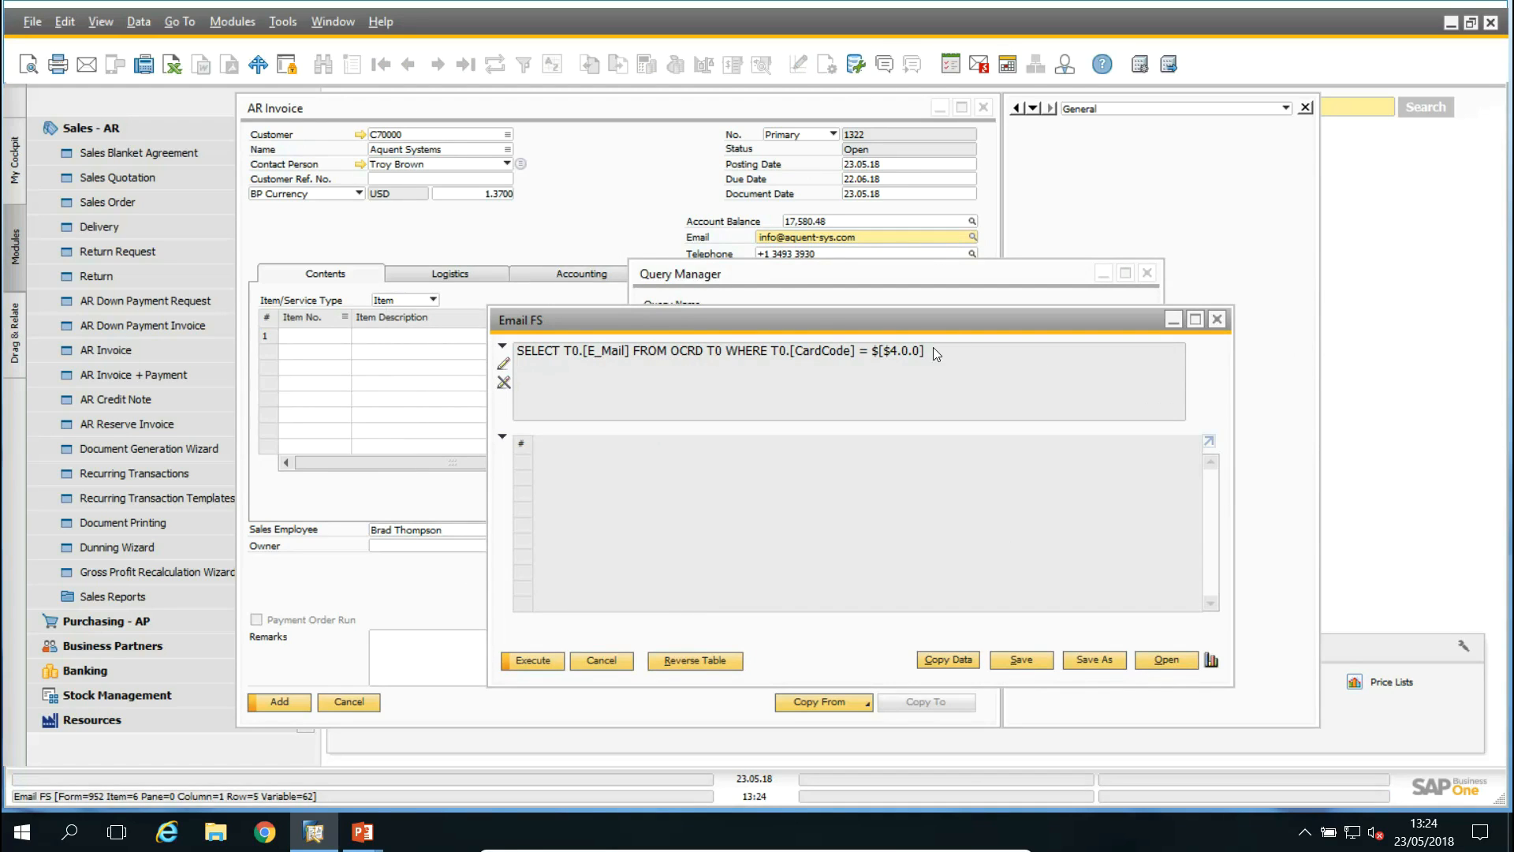
pyautogui.click(1217, 319)
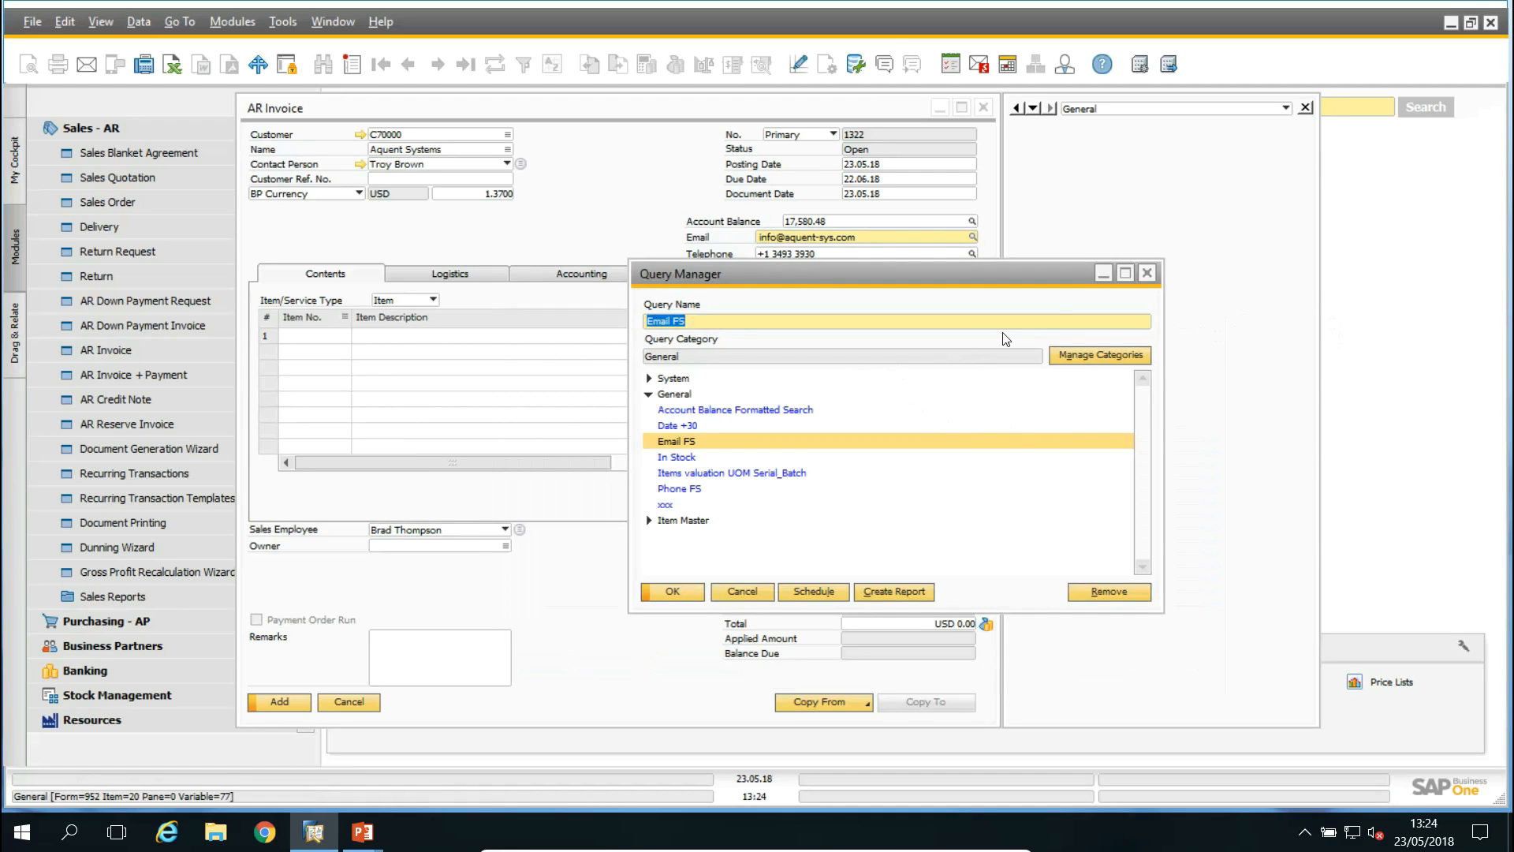
# Close the Query Manager and the AR Invoice, discarding the unsaved invoice changes
pyautogui.click(1148, 274)
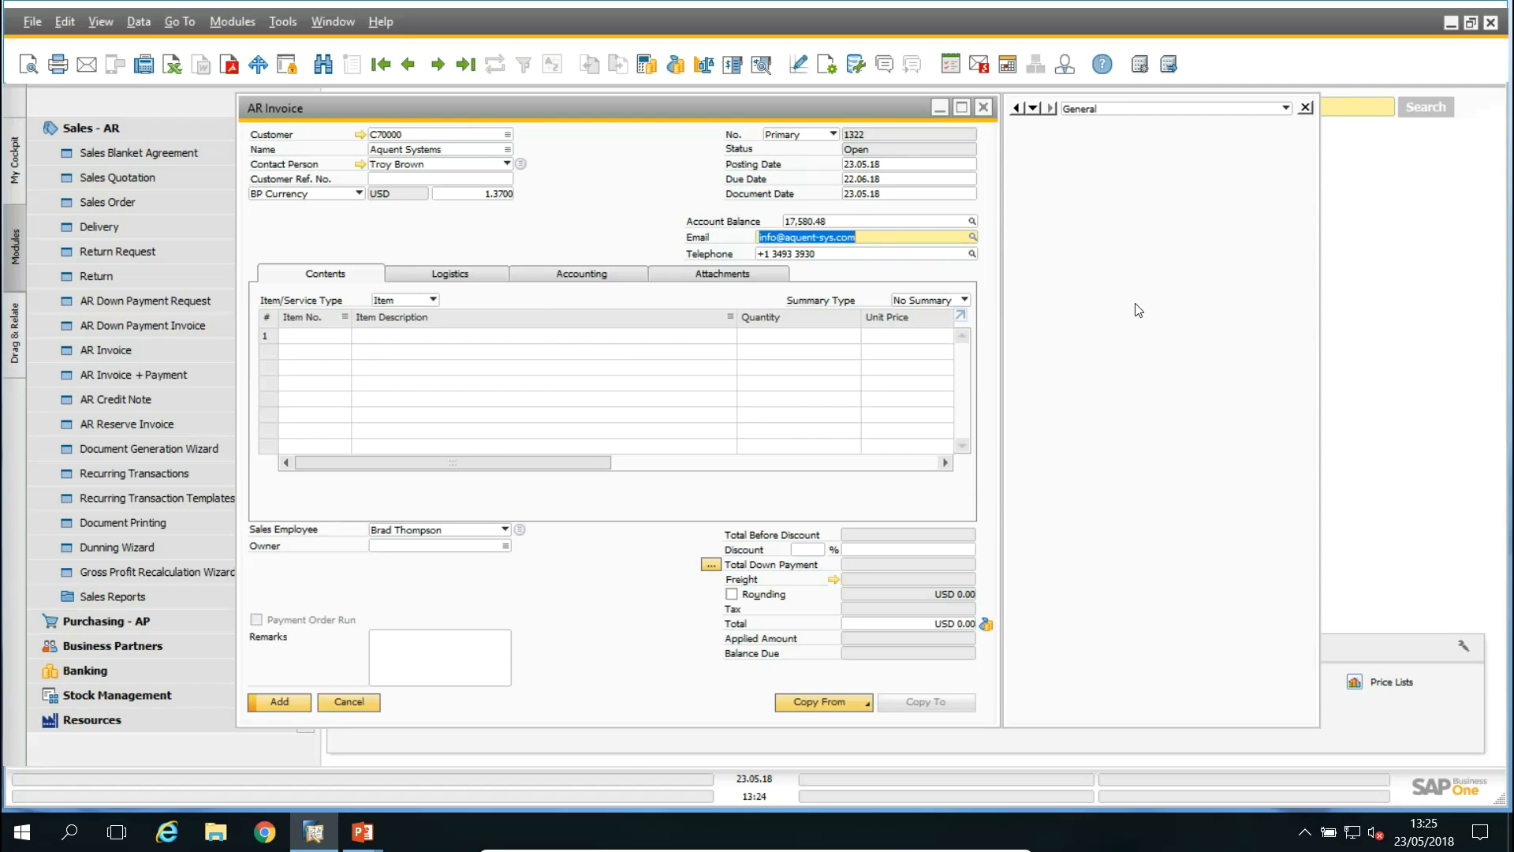
pyautogui.click(983, 107)
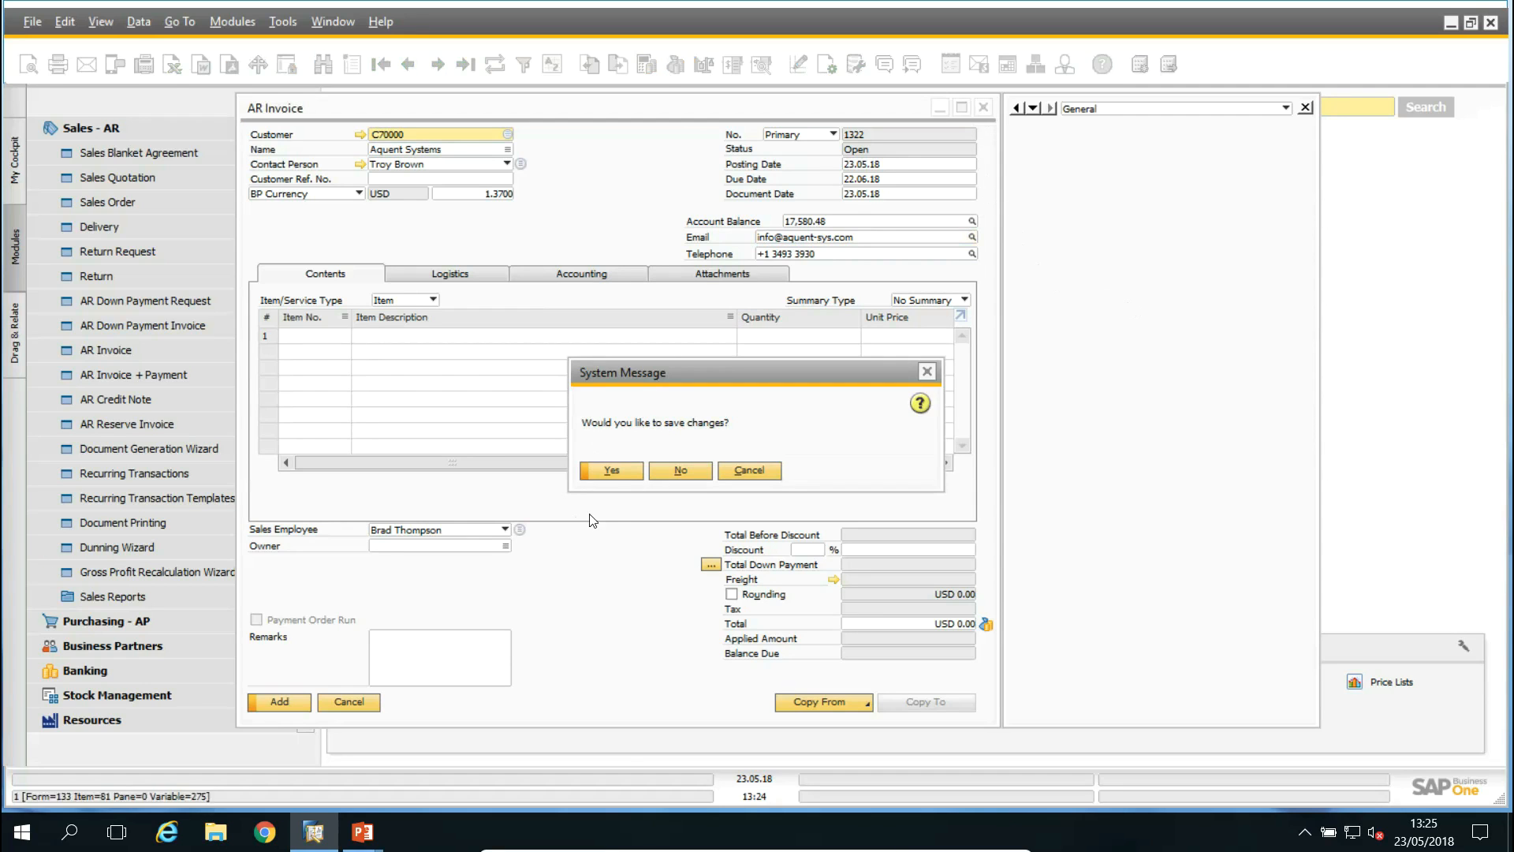
pyautogui.click(694, 470)
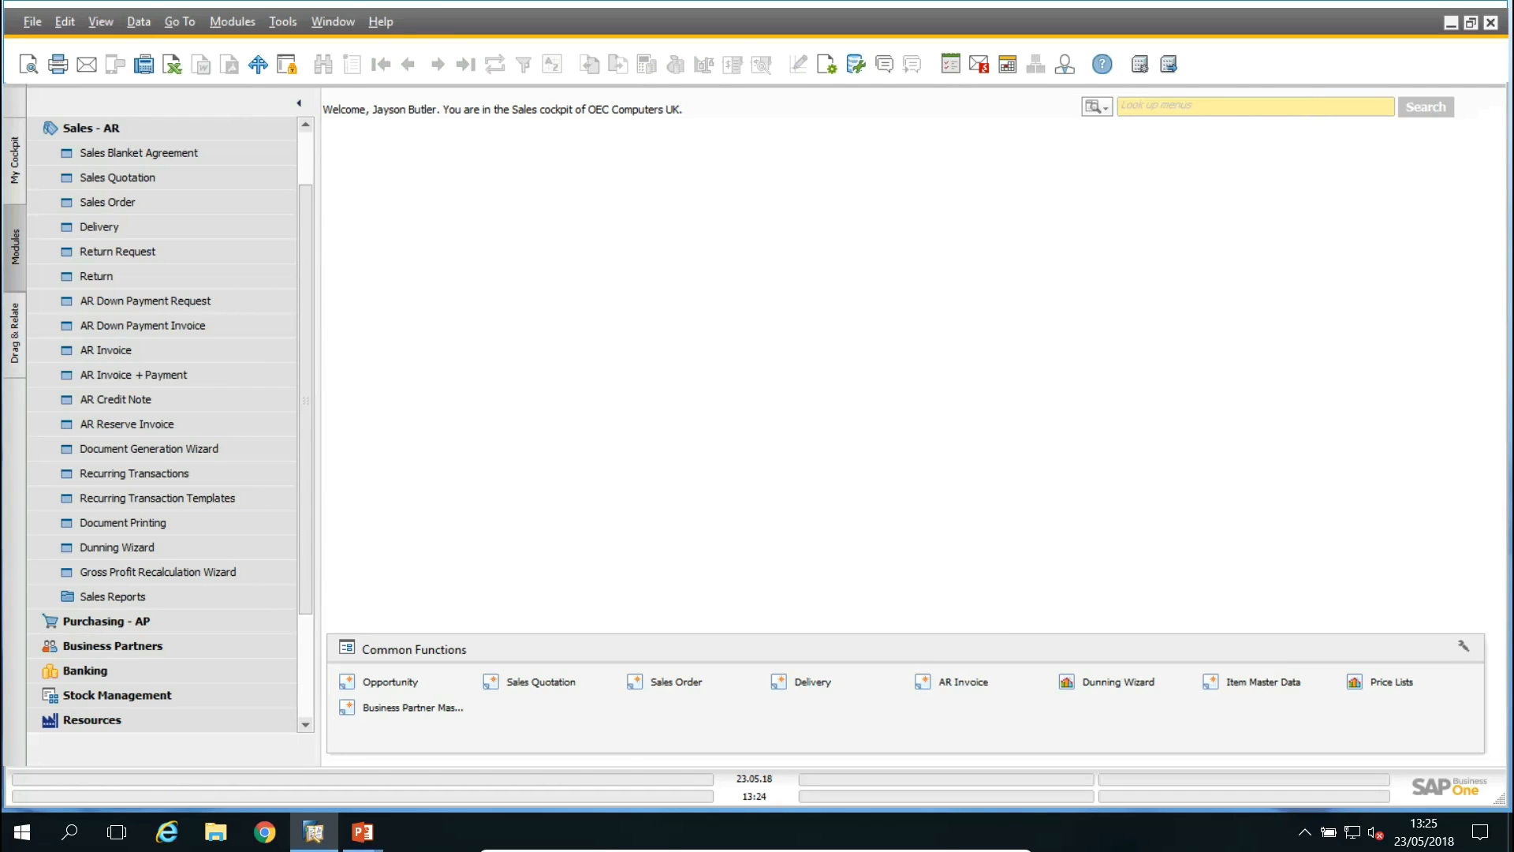